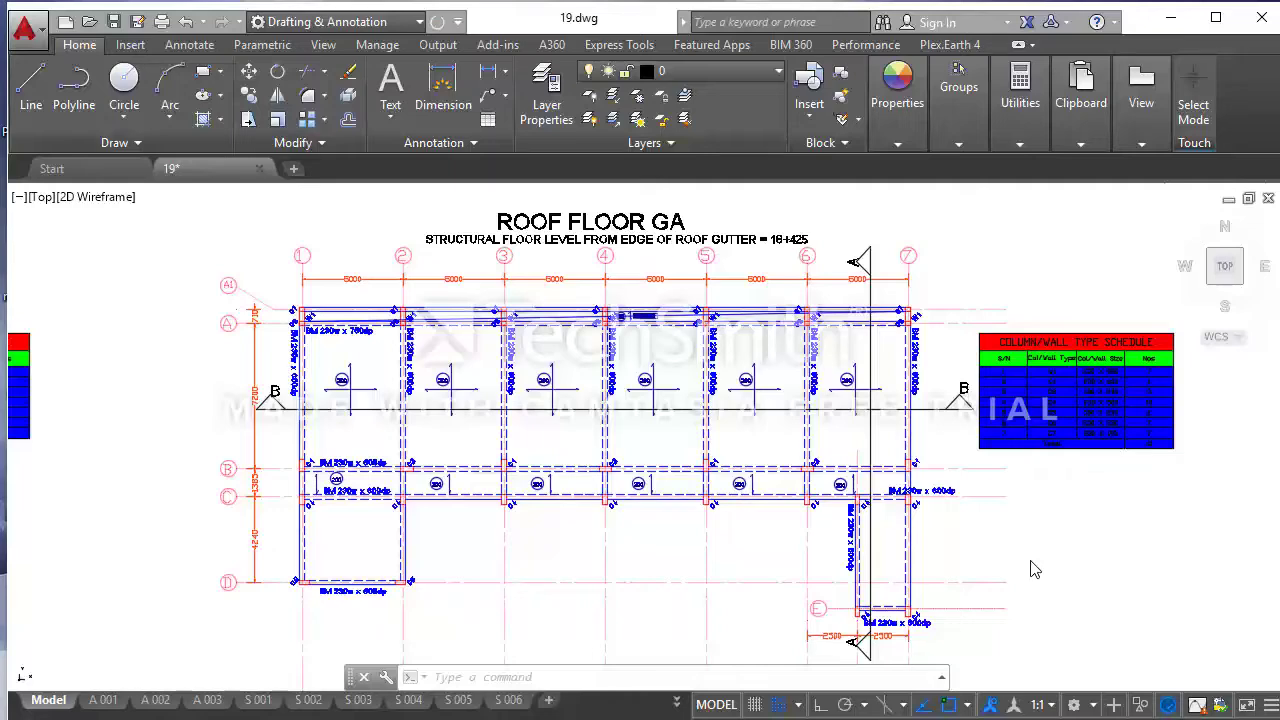
- Centre the Roof Floor GA plan and window-select the 200 slab marker in the first bay
scroll(1036, 510, "down", 5)
scroll(997, 535, "up", 1)
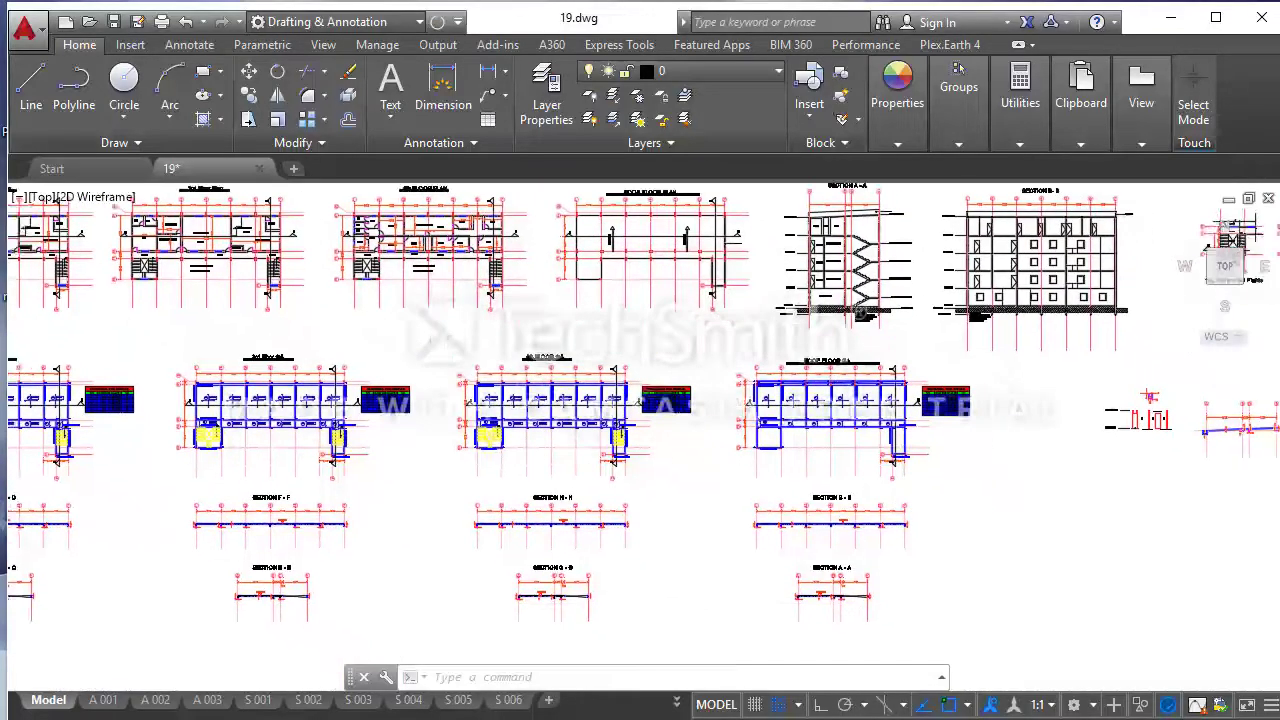
scroll(997, 535, "up", 2)
scroll(997, 535, "up", 2)
middle_click_drag(997, 535, 875, 580)
scroll(813, 562, "up", 2)
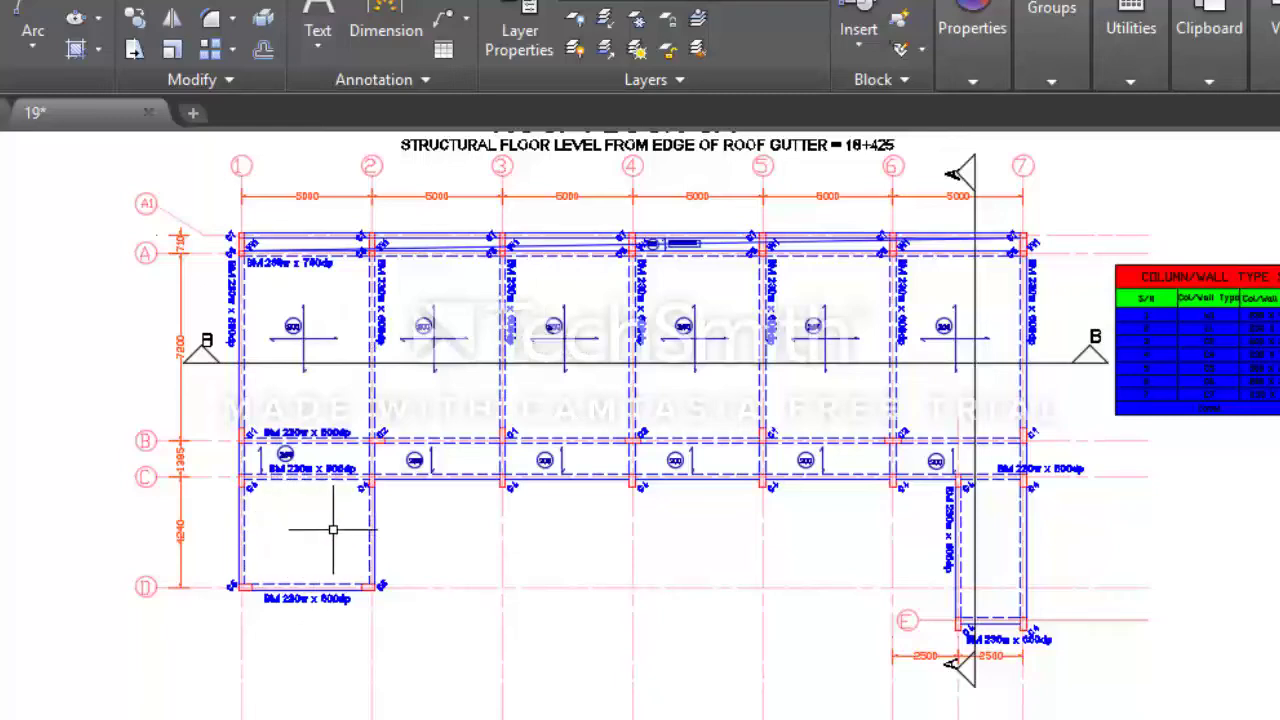
left_click(320, 350)
left_click(279, 318)
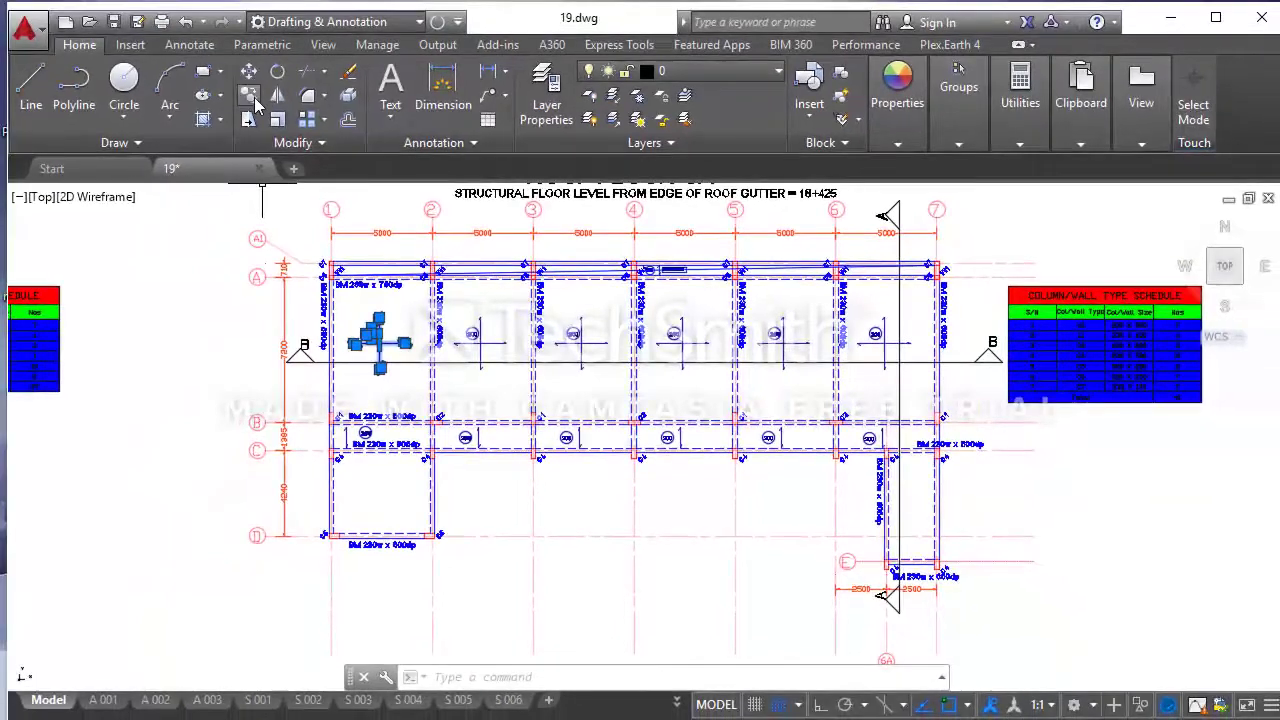
- Copy the 200 marker into the lower-left bay and the narrow bay near grid E
left_click(250, 95)
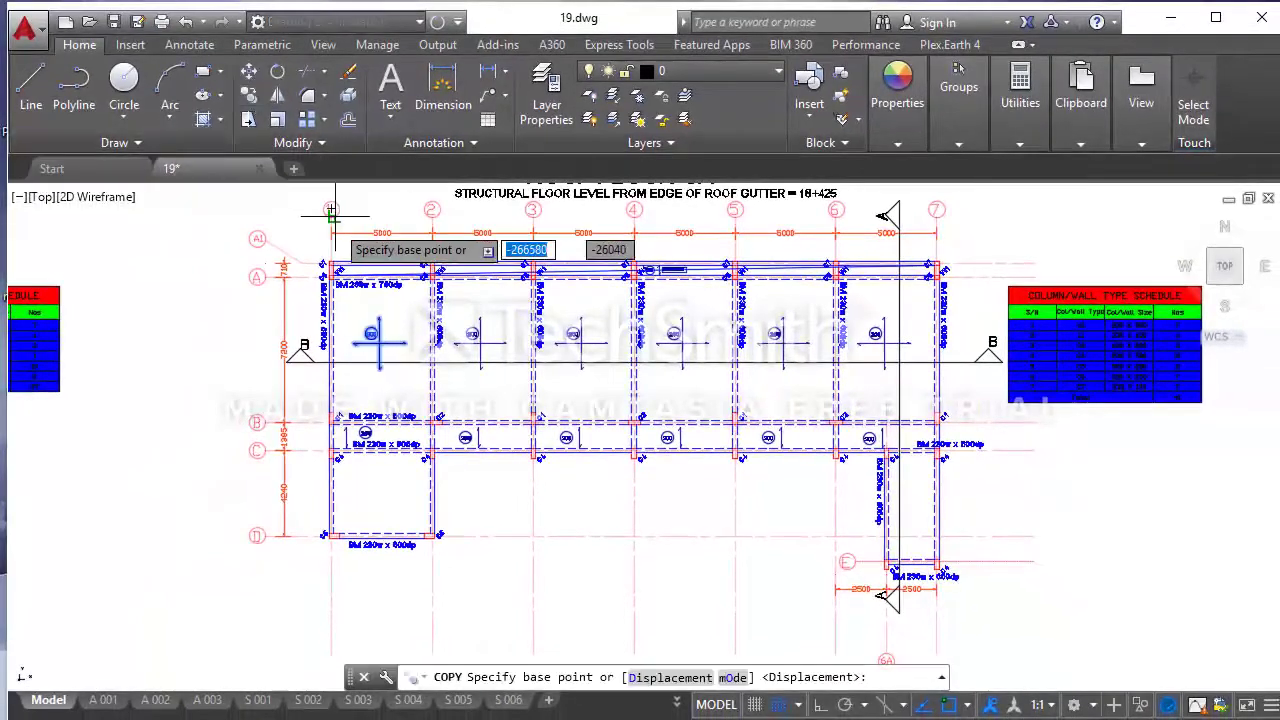
left_click(380, 343)
left_click(381, 494)
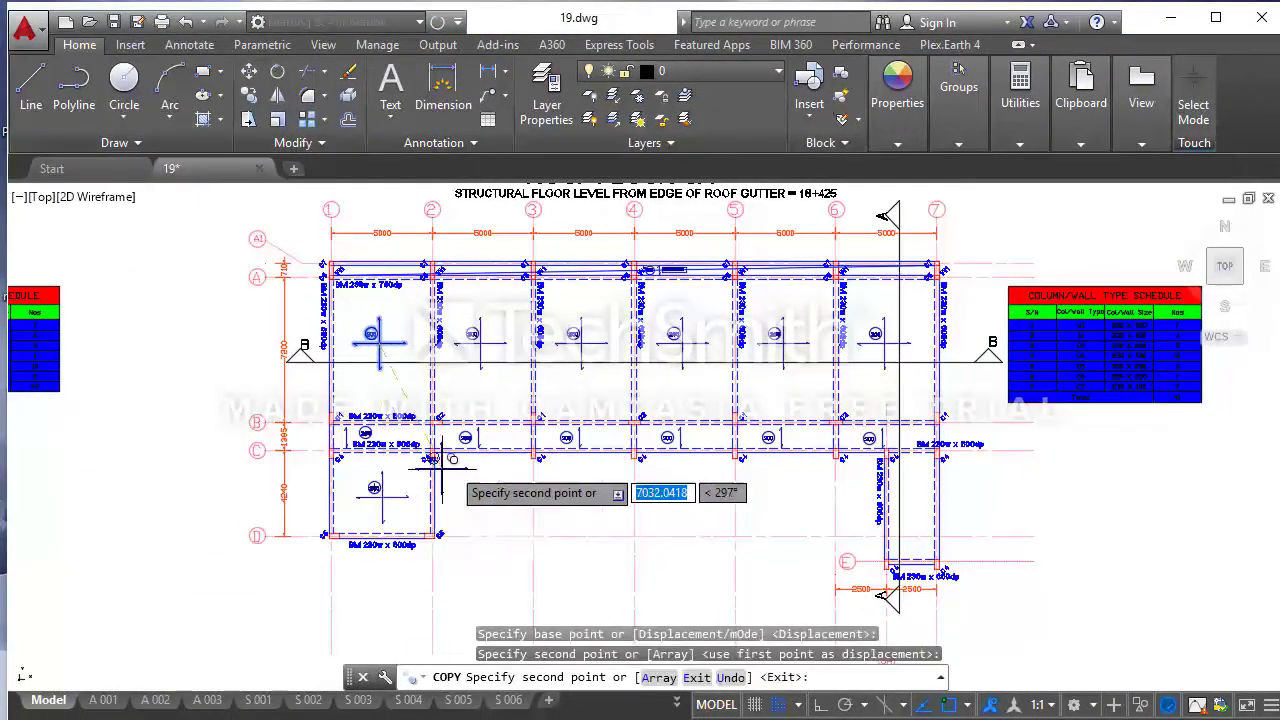
left_click(913, 511)
scroll(915, 510, "up", 3)
key("Escape")
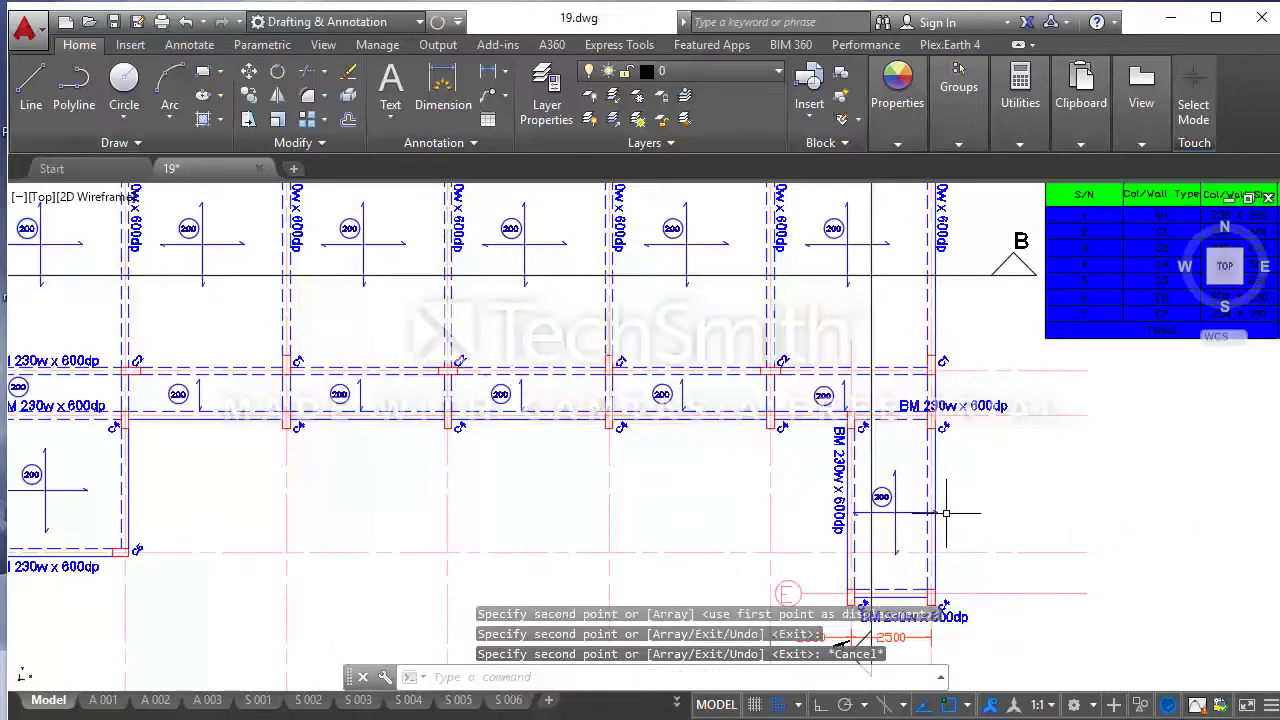
scroll(930, 505, "up", 3)
middle_click_drag(930, 505, 887, 358)
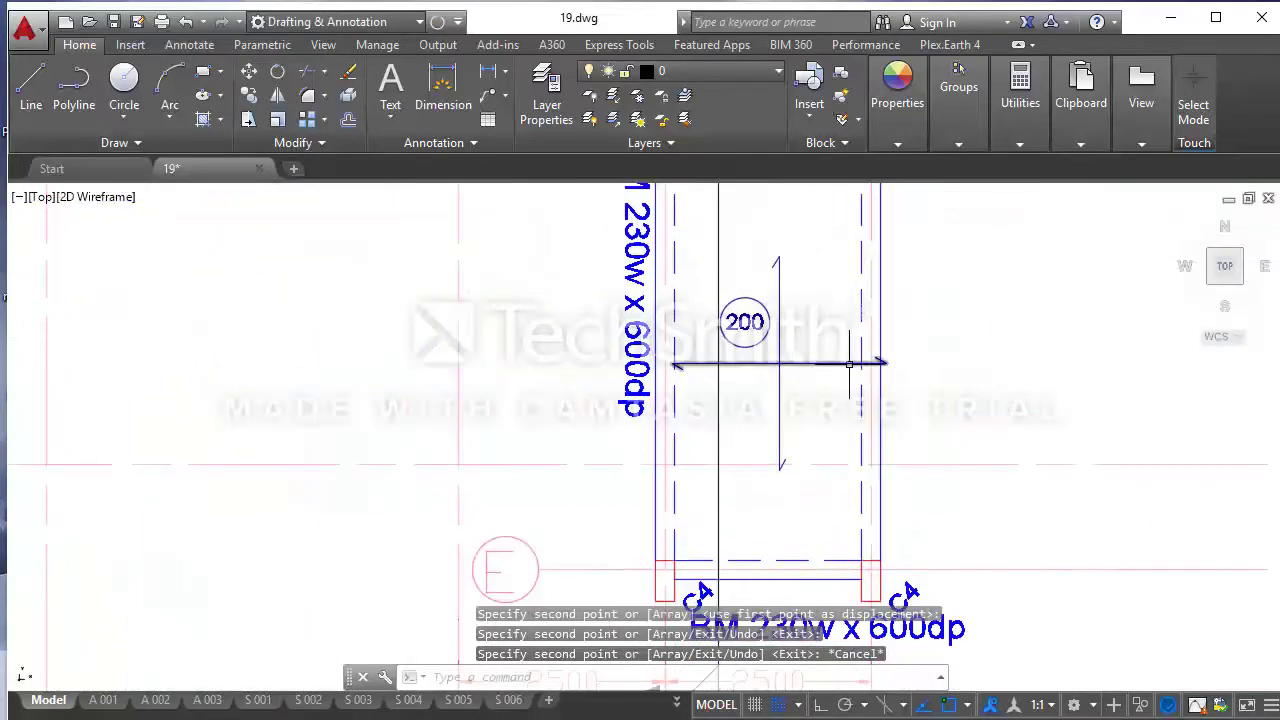
- Select the marker's horizontal line, turn on Ortho, and stretch its right end into the bay
left_click(854, 370)
left_click(838, 349)
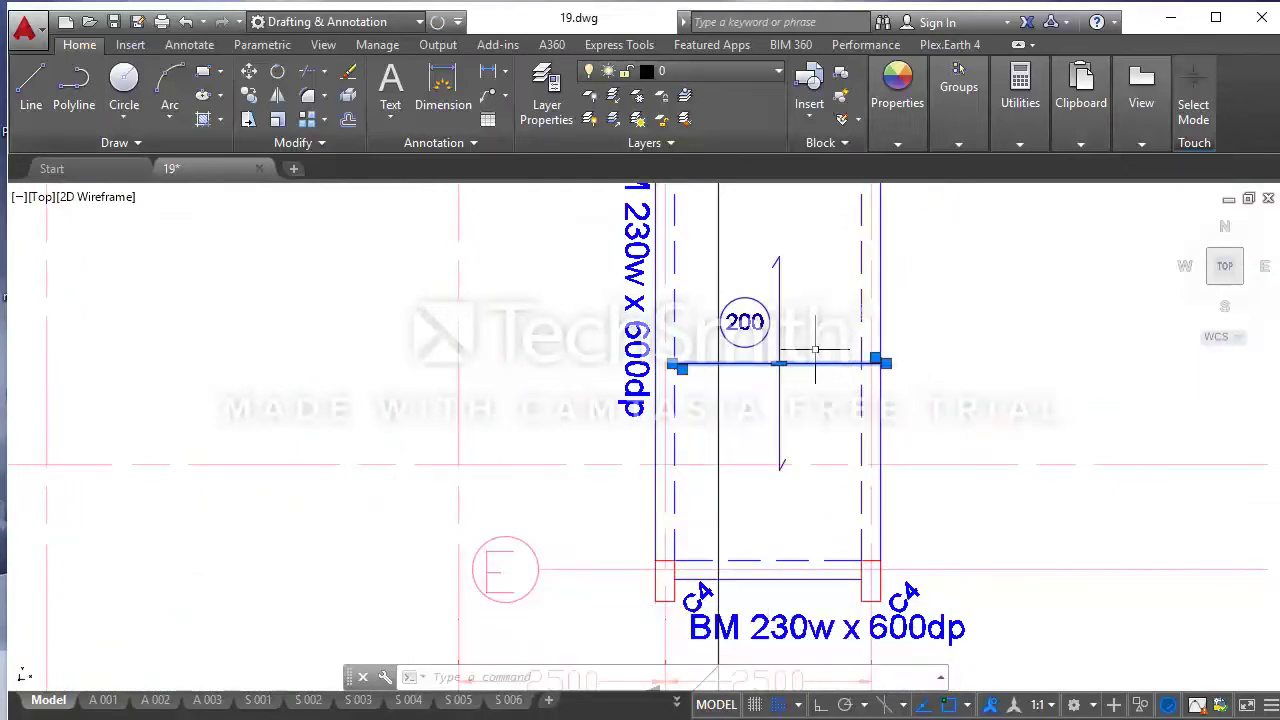
scroll(818, 376, "up", 2)
scroll(818, 370, "up", 2)
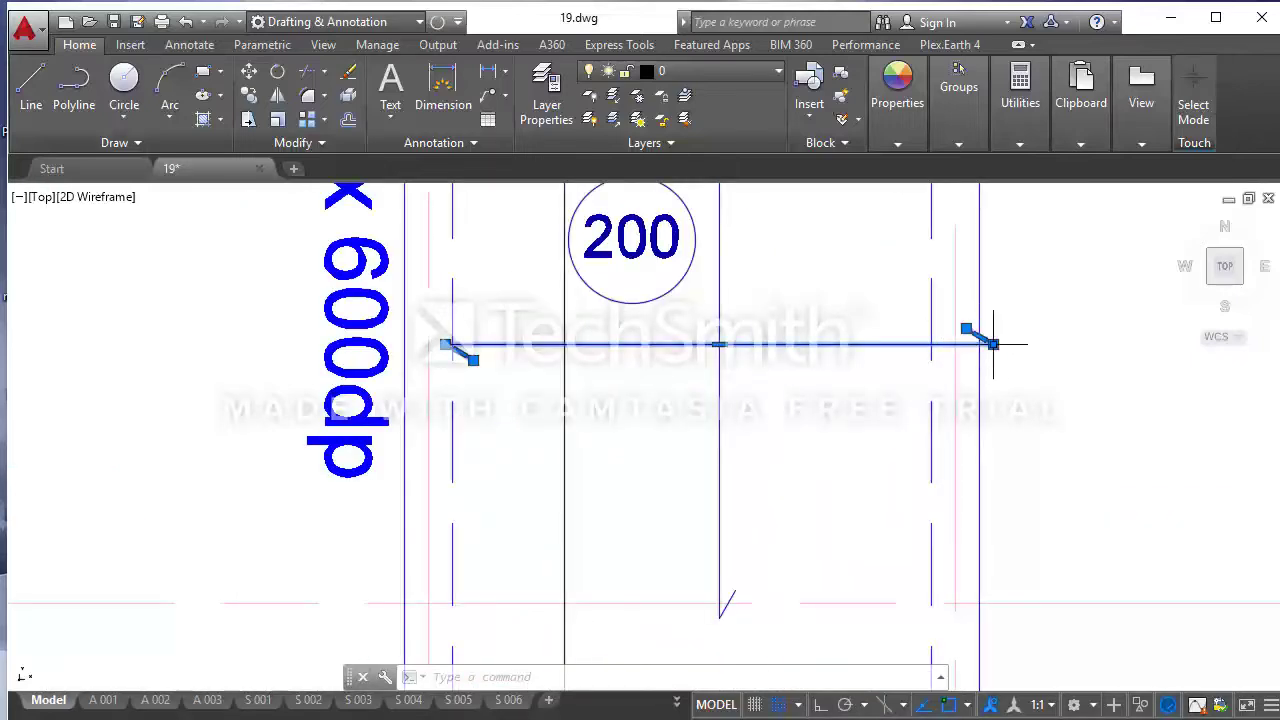
left_click(966, 345)
key("Escape")
left_click(965, 344)
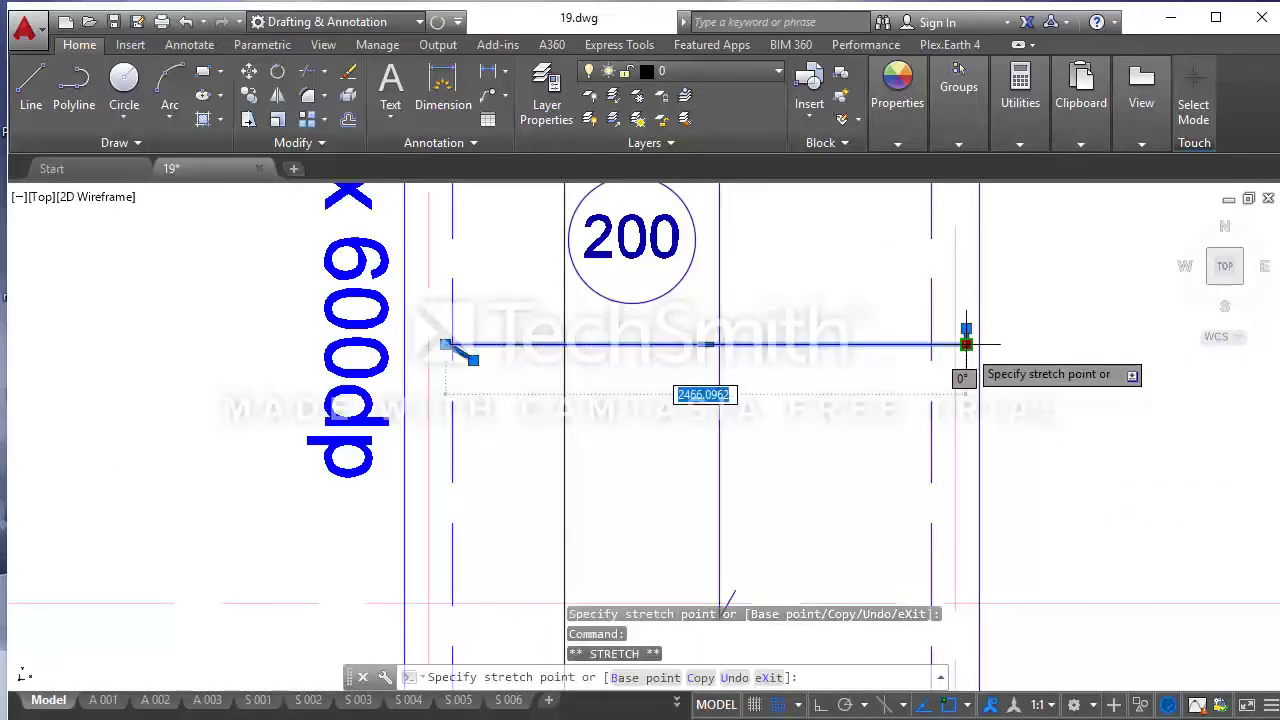
key("Escape")
left_click(820, 705)
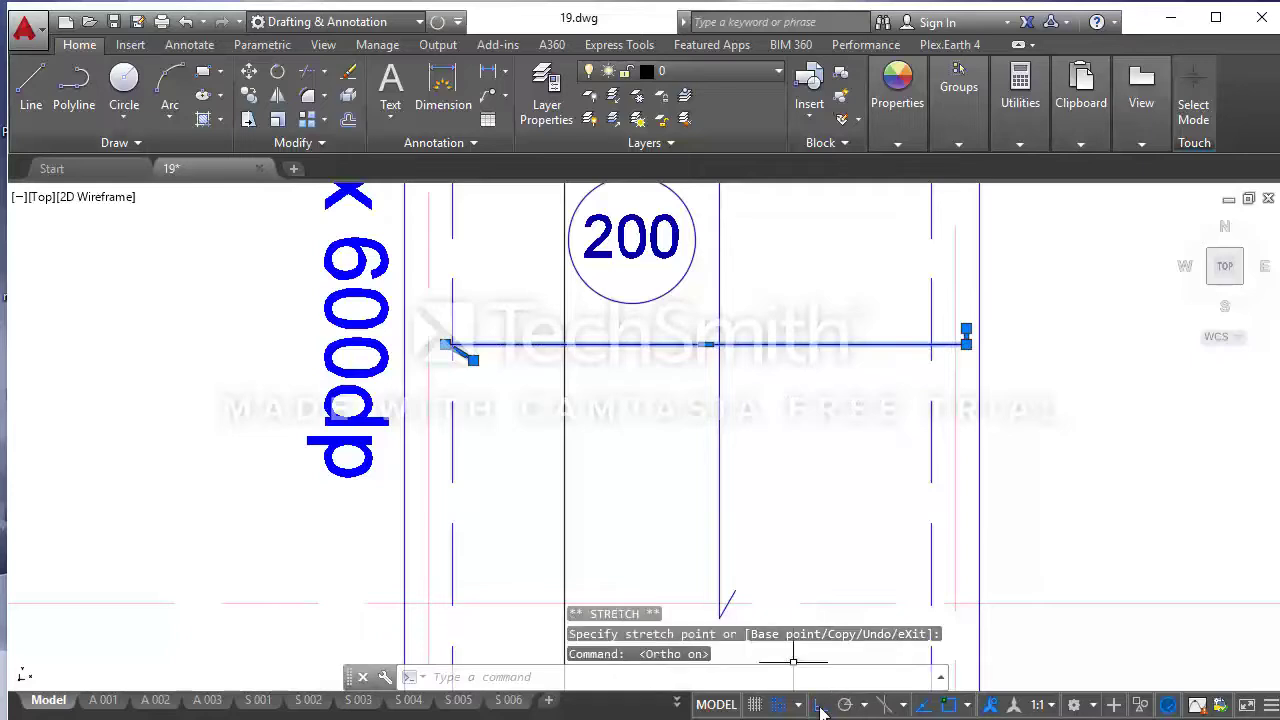
scroll(970, 328, "up", 4)
left_click(937, 366)
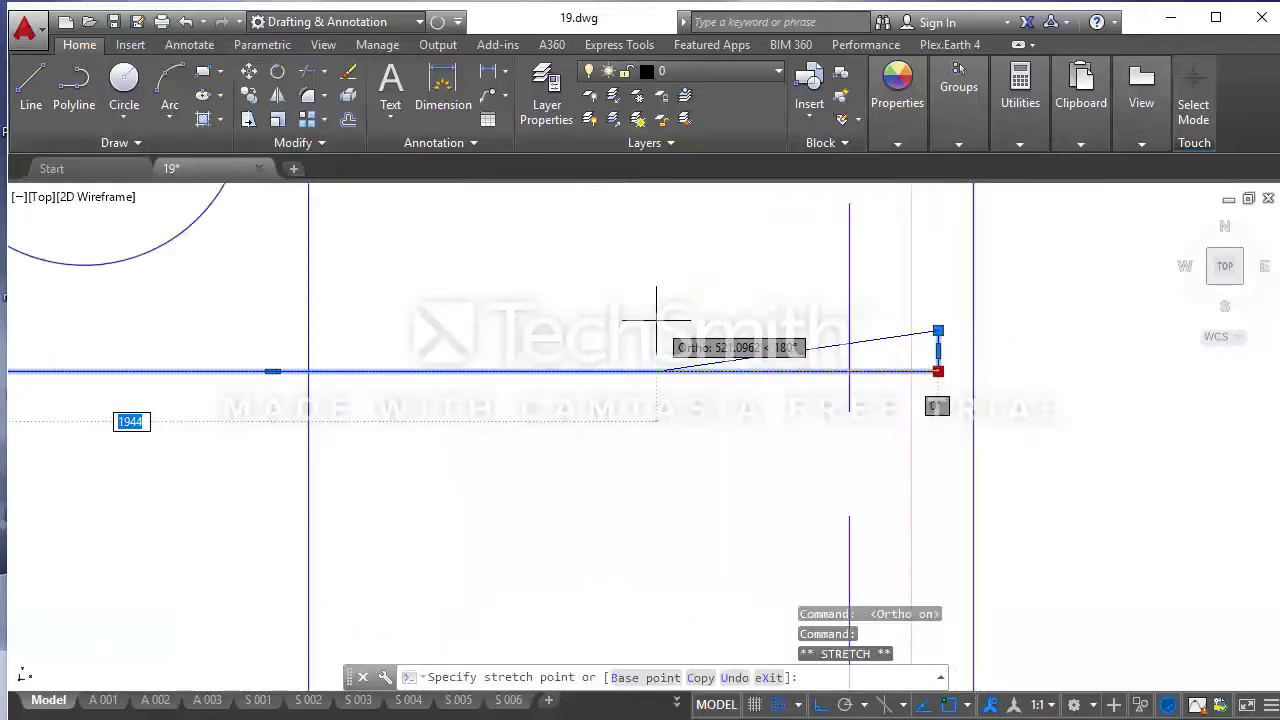
scroll(1002, 377, "down", 4)
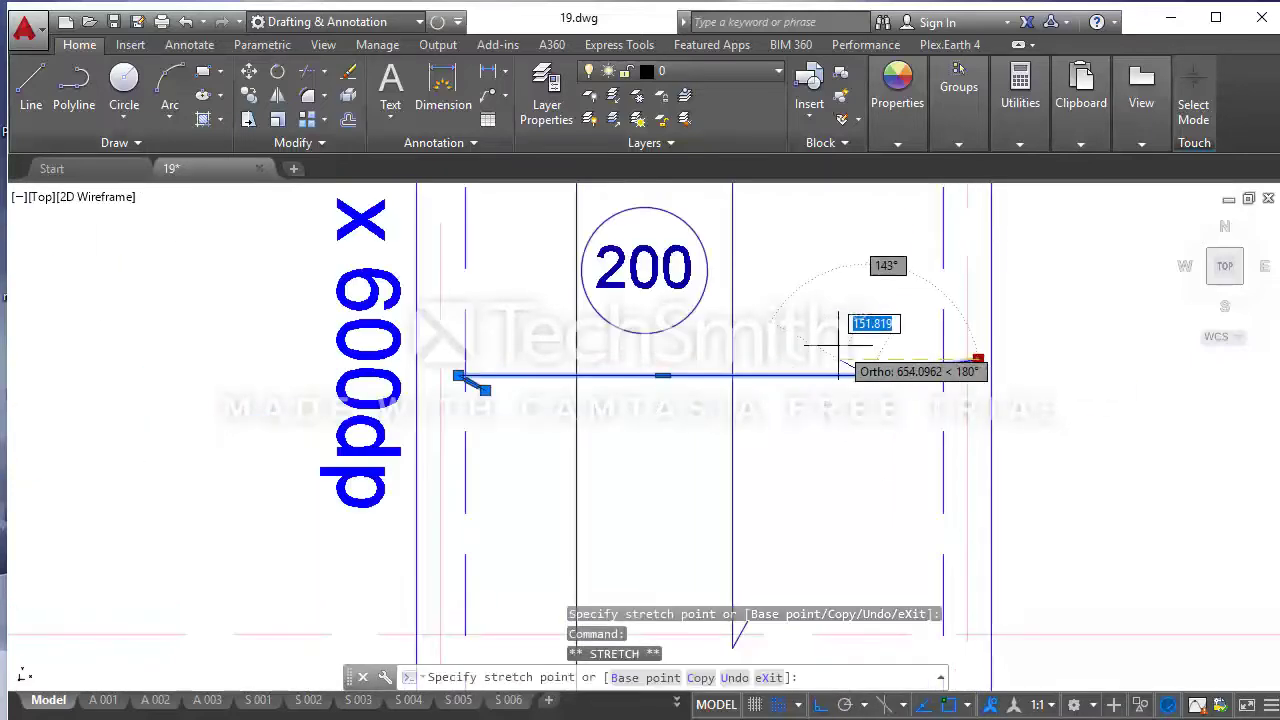
left_click(960, 360)
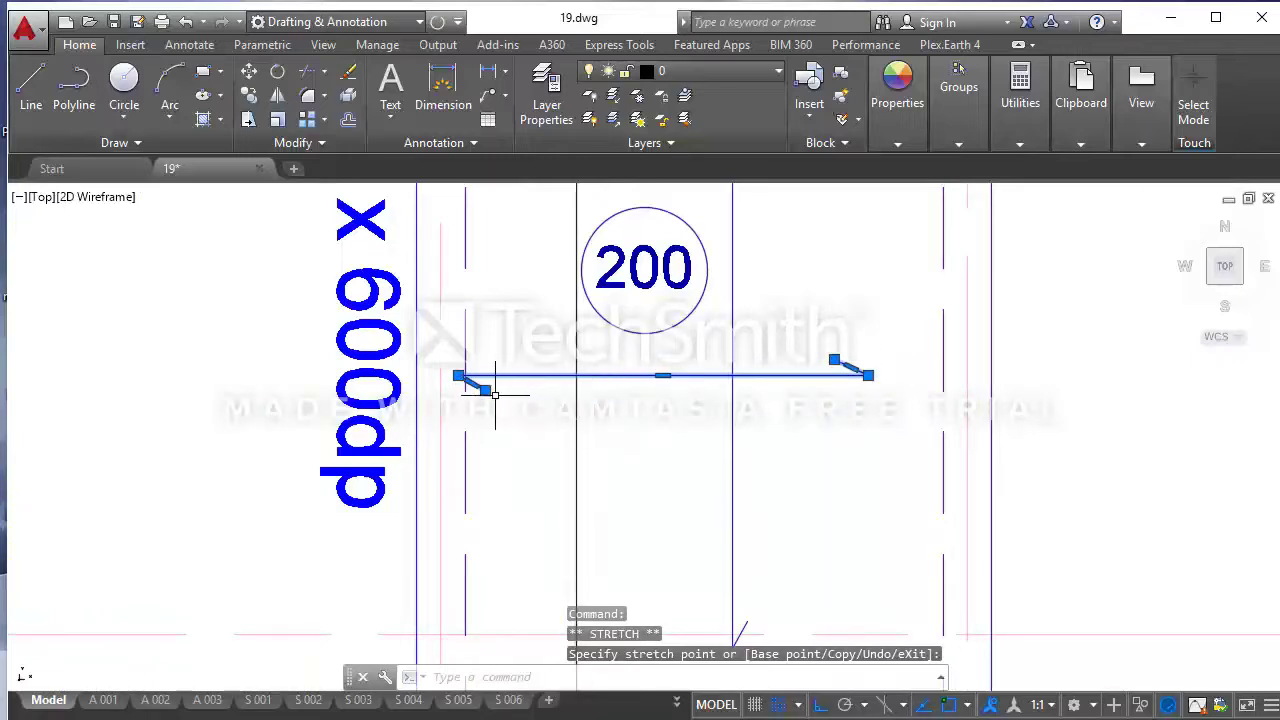
- Stretch the line's left end inward to the bay edge, then reselect the line
left_click(458, 375)
left_click(542, 364)
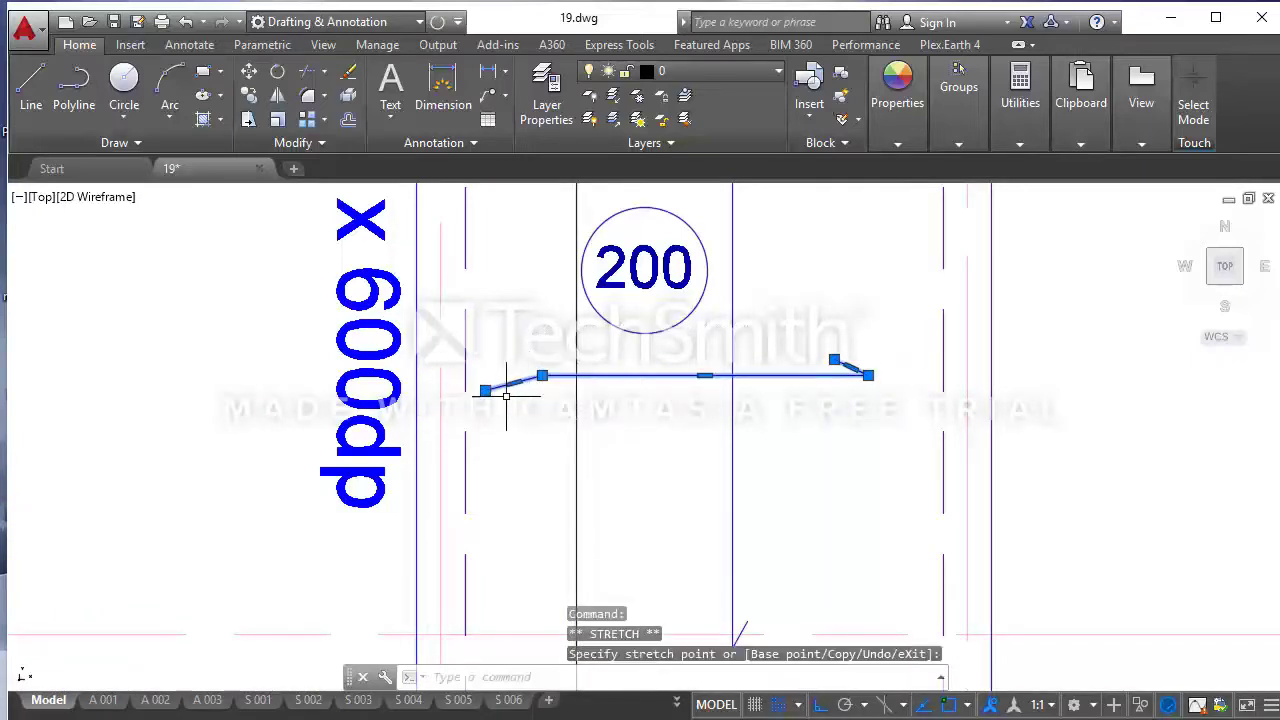
left_click(485, 390)
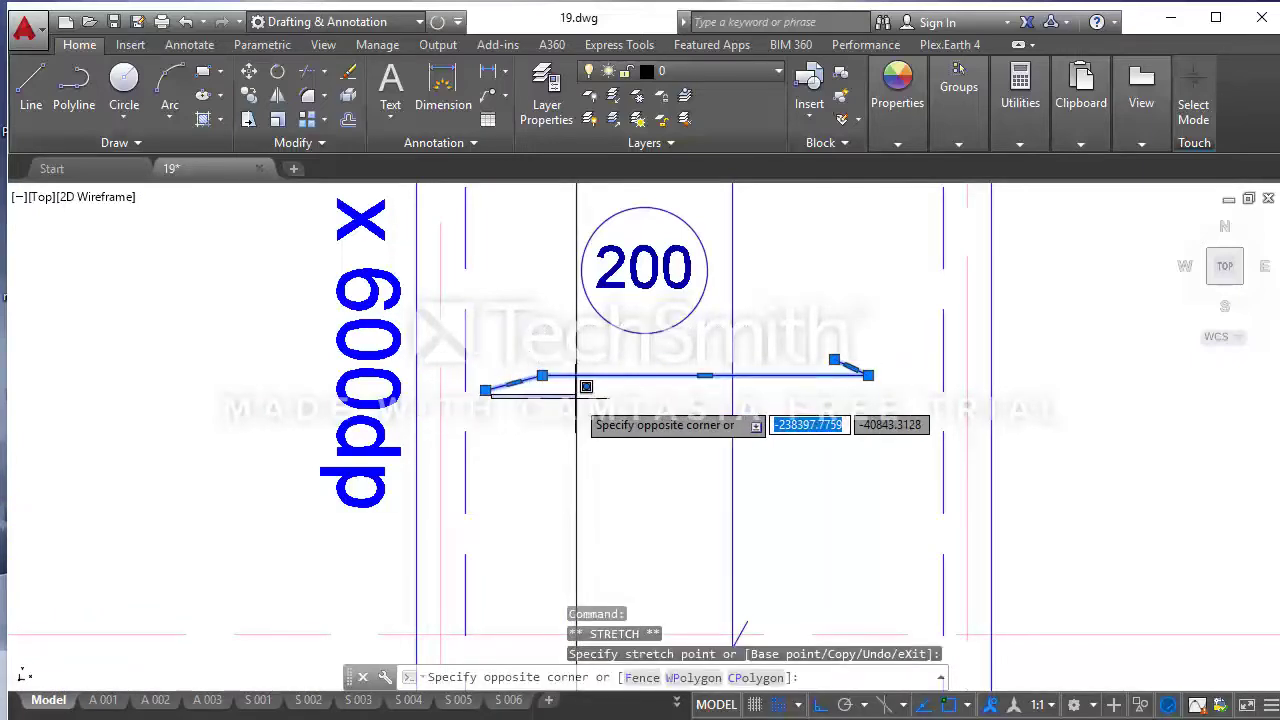
left_click(485, 390)
left_click(541, 375)
scroll(592, 397, "down", 2)
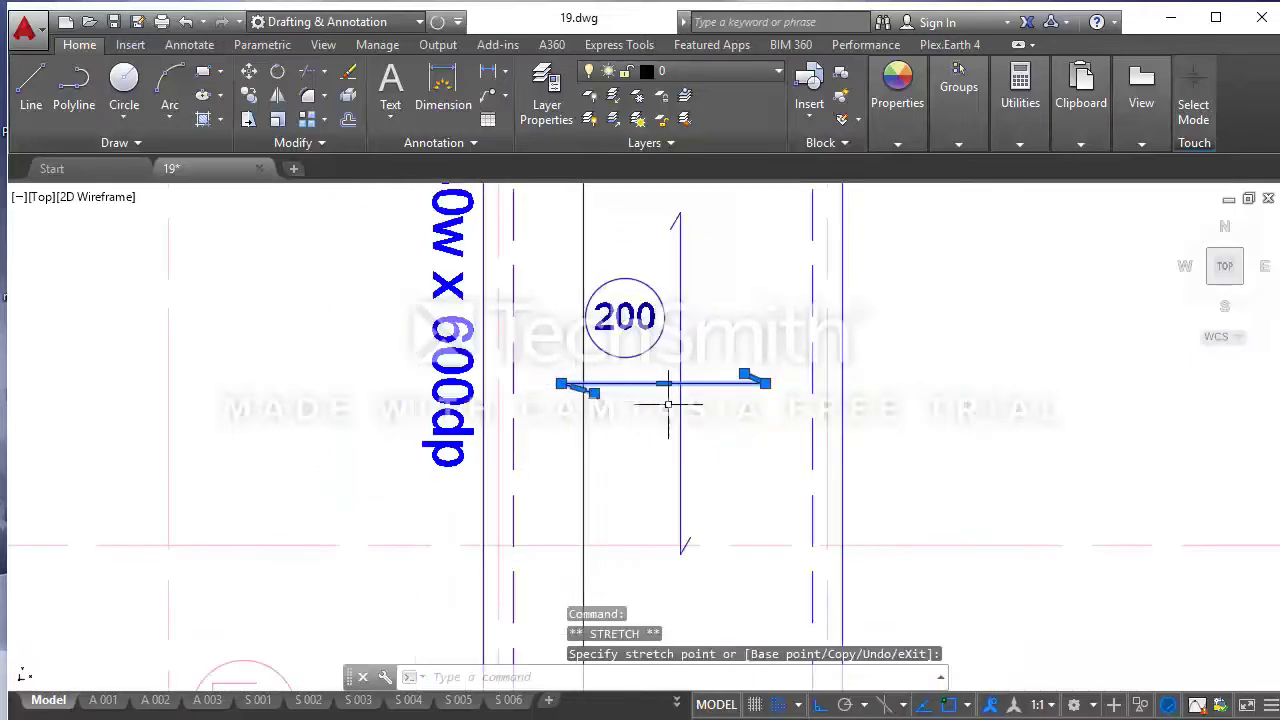
scroll(668, 405, "down", 2)
key("Escape")
left_click(786, 400)
left_click(1028, 440)
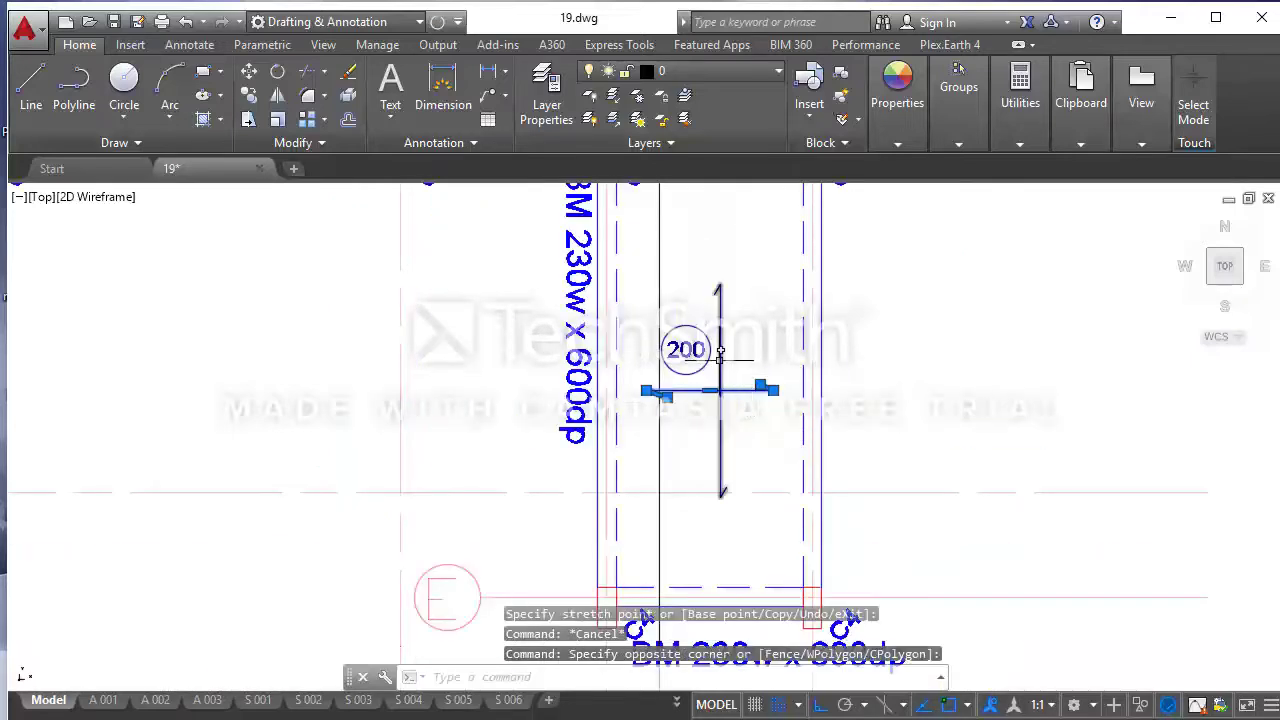
- Cancel an unwanted move, then erase the copied marker's vertical span line
left_click(249, 72)
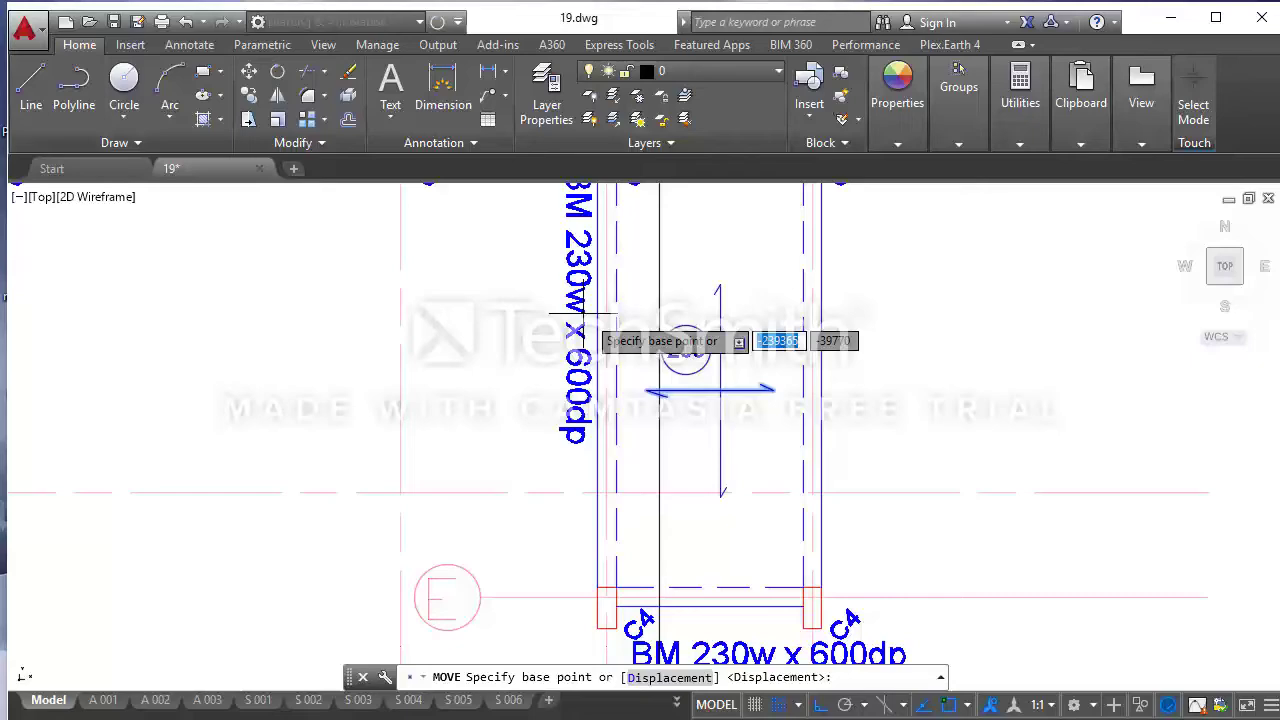
left_click(718, 410)
key("Escape")
scroll(714, 375, "down", 5)
scroll(732, 400, "up", 3)
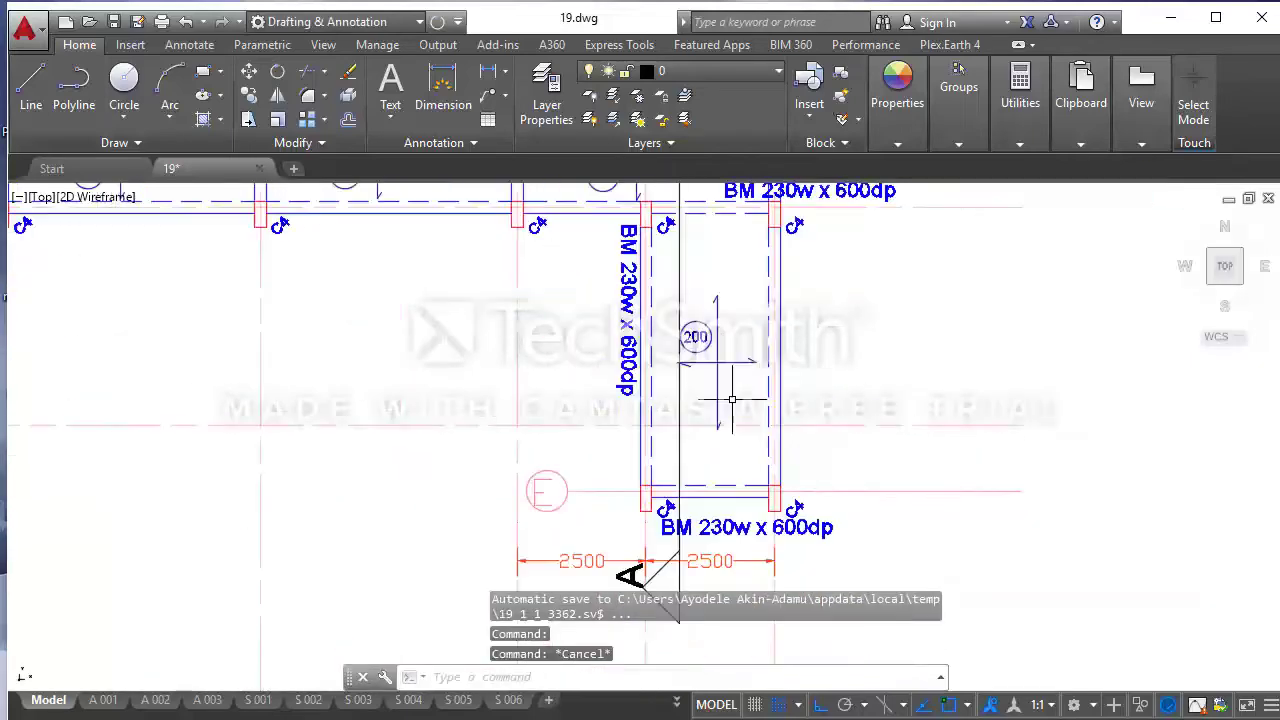
left_click(732, 397)
left_click(713, 391)
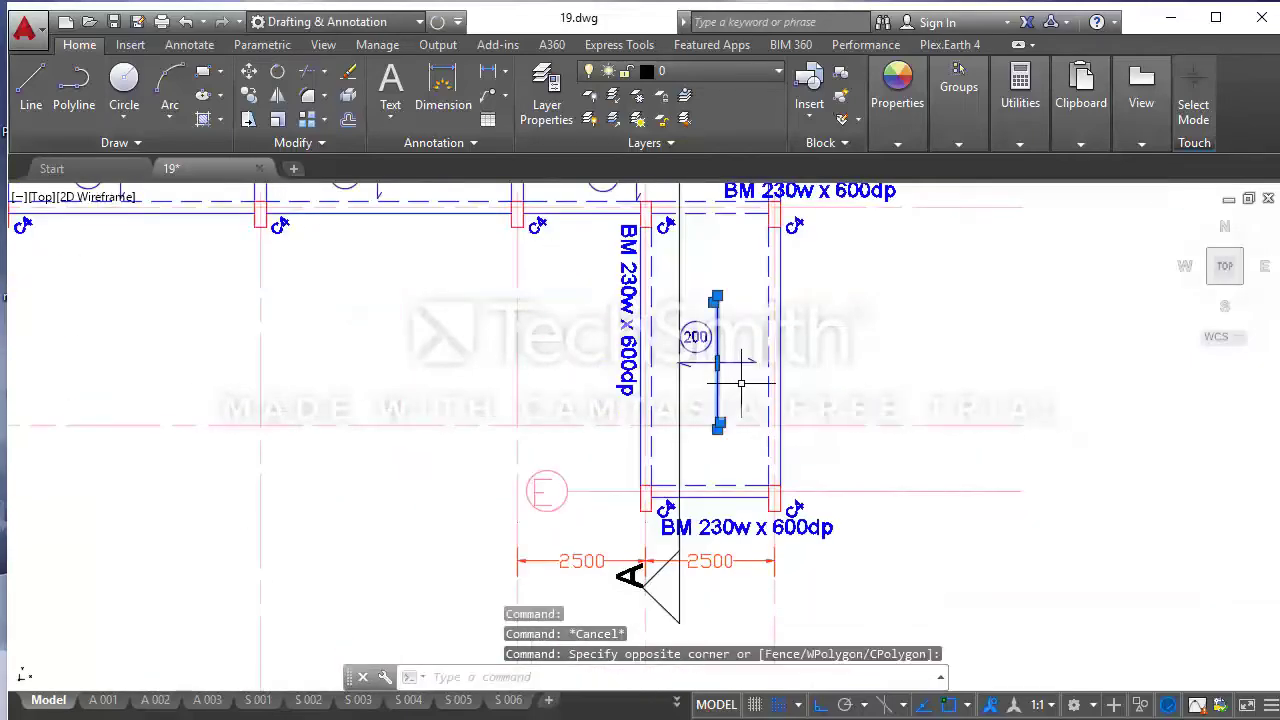
key("Delete")
- Rotate a copy of the horizontal line about its midpoint using the Copy option
left_click(744, 367)
left_click(737, 360)
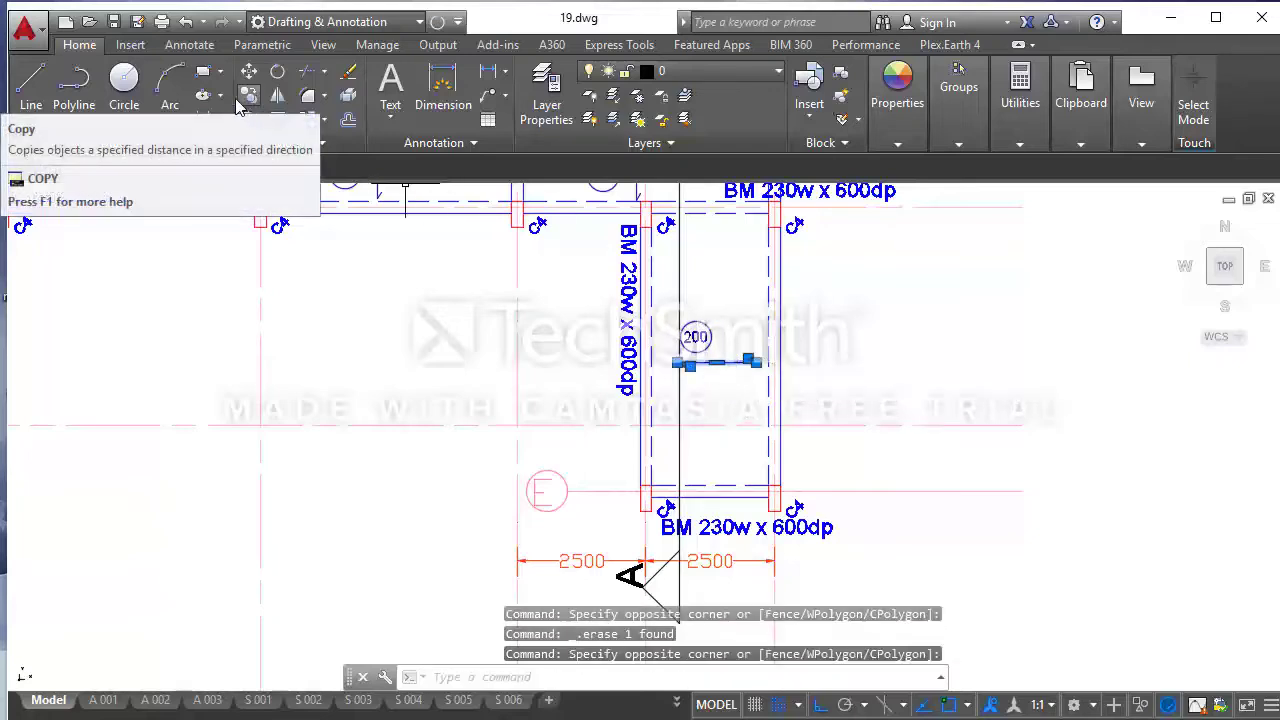
left_click(279, 78)
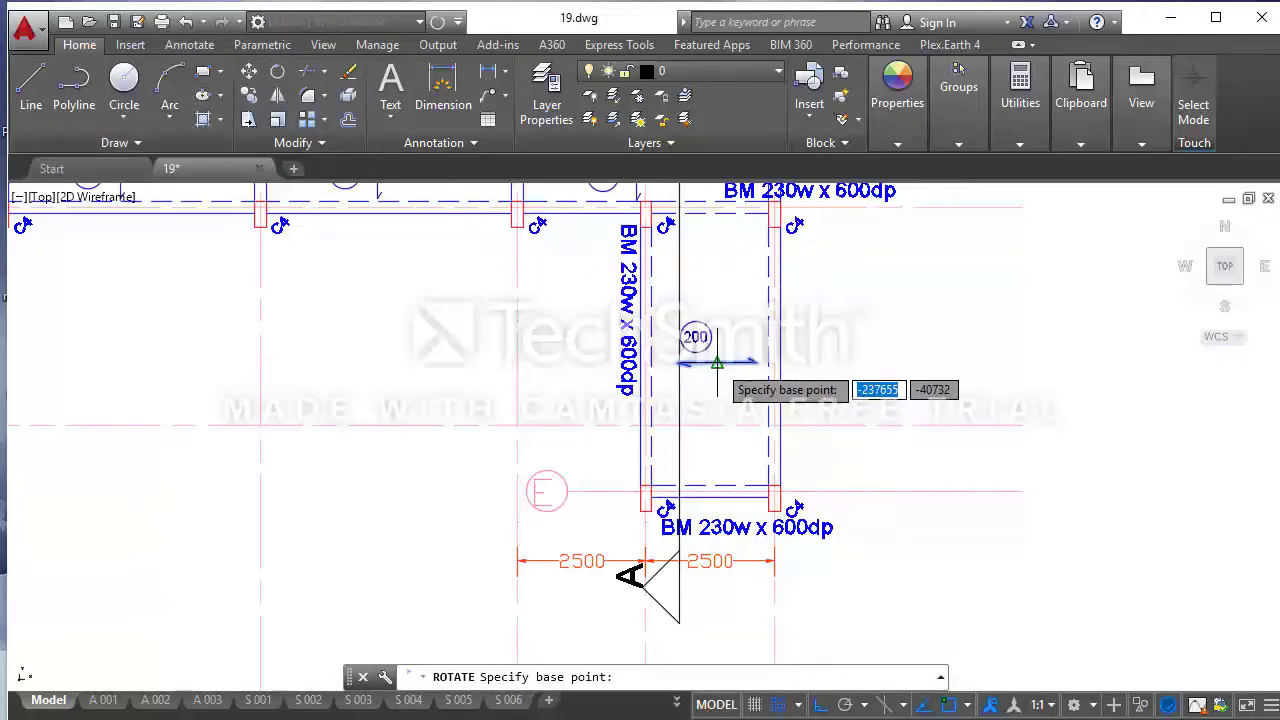
left_click(717, 362)
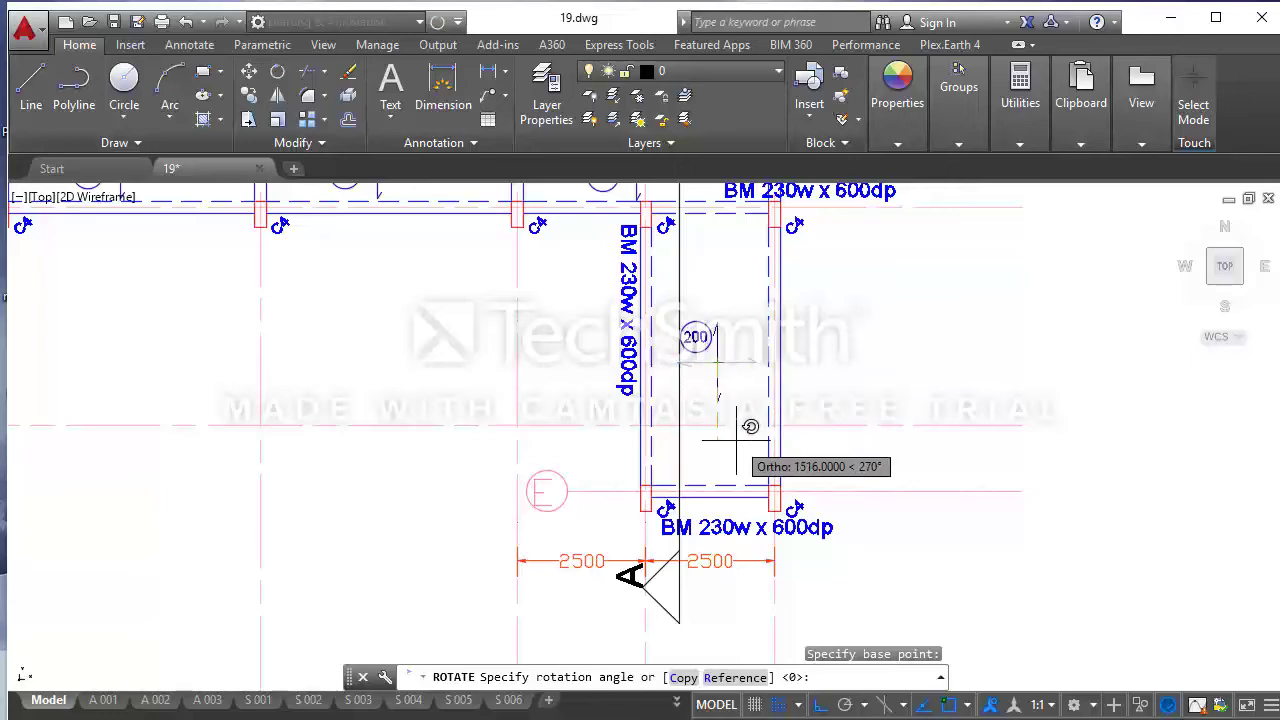
type("c")
key("Return")
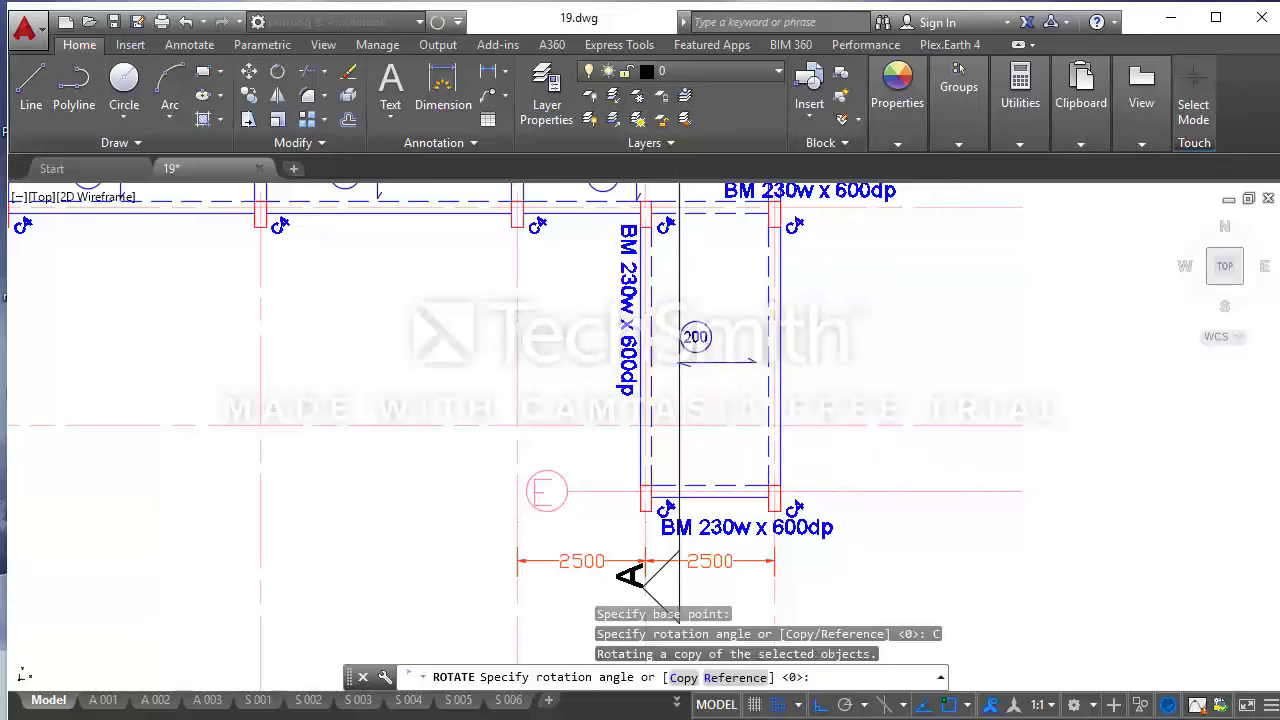
key("Escape")
scroll(740, 380, "down", 3)
scroll(768, 355, "down", 3)
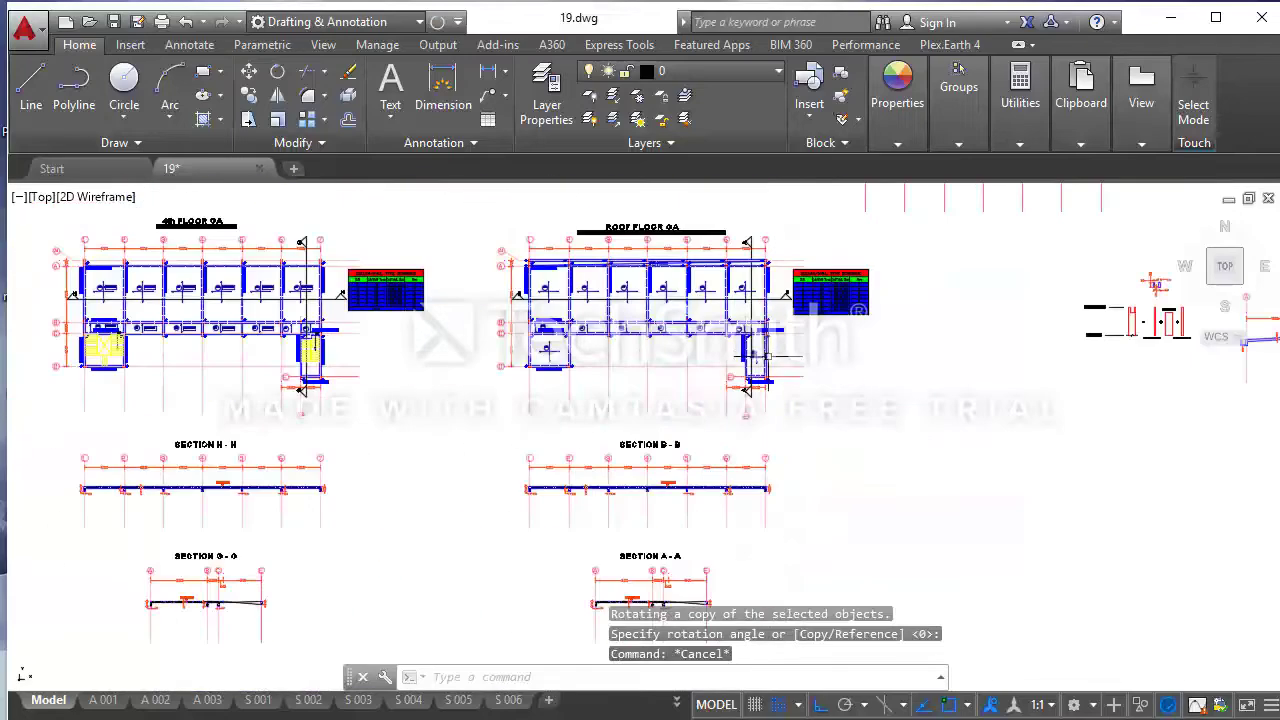
scroll(477, 335, "up", 4)
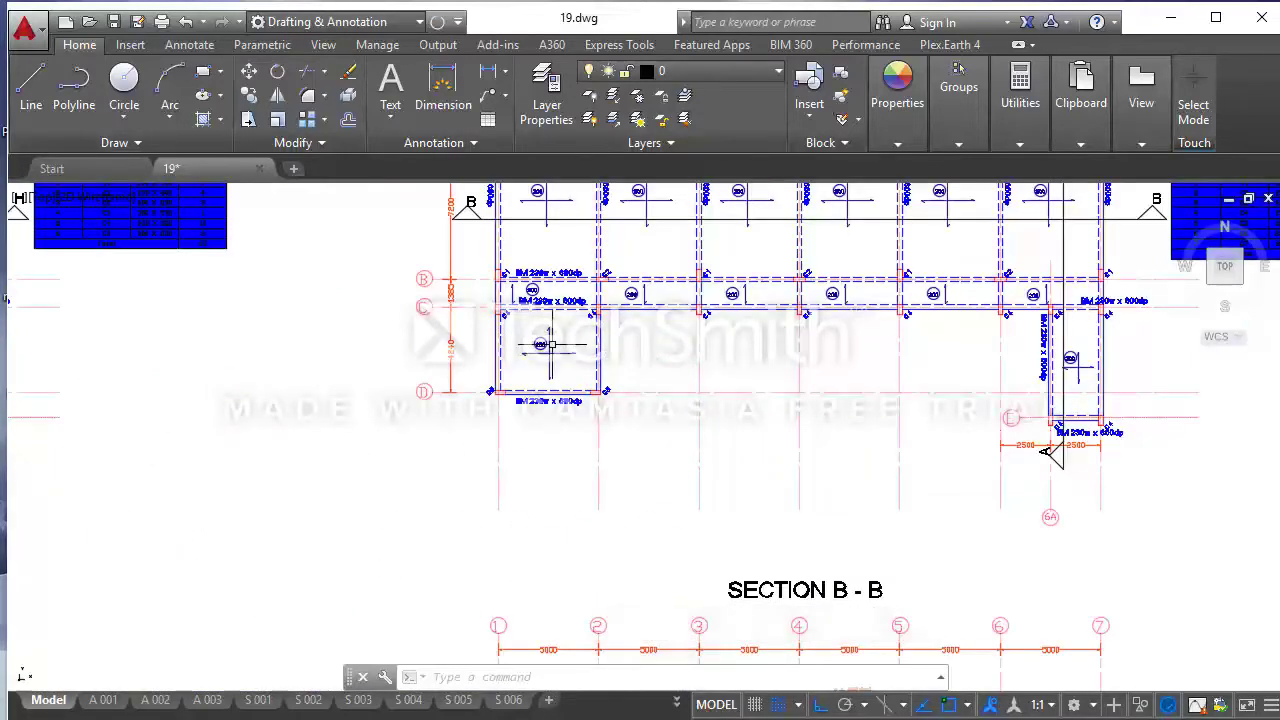
scroll(552, 360, "up", 2)
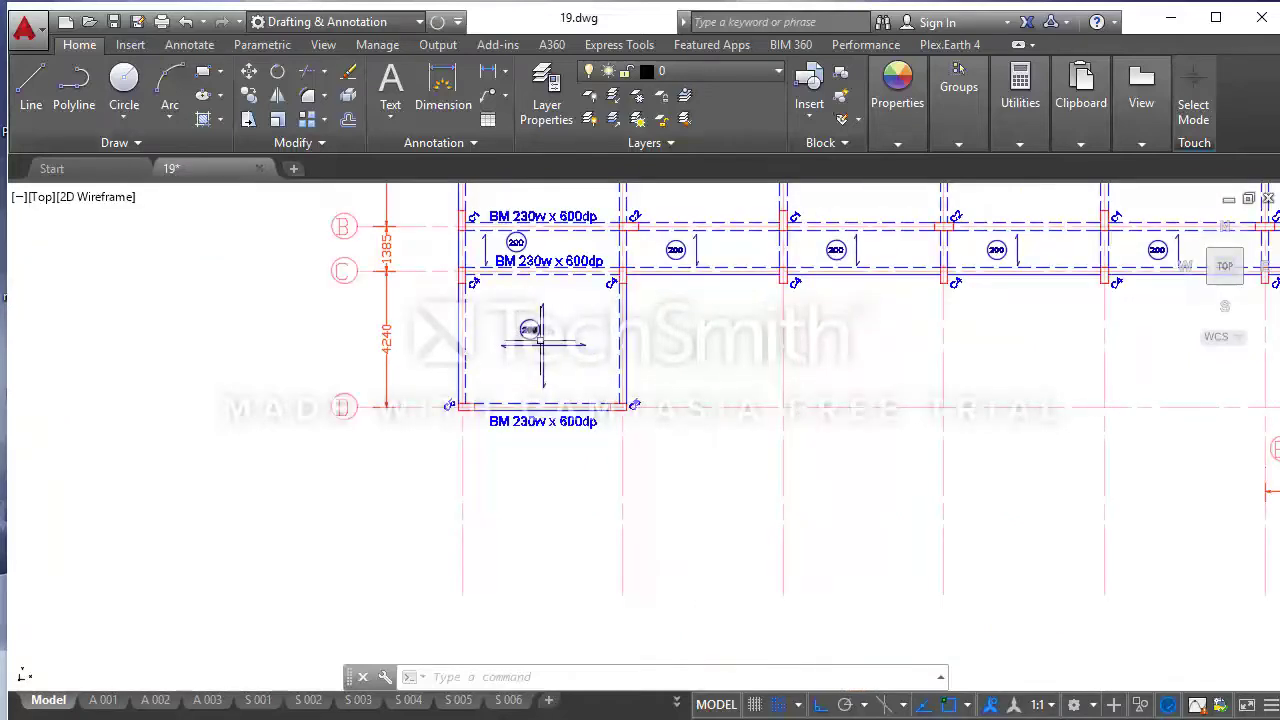
scroll(513, 330, "down", 4)
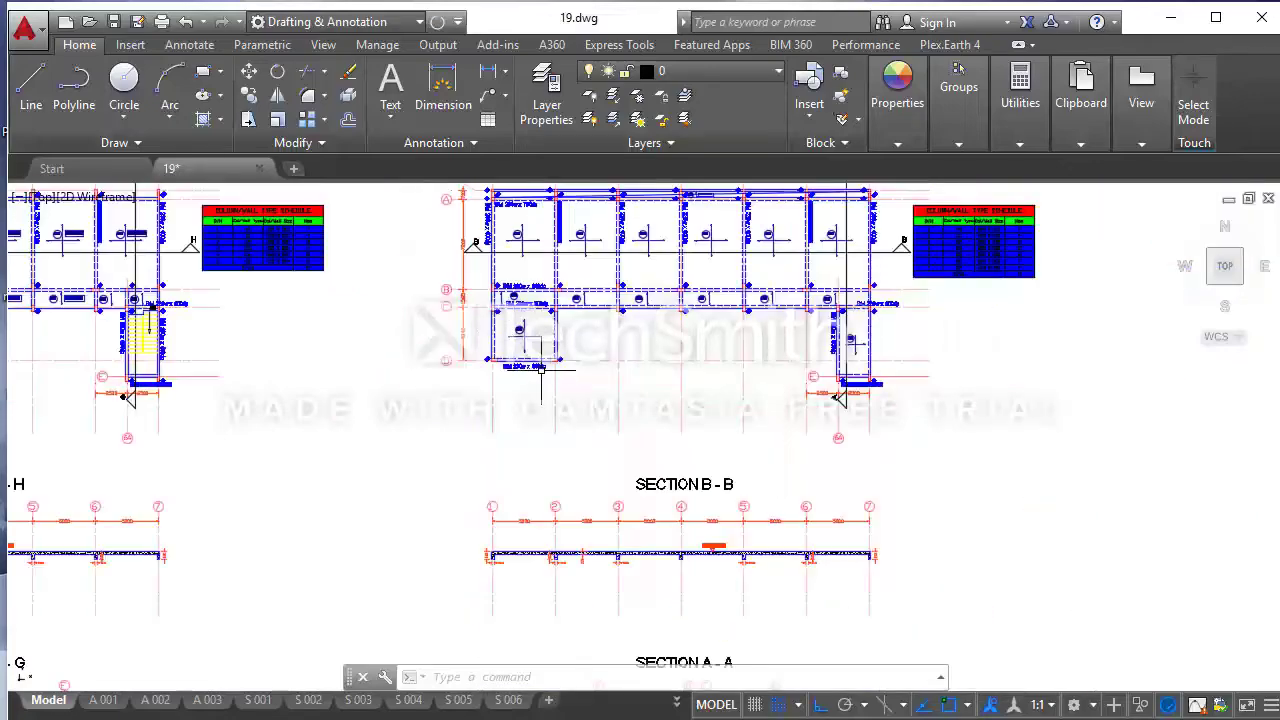
scroll(541, 370, "down", 3)
scroll(560, 365, "down", 2)
scroll(700, 350, "down", 2)
scroll(738, 345, "up", 2)
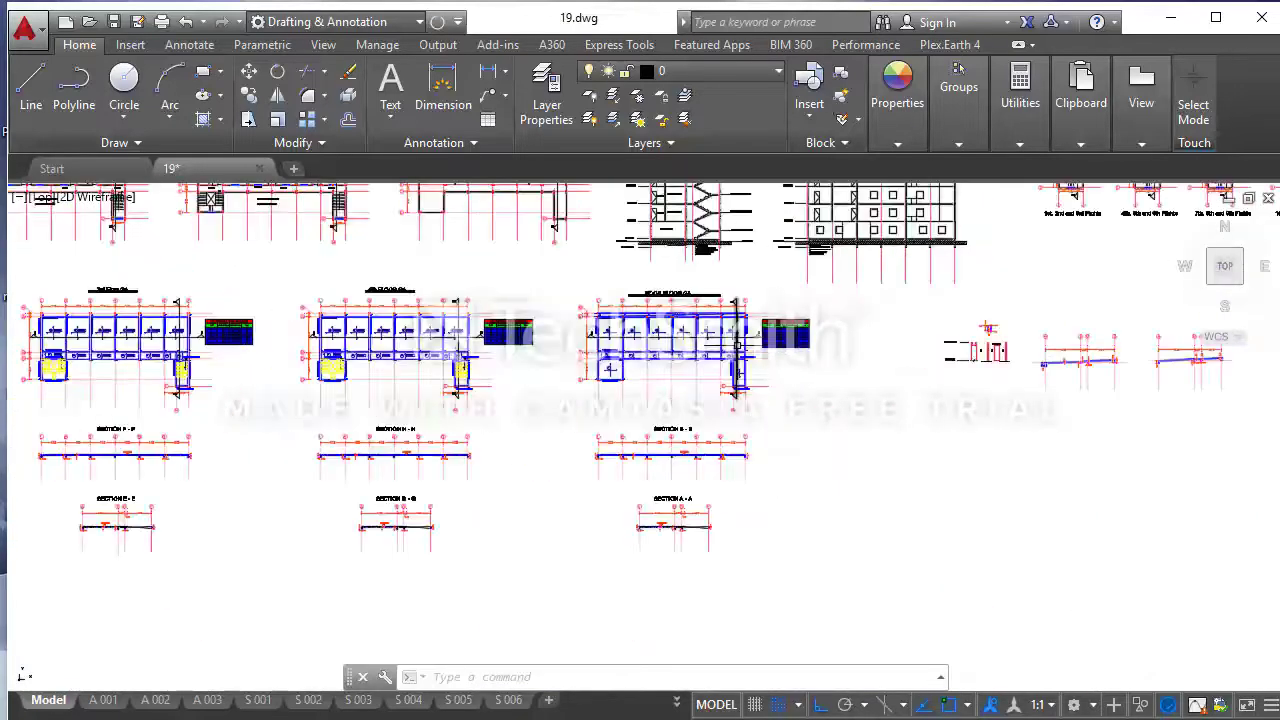
scroll(738, 345, "up", 4)
scroll(750, 342, "down", 5)
scroll(762, 340, "up", 3)
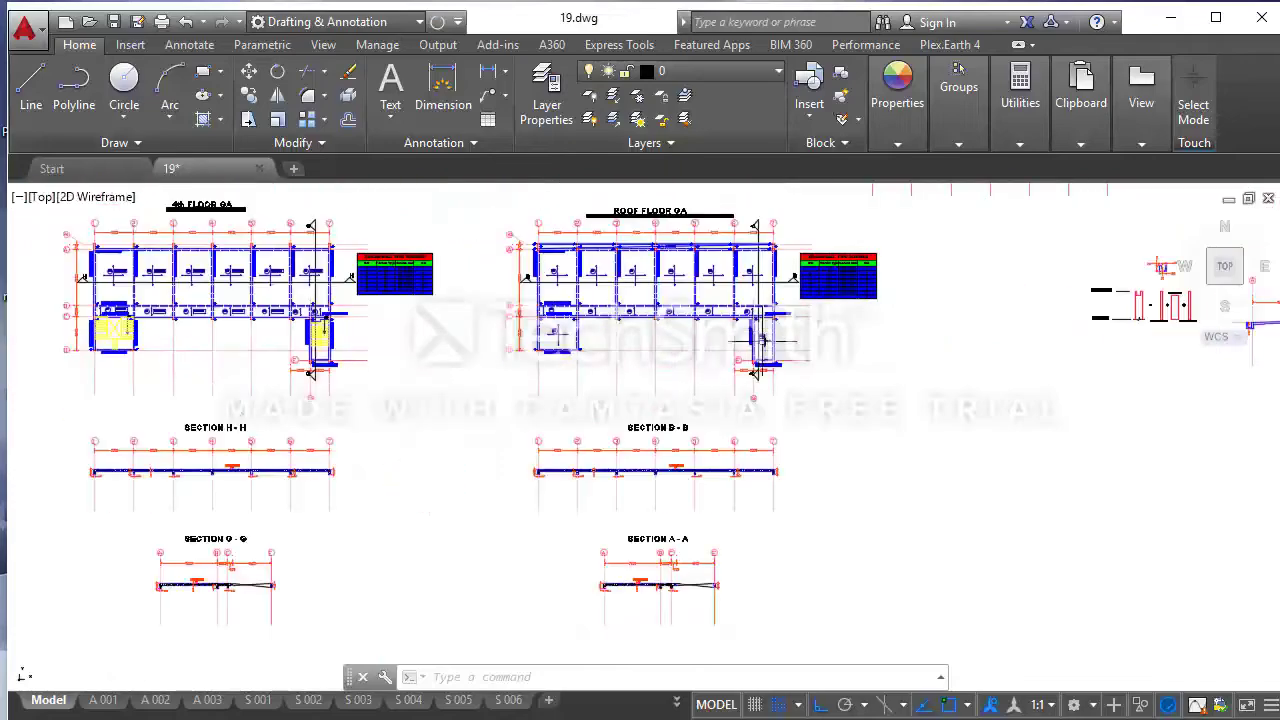
scroll(762, 340, "up", 2)
scroll(720, 350, "down", 4)
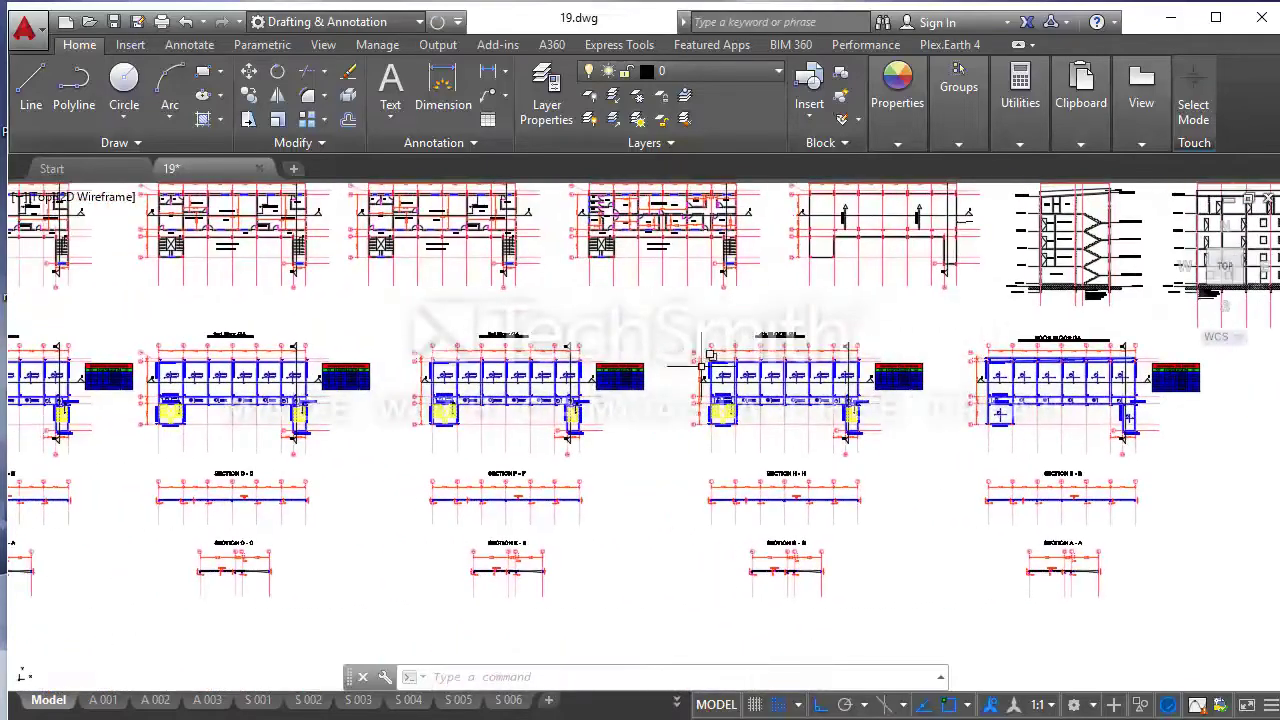
scroll(700, 355, "down", 2)
scroll(386, 350, "up", 2)
scroll(235, 364, "up", 2)
scroll(282, 360, "up", 2)
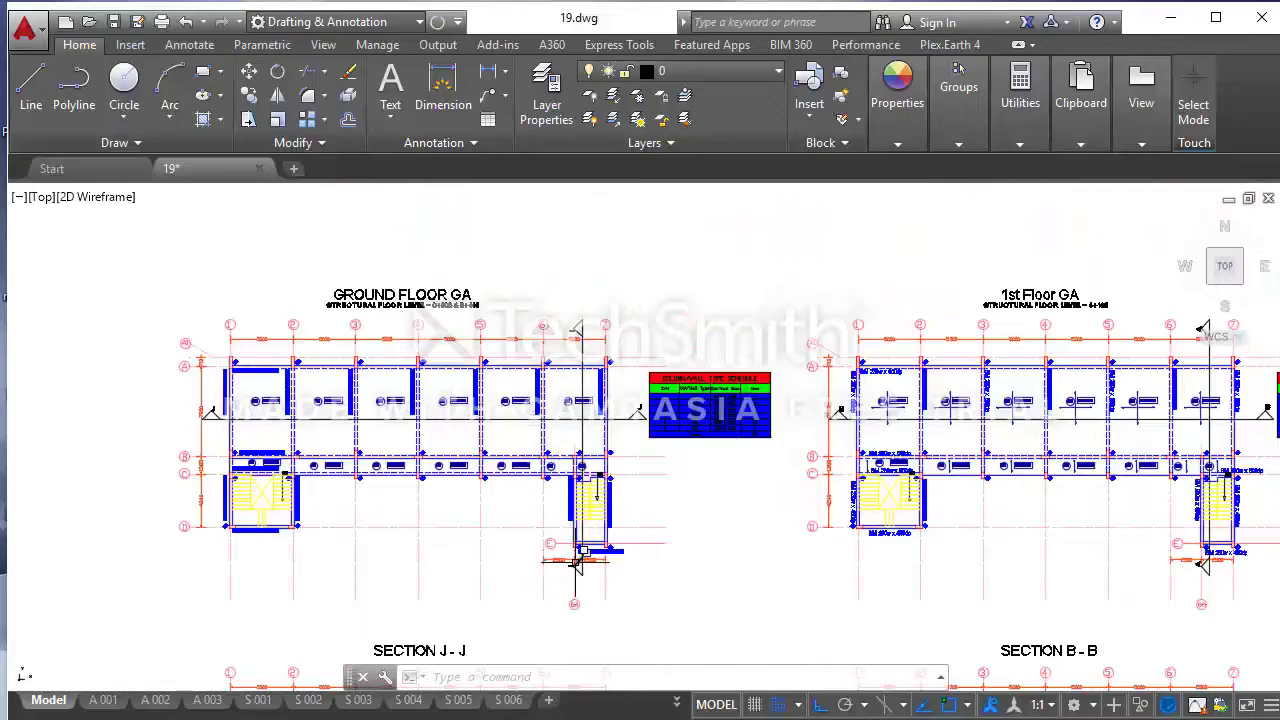
scroll(571, 550, "up", 4)
middle_click_drag(571, 557, 625, 591)
scroll(591, 593, "down", 1)
scroll(608, 543, "down", 2)
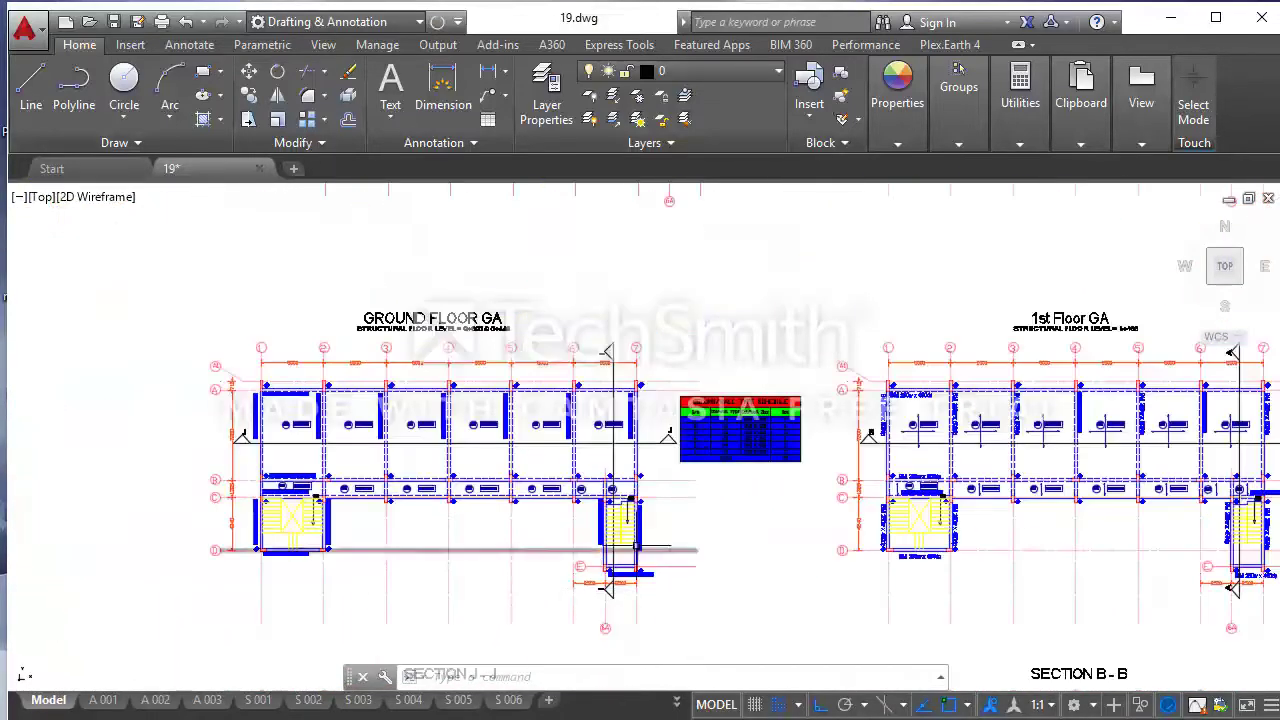
scroll(672, 430, "up", 3)
scroll(672, 430, "down", 3)
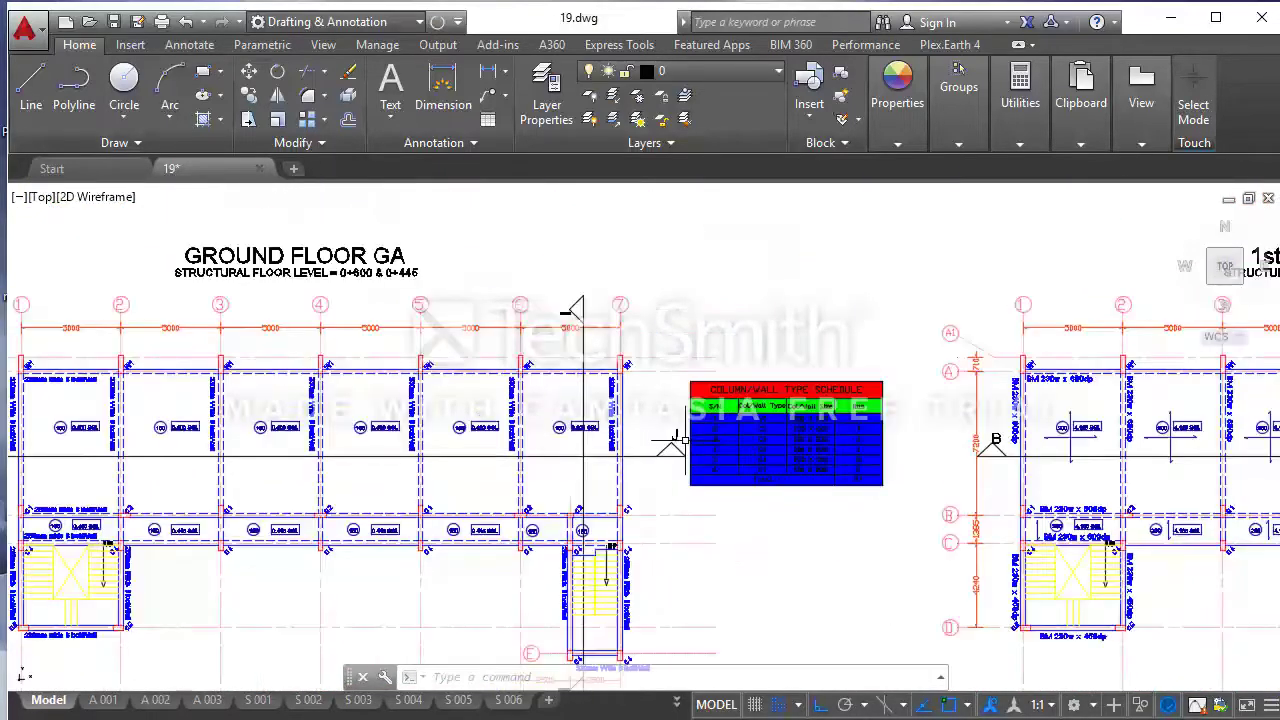
scroll(595, 433, "down", 2)
scroll(622, 437, "down", 2)
scroll(486, 415, "down", 2)
middle_click_drag(880, 490, 537, 494)
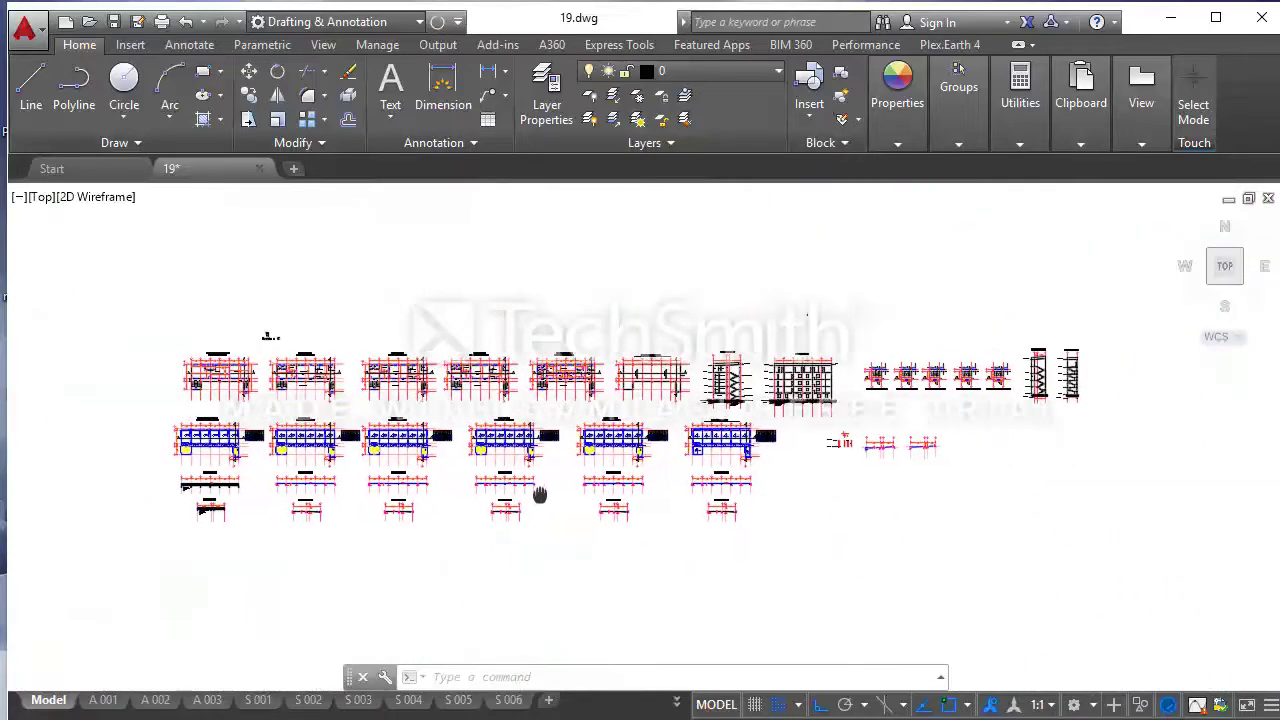
scroll(560, 480, "up", 2)
scroll(620, 478, "up", 2)
scroll(648, 477, "up", 2)
scroll(645, 477, "up", 2)
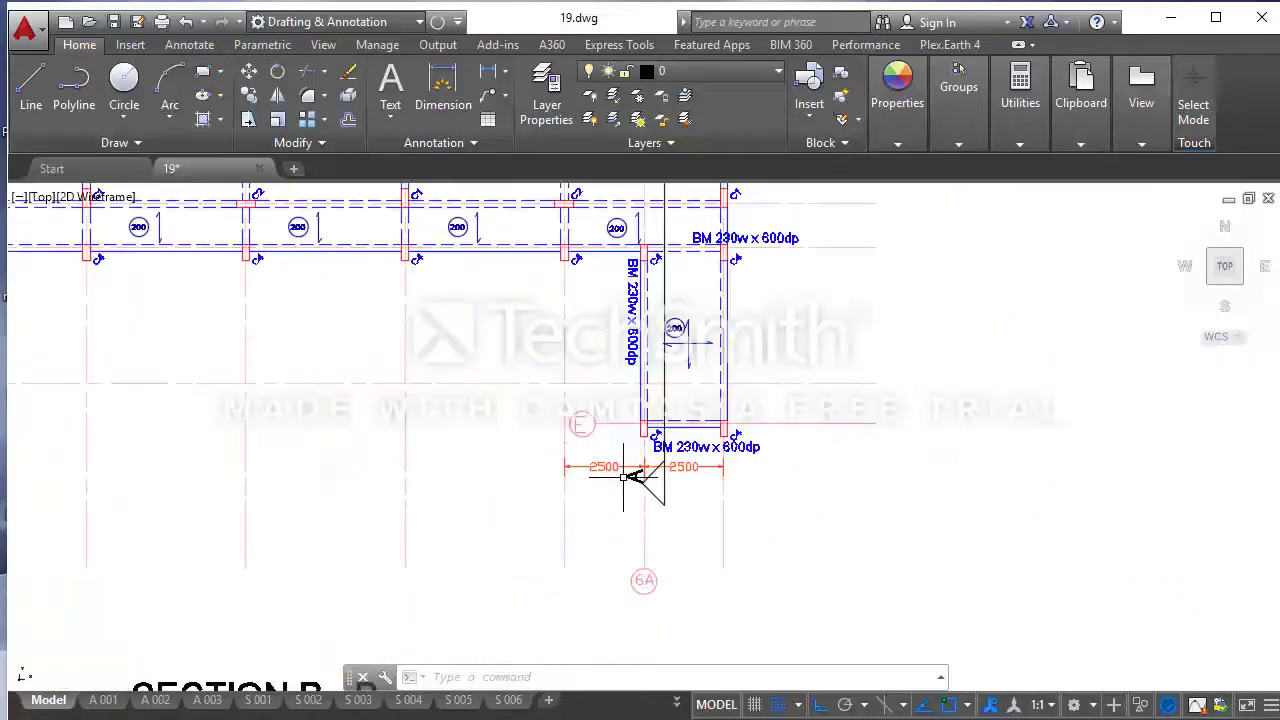
- Change the A section marker letters near grid E to K
double_click(648, 479)
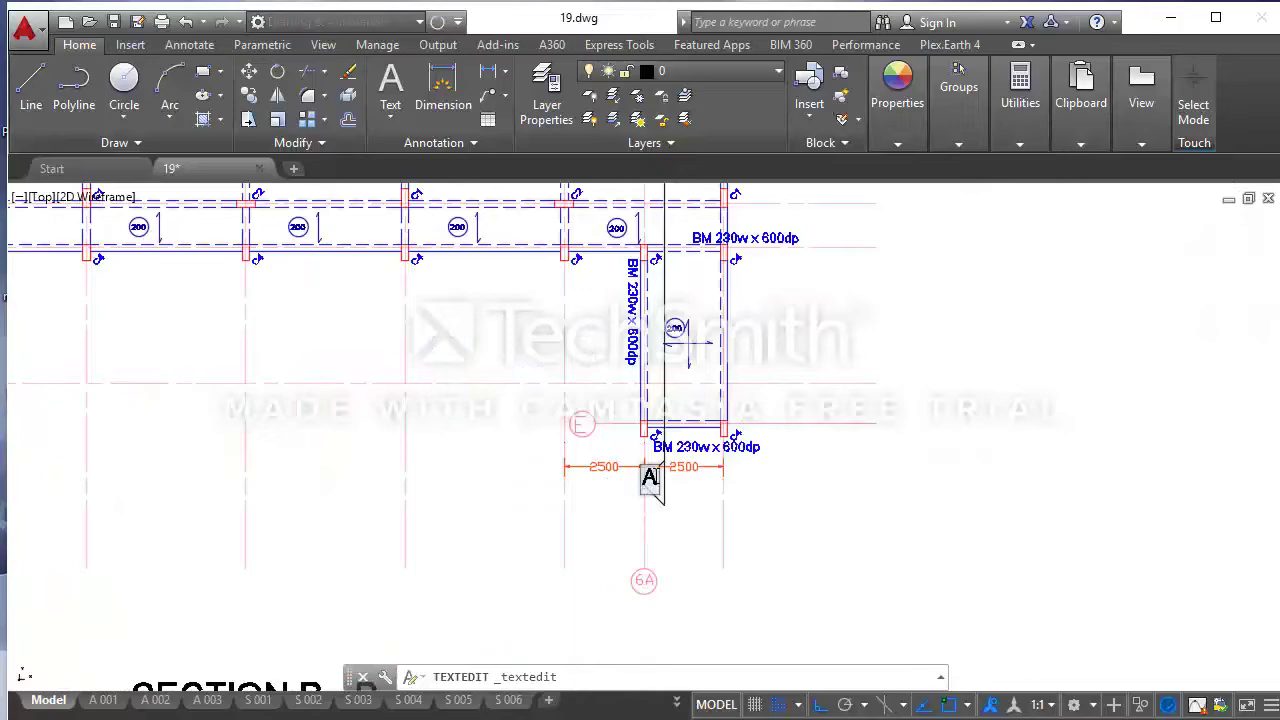
key("Escape")
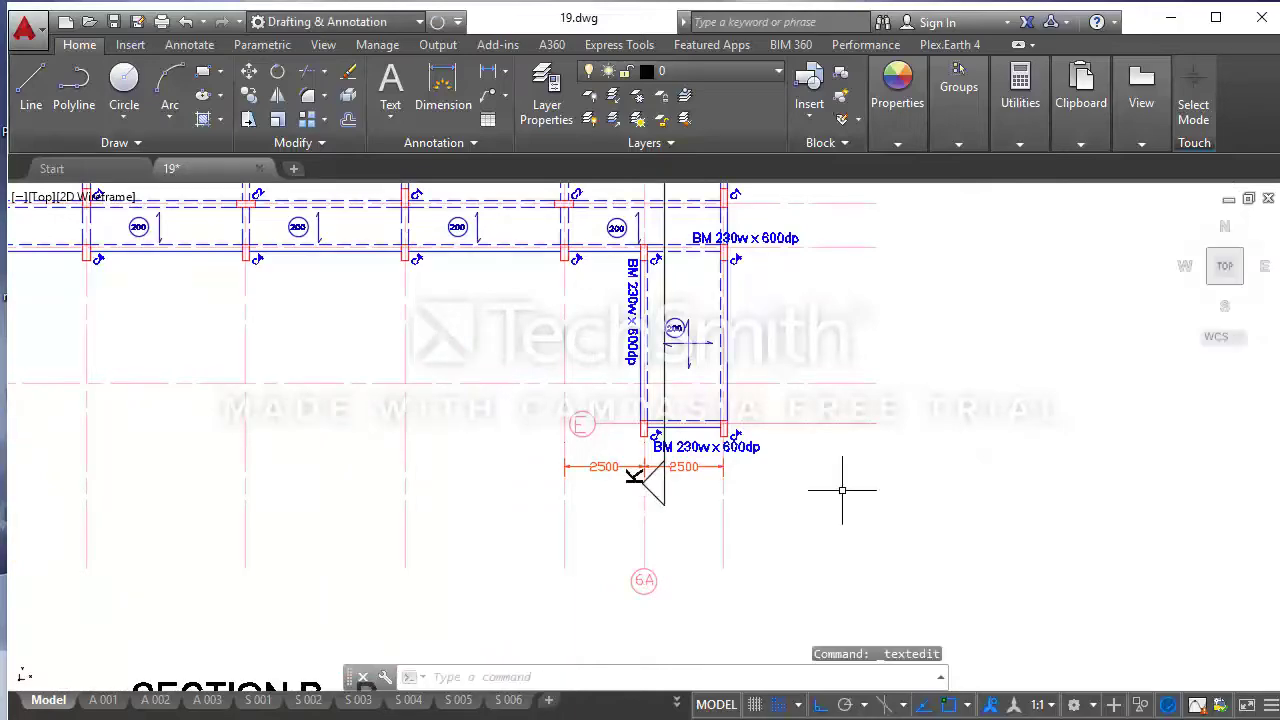
scroll(843, 486, "down", 3)
scroll(746, 266, "up", 4)
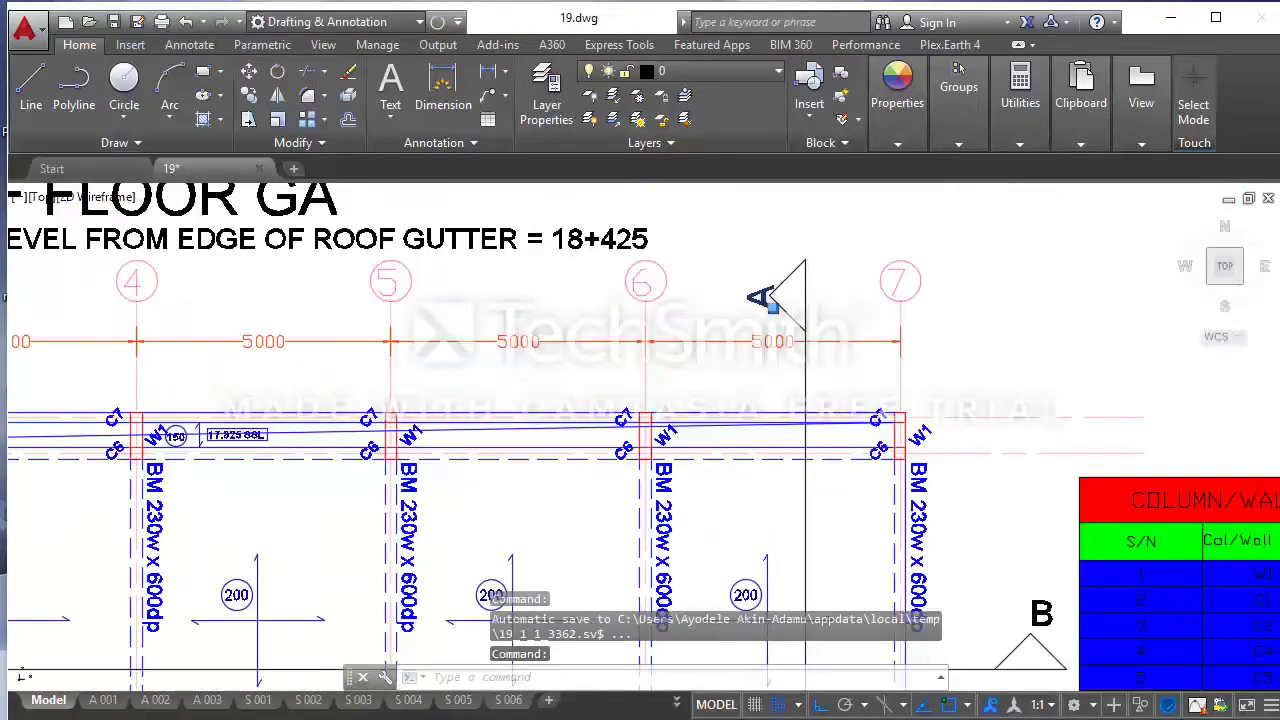
type("K")
key("Return")
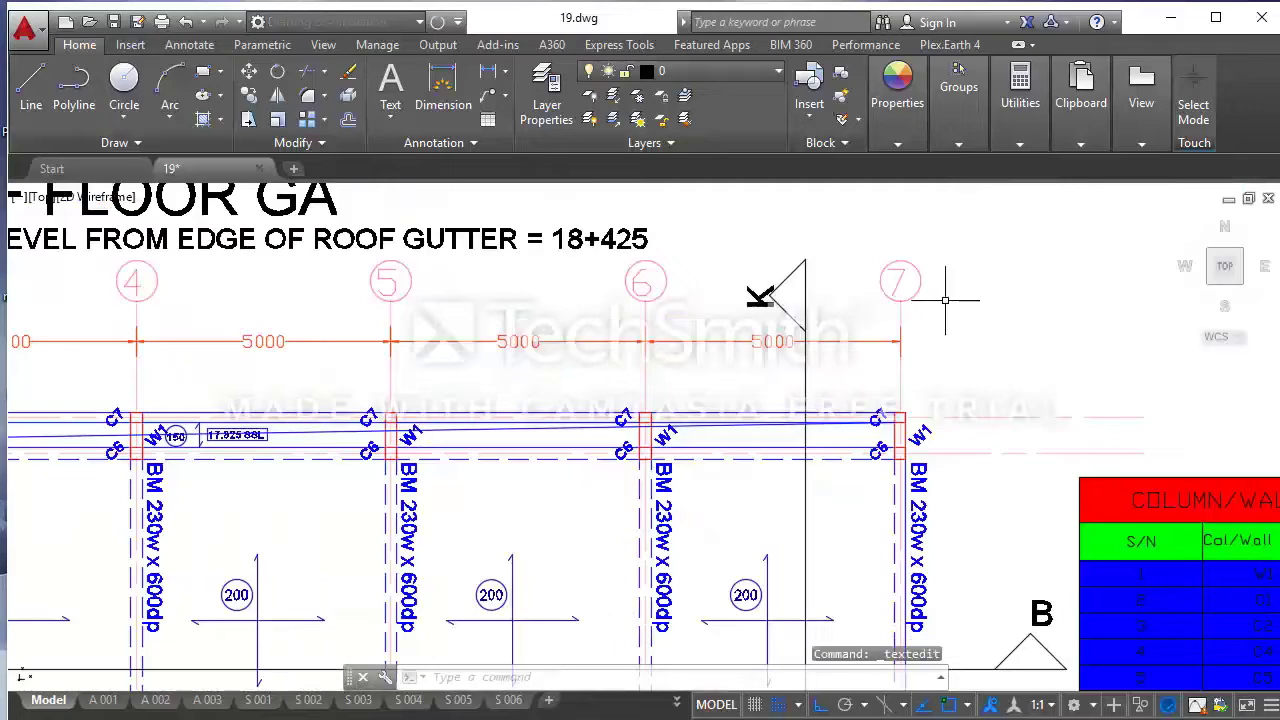
scroll(941, 300, "down", 4)
scroll(306, 425, "up", 4)
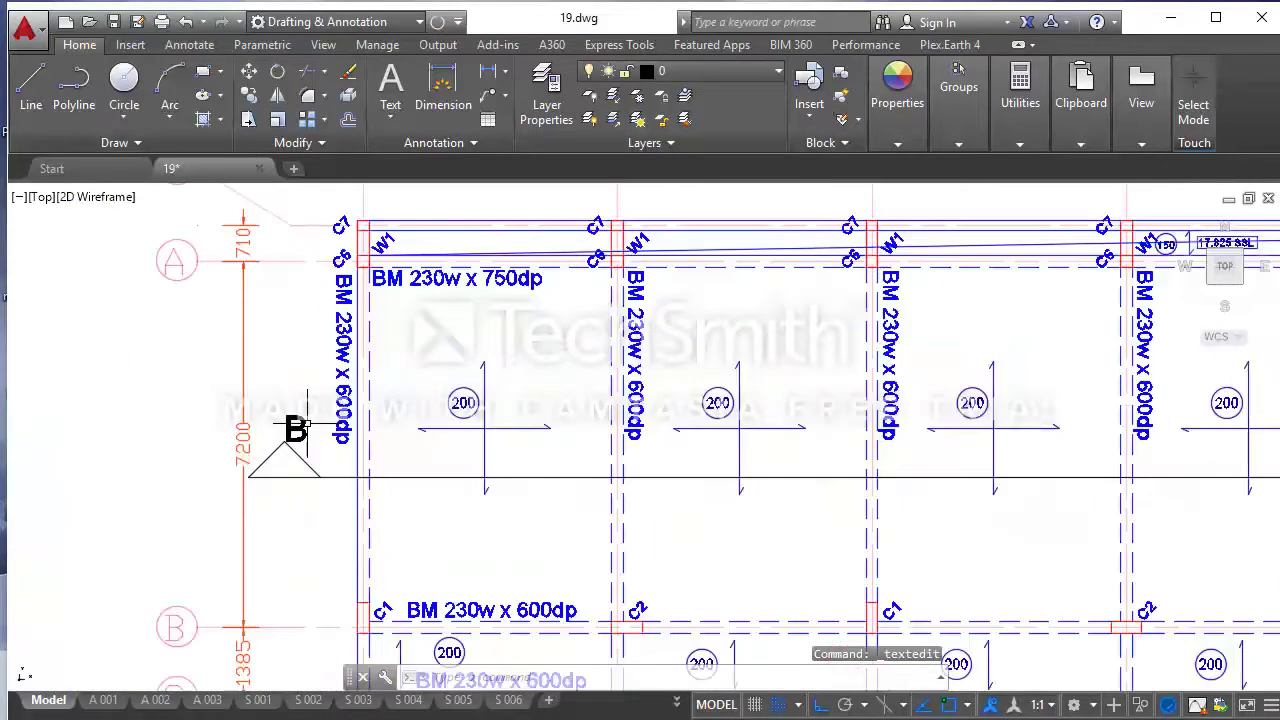
- Relabel the left B section marker to L and begin editing the right B marker
double_click(298, 430)
type("L")
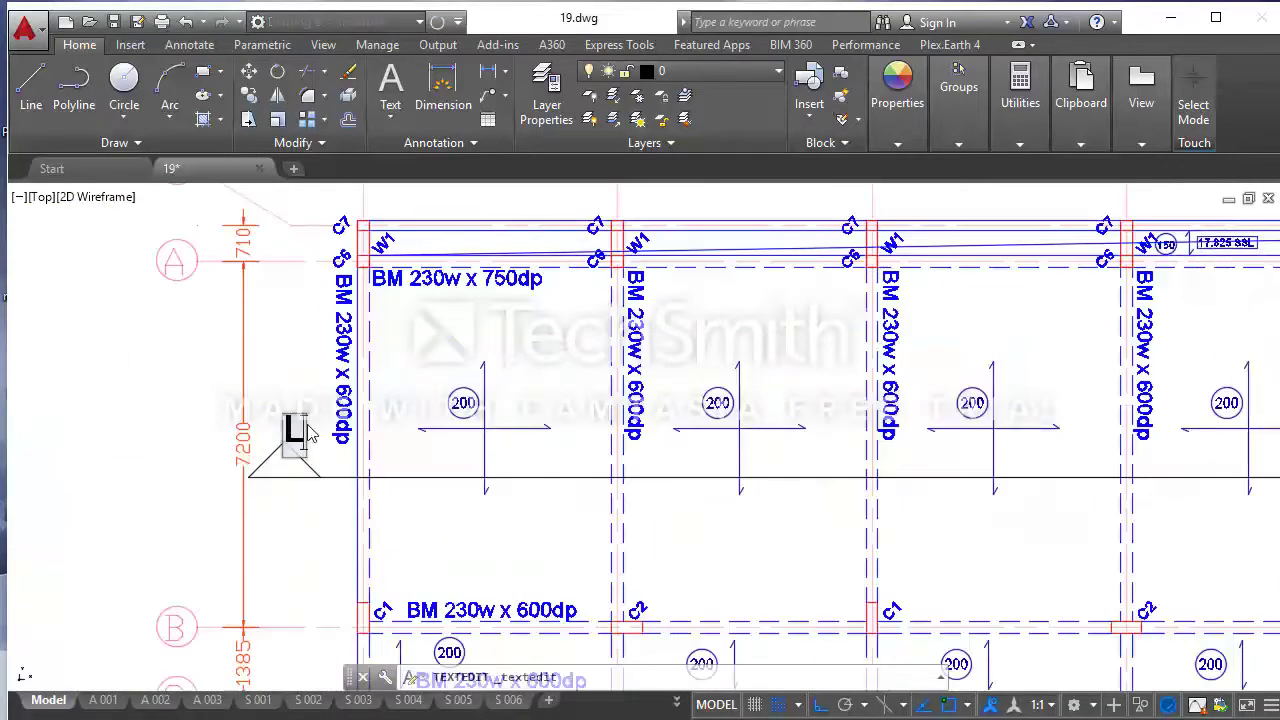
key("Return")
scroll(449, 461, "down", 4)
scroll(528, 361, "up", 2)
scroll(528, 361, "up", 2)
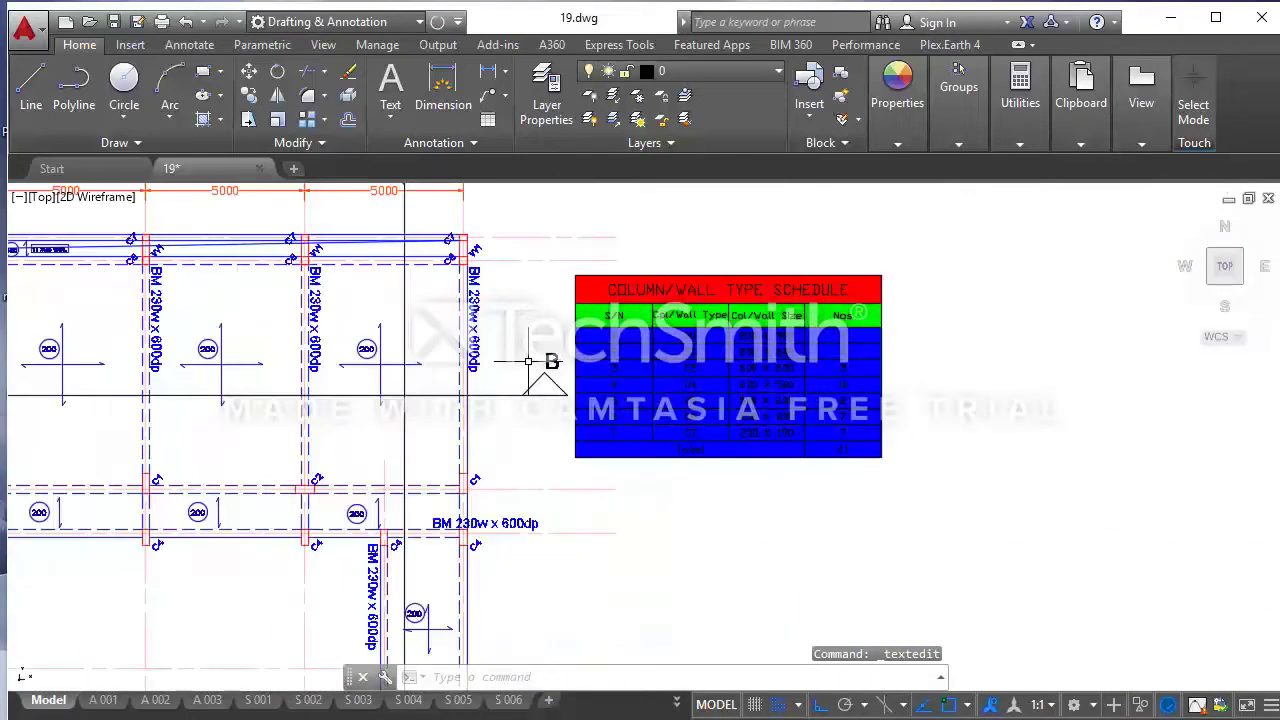
double_click(550, 361)
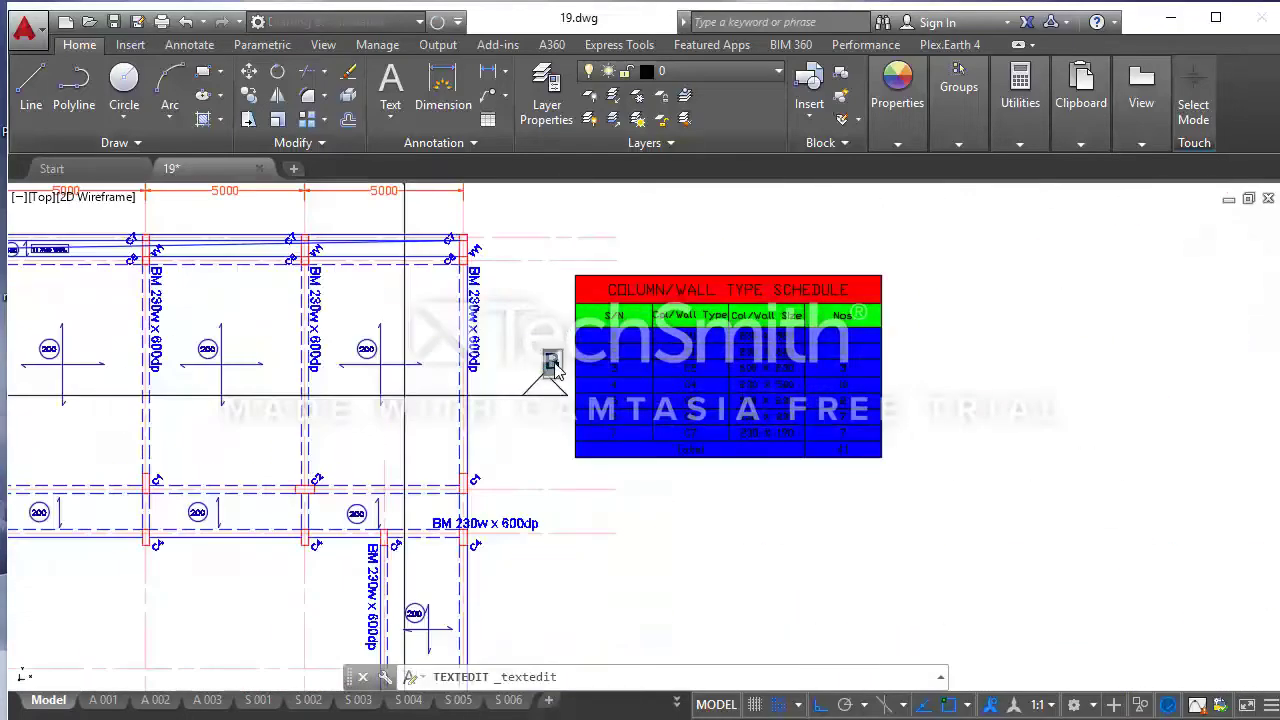
- Commit the right section marker's edit and zoom to the SECTION A - A drawing
key("Return")
scroll(650, 490, "down", 5)
scroll(660, 478, "down", 3)
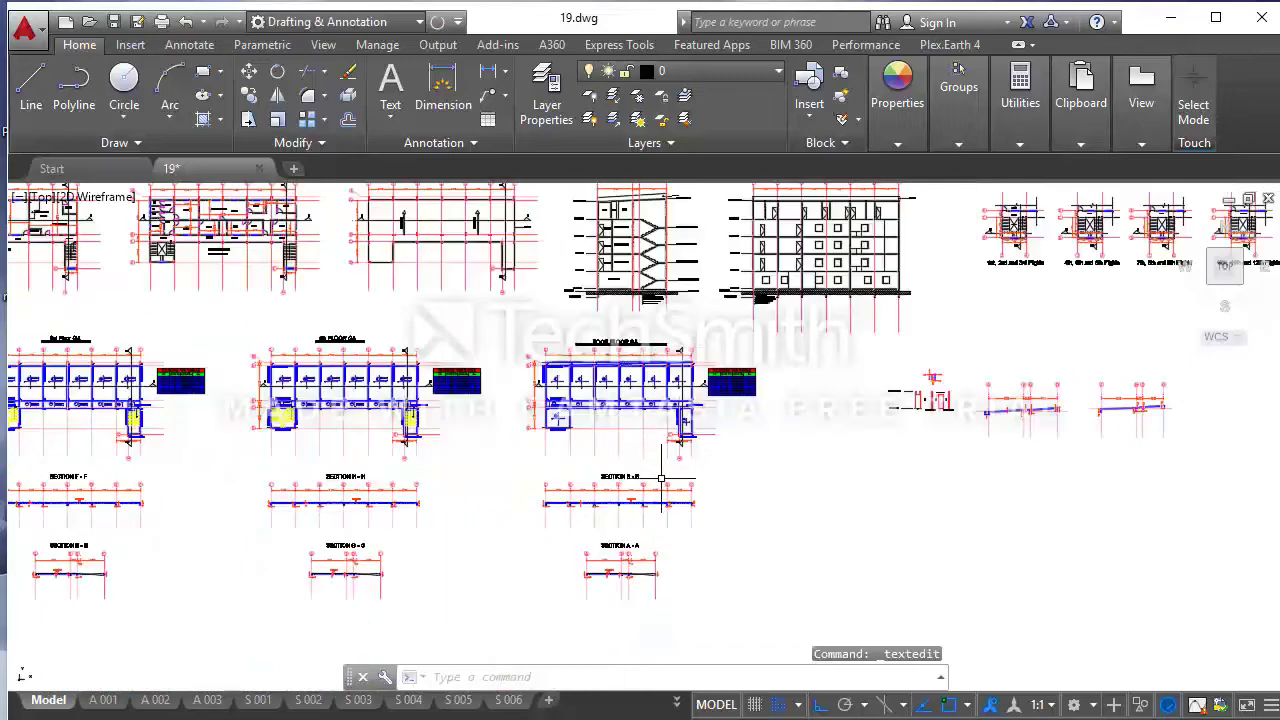
scroll(638, 548, "up", 4)
scroll(655, 495, "down", 2)
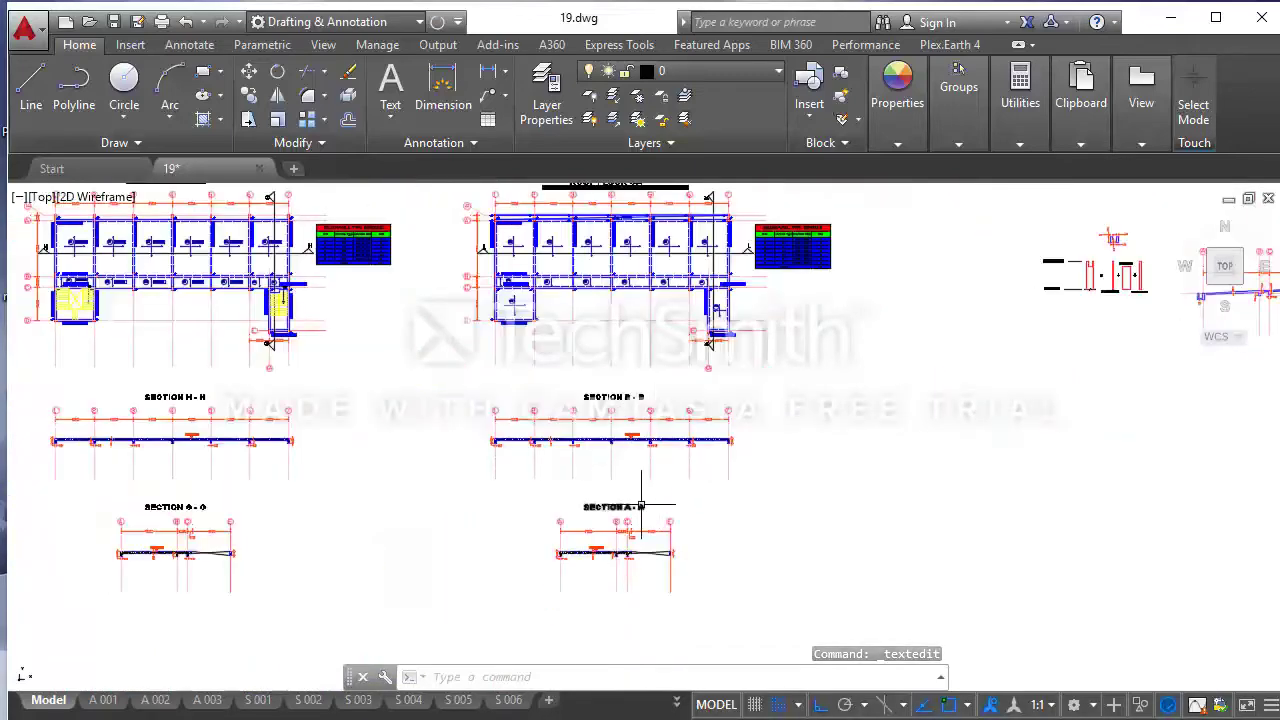
scroll(625, 515, "up", 2)
scroll(640, 517, "up", 2)
scroll(640, 470, "down", 2)
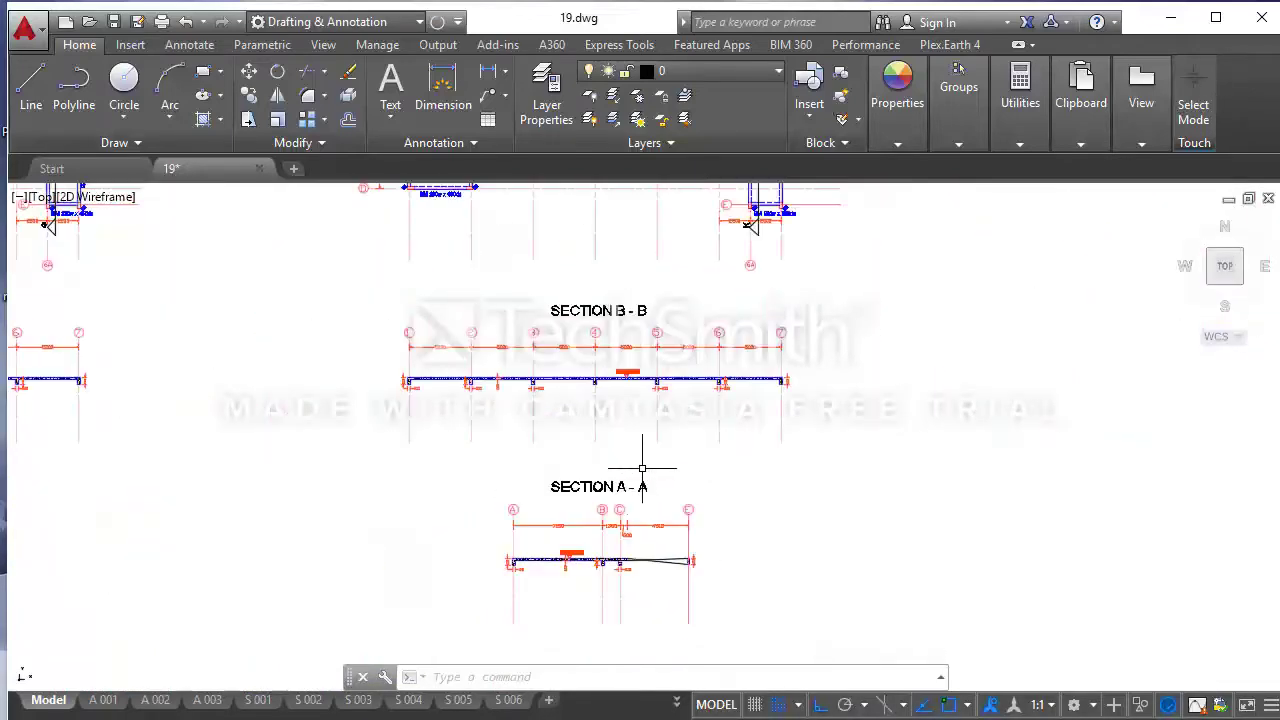
scroll(650, 558, "down", 2)
scroll(700, 390, "up", 2)
scroll(716, 372, "down", 2)
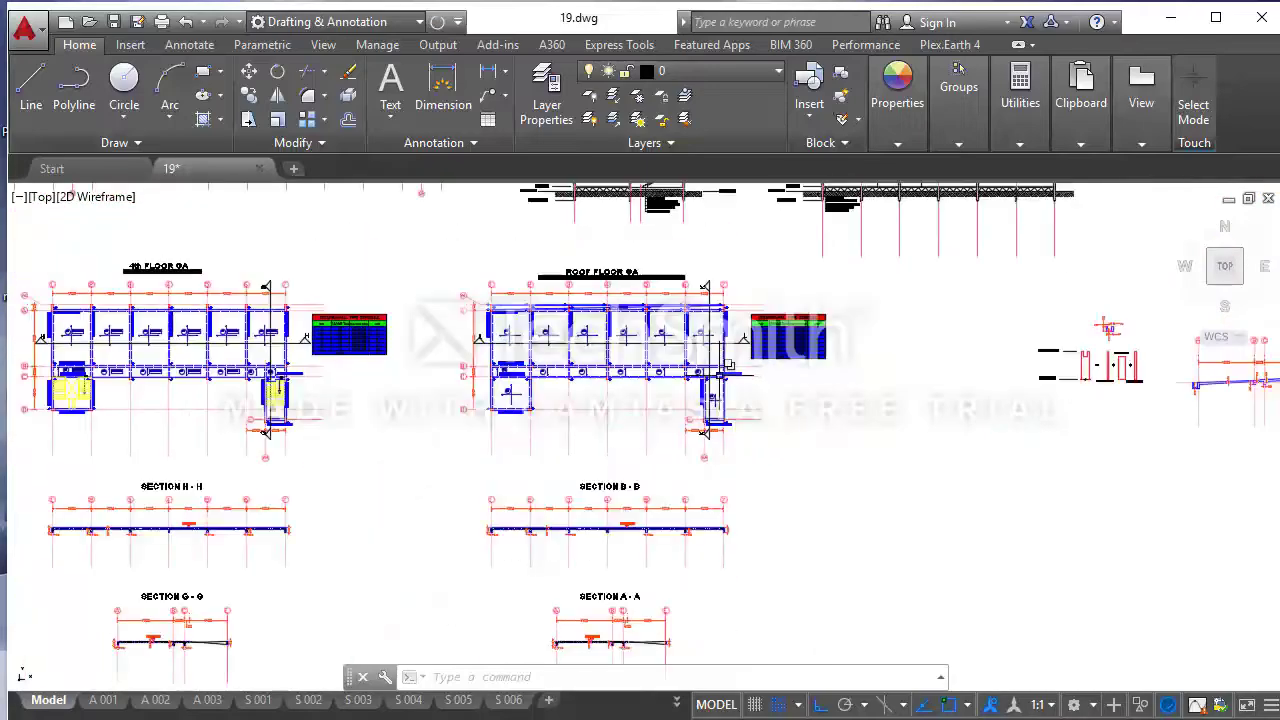
scroll(709, 447, "up", 2)
scroll(705, 435, "down", 3)
scroll(650, 540, "up", 3)
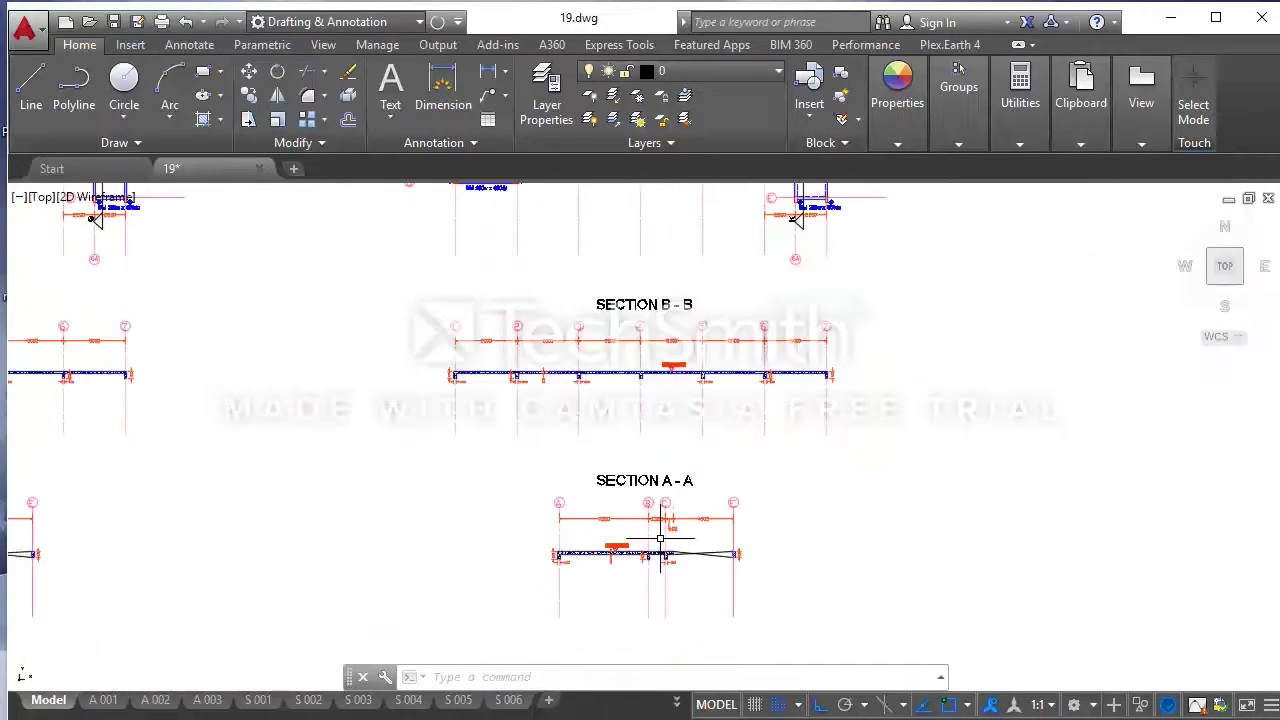
scroll(665, 508, "up", 2)
scroll(665, 508, "up", 1)
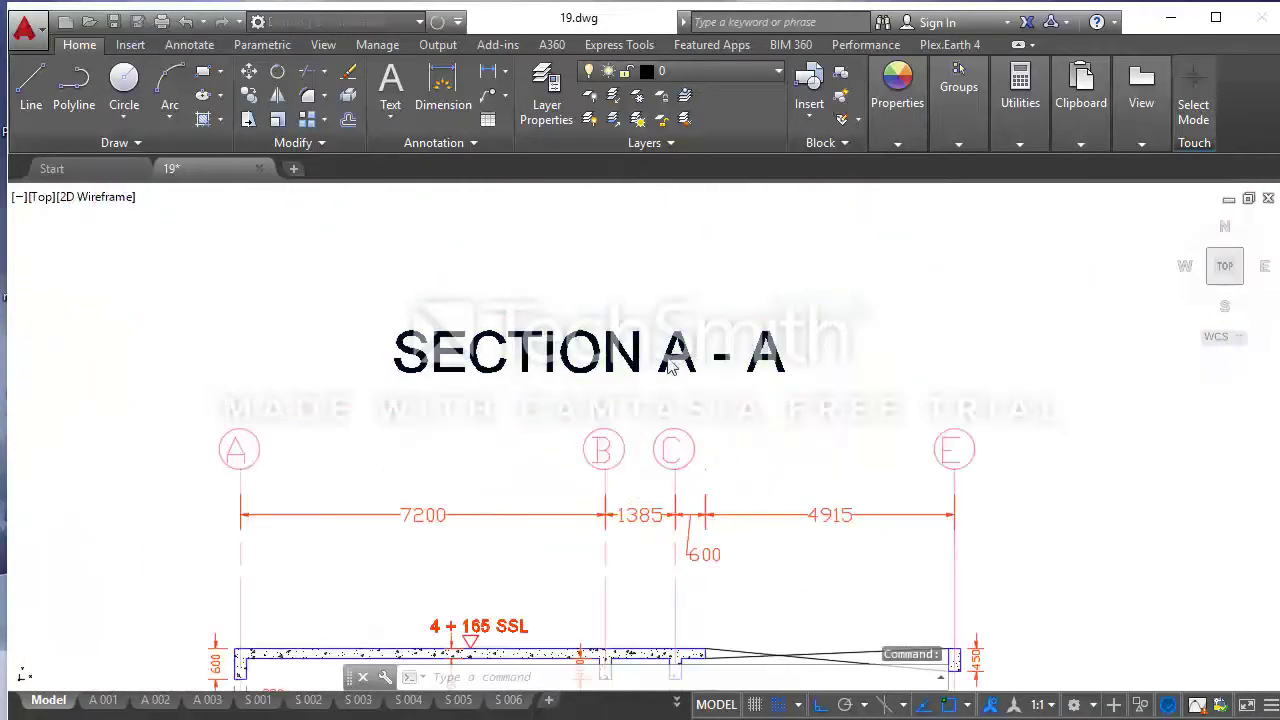
- Replace each A in the SECTION A - A heading with K
double_click(695, 370)
key("shift+Left")
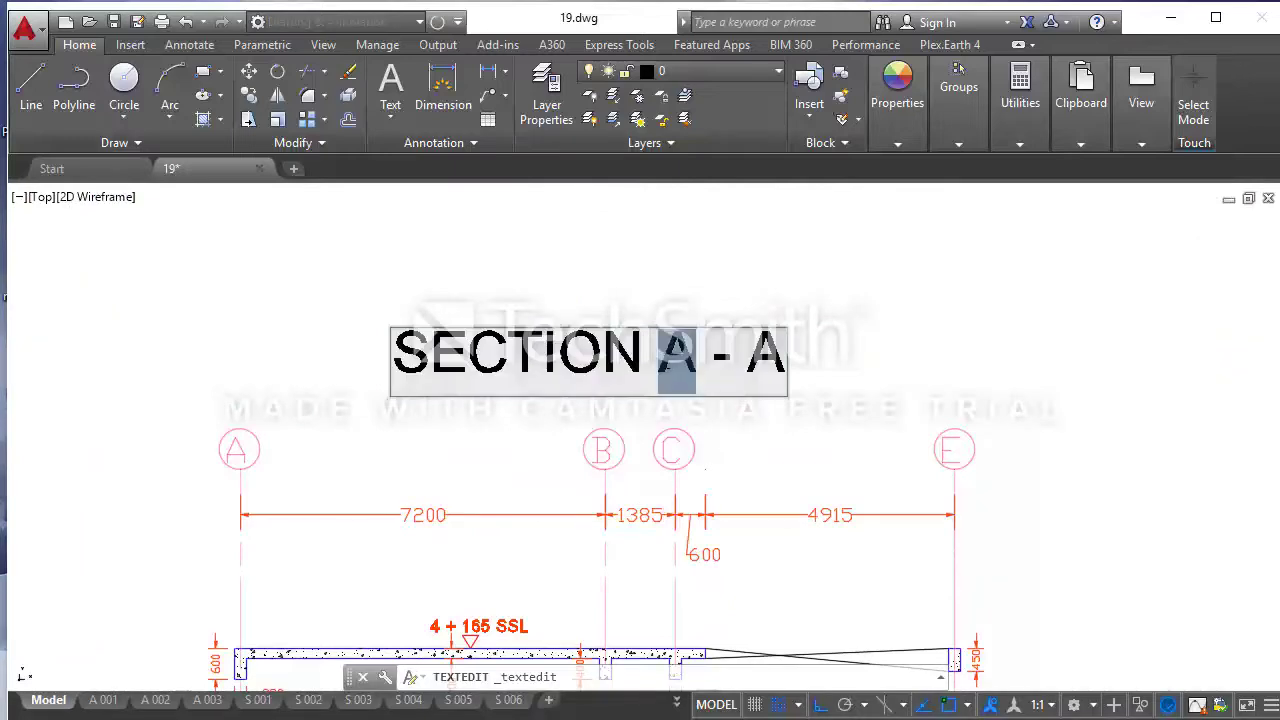
key("BackSpace")
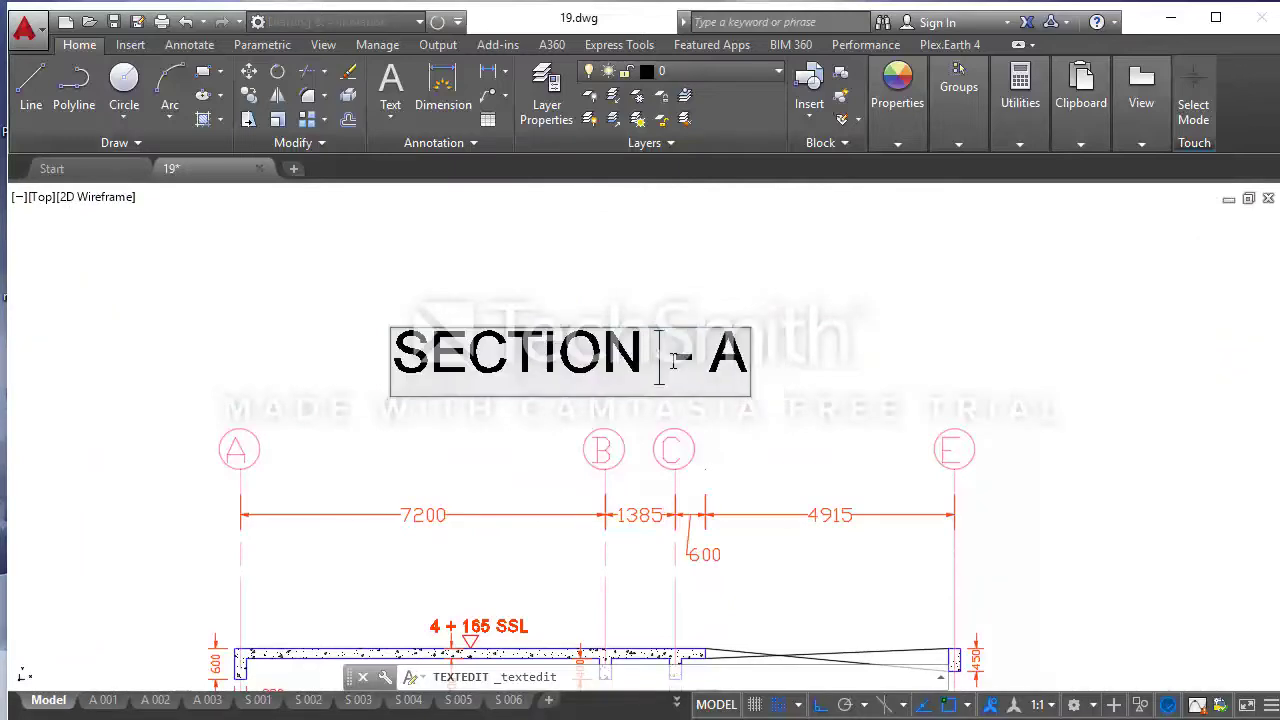
type("K")
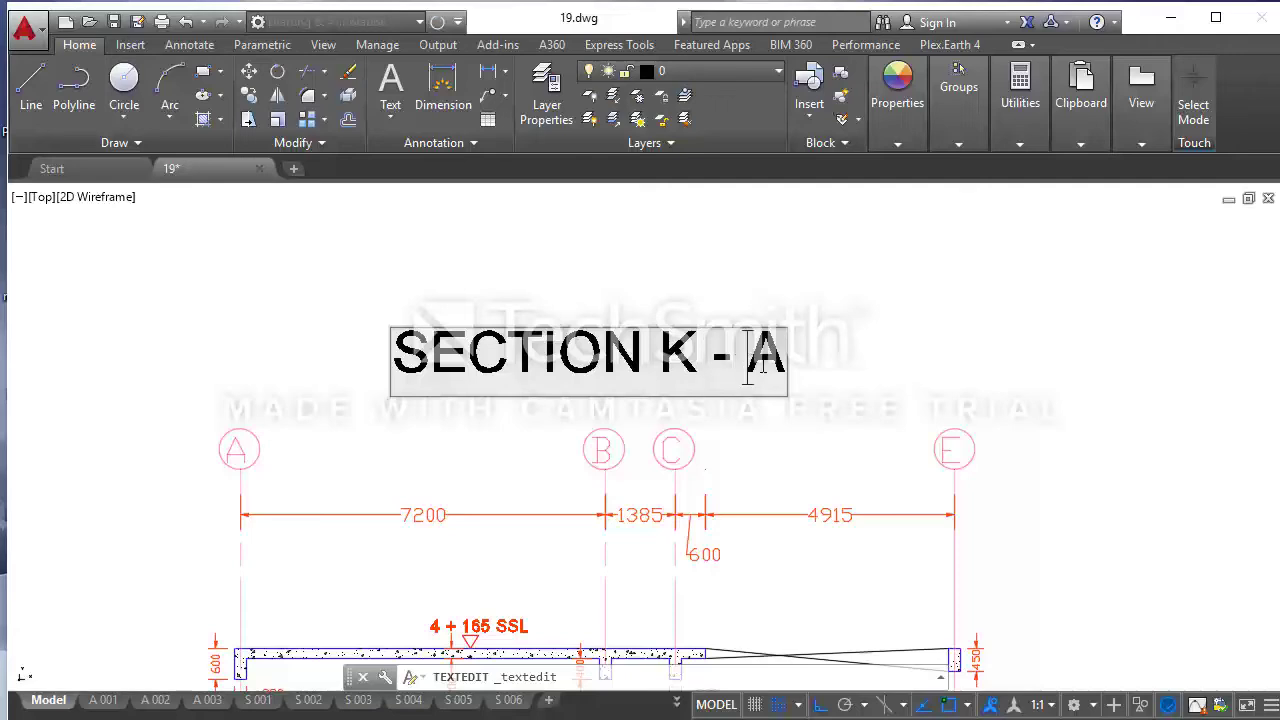
double_click(765, 352)
type("K")
left_click(846, 343)
- Erase the section's beam, the 230 and left dimensions, and the column parts
scroll(761, 411, "down", 3)
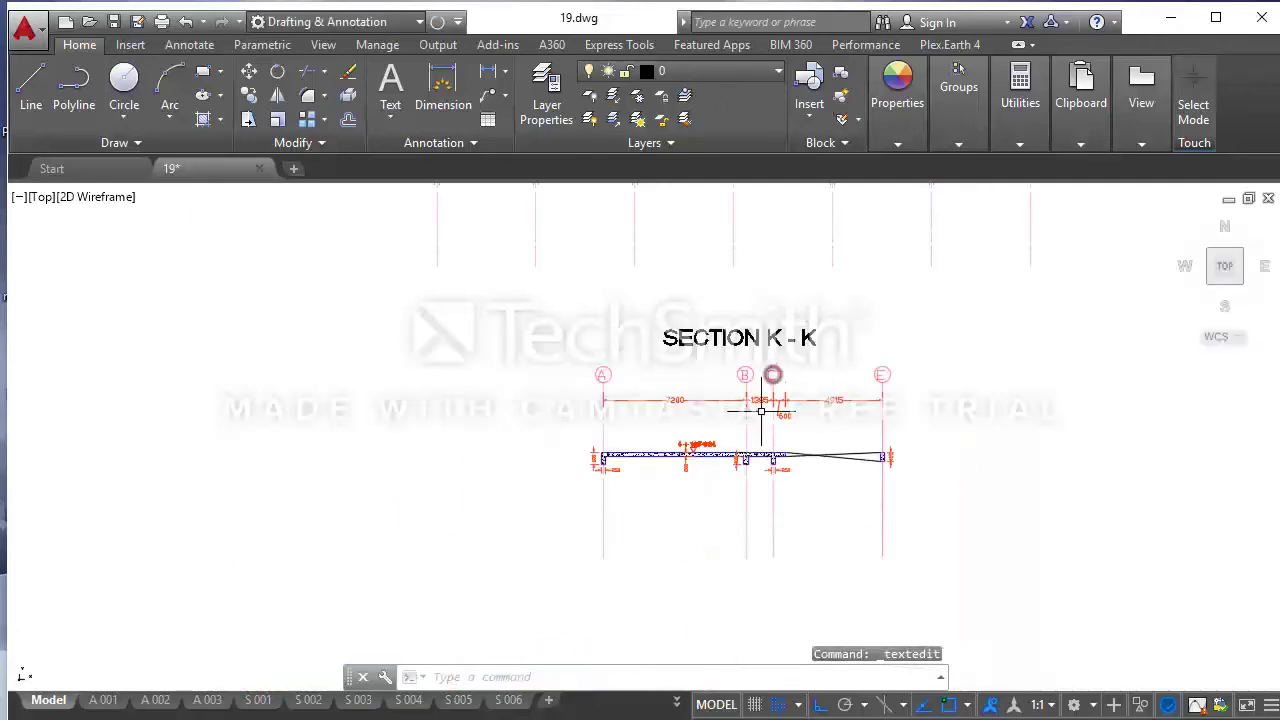
scroll(761, 411, "up", 2)
left_click(700, 500)
left_click(663, 434)
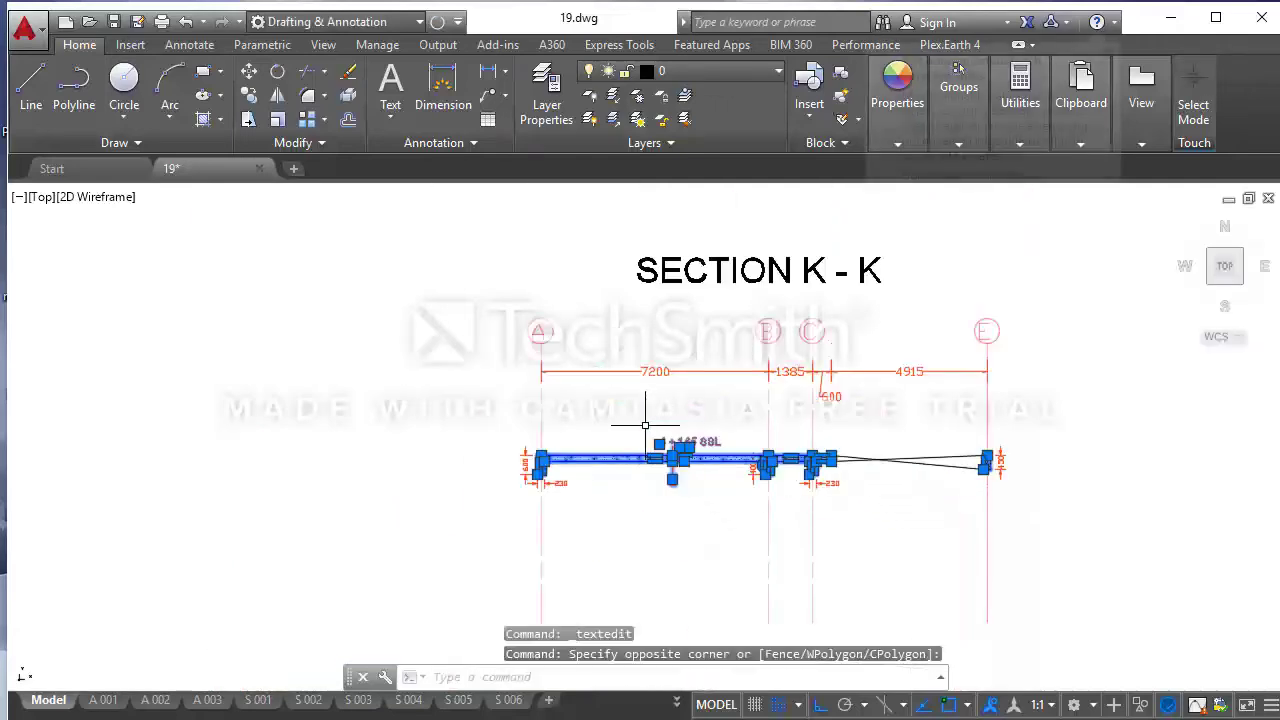
left_click(568, 496)
left_click(555, 441)
left_click(873, 472)
left_click(518, 433)
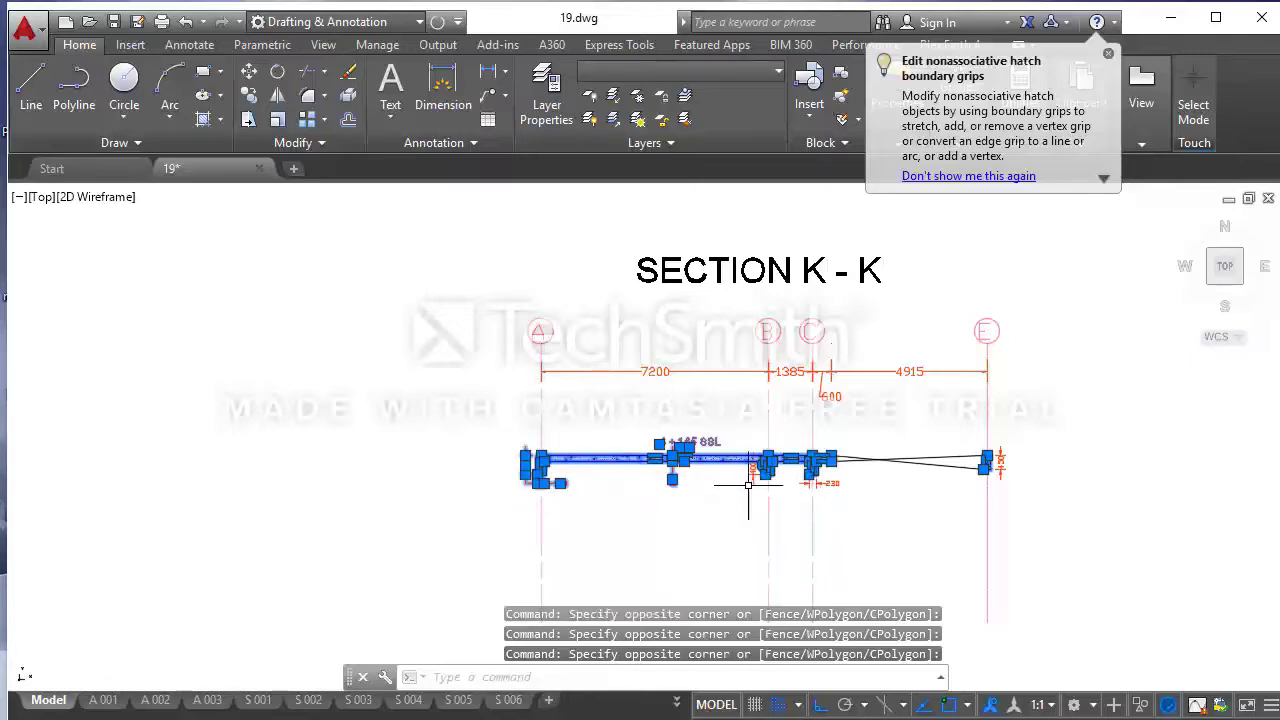
scroll(752, 488, "up", 3)
left_click(784, 498)
scroll(740, 420, "down", 3)
scroll(772, 443, "up", 3)
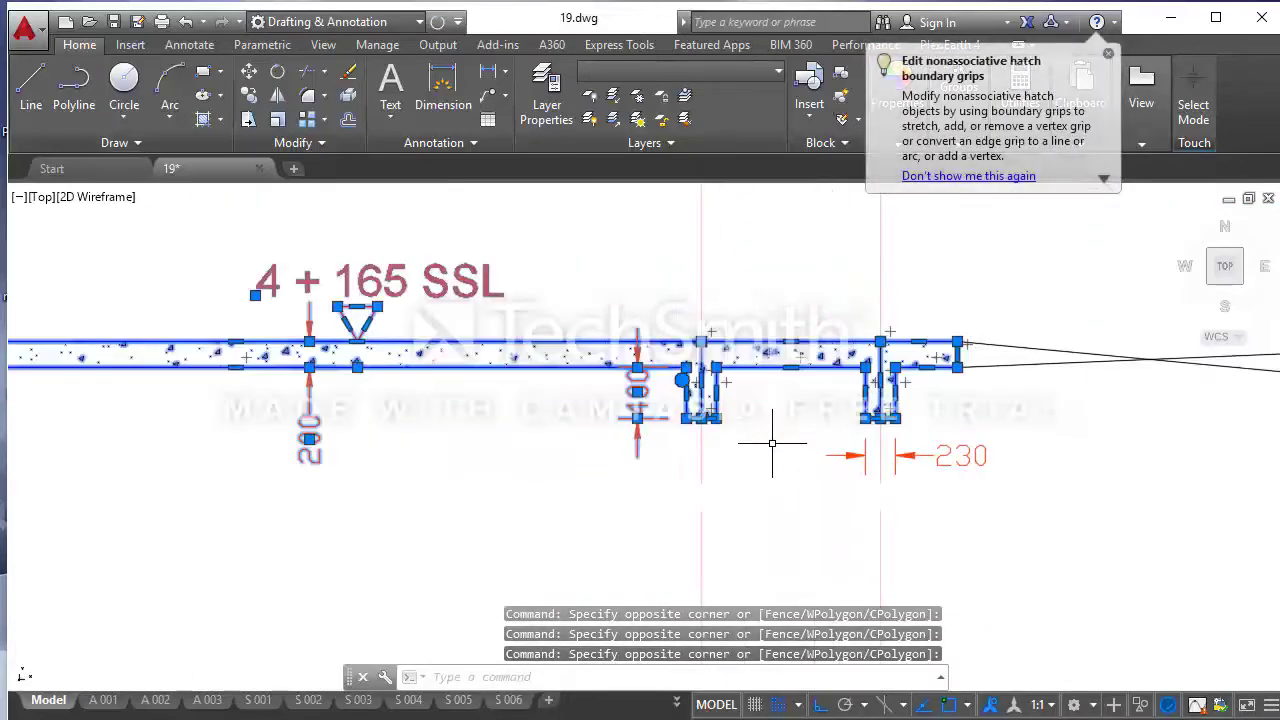
left_click(655, 455)
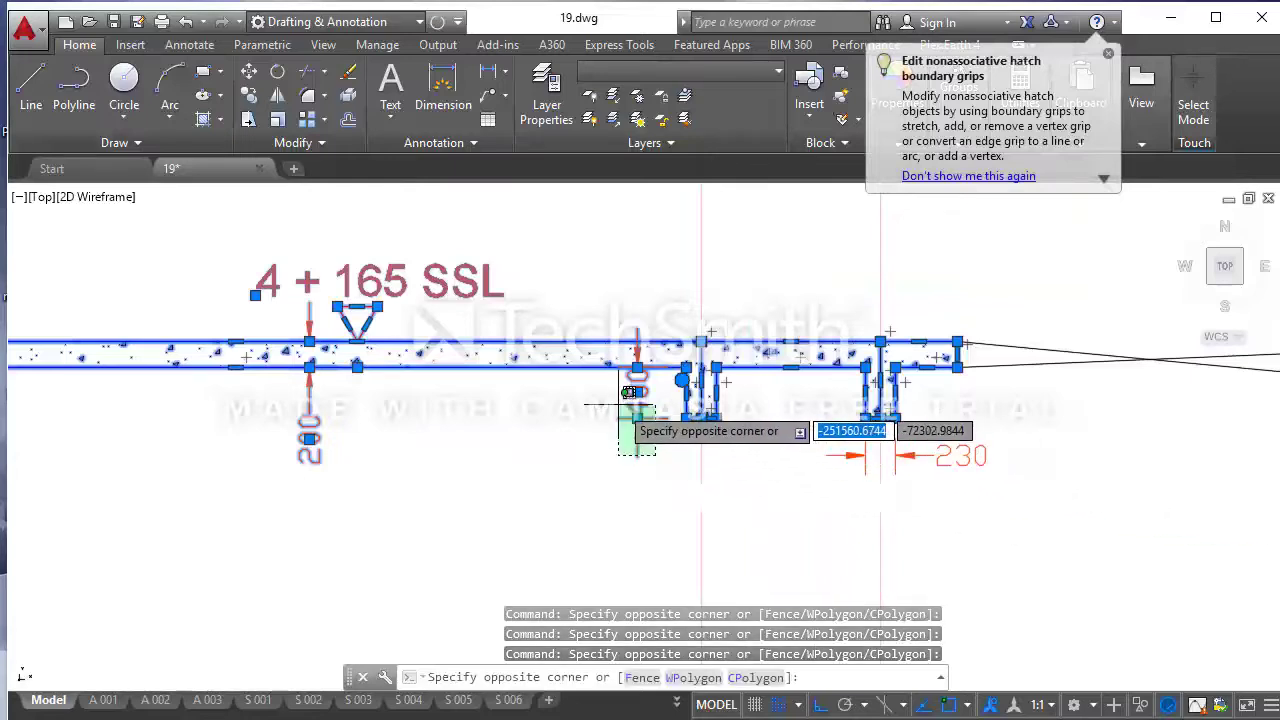
left_click(623, 402)
scroll(814, 468, "down", 2)
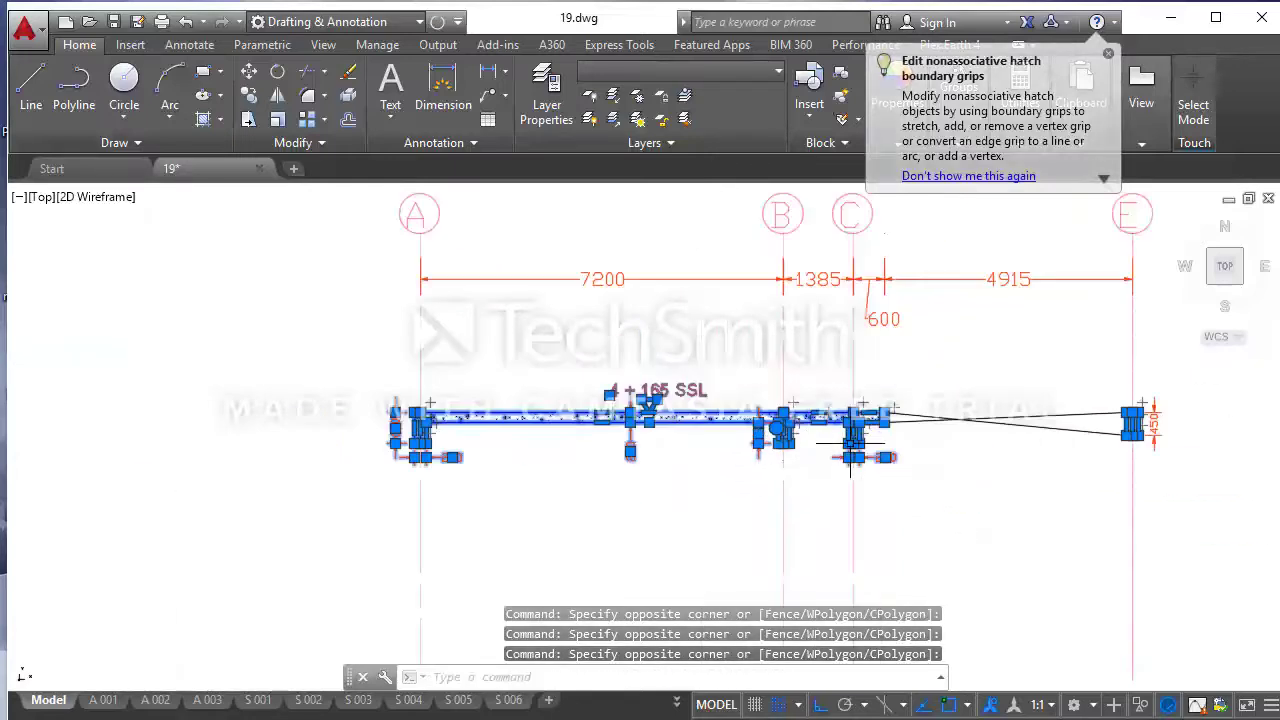
key("Delete")
- Erase the right beam end and select the leftover pieces near grid E
left_click(1085, 456)
left_click(934, 355)
key("Delete")
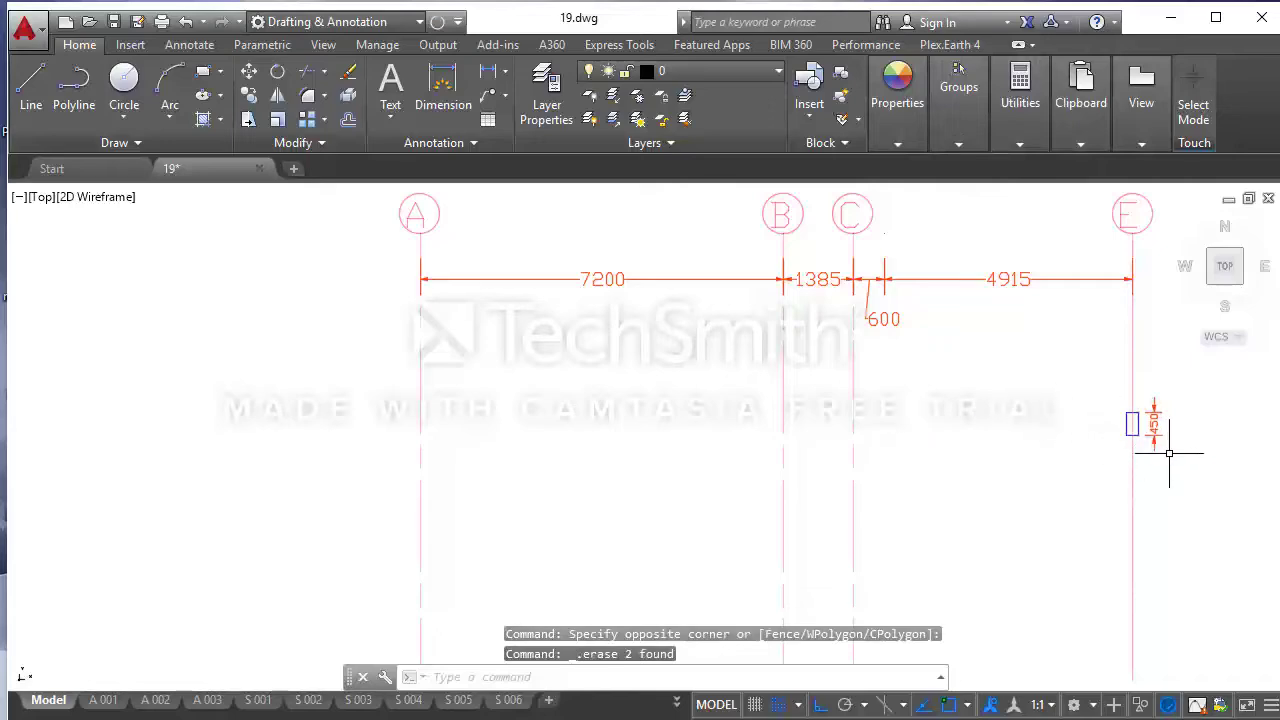
left_click(1169, 452)
left_click(1141, 387)
- Erase the leftover pieces, then pan and zoom to show Section K-K beside sections H-H, B-B and G-G
key("Delete")
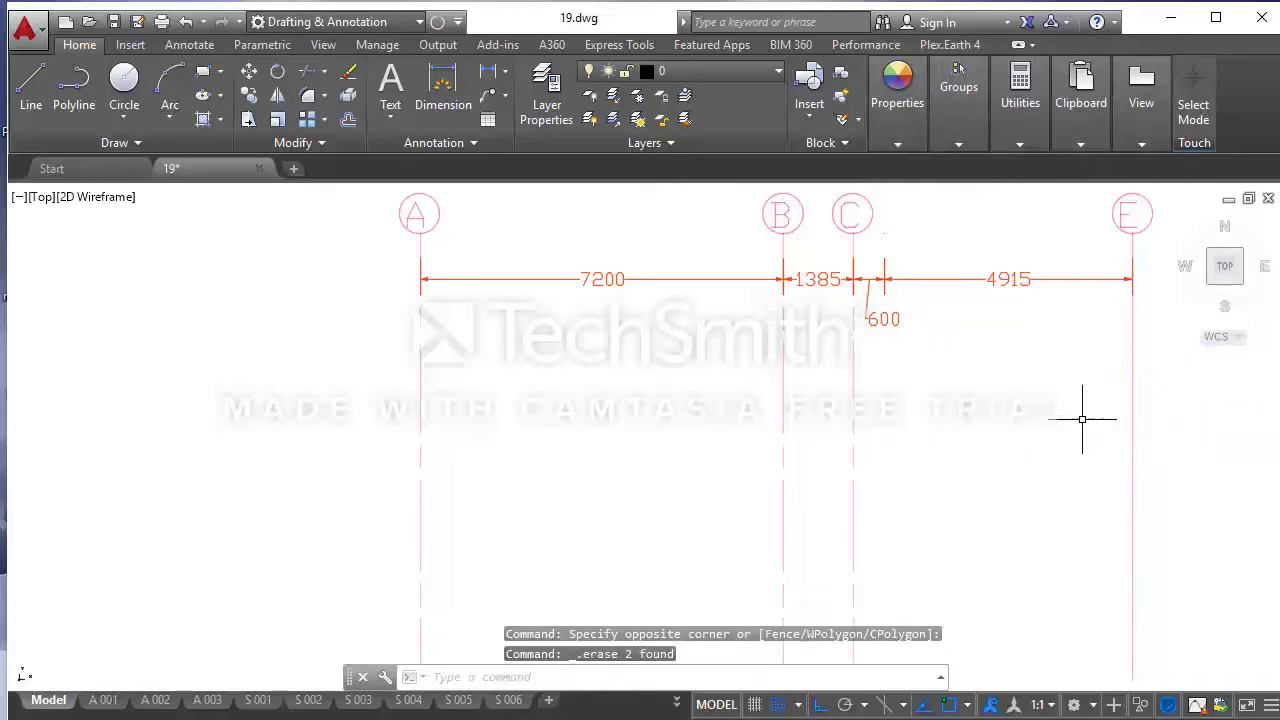
scroll(970, 445, "down", 2)
scroll(911, 407, "down", 2)
scroll(903, 375, "down", 3)
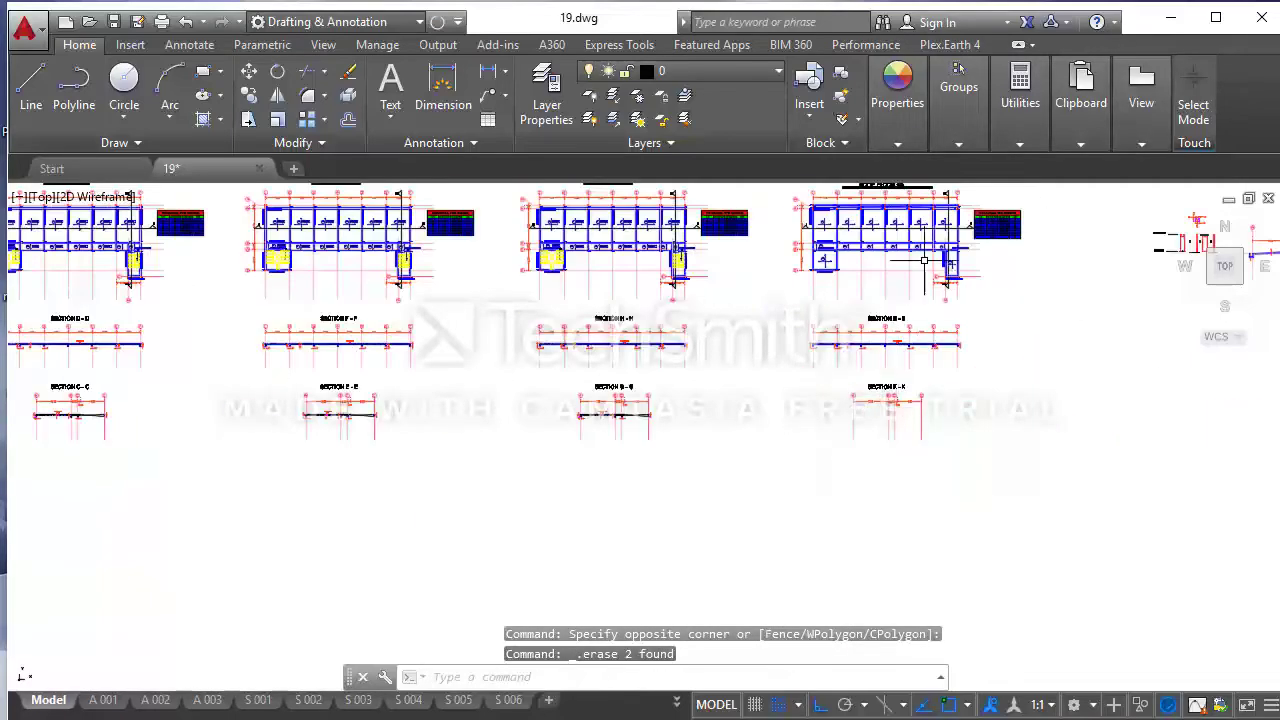
scroll(903, 375, "up", 3)
scroll(845, 360, "down", 2)
scroll(845, 360, "up", 3)
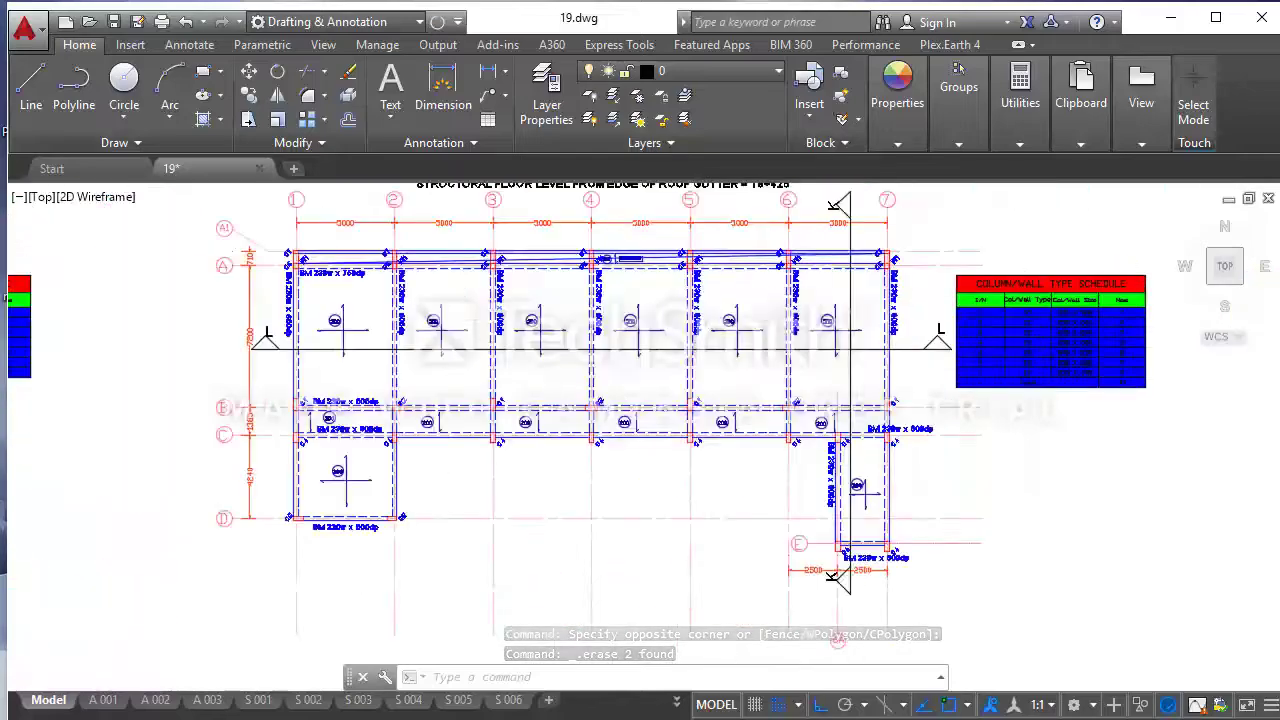
scroll(845, 360, "up", 2)
scroll(845, 360, "down", 1)
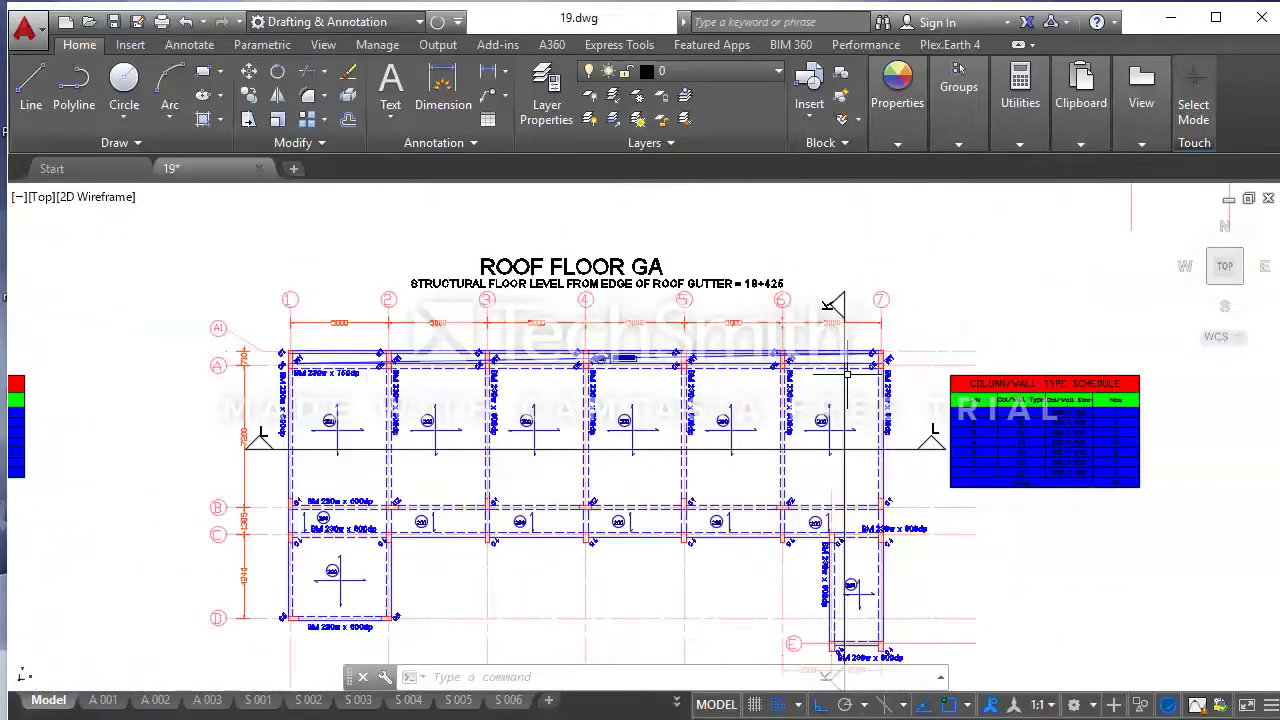
scroll(846, 374, "up", 3)
scroll(843, 363, "down", 2)
scroll(829, 331, "down", 2)
scroll(434, 357, "up", 1)
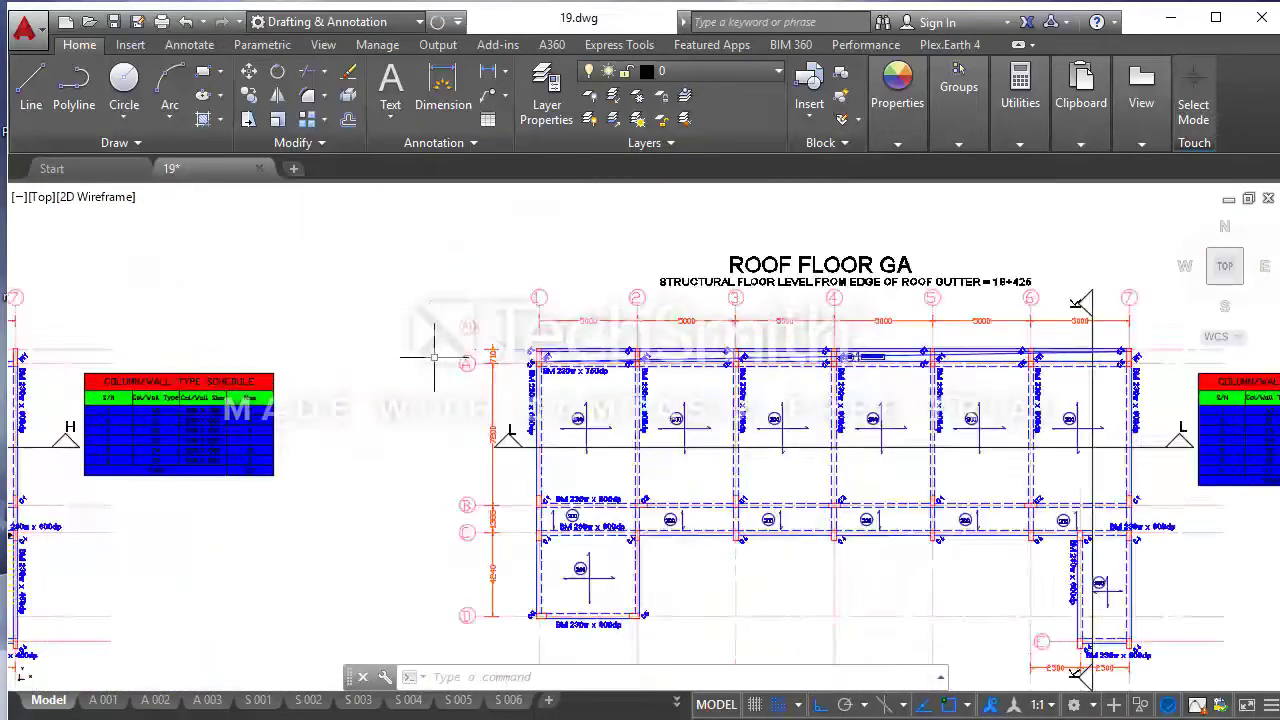
scroll(440, 365, "up", 2)
scroll(640, 395, "up", 2)
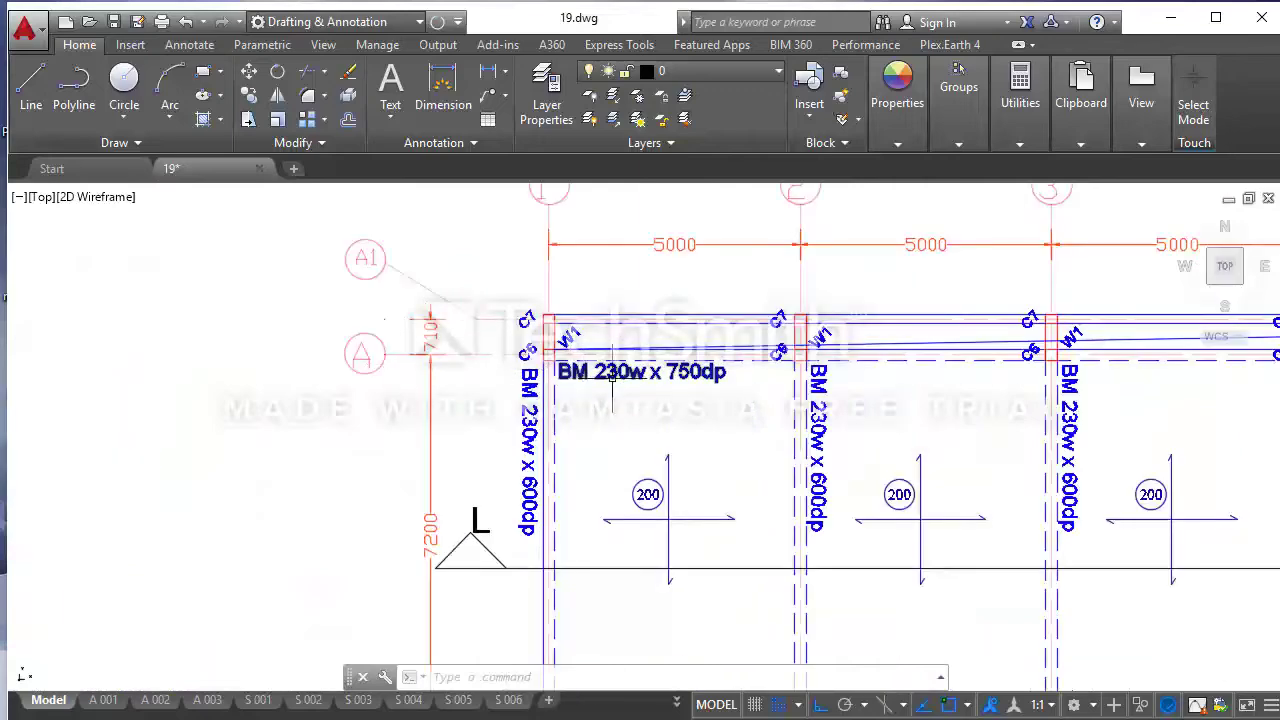
scroll(683, 370, "down", 2)
scroll(683, 370, "up", 2)
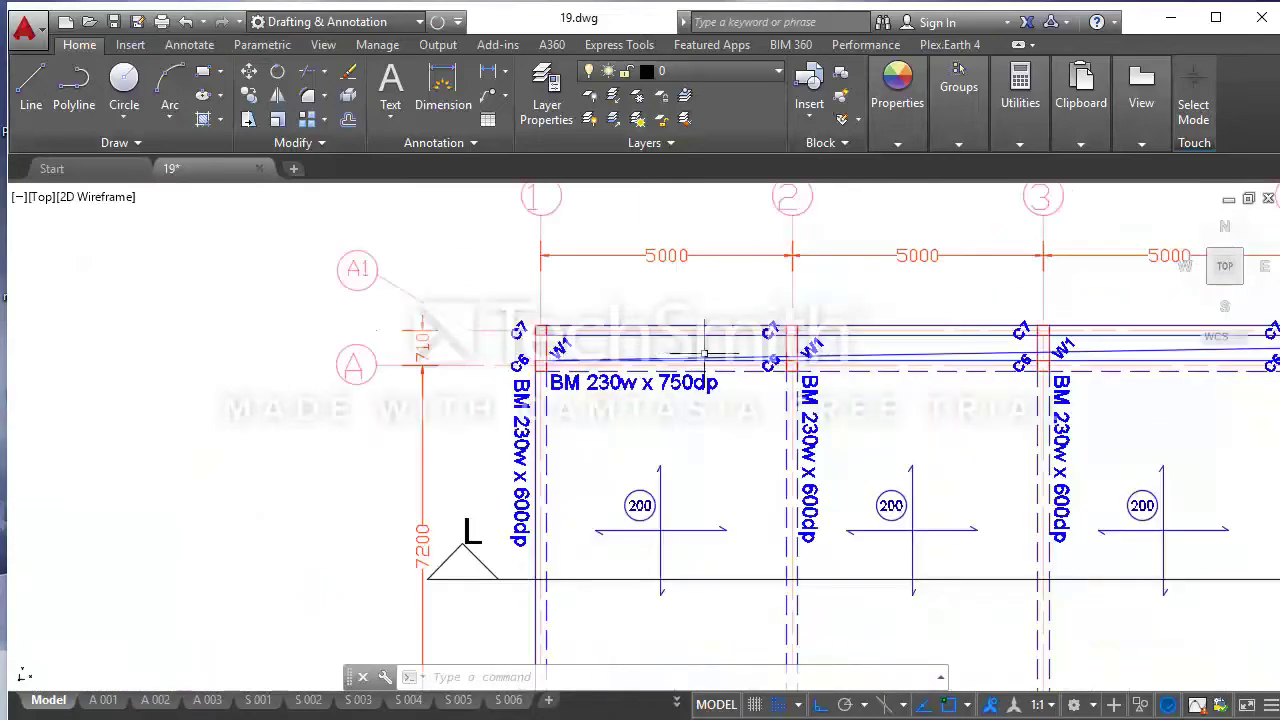
scroll(610, 350, "down", 3)
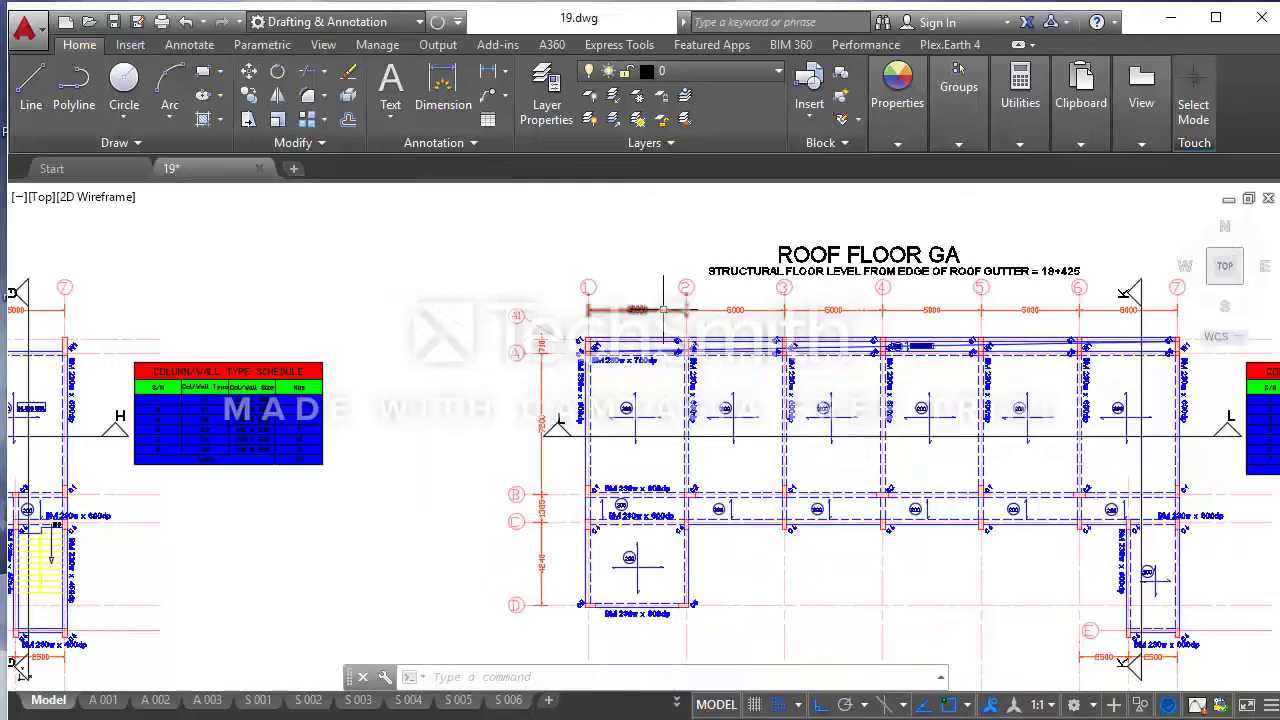
scroll(650, 326, "up", 2)
scroll(600, 262, "up", 2)
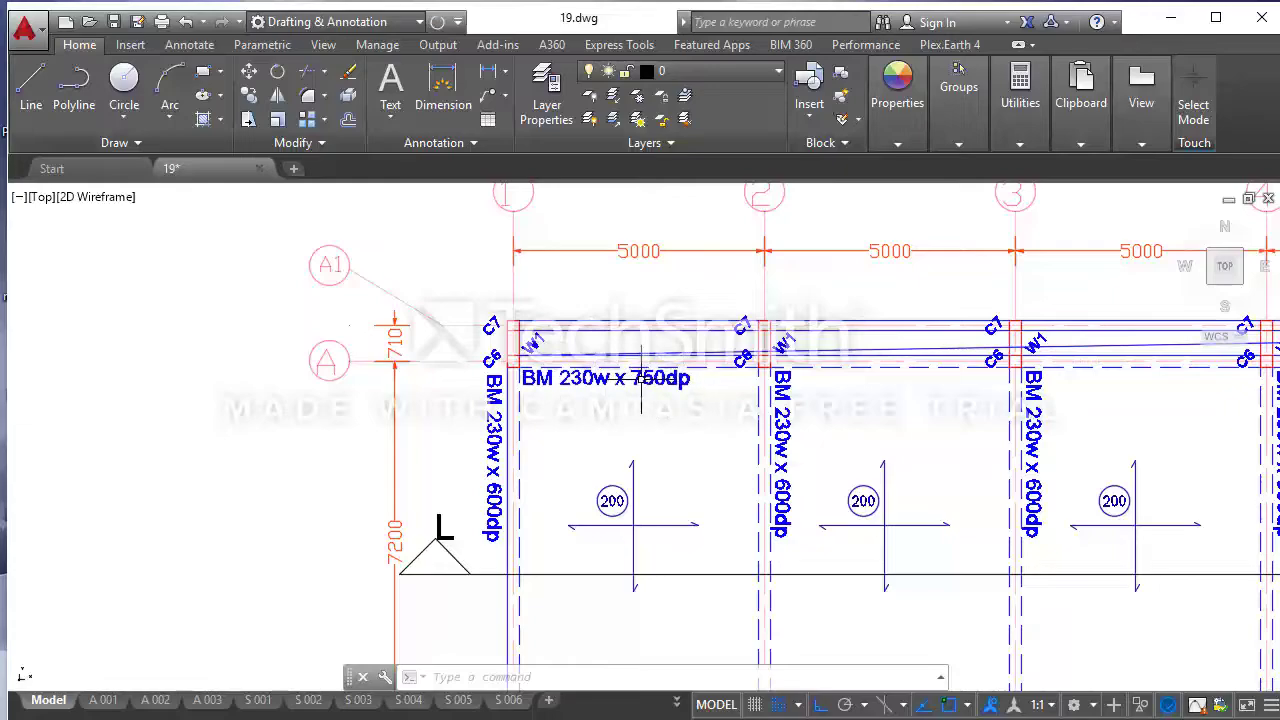
scroll(641, 377, "down", 3)
scroll(641, 377, "down", 2)
scroll(565, 326, "up", 3)
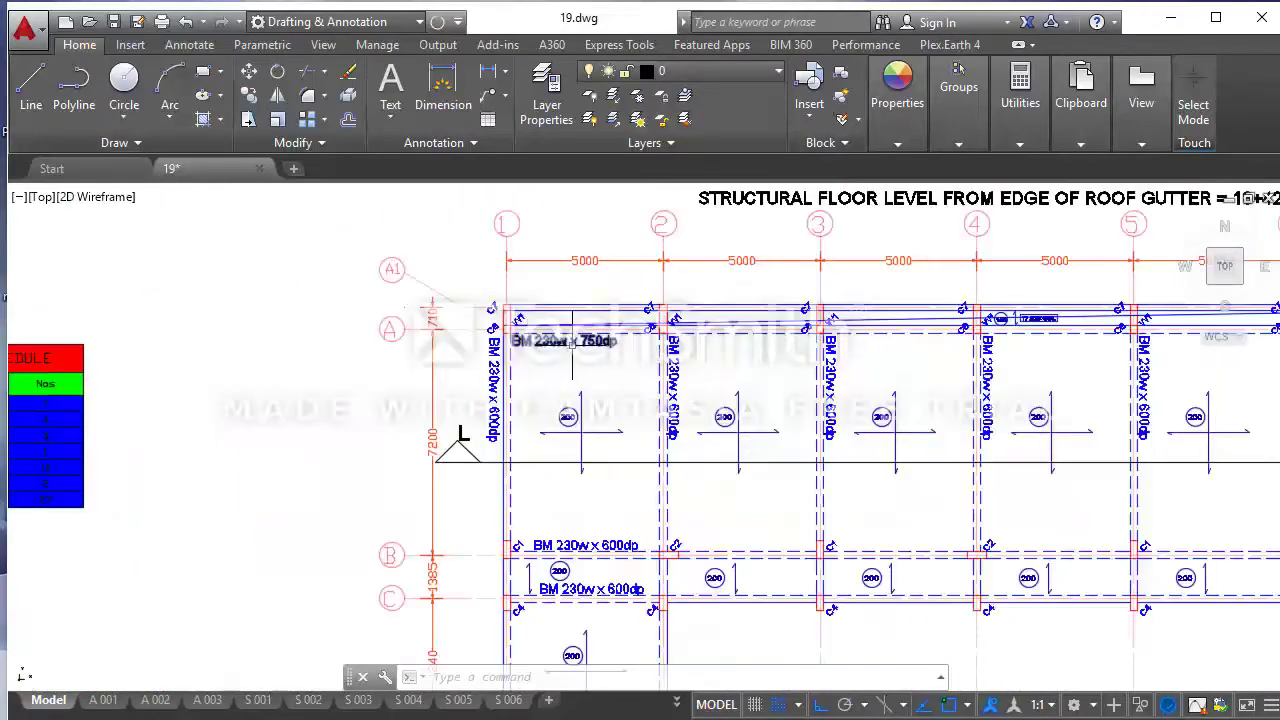
scroll(565, 326, "up", 2)
scroll(620, 350, "down", 4)
scroll(687, 374, "down", 3)
middle_click_drag(687, 374, 685, 187)
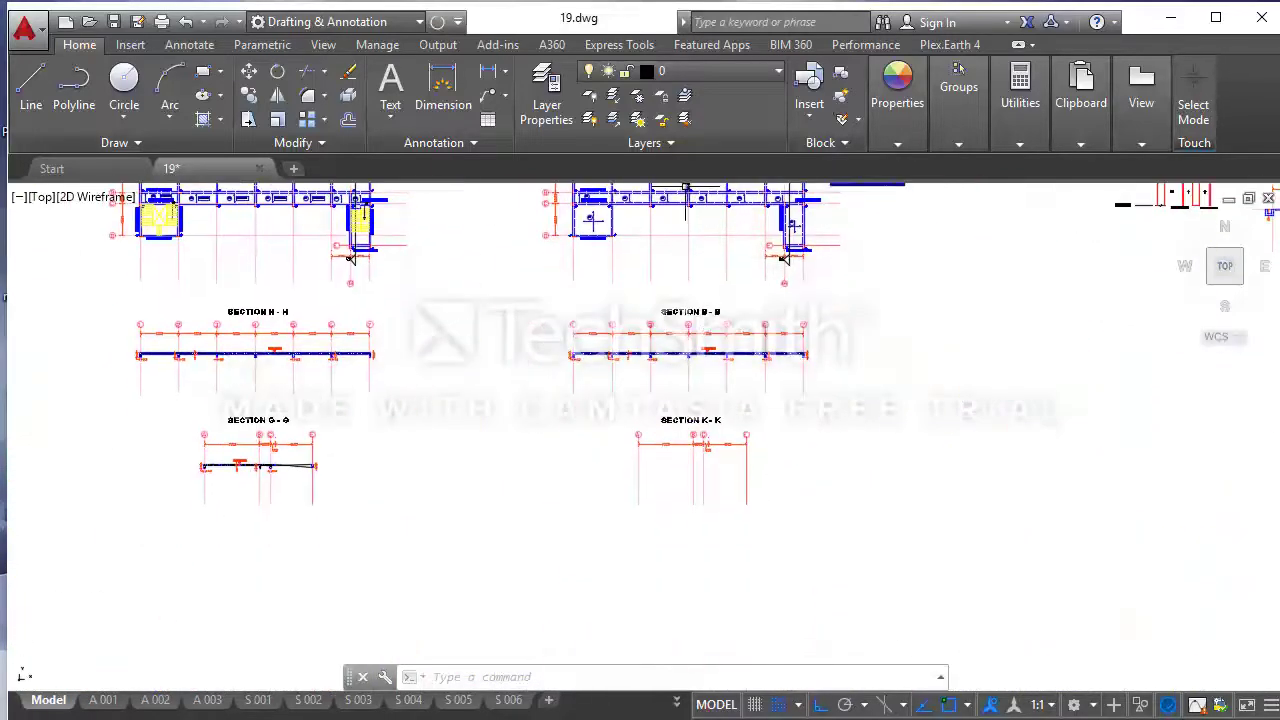
scroll(659, 427, "up", 2)
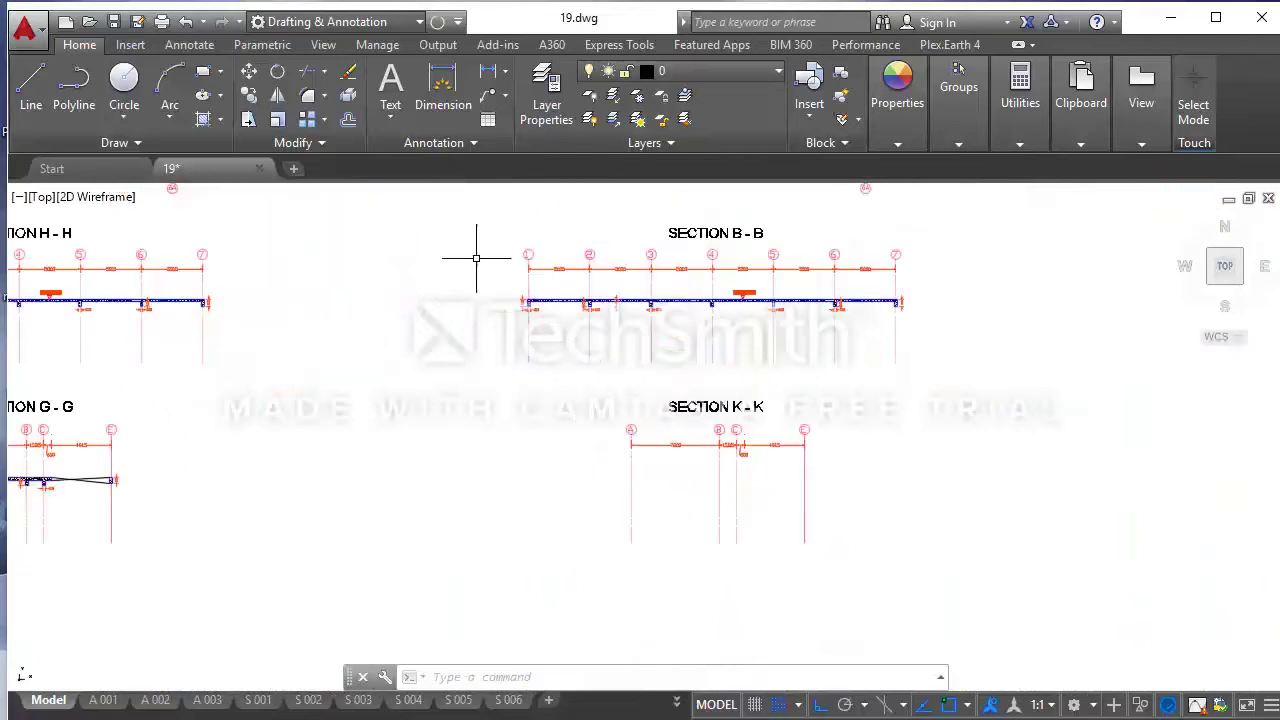
- Draw a 230 by 750 rectangle beside Section K-K
left_click(203, 83)
scroll(620, 505, "up", 4)
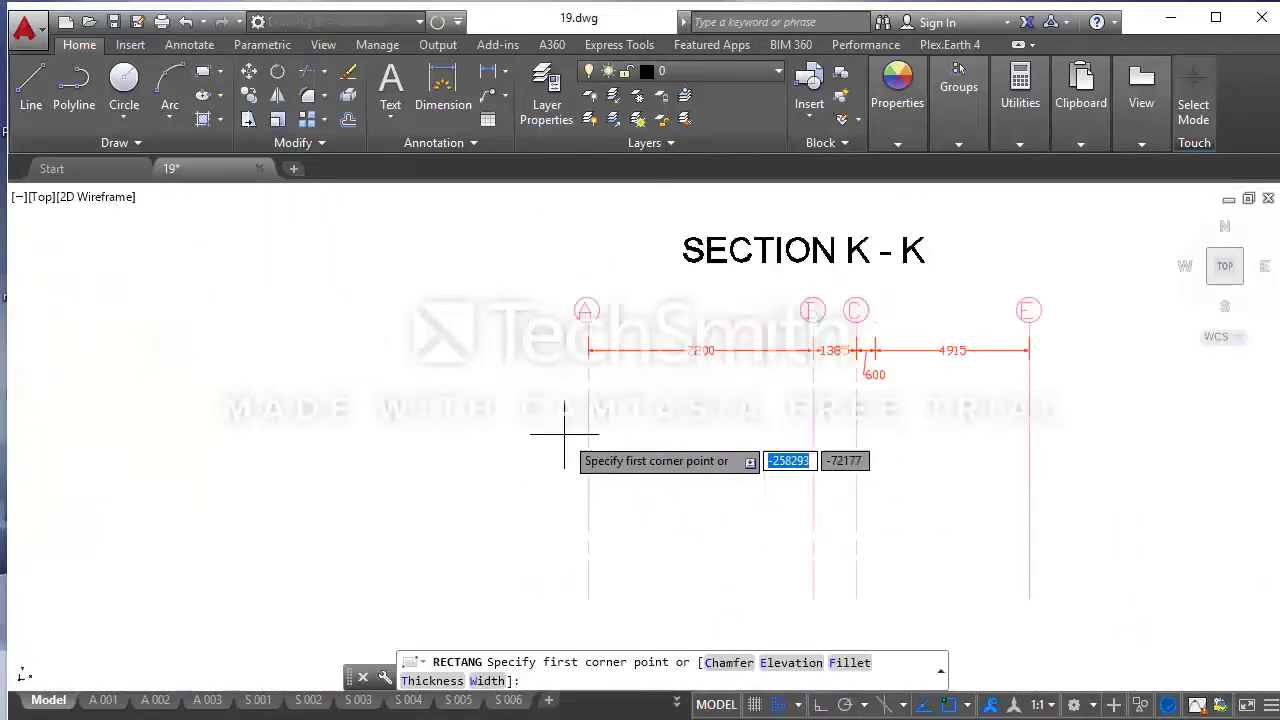
left_click(467, 373)
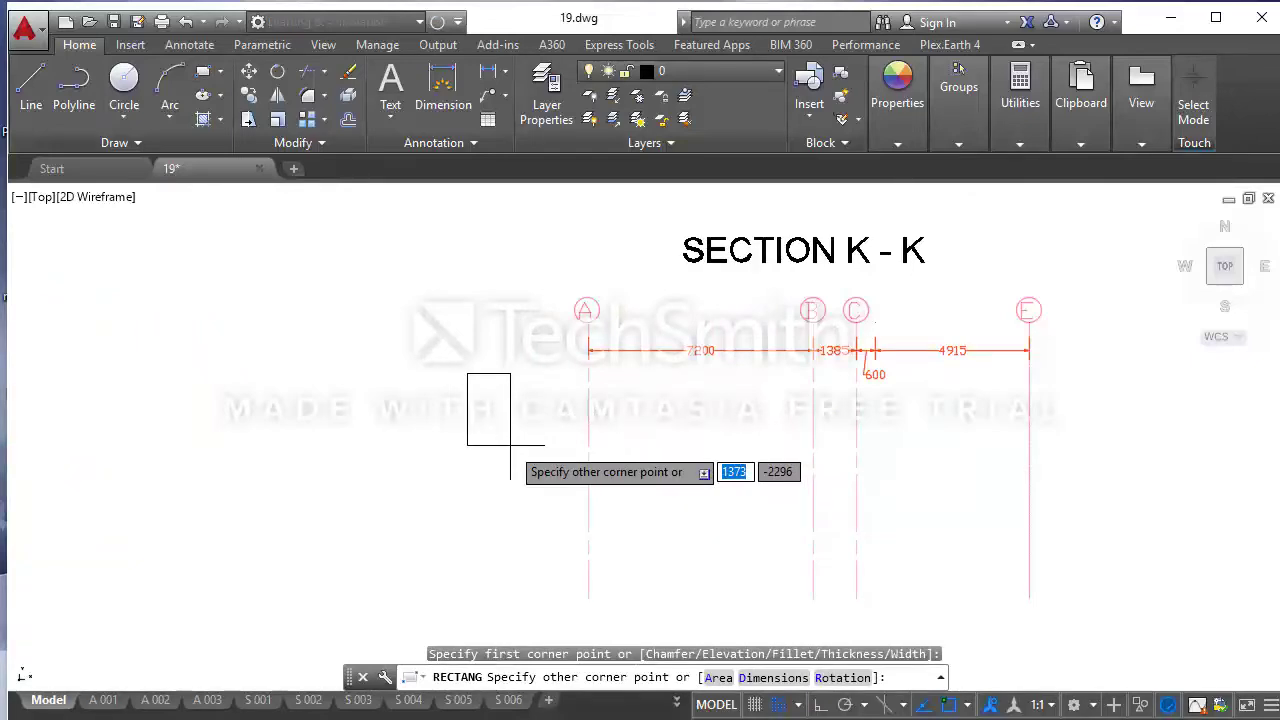
key("Return")
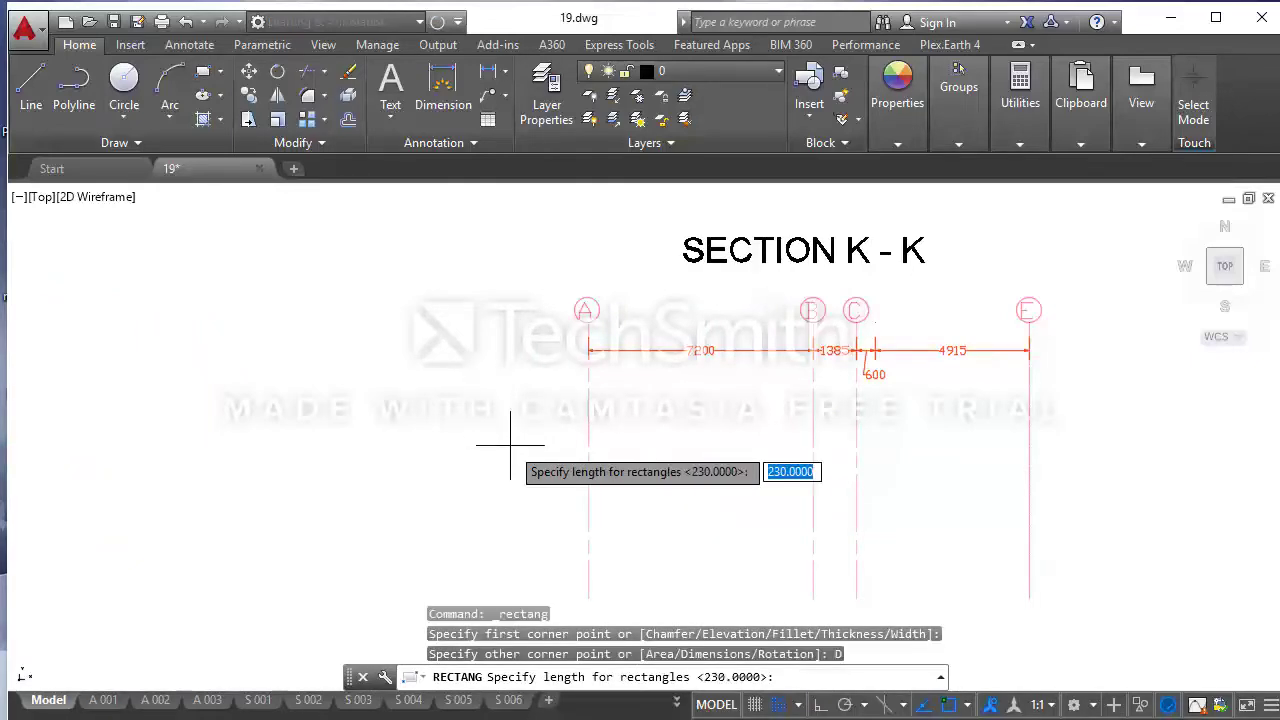
key("Return")
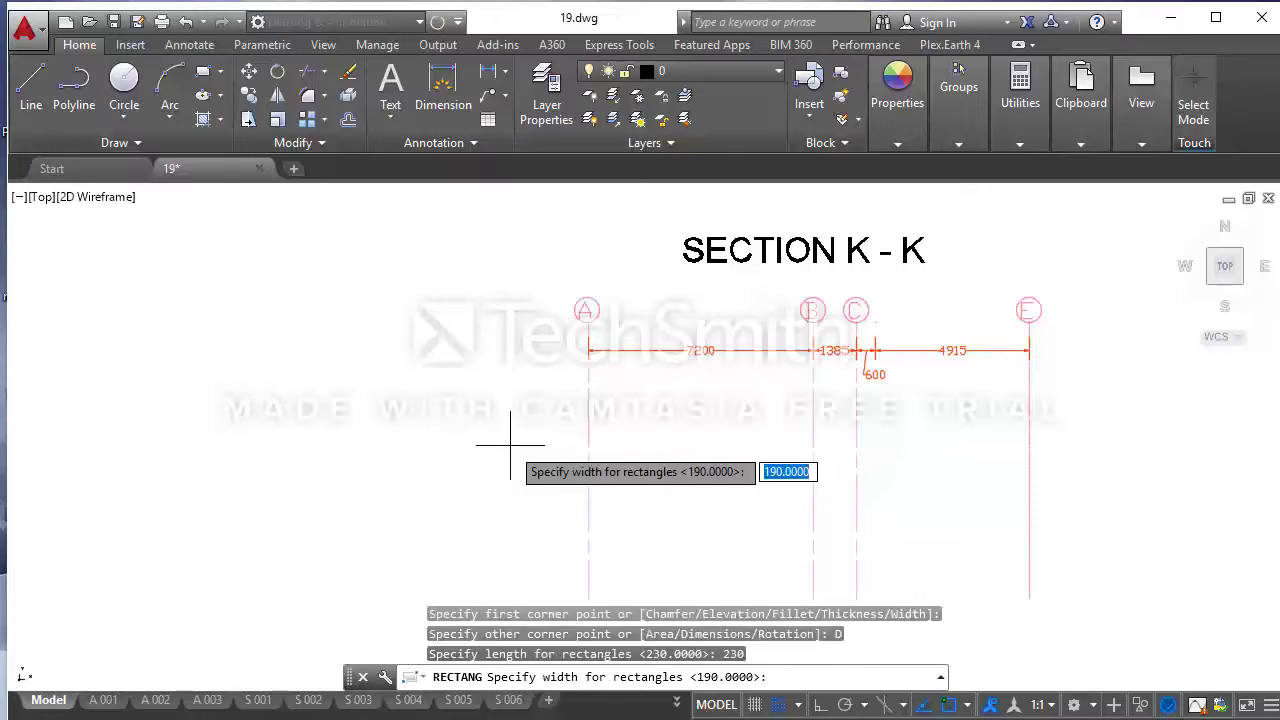
type("750")
key("Return")
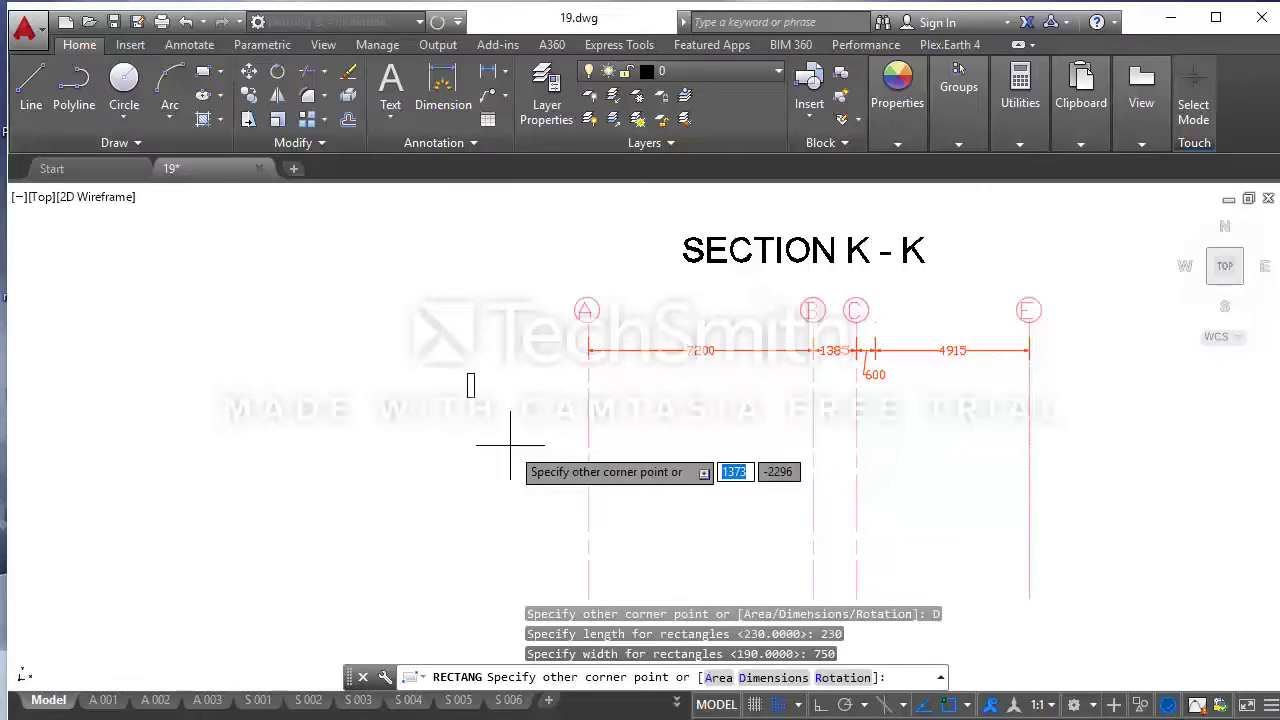
left_click(496, 409)
- Move the rectangle by its top midpoint onto grid line A
left_click(529, 394)
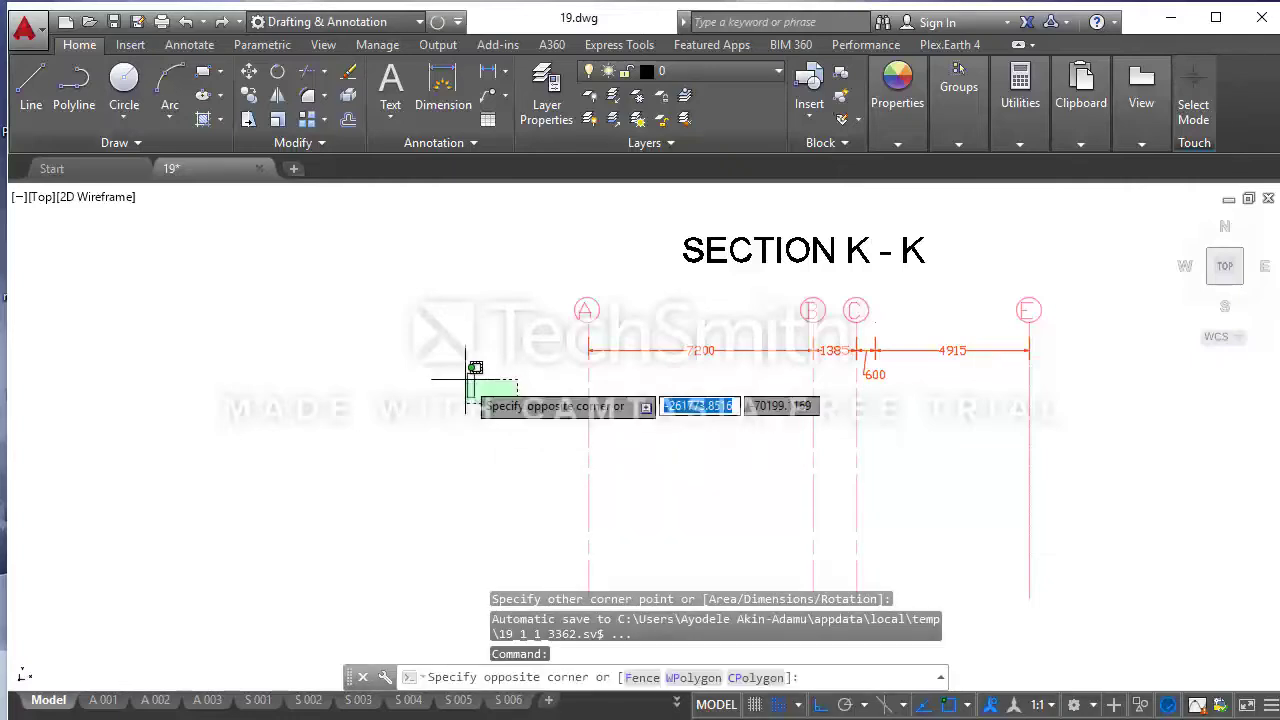
left_click(465, 366)
left_click(254, 75)
scroll(458, 361, "up", 4)
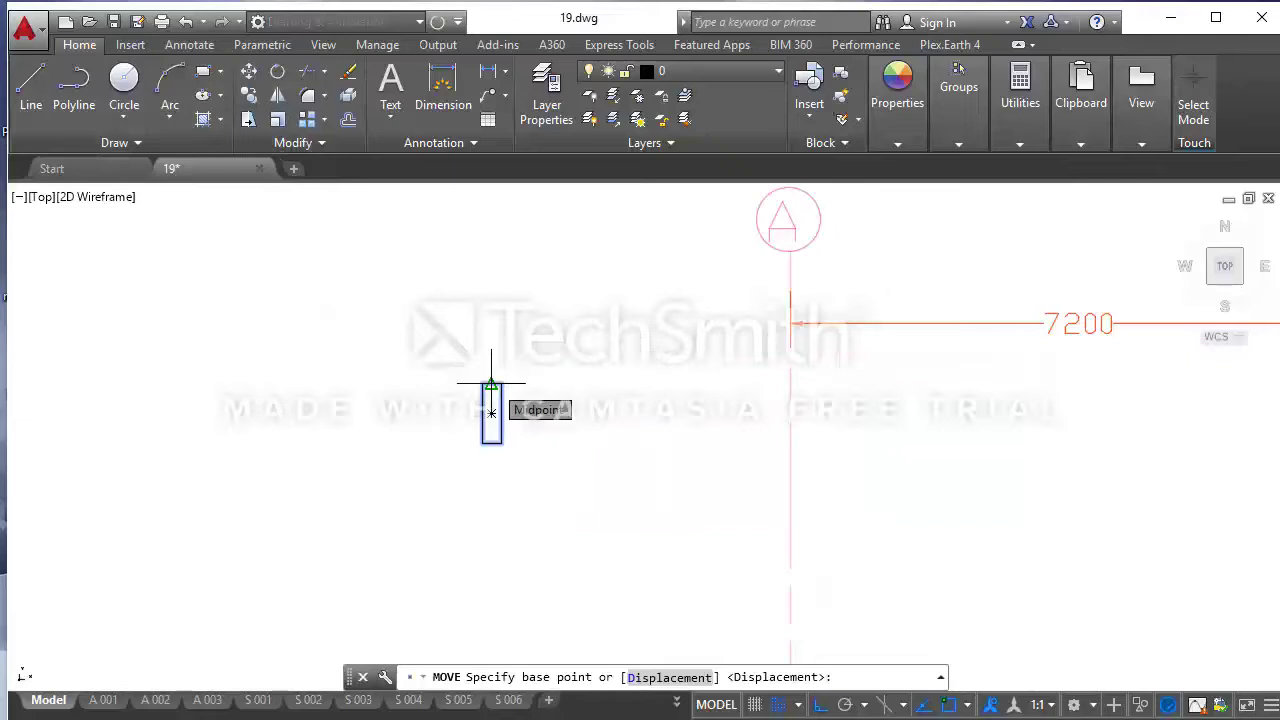
left_click(491, 383)
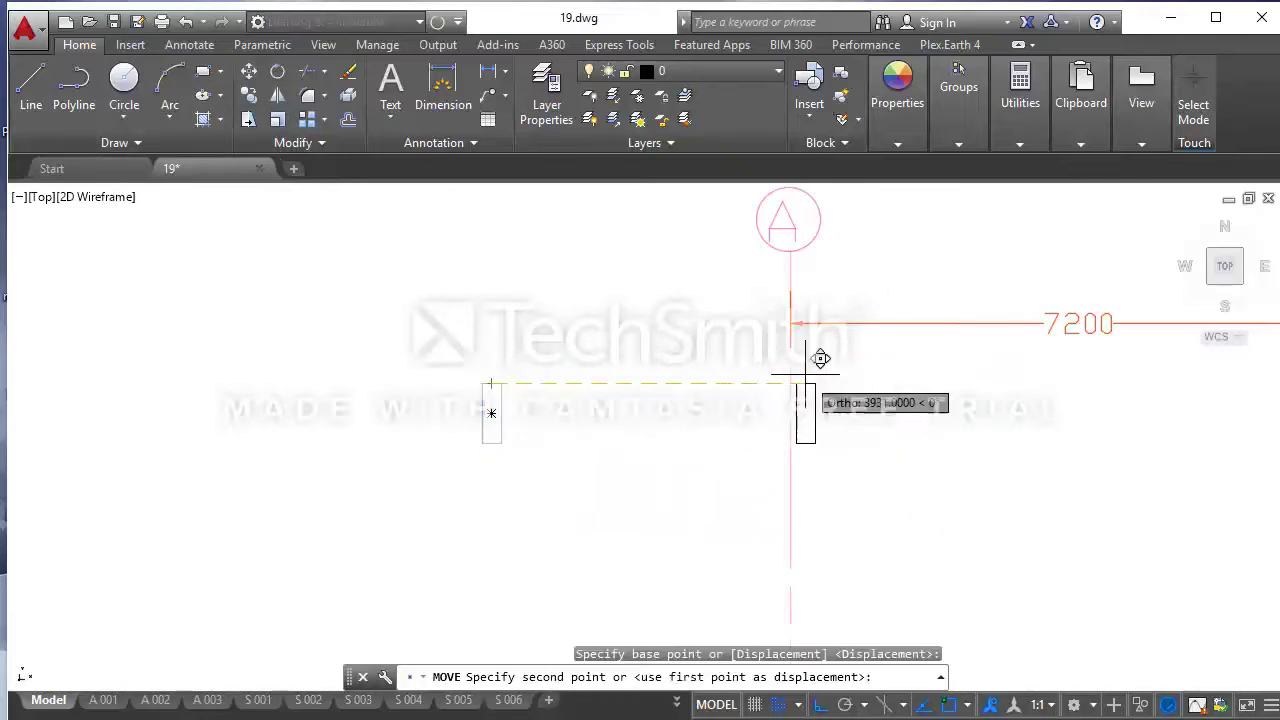
scroll(794, 445, "down", 2)
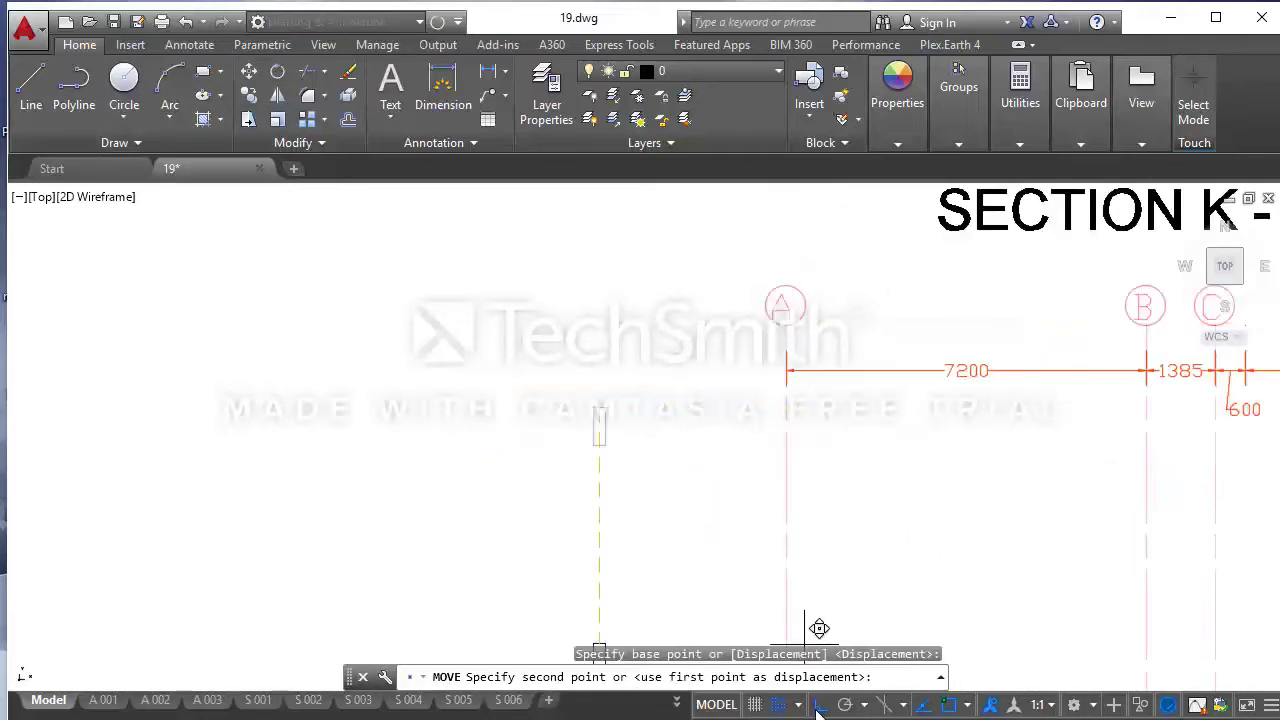
key("F8")
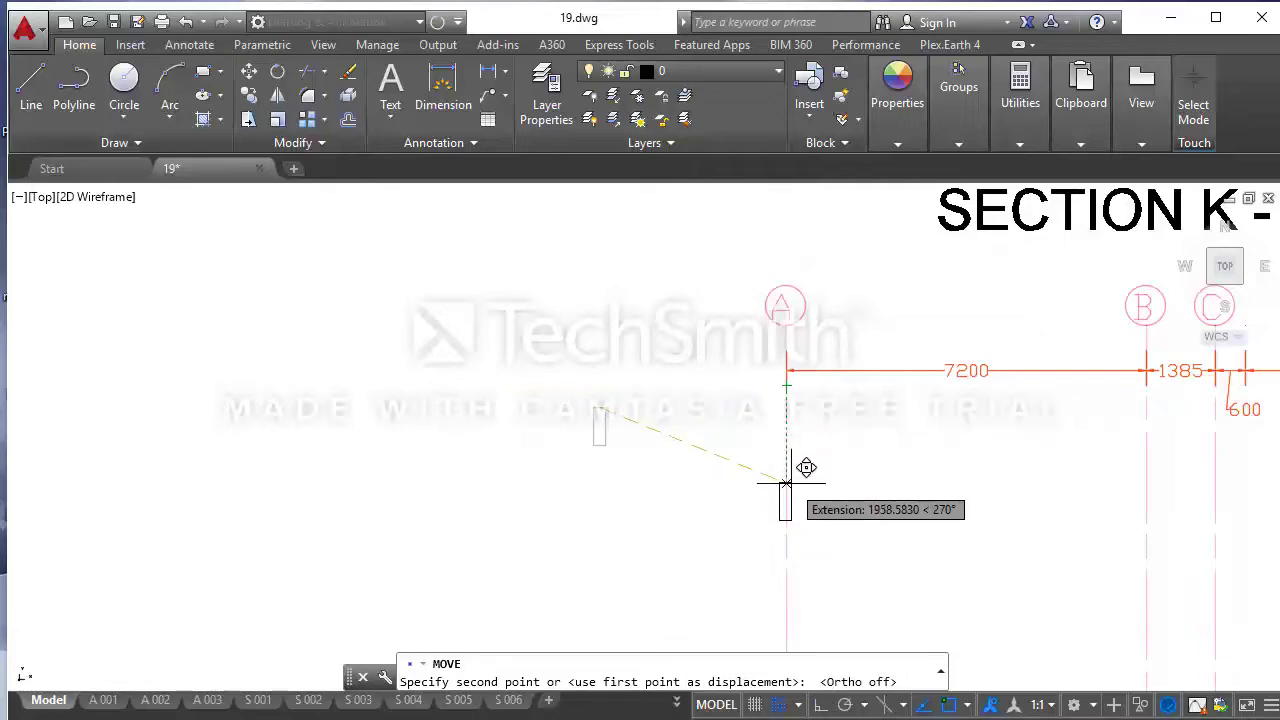
left_click(786, 495)
scroll(810, 470, "down", 2)
key("Escape")
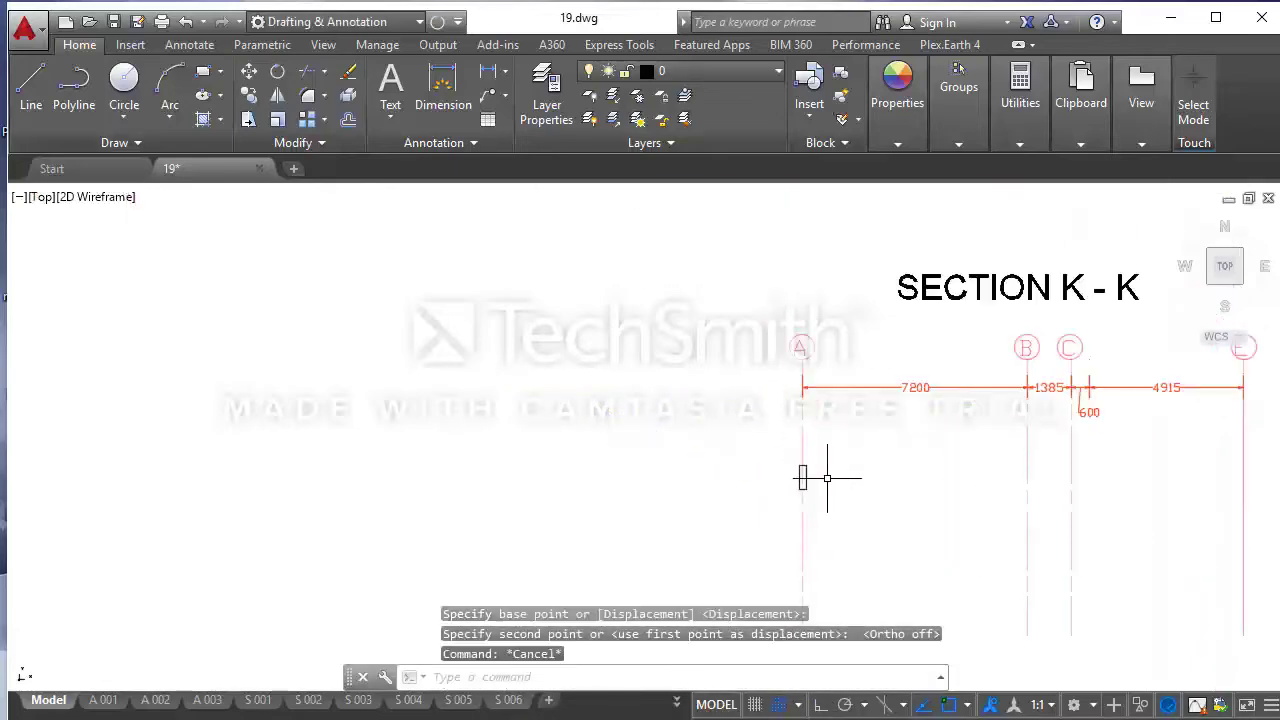
scroll(829, 480, "up", 2)
scroll(789, 486, "down", 2)
scroll(731, 461, "down", 4)
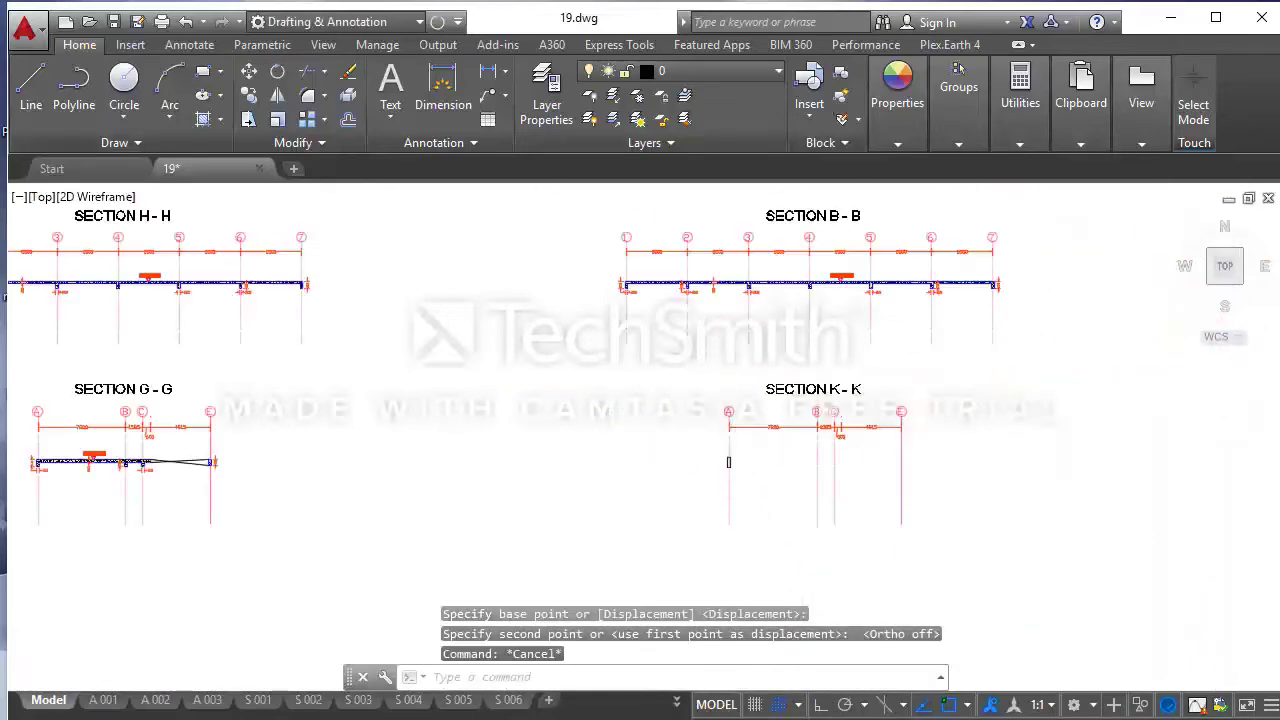
scroll(731, 461, "down", 2)
scroll(737, 443, "up", 2)
- Zoom into Section A-A's roof and select the sloped line over the Office and Lobby
scroll(736, 459, "up", 4)
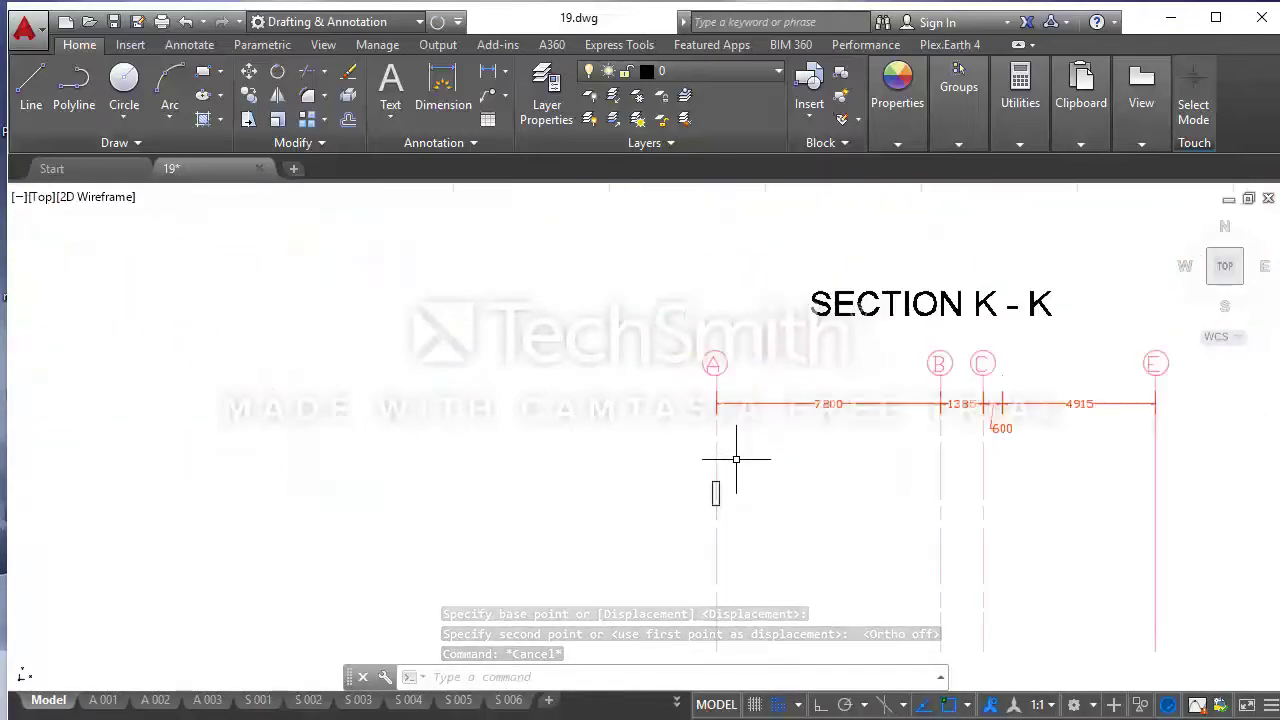
scroll(736, 459, "down", 4)
scroll(729, 466, "down", 3)
scroll(715, 541, "down", 1)
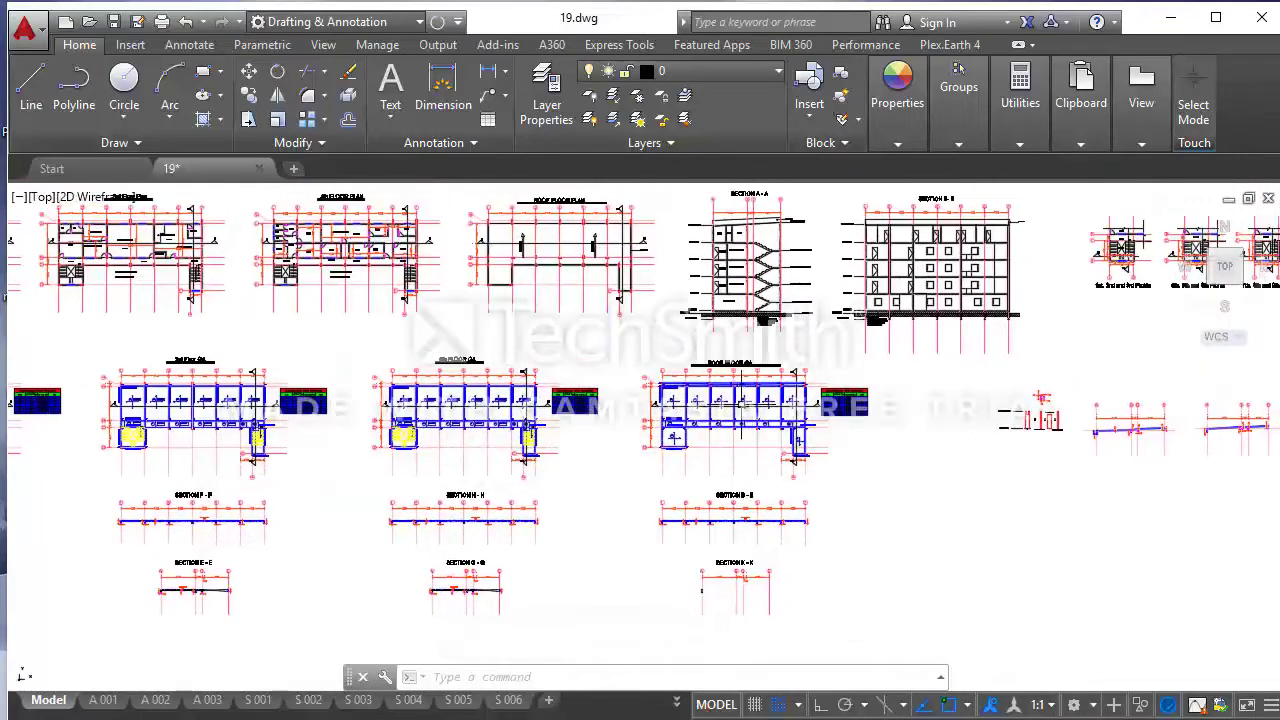
scroll(705, 247, "up", 2)
scroll(705, 247, "up", 3)
scroll(705, 250, "up", 1)
scroll(705, 250, "up", 2)
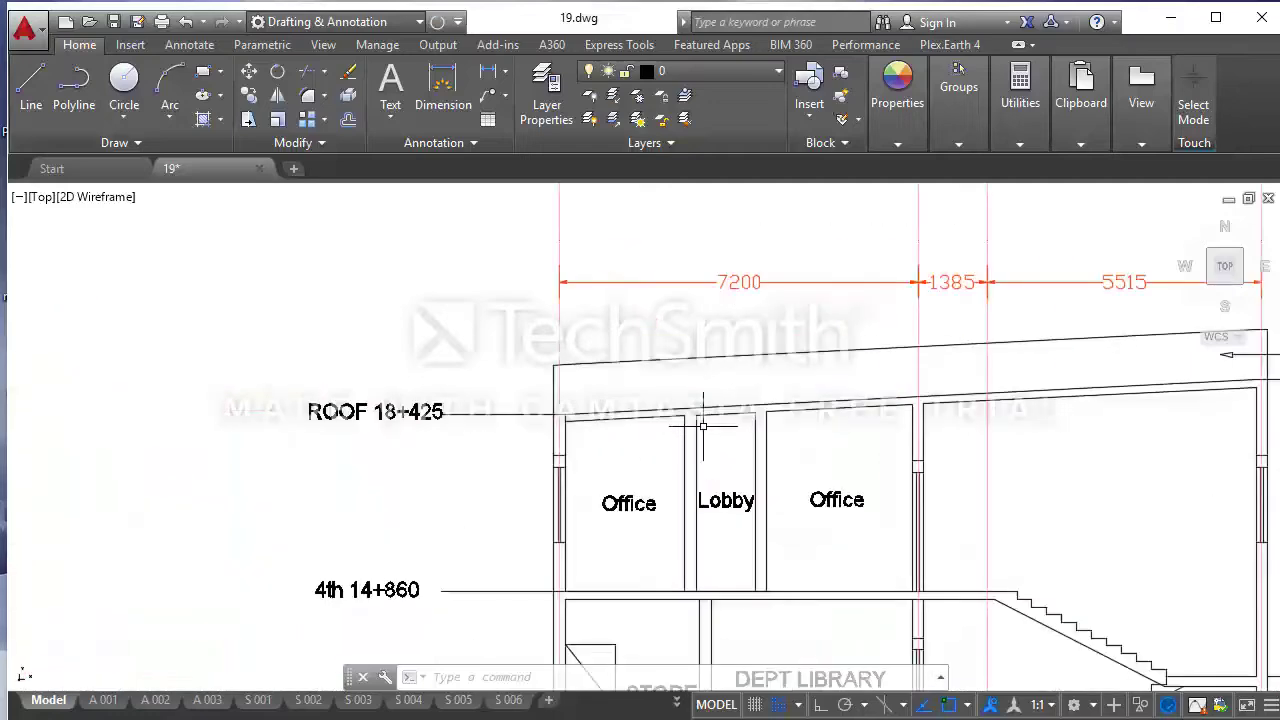
mouse_move(690, 408)
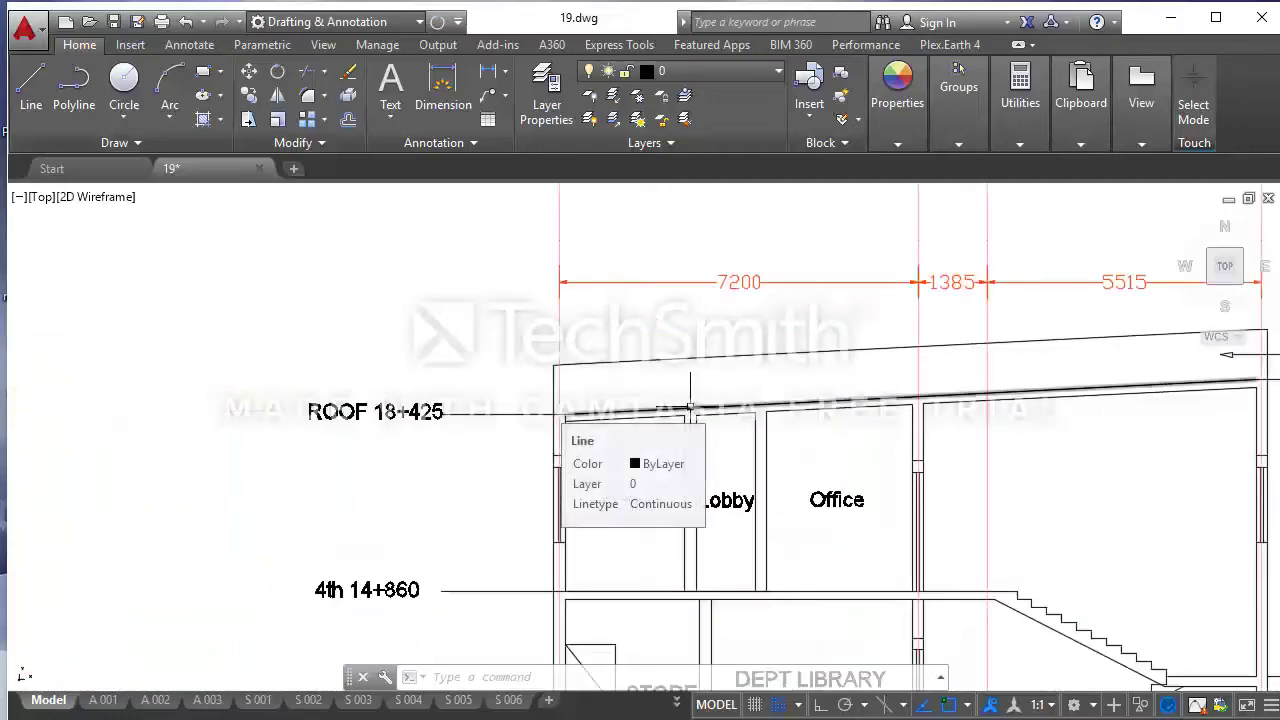
scroll(690, 408, "down", 4)
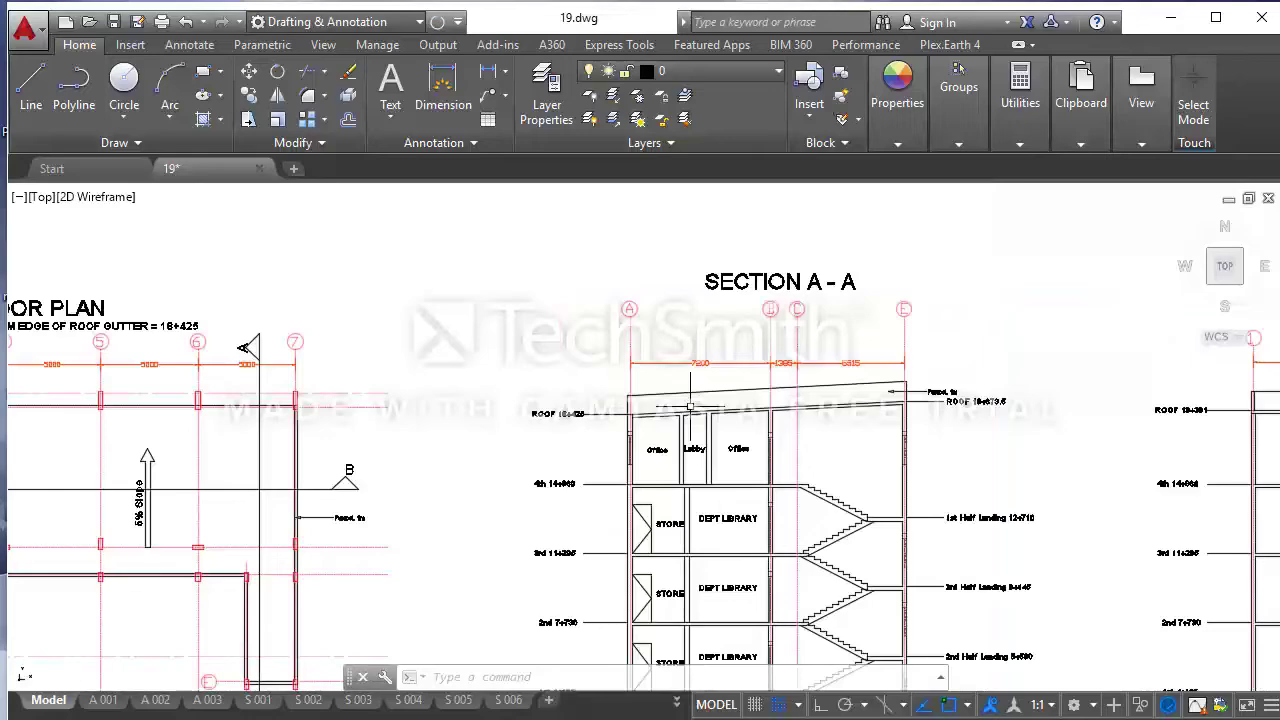
scroll(729, 377, "down", 2)
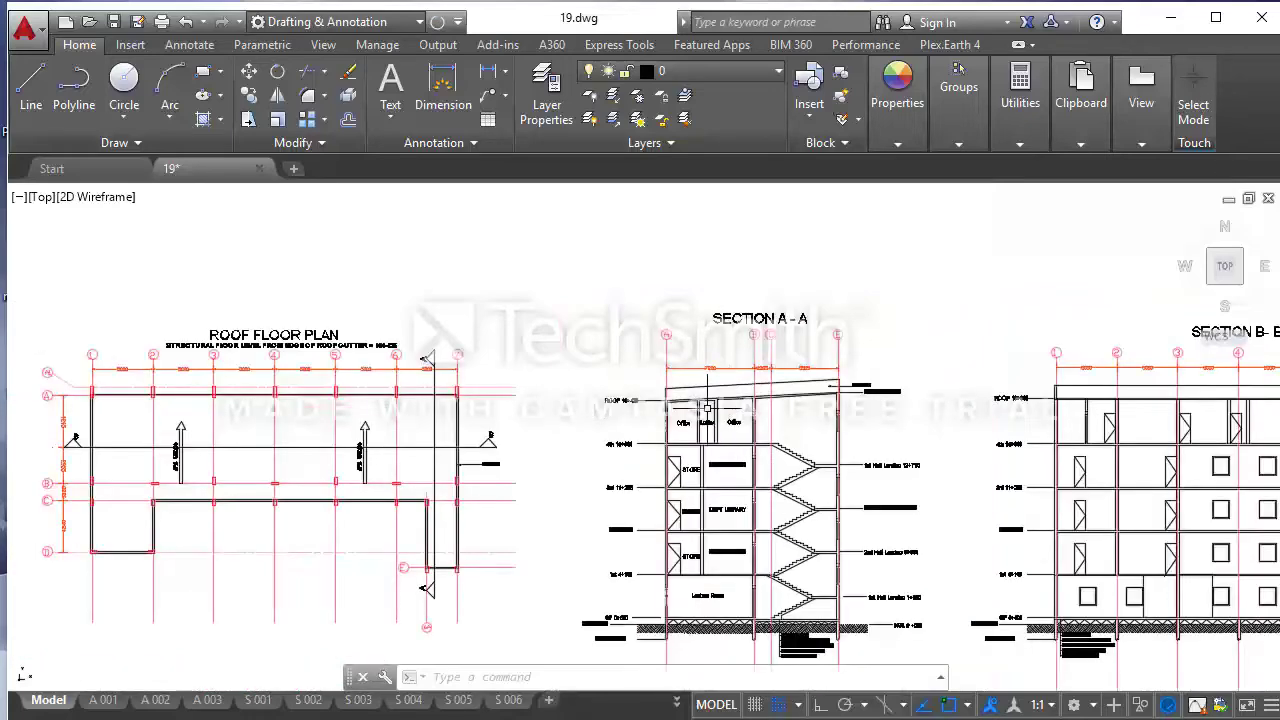
scroll(706, 408, "up", 2)
scroll(690, 405, "up", 2)
scroll(670, 402, "up", 2)
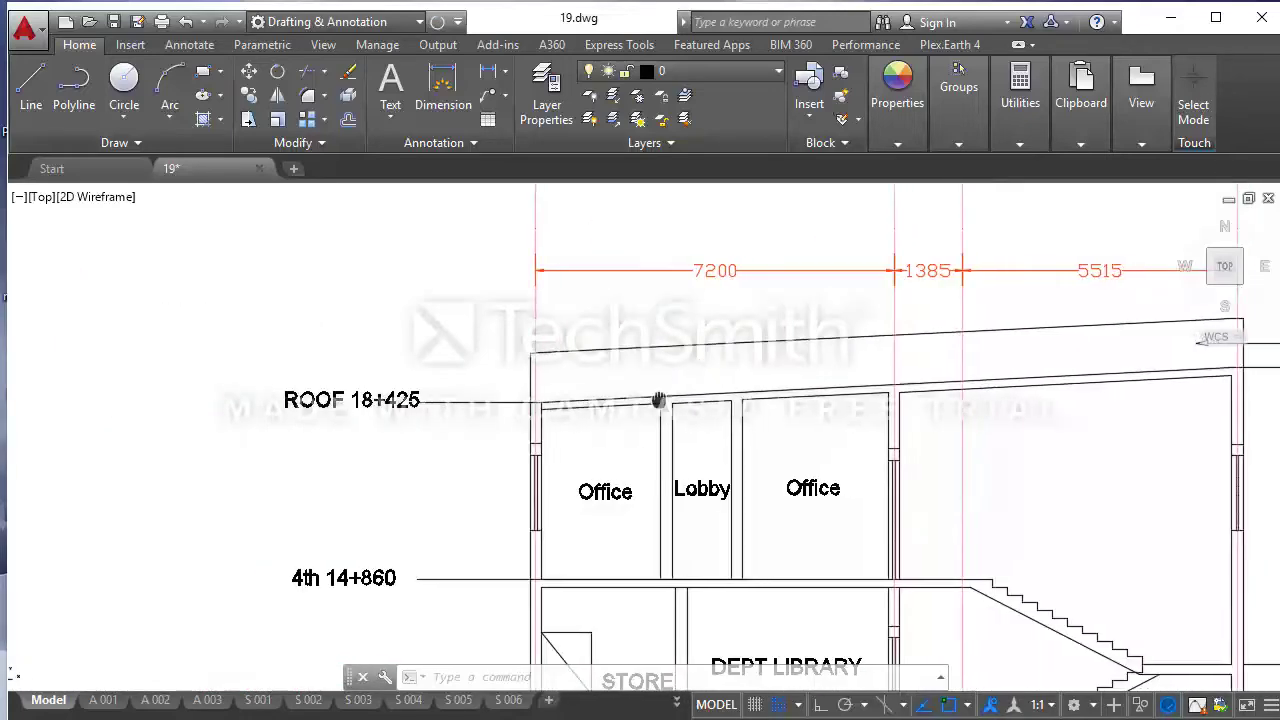
middle_click_drag(658, 400, 563, 403)
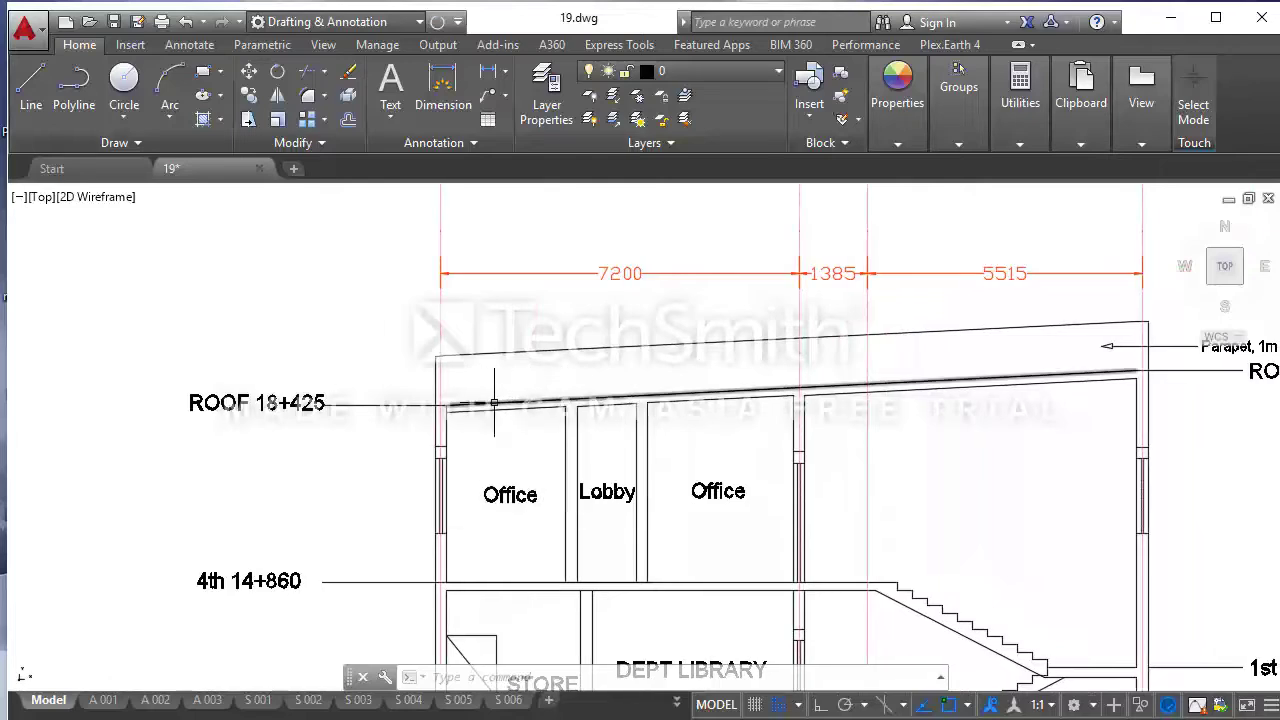
left_click(618, 396)
scroll(449, 428, "up", 2)
scroll(449, 428, "up", 2)
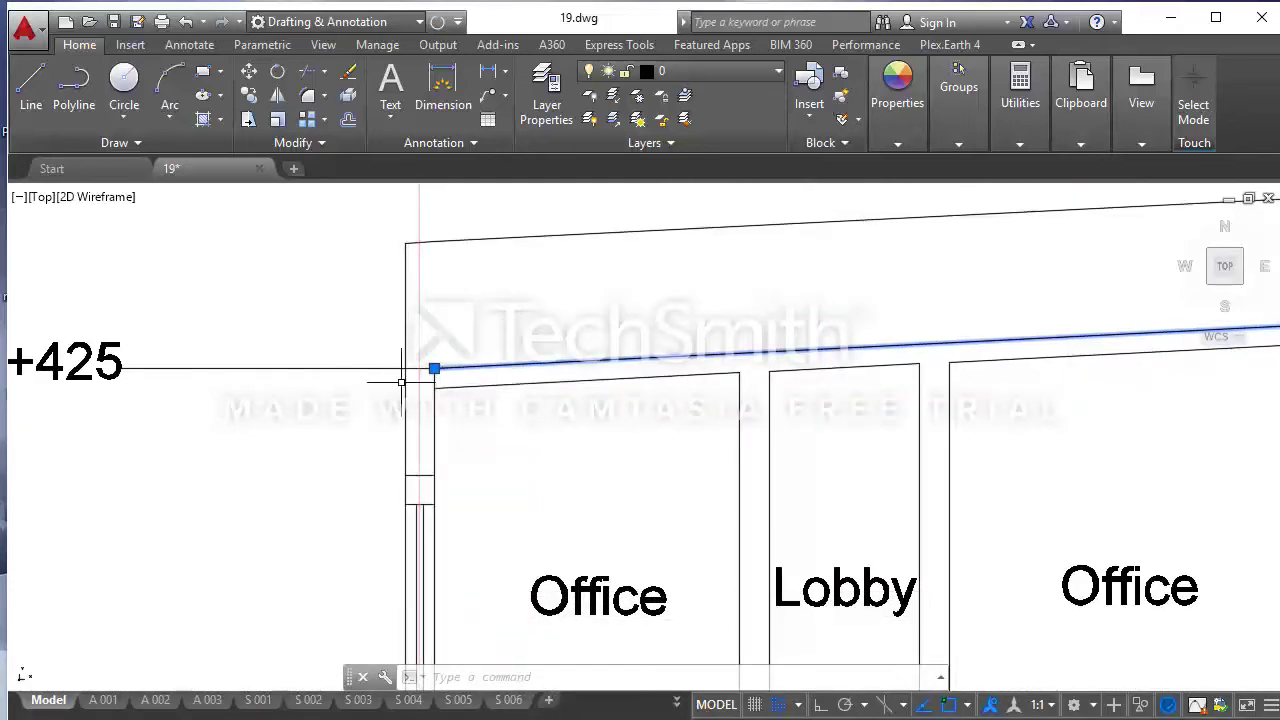
scroll(420, 418, "down", 1)
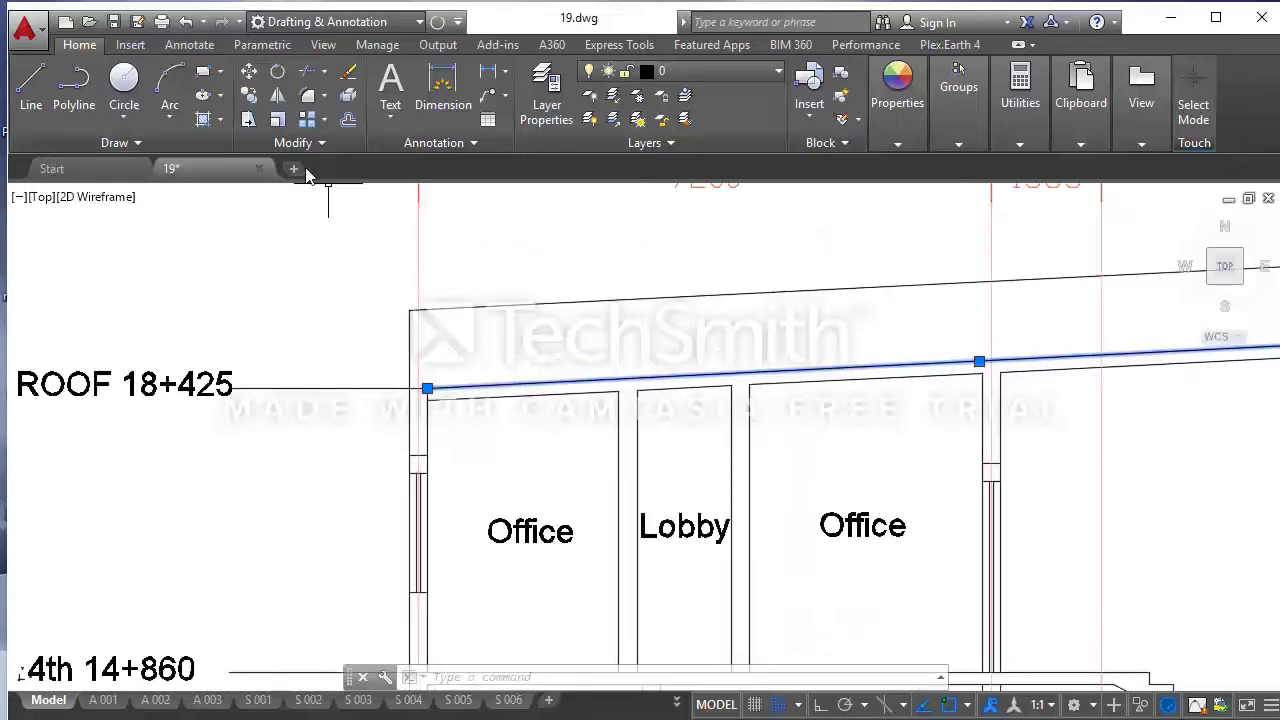
- Copy the sloped roof line from its endpoint onto the grid A column top in Section K-K
left_click(249, 95)
scroll(486, 514, "down", 1)
scroll(471, 477, "up", 1)
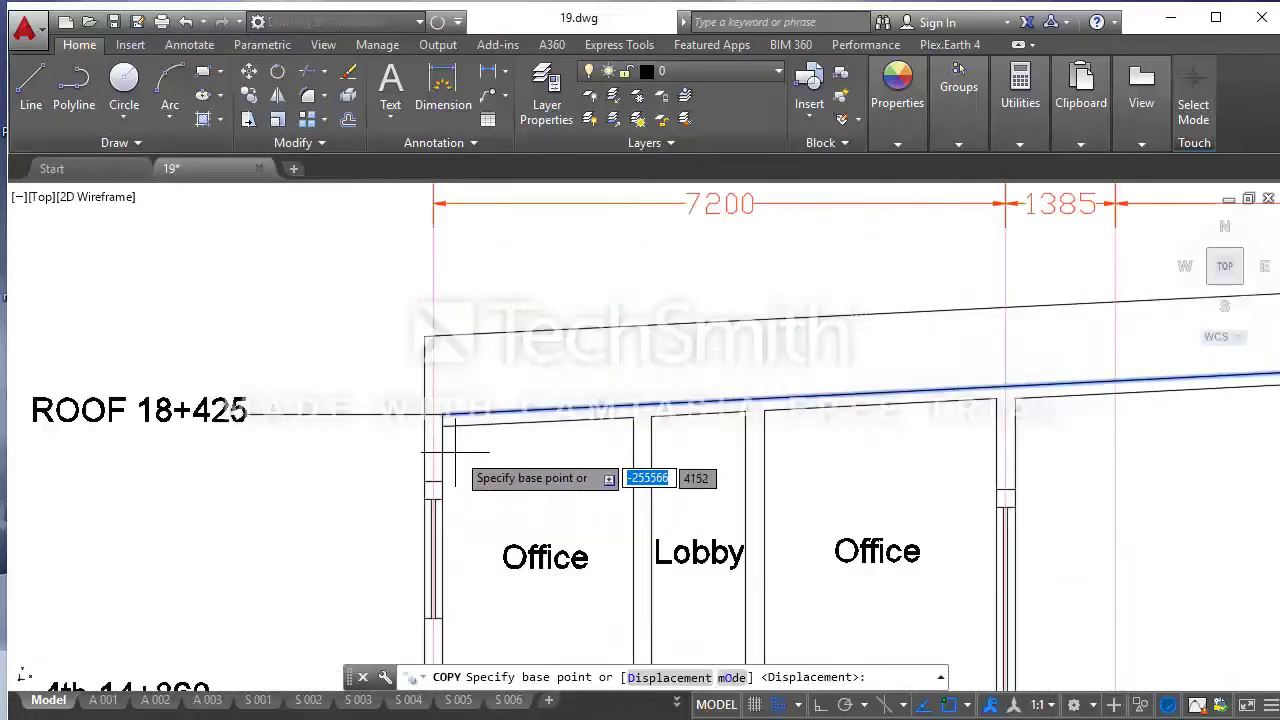
scroll(436, 412, "up", 1)
left_click(421, 387)
scroll(471, 400, "down", 2)
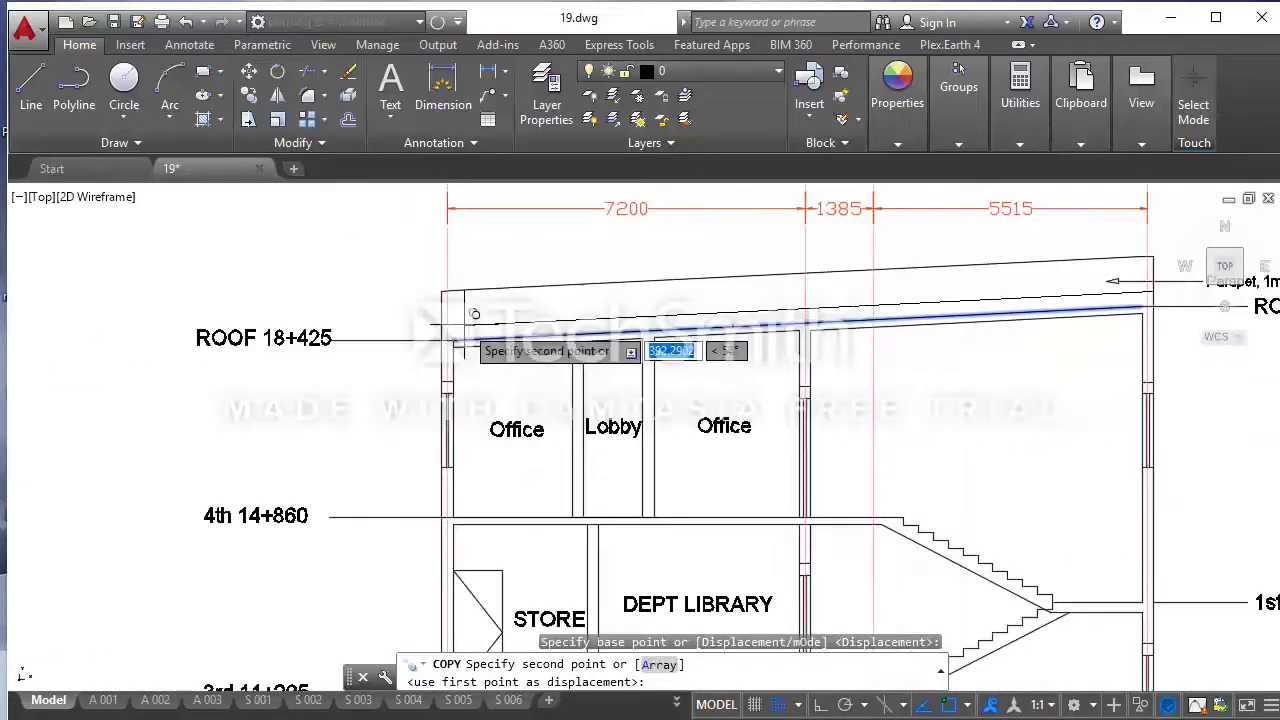
scroll(480, 360, "down", 3)
scroll(462, 565, "up", 3)
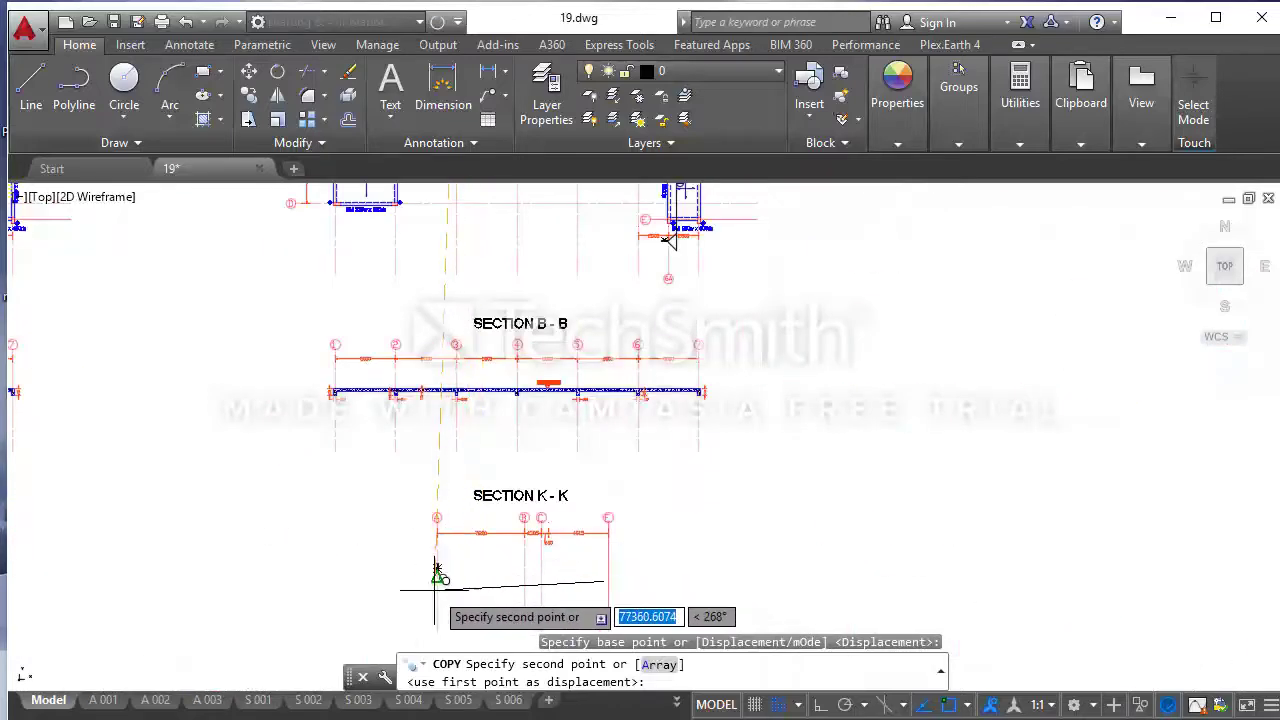
scroll(460, 500, "up", 3)
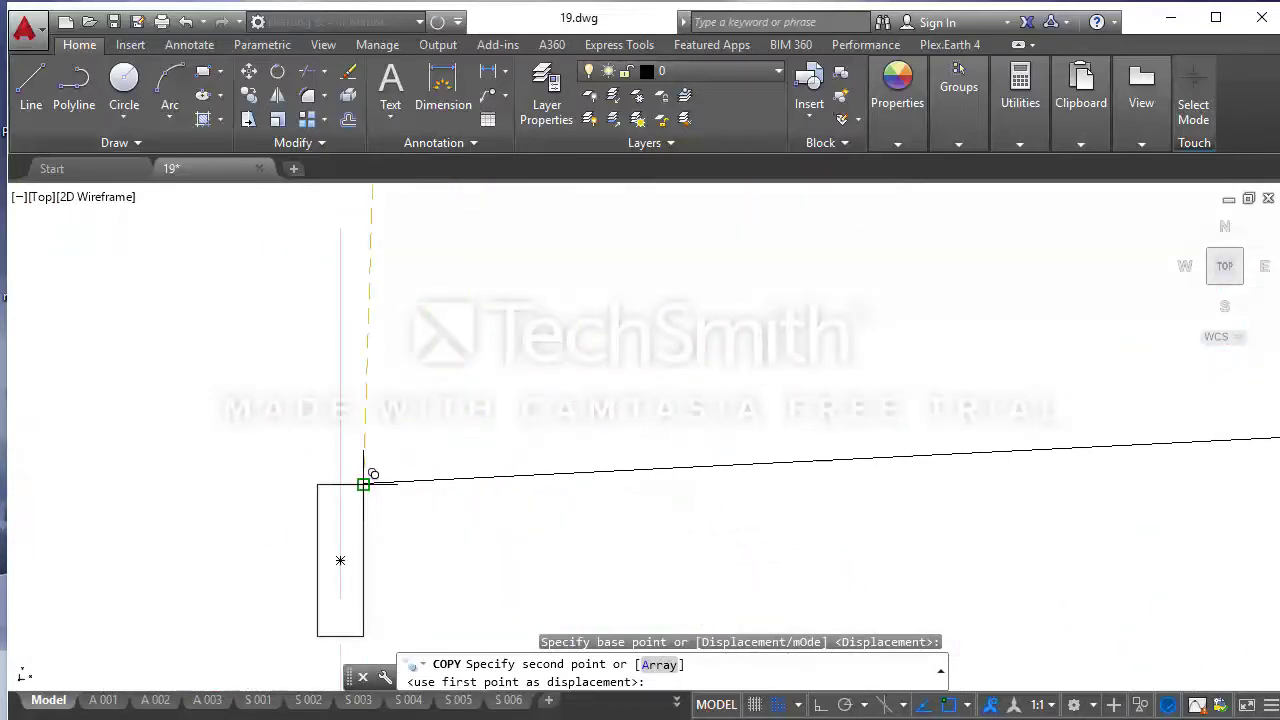
left_click(366, 480)
scroll(376, 465, "down", 3)
scroll(378, 474, "down", 3)
key("Escape")
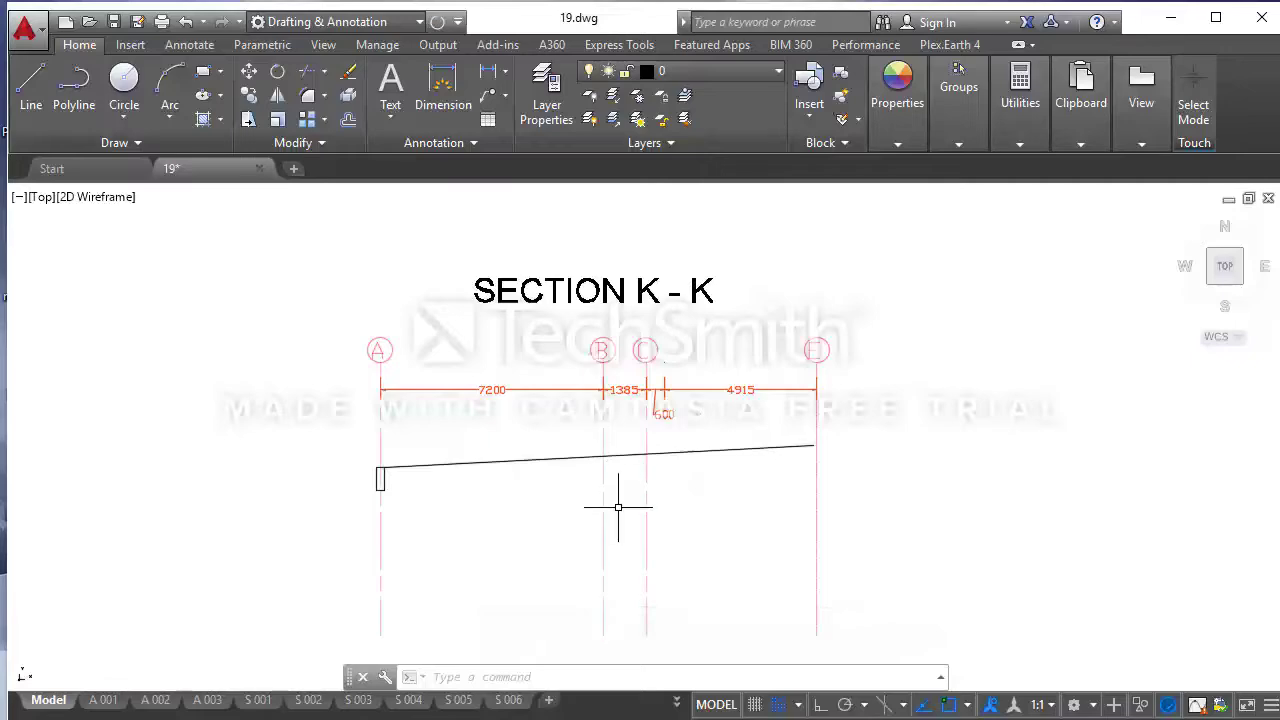
scroll(796, 507, "down", 3)
middle_click_drag(680, 400, 640, 571)
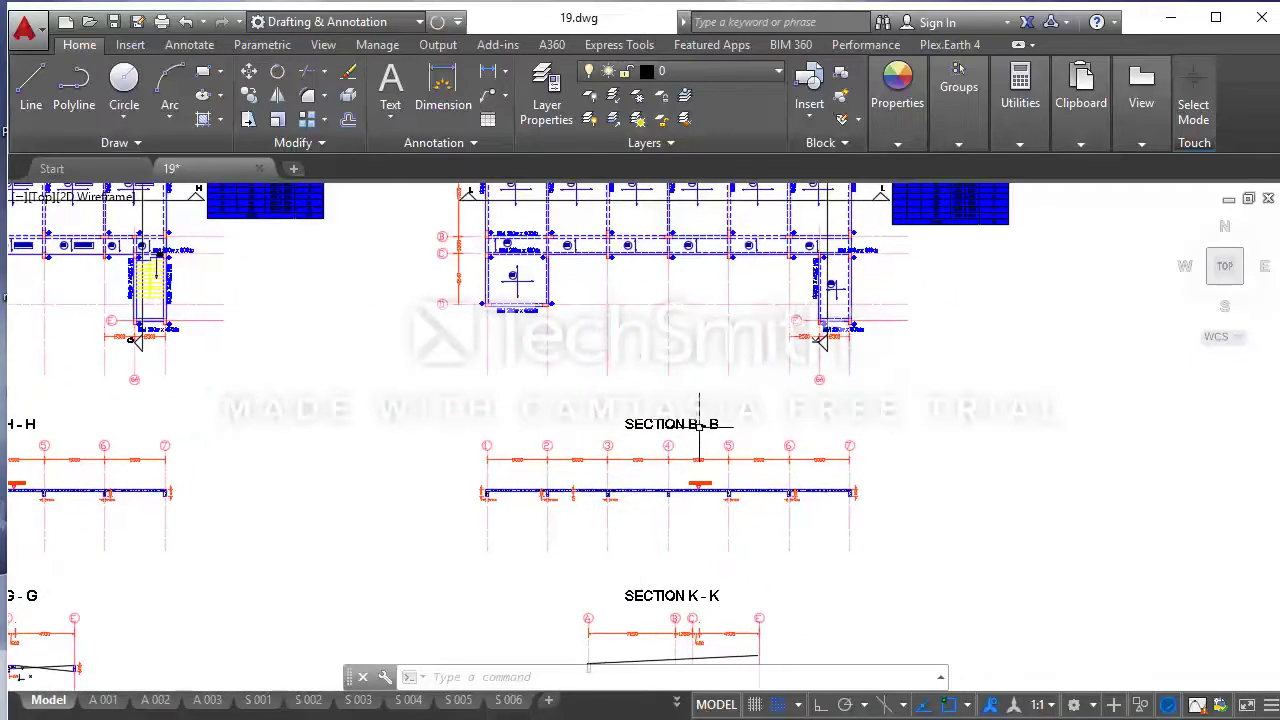
scroll(715, 485, "up", 5)
scroll(715, 485, "down", 2)
scroll(757, 400, "down", 2)
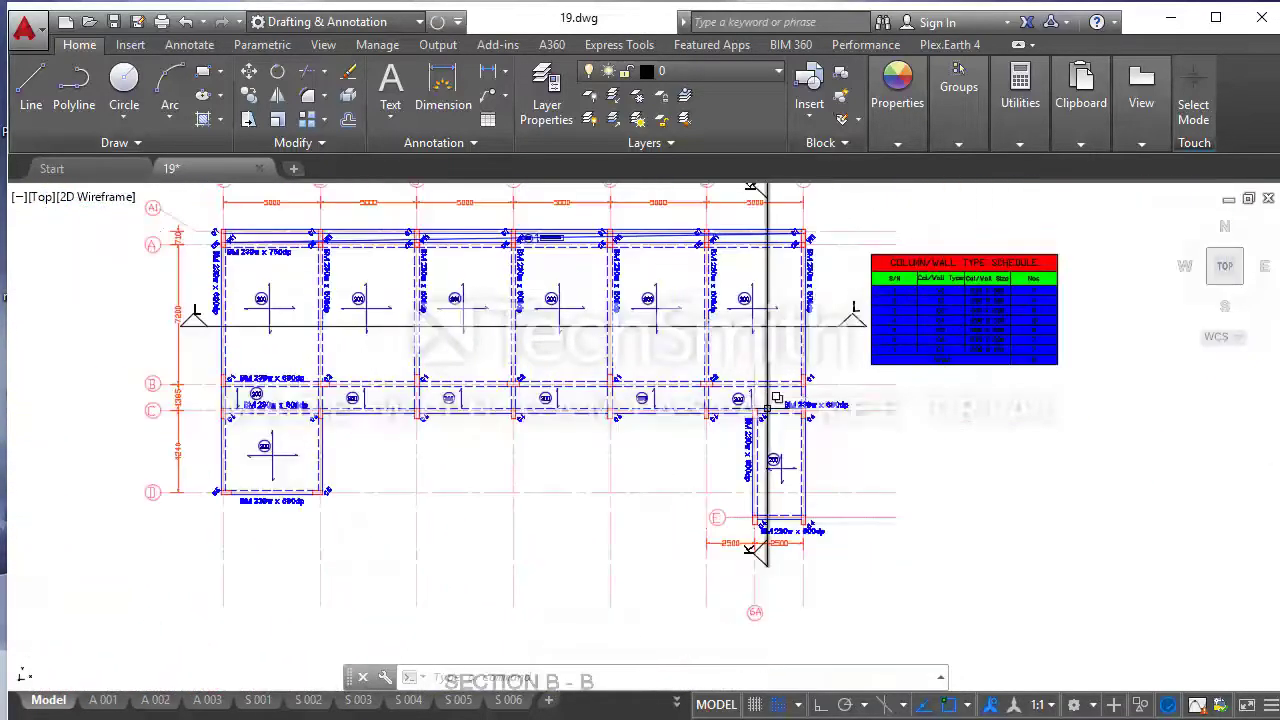
scroll(265, 370, "up", 3)
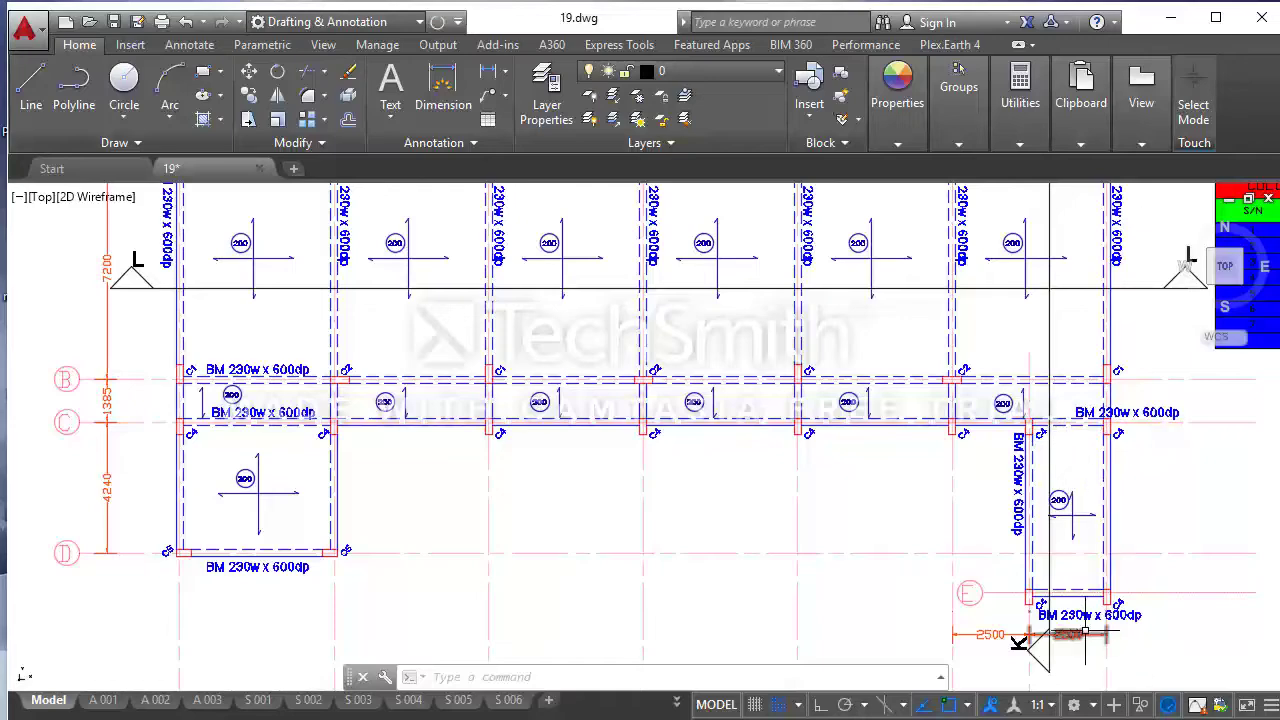
scroll(980, 523, "down", 5)
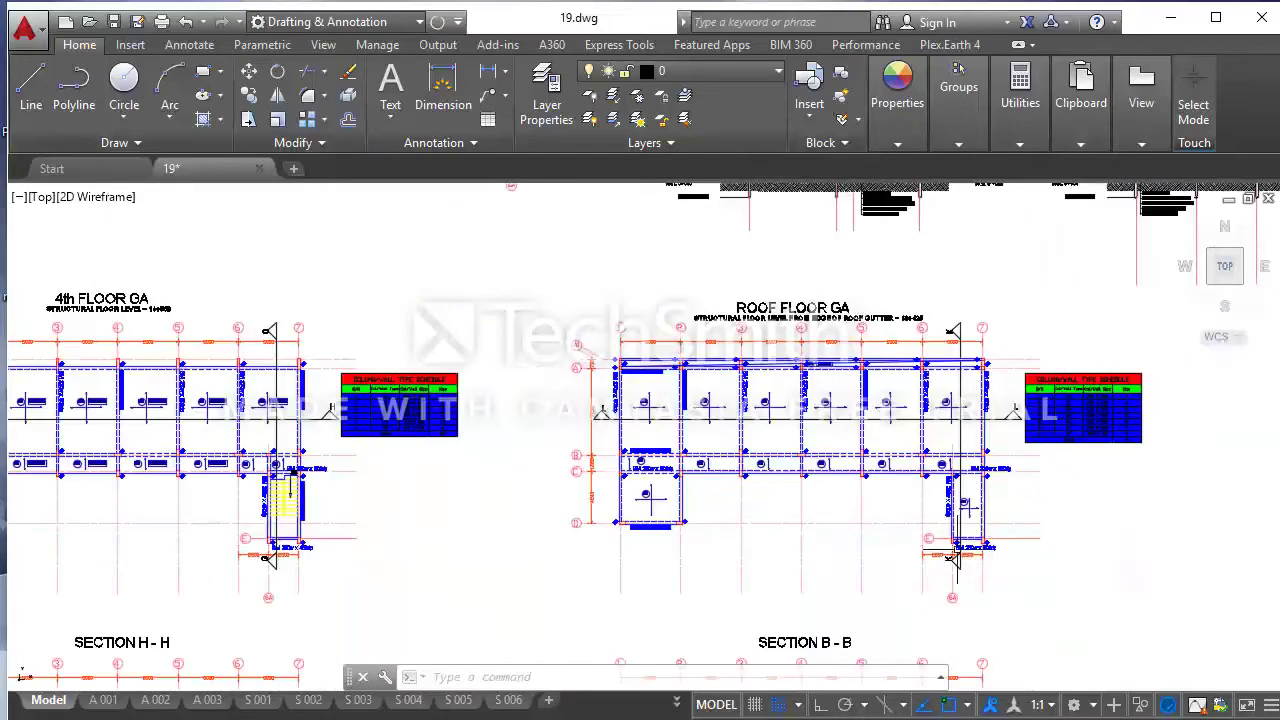
middle_click_drag(940, 650, 917, 352)
scroll(731, 477, "up", 2)
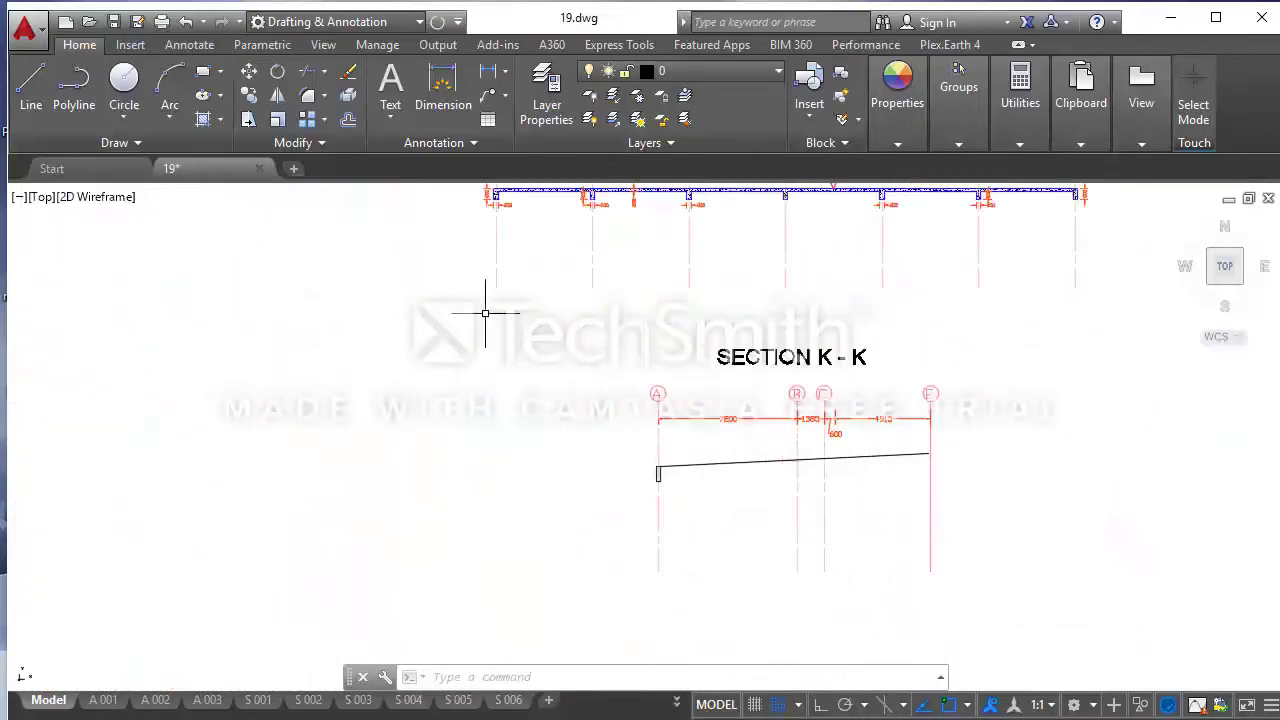
- Draw a 230 by 600 rectangle beside gridline A of Section K-K
left_click(203, 71)
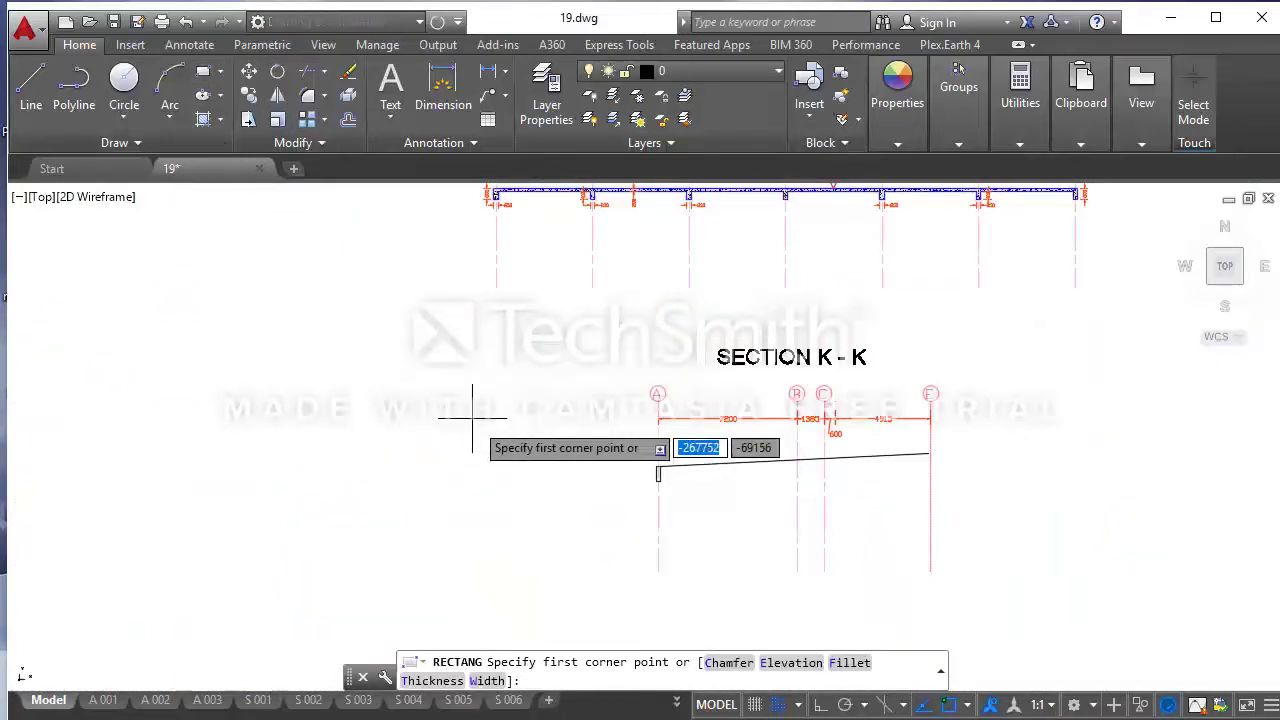
left_click(579, 451)
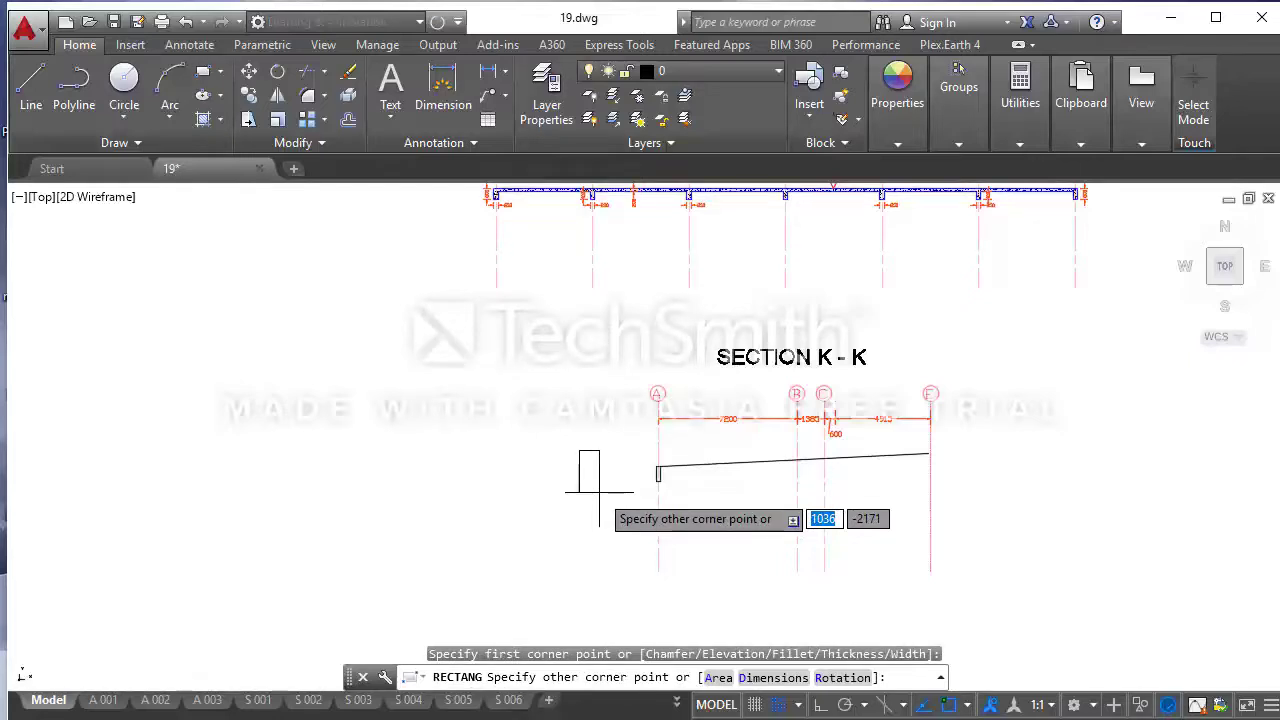
type("d")
key("Return")
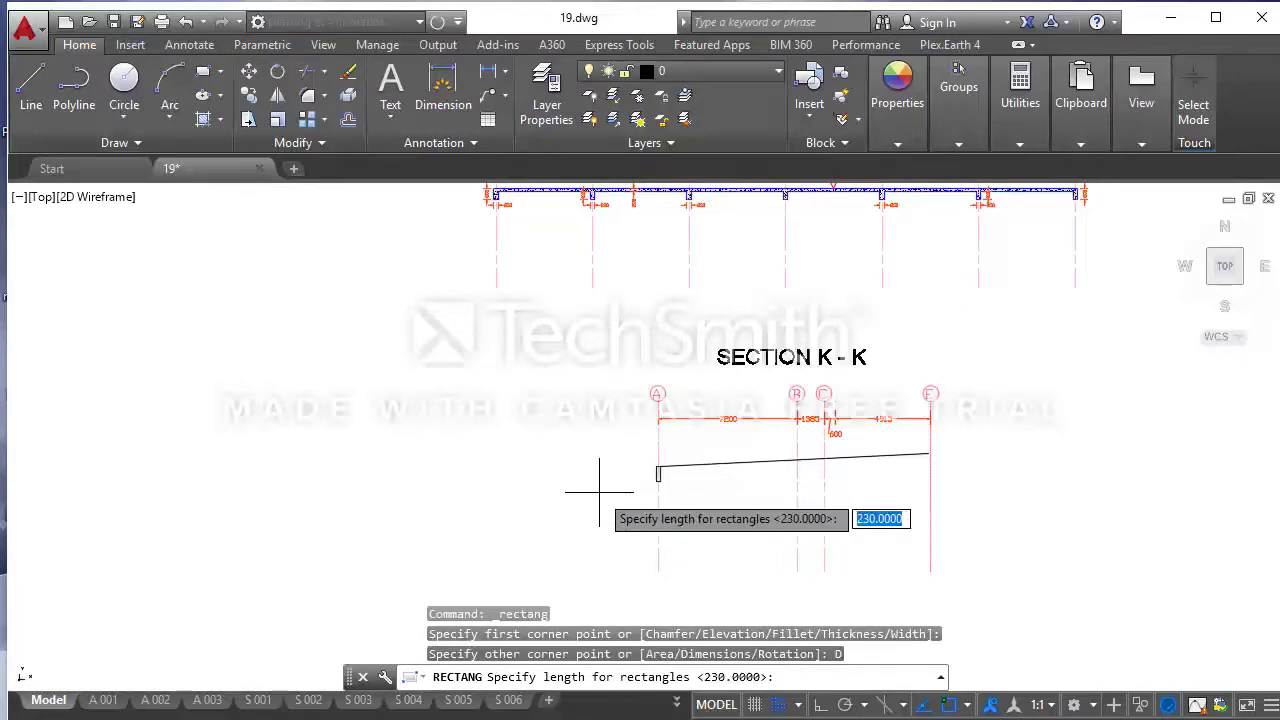
key("Return")
type("600")
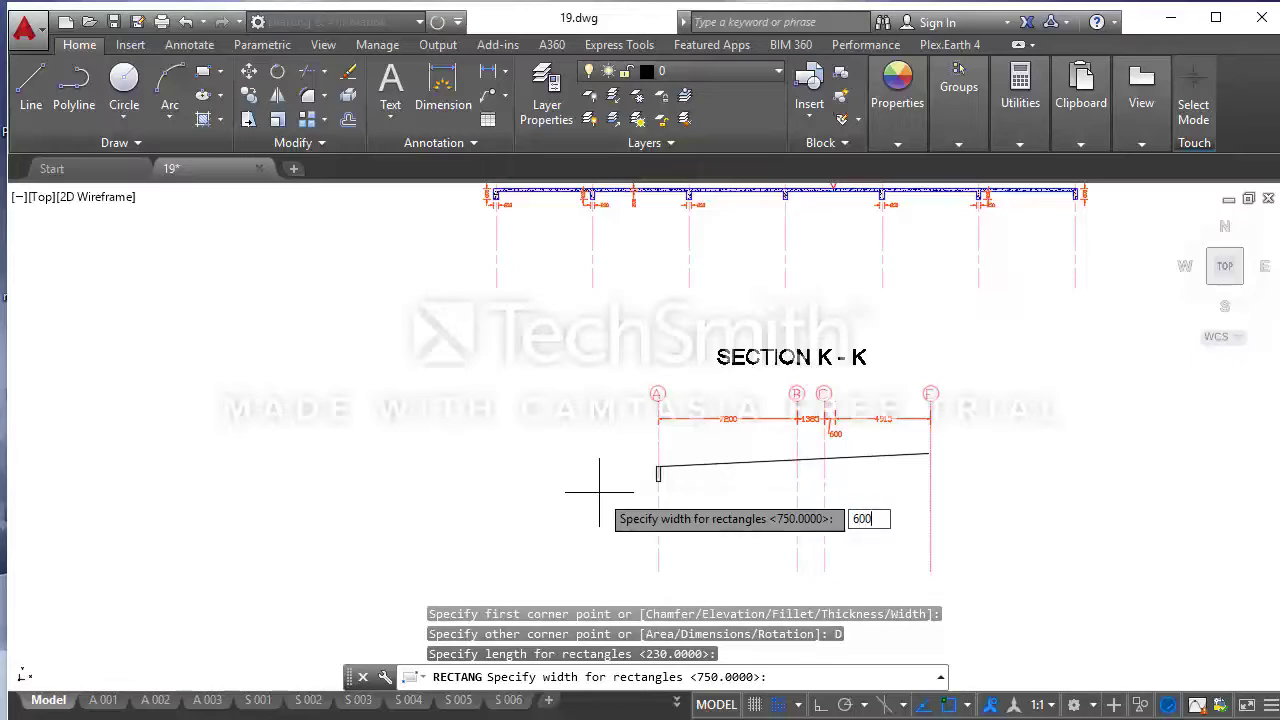
key("Return")
left_click(599, 492)
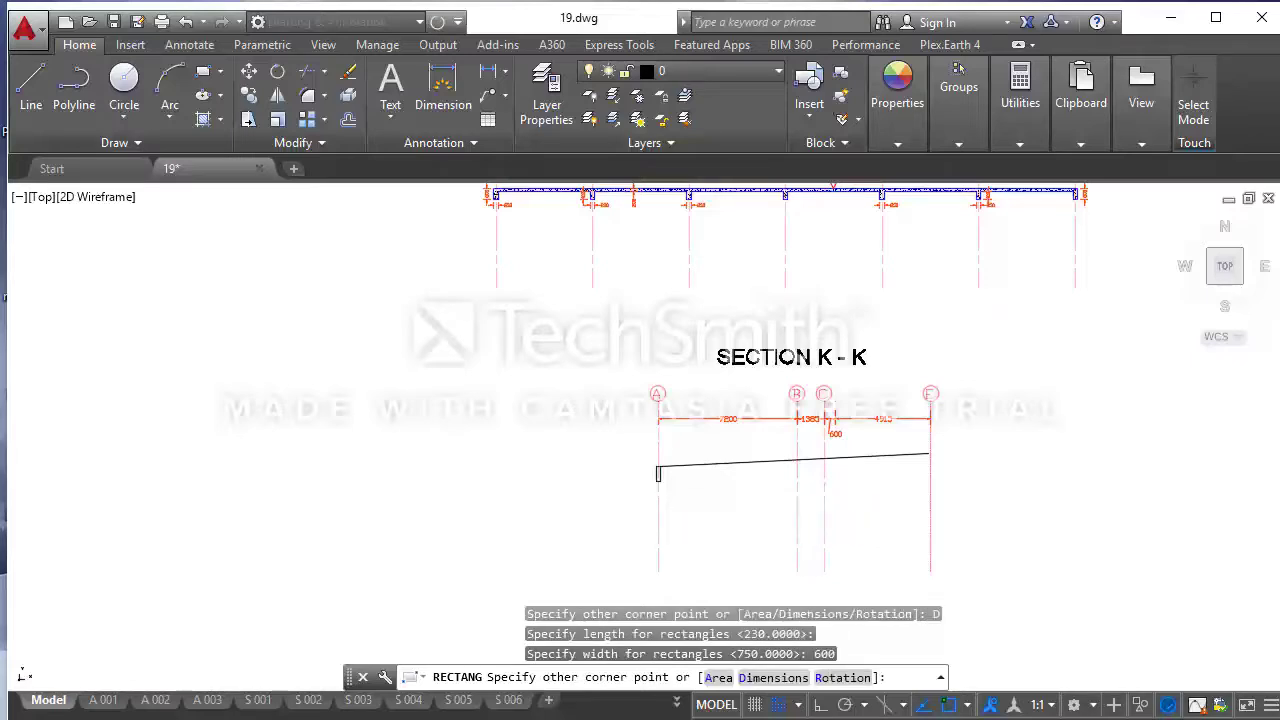
- Copy the 230 by 600 column to grids B and C beneath the roof line
left_click(249, 104)
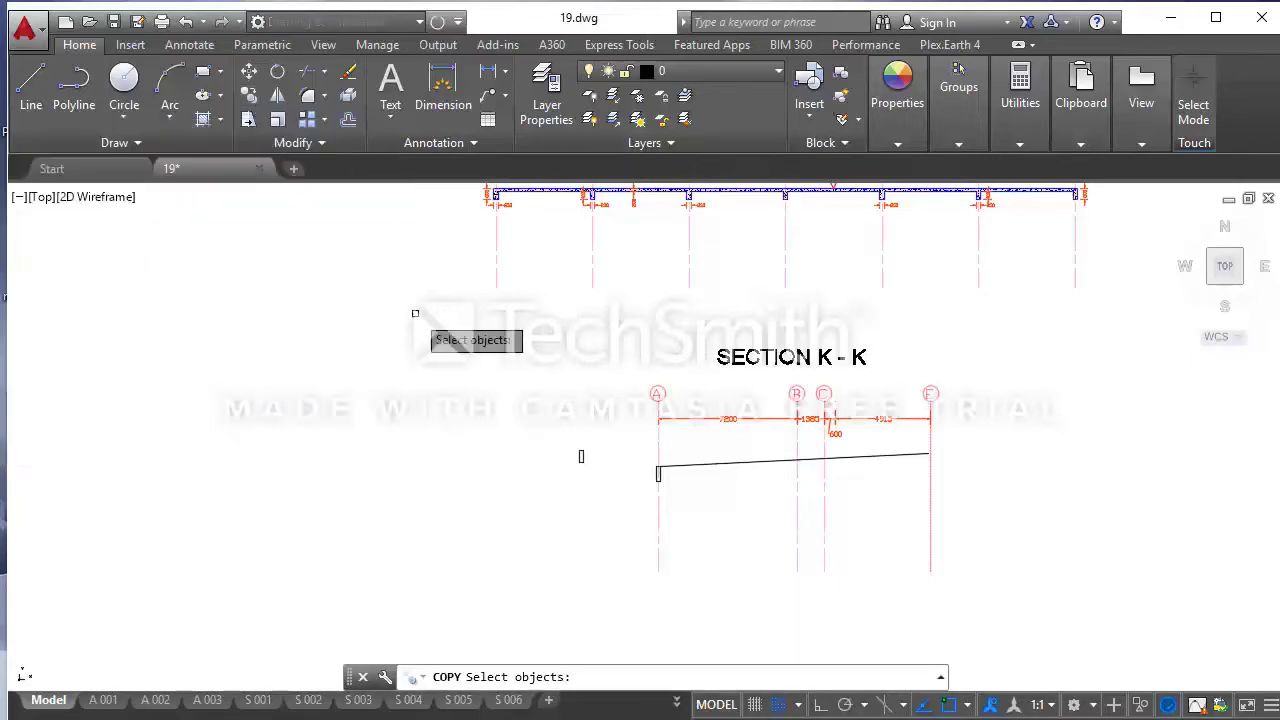
left_click(591, 449)
key("Escape")
left_click(591, 449)
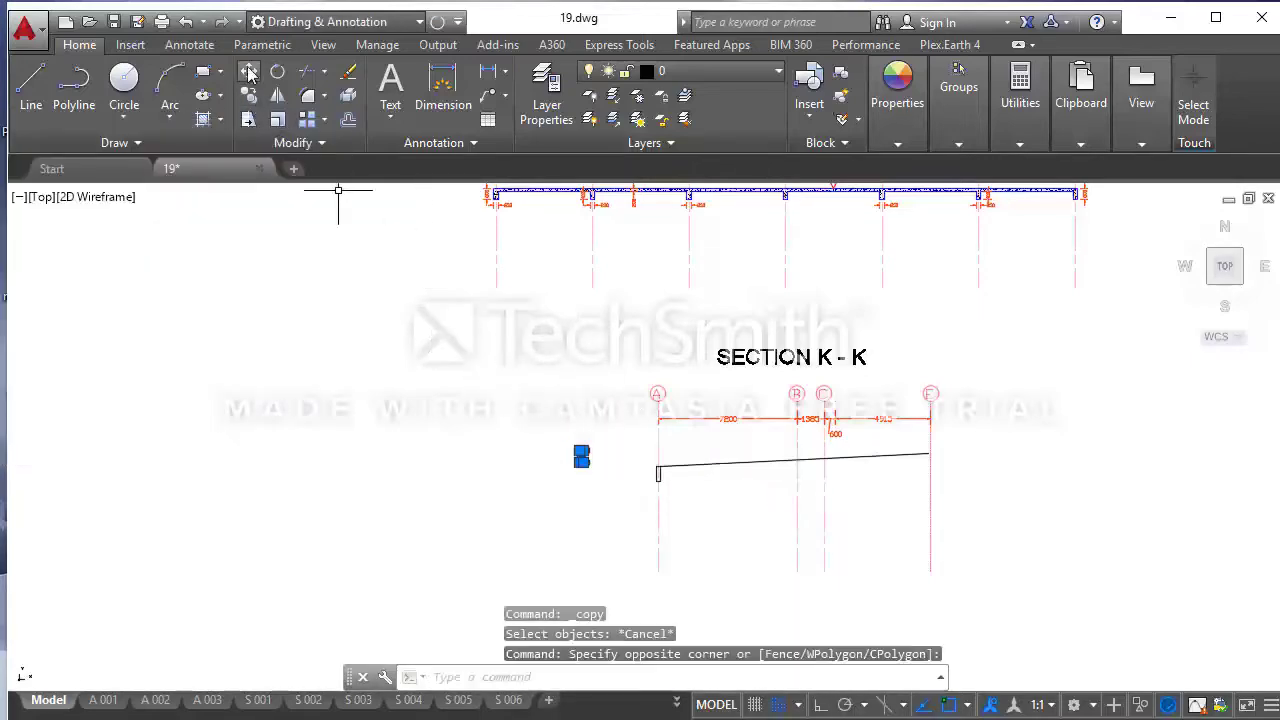
left_click(248, 99)
scroll(580, 455, "up", 3)
left_click(560, 410)
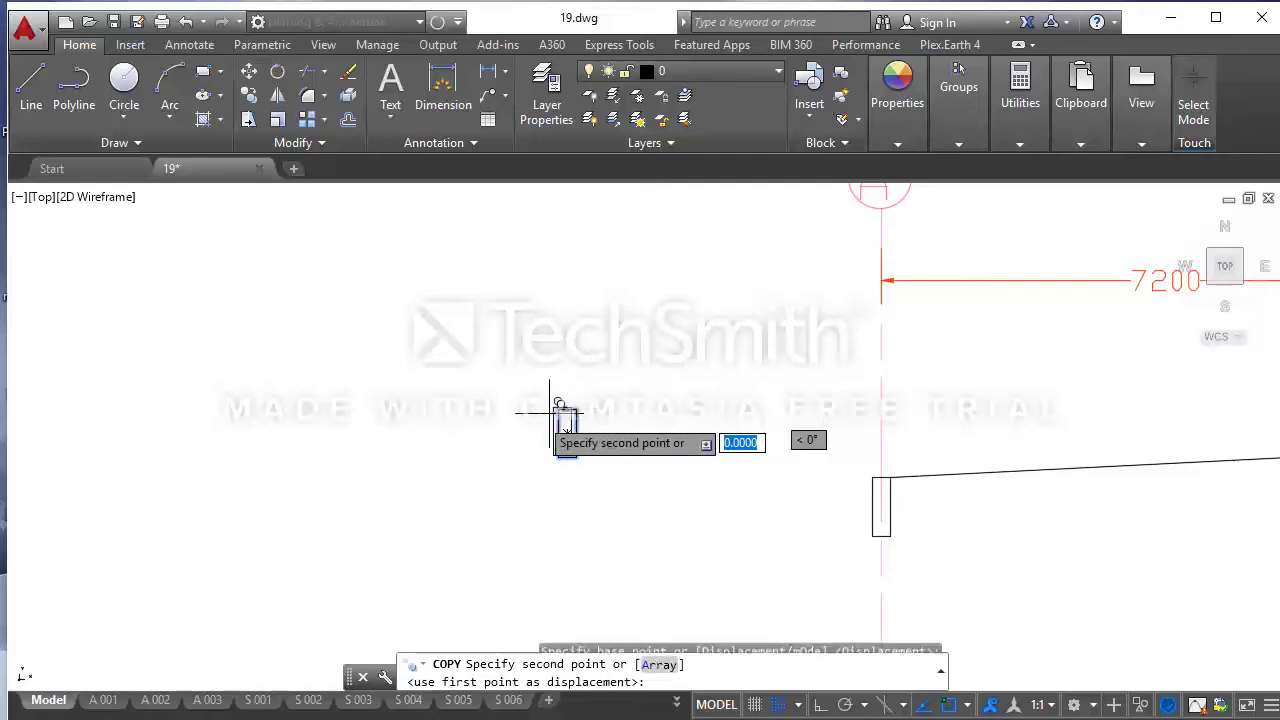
scroll(480, 440, "down", 2)
scroll(825, 444, "up", 4)
scroll(812, 444, "up", 4)
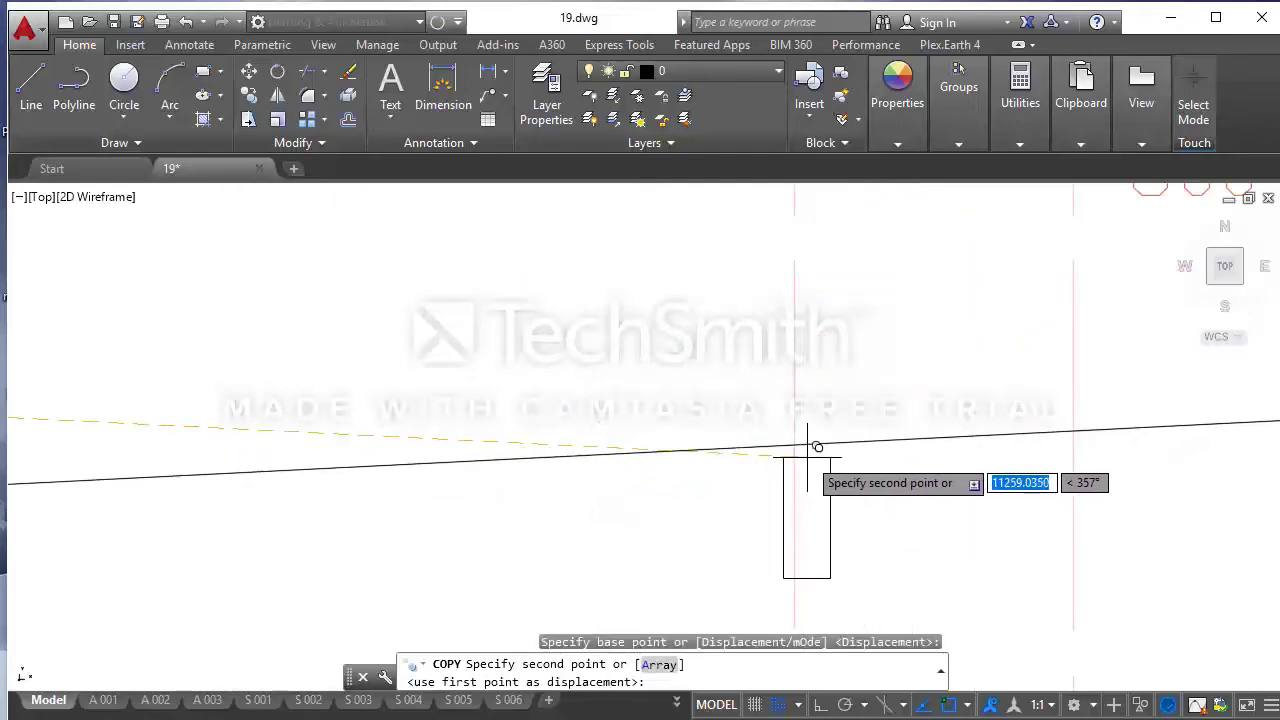
left_click(794, 444)
scroll(708, 463, "down", 2)
scroll(826, 449, "up", 2)
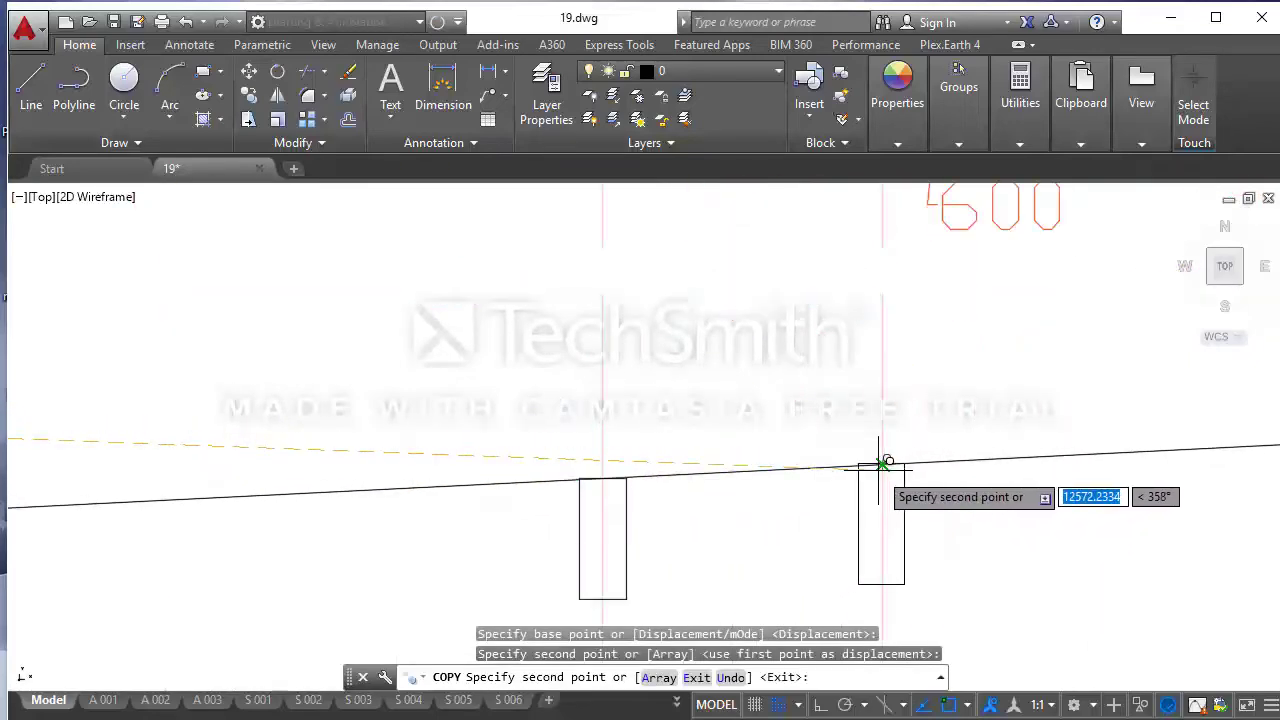
left_click(881, 464)
scroll(600, 440, "down", 4)
scroll(1024, 430, "up", 3)
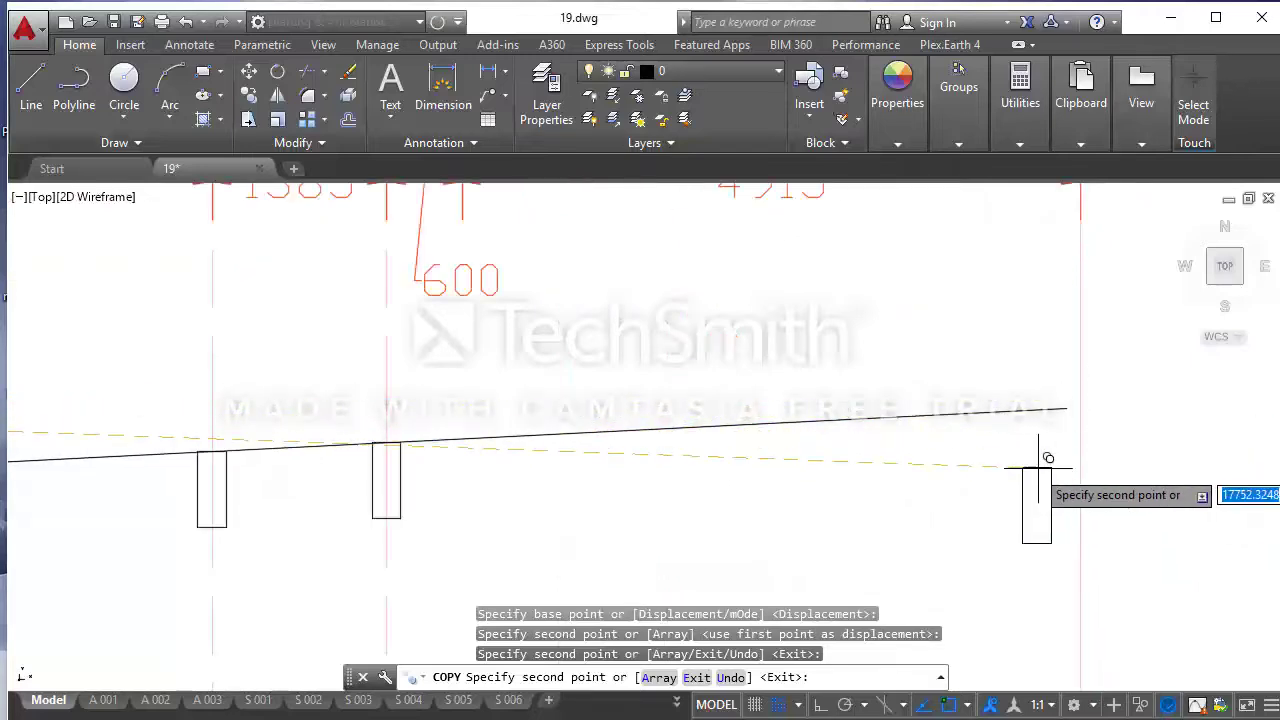
key("Escape")
scroll(793, 496, "down", 4)
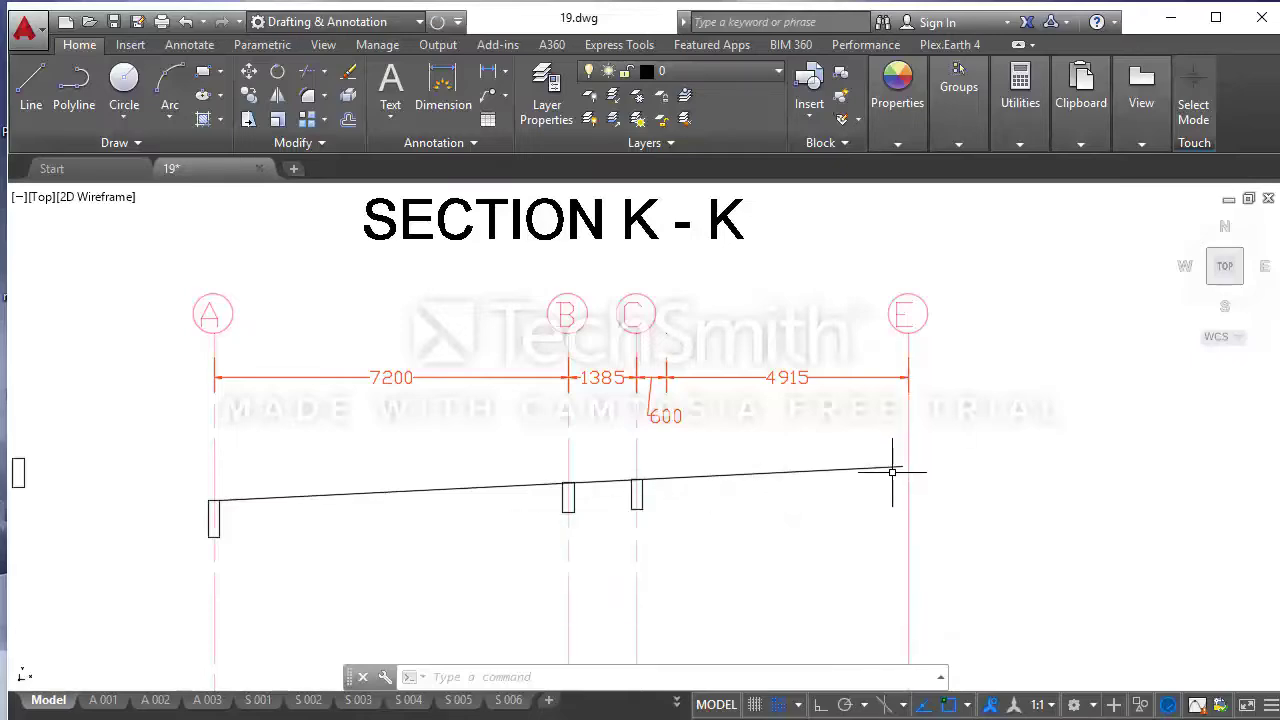
scroll(881, 474, "down", 2)
scroll(871, 486, "down", 2)
scroll(875, 482, "up", 1)
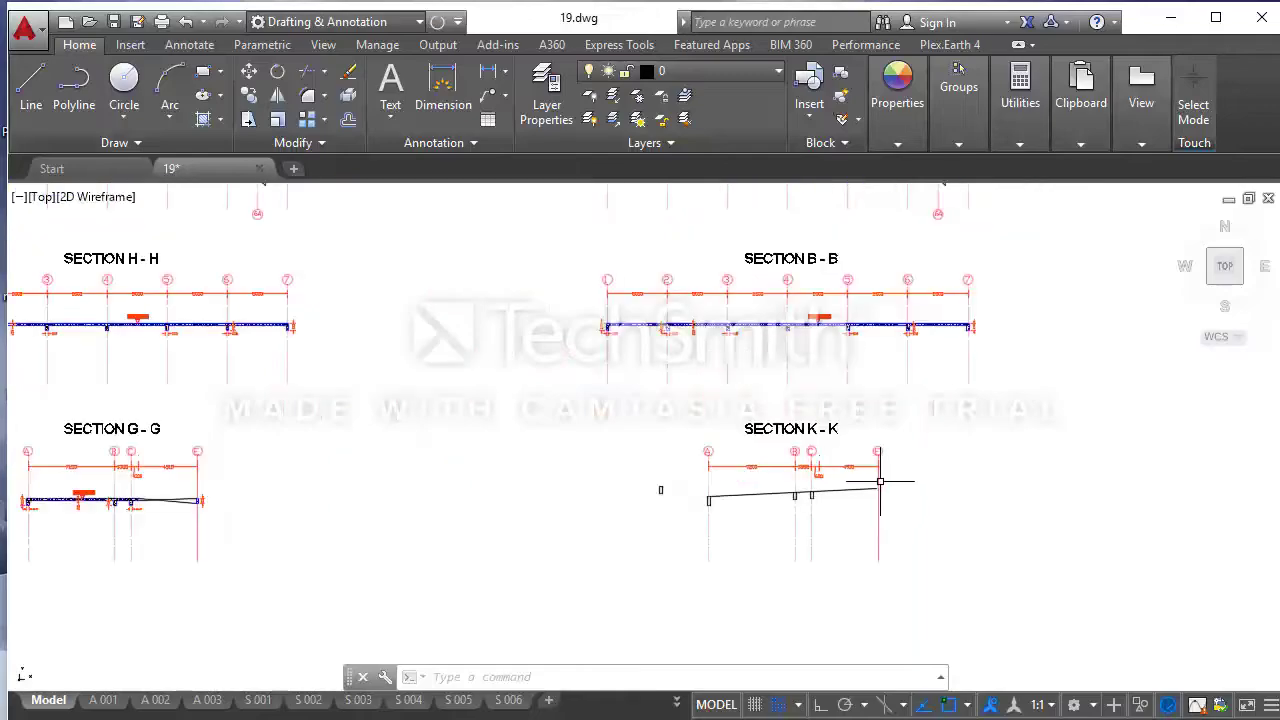
scroll(880, 480, "down", 1)
scroll(845, 497, "up", 1)
scroll(857, 486, "up", 2)
scroll(771, 443, "up", 2)
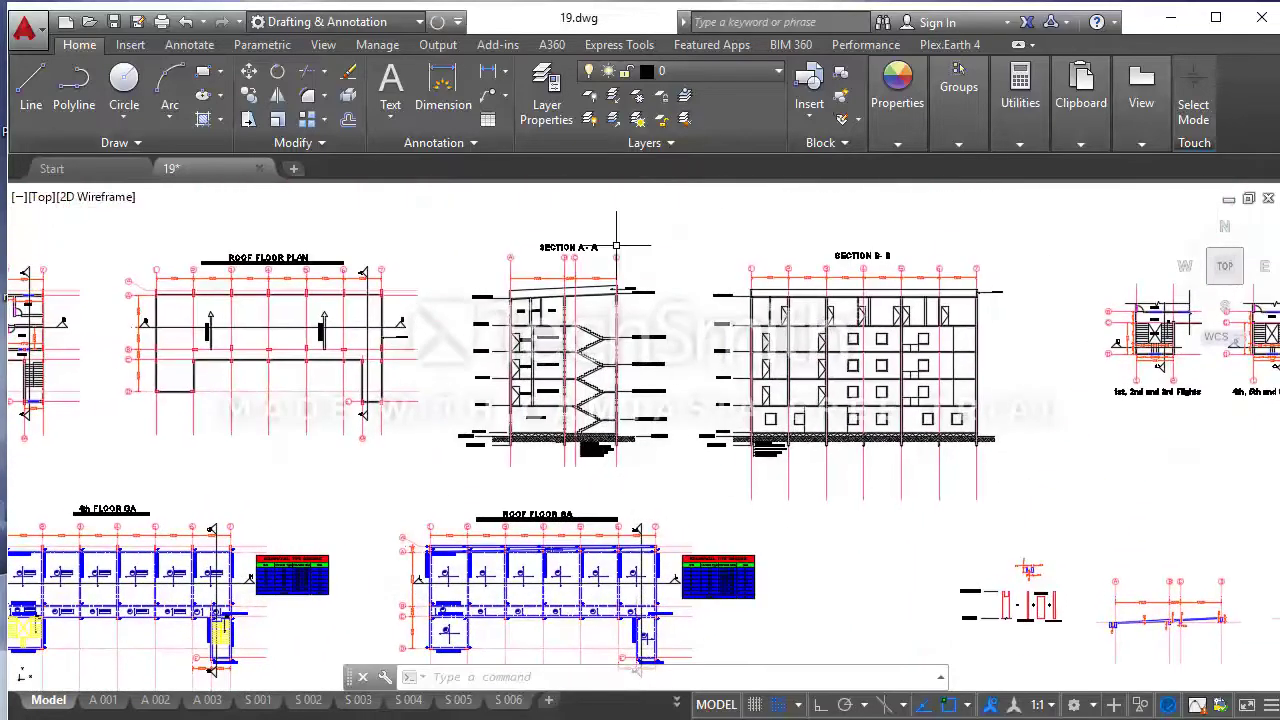
scroll(625, 333, "up", 1)
scroll(600, 338, "up", 3)
scroll(692, 344, "down", 3)
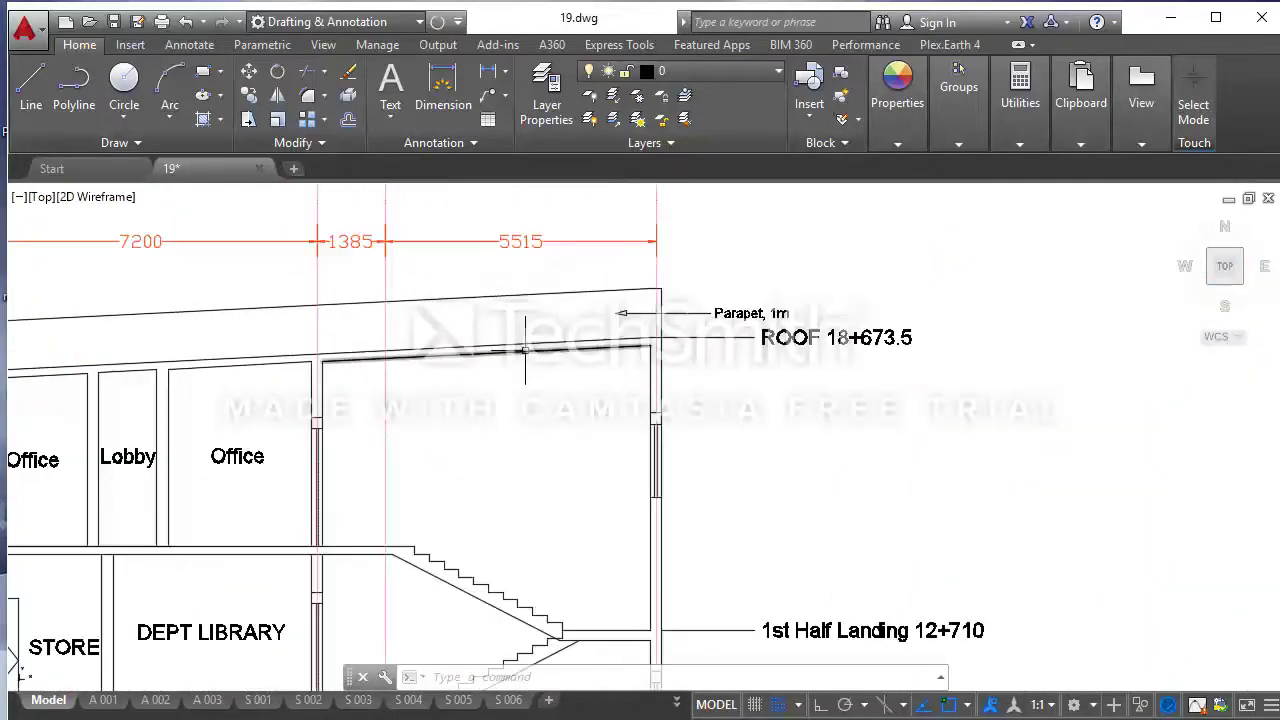
middle_click_drag(569, 340, 892, 374)
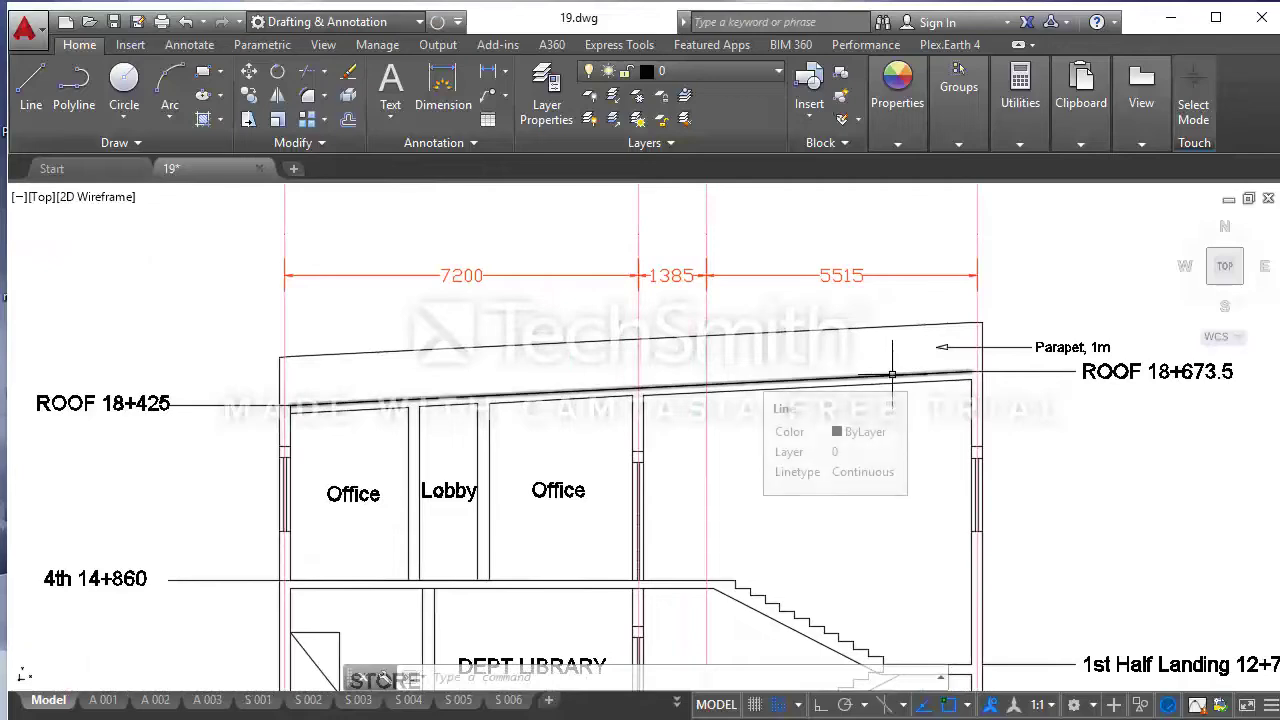
left_click(892, 374)
scroll(997, 369, "up", 4)
scroll(936, 381, "up", 2)
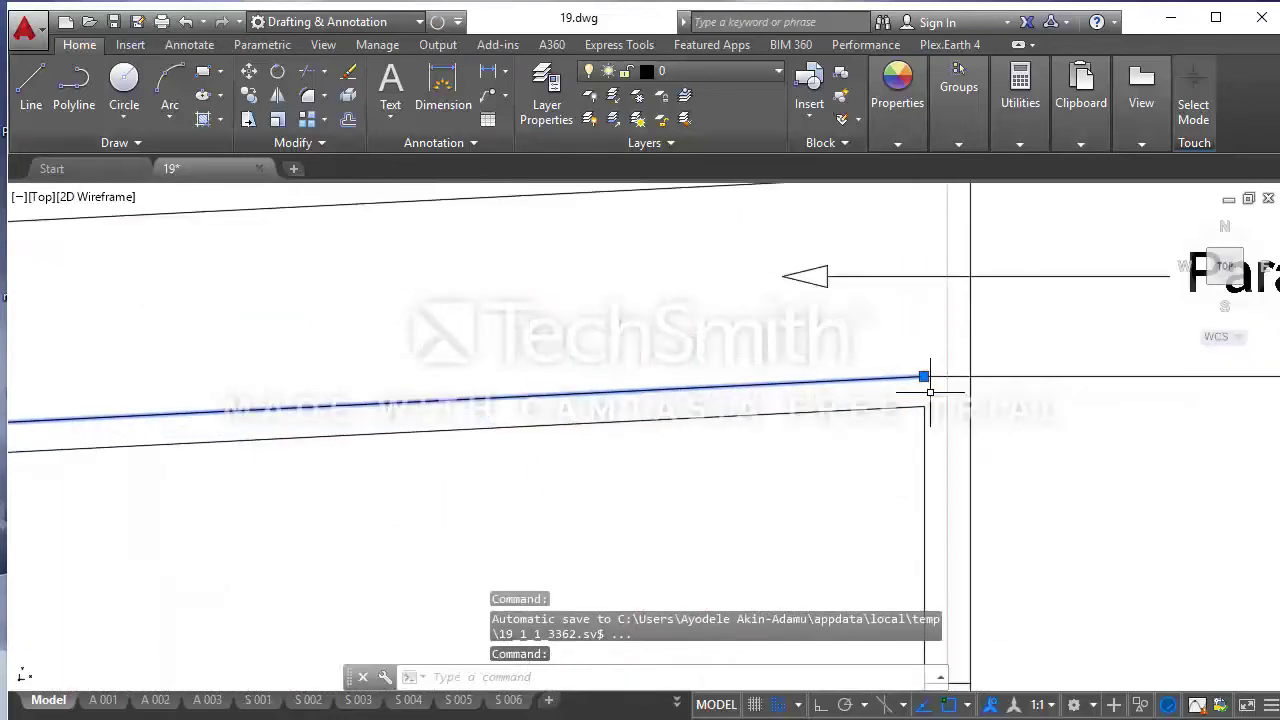
scroll(923, 371, "down", 2)
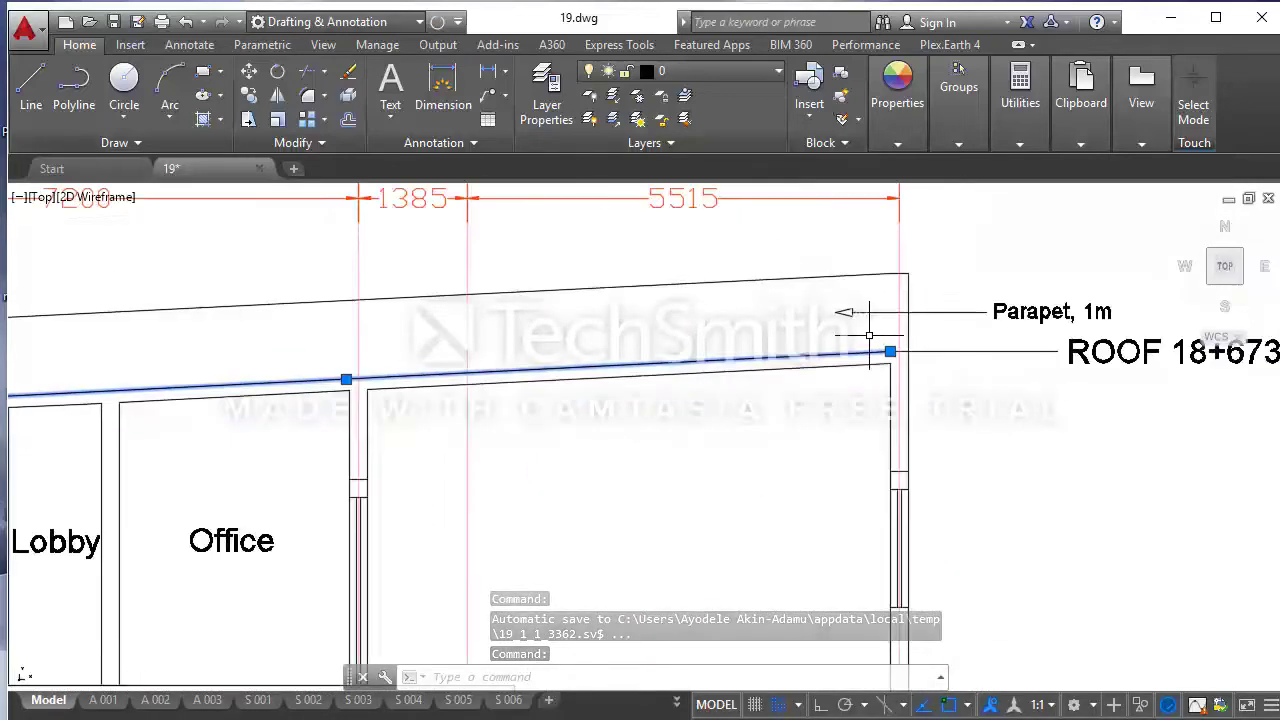
scroll(891, 351, "up", 2)
scroll(891, 345, "up", 1)
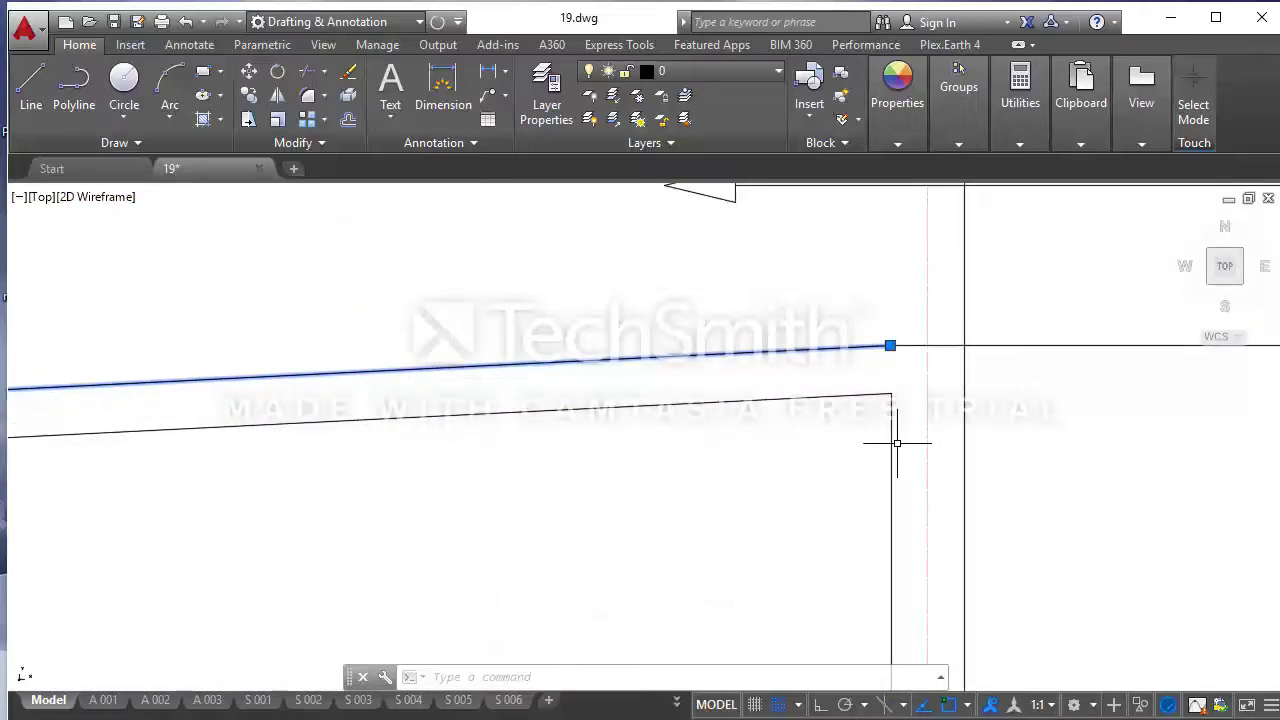
scroll(890, 413, "down", 2)
scroll(888, 425, "down", 3)
scroll(885, 440, "down", 2)
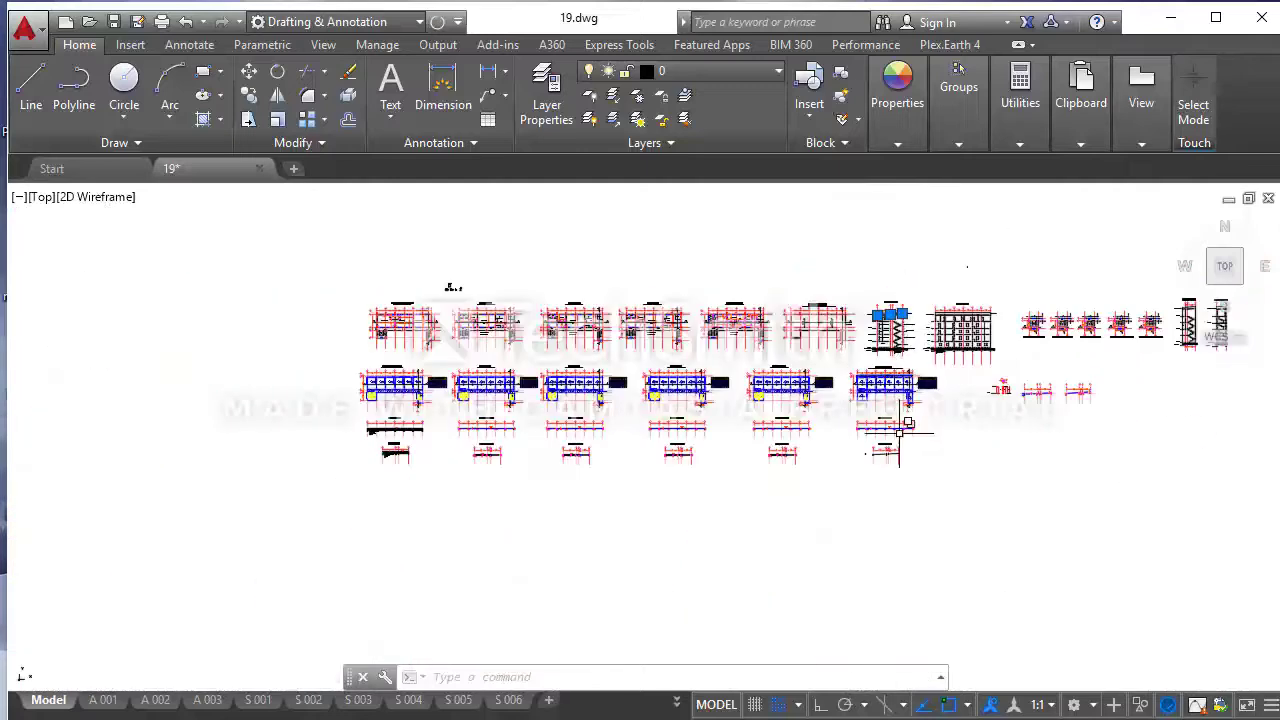
scroll(882, 455, "up", 1)
- Copy the grid C column to the beam's high end on gridline E
scroll(882, 455, "up", 6)
left_click(850, 440)
left_click(784, 398)
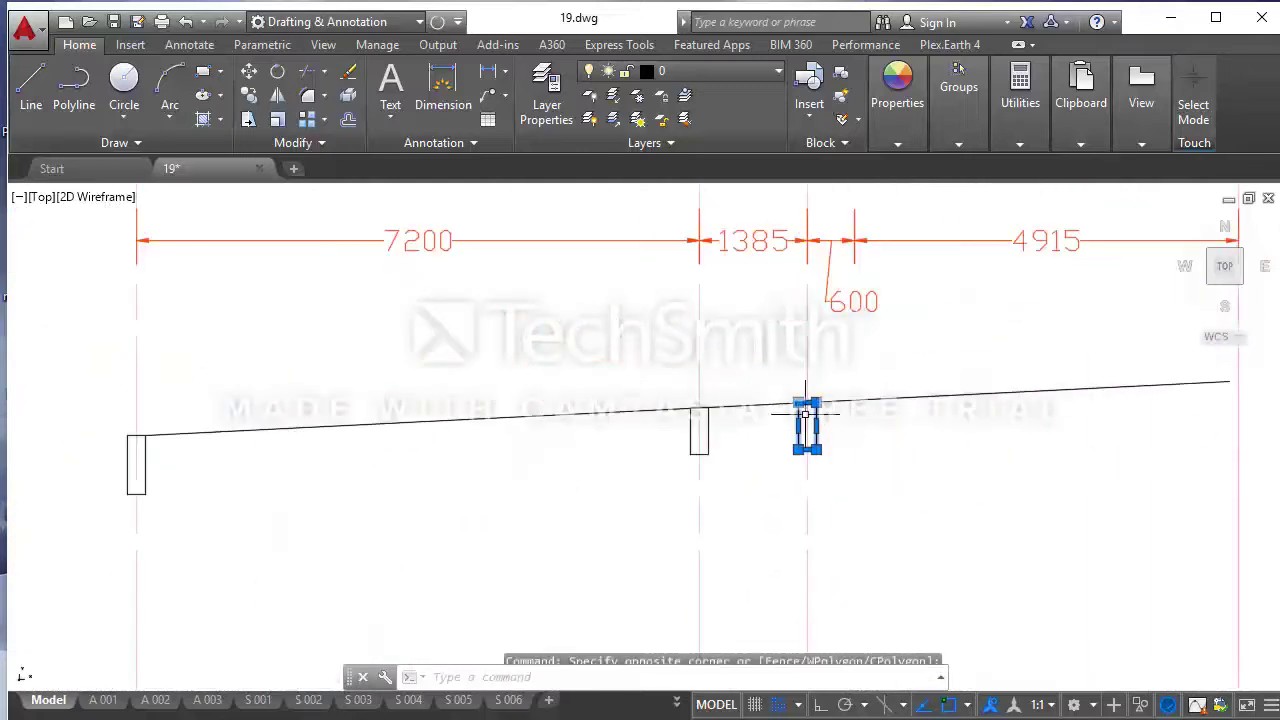
left_click(249, 95)
scroll(808, 420, "up", 6)
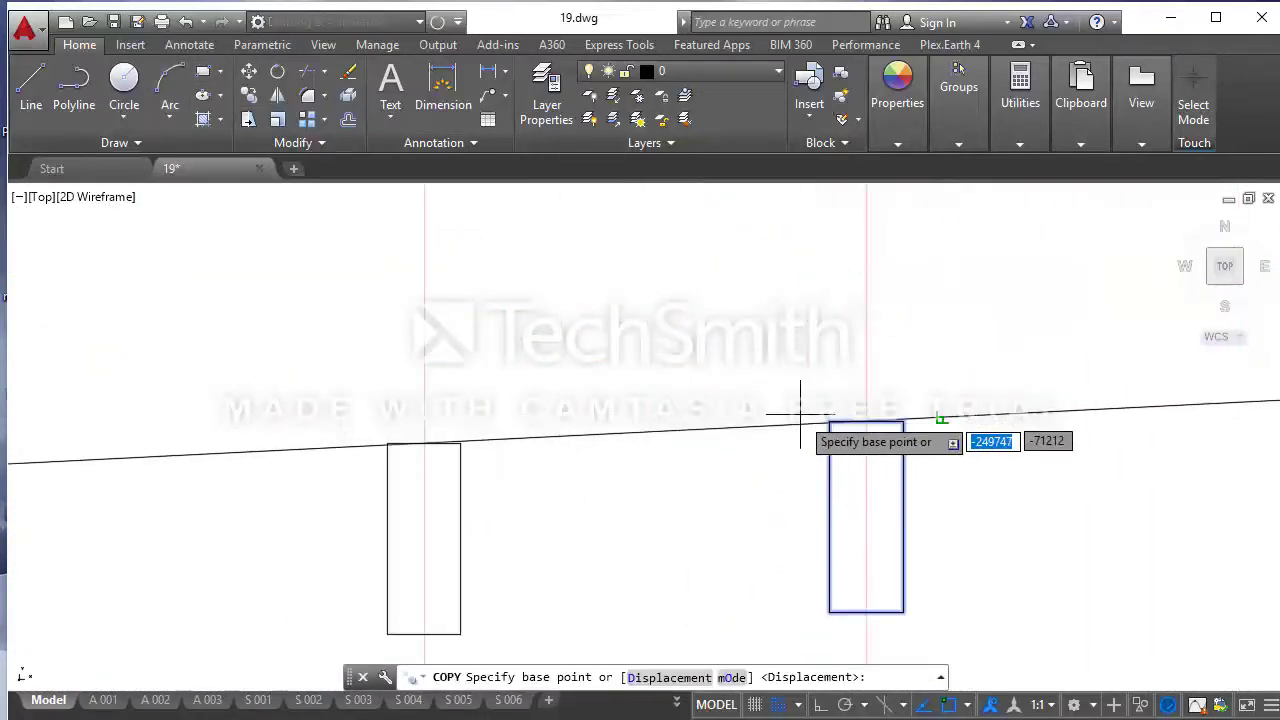
scroll(843, 413, "up", 6)
left_click(786, 443)
scroll(700, 400, "down", 8)
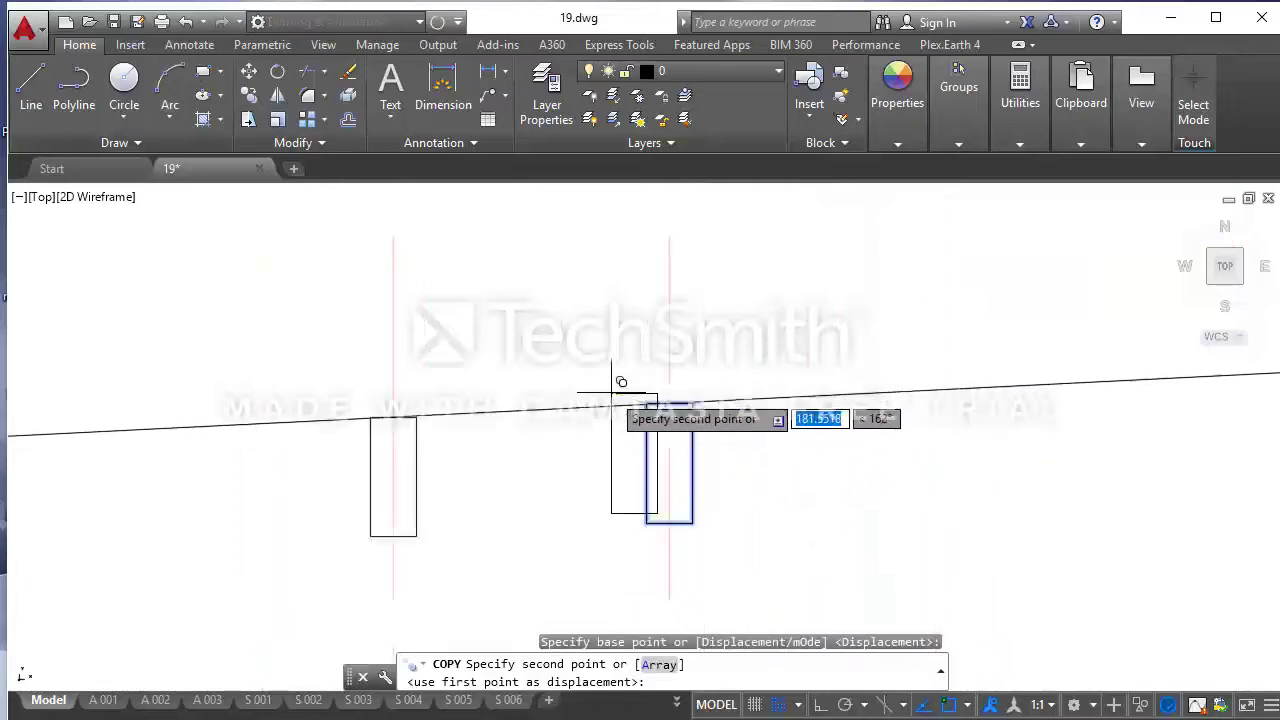
scroll(620, 380, "down", 3)
scroll(900, 362, "down", 3)
scroll(825, 370, "up", 6)
scroll(832, 369, "up", 2)
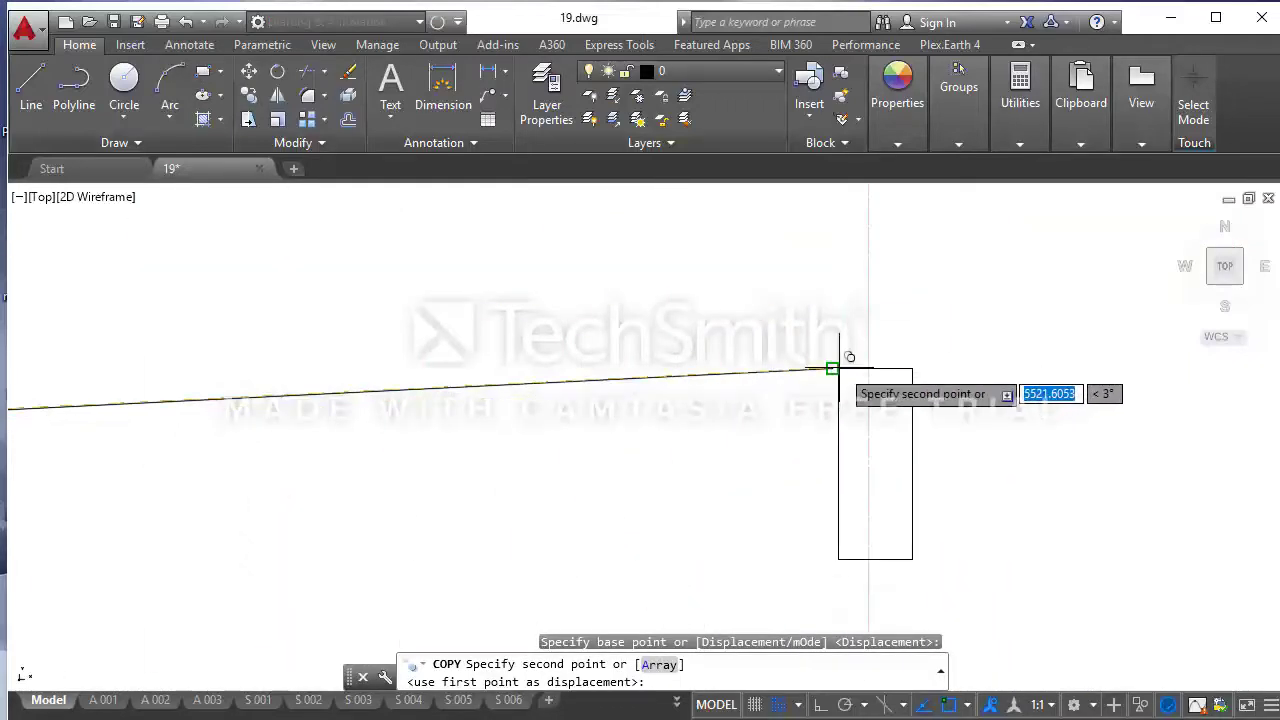
left_click(832, 369)
scroll(950, 372, "down", 5)
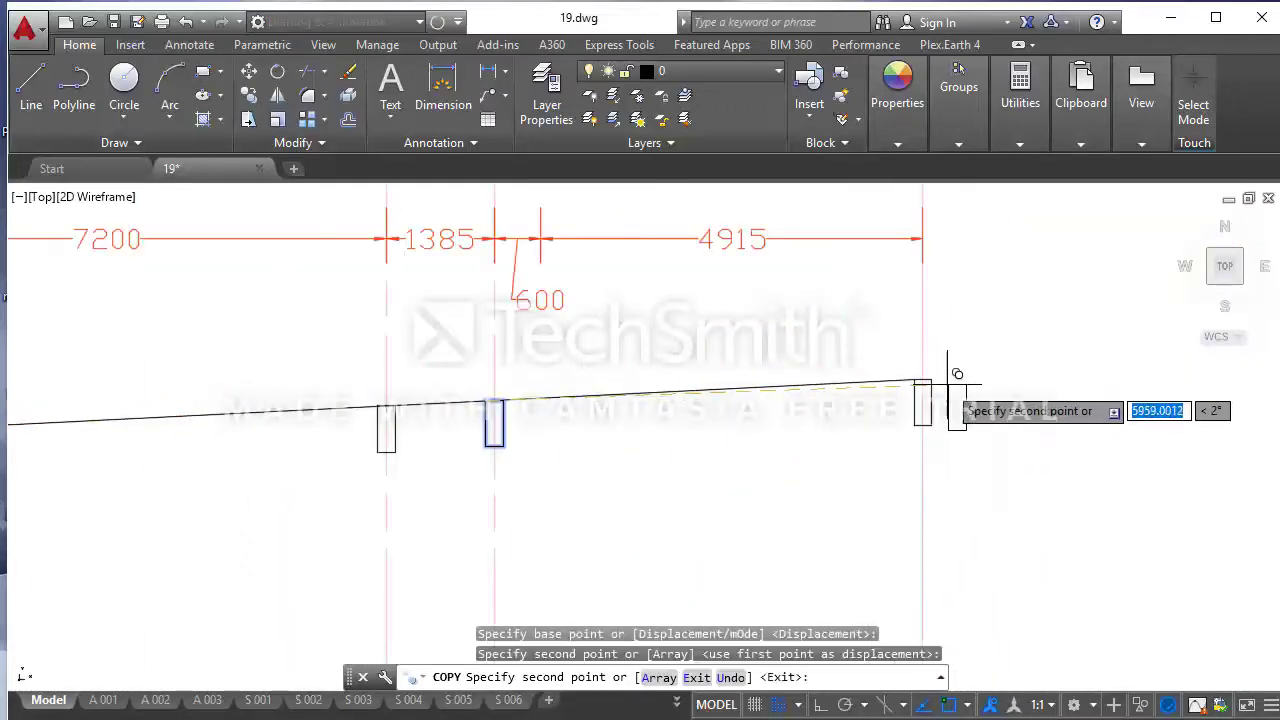
key("Escape")
scroll(947, 391, "down", 4)
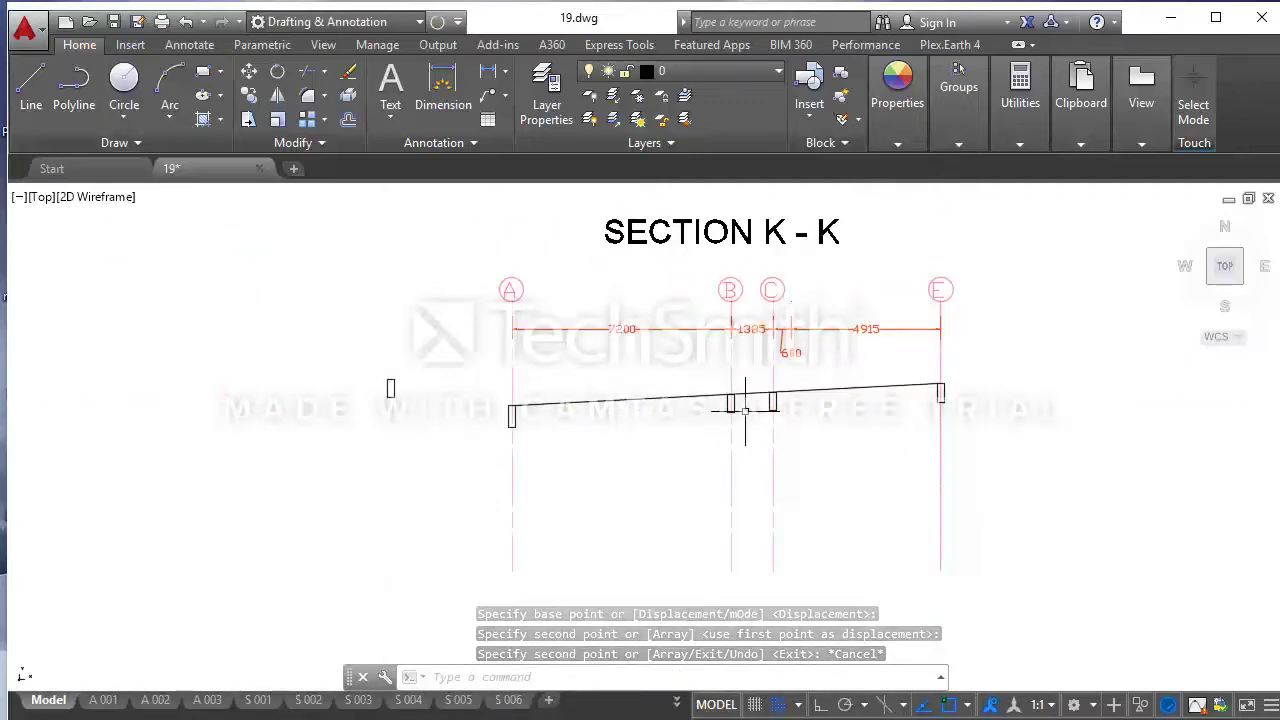
scroll(749, 415, "down", 3)
scroll(745, 414, "up", 3)
scroll(745, 415, "up", 2)
scroll(740, 368, "up", 2)
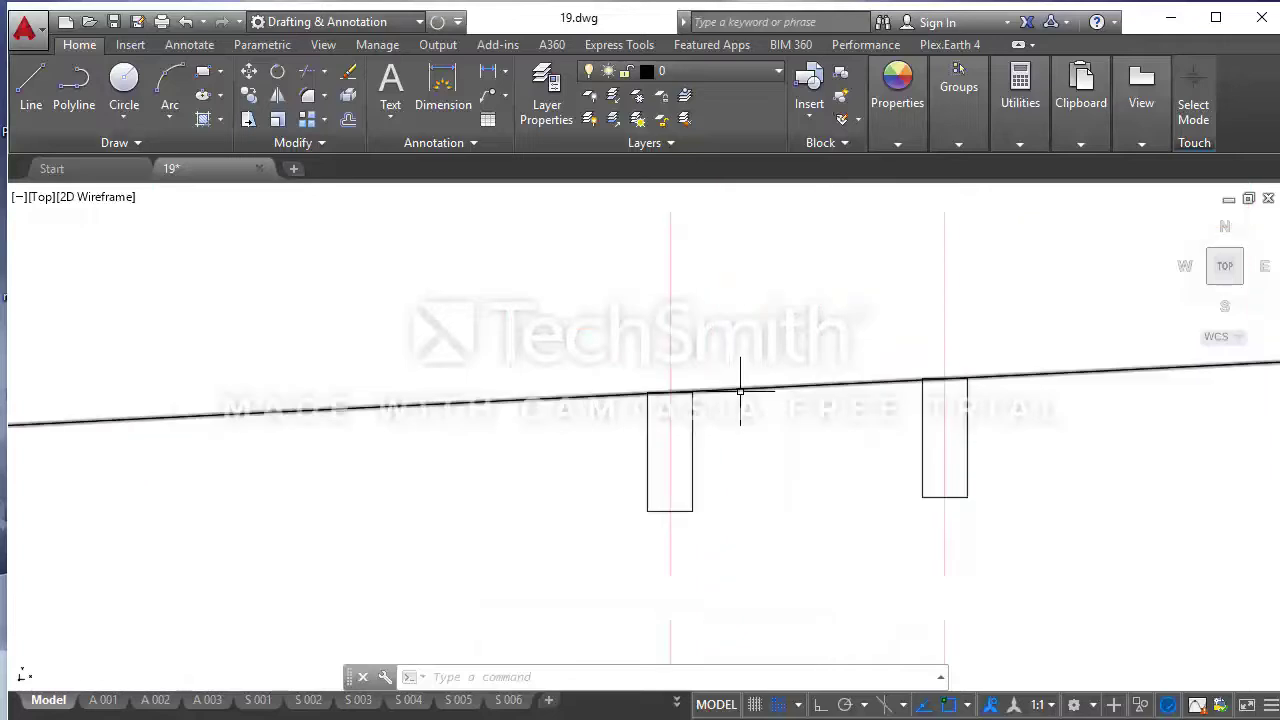
scroll(743, 367, "down", 2)
scroll(755, 380, "up", 2)
scroll(750, 386, "down", 2)
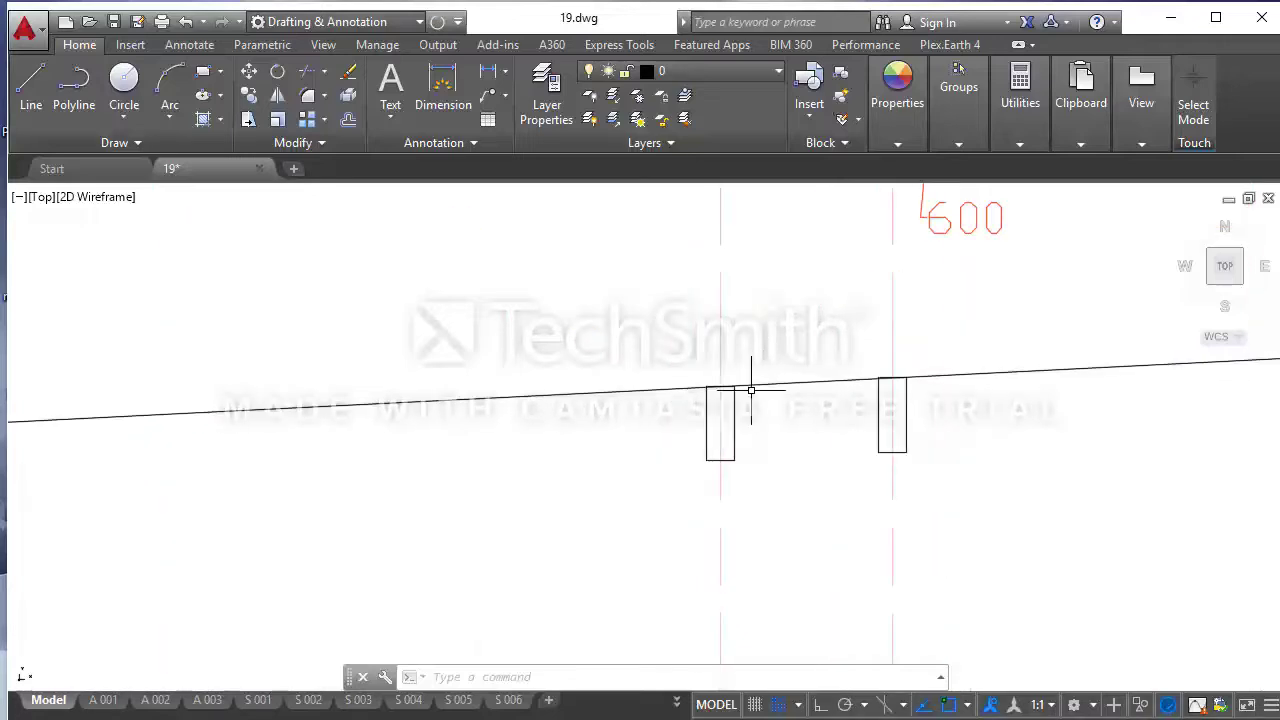
scroll(751, 390, "down", 2)
scroll(737, 380, "up", 2)
scroll(735, 382, "up", 2)
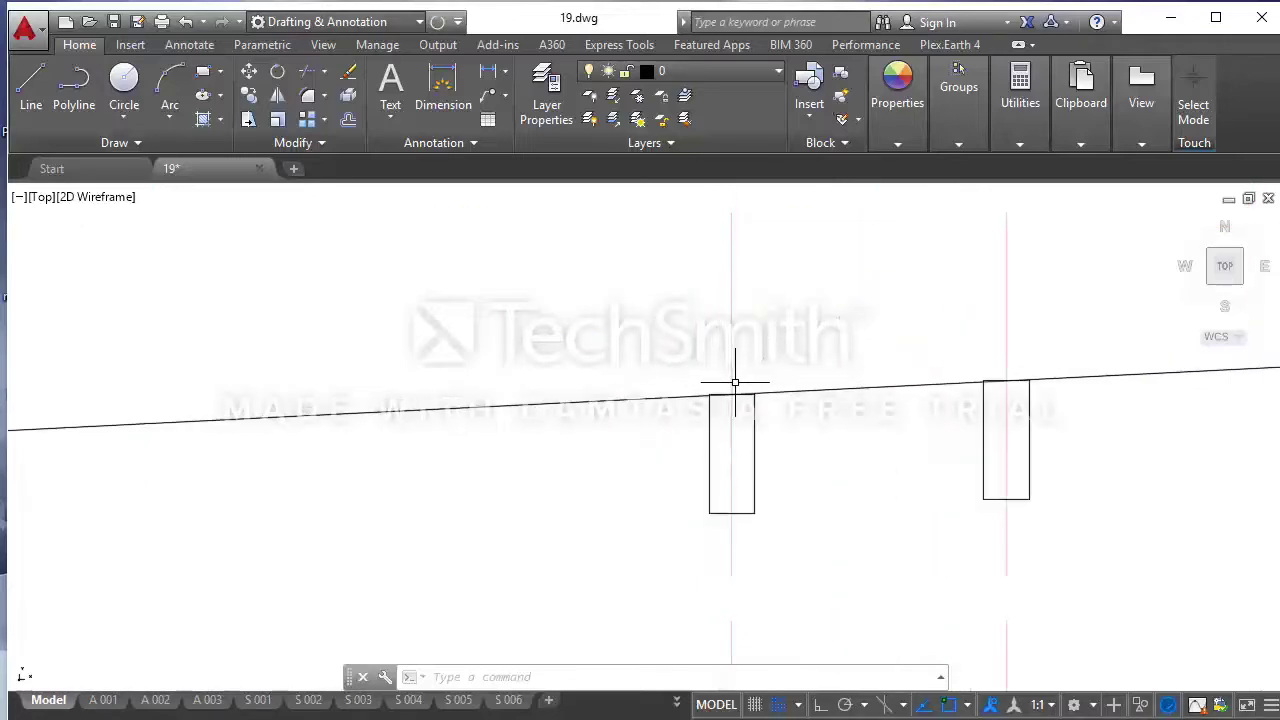
scroll(742, 384, "up", 2)
scroll(716, 378, "down", 2)
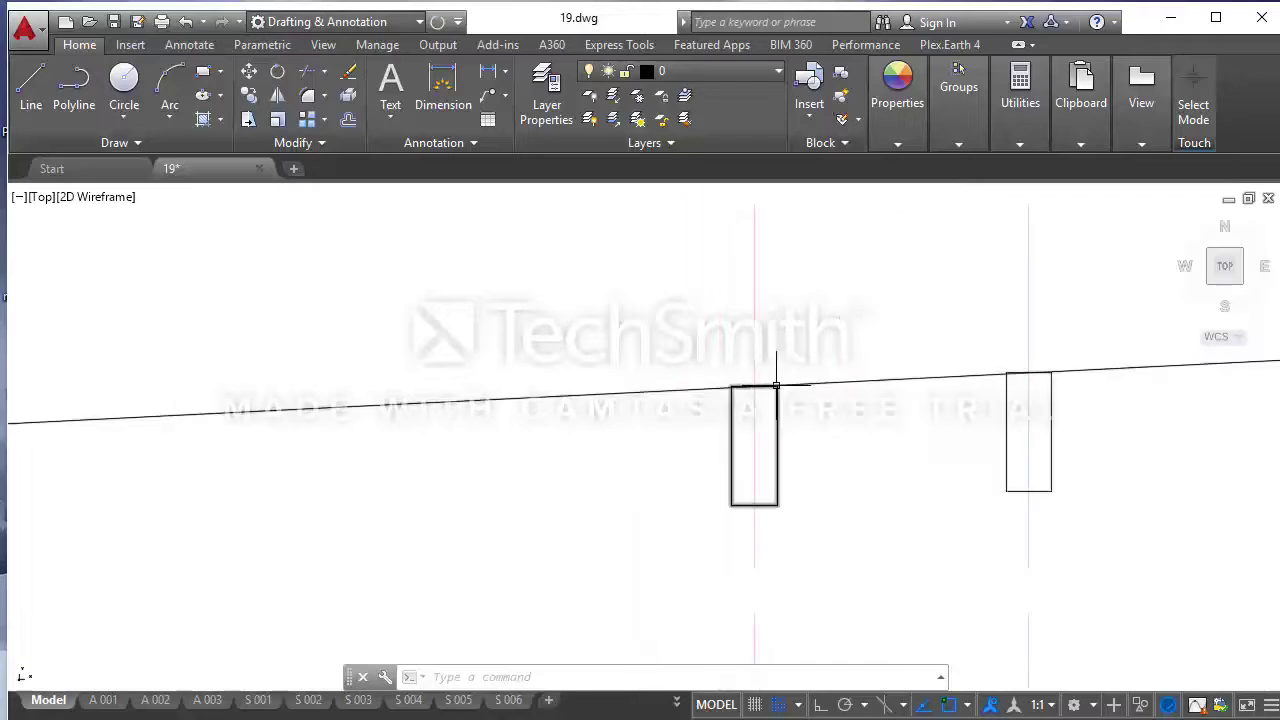
scroll(776, 384, "down", 2)
scroll(760, 385, "up", 1)
scroll(755, 385, "up", 1)
scroll(747, 386, "down", 2)
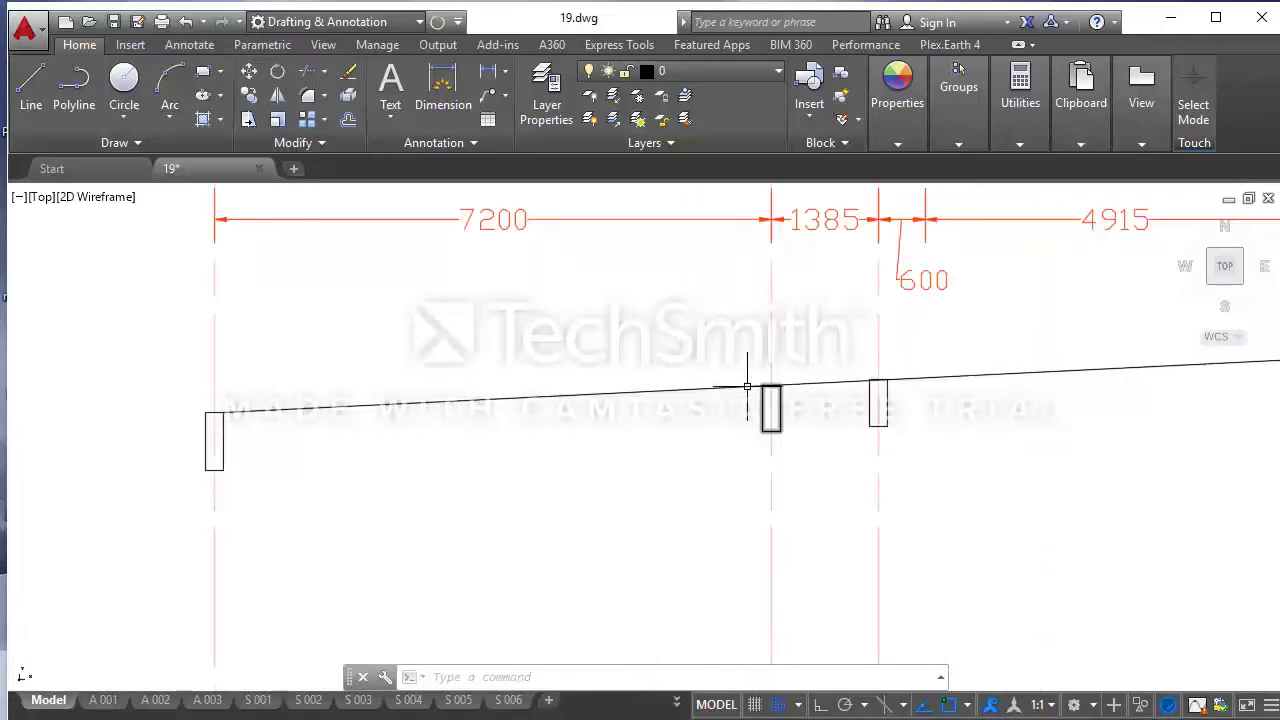
scroll(731, 385, "down", 2)
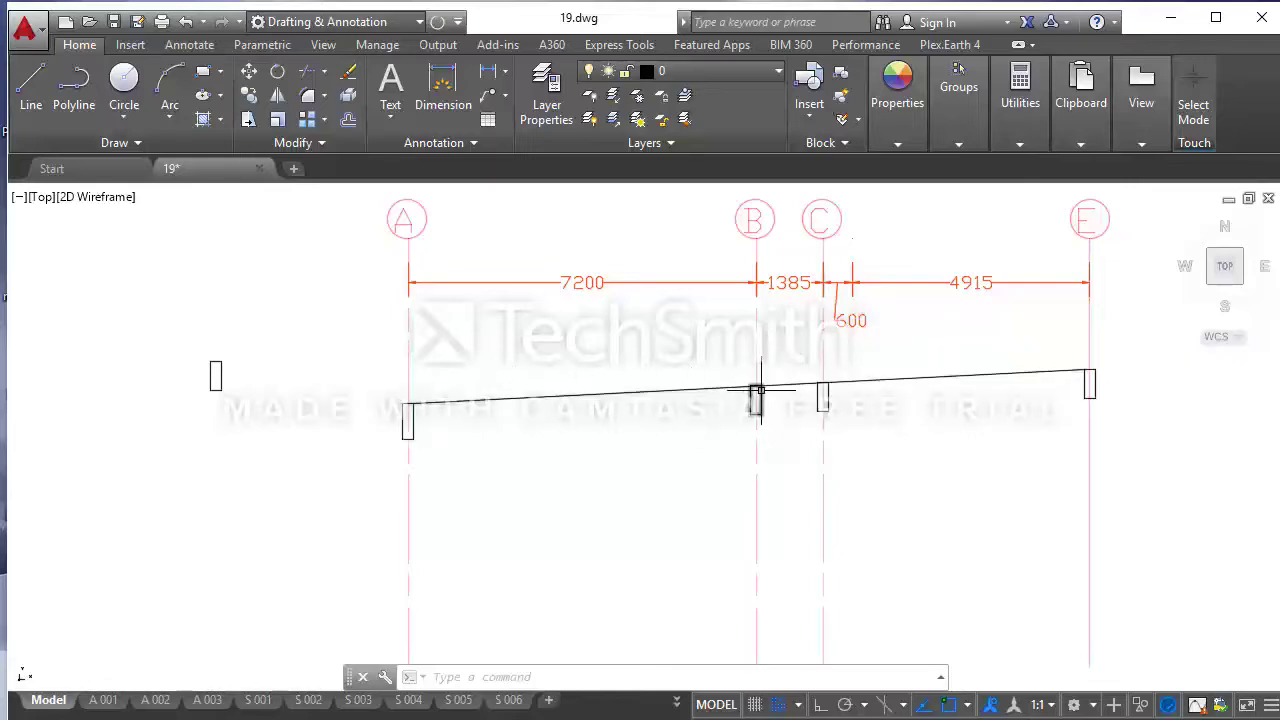
- Draw a line from the column's top corner along the sloped beam to the grid E column
left_click(25, 103)
scroll(406, 381, "up", 1)
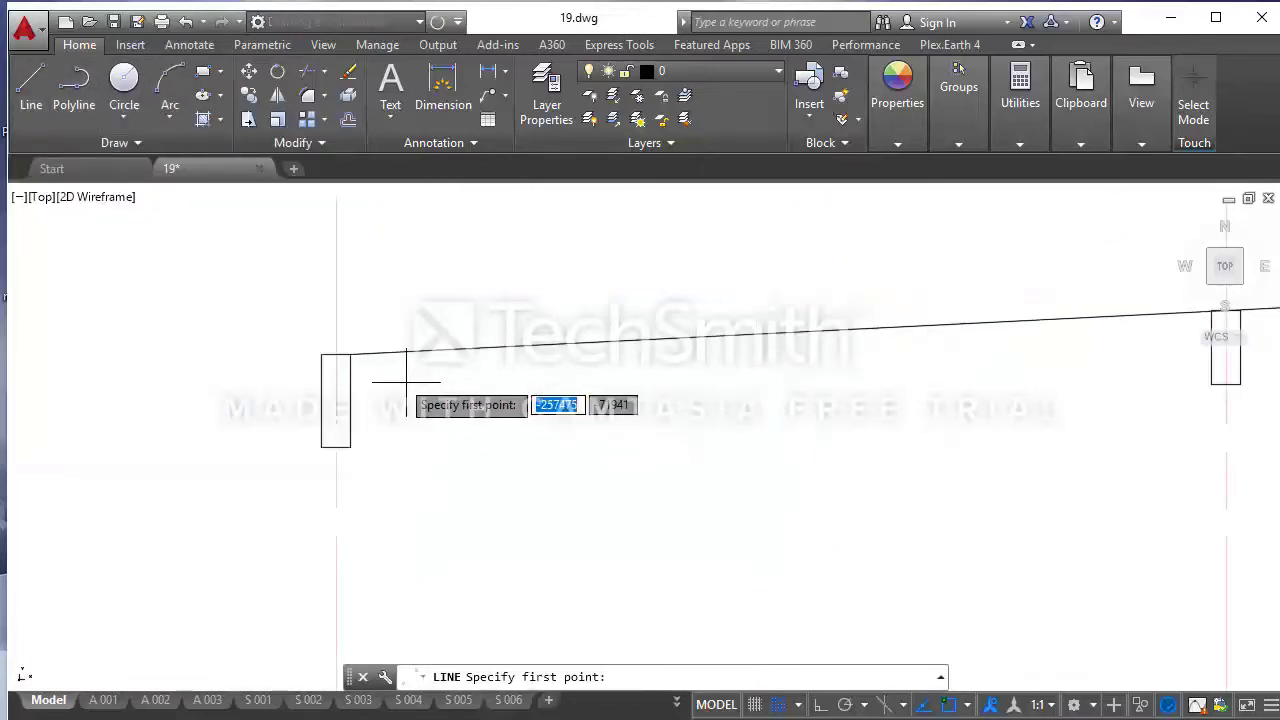
left_click(349, 355)
scroll(340, 356, "down", 2)
scroll(869, 328, "up", 3)
scroll(920, 342, "up", 2)
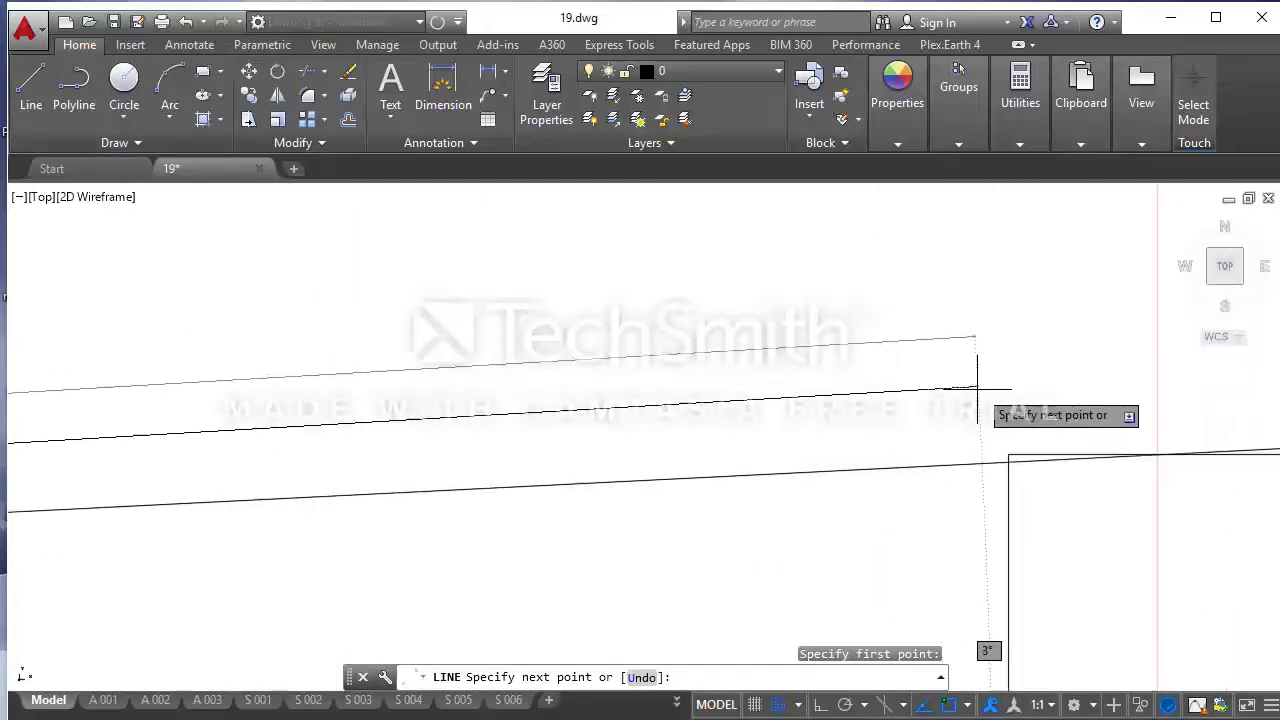
left_click(1008, 452)
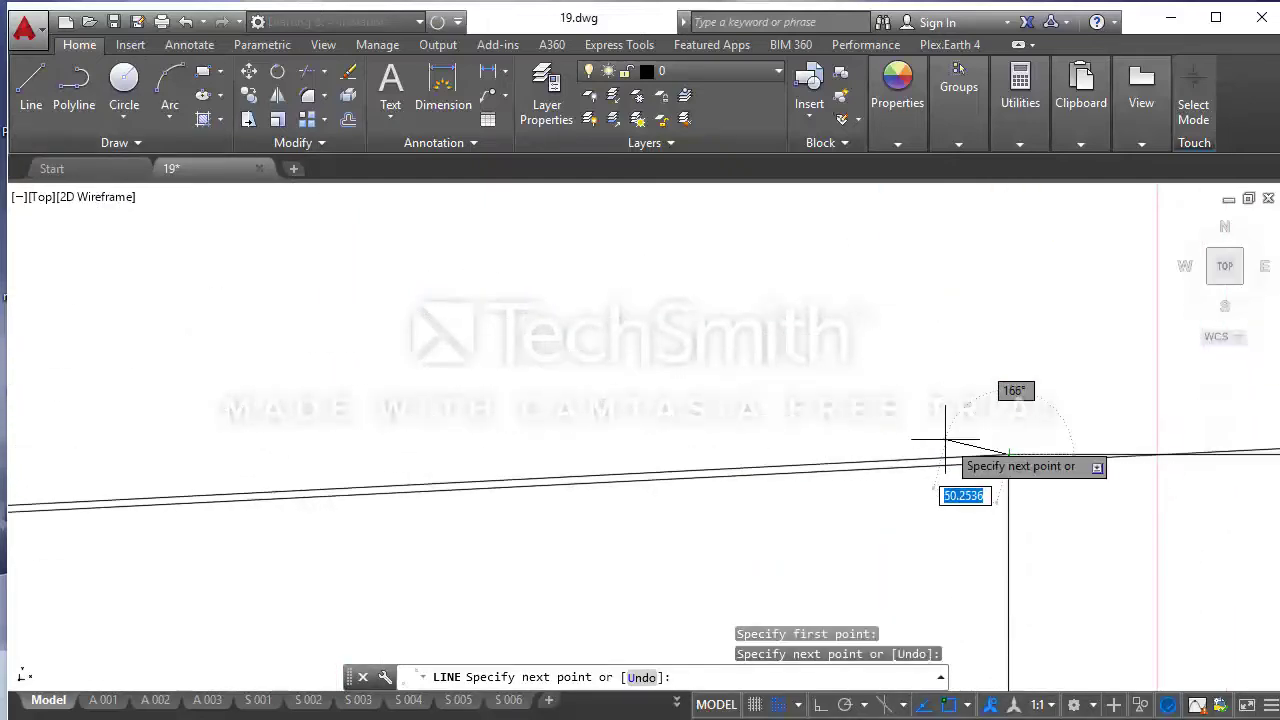
key("Escape")
key("Escape")
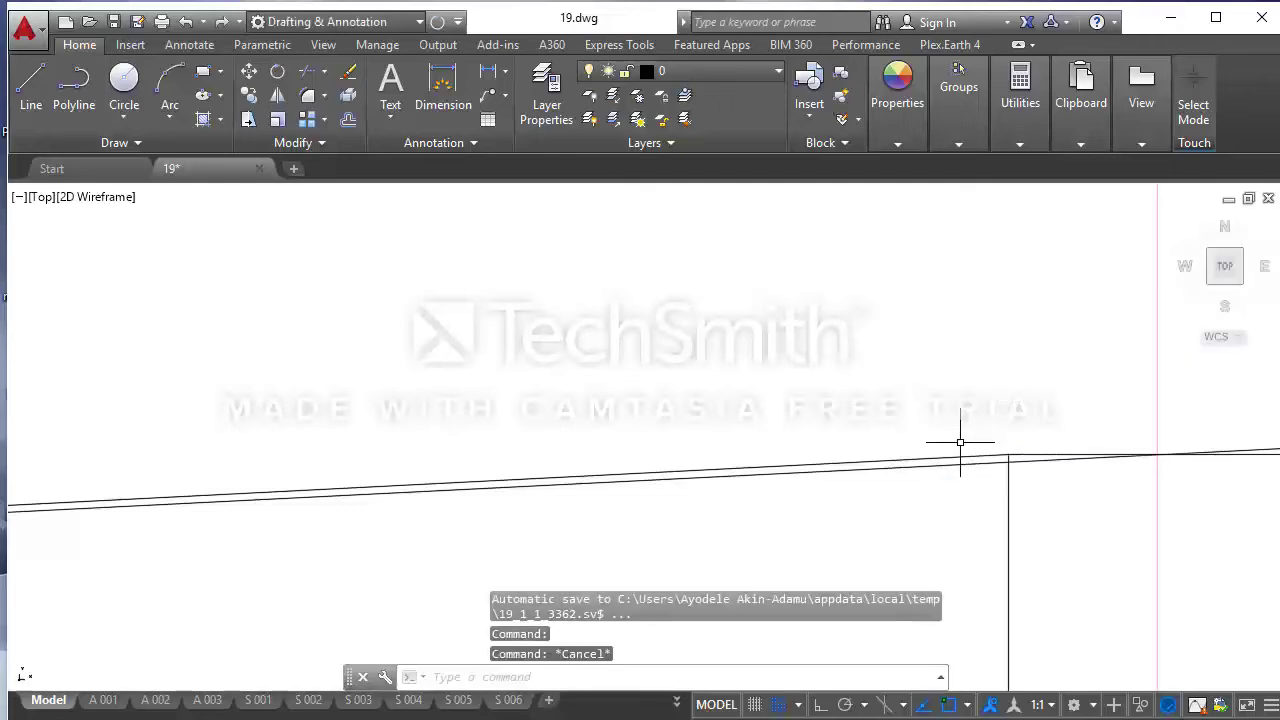
- Select the long sloped beam line and bring up the Measure utilities
left_click(986, 457)
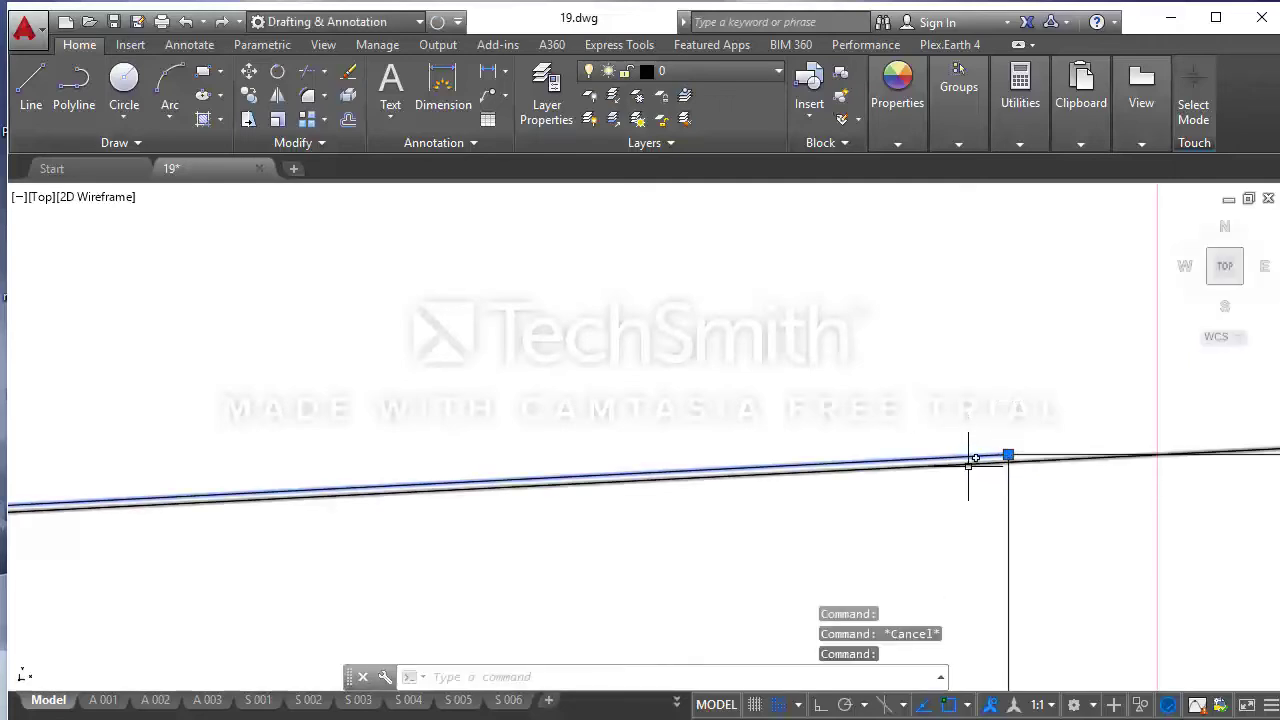
scroll(975, 458, "up", 1)
scroll(984, 453, "up", 1)
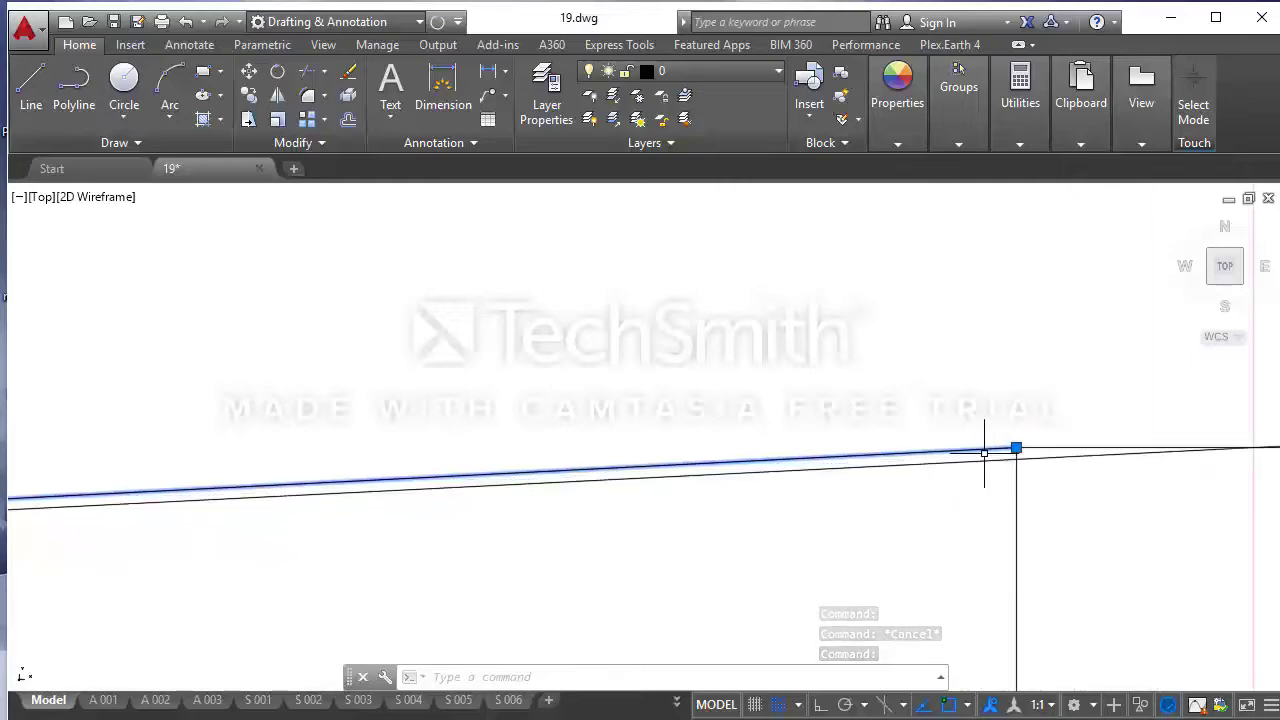
scroll(1012, 460, "up", 1)
left_click(1020, 100)
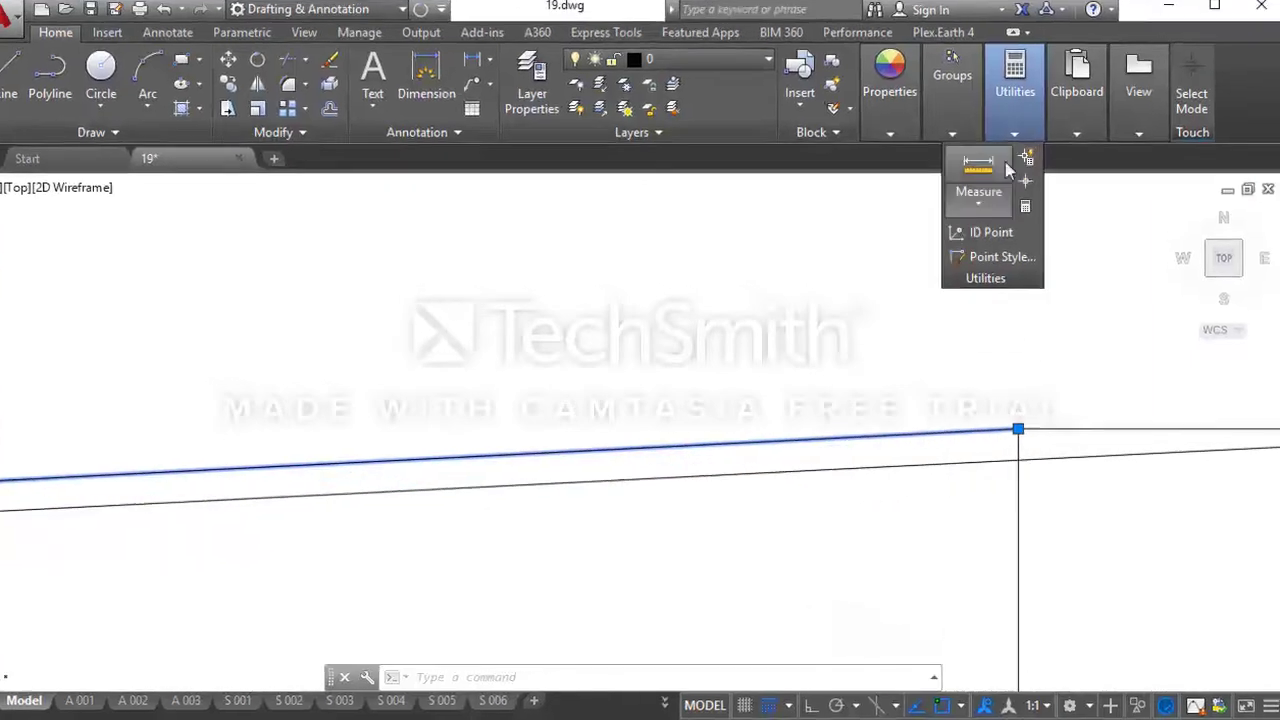
- Measure the 5.75 distance between the two near-parallel lines at the column
left_click(985, 170)
left_click(906, 326)
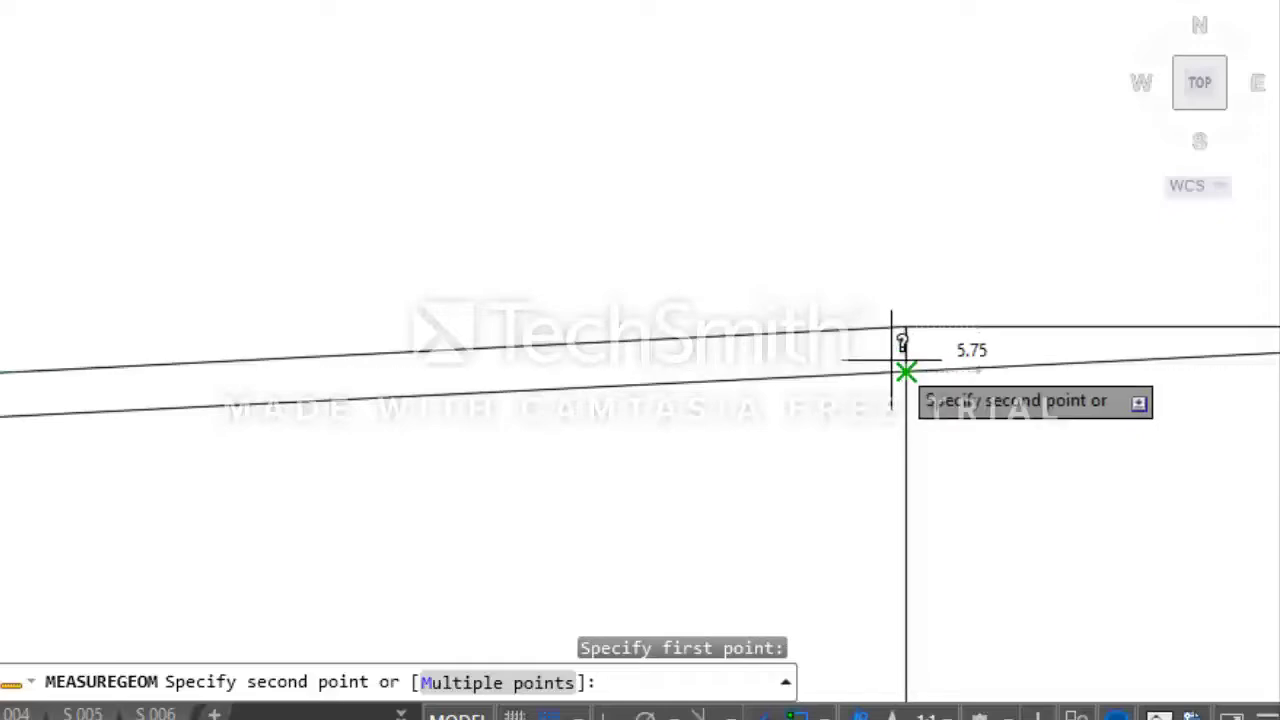
key("Escape")
scroll(830, 355, "down", 2)
scroll(795, 357, "down", 1)
scroll(800, 366, "down", 1)
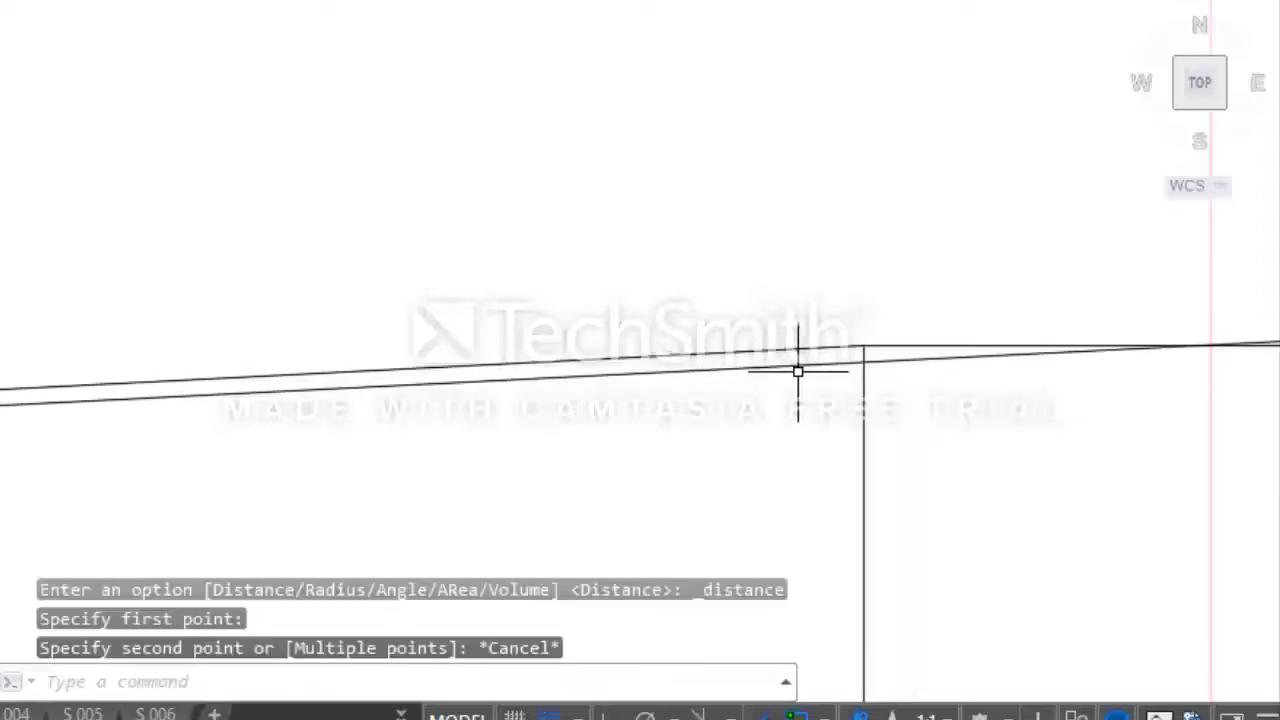
scroll(594, 323, "down", 2)
scroll(555, 320, "down", 2)
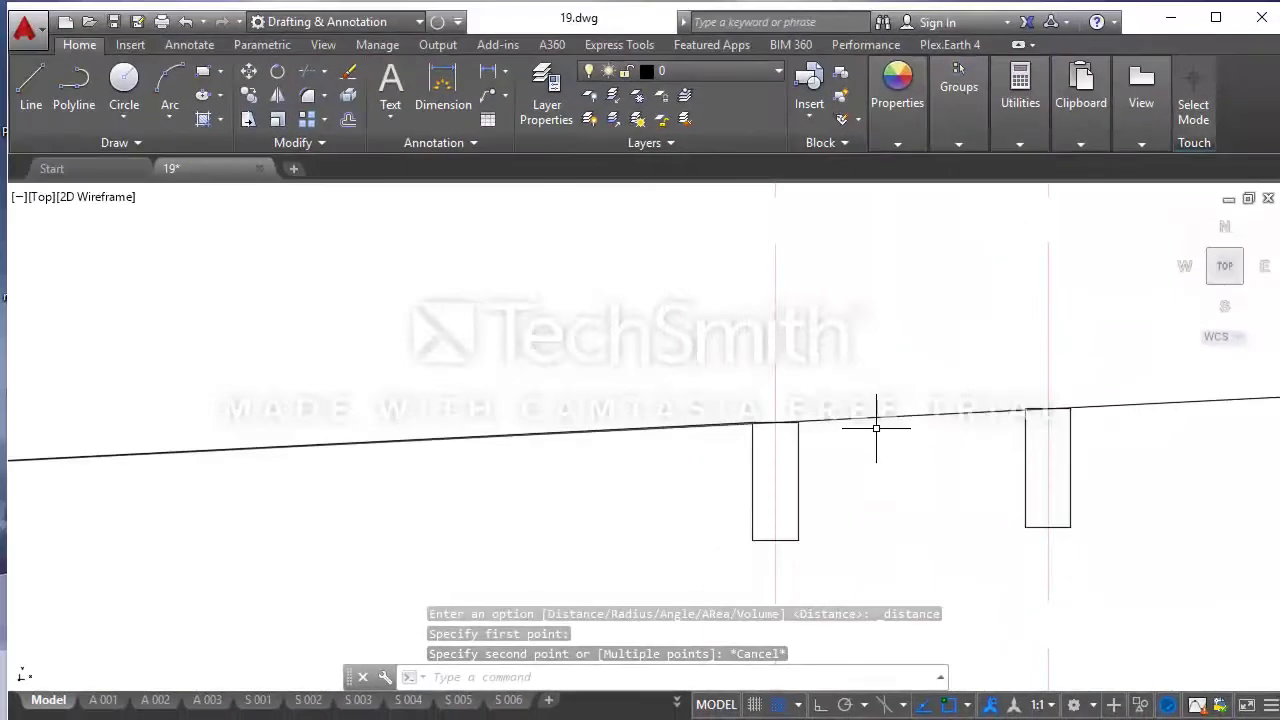
scroll(874, 429, "down", 3)
scroll(760, 427, "down", 3)
scroll(735, 424, "down", 2)
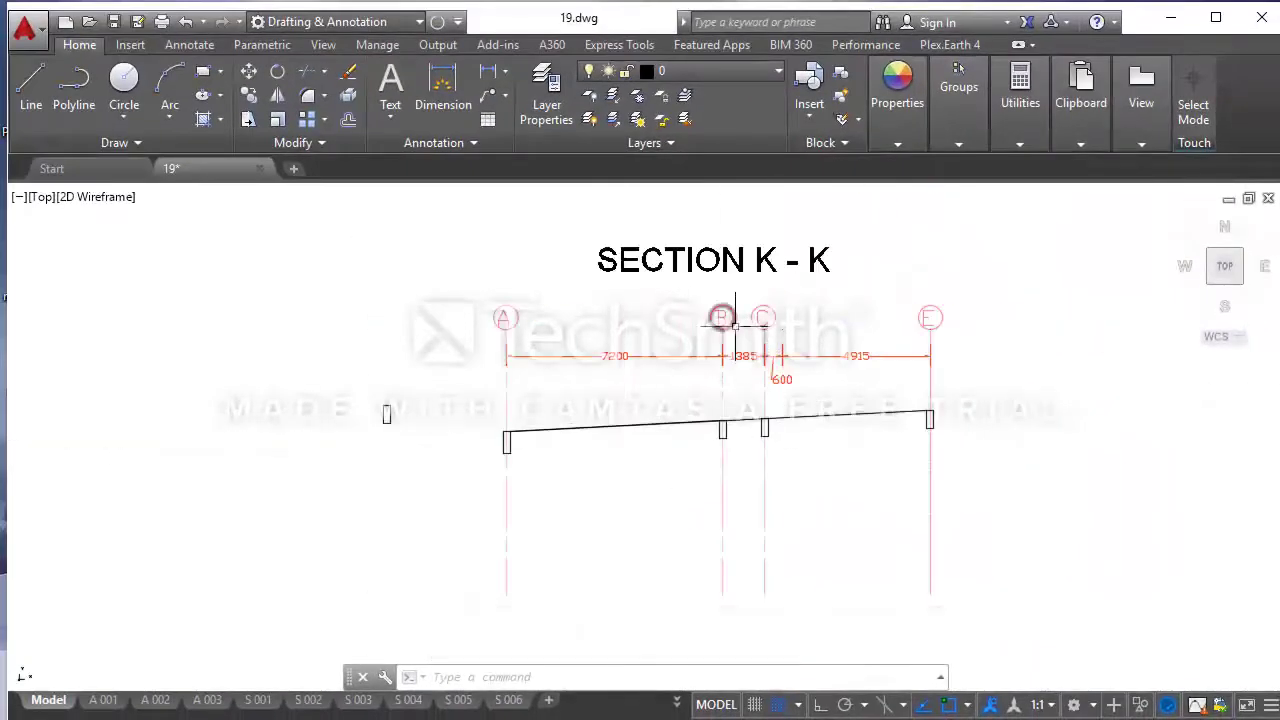
scroll(735, 322, "up", 4)
- Draw a new beam line joining the first pair of column top corners
left_click(31, 88)
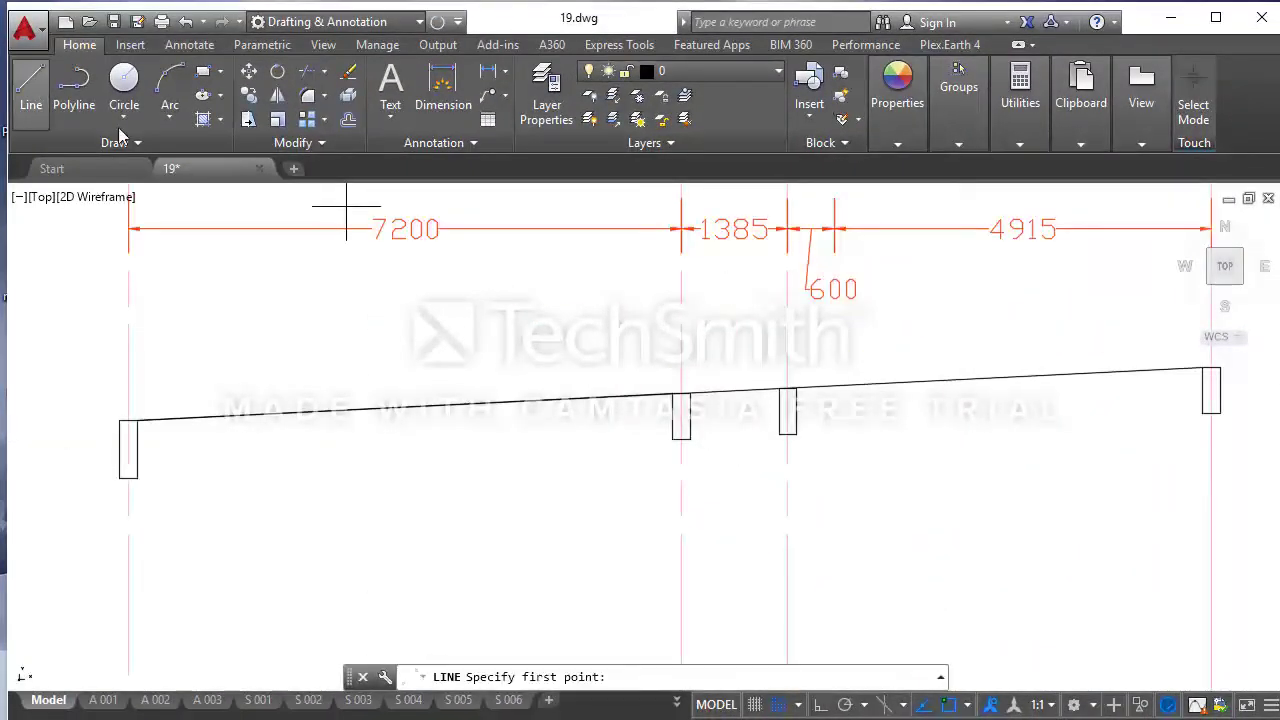
scroll(677, 371, "up", 2)
scroll(734, 508, "up", 2)
scroll(717, 494, "up", 2)
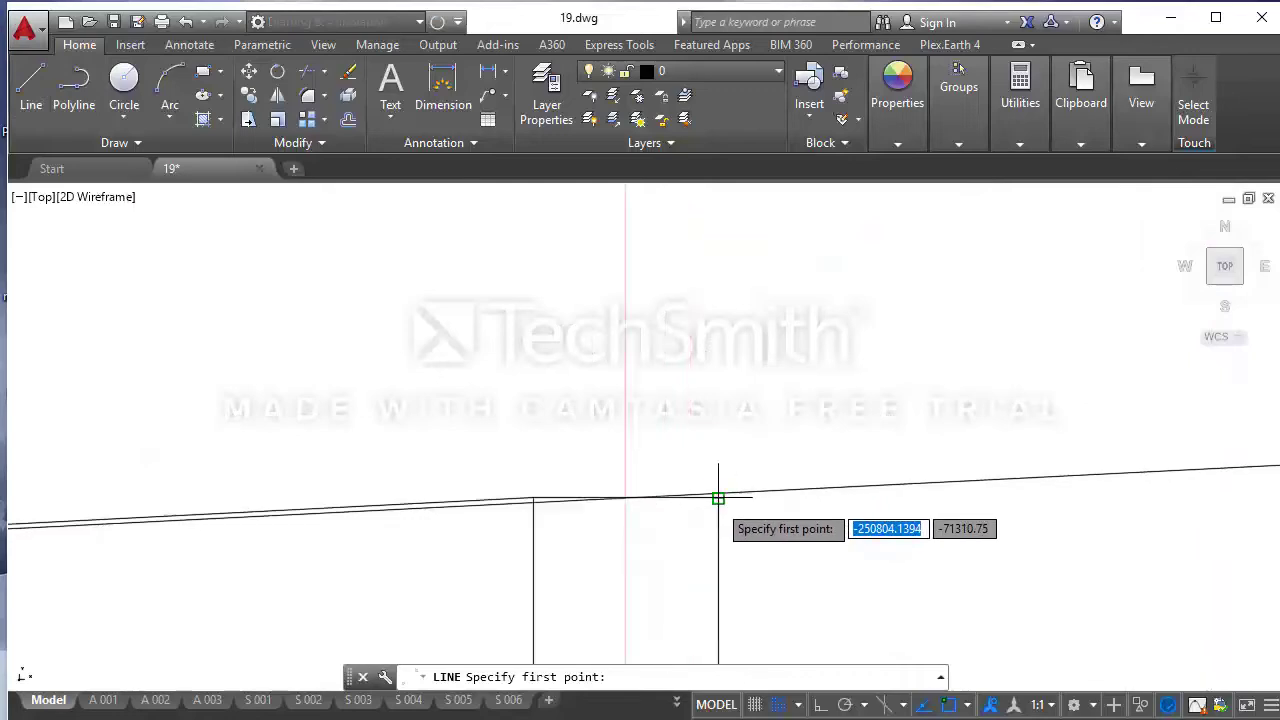
left_click(718, 498)
scroll(571, 457, "up", 4)
scroll(986, 491, "up", 3)
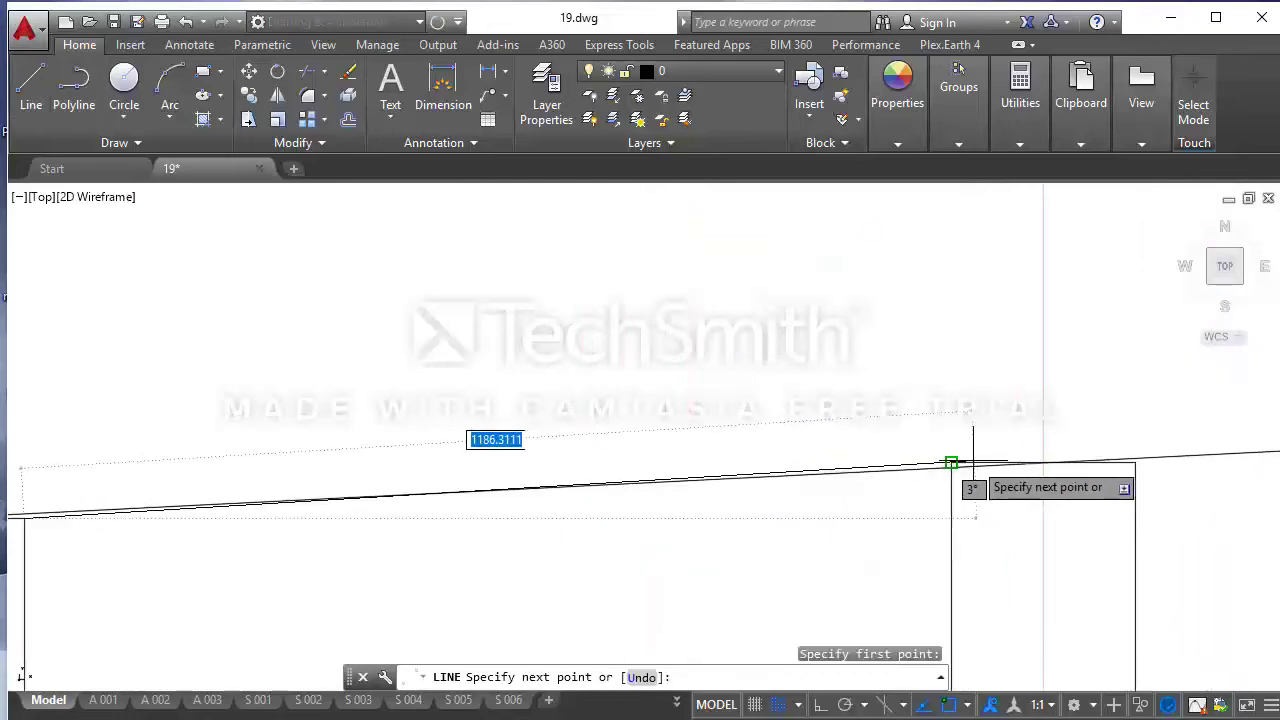
left_click(951, 463)
key("Return")
scroll(463, 414, "down", 3)
scroll(463, 414, "down", 4)
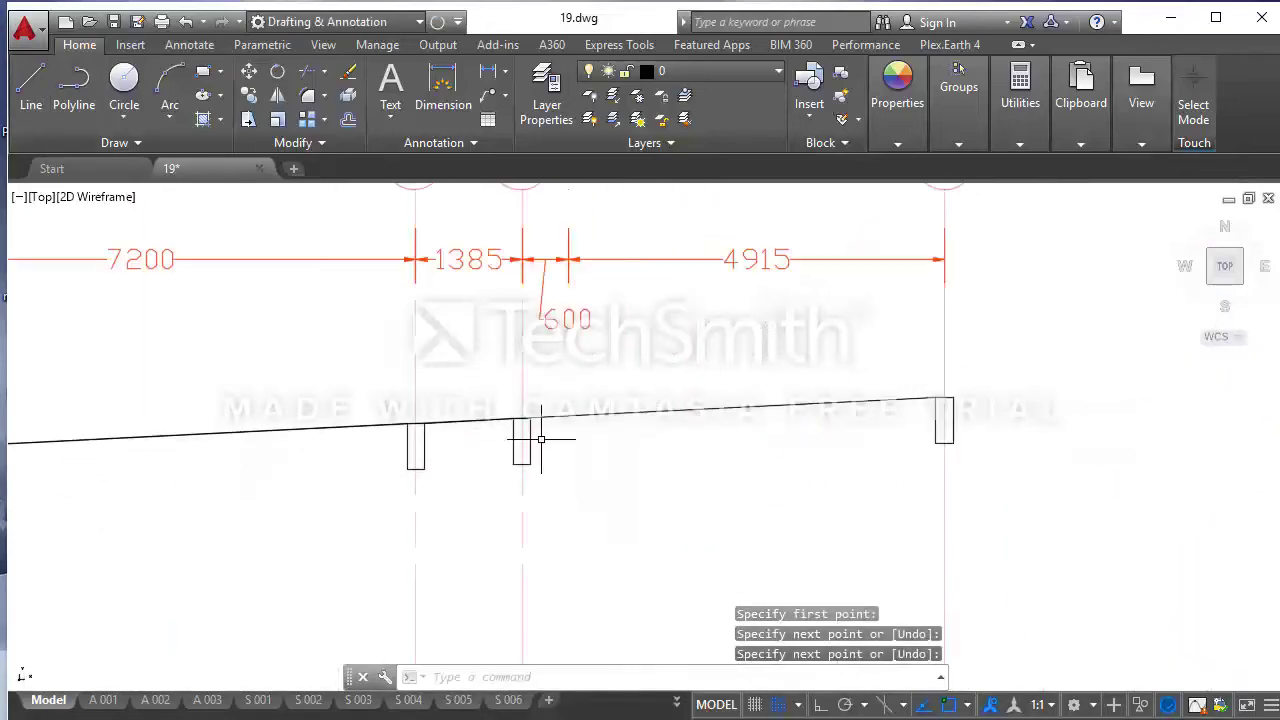
- Draw a second beam line between the next pair of column corners
key("Return")
scroll(500, 425, "up", 4)
left_click(495, 382)
scroll(495, 382, "up", 3)
key("Escape")
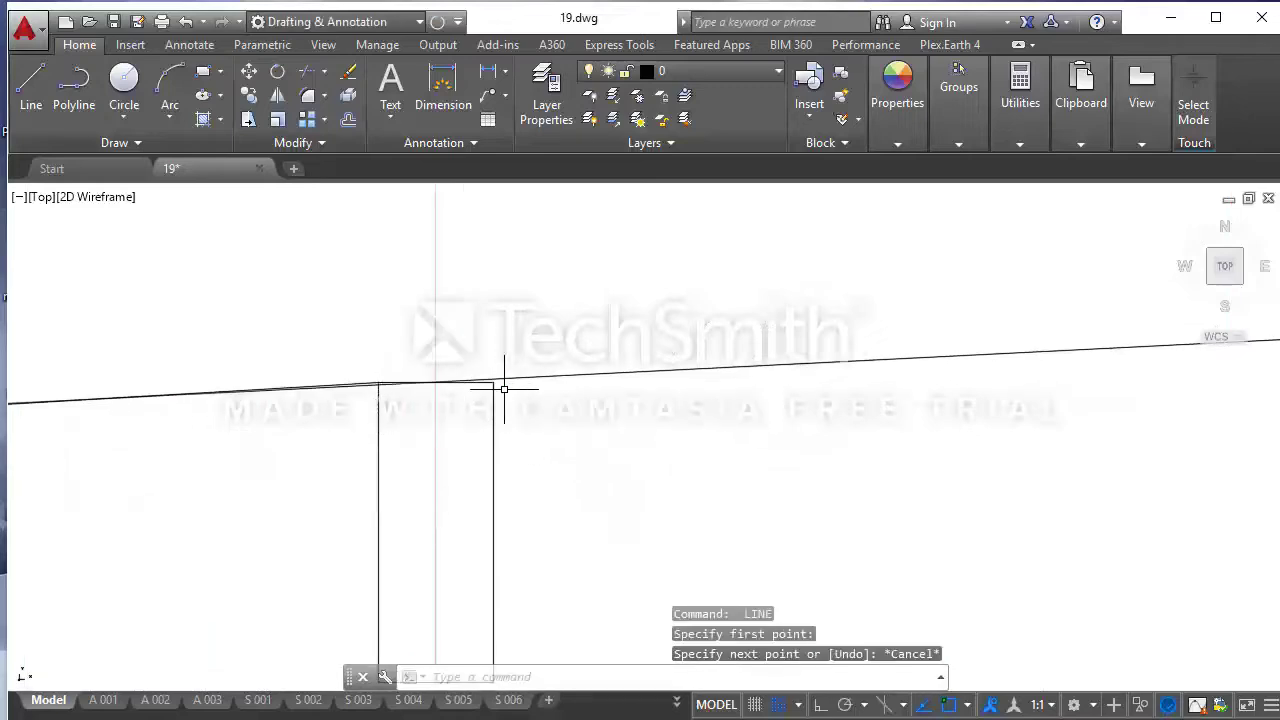
key("Return")
left_click(493, 381)
scroll(420, 350, "down", 3)
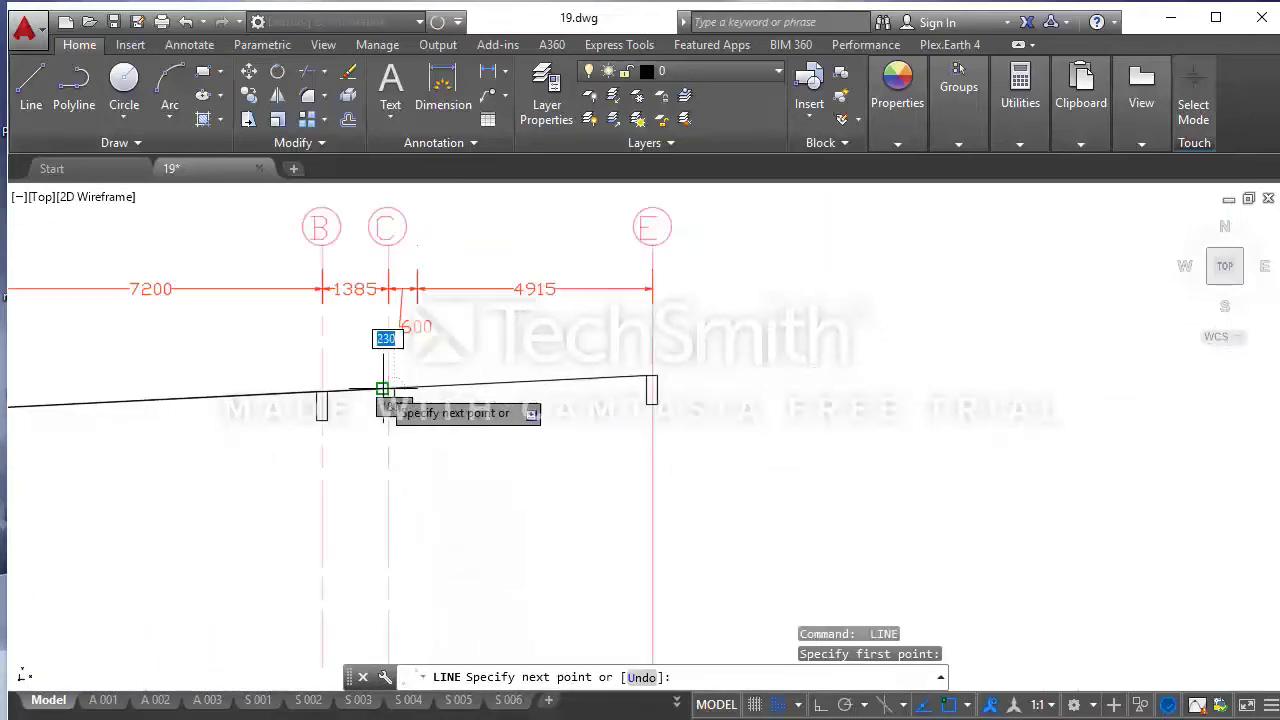
scroll(680, 390, "up", 3)
scroll(690, 375, "up", 4)
left_click(706, 314)
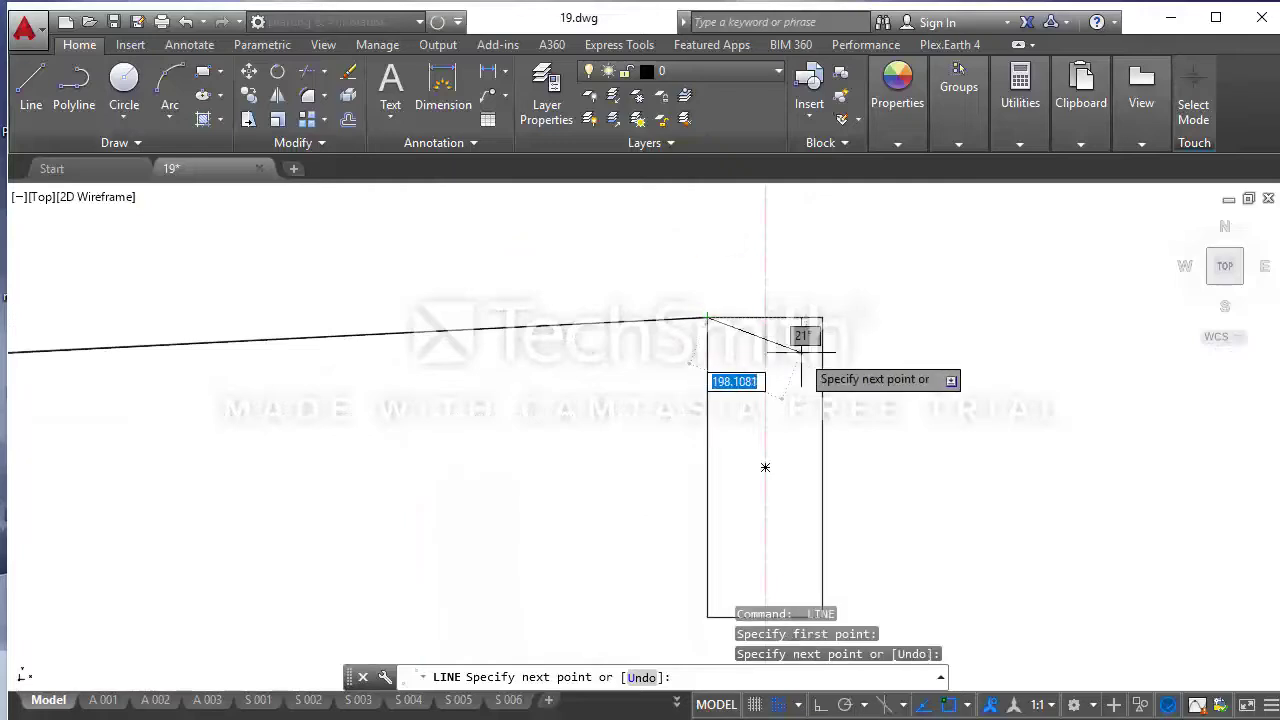
scroll(849, 356, "down", 6)
key("Escape")
- Delete the old duplicate beam line
scroll(836, 356, "down", 3)
scroll(697, 357, "up", 5)
scroll(514, 366, "up", 4)
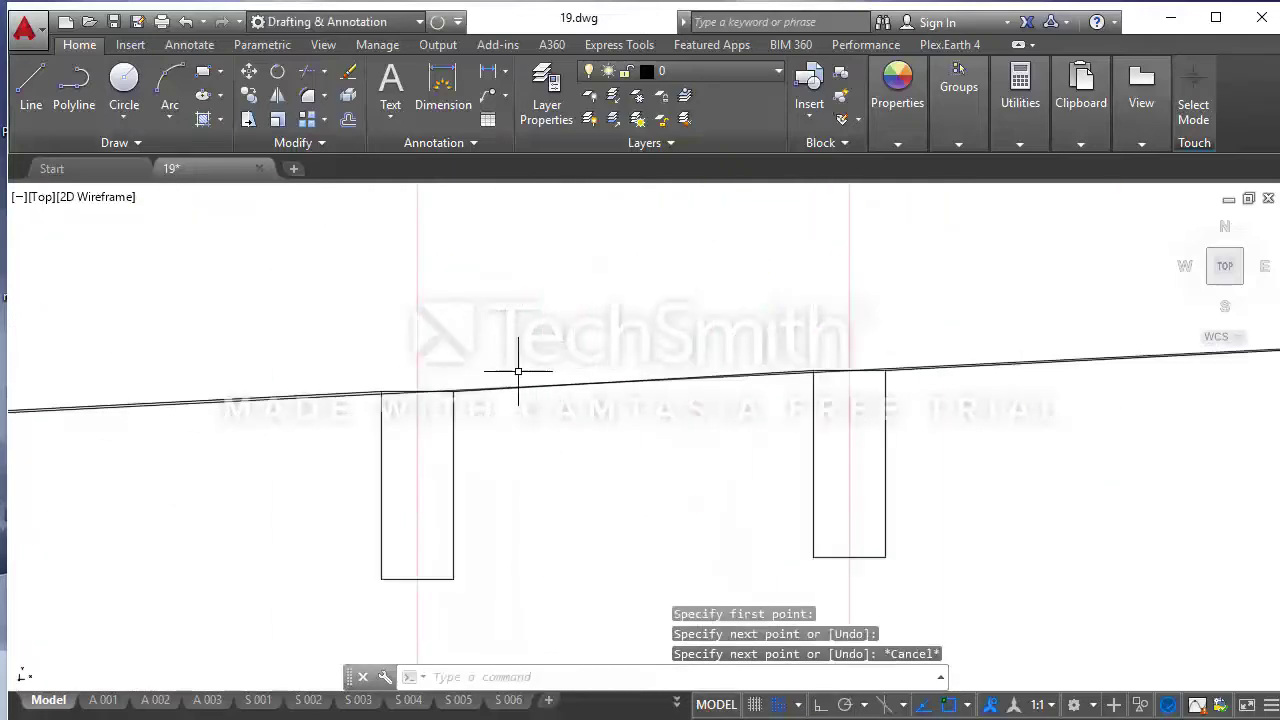
scroll(291, 384, "up", 3)
scroll(317, 380, "up", 3)
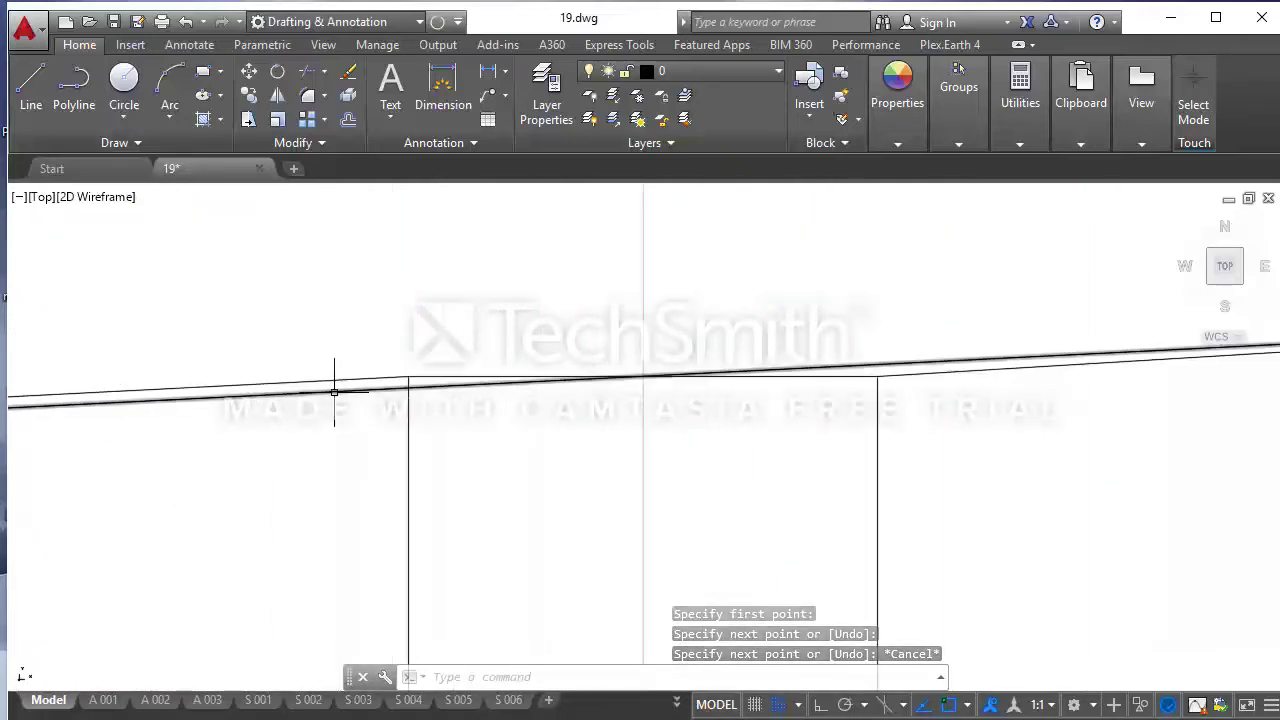
left_click(334, 389)
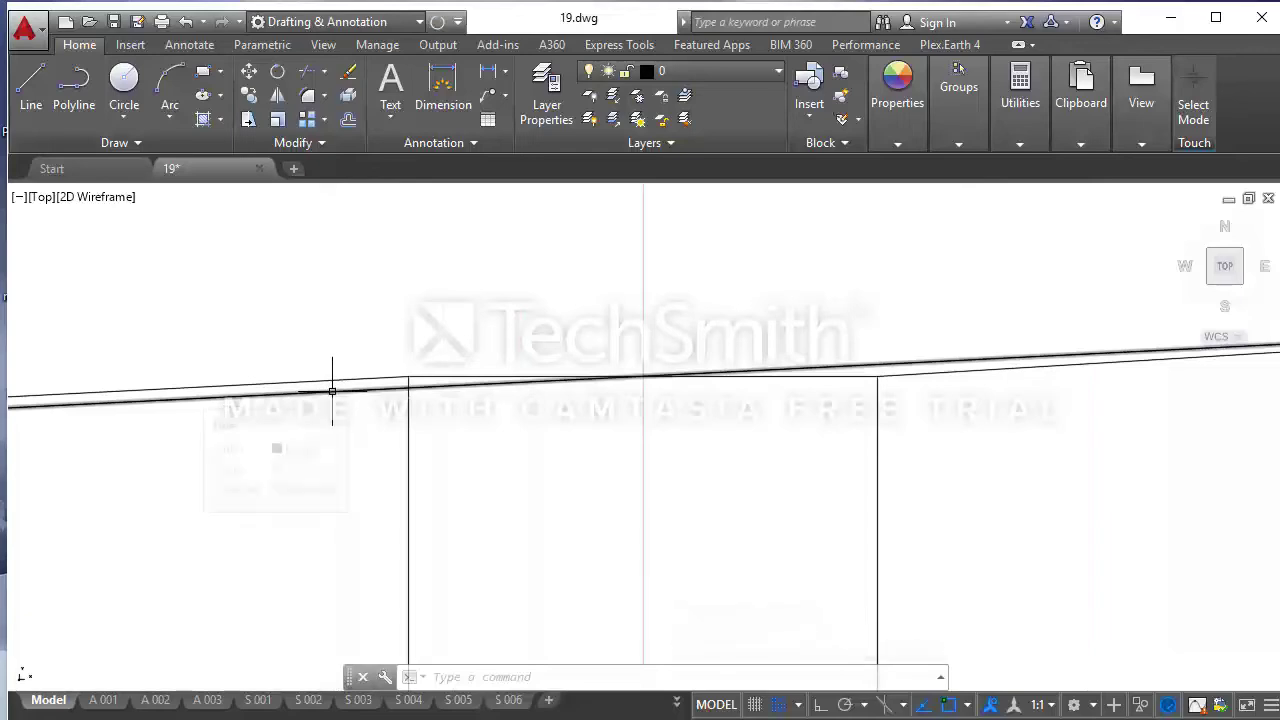
key("Delete")
scroll(406, 375, "down", 3)
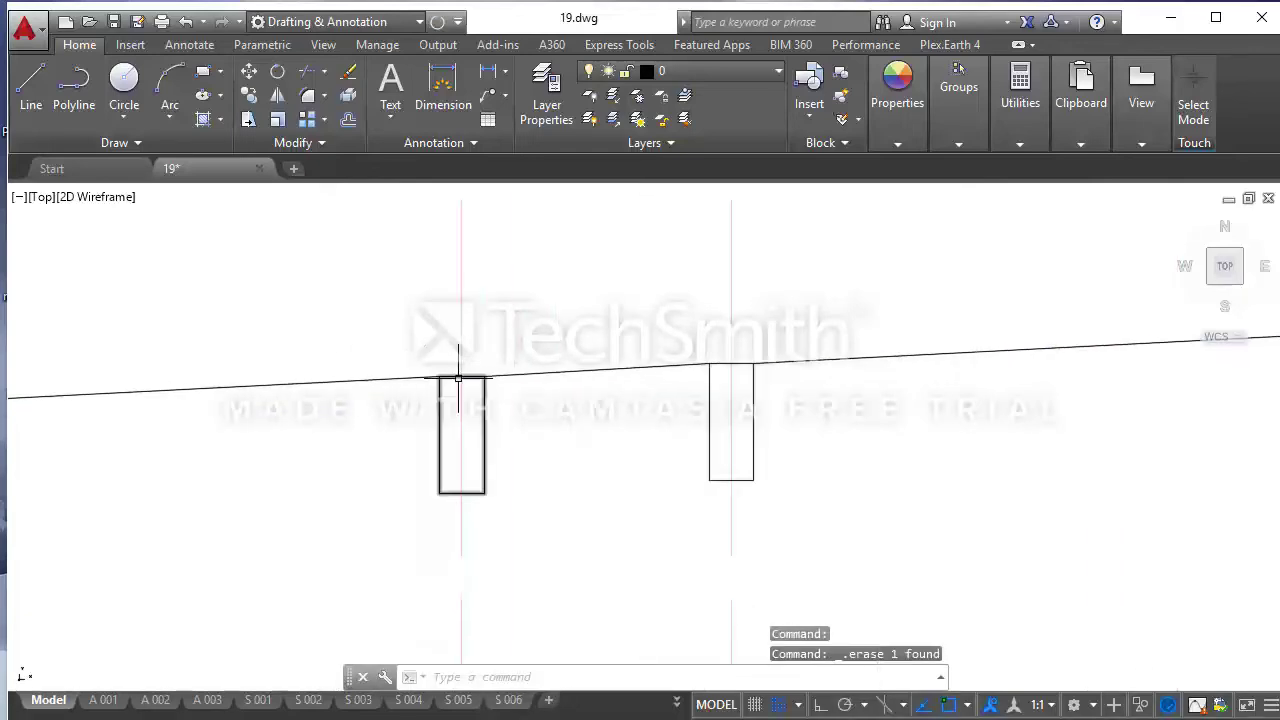
scroll(600, 388, "down", 2)
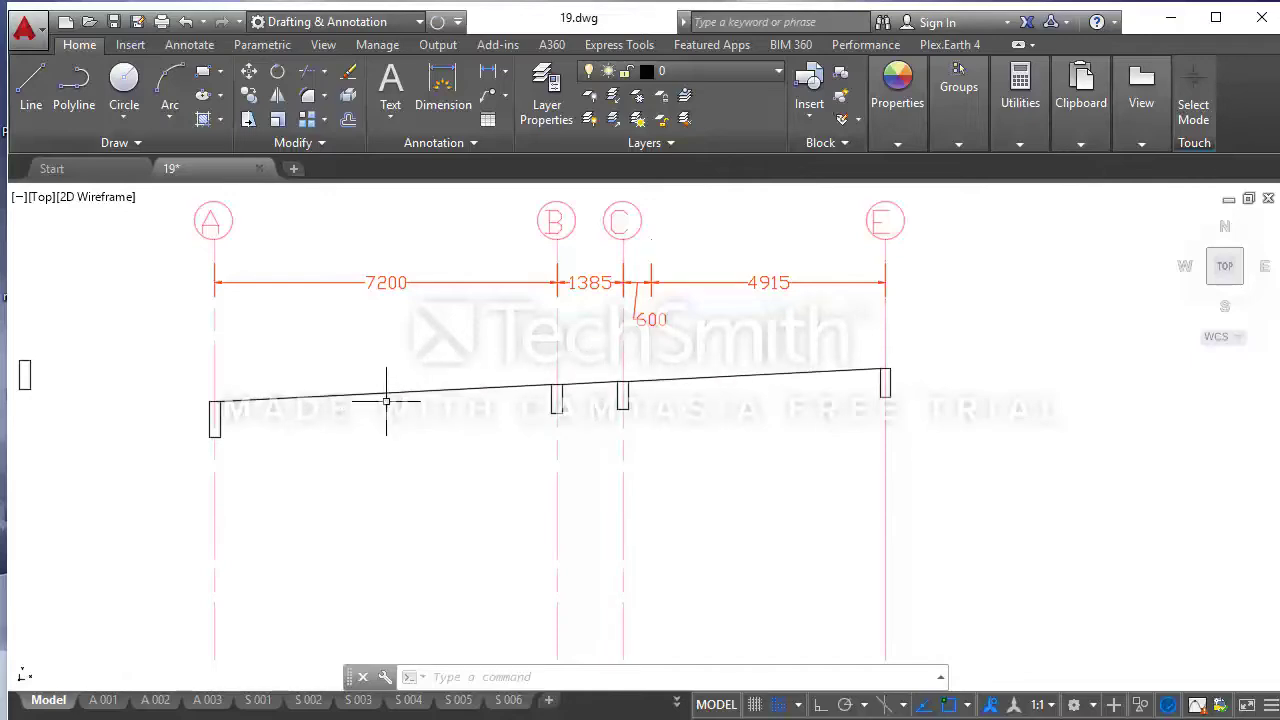
- Offset the A–B beam line 200 below it
left_click(423, 403)
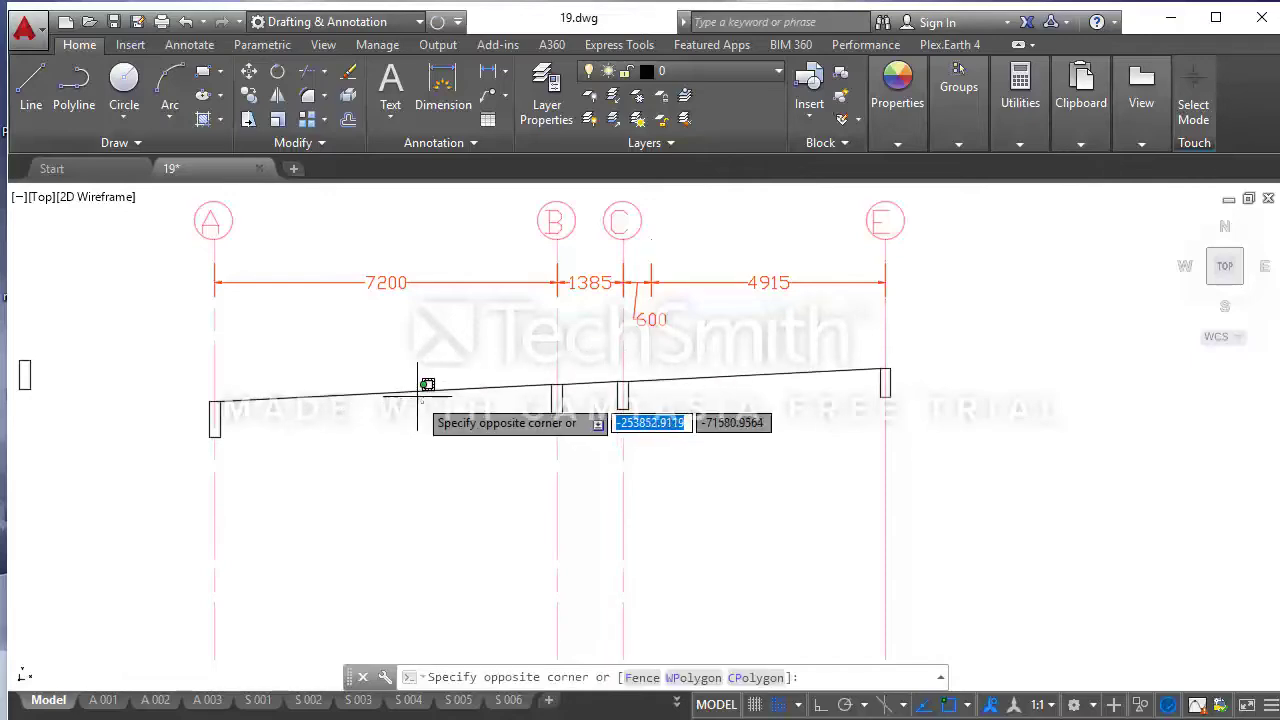
left_click(423, 385)
left_click(348, 121)
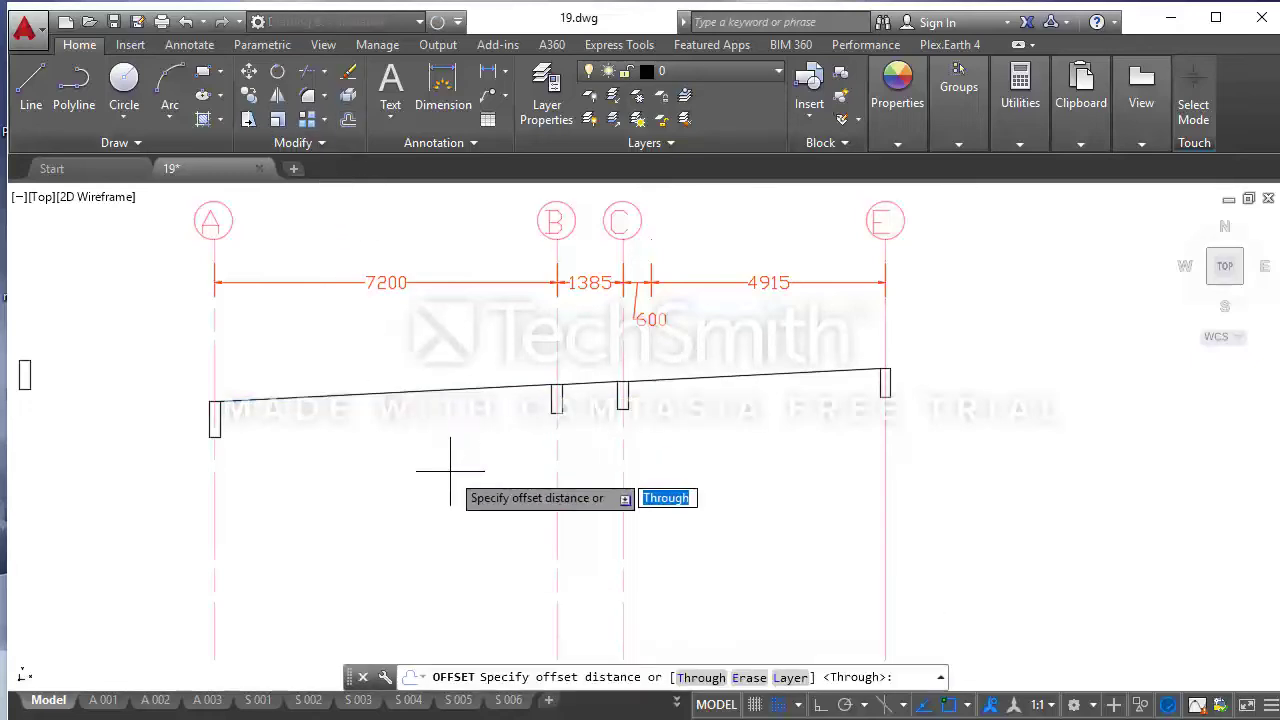
key("Return")
left_click(451, 389)
type("200")
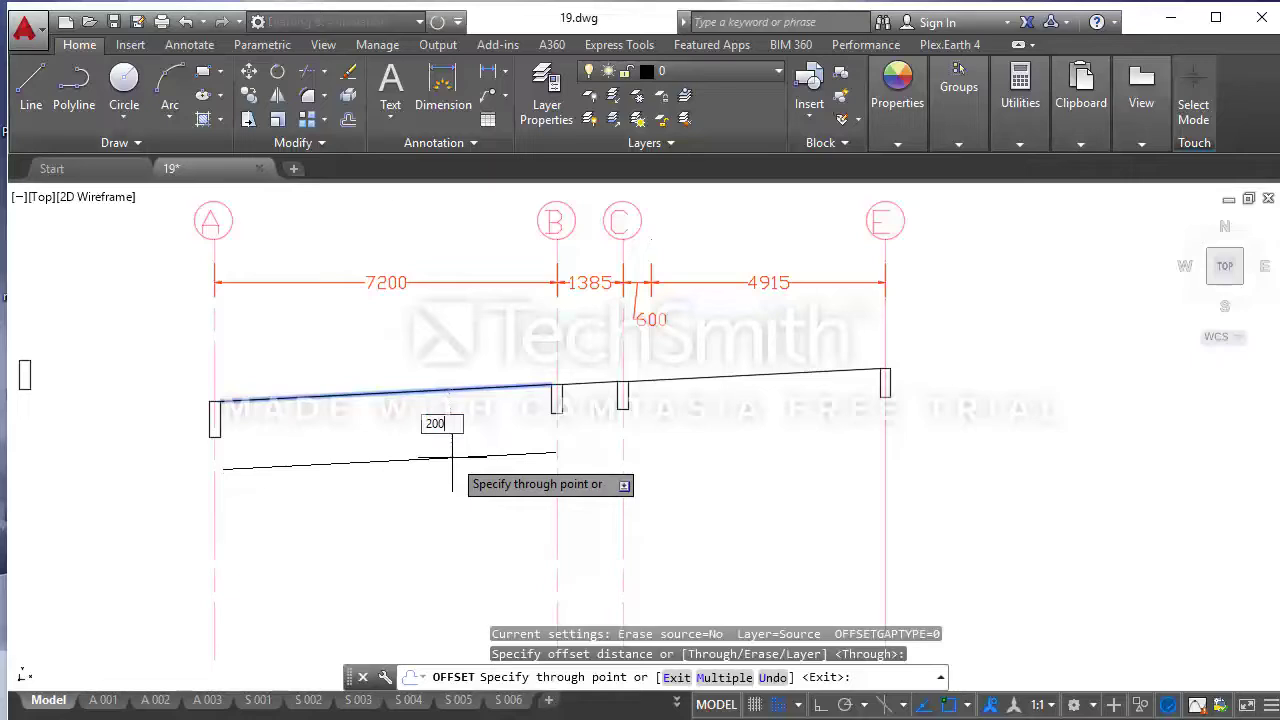
key("Return")
key("Escape")
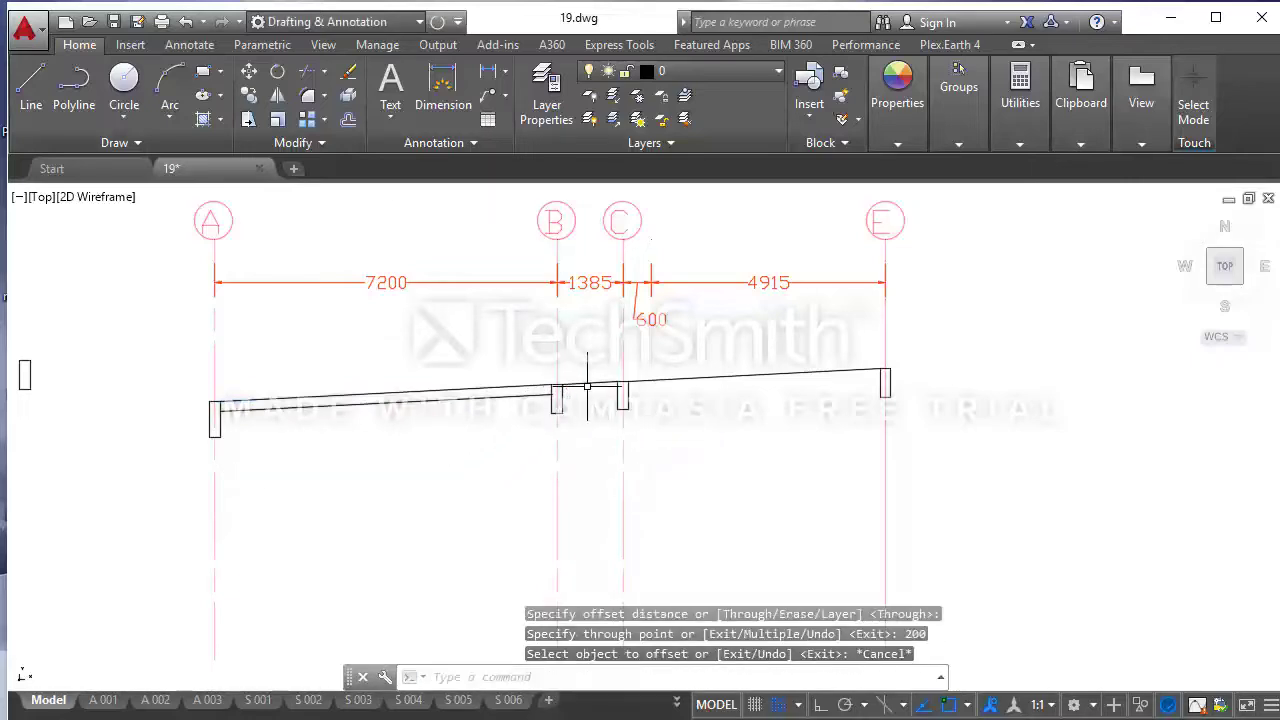
- Offset the B–C and C–E beam lines 200 below them
left_click(589, 384)
type("o")
key("Return")
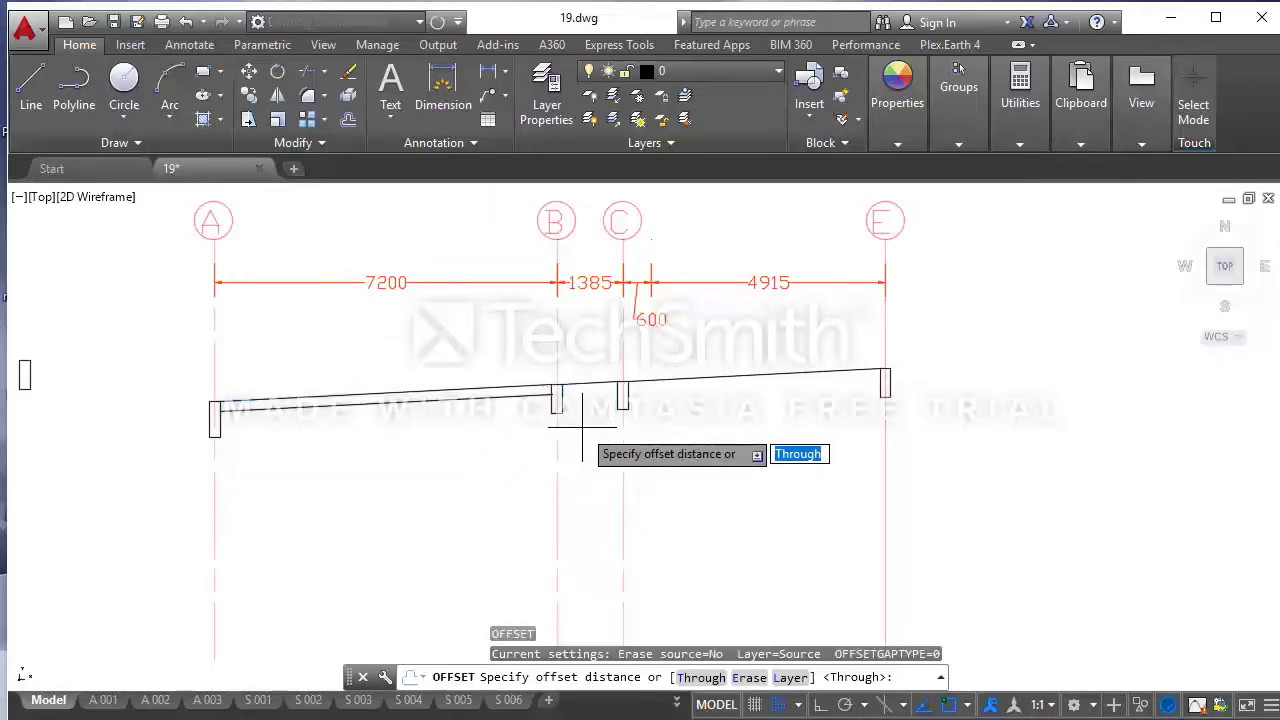
key("Return")
type("200")
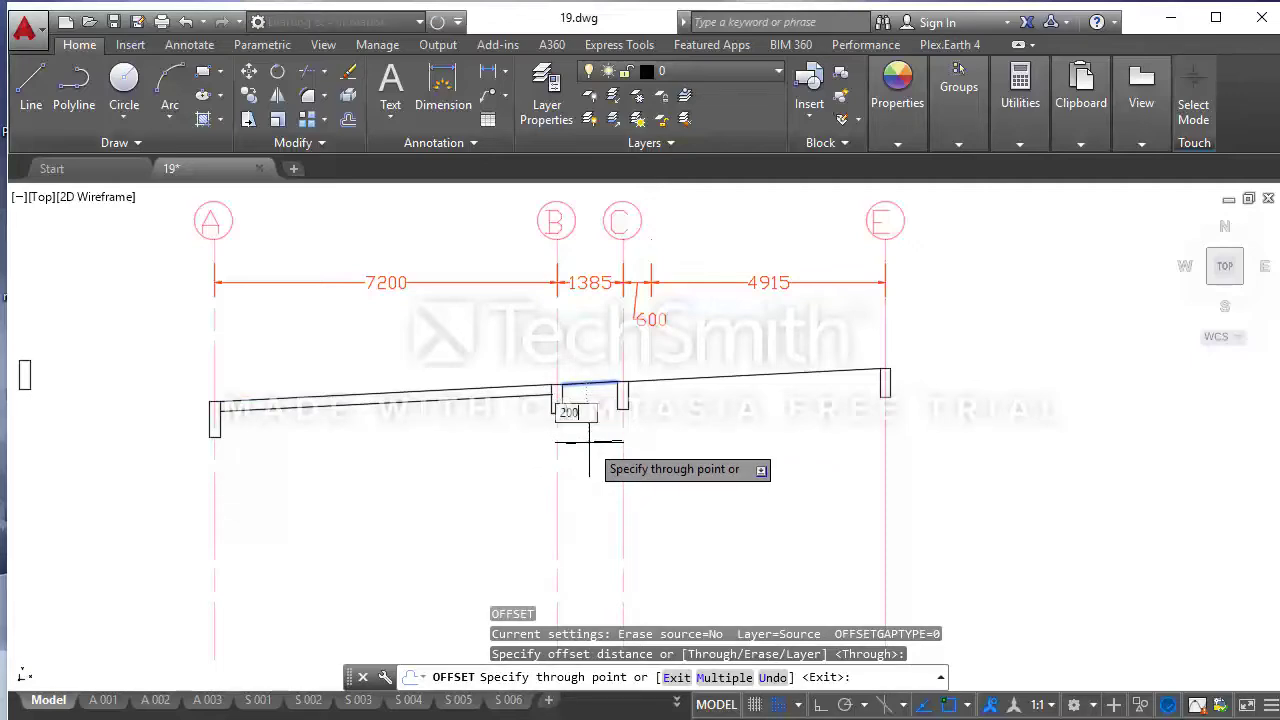
key("Return")
left_click(665, 381)
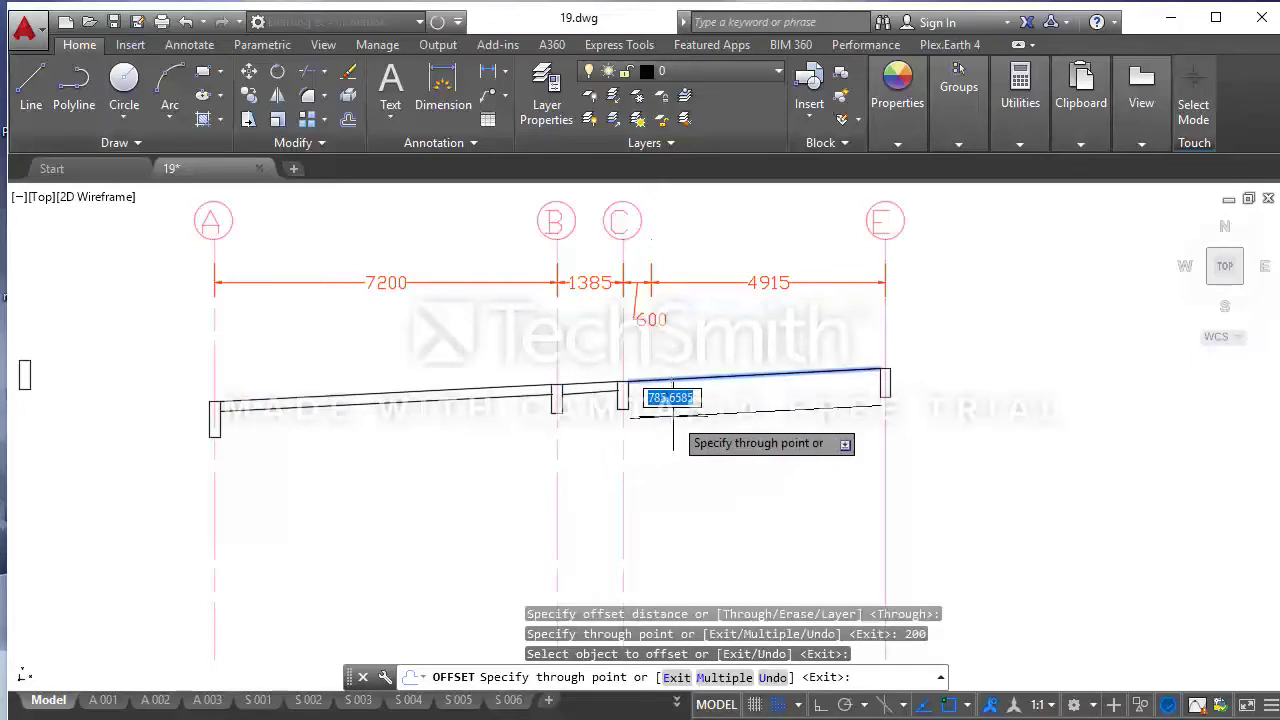
type("200")
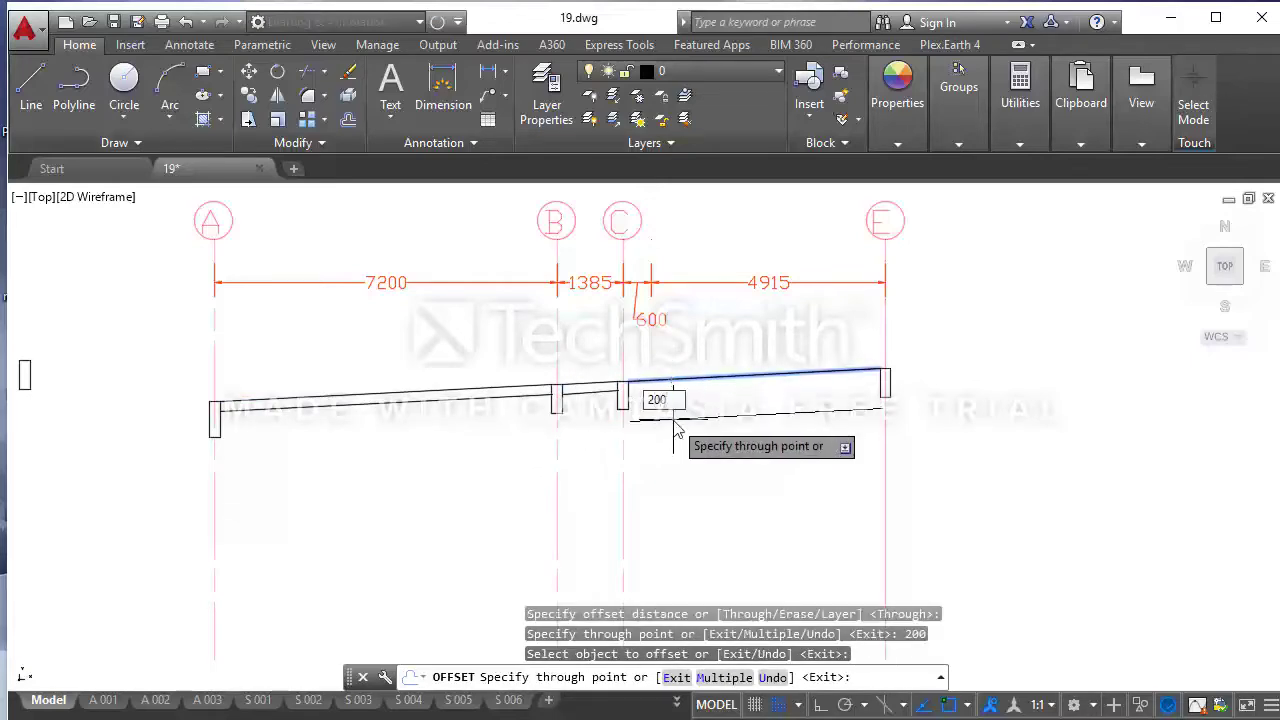
key("Return")
key("Escape")
scroll(210, 410, "up", 2)
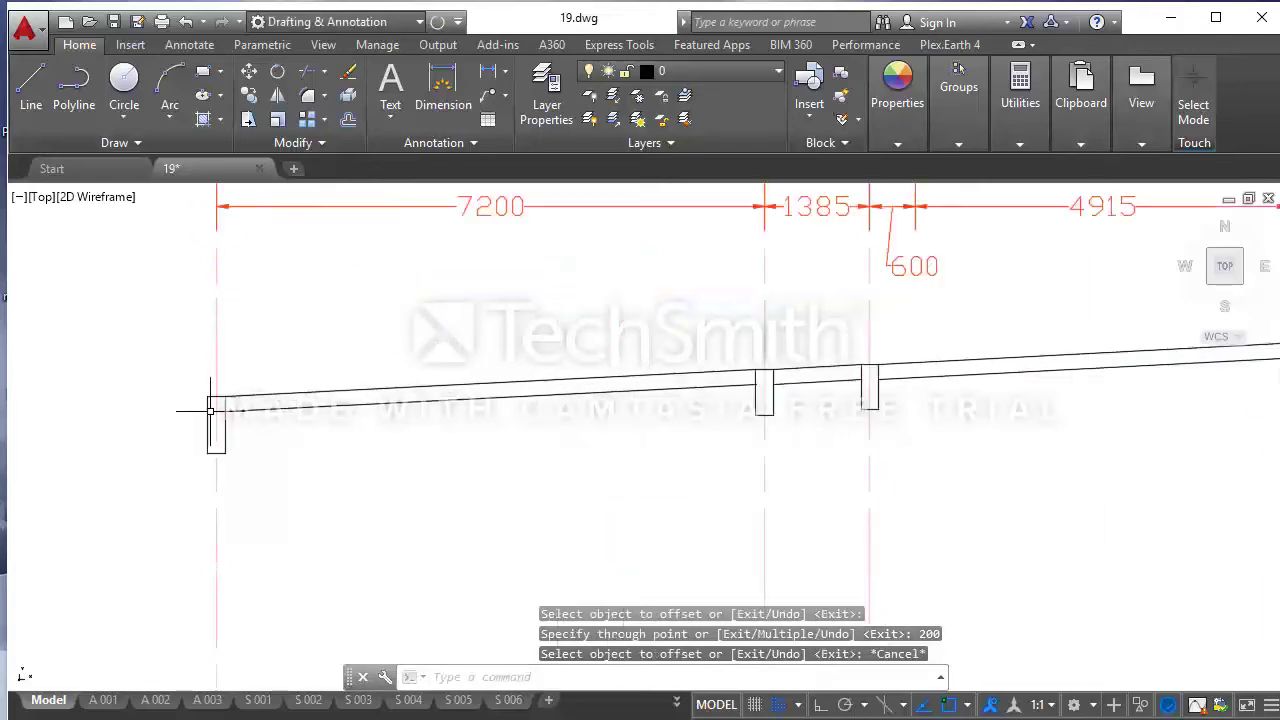
scroll(210, 410, "up", 3)
scroll(243, 409, "up", 2)
scroll(206, 400, "up", 1)
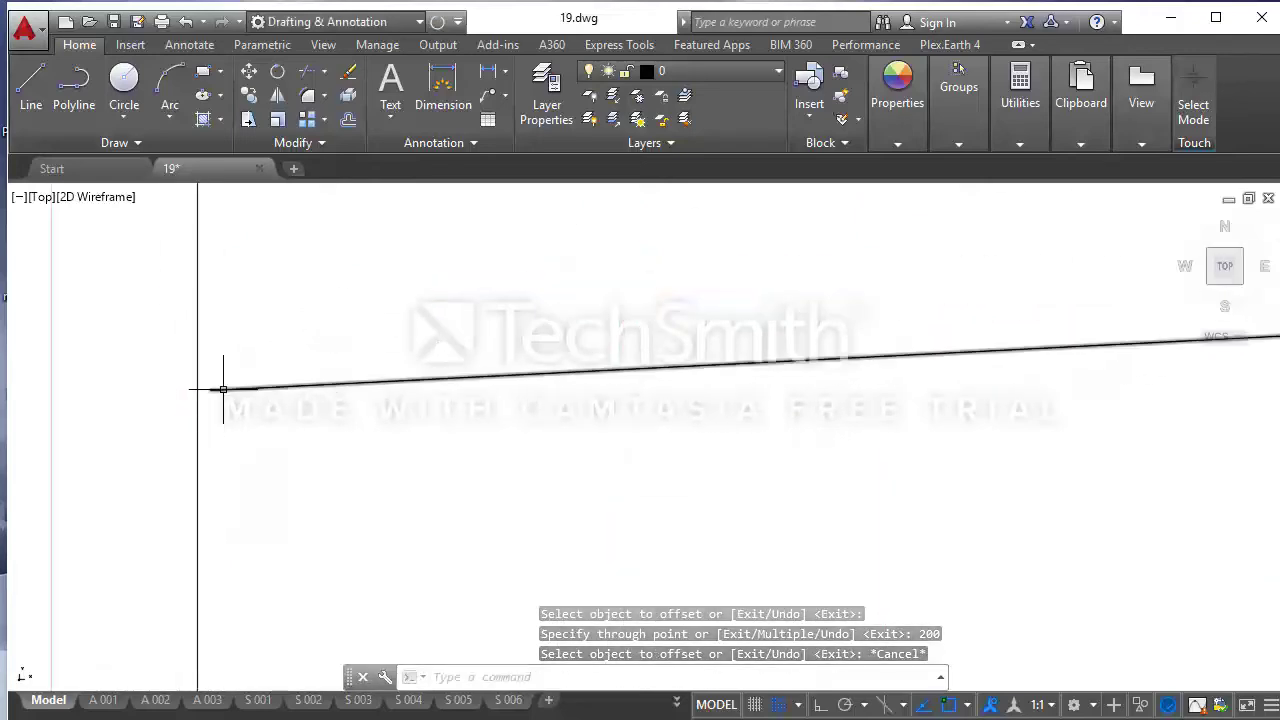
scroll(209, 386, "down", 1)
scroll(180, 394, "down", 1)
scroll(176, 394, "down", 2)
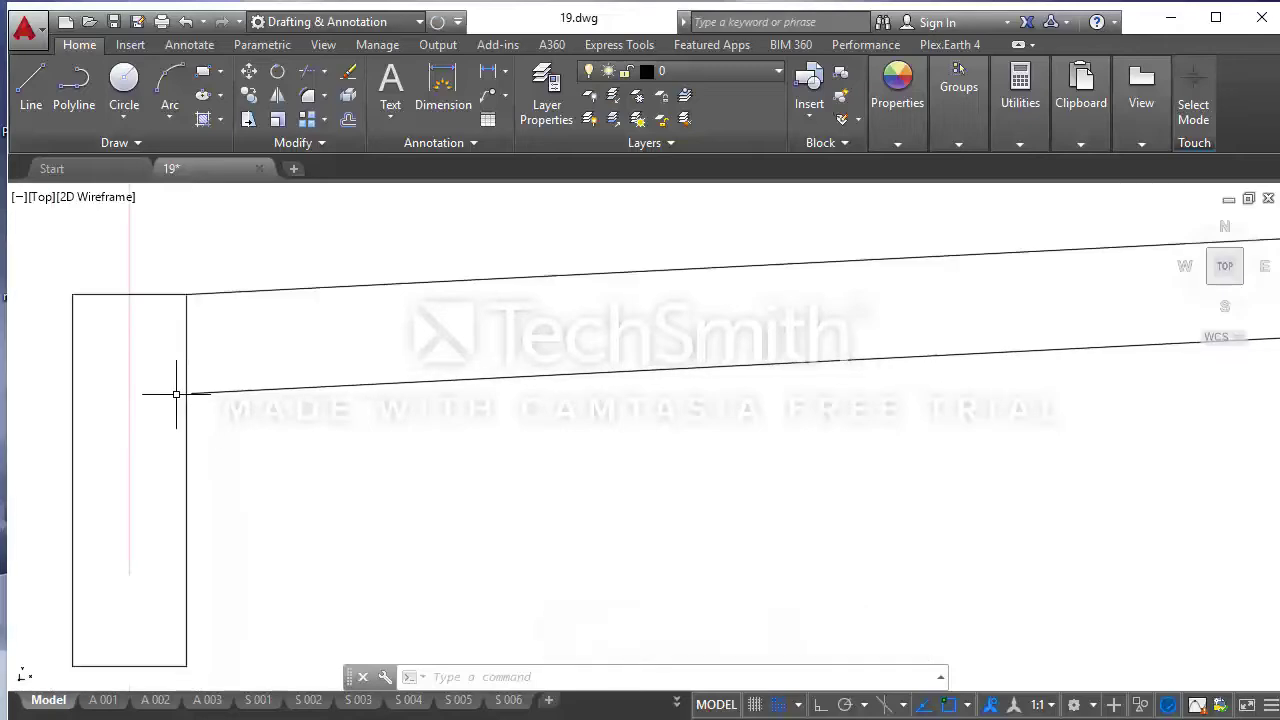
scroll(176, 394, "down", 2)
scroll(790, 385, "down", 3)
scroll(790, 390, "up", 3)
scroll(785, 394, "up", 5)
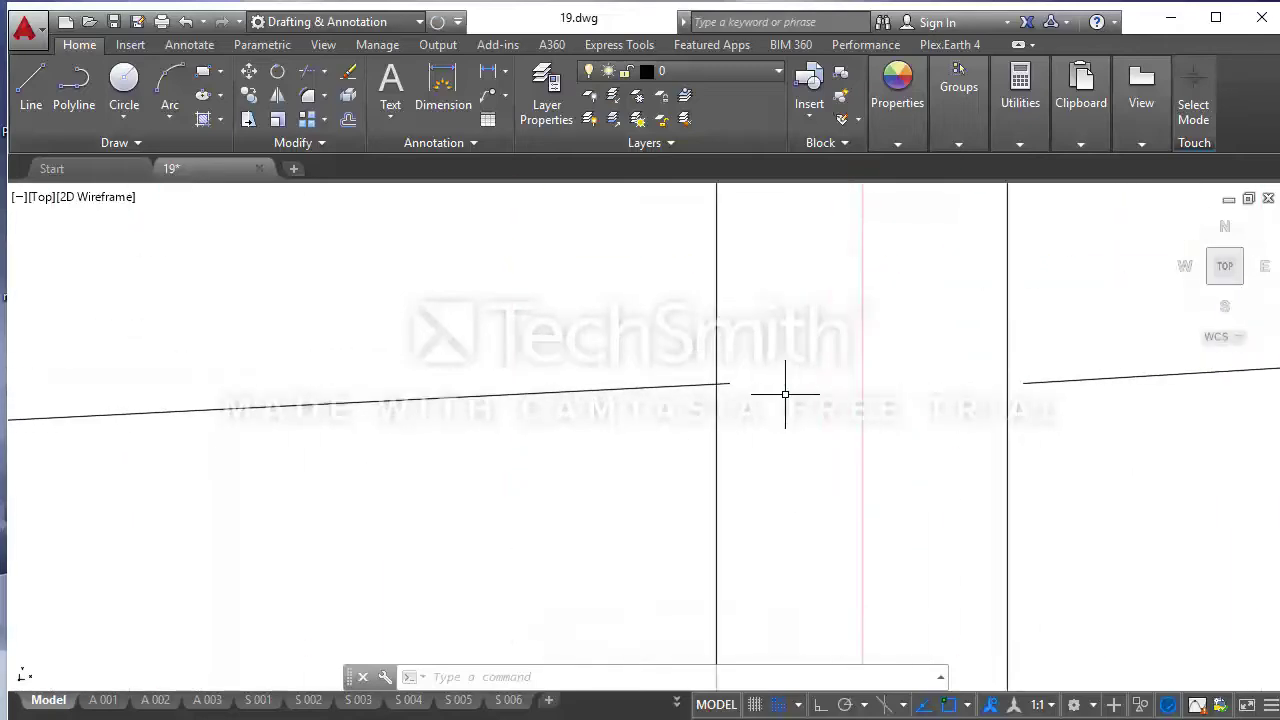
scroll(817, 386, "down", 3)
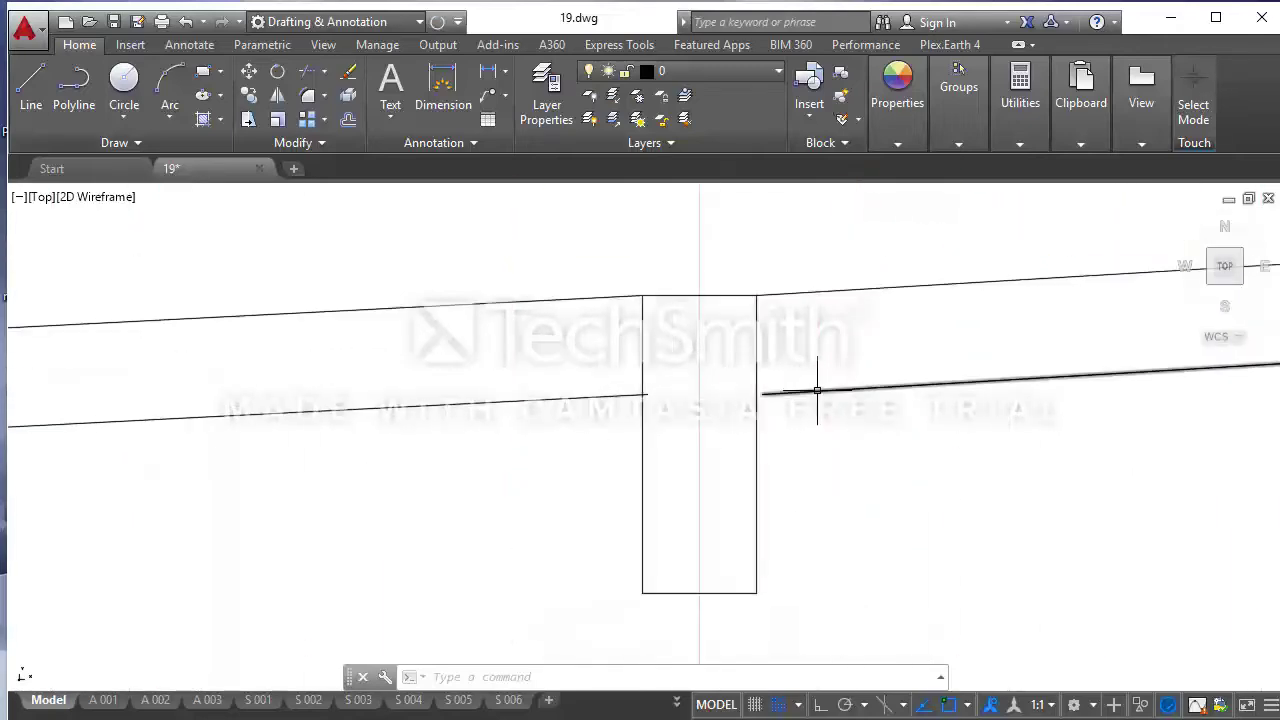
scroll(531, 394, "down", 1)
scroll(674, 383, "down", 4)
scroll(710, 395, "up", 3)
scroll(710, 395, "up", 3)
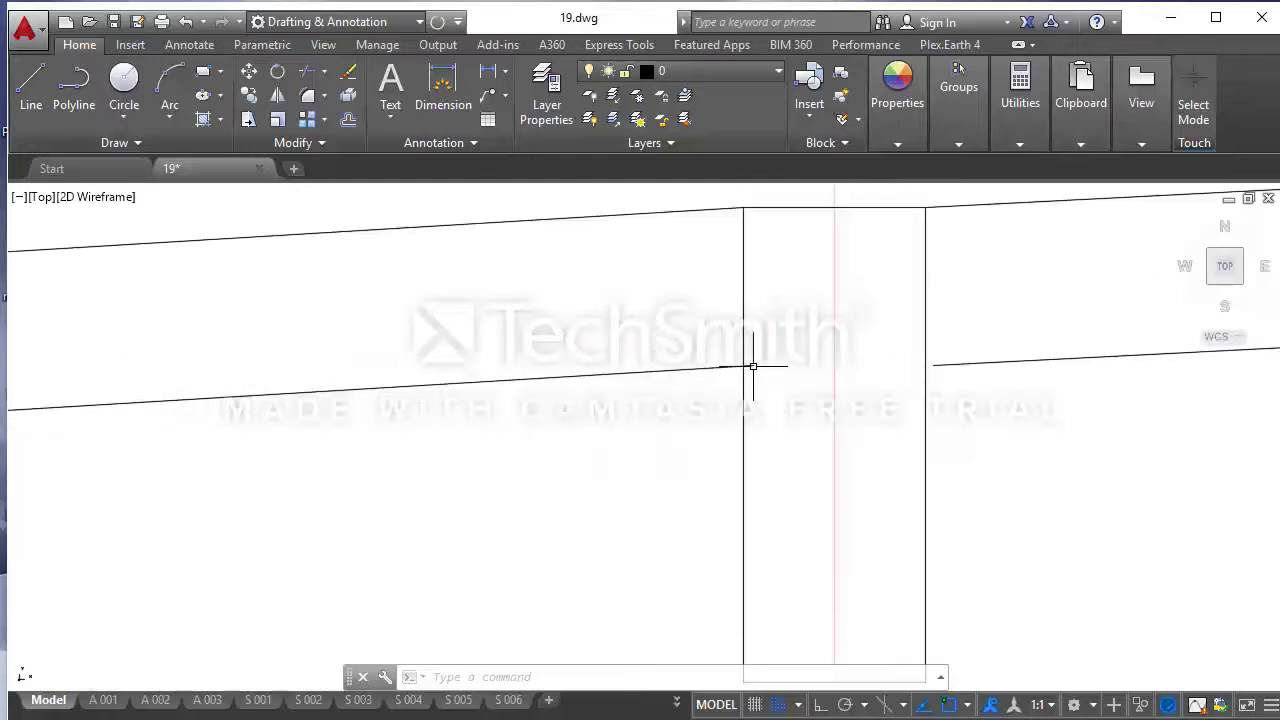
scroll(1011, 355, "down", 3)
scroll(1011, 366, "down", 3)
scroll(606, 343, "down", 3)
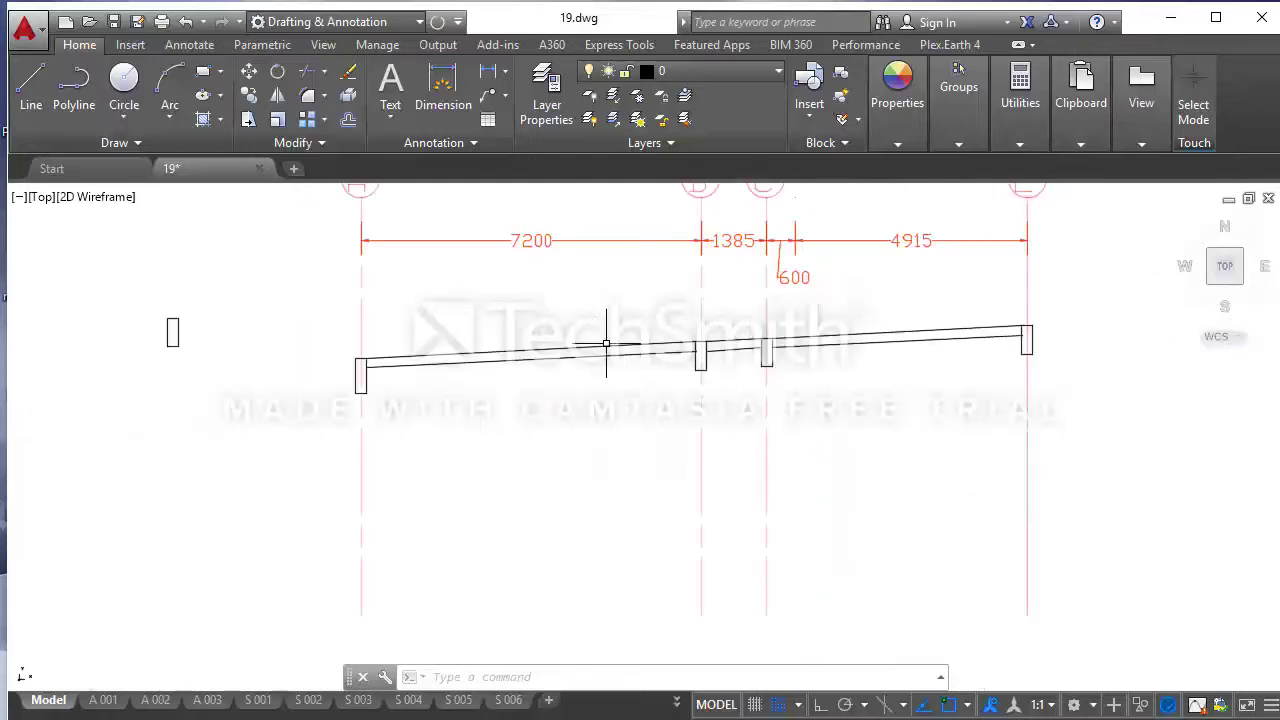
- Start TRIM using all objects as cutting edges
left_click(307, 77)
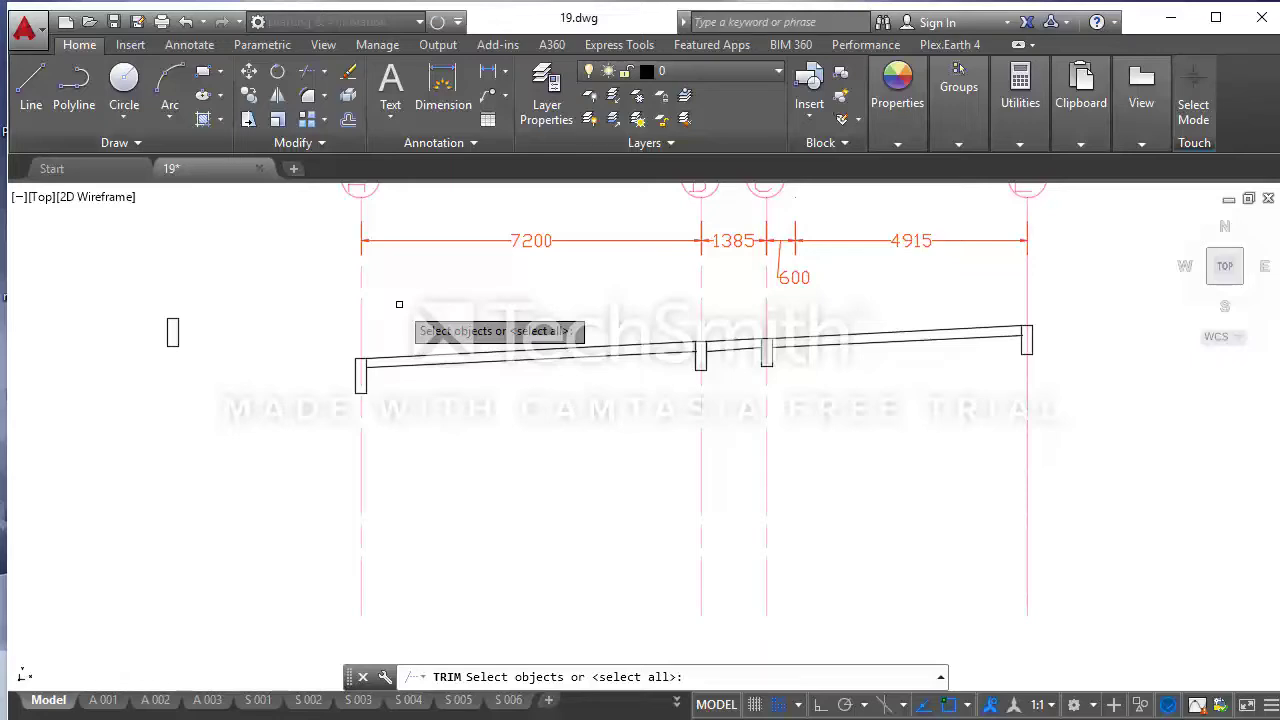
key("Return")
scroll(370, 372, "up", 3)
scroll(370, 379, "up", 2)
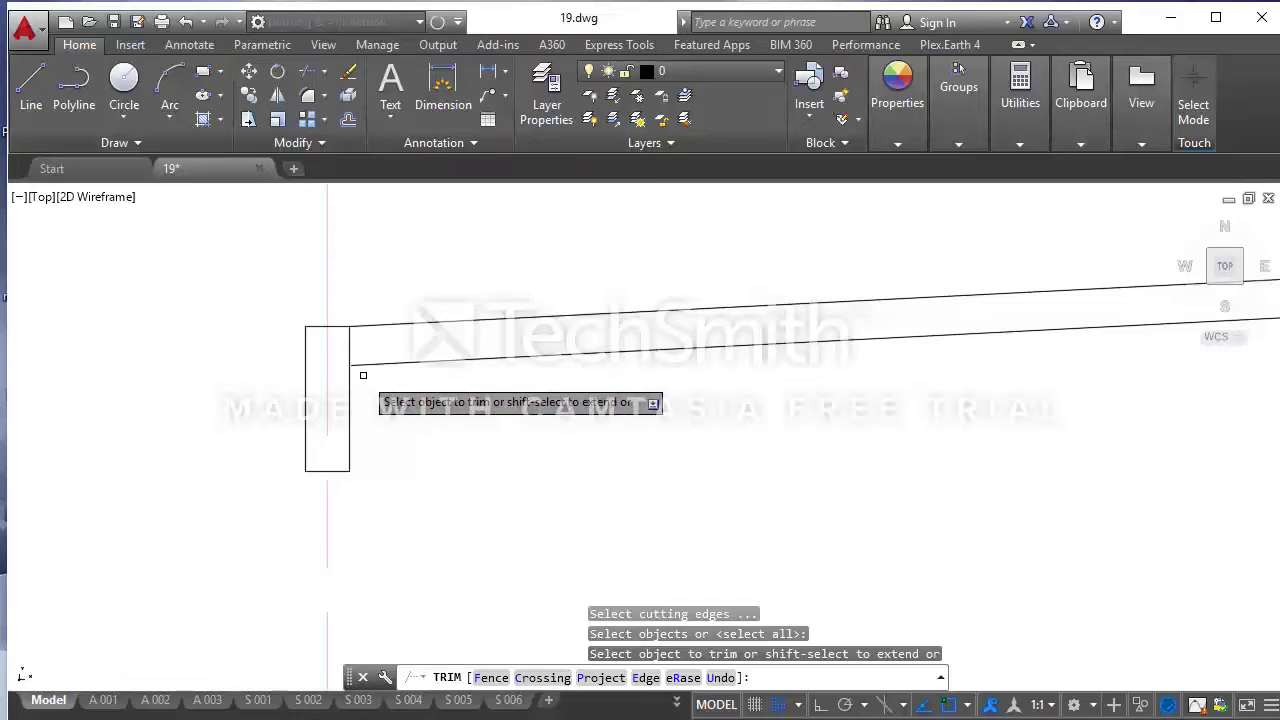
scroll(358, 368, "up", 3)
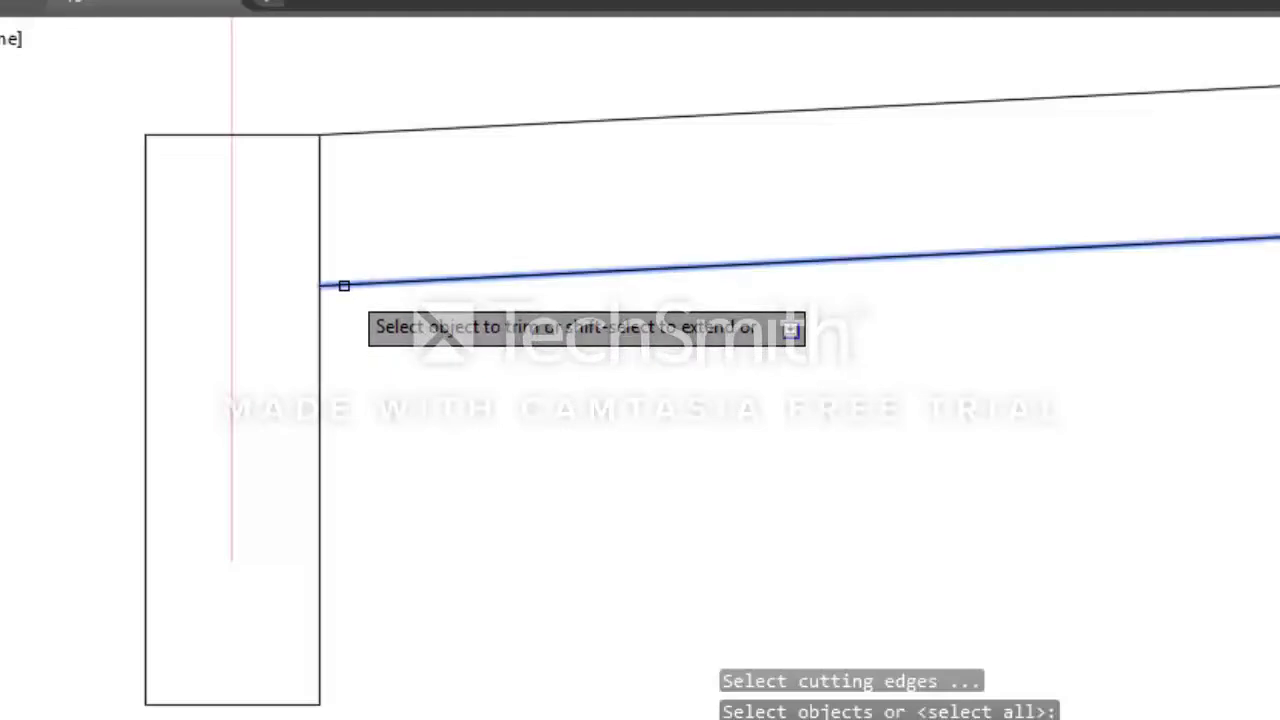
key("Return")
scroll(206, 265, "down", 3)
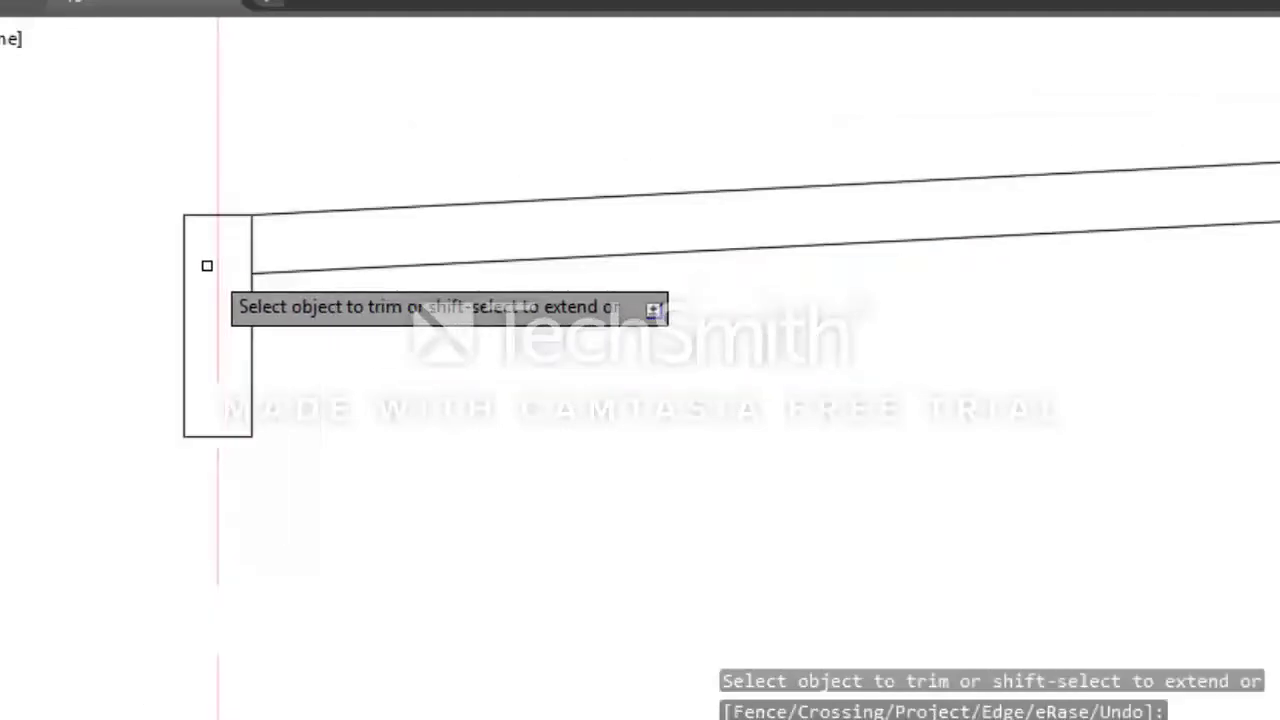
scroll(256, 247, "up", 2)
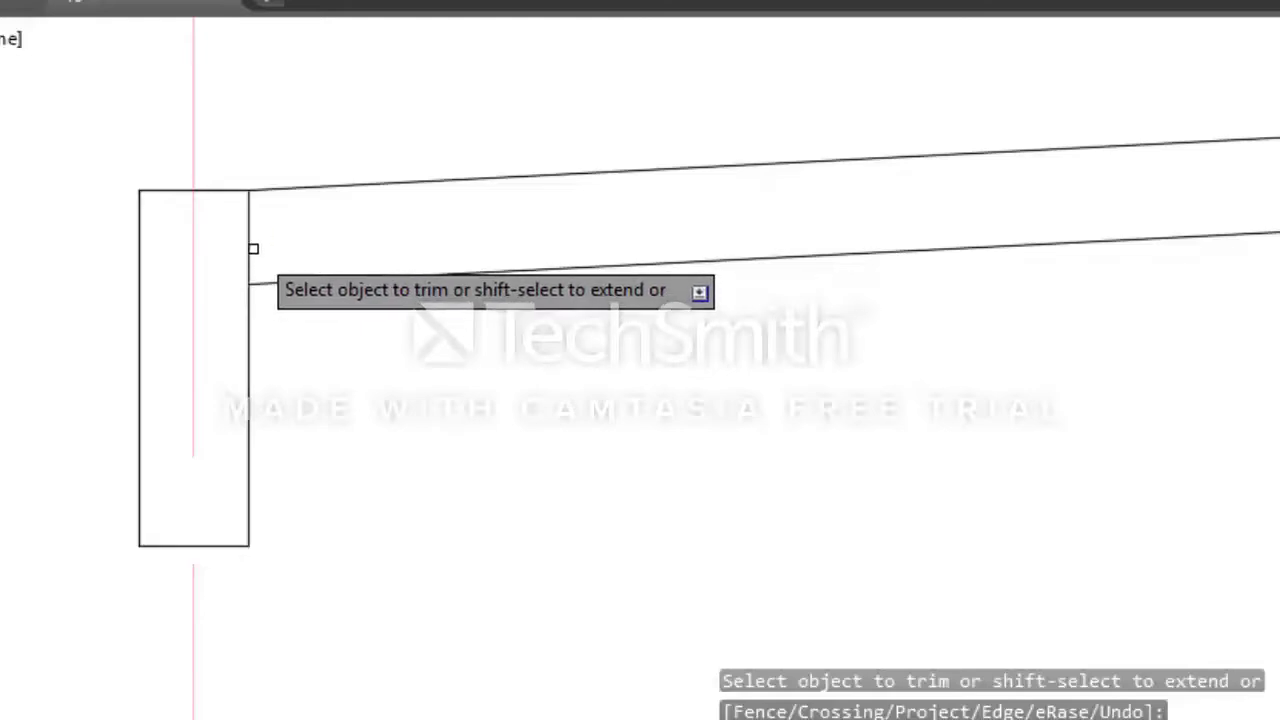
- Trim the column A edge and the right column segments overlapping the beam
left_click(251, 250)
scroll(205, 275, "down", 4)
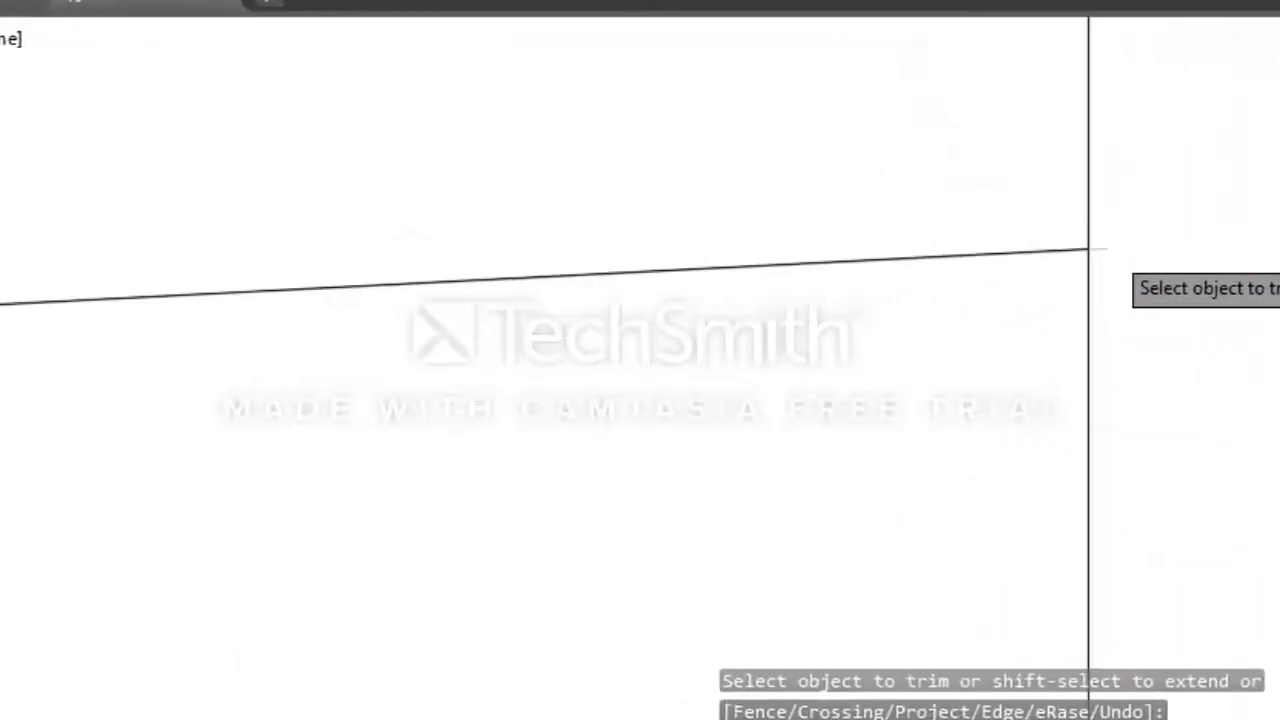
left_click(1088, 240)
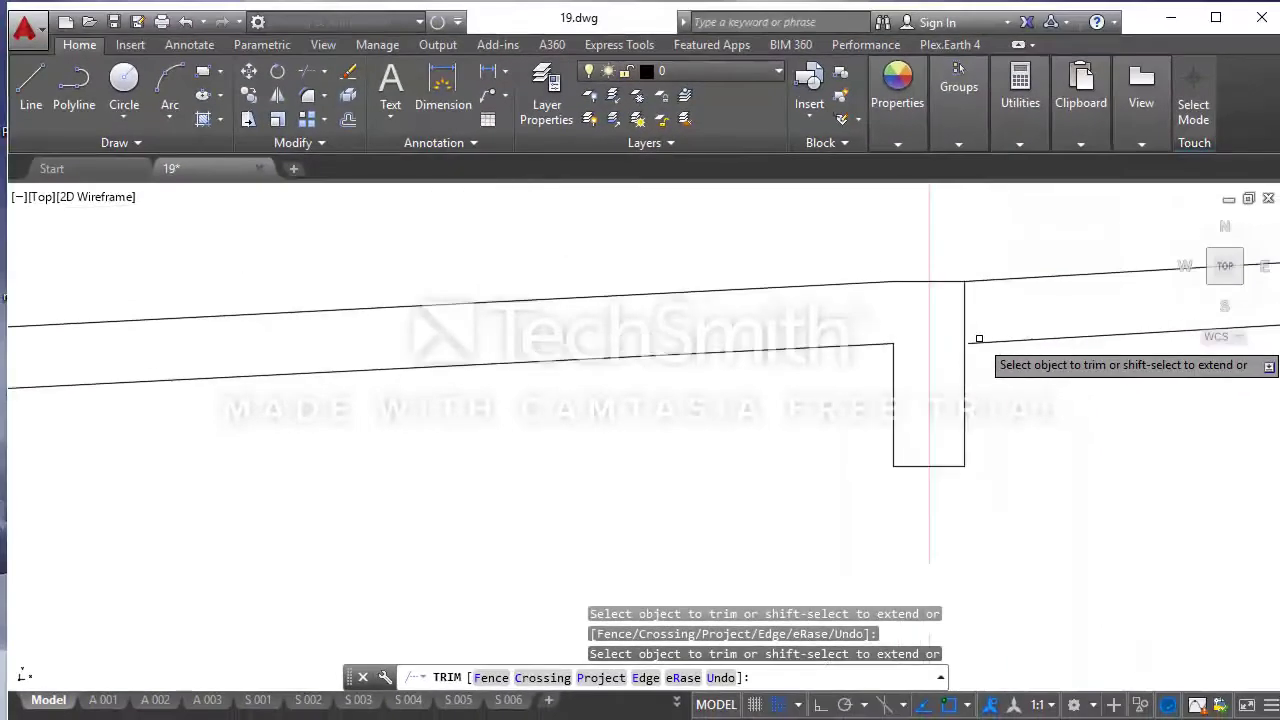
left_click(967, 326)
scroll(527, 330, "down", 5)
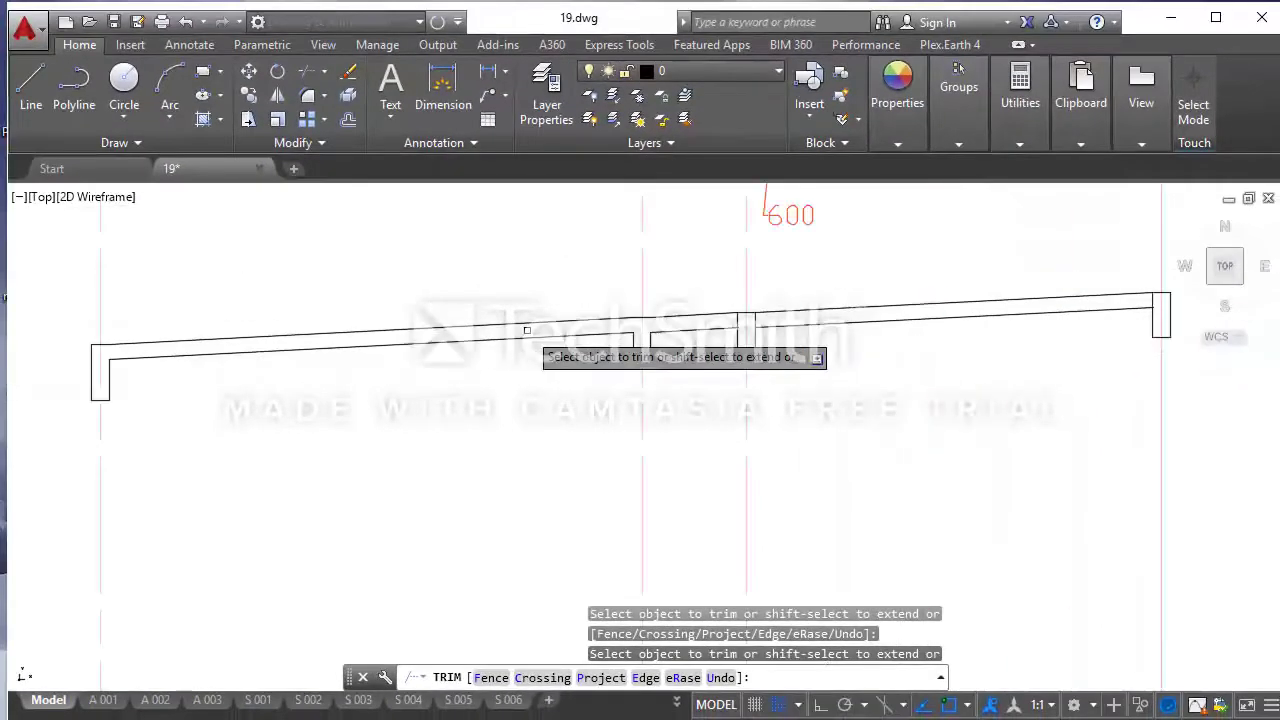
scroll(527, 330, "up", 3)
scroll(520, 380, "up", 3)
- Crossing-trim the overlapping lines inside the left and right posts
left_click(518, 365)
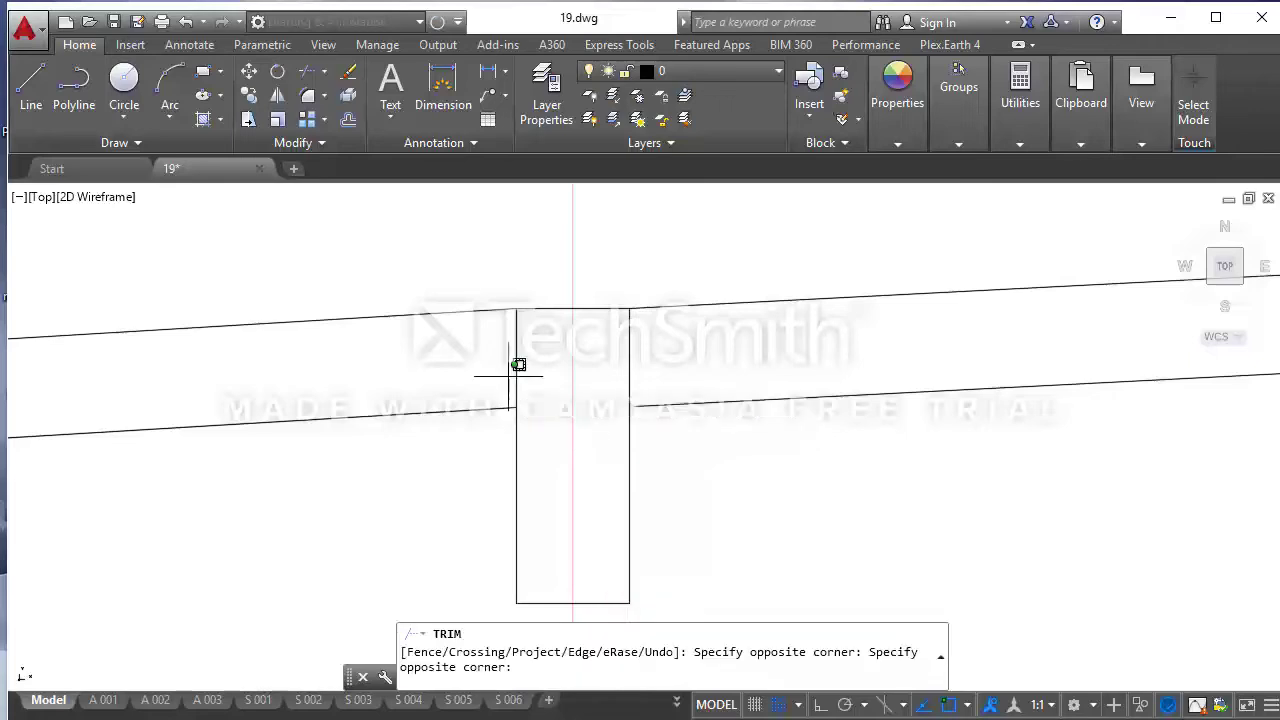
left_click(523, 374)
left_click(600, 407)
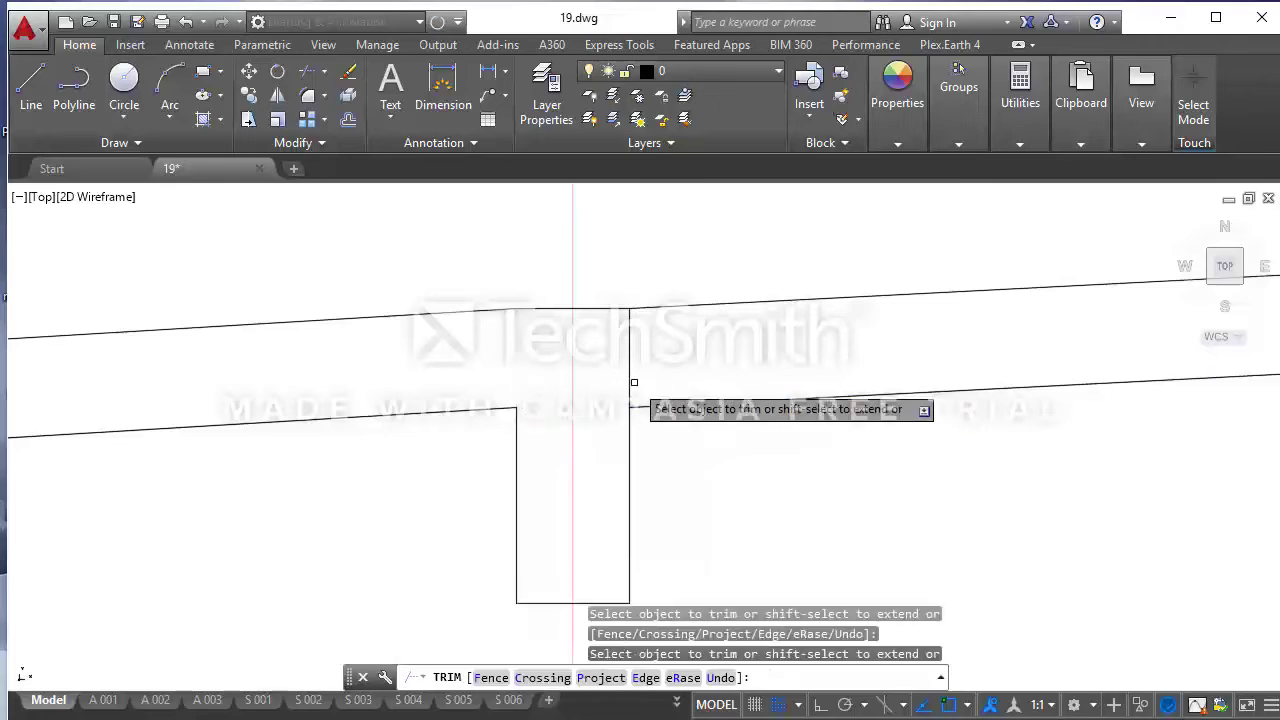
left_click(630, 382)
scroll(605, 382, "down", 3)
scroll(560, 385, "down", 2)
scroll(900, 390, "up", 2)
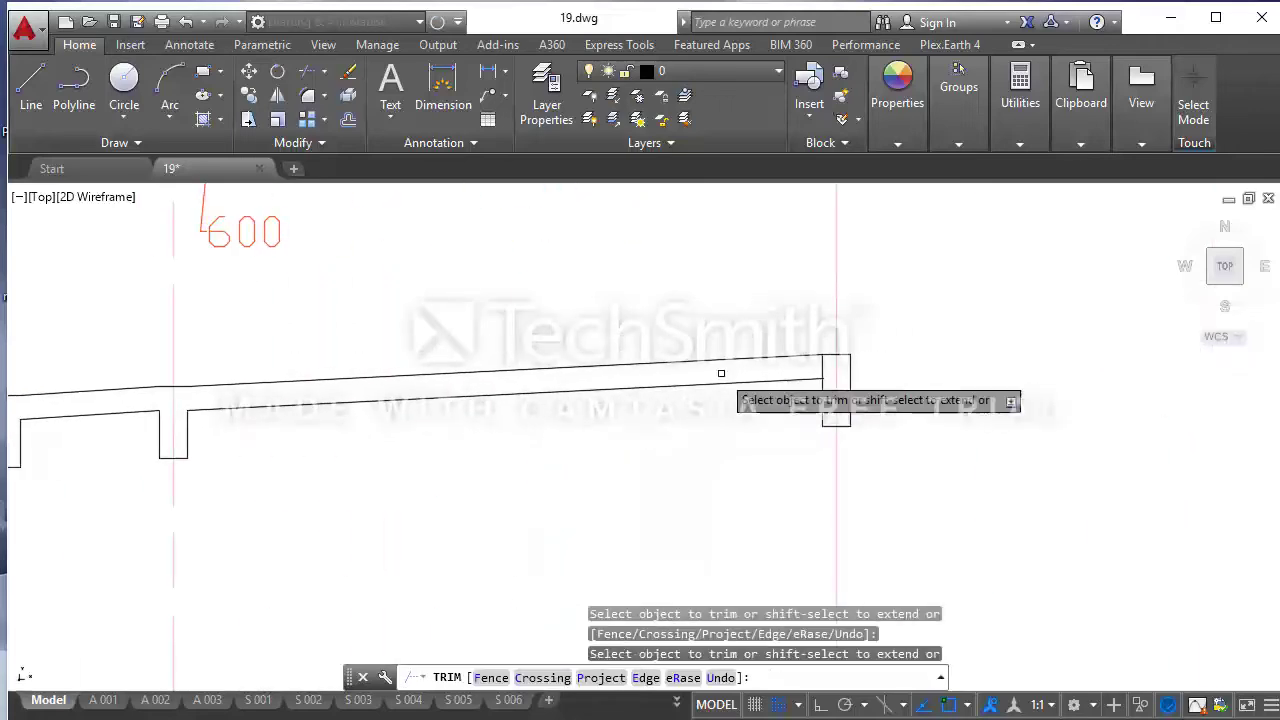
scroll(800, 380, "up", 3)
scroll(1049, 443, "up", 2)
left_click(1035, 420)
left_click(1011, 378)
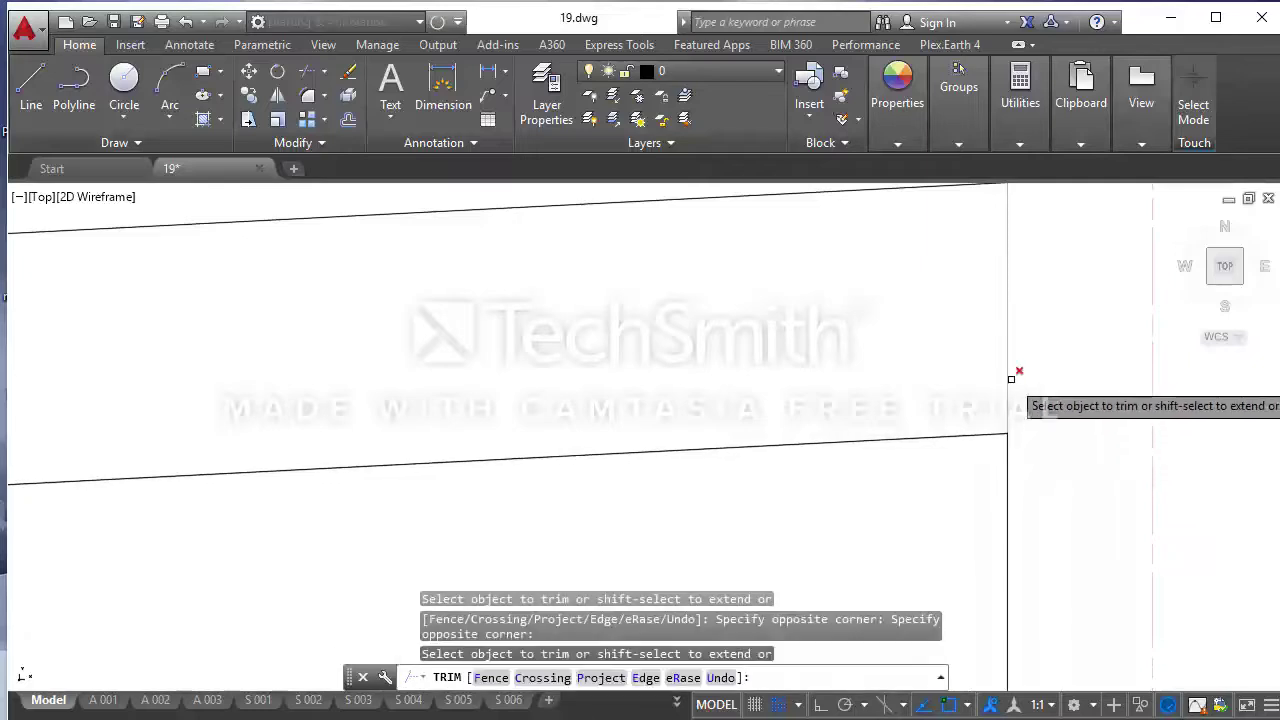
scroll(1040, 372, "down", 2)
scroll(1065, 368, "down", 5)
key("Escape")
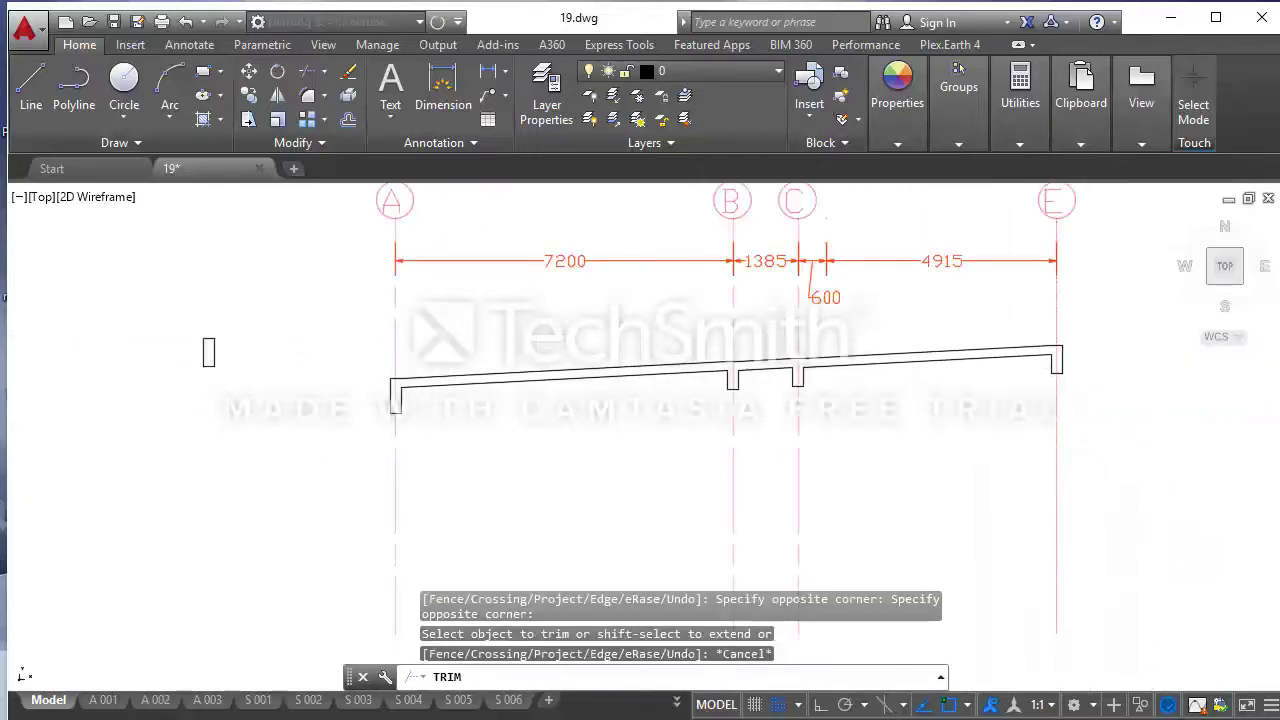
scroll(936, 381, "down", 4)
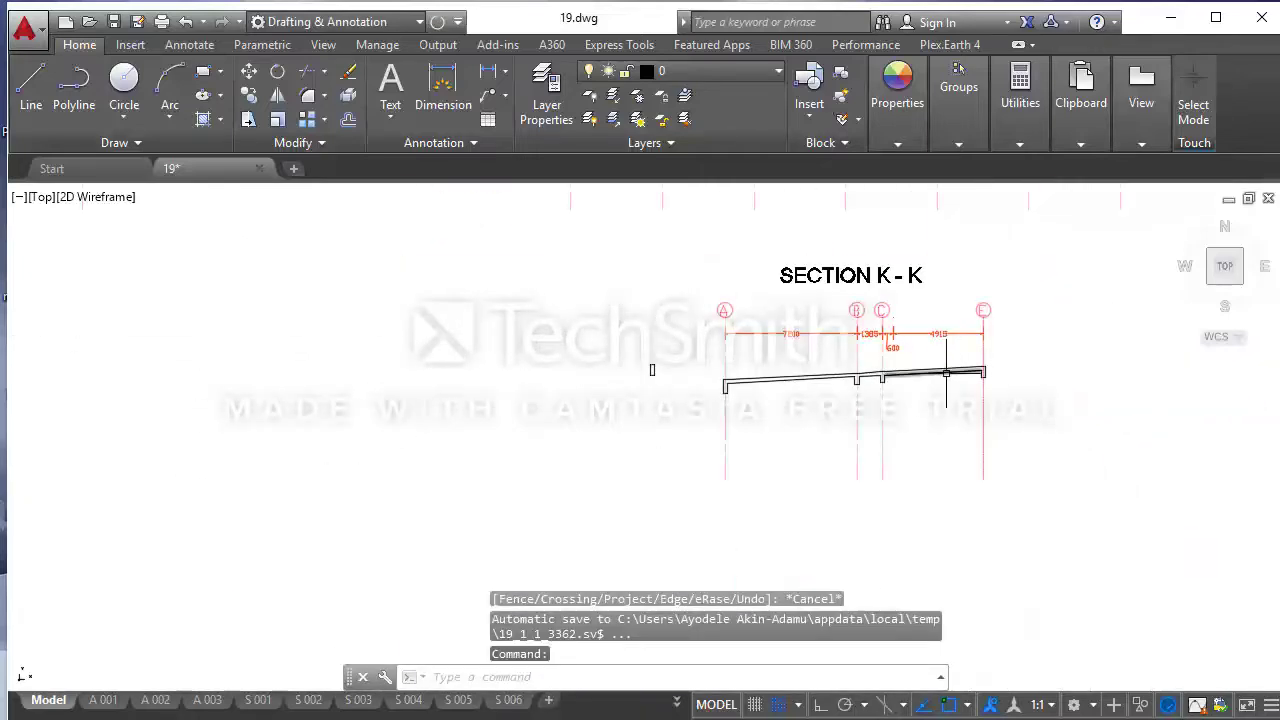
- Complete the line along the Roof Floor GA top beam, then zoom into Section K-K
scroll(934, 372, "down", 1)
scroll(900, 360, "down", 3)
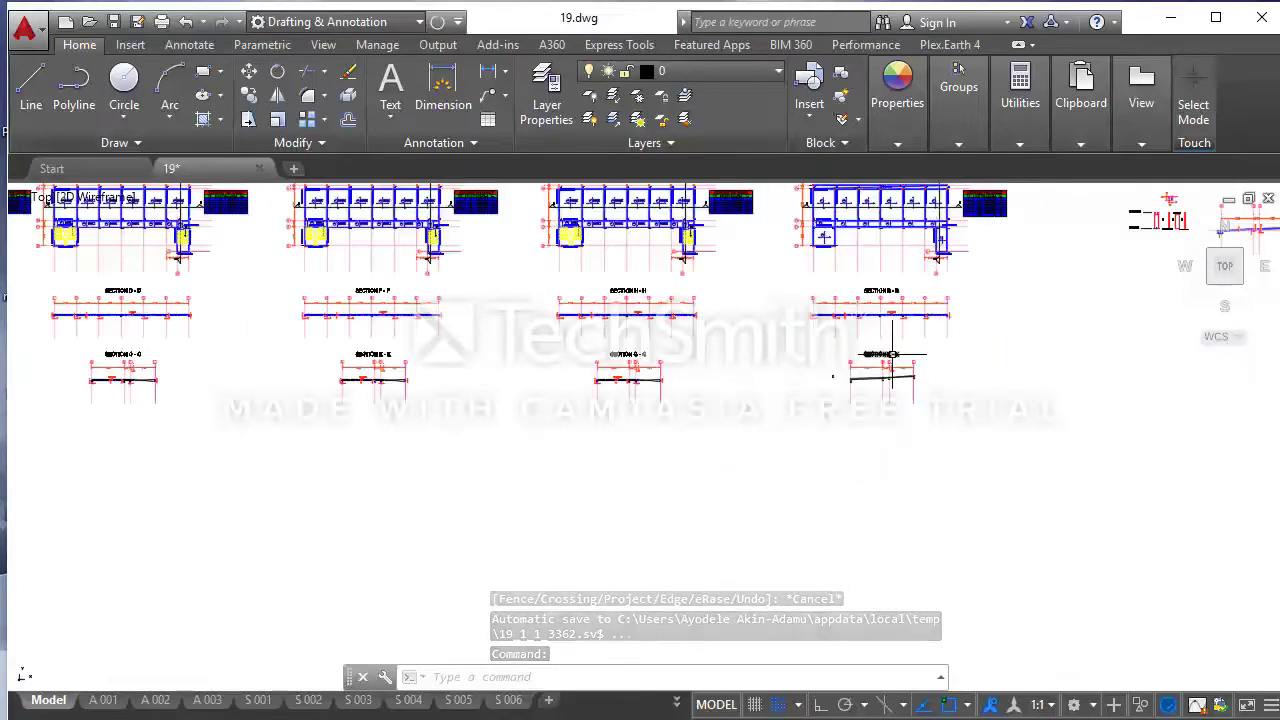
scroll(901, 353, "up", 2)
scroll(896, 353, "down", 4)
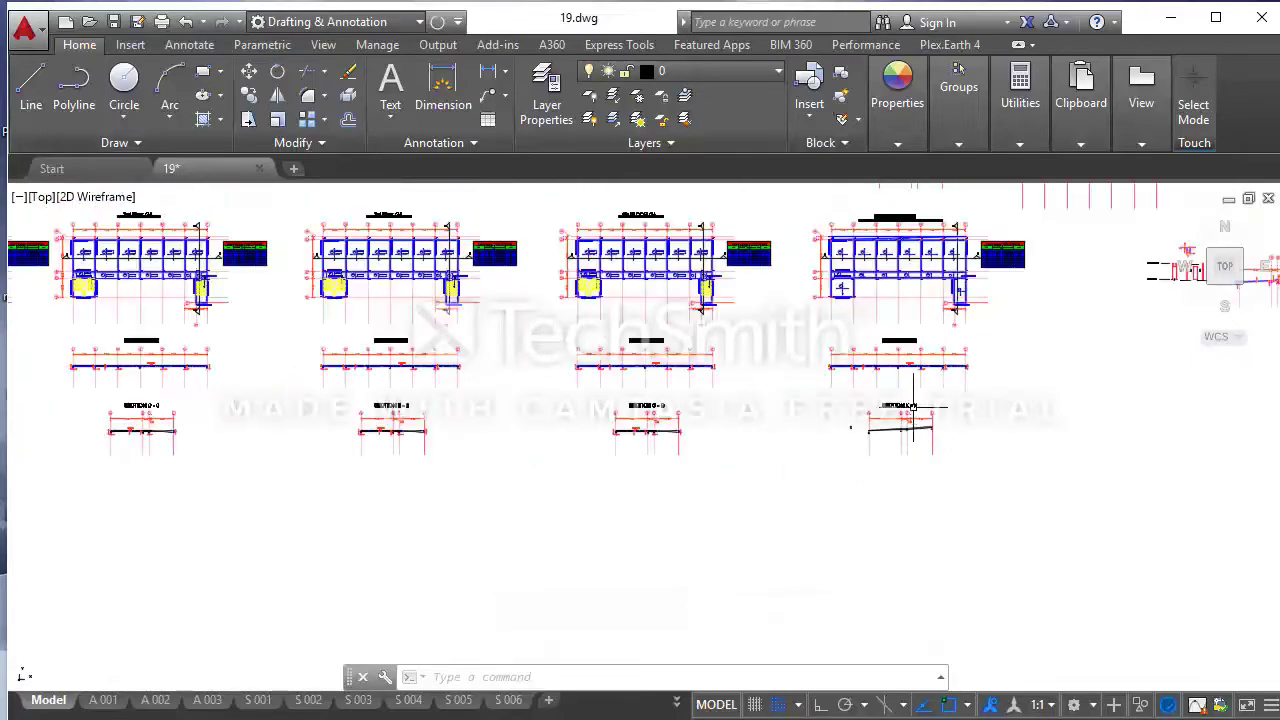
scroll(940, 290, "up", 2)
scroll(955, 260, "up", 3)
scroll(955, 256, "down", 2)
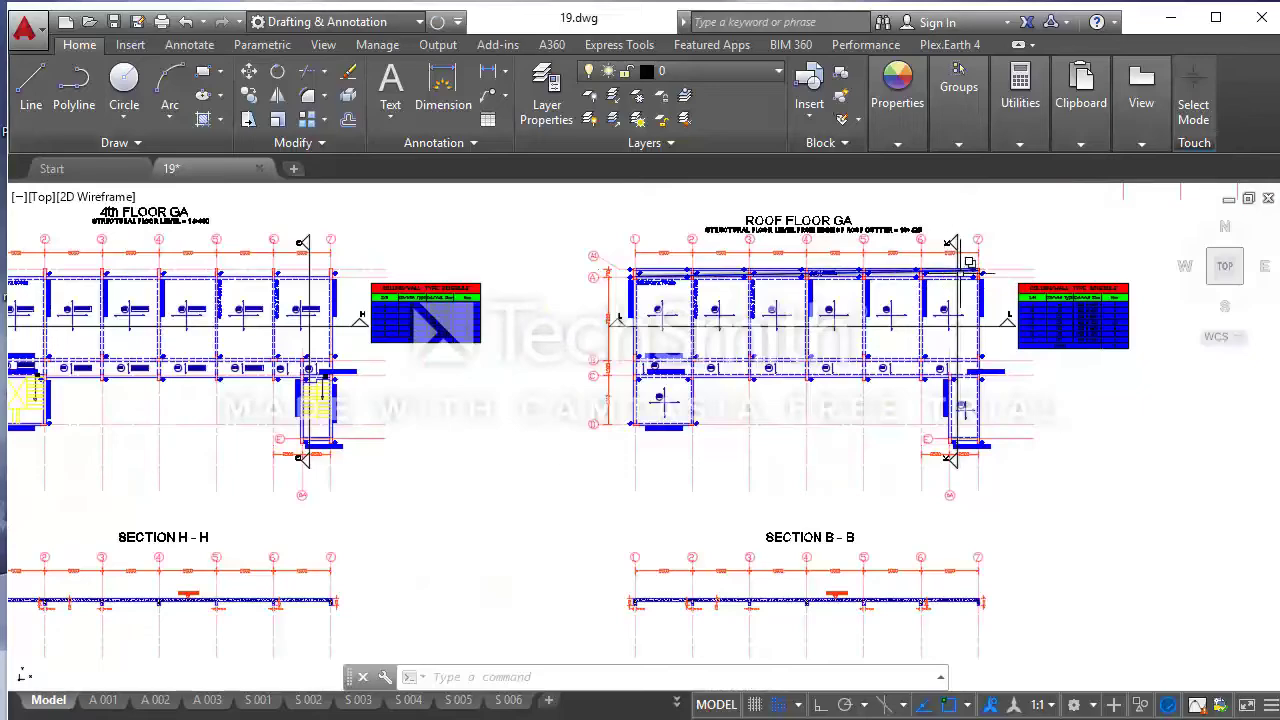
scroll(968, 262, "up", 2)
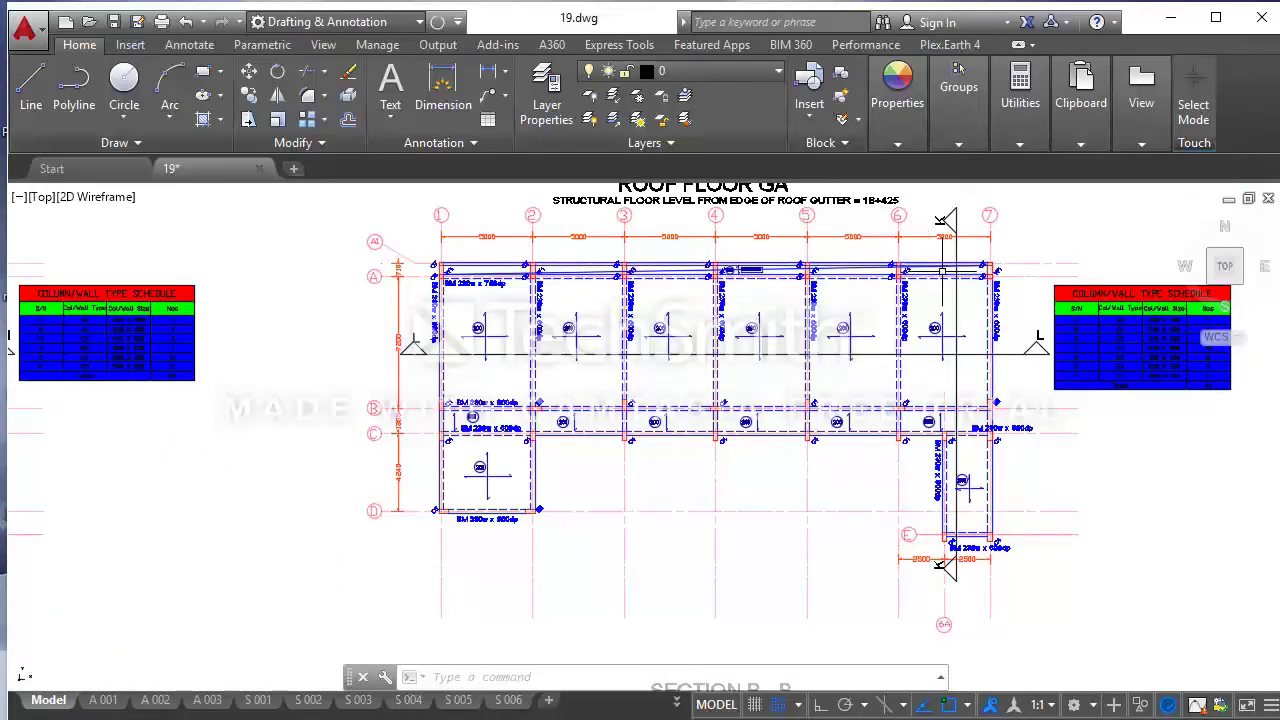
scroll(940, 268, "down", 2)
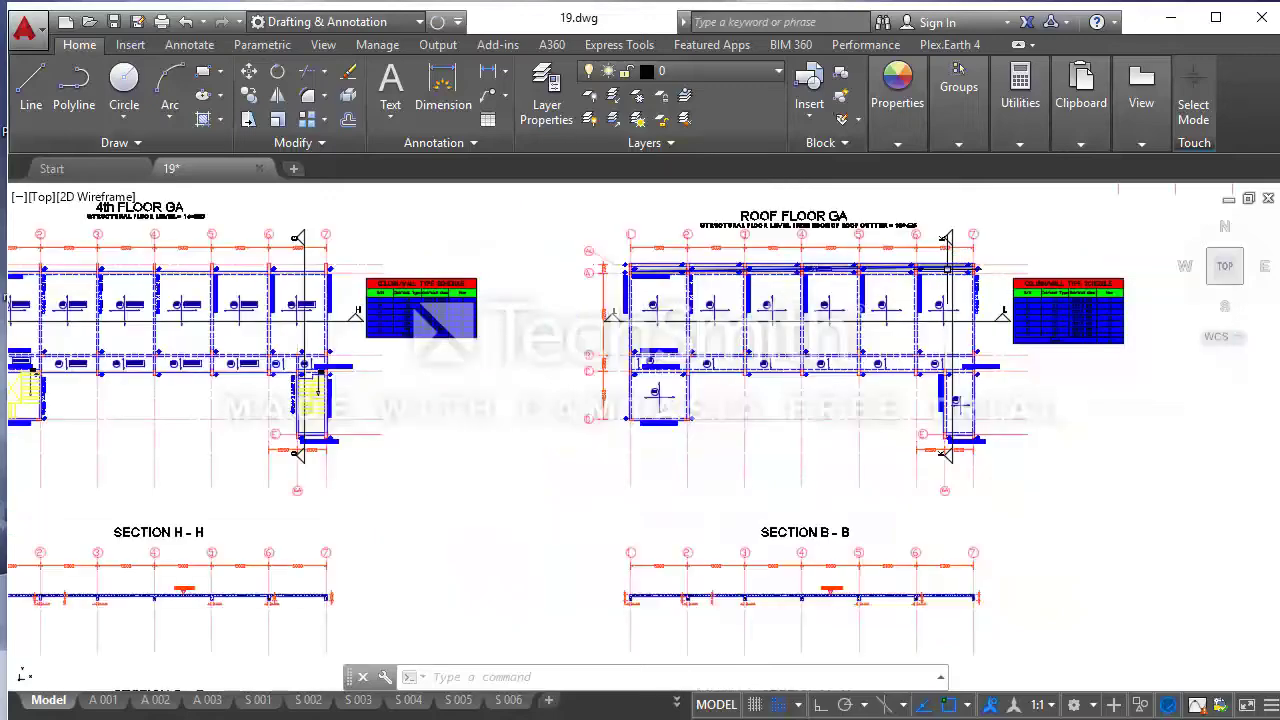
scroll(945, 285, "up", 3)
scroll(948, 300, "up", 2)
scroll(951, 313, "down", 1)
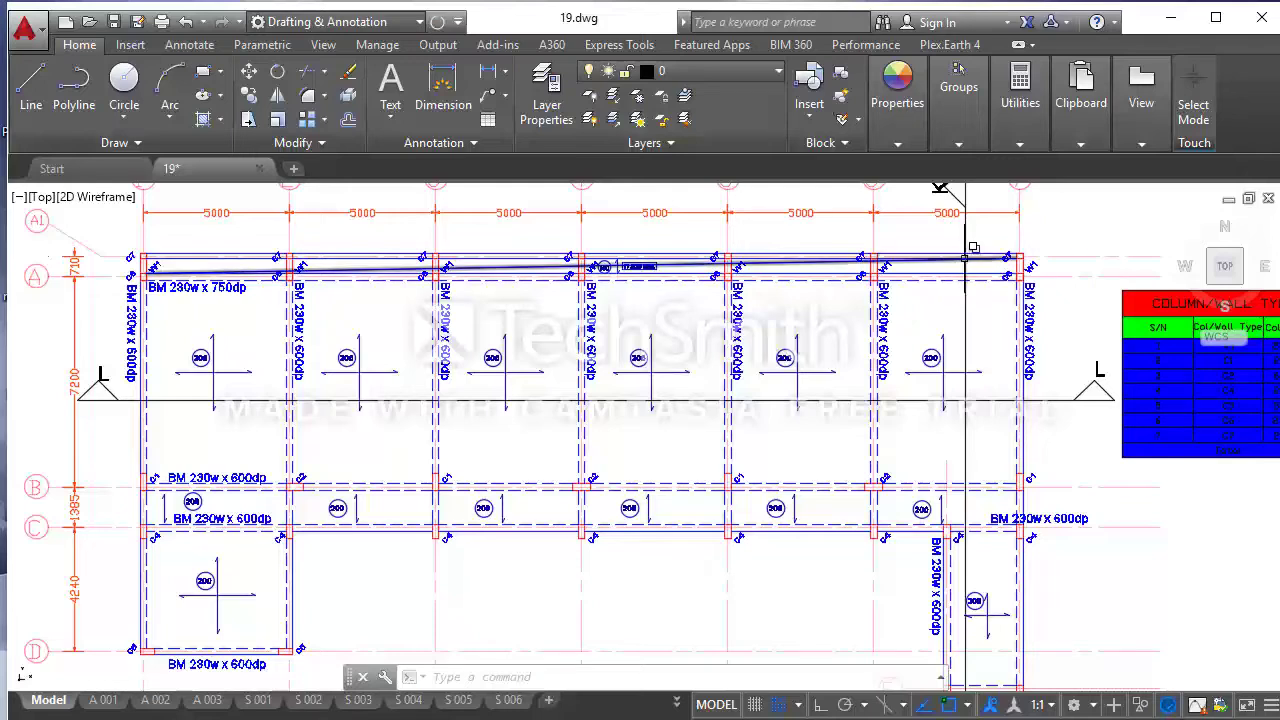
left_click(964, 245)
scroll(950, 262, "down", 5)
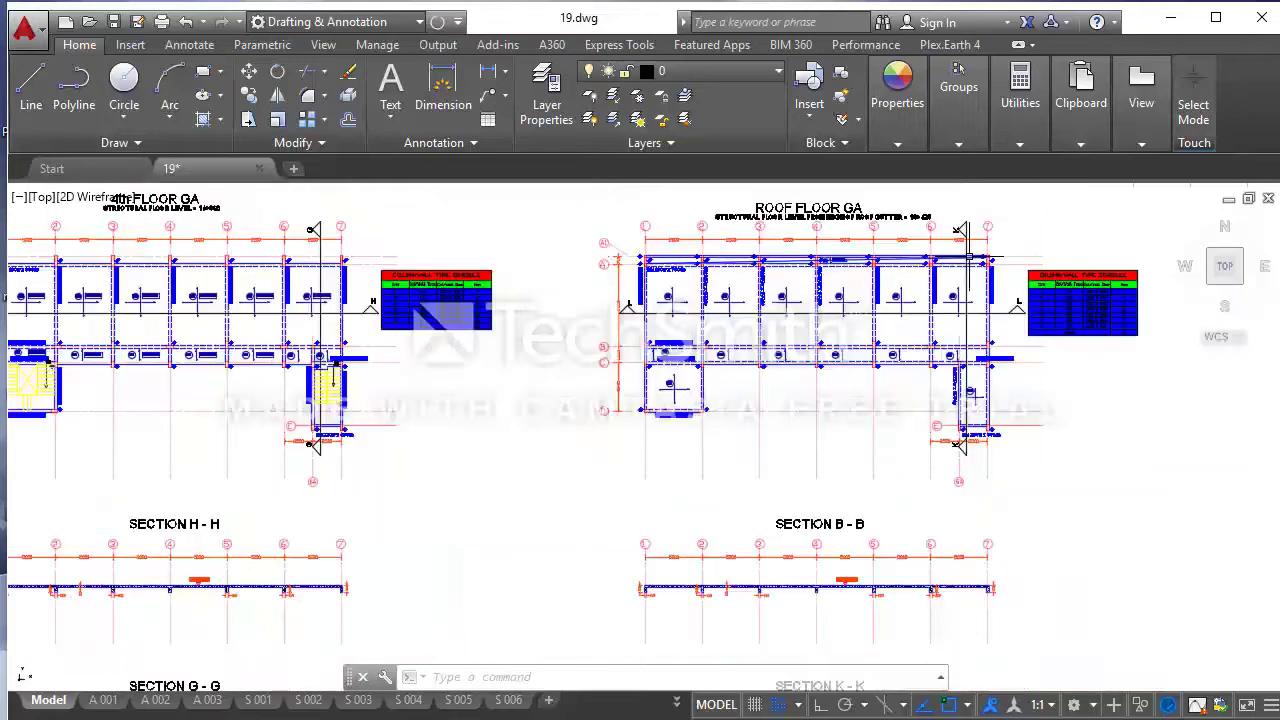
scroll(920, 322, "down", 2)
- Explode the column rectangle at grid A into separate lines
scroll(832, 580, "up", 2)
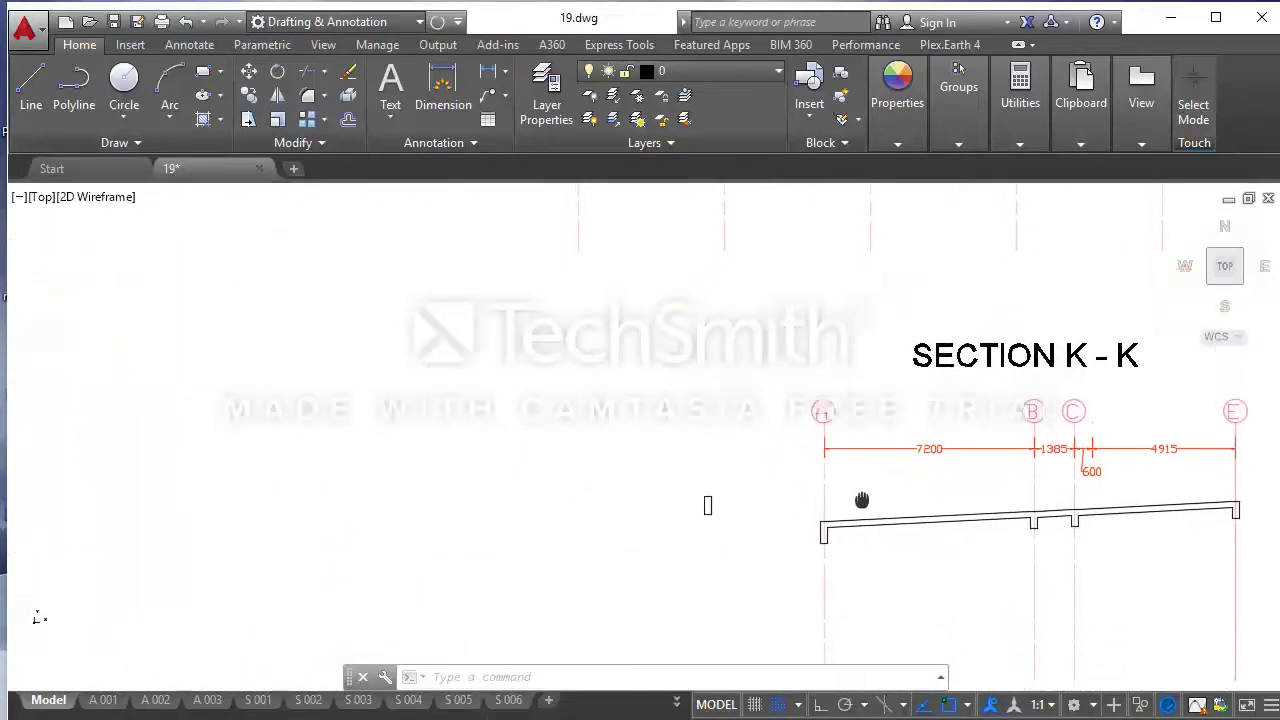
scroll(820, 547, "up", 4)
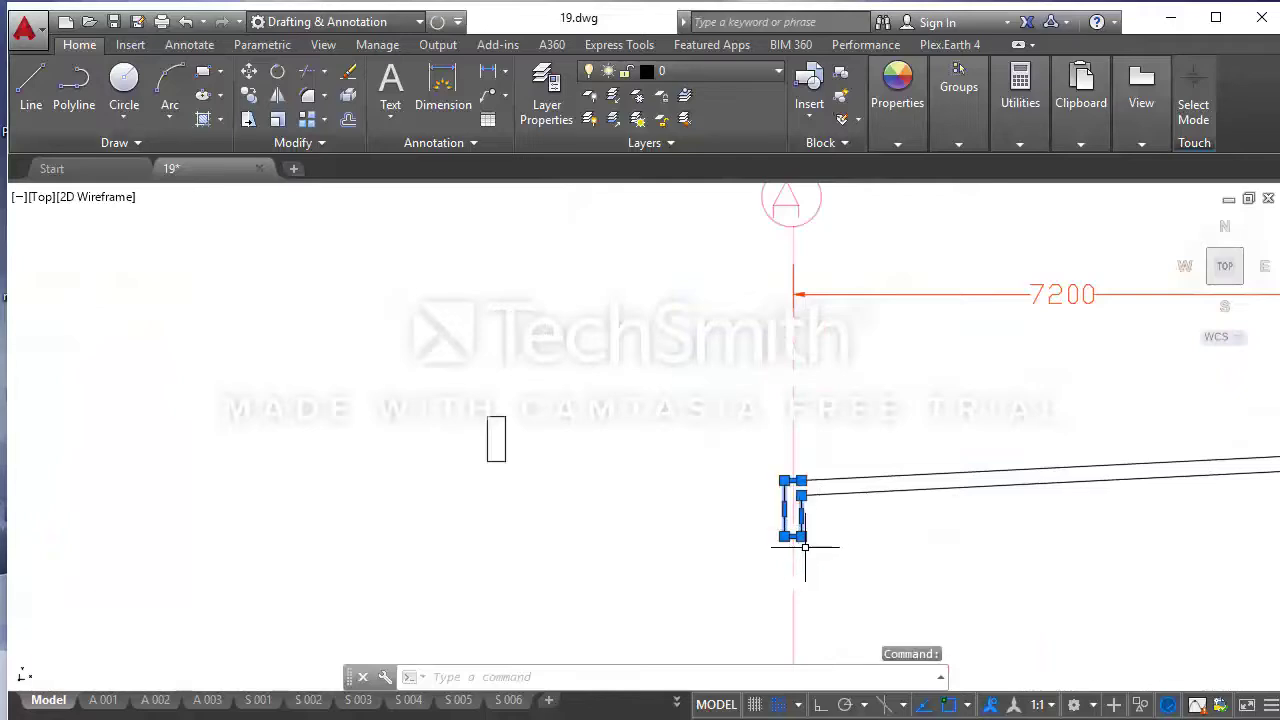
scroll(805, 547, "down", 3)
key("Escape")
scroll(805, 520, "up", 5)
scroll(808, 513, "down", 2)
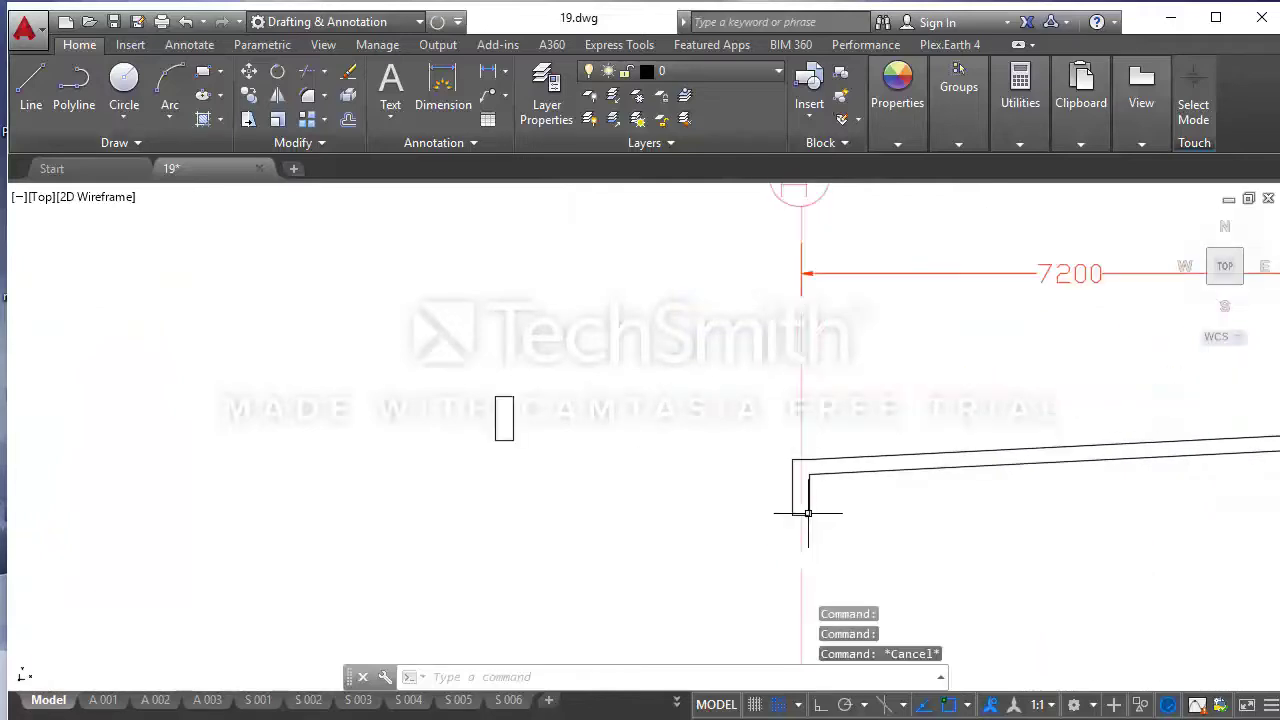
left_click(808, 513)
scroll(858, 505, "down", 2)
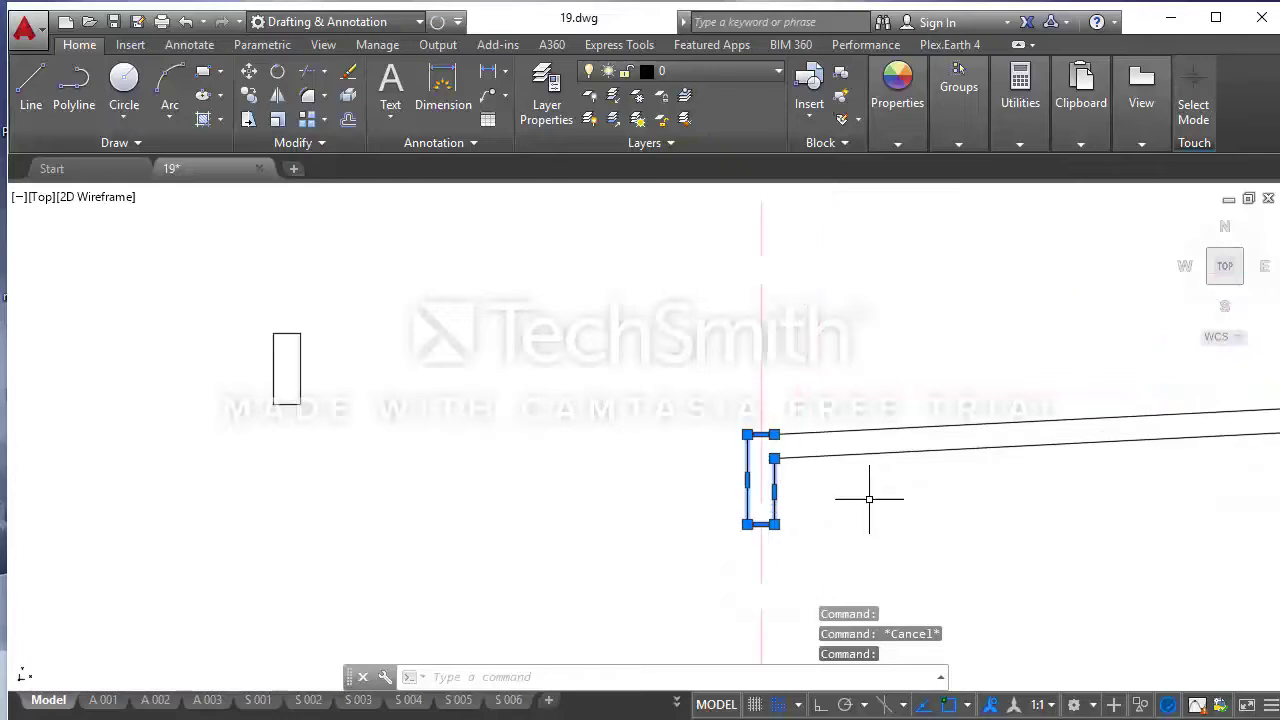
scroll(858, 505, "up", 2)
middle_click_drag(826, 489, 762, 460)
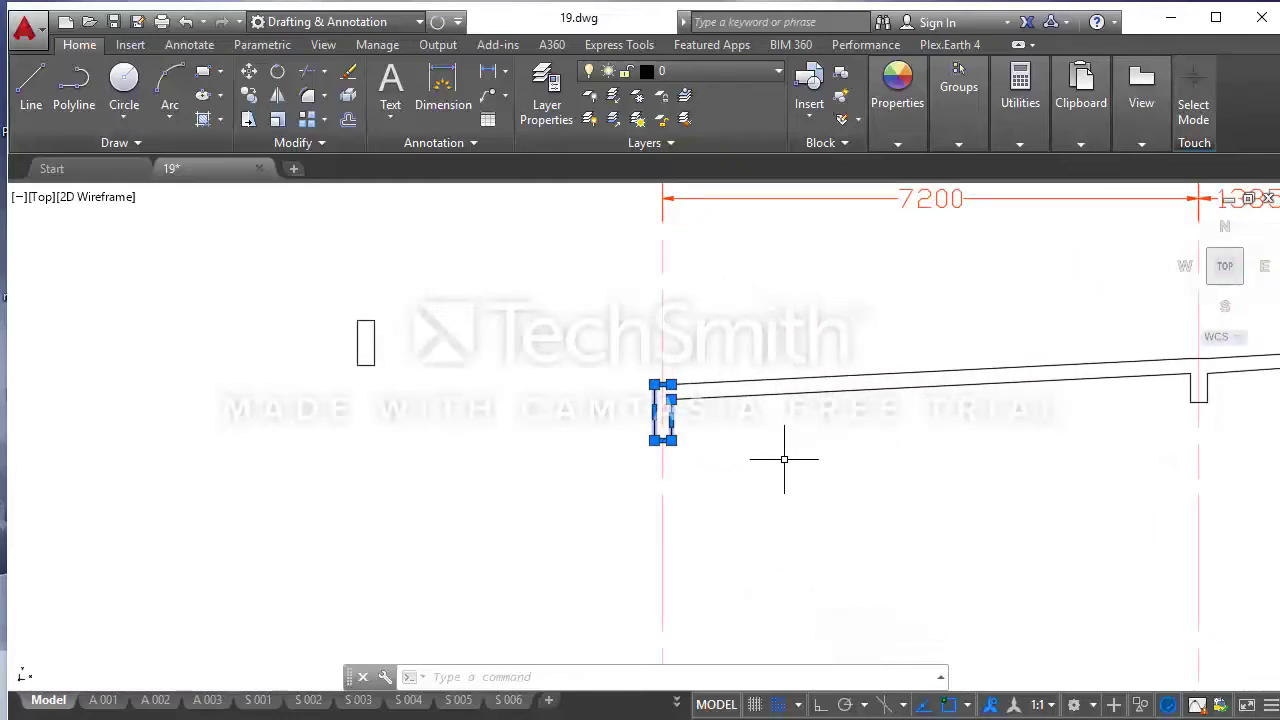
type("EXPL")
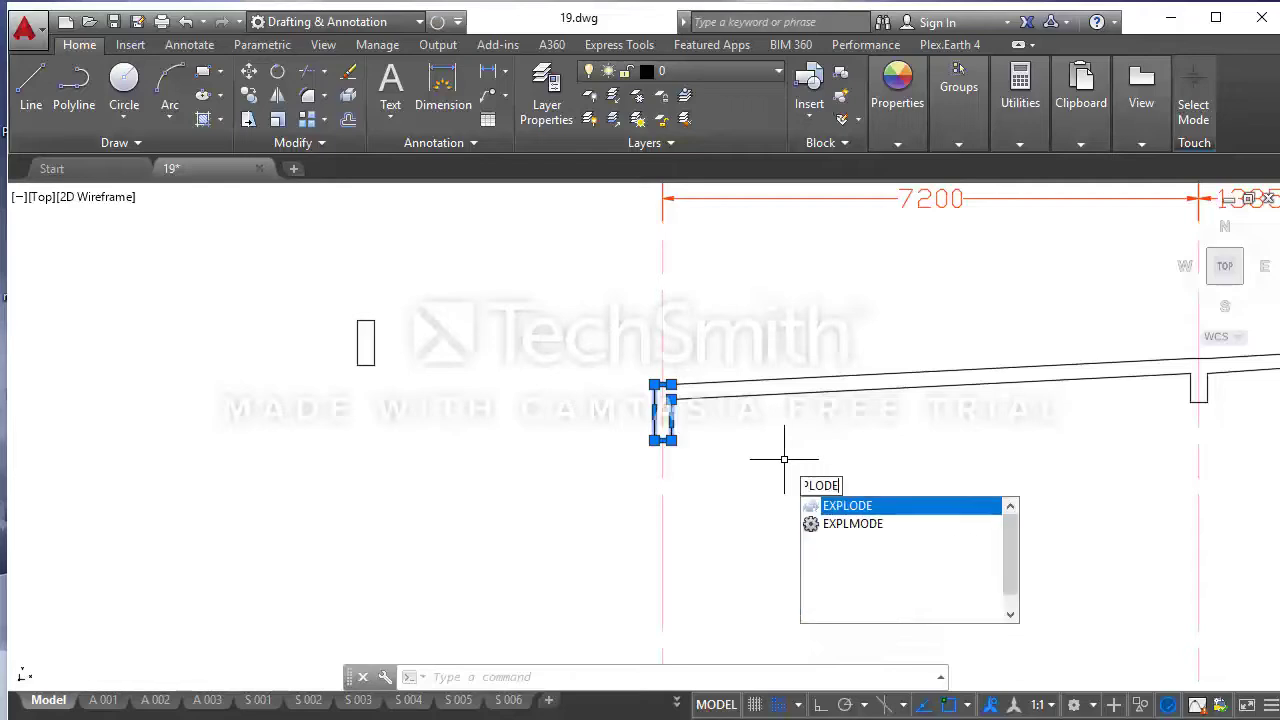
type("OD")
key("Return")
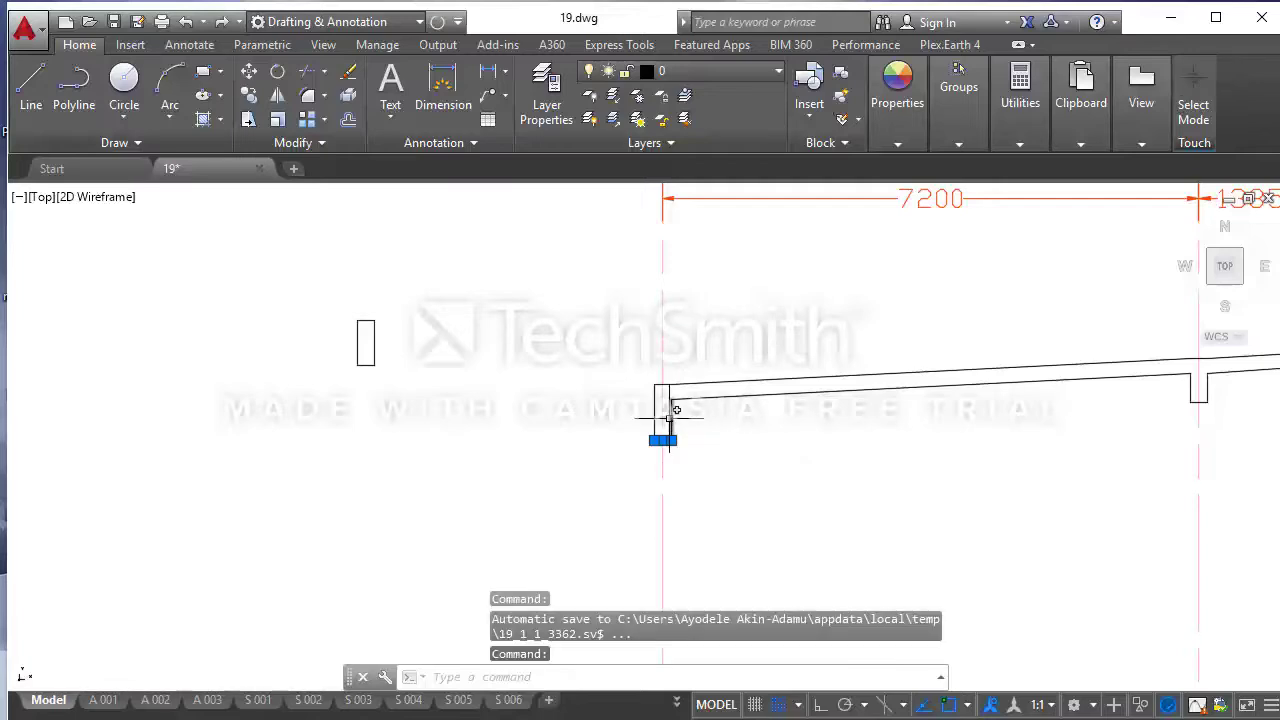
key("Escape")
scroll(669, 441, "up", 4)
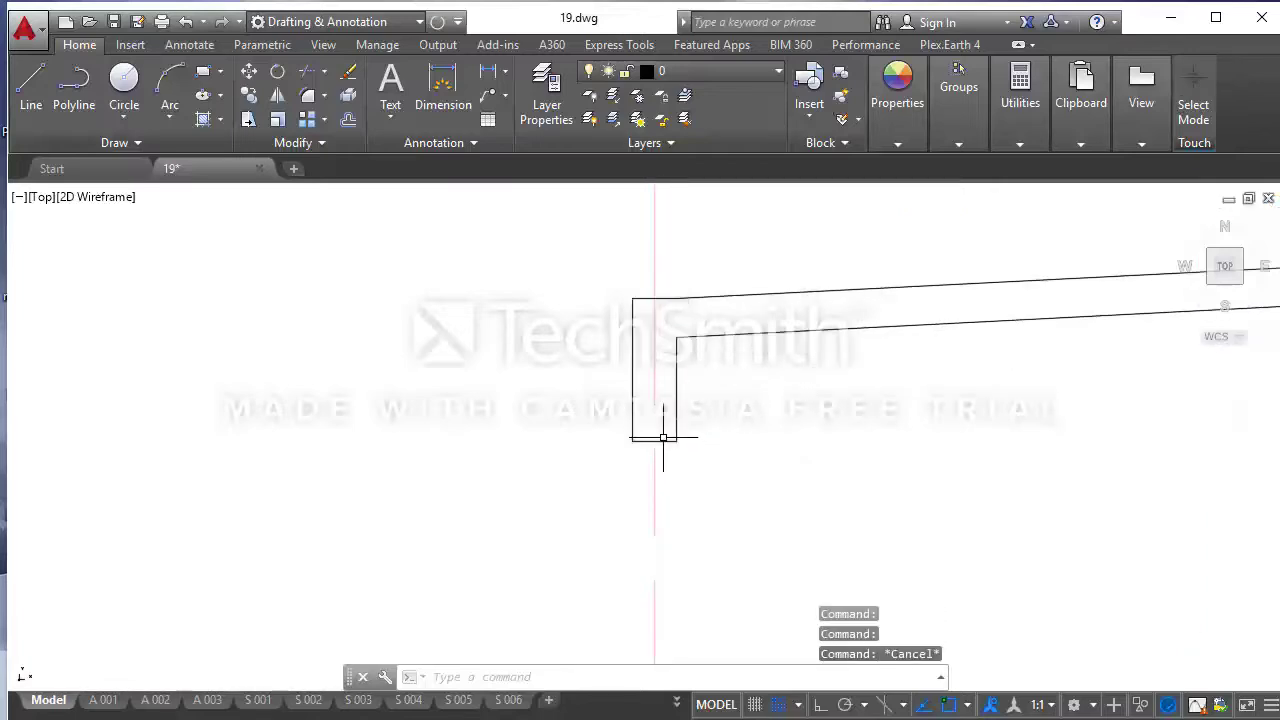
- Grip-stretch the column's bottom line to a total length of 920
left_click(634, 441)
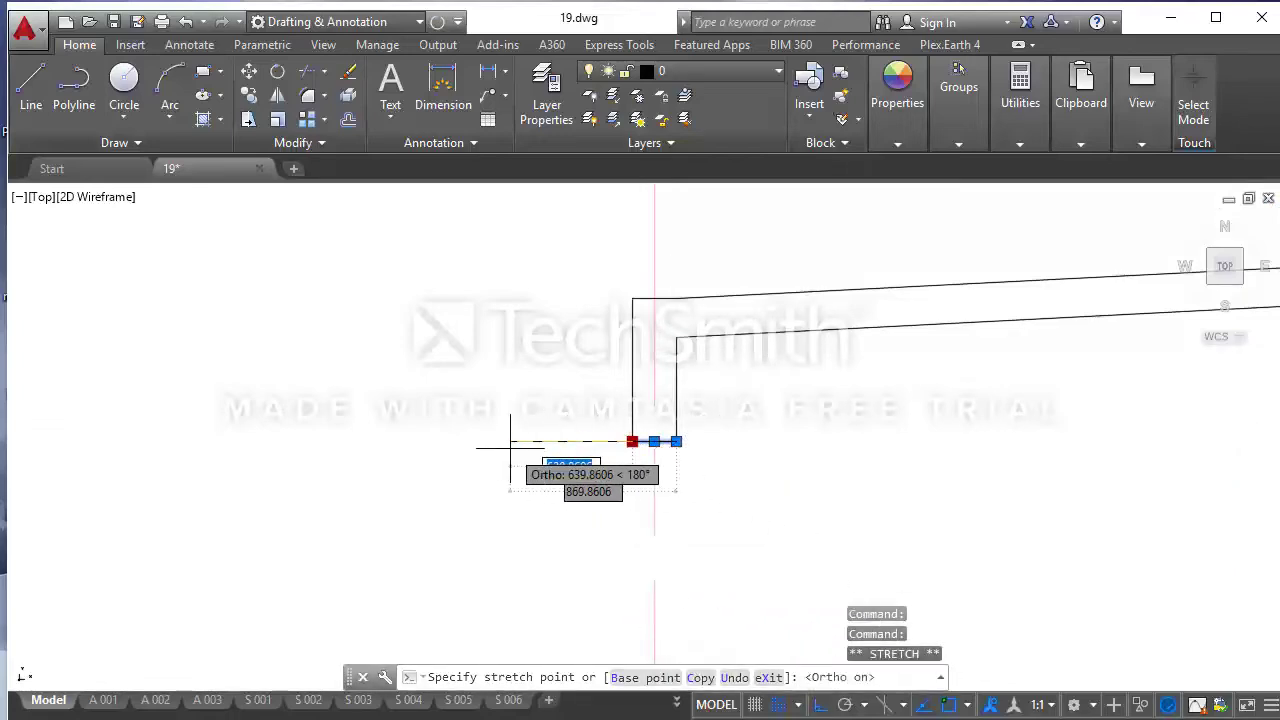
scroll(514, 450, "up", 4)
scroll(506, 456, "down", 2)
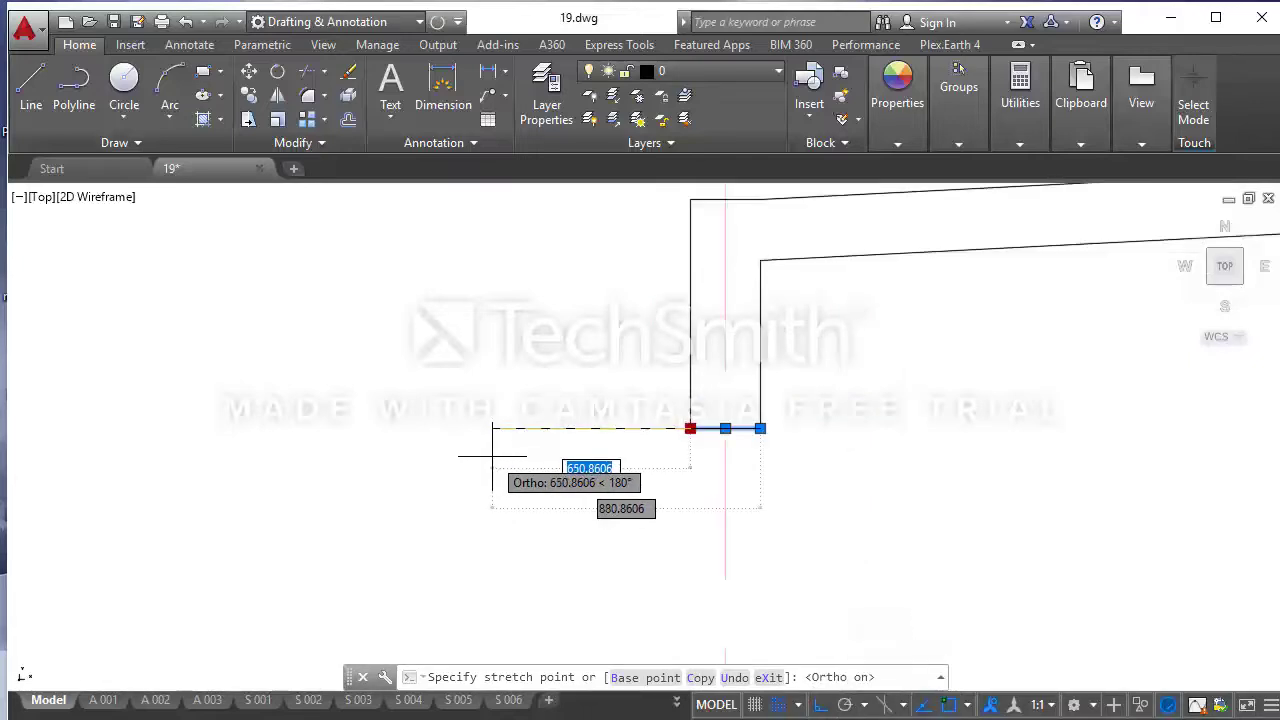
scroll(510, 450, "down", 1)
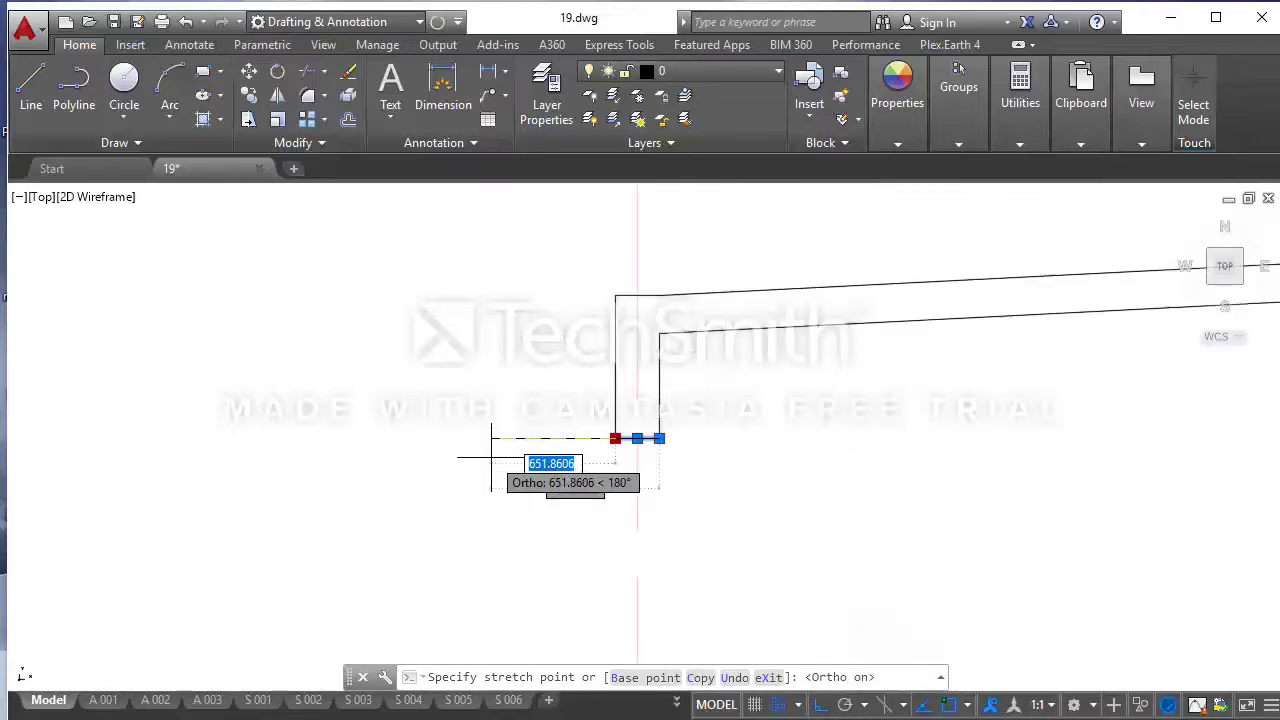
scroll(505, 449, "down", 2)
scroll(700, 414, "down", 2)
scroll(756, 380, "down", 3)
scroll(780, 350, "up", 4)
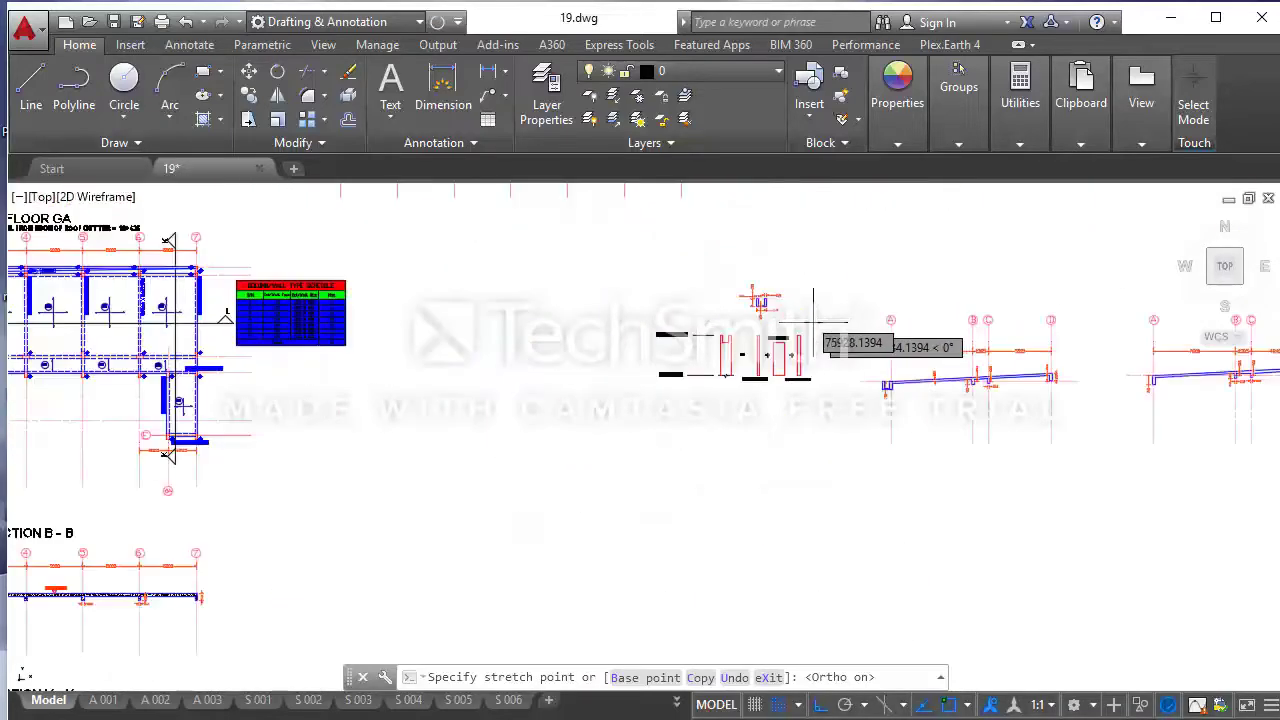
scroll(700, 280, "up", 2)
scroll(692, 272, "up", 2)
scroll(706, 286, "down", 1)
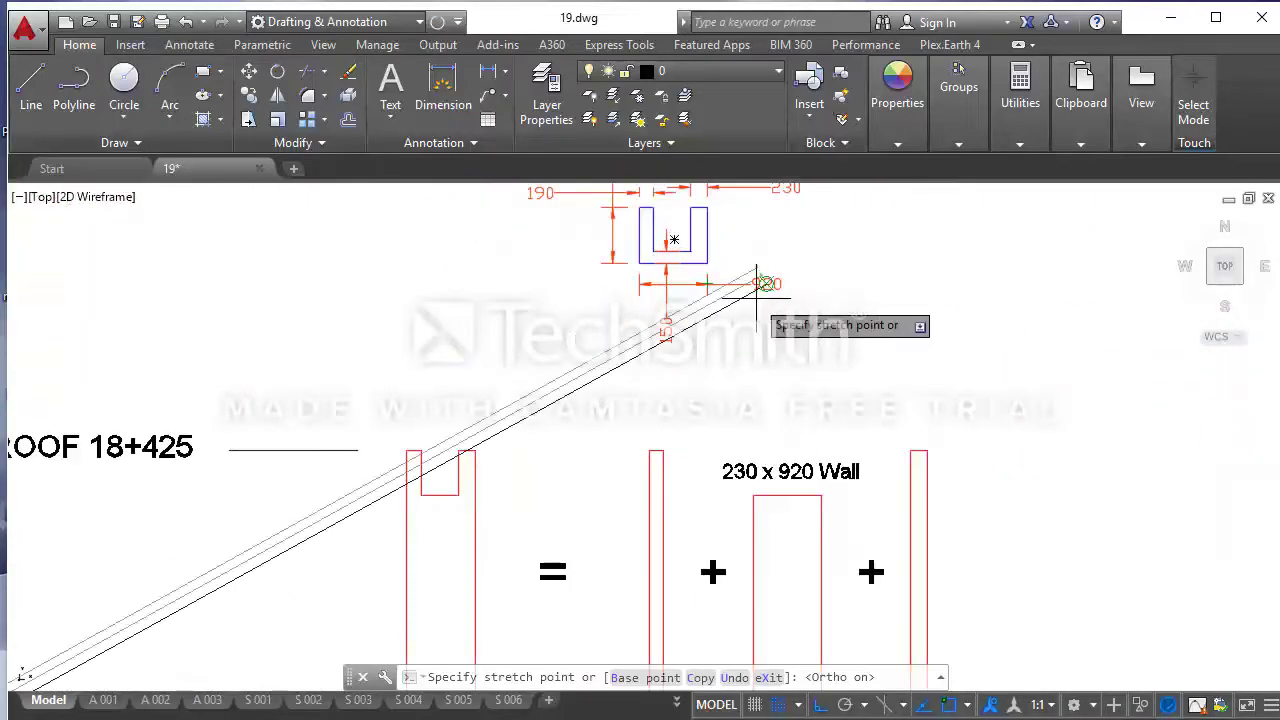
scroll(766, 283, "down", 5)
scroll(586, 468, "up", 4)
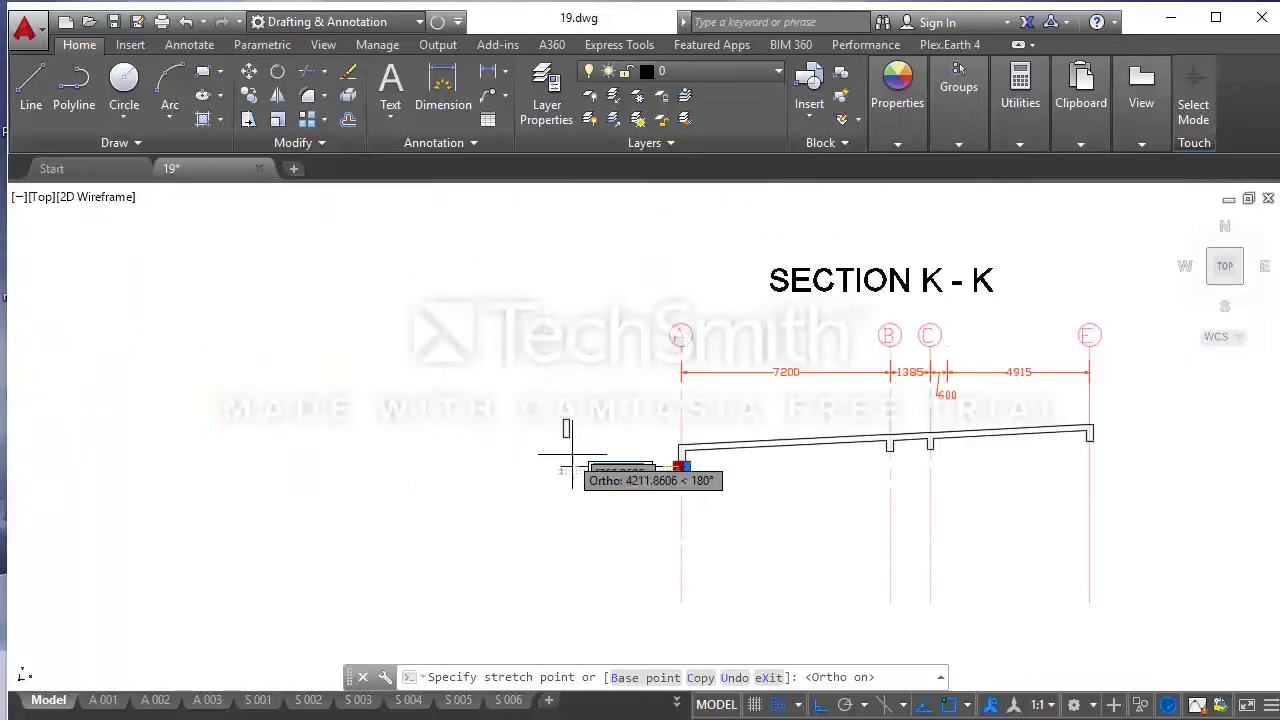
scroll(657, 451, "up", 2)
scroll(671, 451, "up", 2)
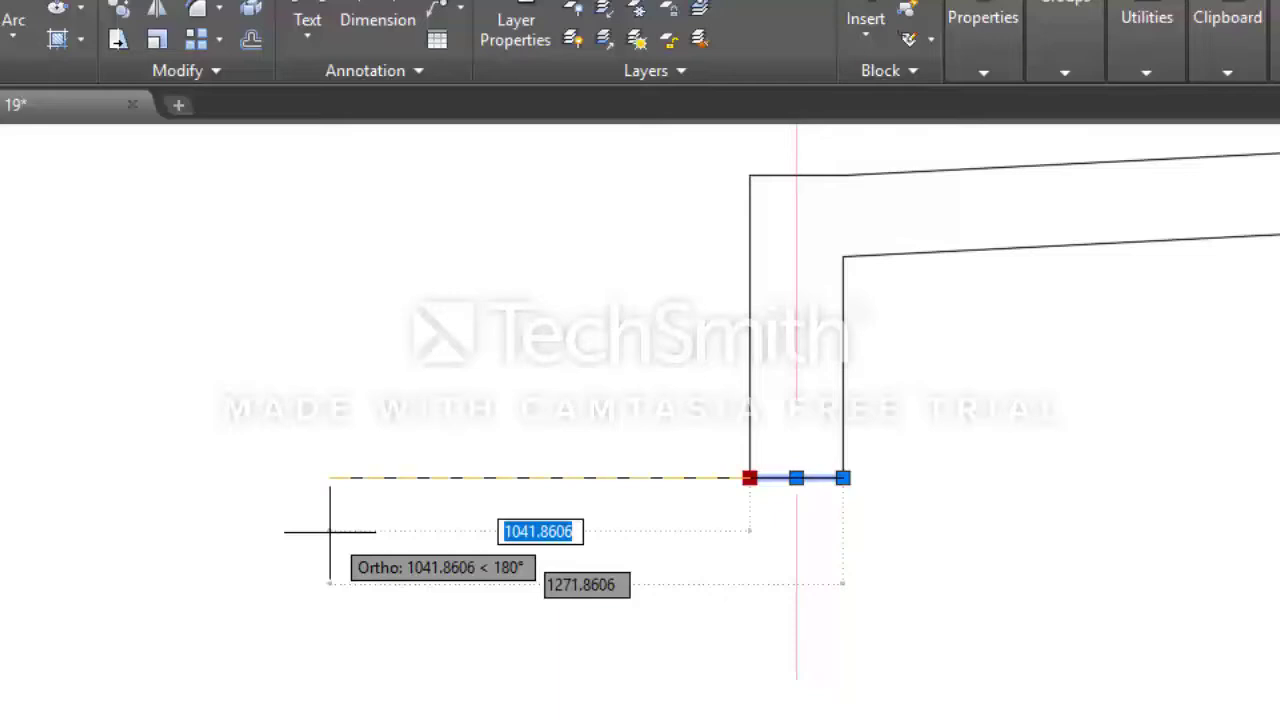
key("Tab")
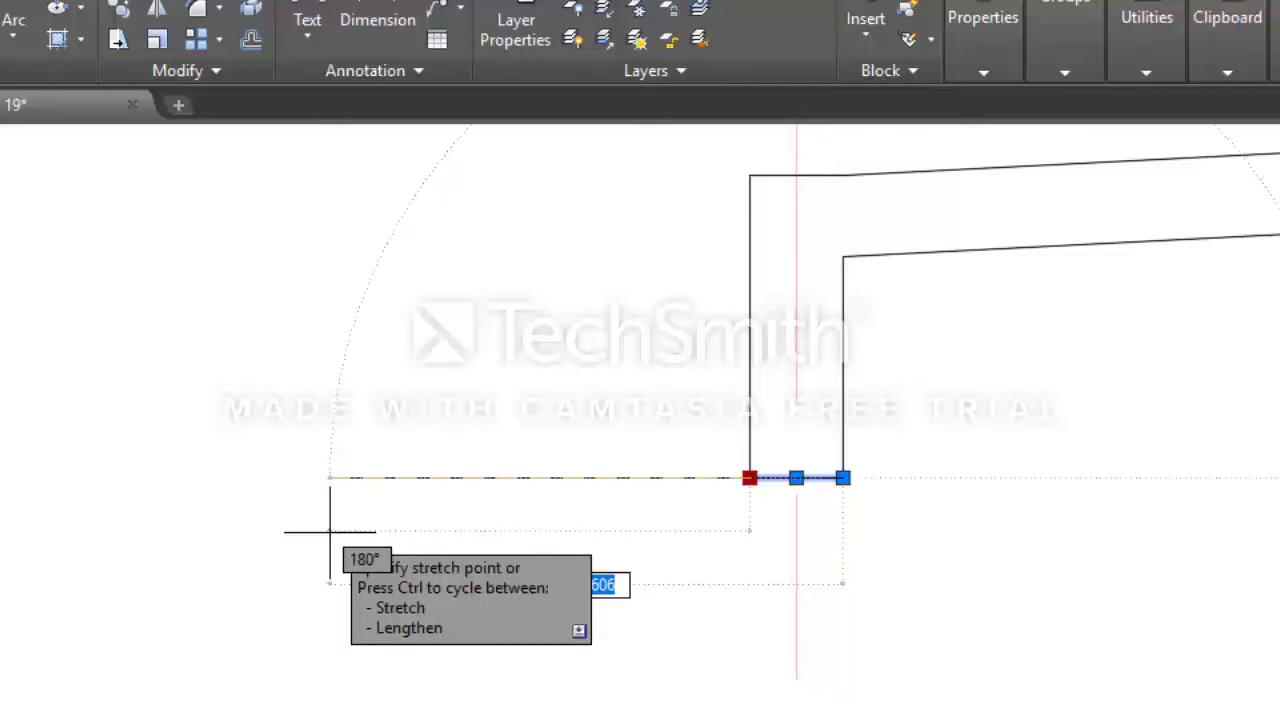
type("920")
key("Return")
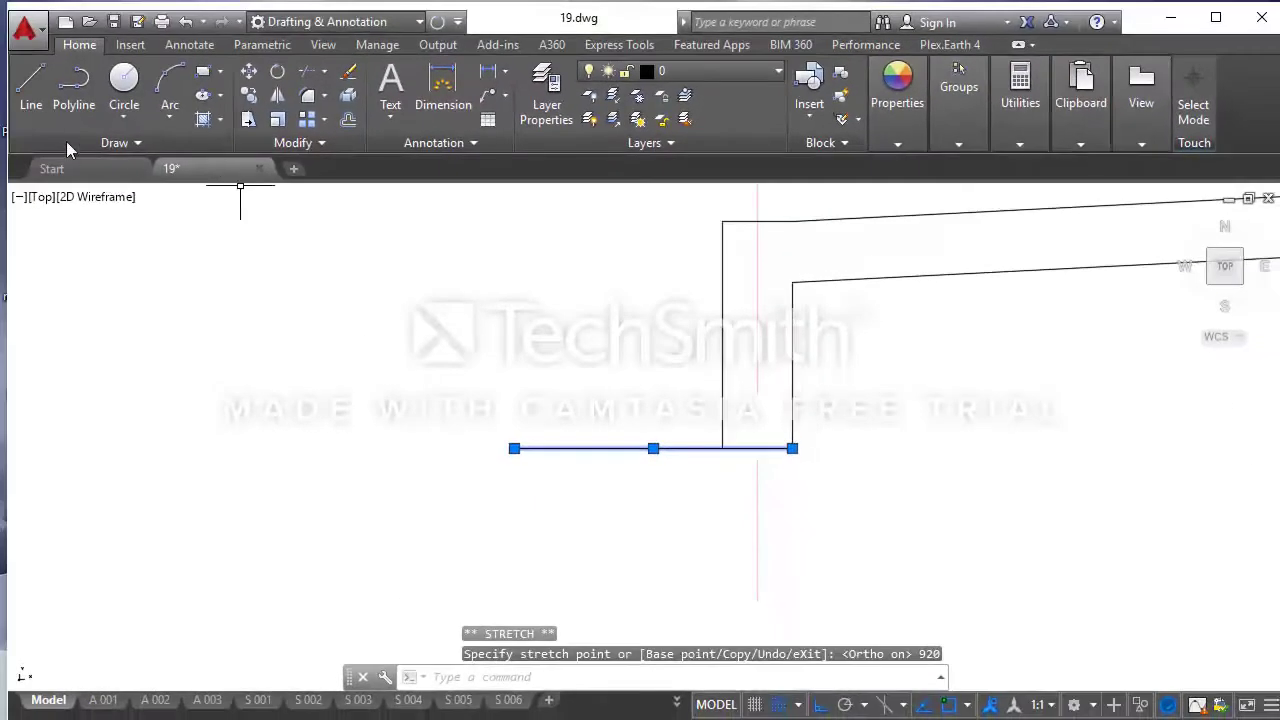
- Draw the upstand lines at the slab's left end: up, 190 right, 600 down
left_click(31, 85)
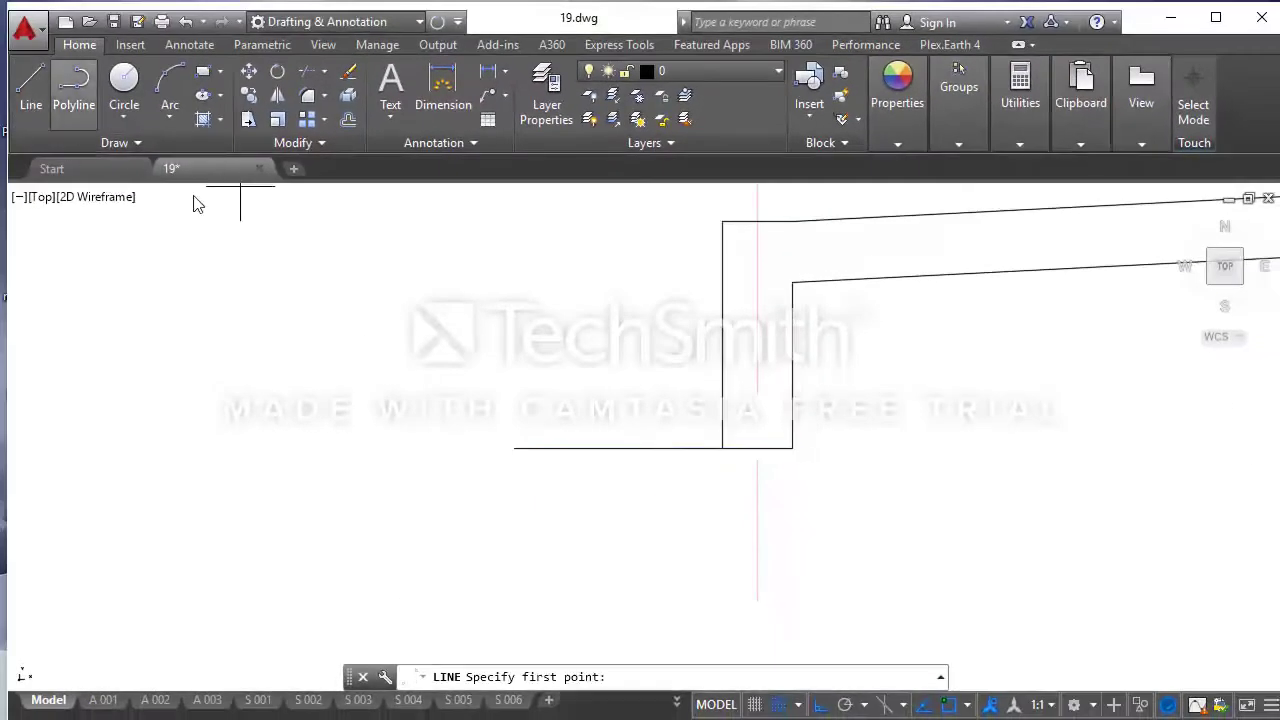
left_click(514, 448)
scroll(514, 385, "down", 2)
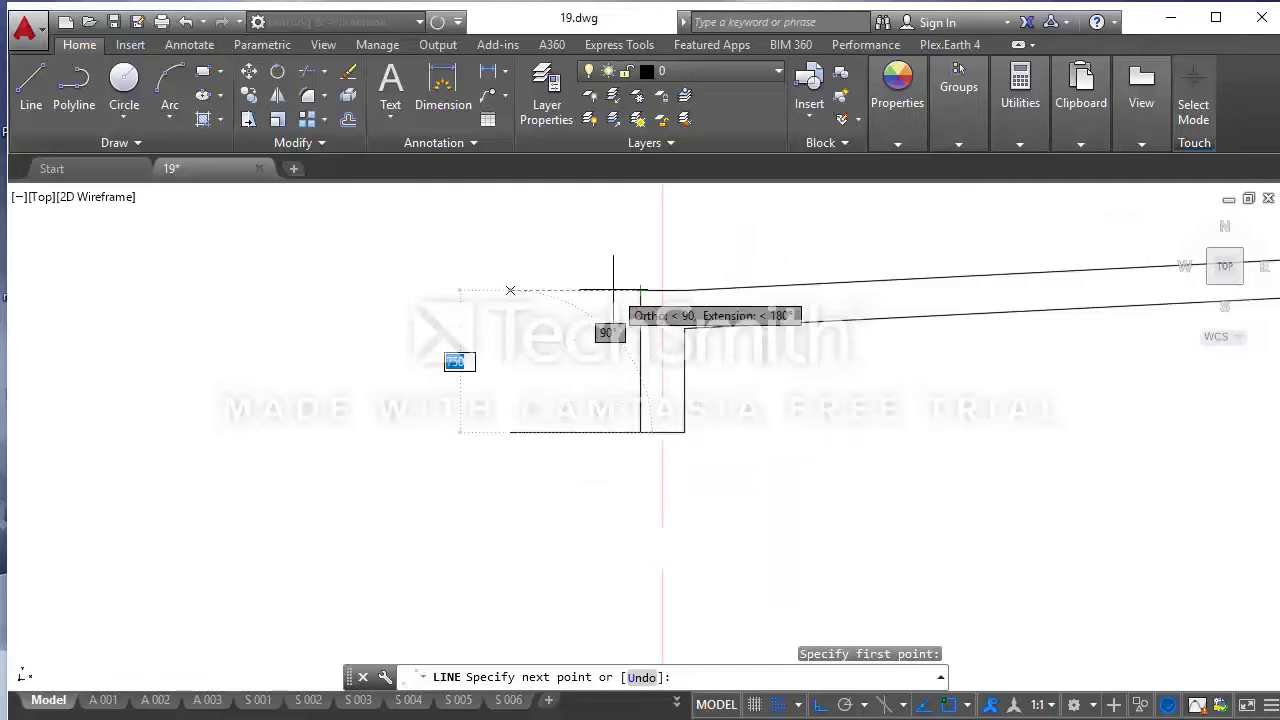
left_click(510, 290)
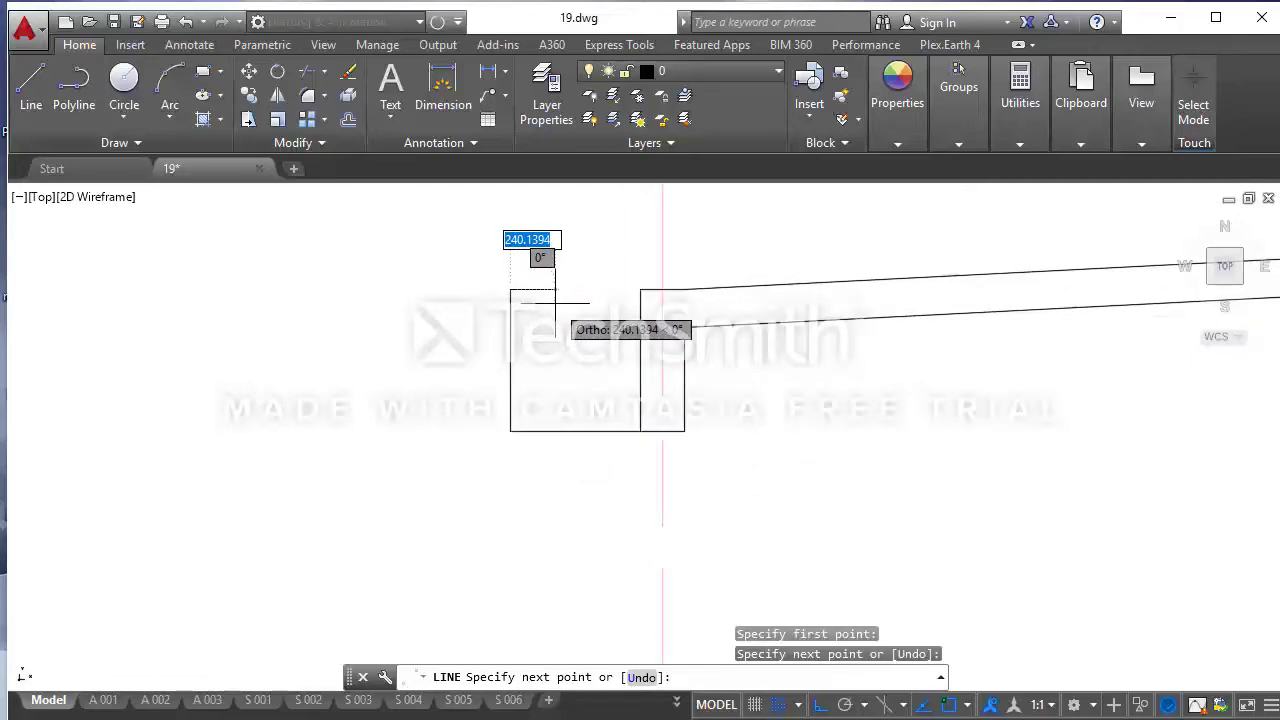
type("190")
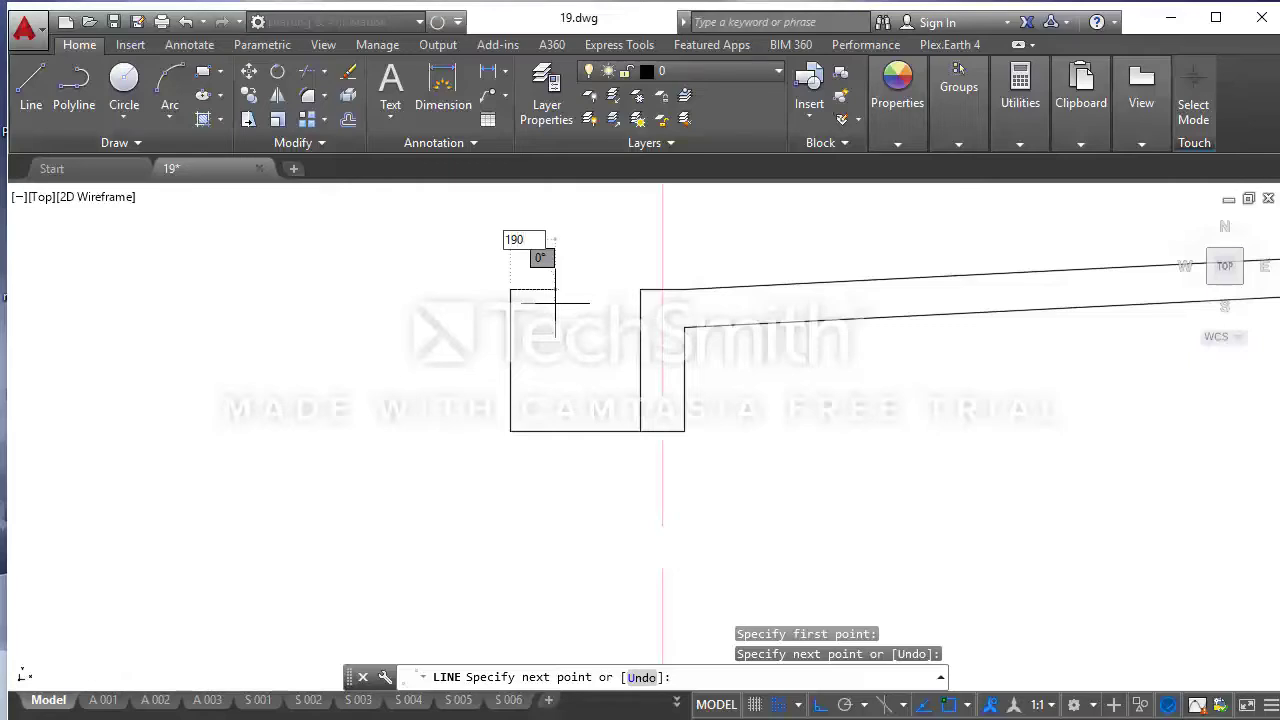
key("Return")
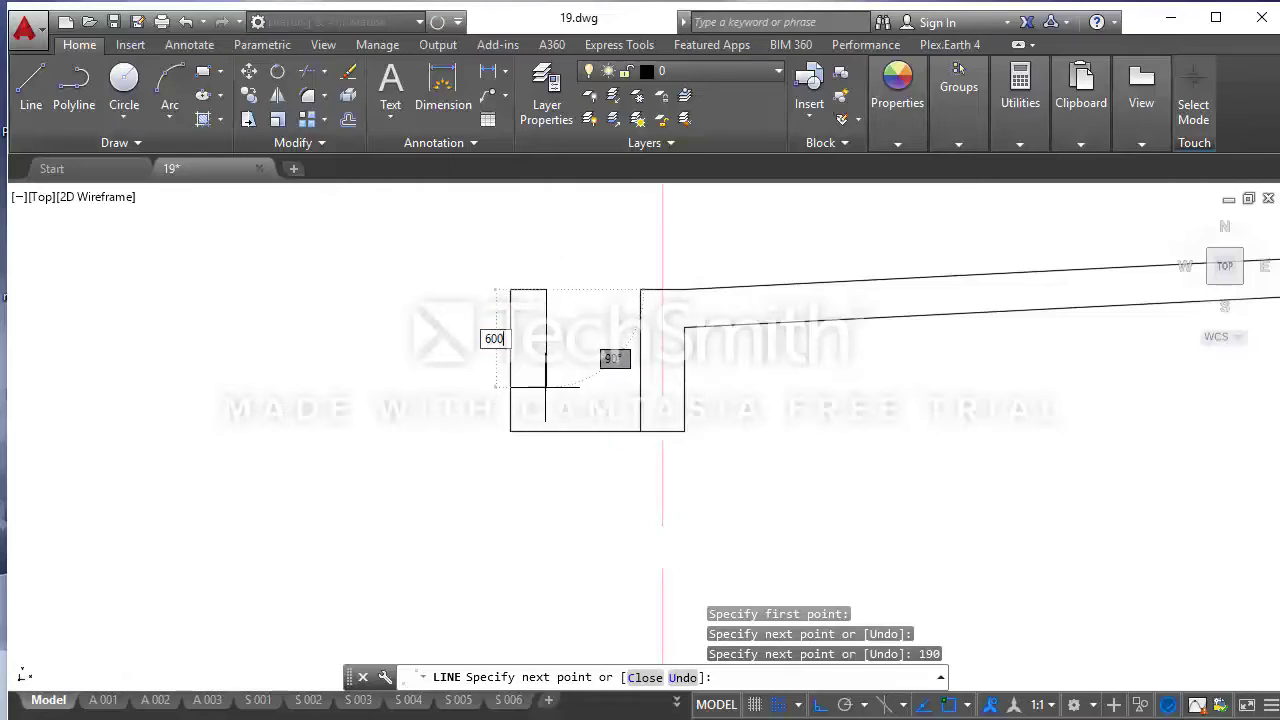
key("Return")
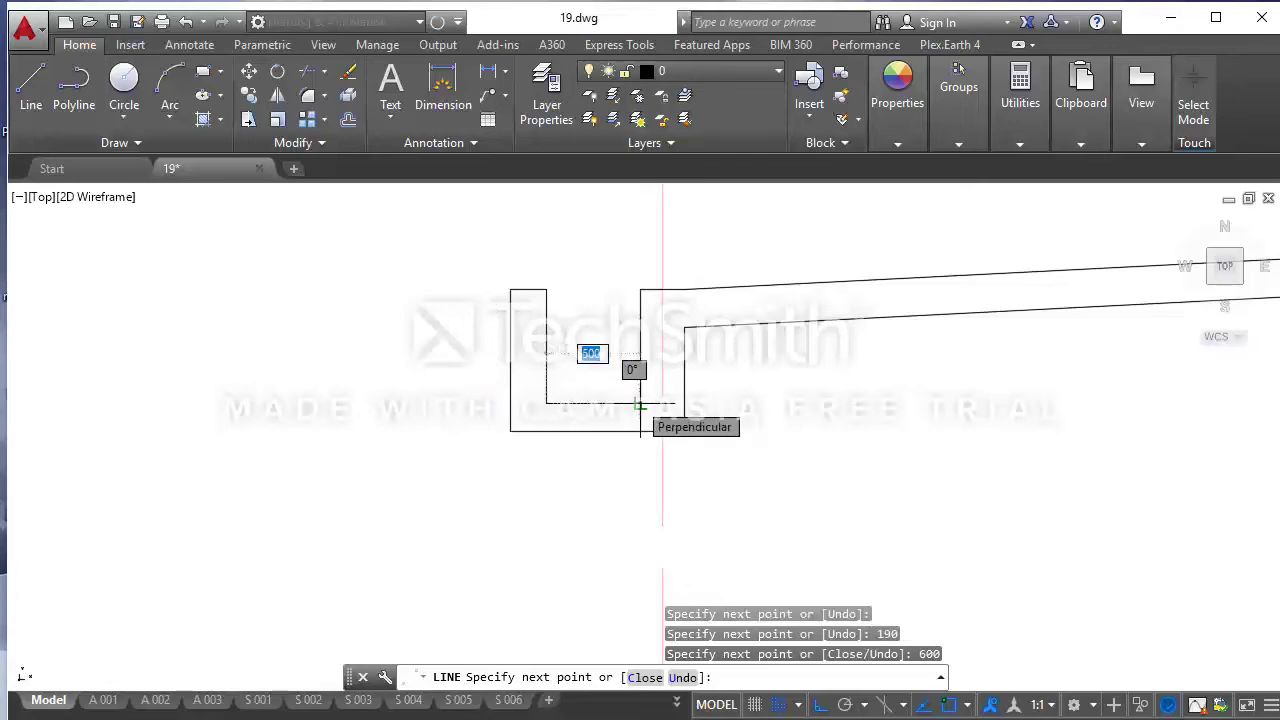
key("Escape")
left_click(640, 410)
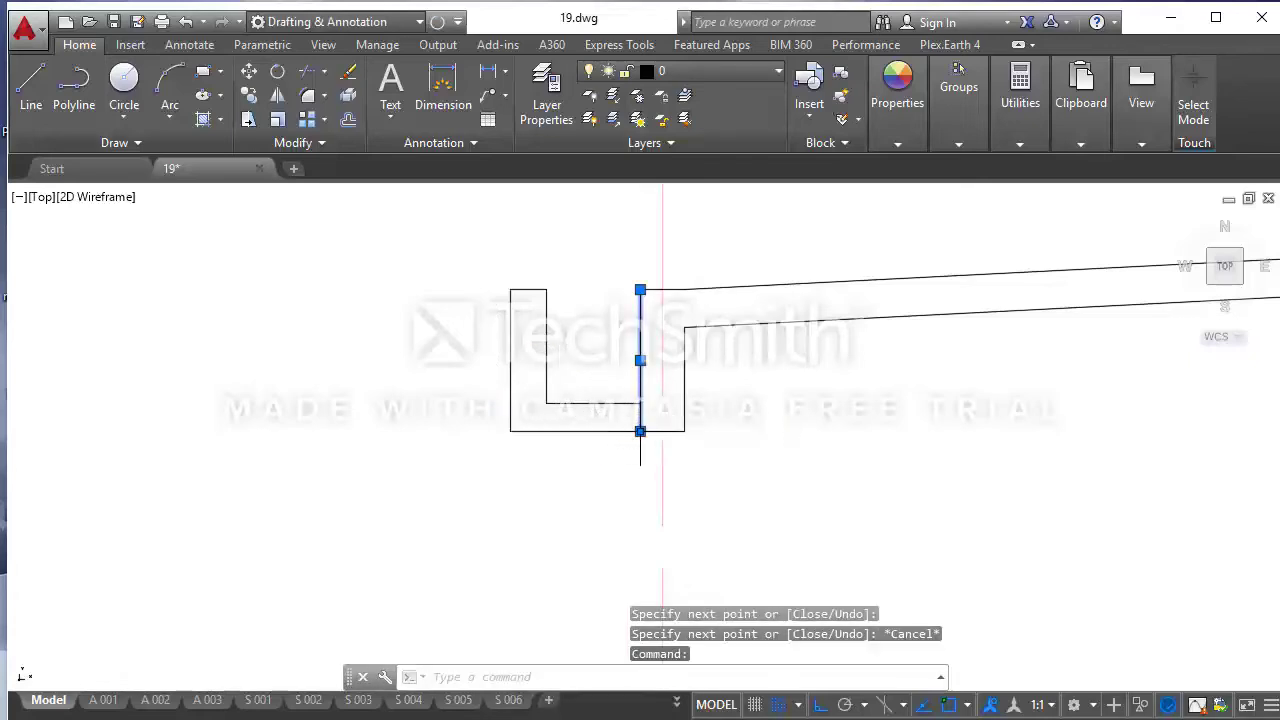
left_click(640, 431)
- Select the U-shaped left end and the long sloped beam lines
key("Escape")
scroll(625, 410, "down", 3)
scroll(618, 403, "down", 3)
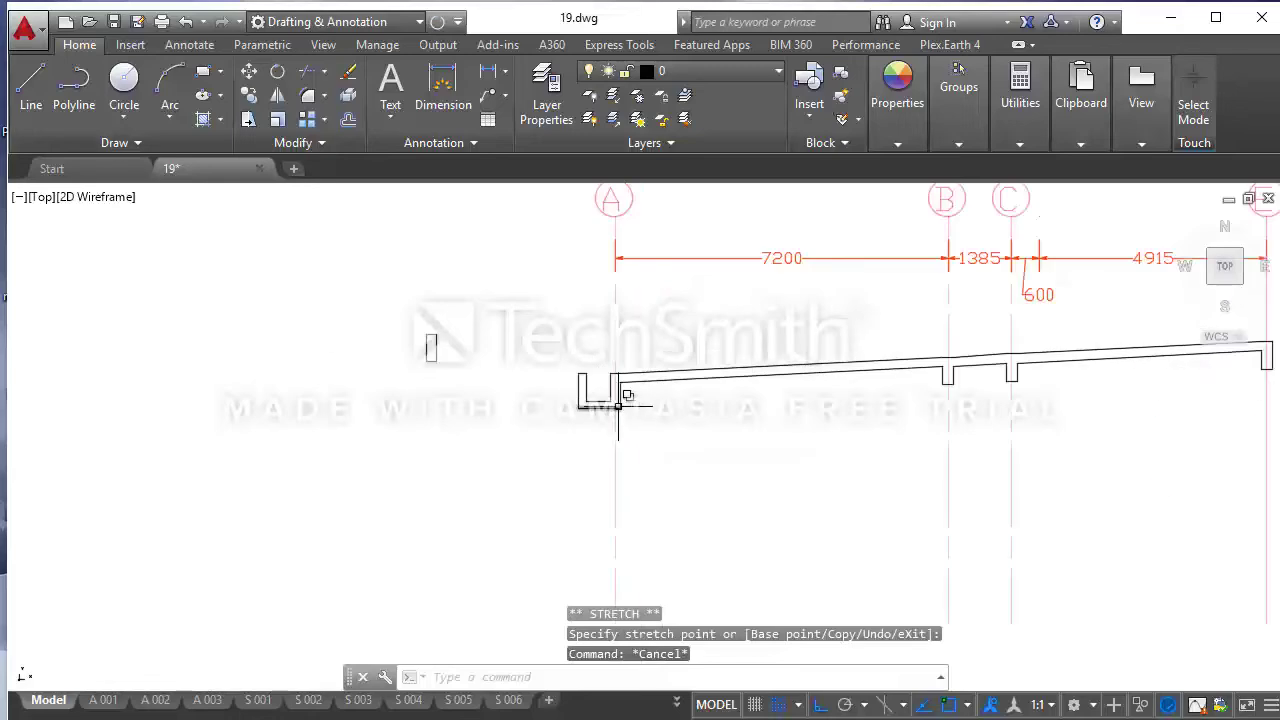
scroll(618, 404, "down", 2)
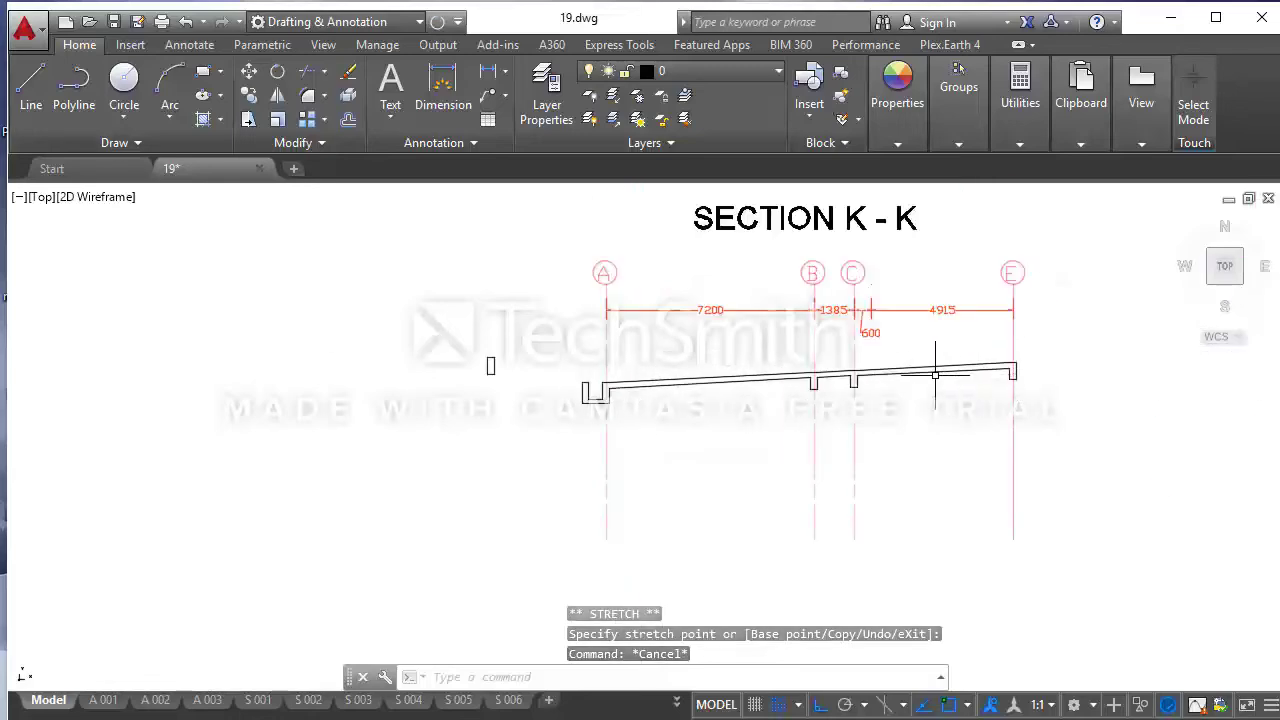
scroll(607, 400, "up", 2)
scroll(509, 393, "down", 2)
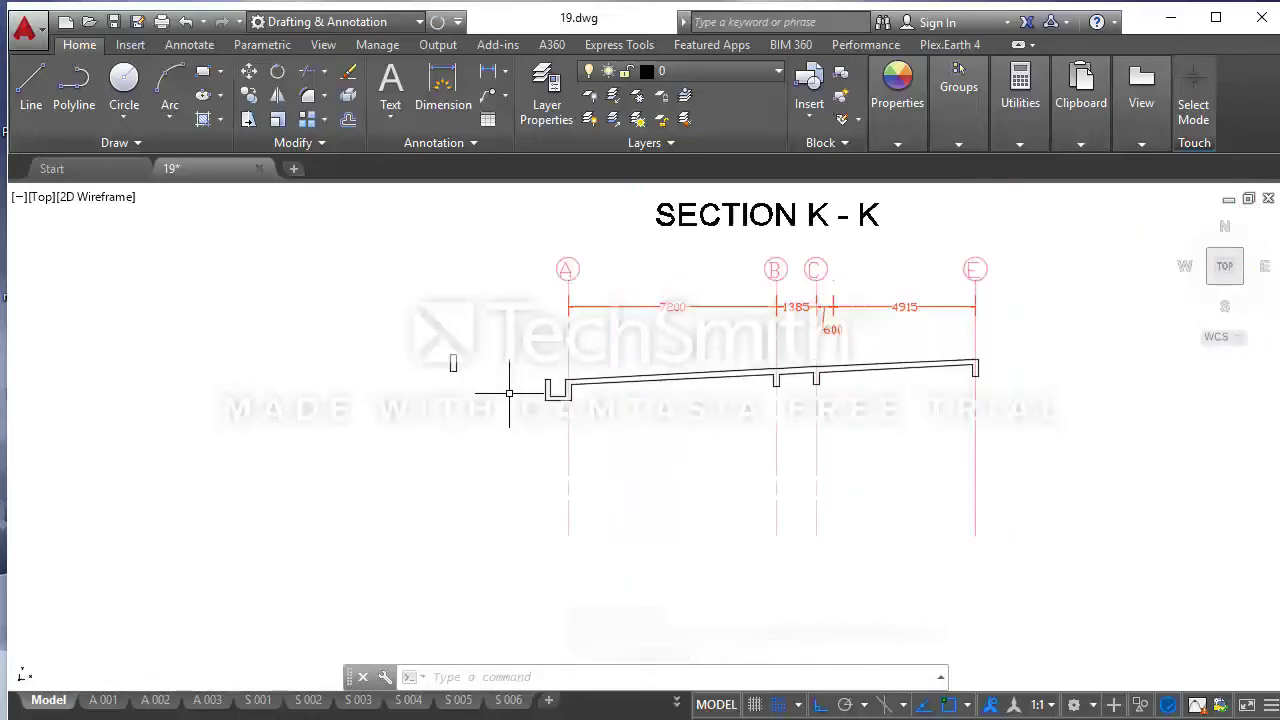
scroll(566, 400, "up", 3)
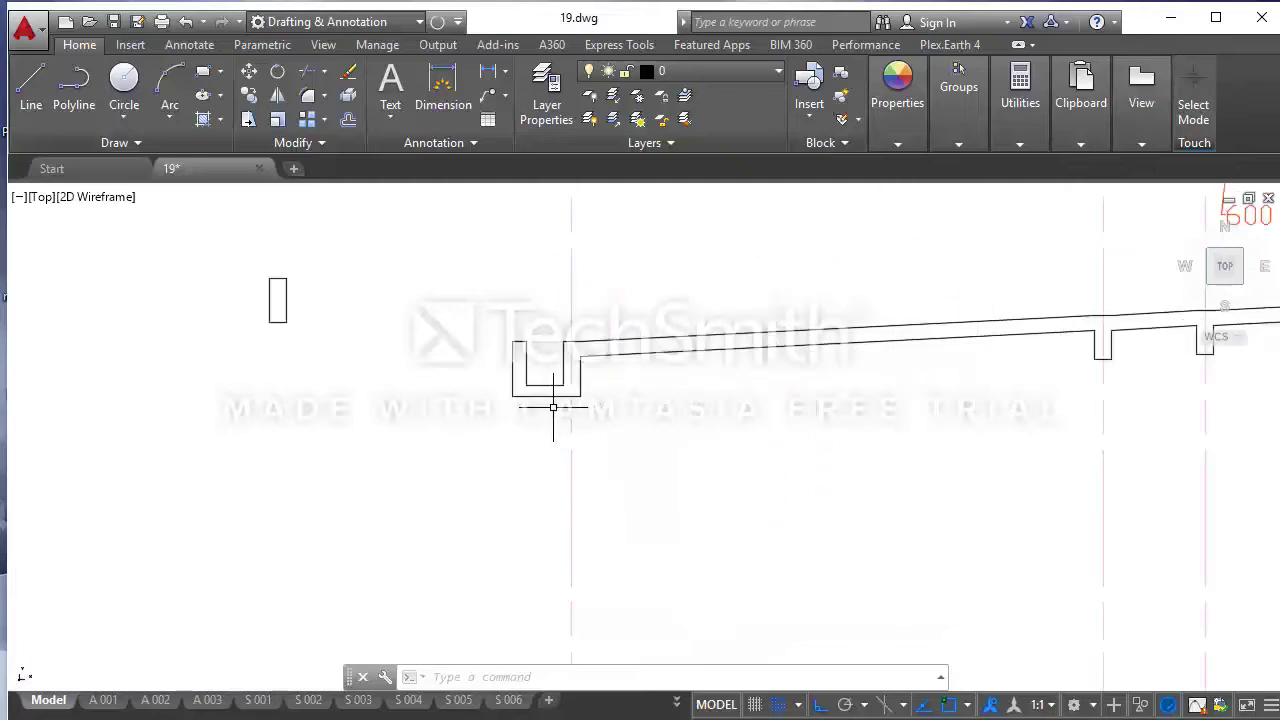
left_click(548, 406)
left_click(508, 336)
left_click(630, 398)
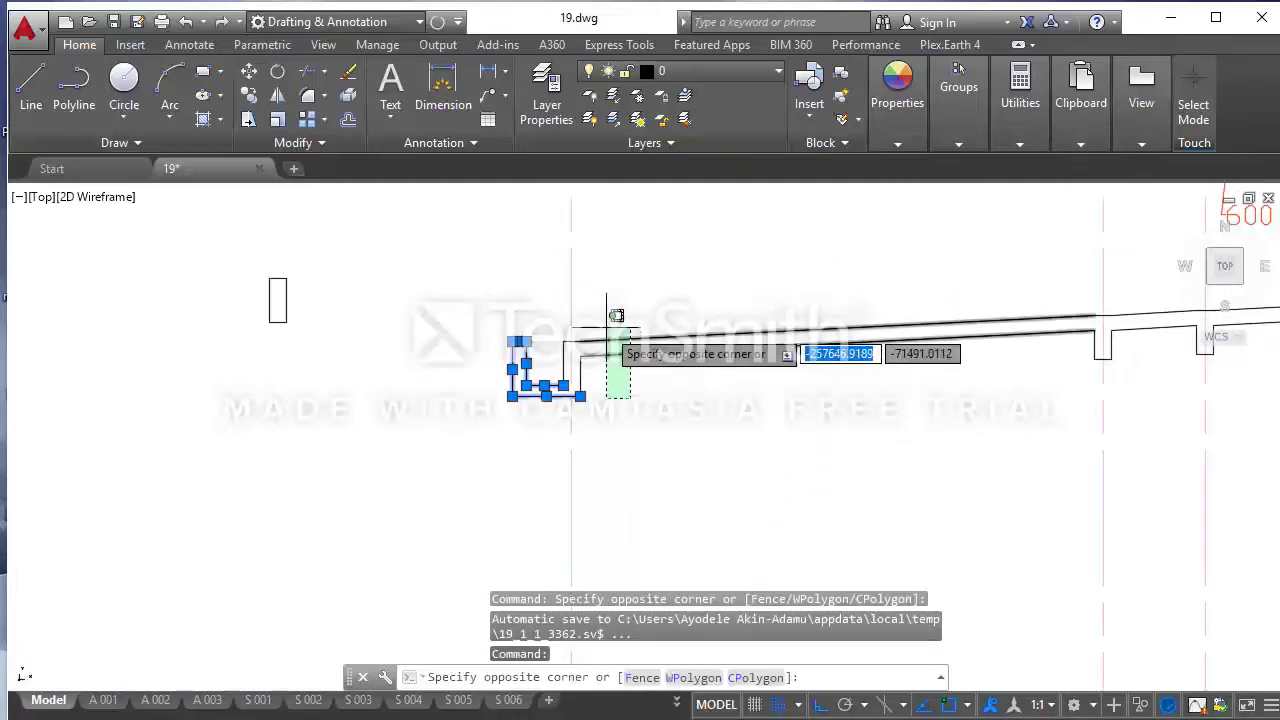
left_click(580, 310)
- Add the grid-B notch and beam's right end, then JOIN everything into polylines
scroll(450, 355, "down", 3)
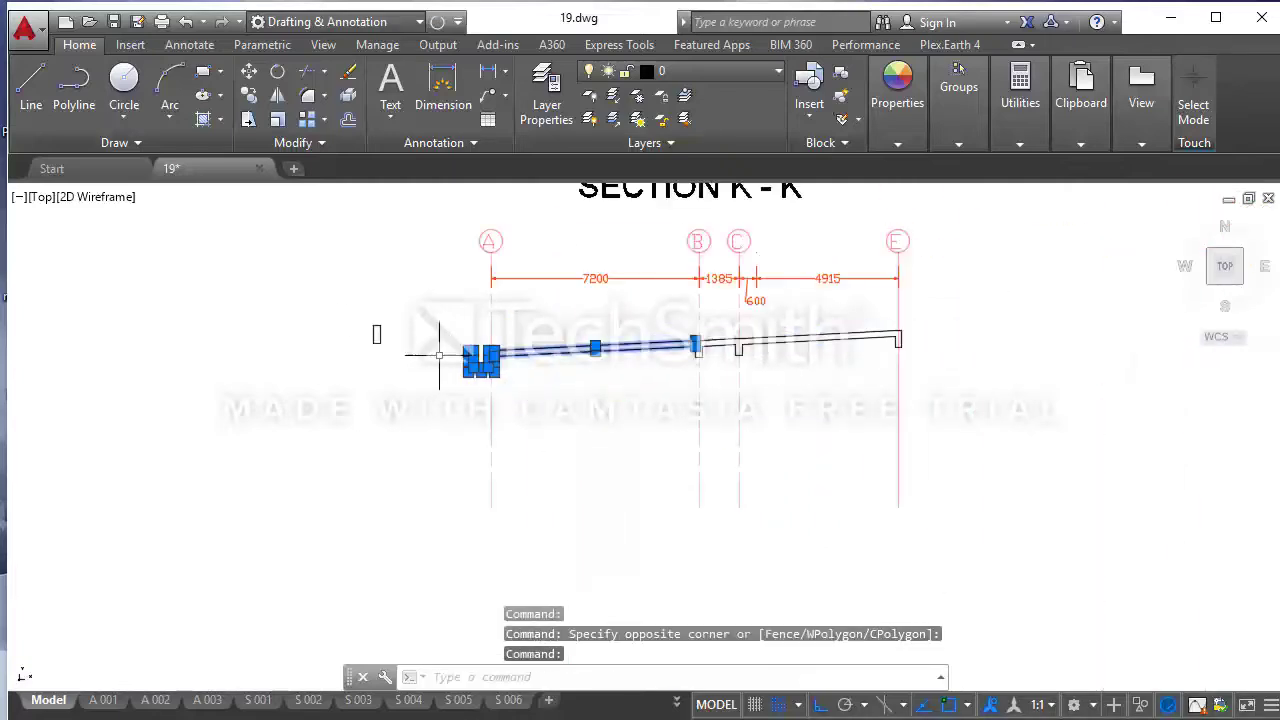
scroll(670, 345, "up", 4)
left_click(782, 395)
left_click(740, 318)
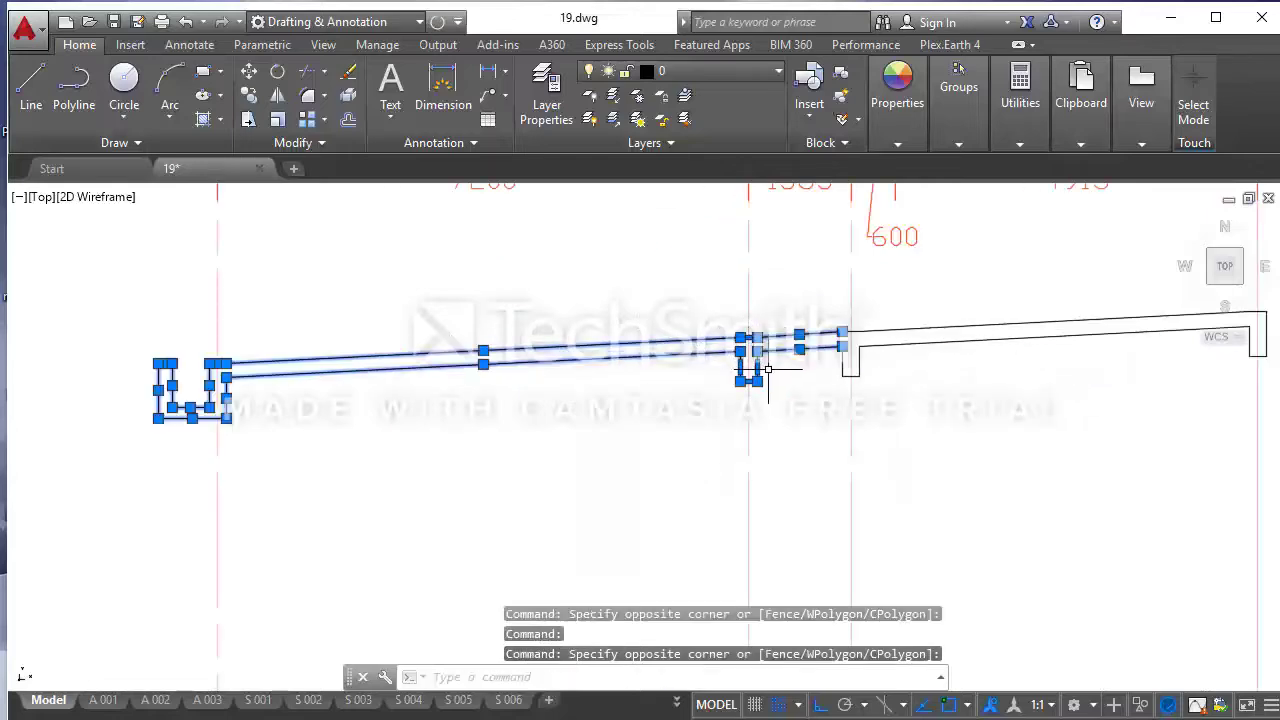
left_click(880, 378)
left_click(846, 324)
scroll(903, 354, "down", 2)
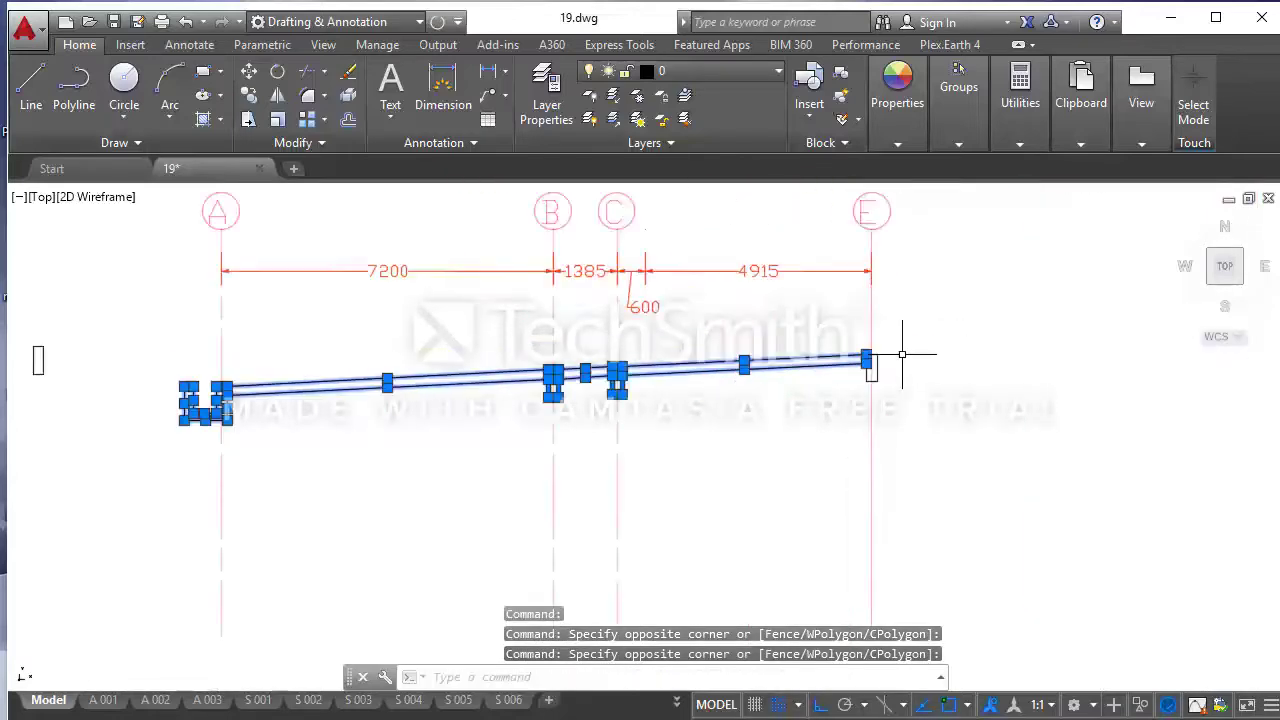
scroll(848, 405, "up", 5)
left_click(830, 405)
scroll(823, 357, "down", 2)
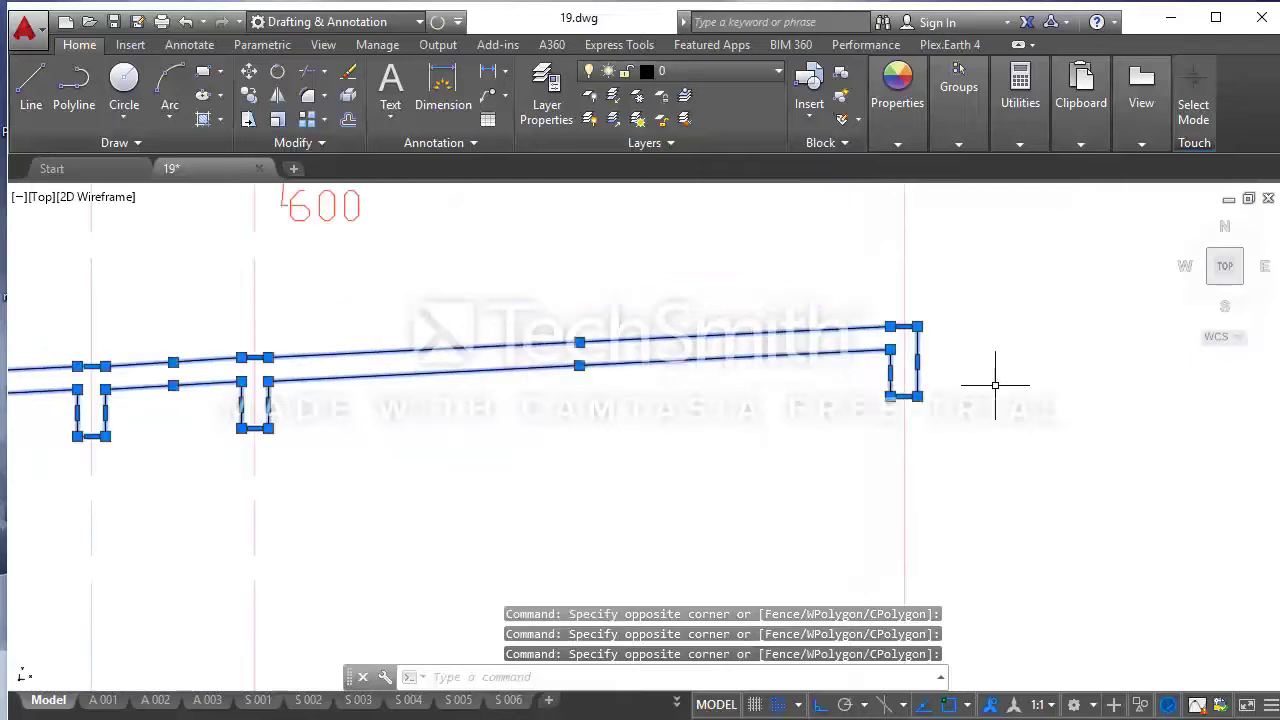
scroll(994, 377, "down", 2)
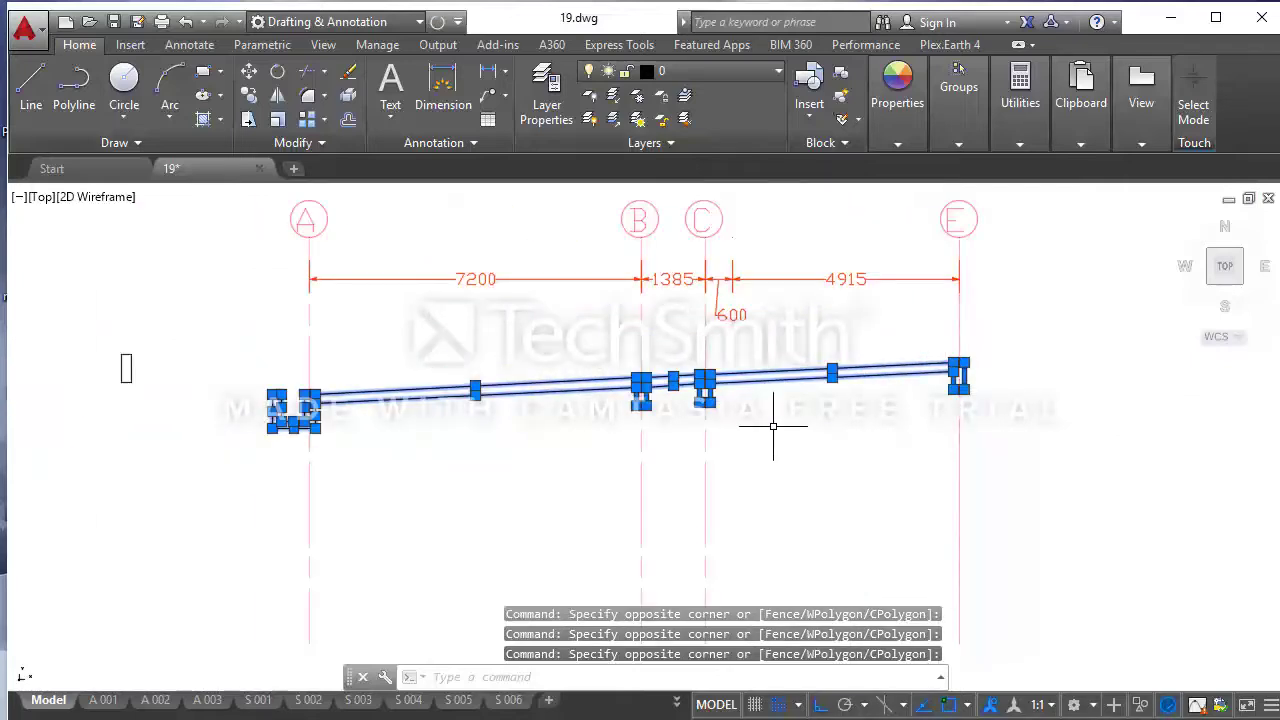
type("JO")
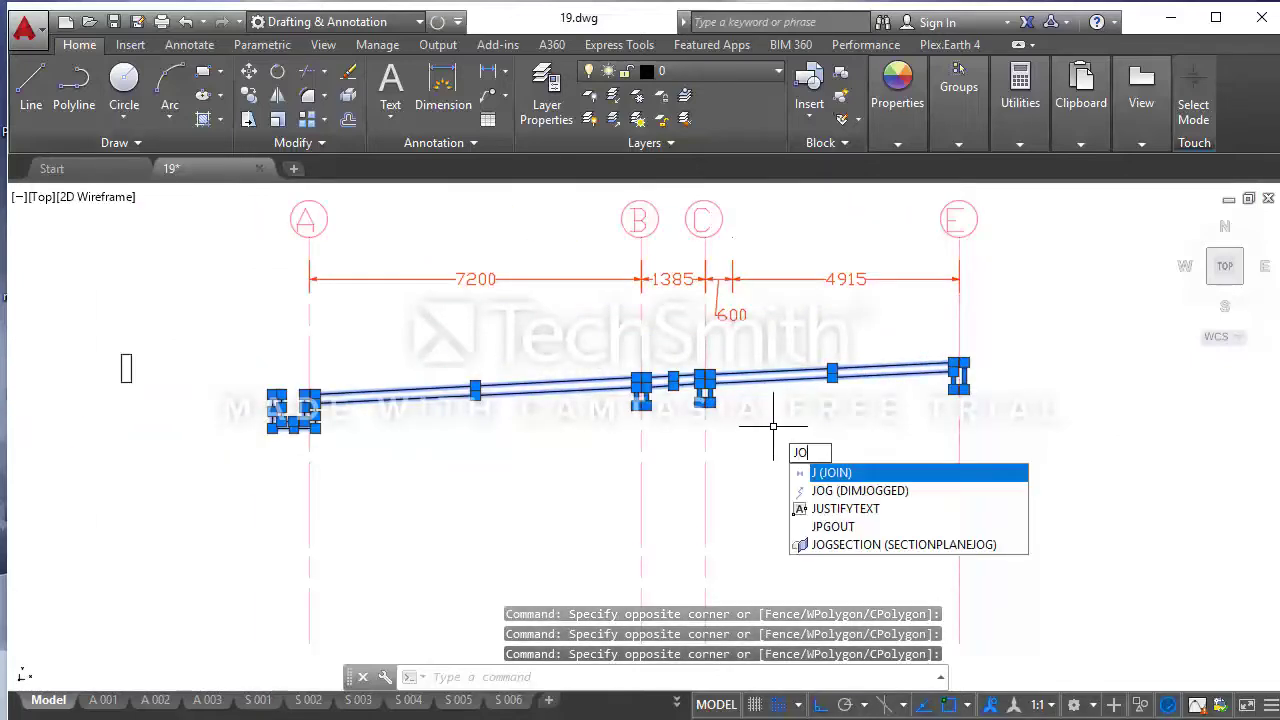
type("IIN")
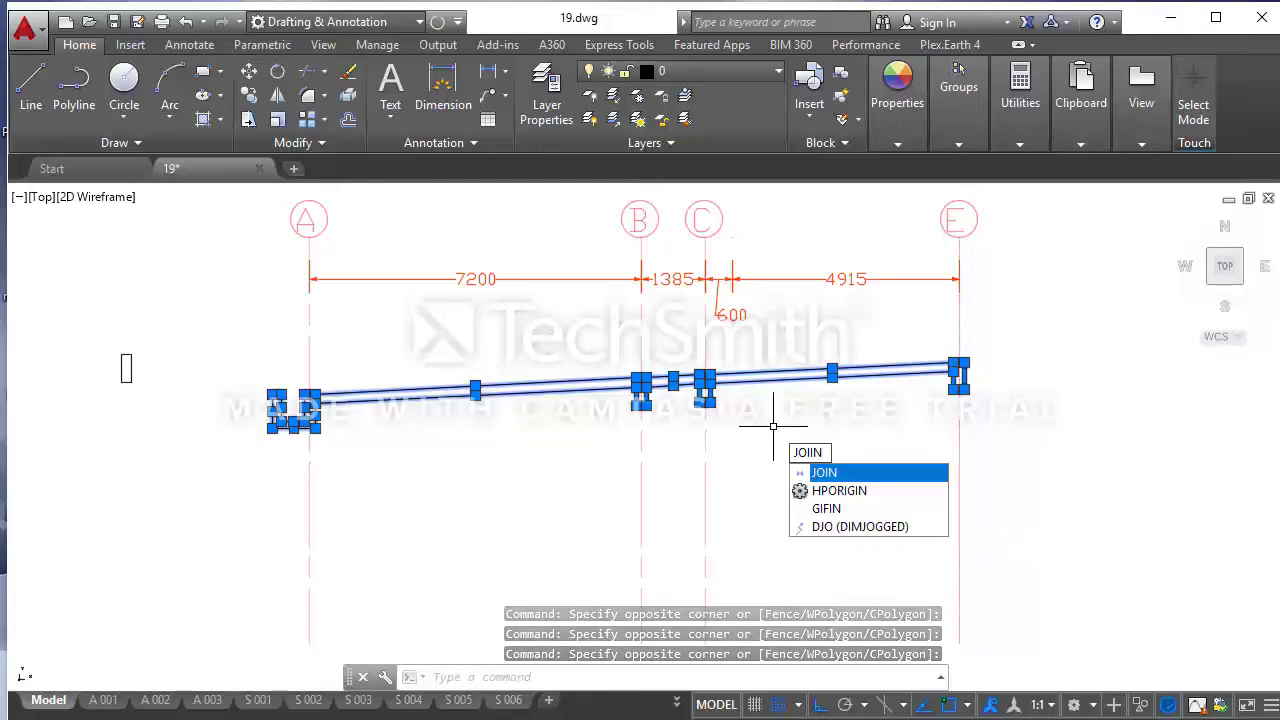
key("Return")
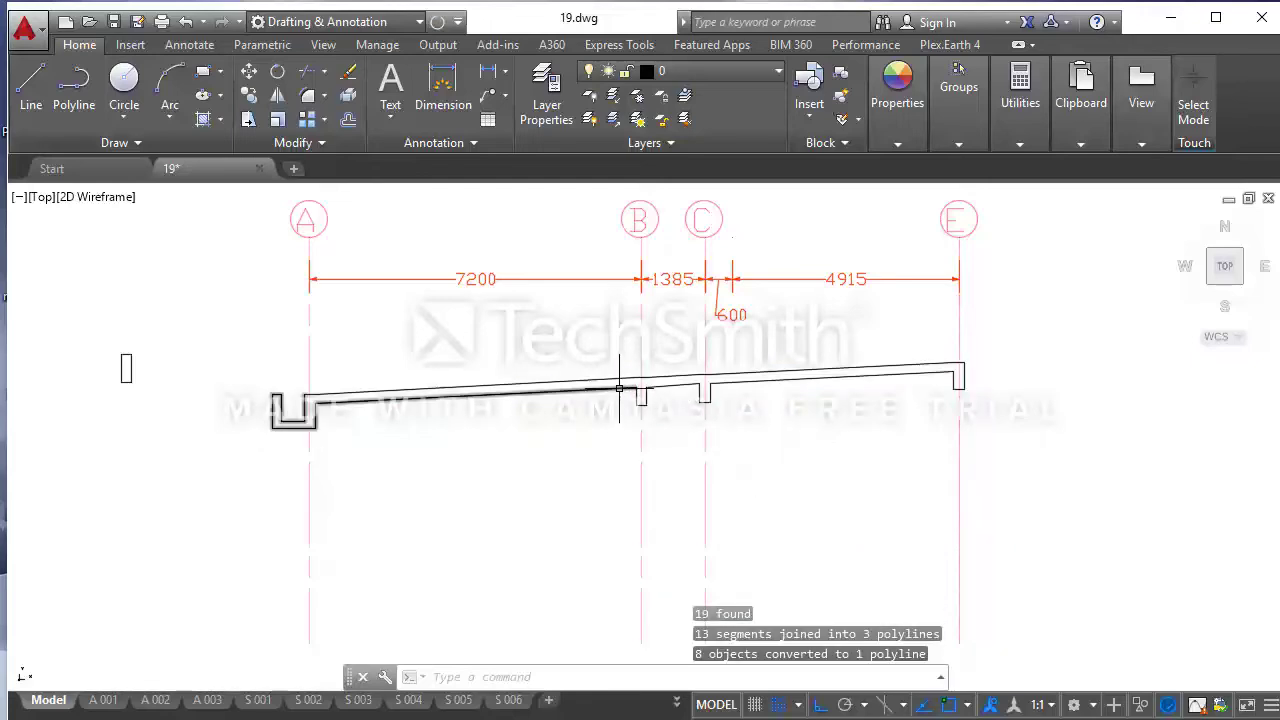
- Join the upper and lower beam polylines and notches into one 18-segment polyline
left_click(619, 387)
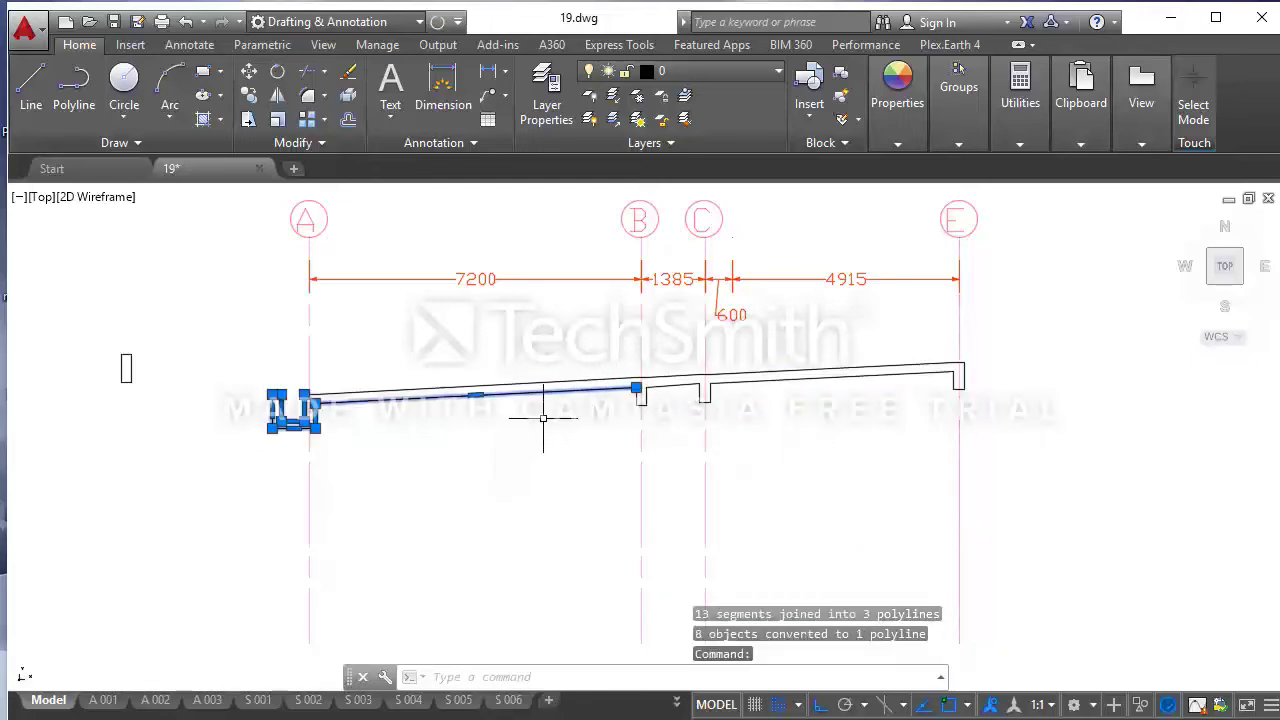
left_click(420, 390)
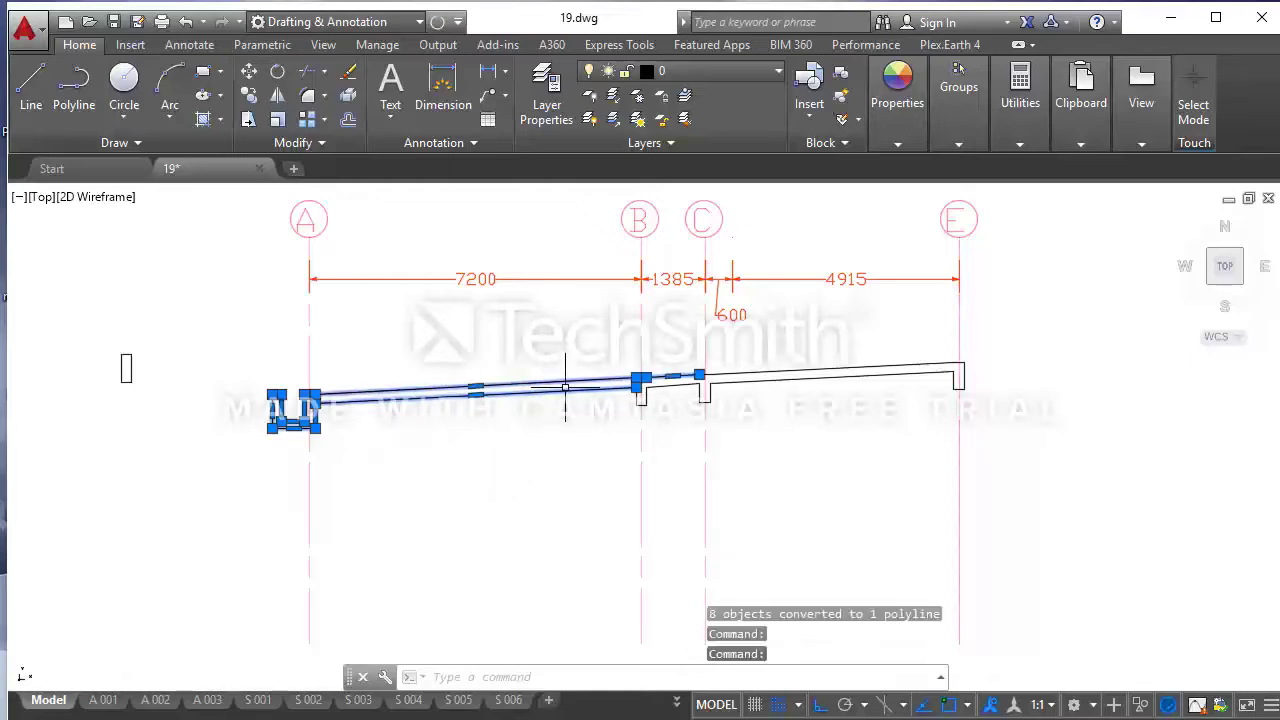
scroll(619, 373, "up", 5)
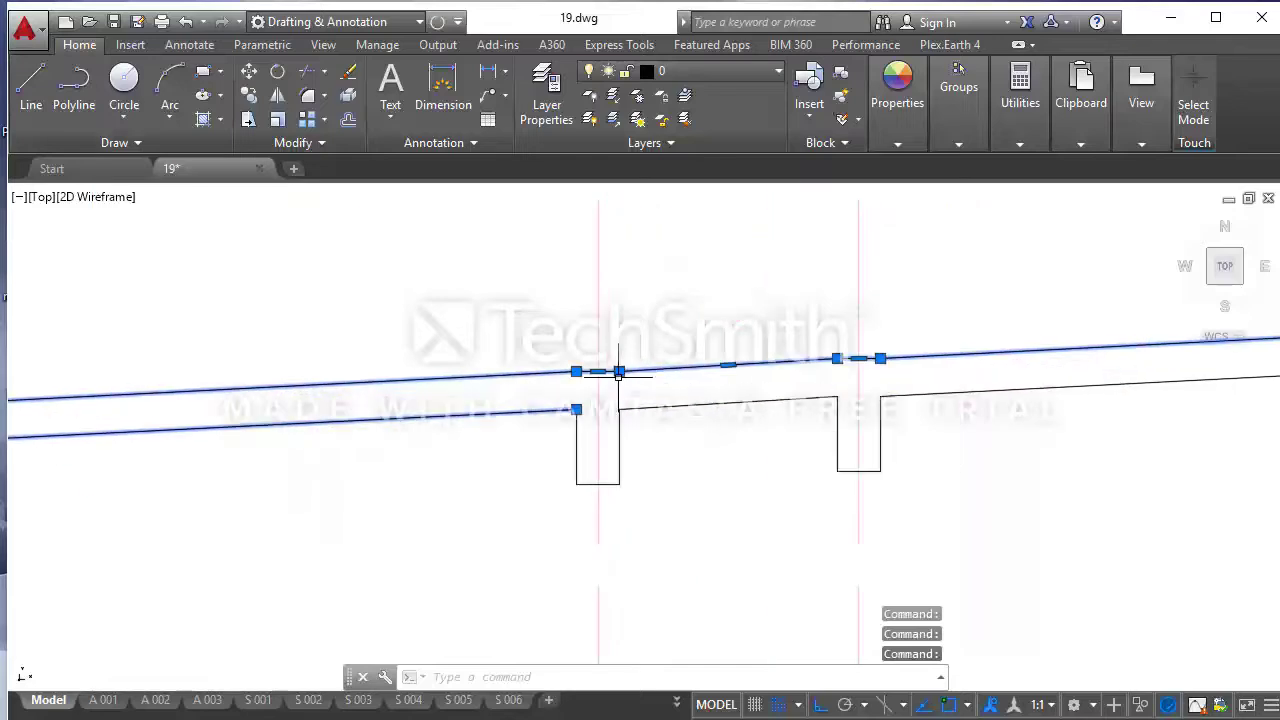
left_click(680, 418)
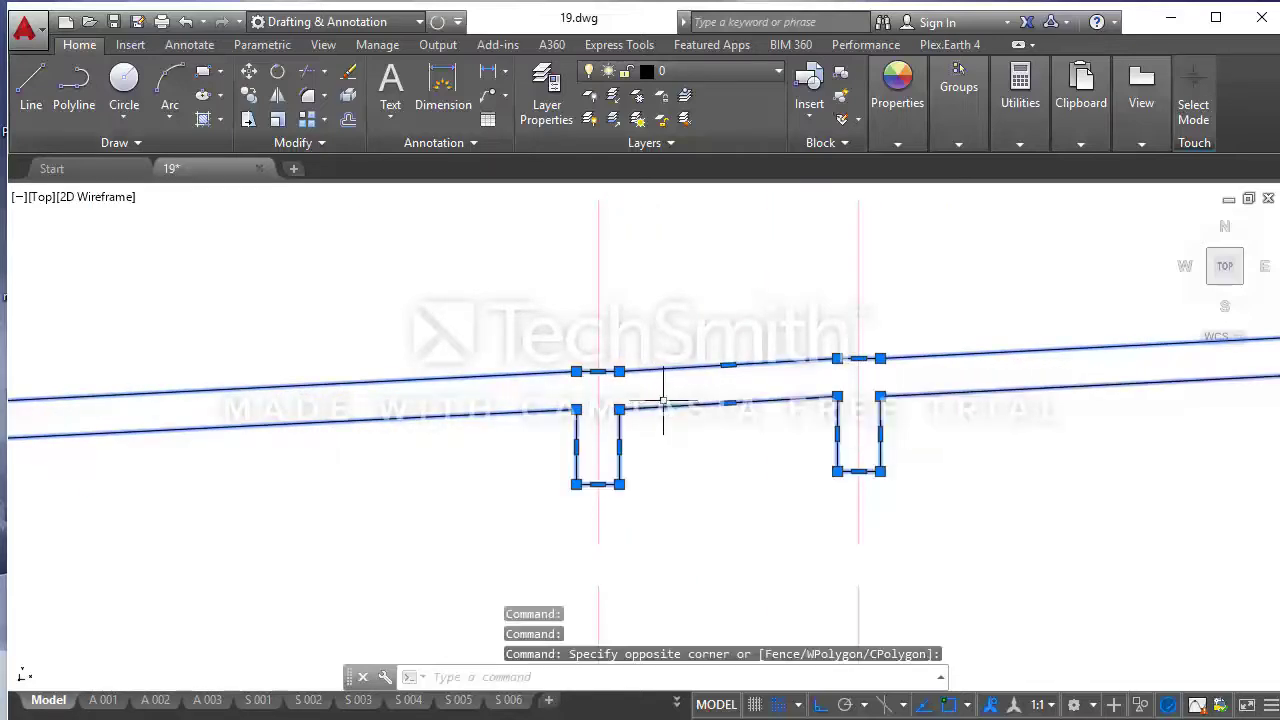
scroll(622, 430, "down", 3)
type("JOIN")
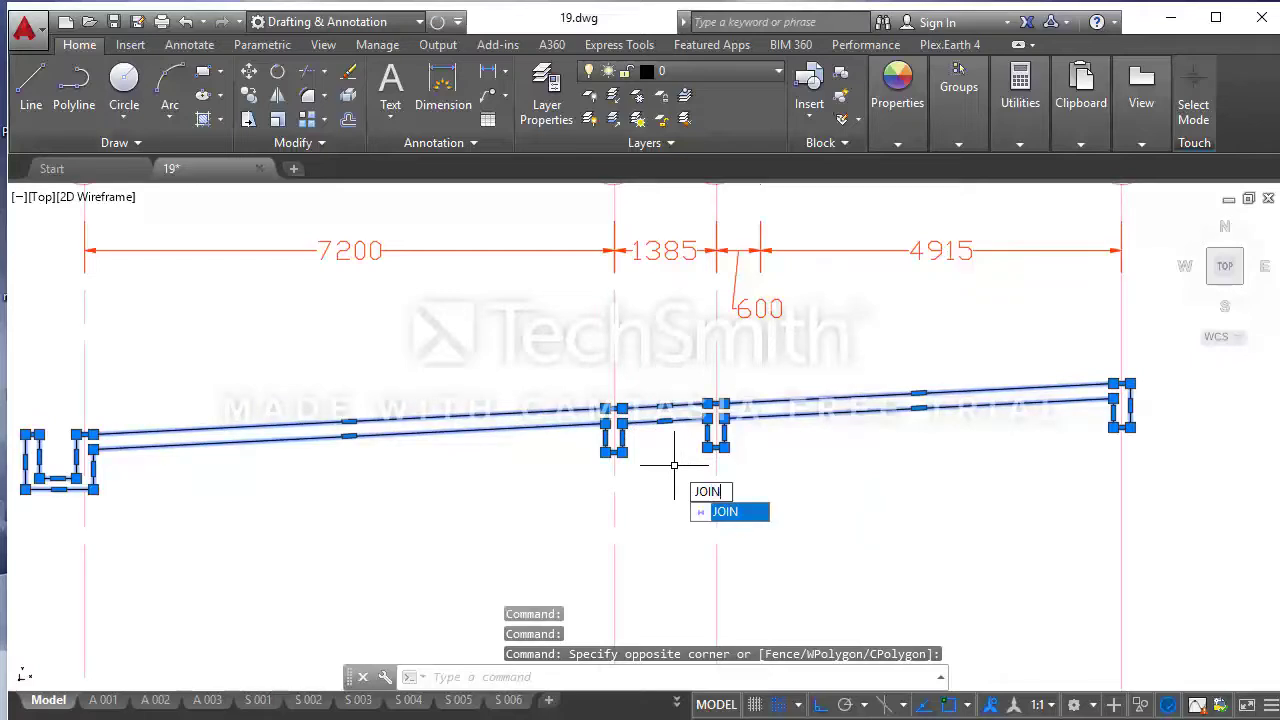
key("Return")
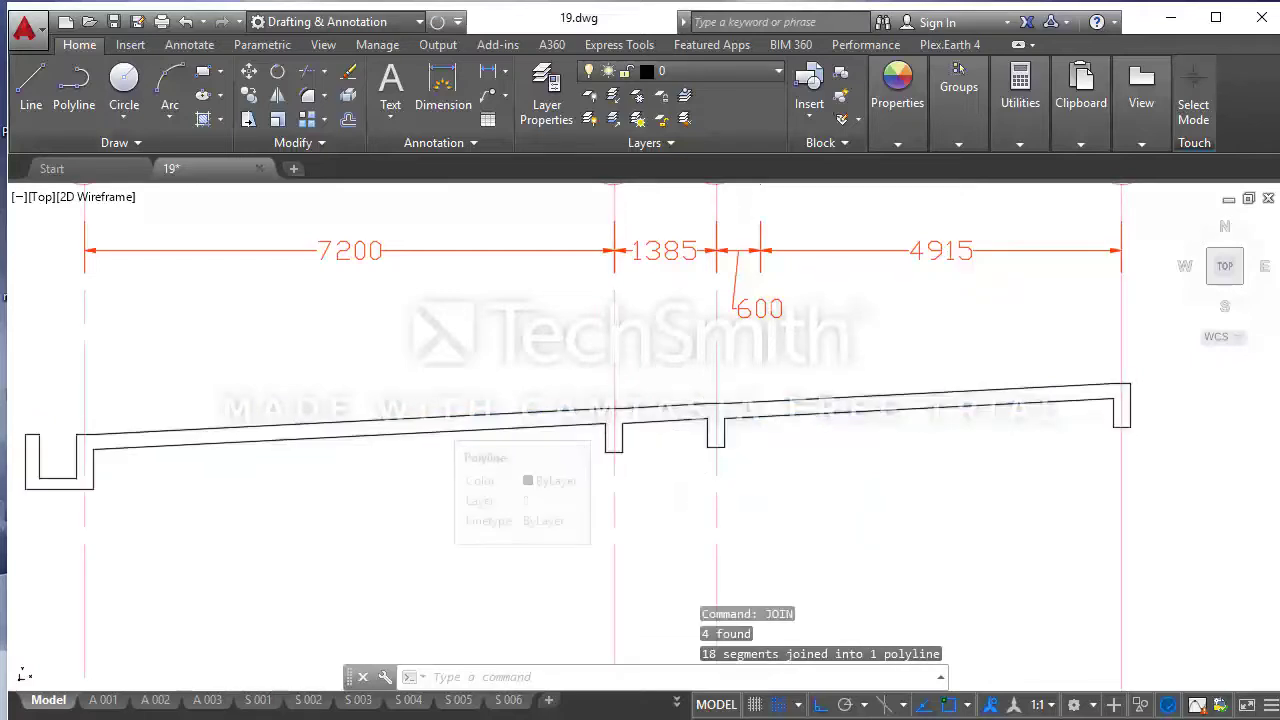
left_click(605, 427)
scroll(667, 424, "down", 4)
scroll(646, 430, "up", 4)
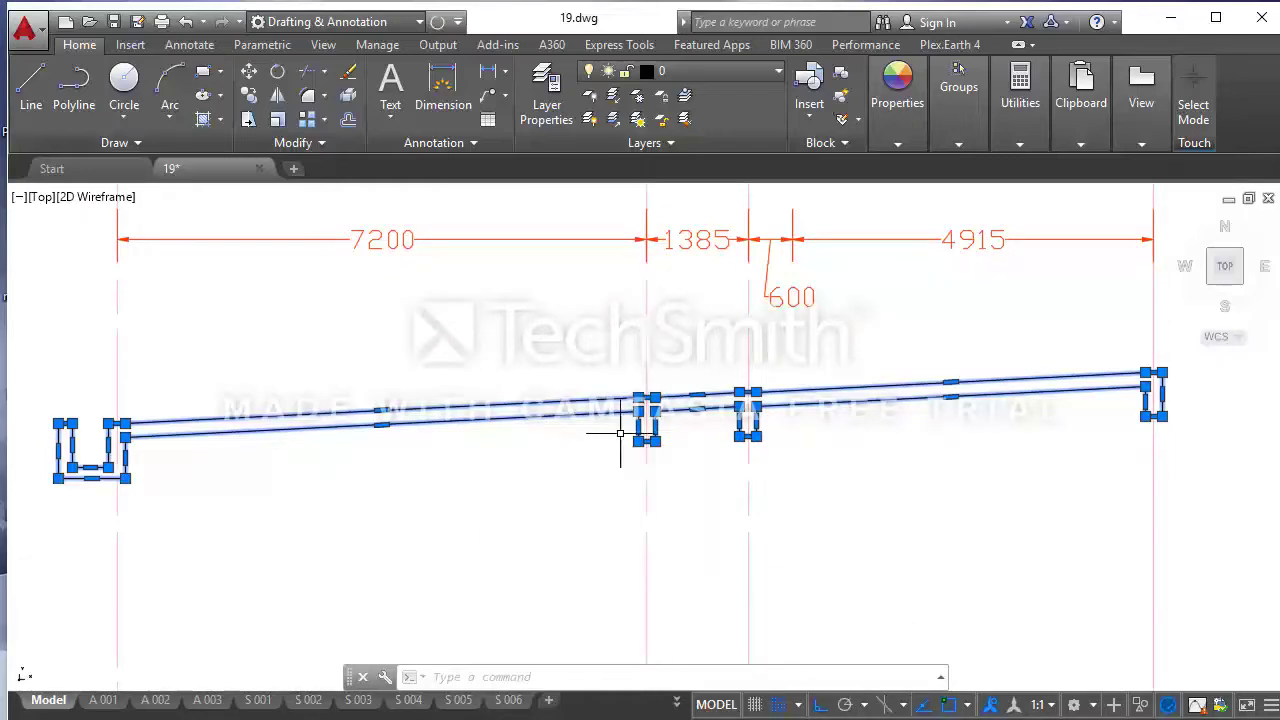
key("Escape")
- Change the joined beam-and-column polyline's colour to Blue in Properties
scroll(614, 457, "down", 4)
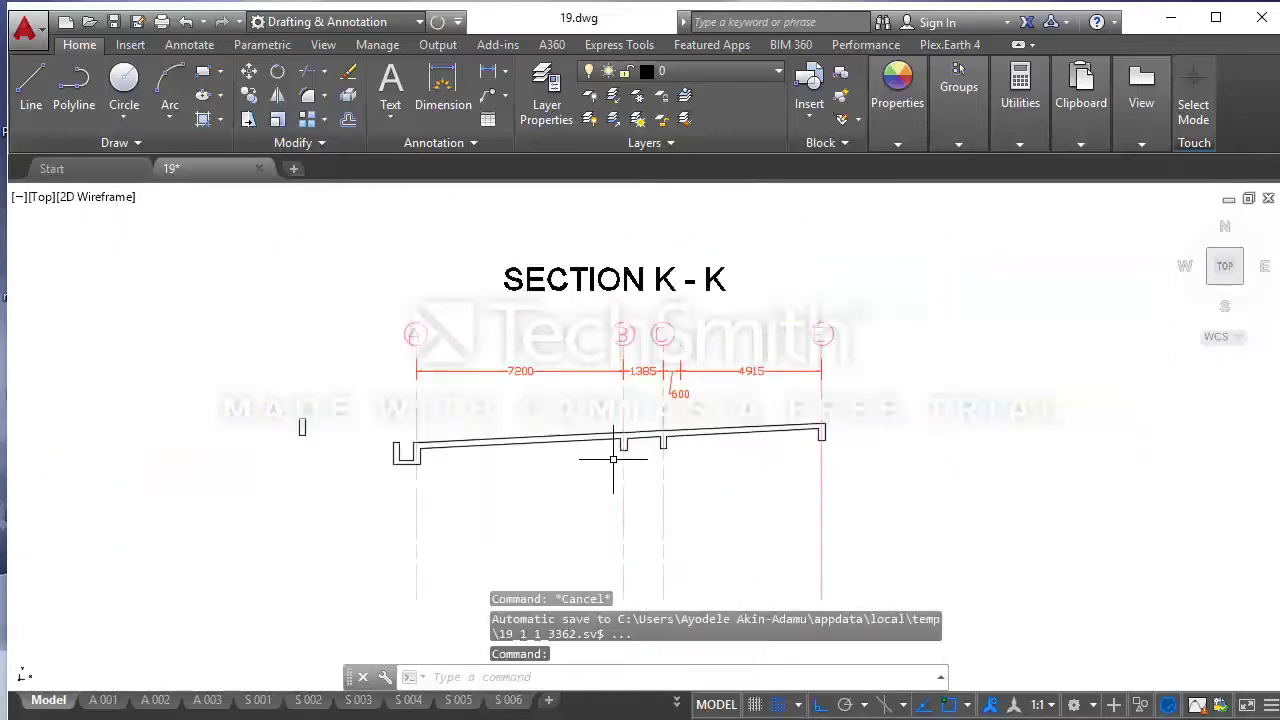
scroll(518, 446, "up", 2)
left_click(514, 437)
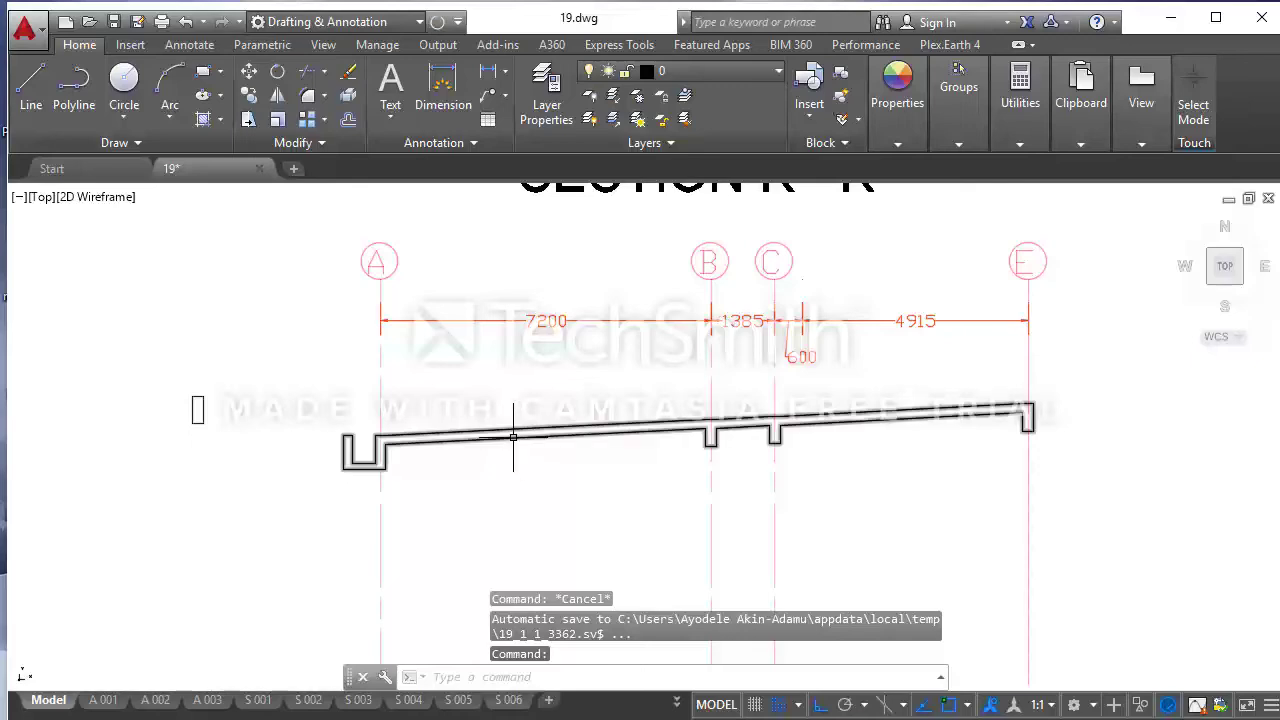
right_click(488, 203)
left_click(543, 683)
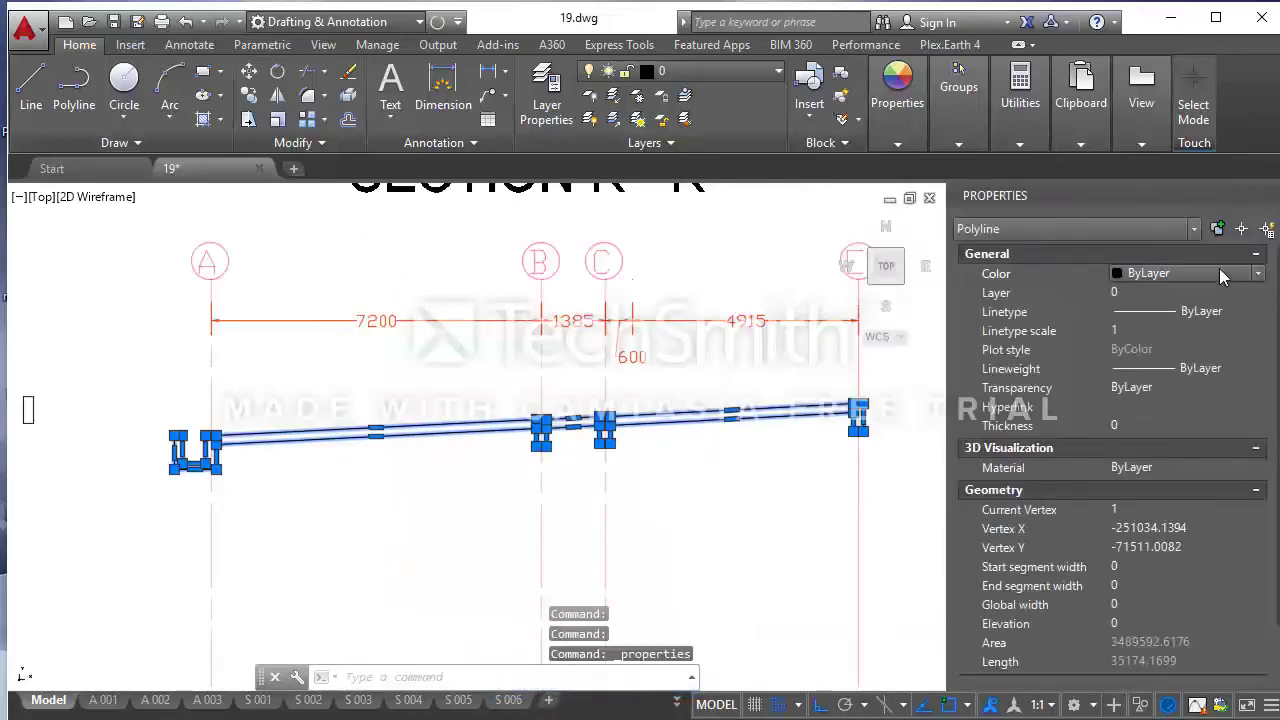
left_click(1219, 273)
left_click(1158, 397)
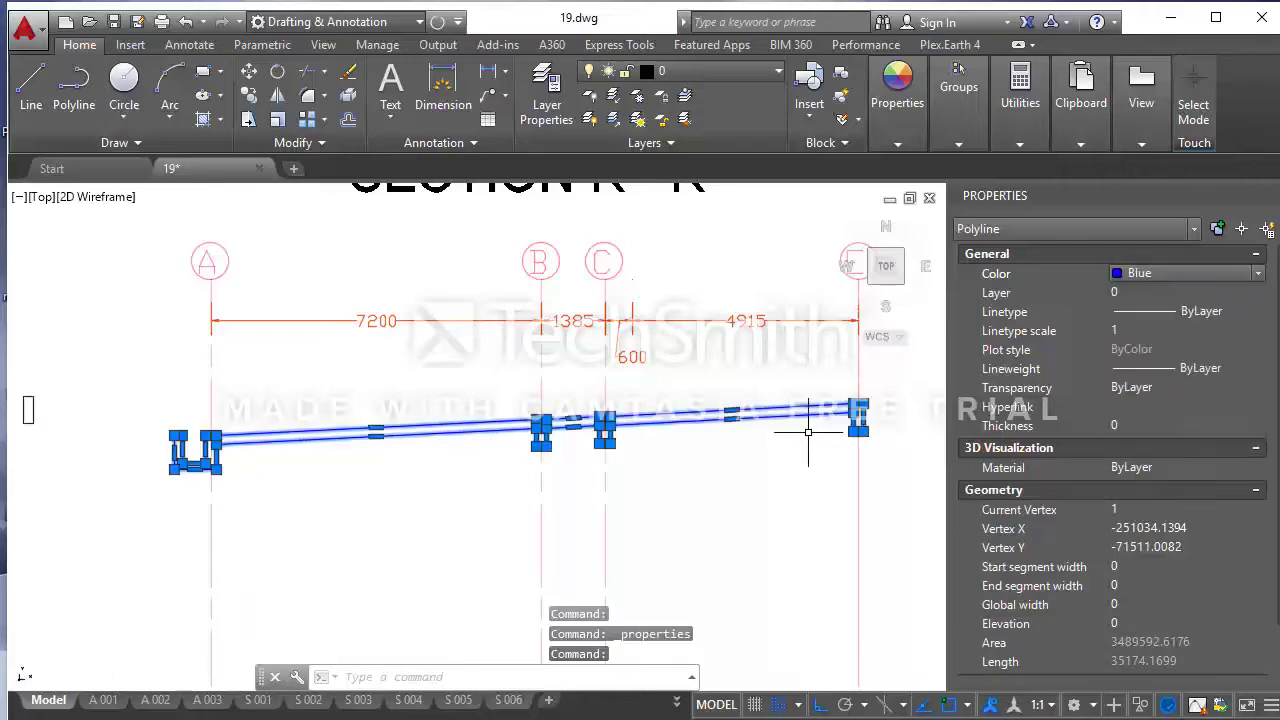
key("Escape")
left_click(1268, 190)
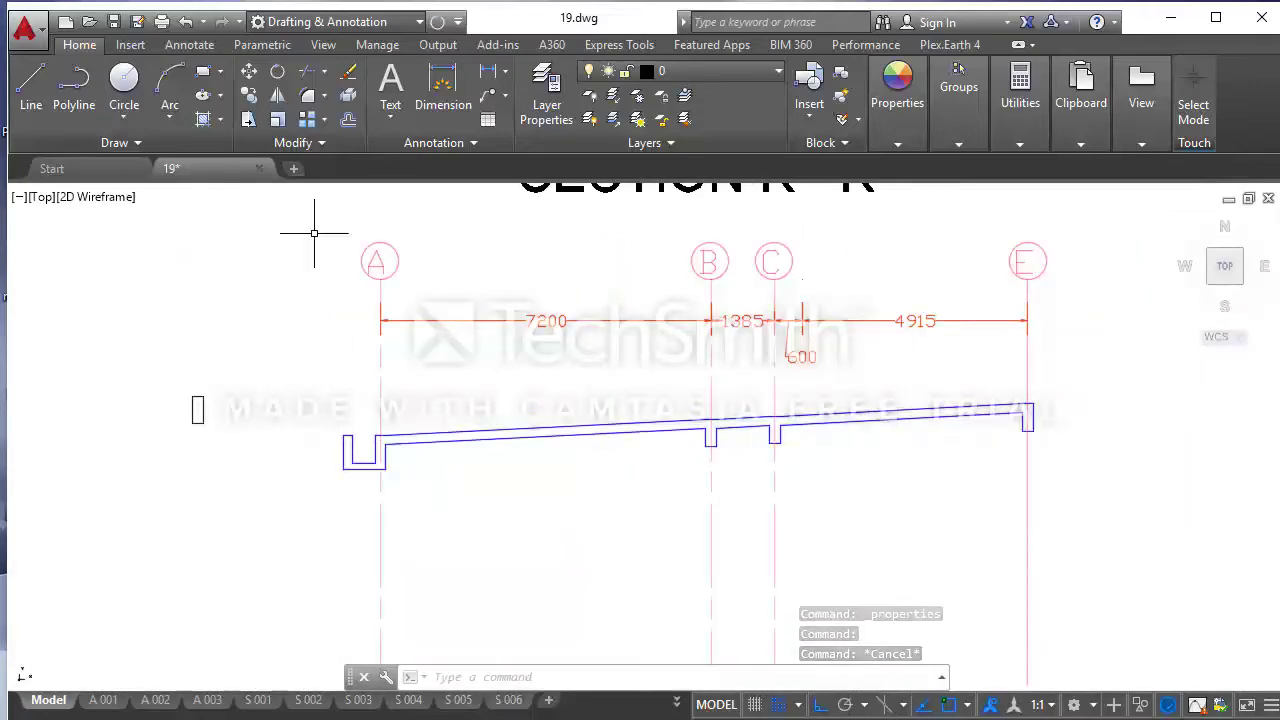
left_click(219, 119)
- Hatch the U-shaped end, sloped slab and right-hand area with AR-CONC
left_click(183, 151)
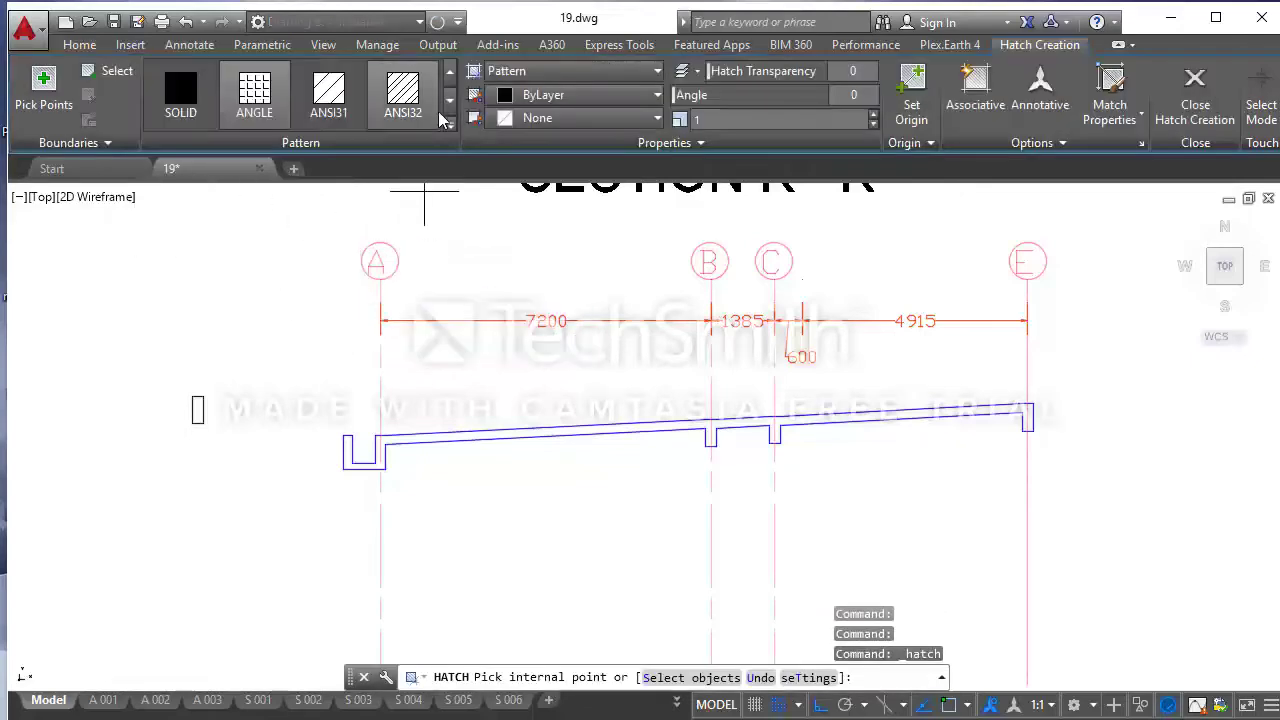
left_click(450, 124)
left_click(259, 305)
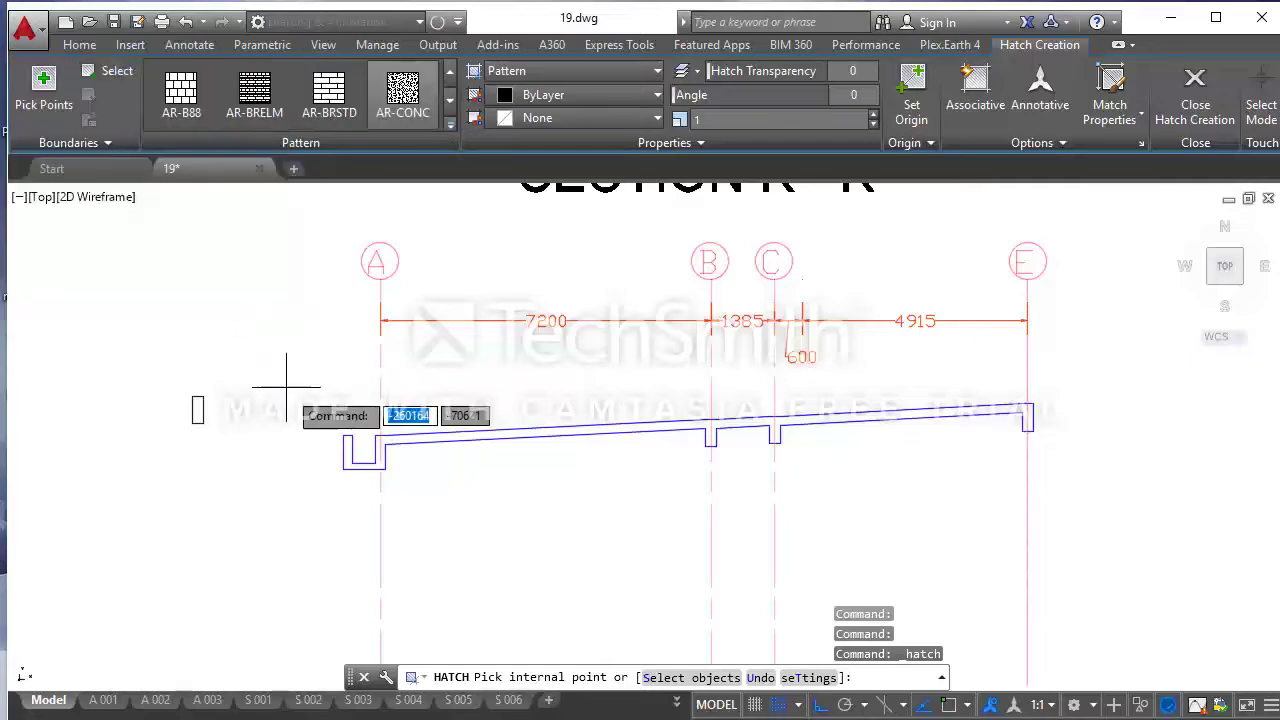
scroll(347, 457, "up", 4)
left_click(425, 435)
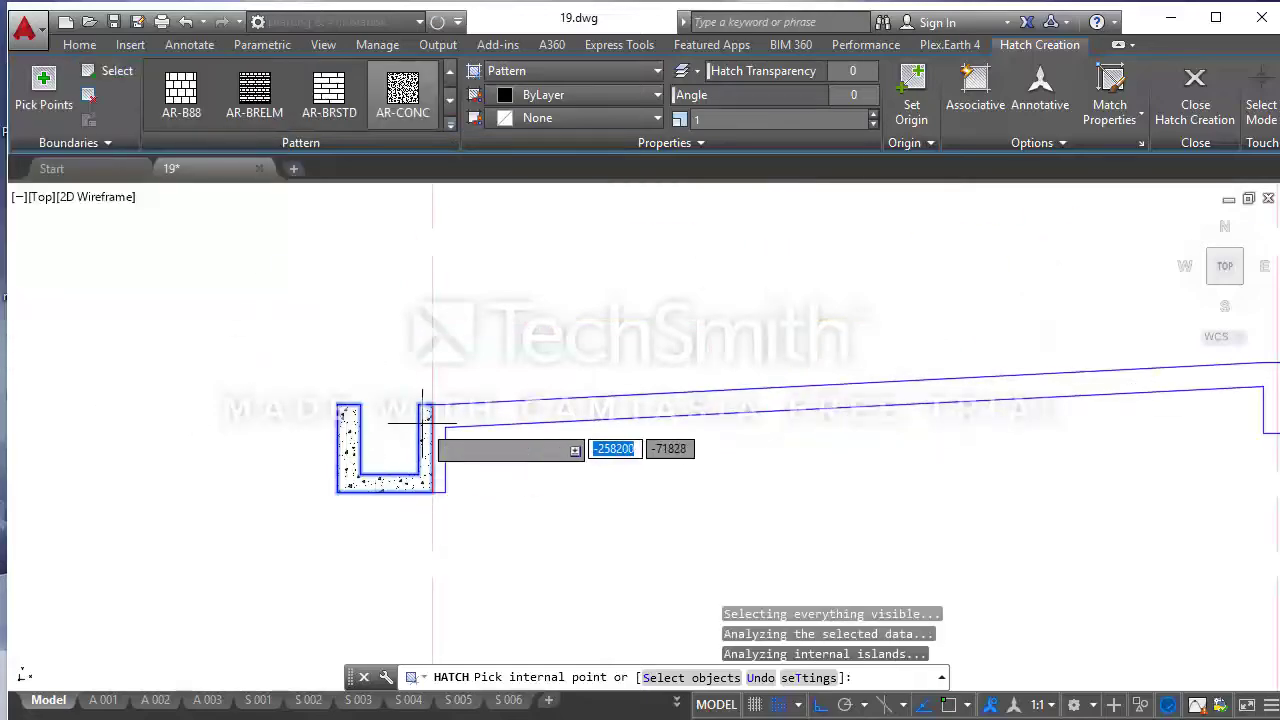
left_click(450, 412)
scroll(531, 400, "down", 3)
scroll(531, 400, "up", 5)
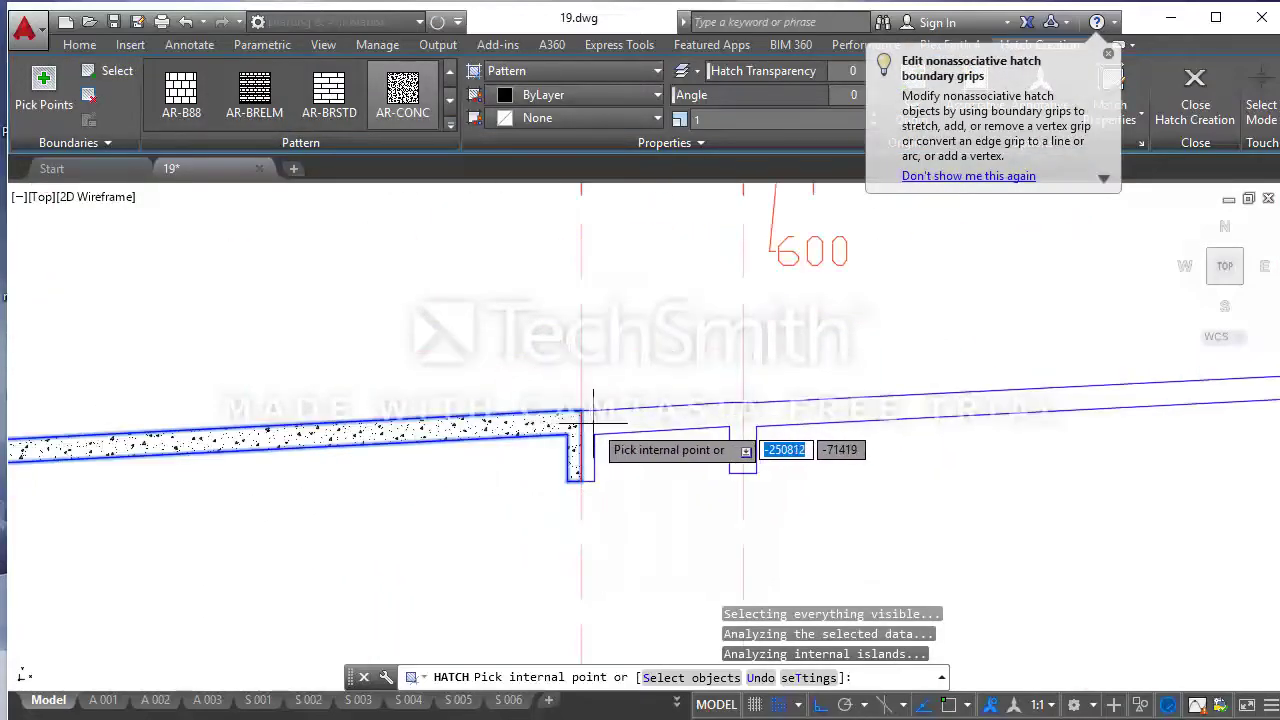
left_click(776, 410)
scroll(673, 420, "down", 2)
scroll(673, 420, "down", 4)
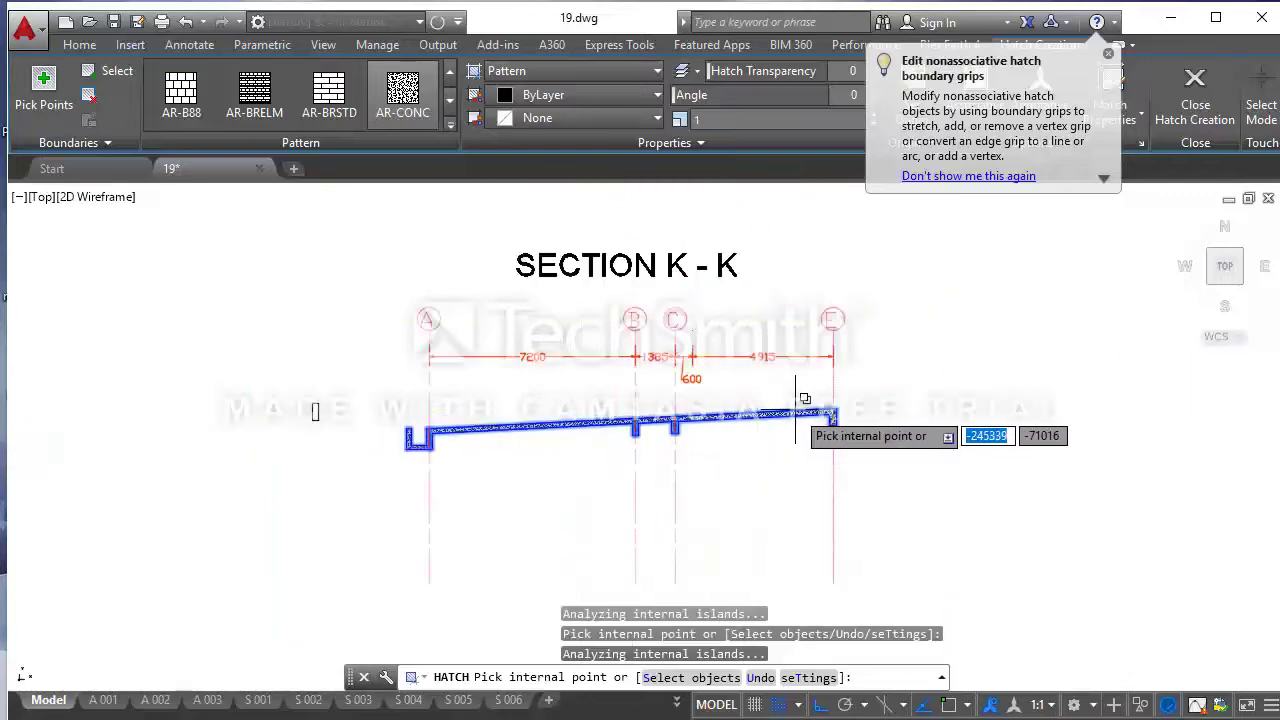
scroll(800, 405, "up", 4)
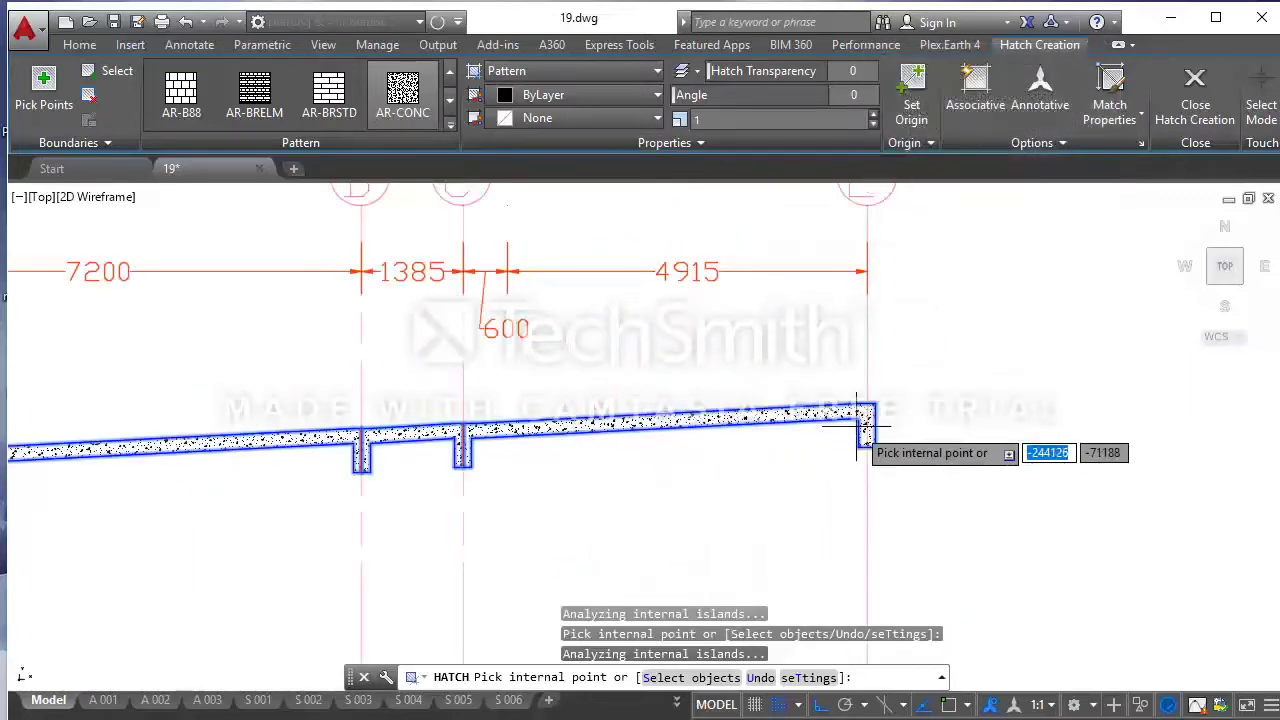
scroll(849, 432, "down", 3)
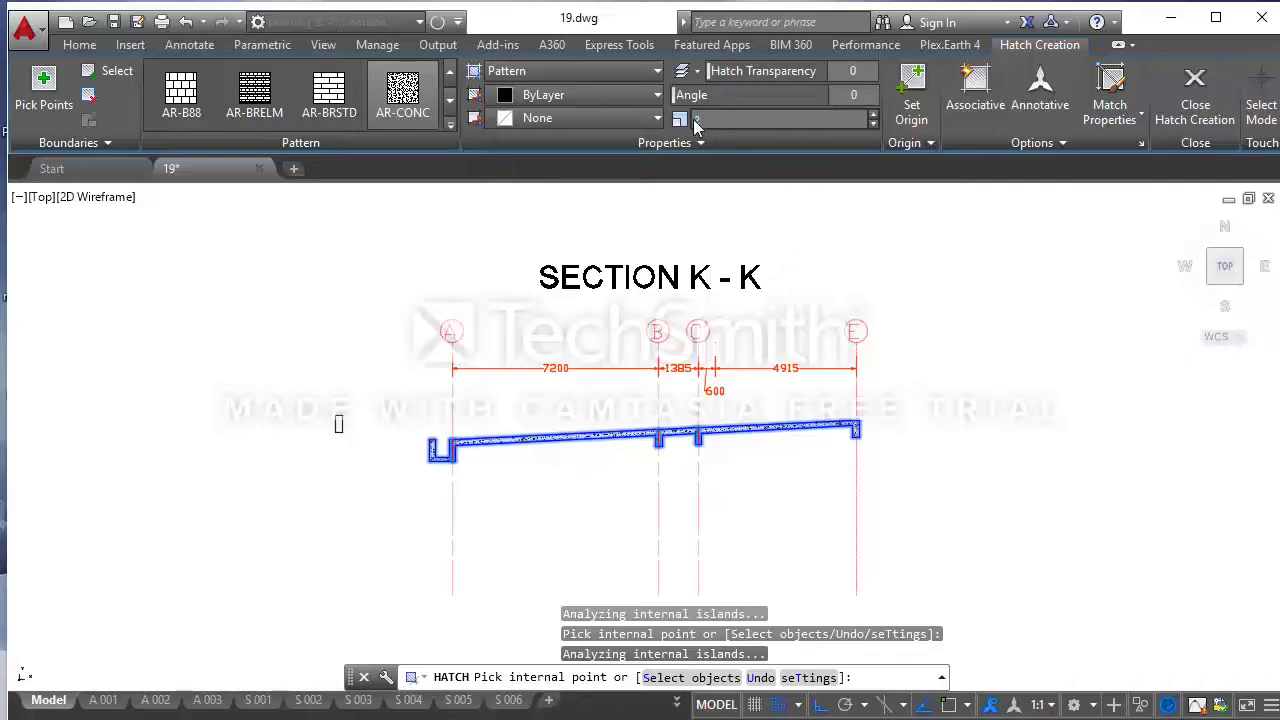
scroll(605, 390, "up", 4)
key("Escape")
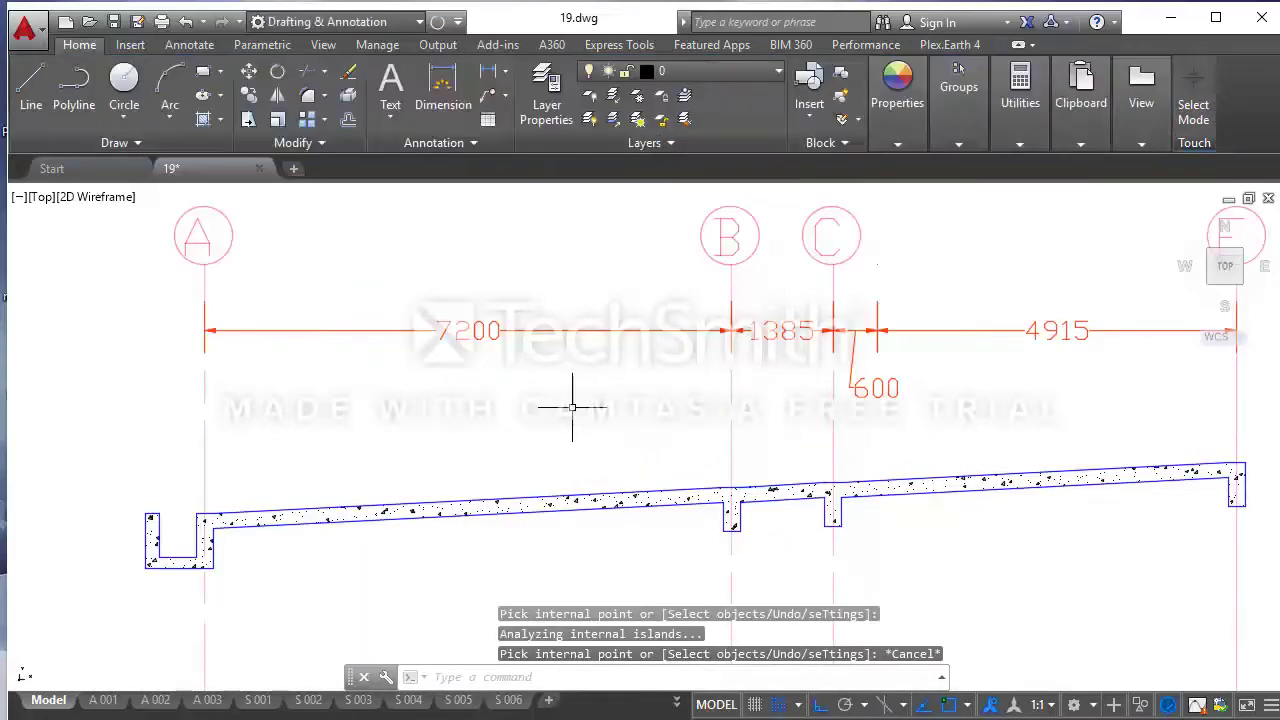
scroll(560, 405, "down", 2)
scroll(560, 410, "down", 4)
scroll(615, 408, "down", 2)
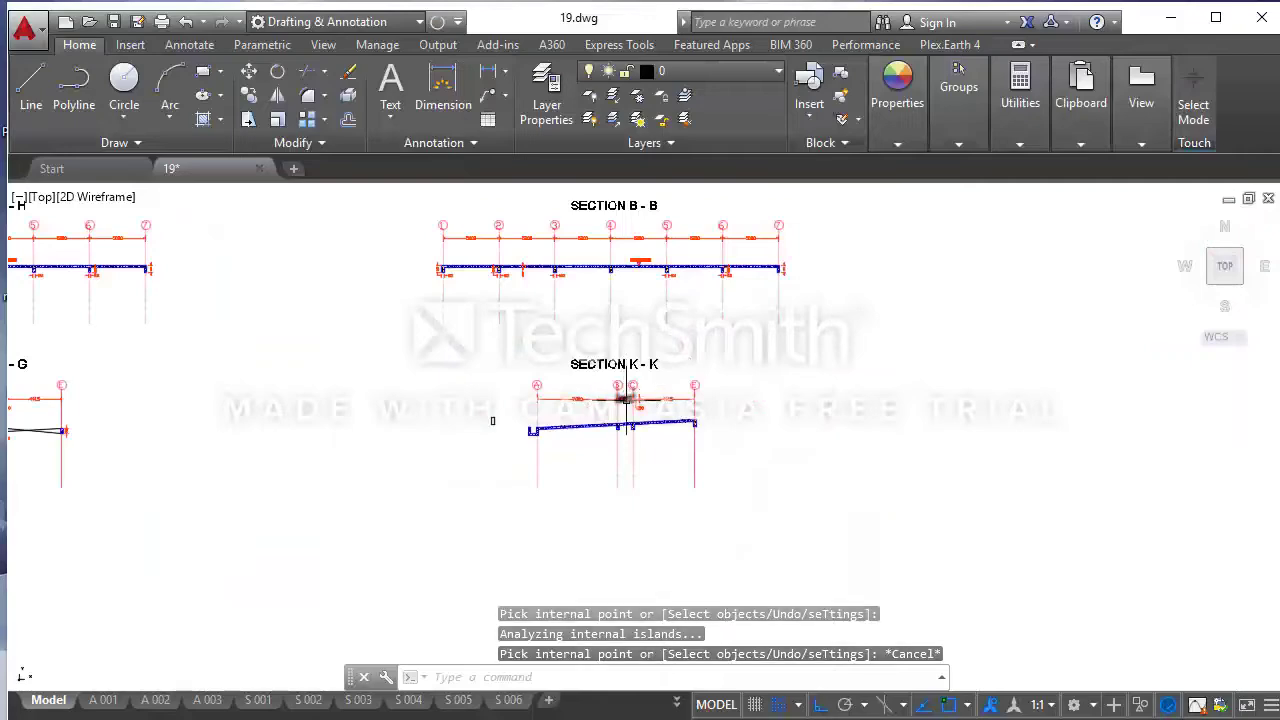
scroll(626, 400, "down", 3)
scroll(608, 400, "up", 3)
scroll(605, 395, "up", 2)
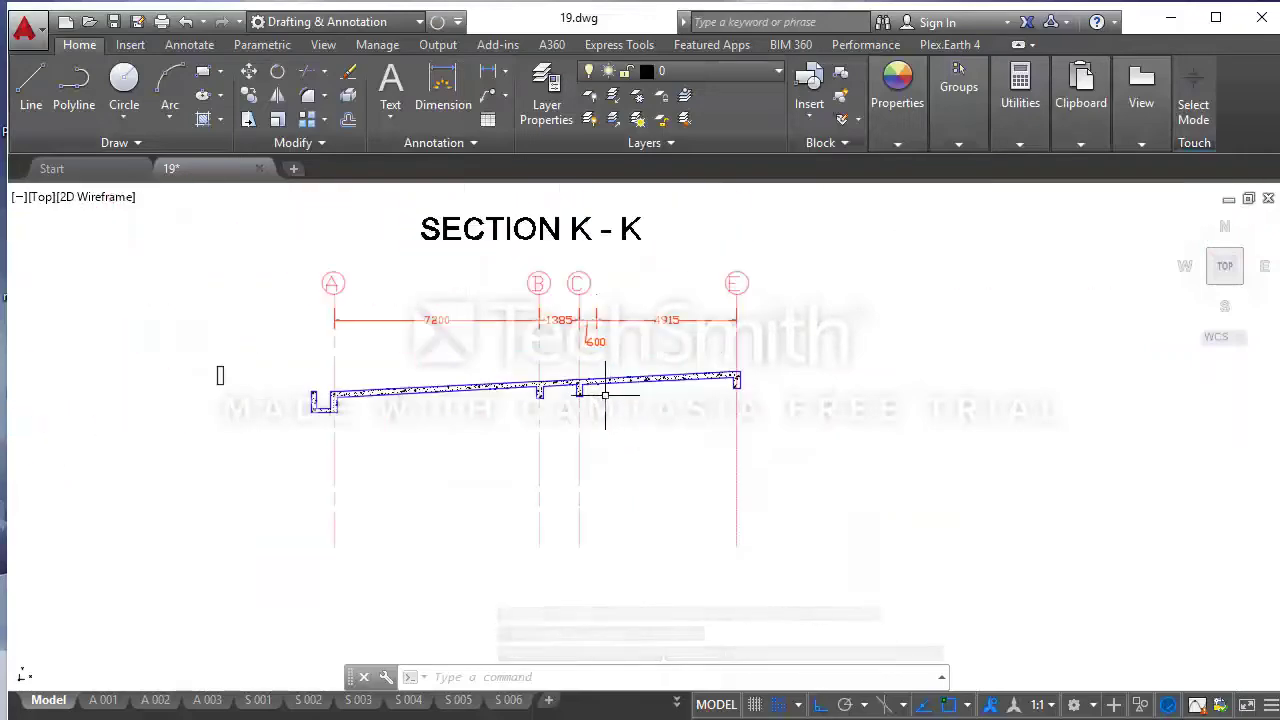
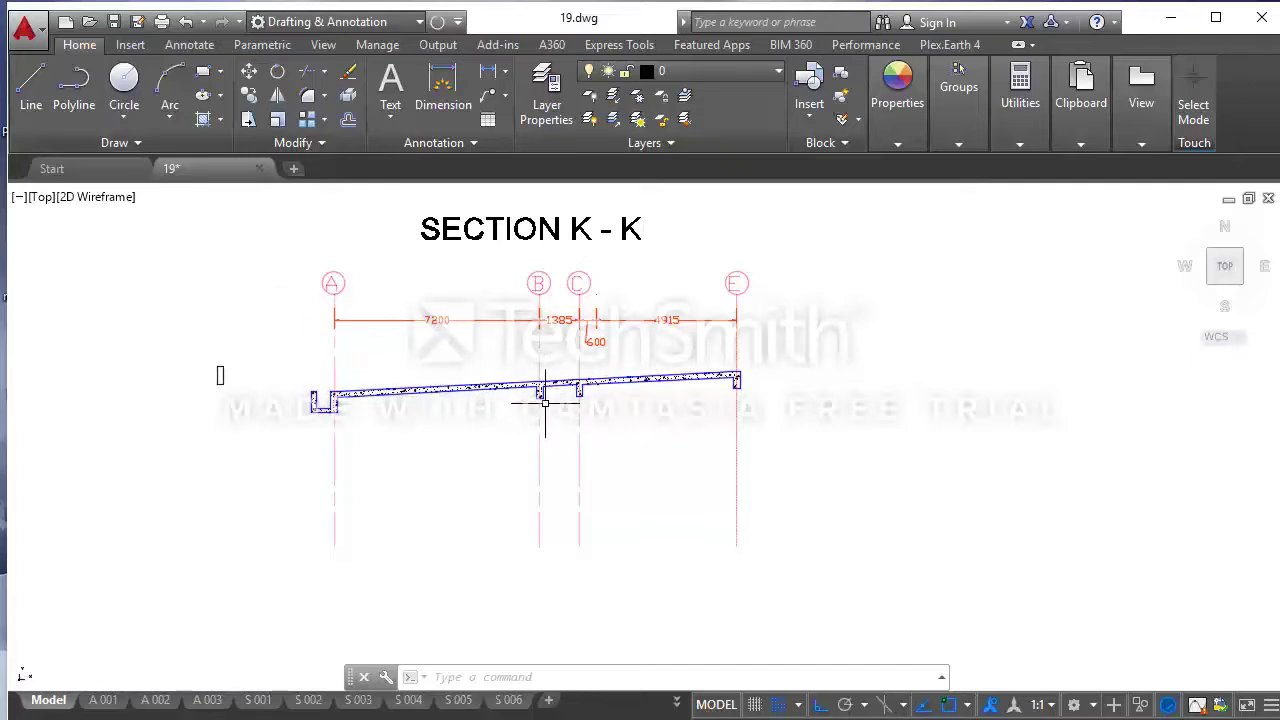
- Start a line, then try matching properties from grid line E, cancelling both
scroll(545, 403, "up", 2)
scroll(523, 360, "up", 2)
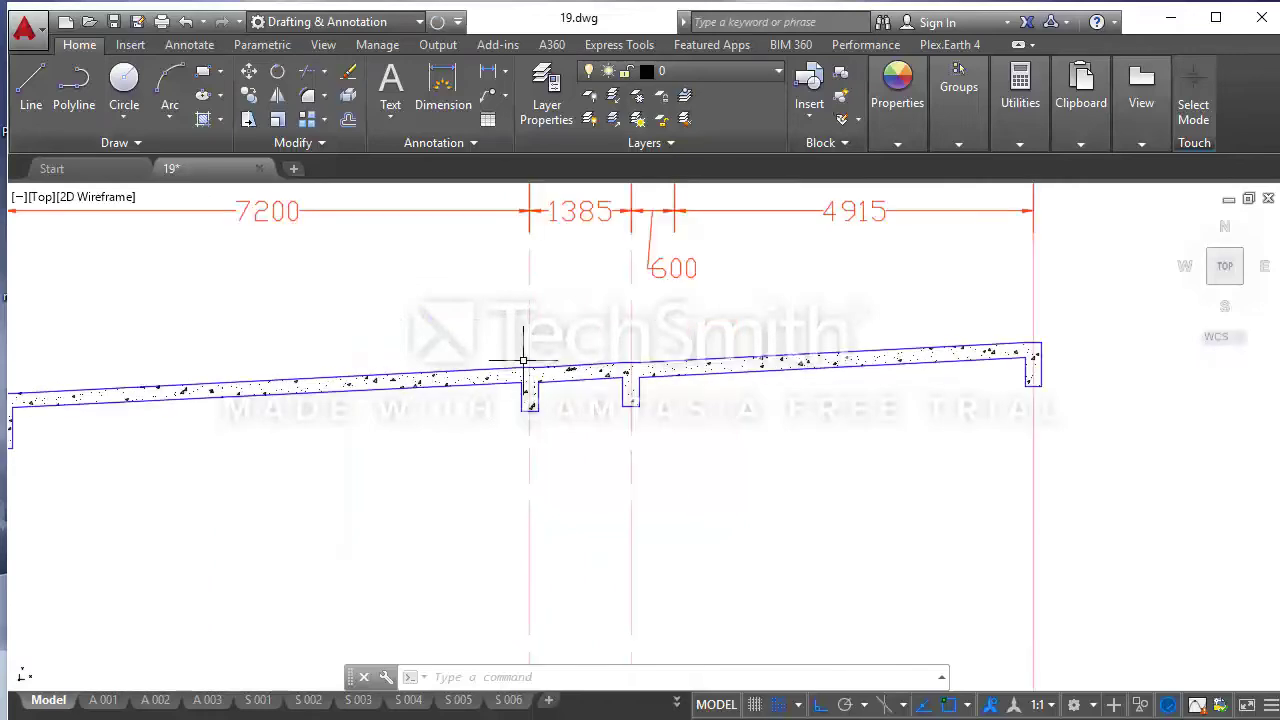
scroll(605, 386, "down", 1)
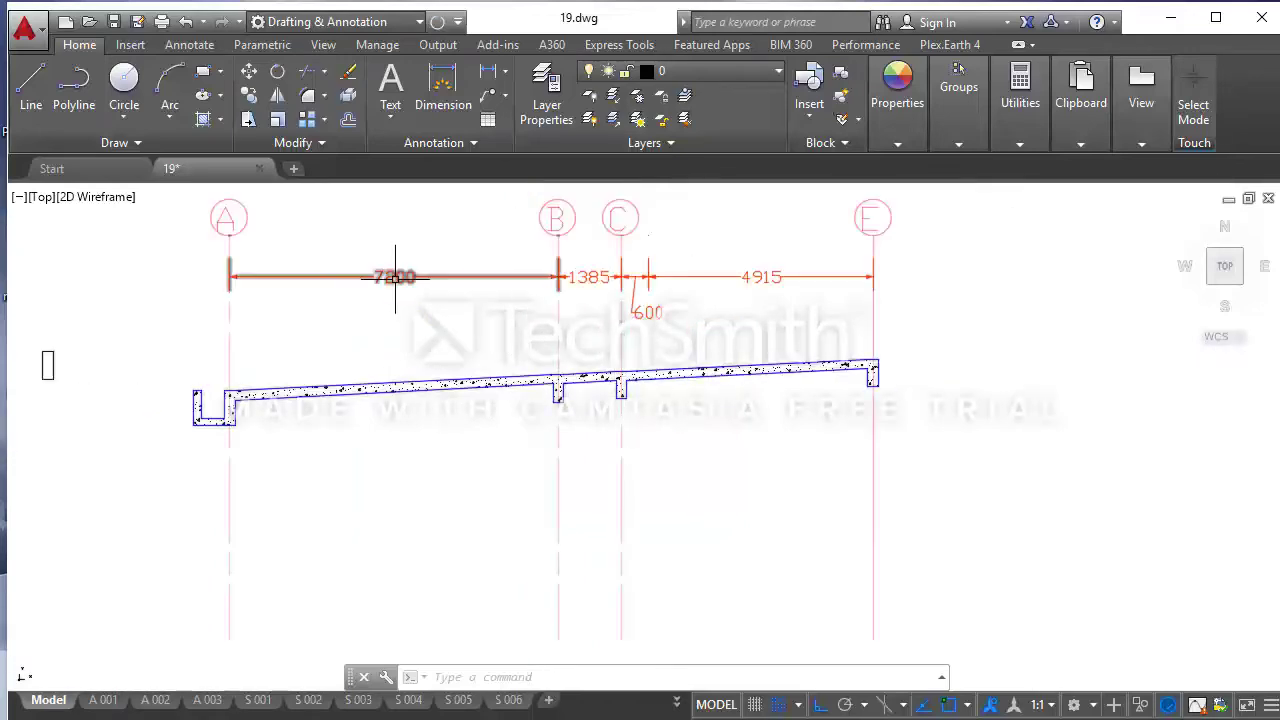
left_click(31, 85)
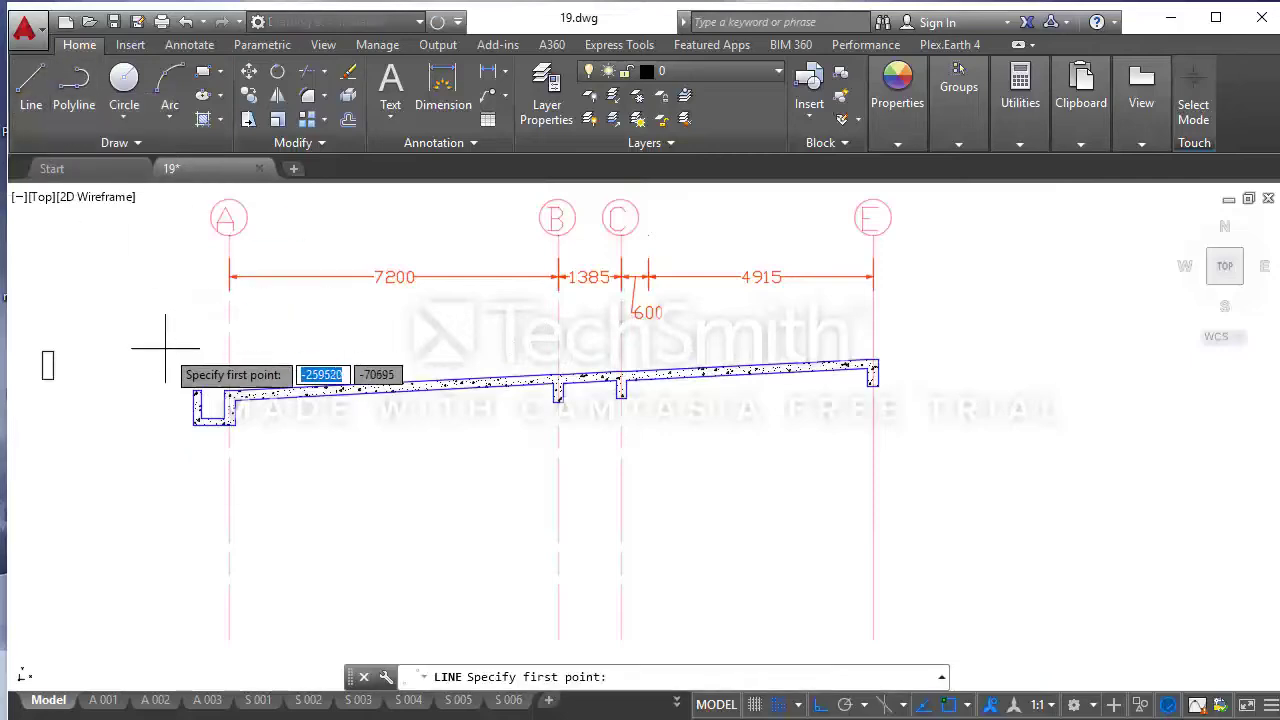
left_click(225, 391)
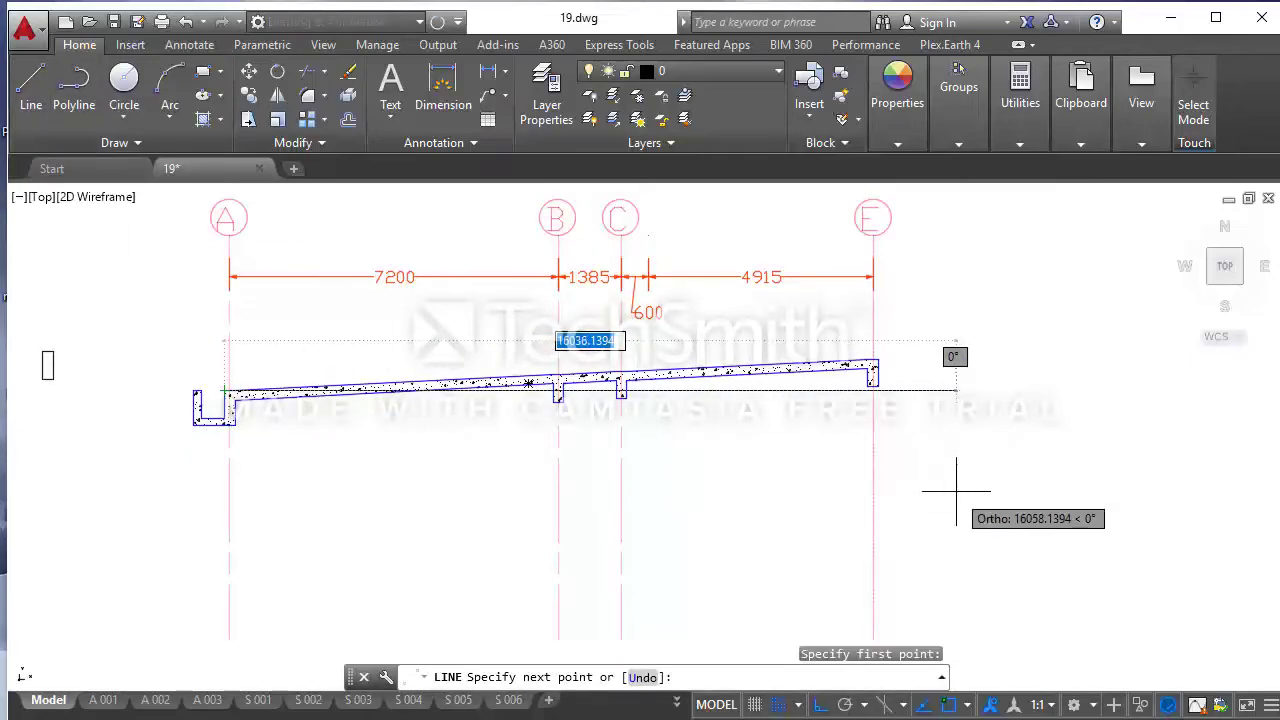
key("Escape")
left_click(873, 415)
left_click(851, 423)
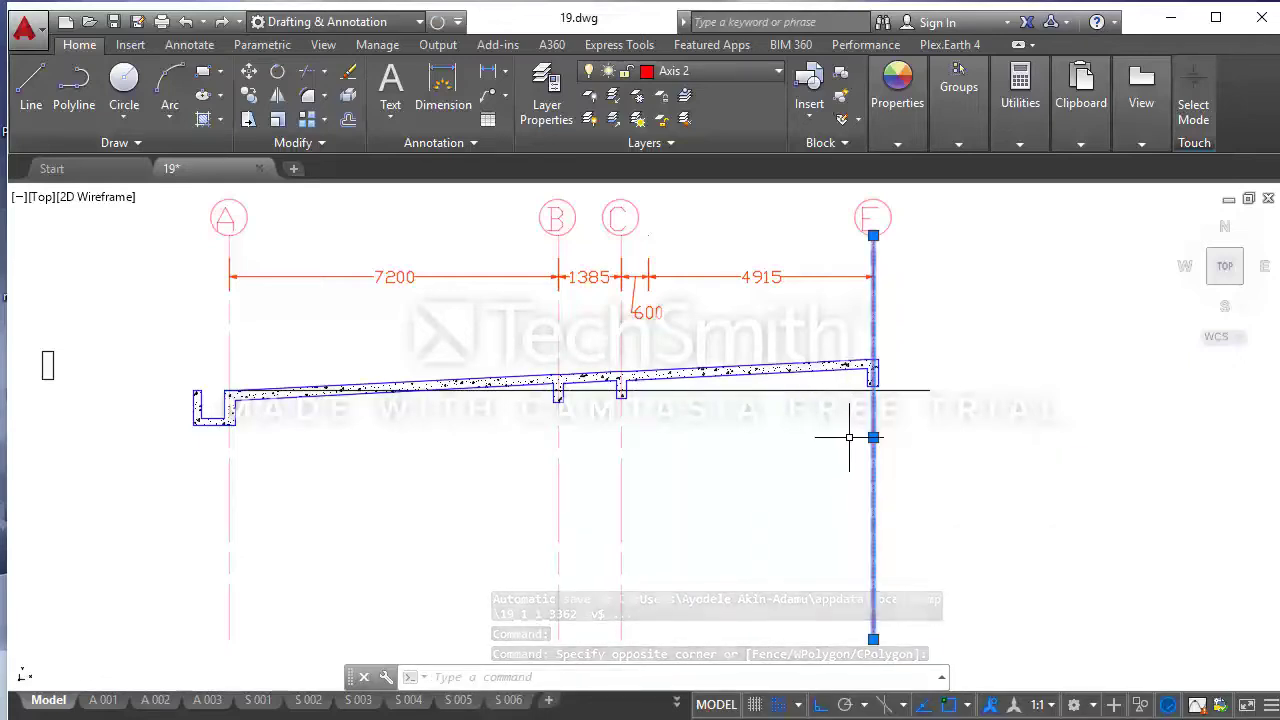
type("ma")
key("Return")
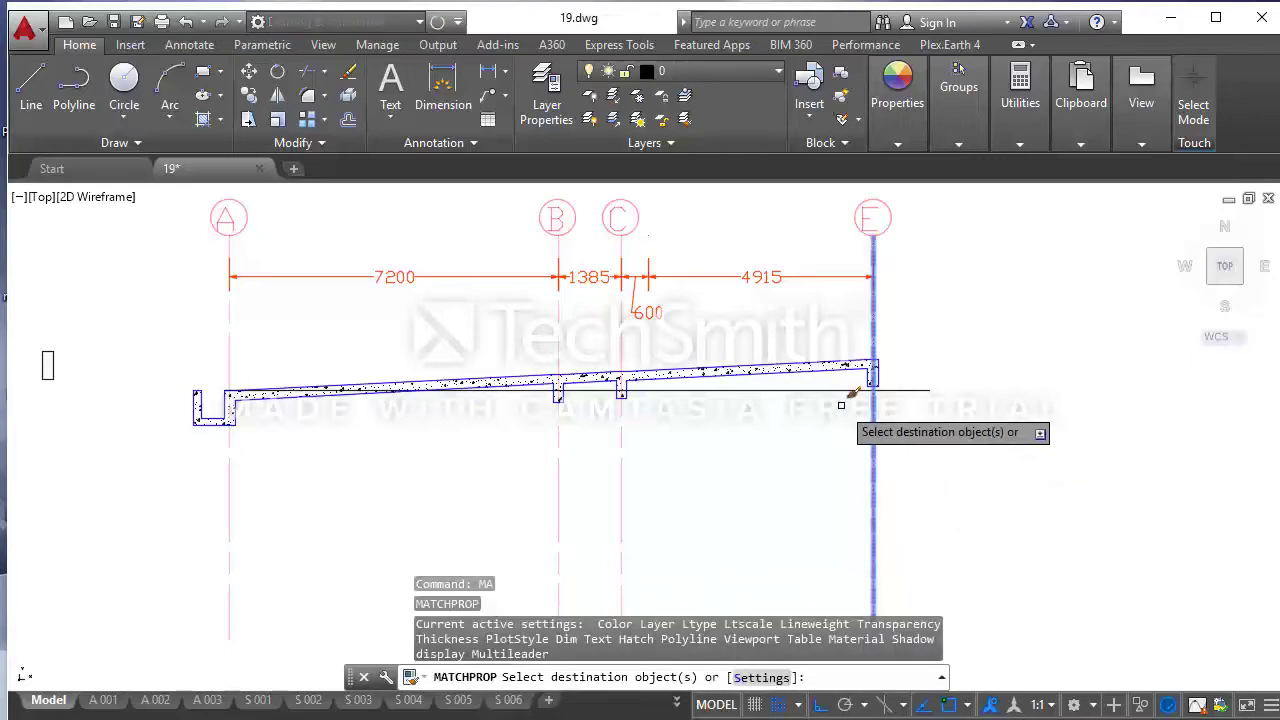
key("Escape")
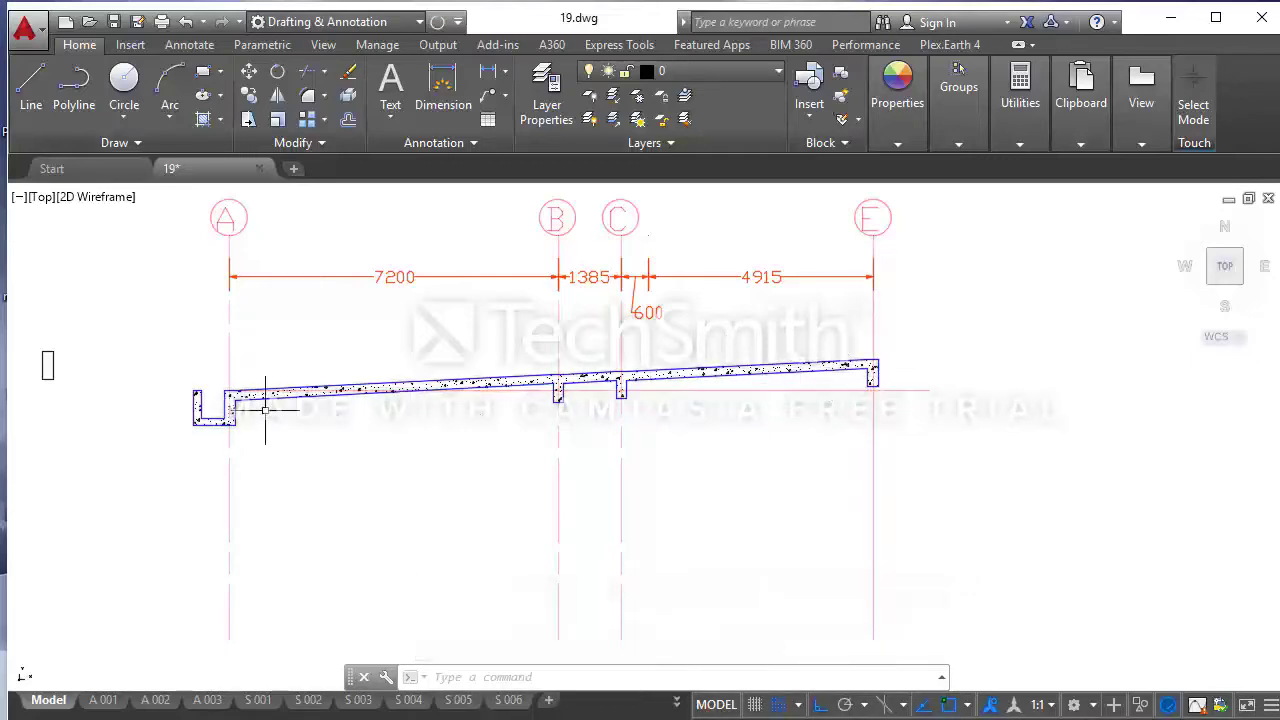
- Copy the 4 + 165 SSL level marker onto grid A of Section K-K
scroll(309, 404, "down", 2)
scroll(300, 380, "down", 2)
scroll(400, 237, "up", 4)
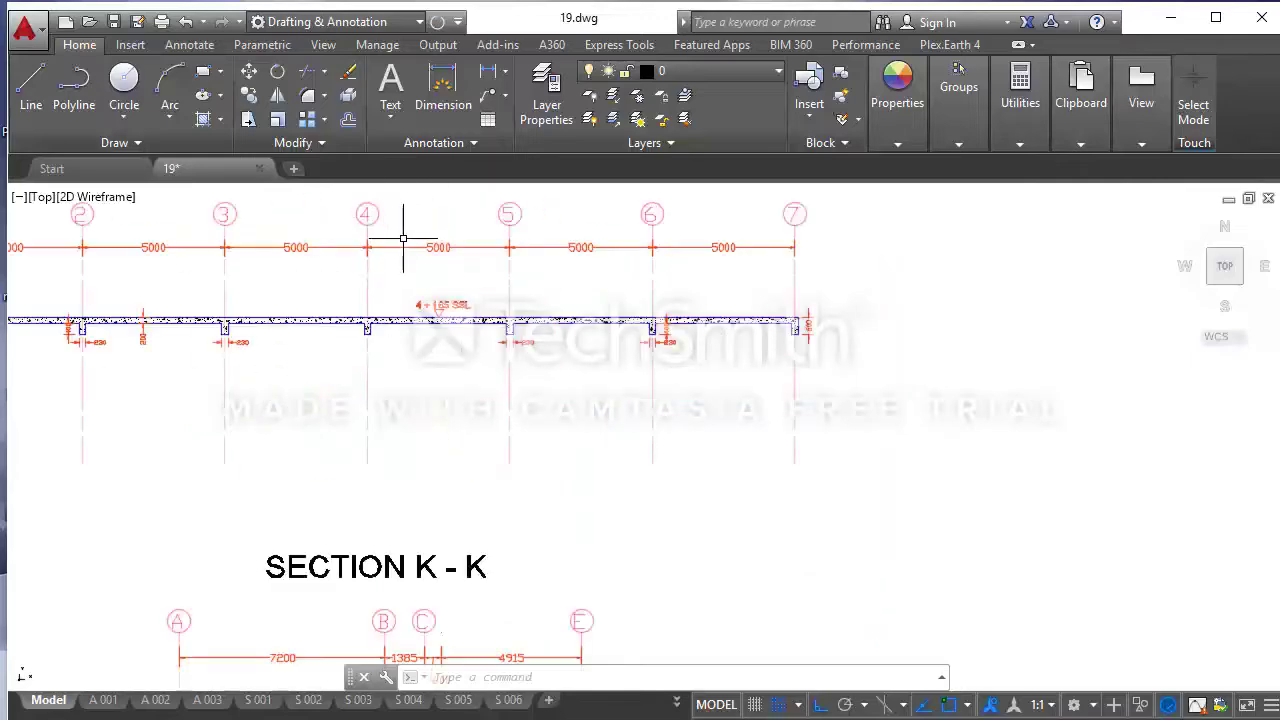
scroll(509, 423, "up", 5)
left_click(513, 425)
left_click(407, 339)
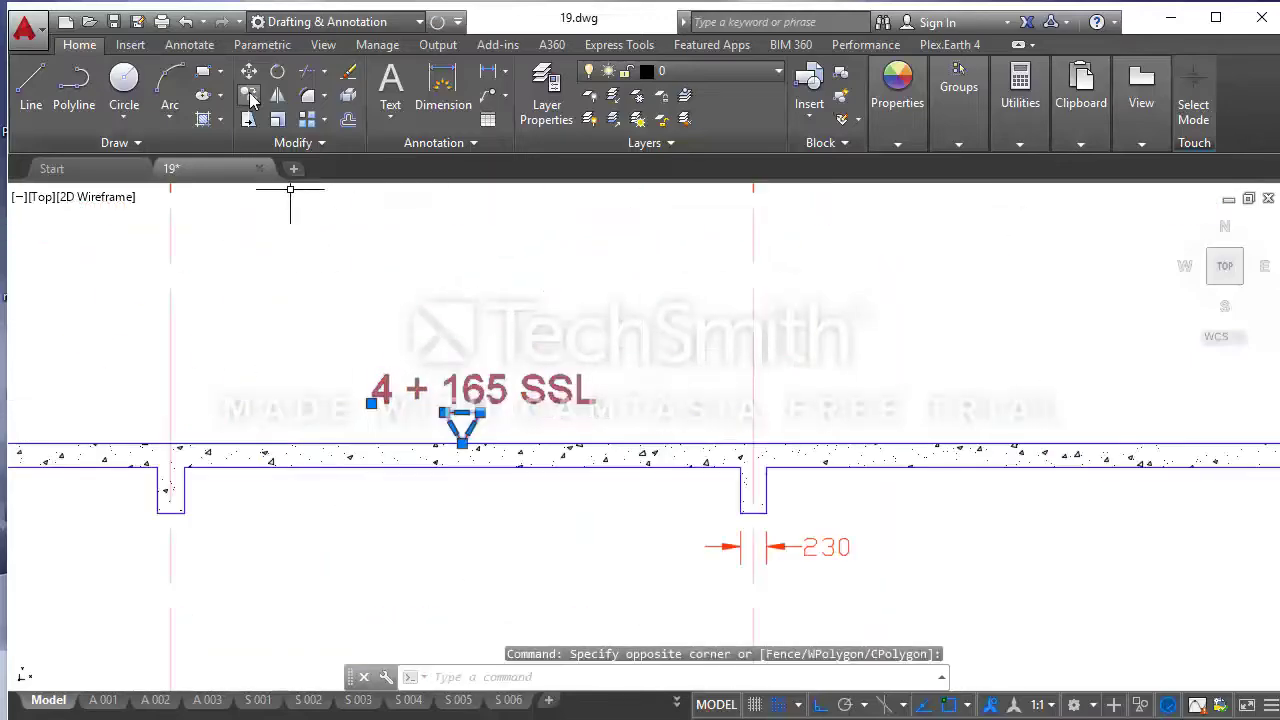
left_click(250, 97)
left_click(461, 441)
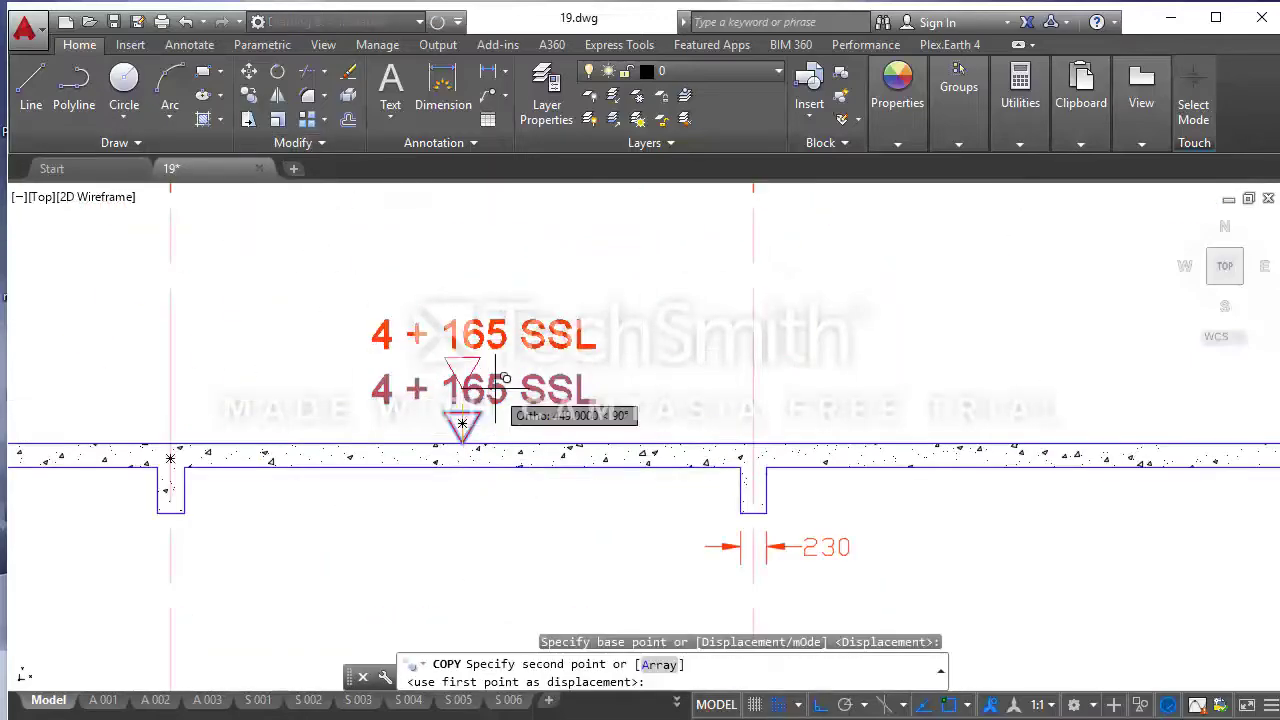
scroll(500, 370, "down", 5)
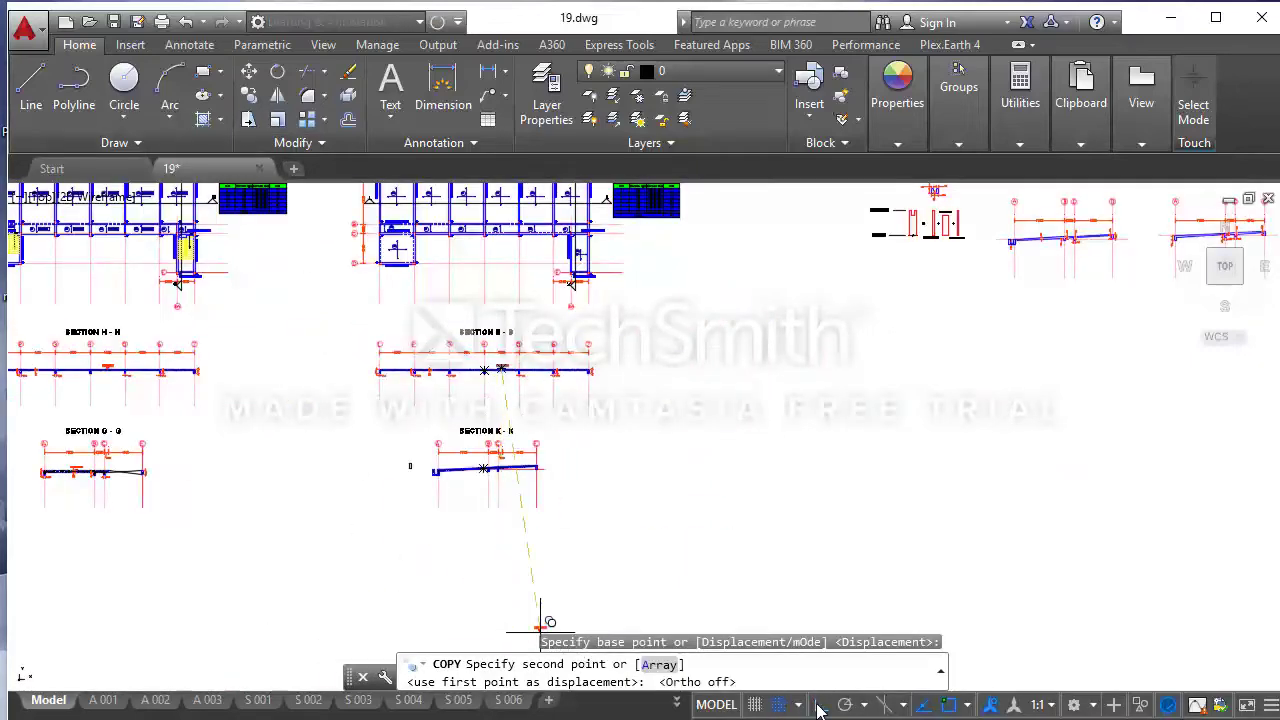
scroll(449, 469, "up", 4)
scroll(449, 469, "up", 4)
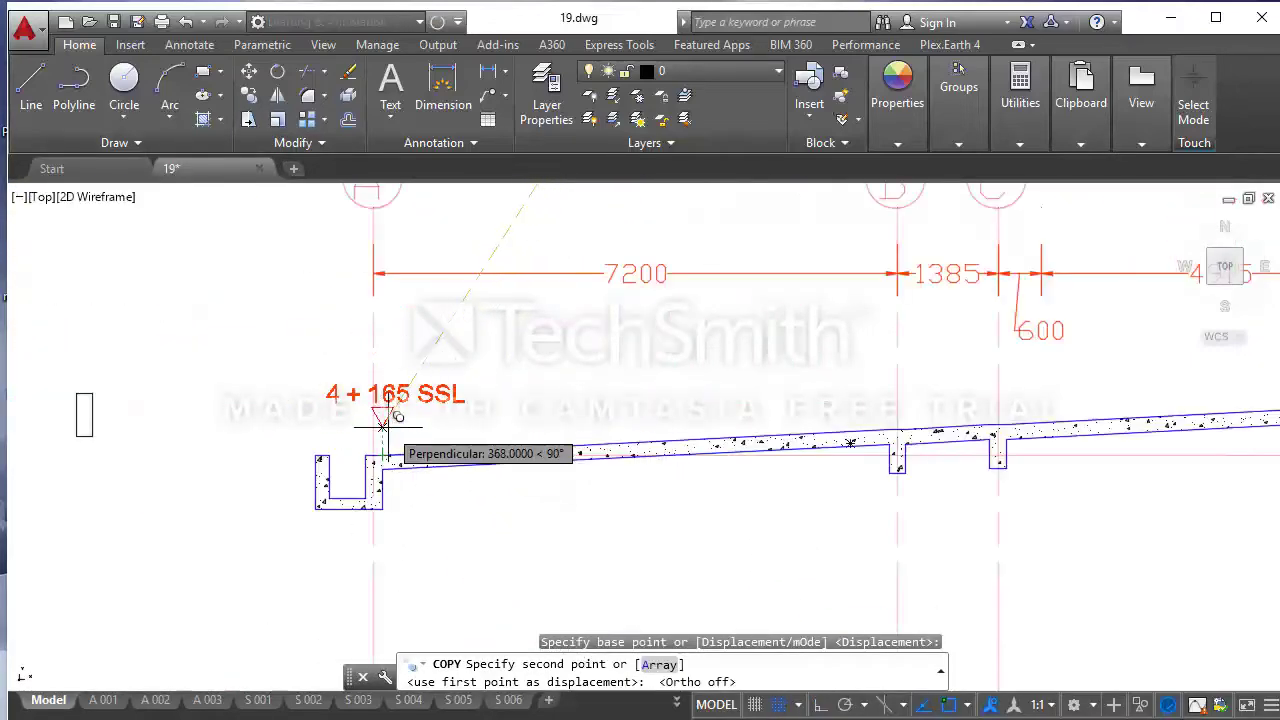
scroll(383, 424, "up", 4)
key("Escape")
- Edit the copied marker's text so it reads 18 + 425 SSL
scroll(395, 428, "down", 5)
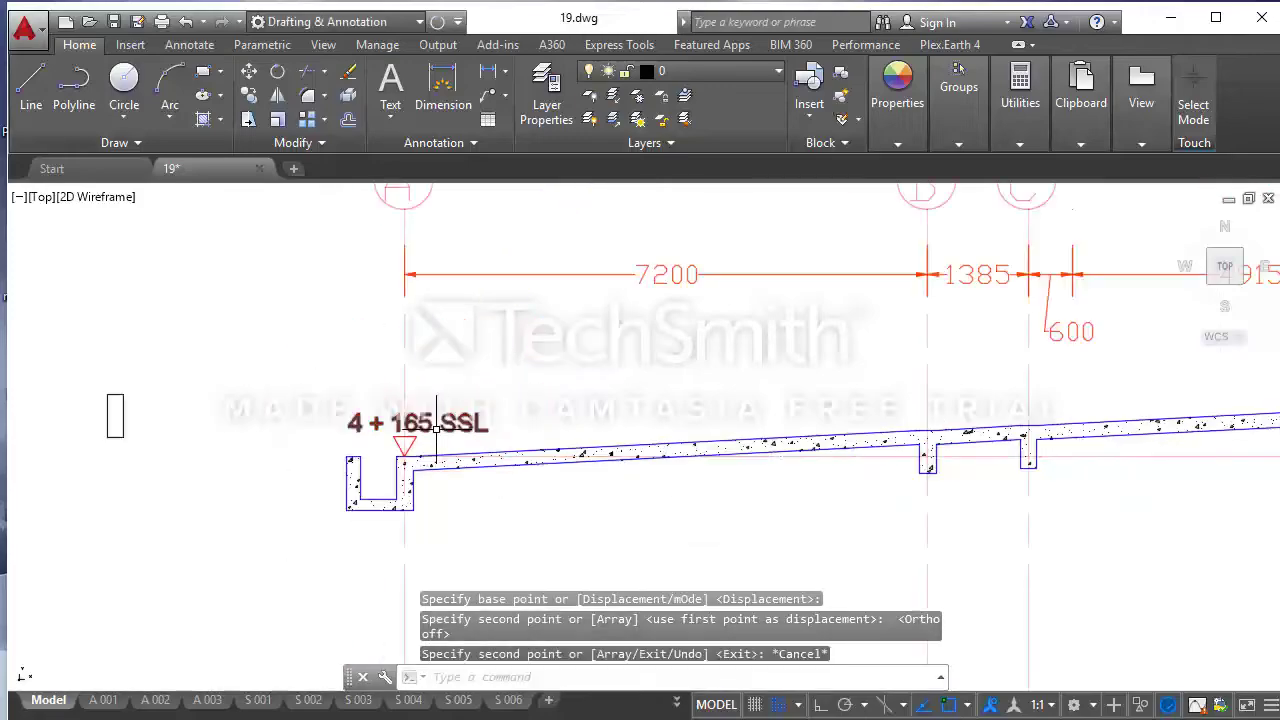
scroll(400, 420, "down", 3)
scroll(420, 400, "down", 3)
scroll(445, 381, "down", 3)
scroll(445, 381, "up", 3)
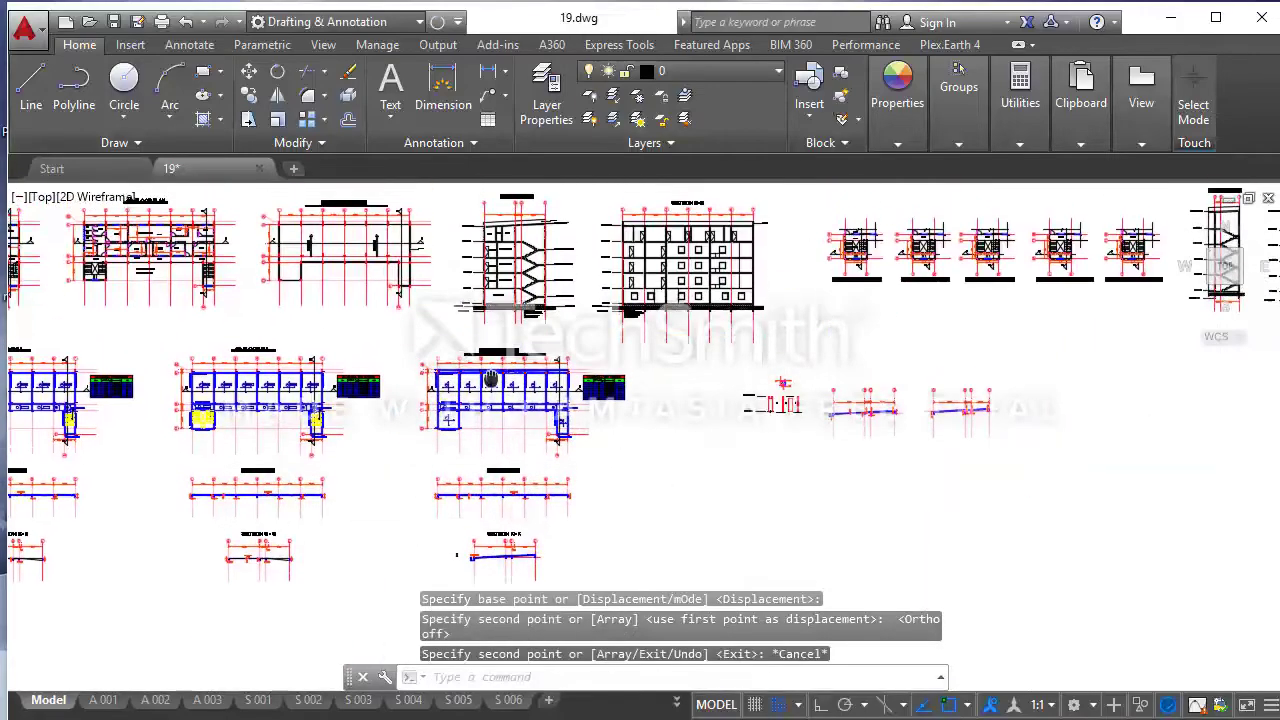
scroll(600, 390, "up", 3)
scroll(820, 400, "up", 3)
scroll(968, 393, "down", 2)
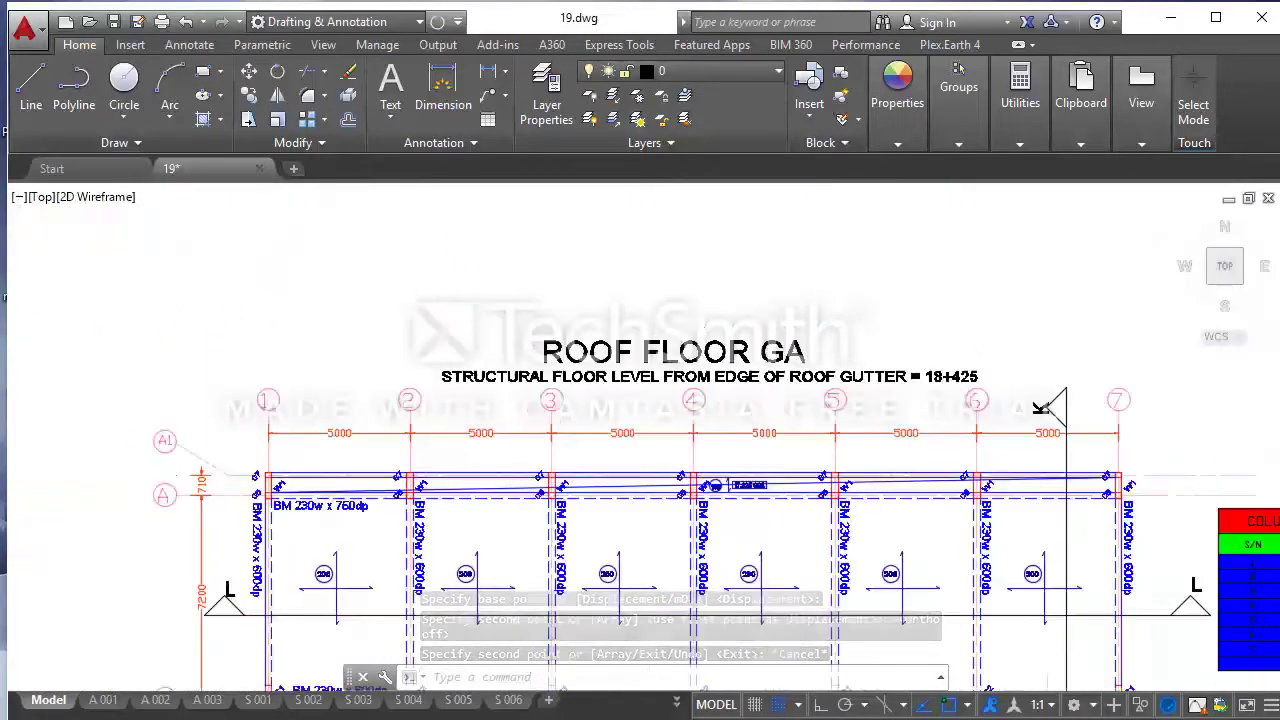
scroll(900, 420, "down", 3)
scroll(820, 480, "up", 2)
scroll(777, 508, "up", 4)
scroll(777, 508, "up", 3)
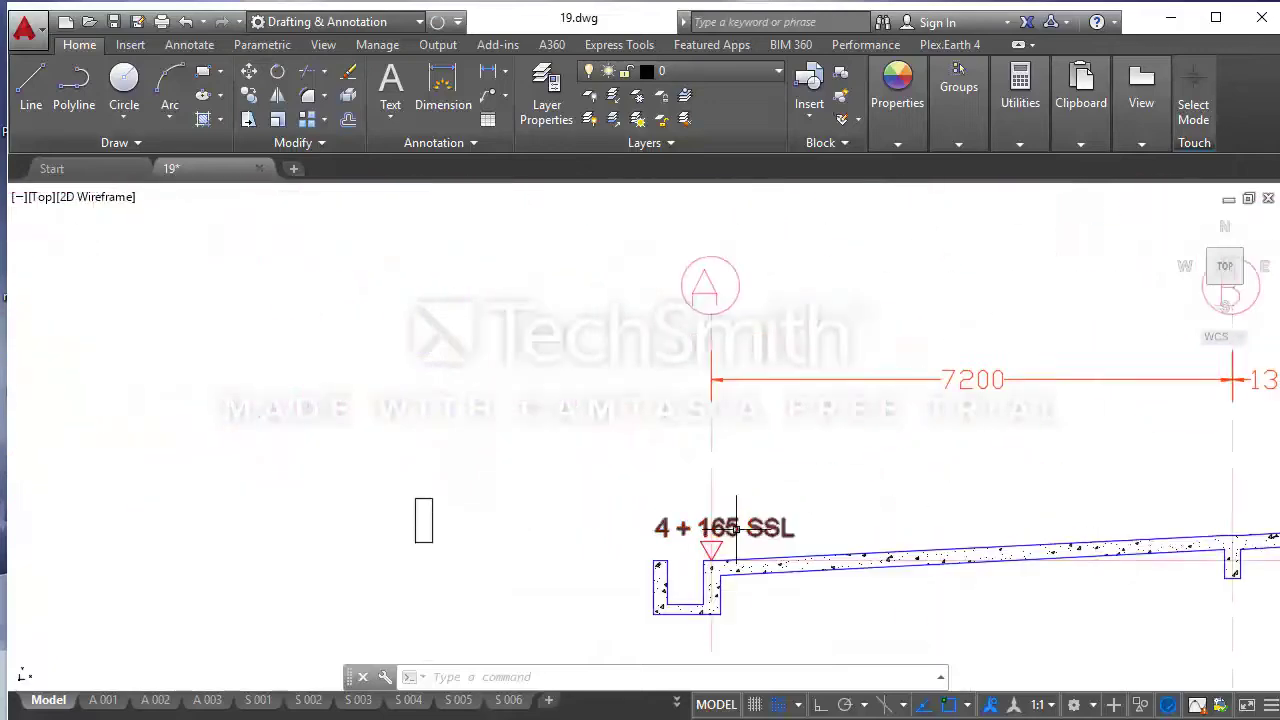
double_click(661, 447)
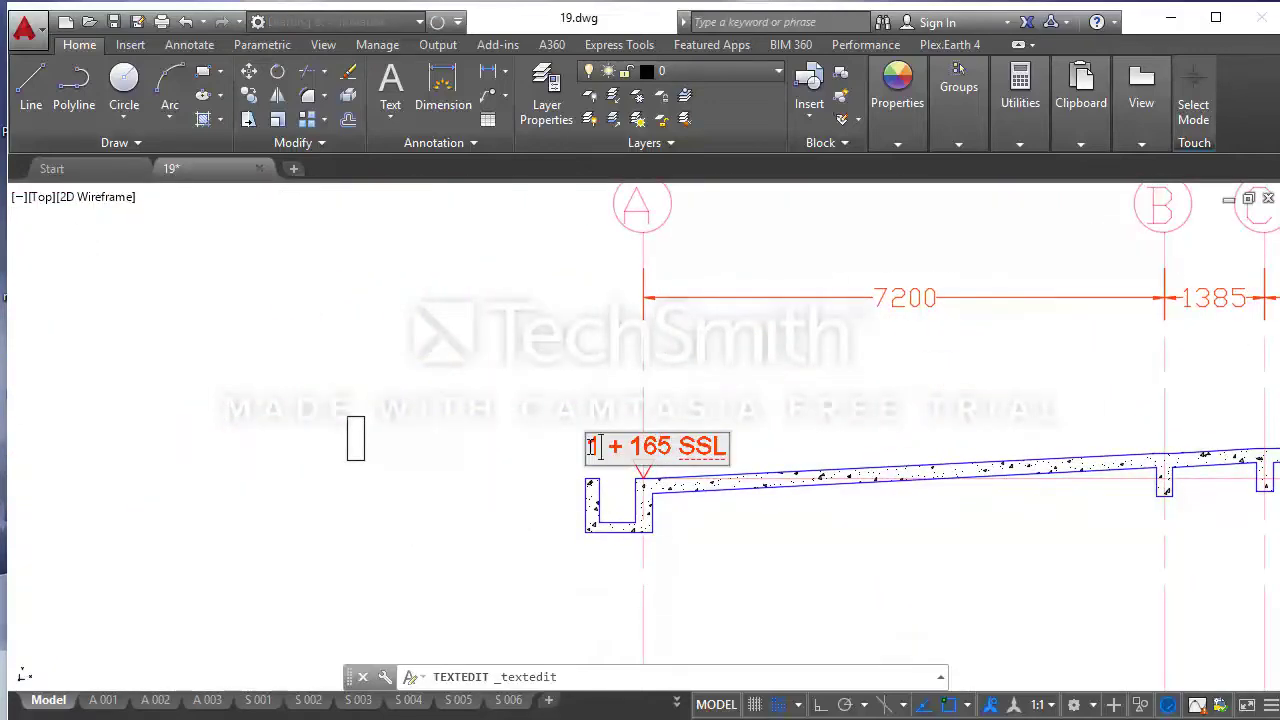
type("8 + ")
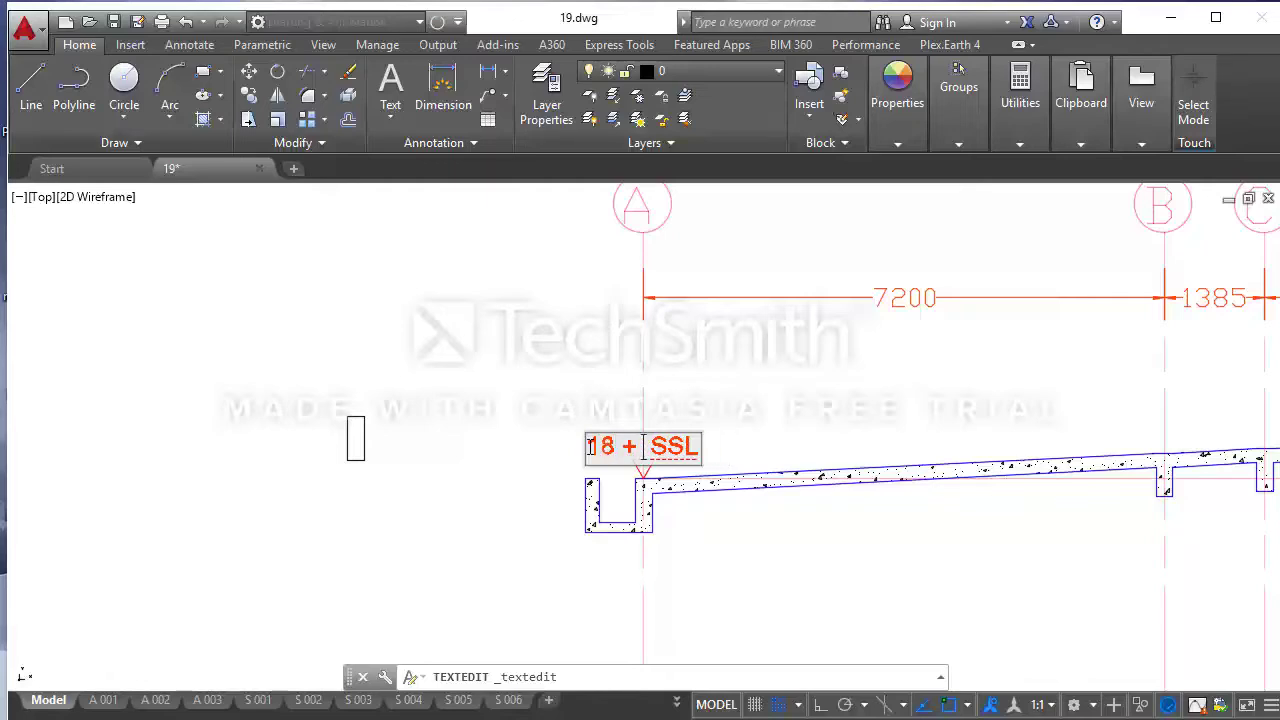
type("425")
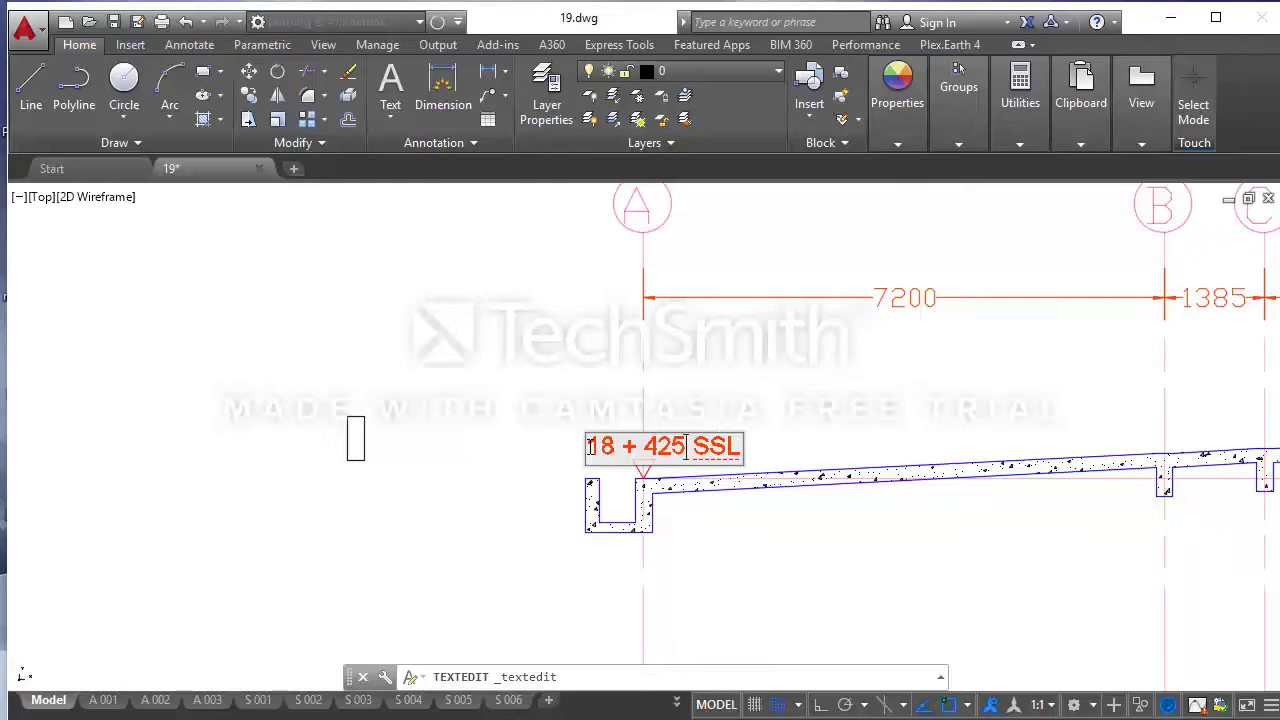
key("Escape")
scroll(560, 520, "down", 5)
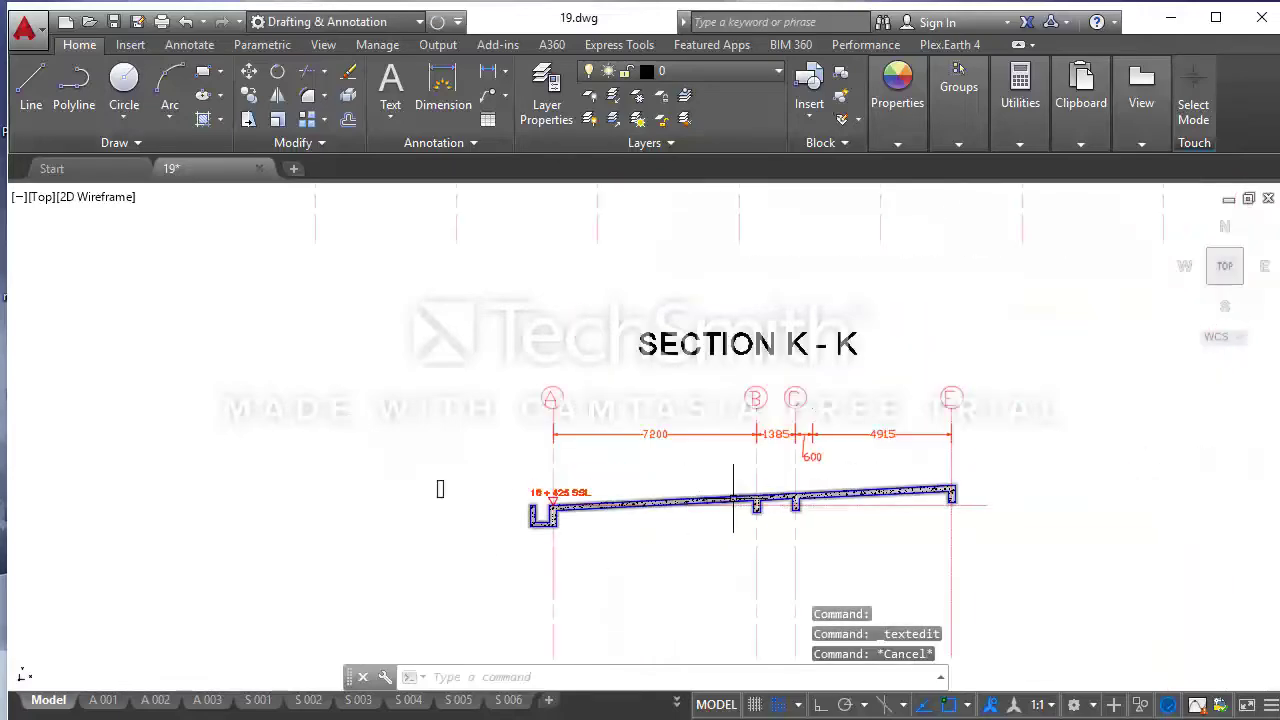
scroll(791, 507, "up", 5)
middle_click_drag(791, 507, 795, 509)
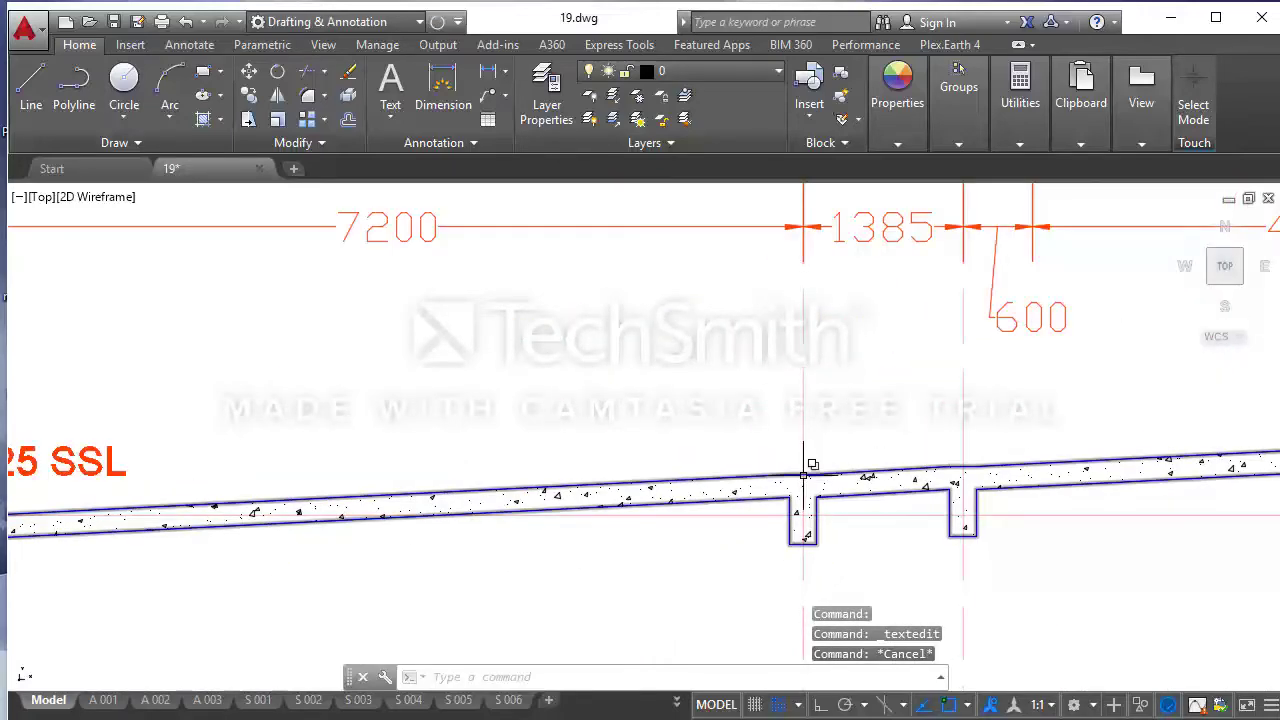
scroll(864, 467, "down", 2)
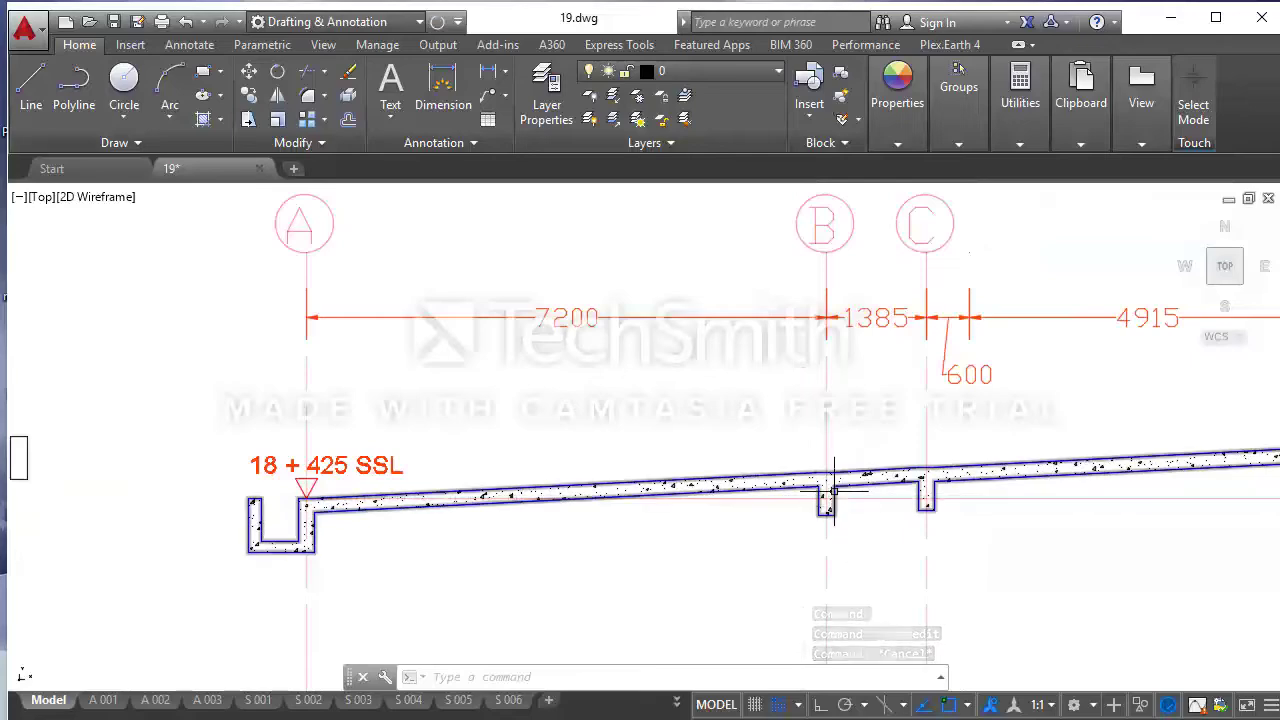
scroll(832, 496, "up", 2)
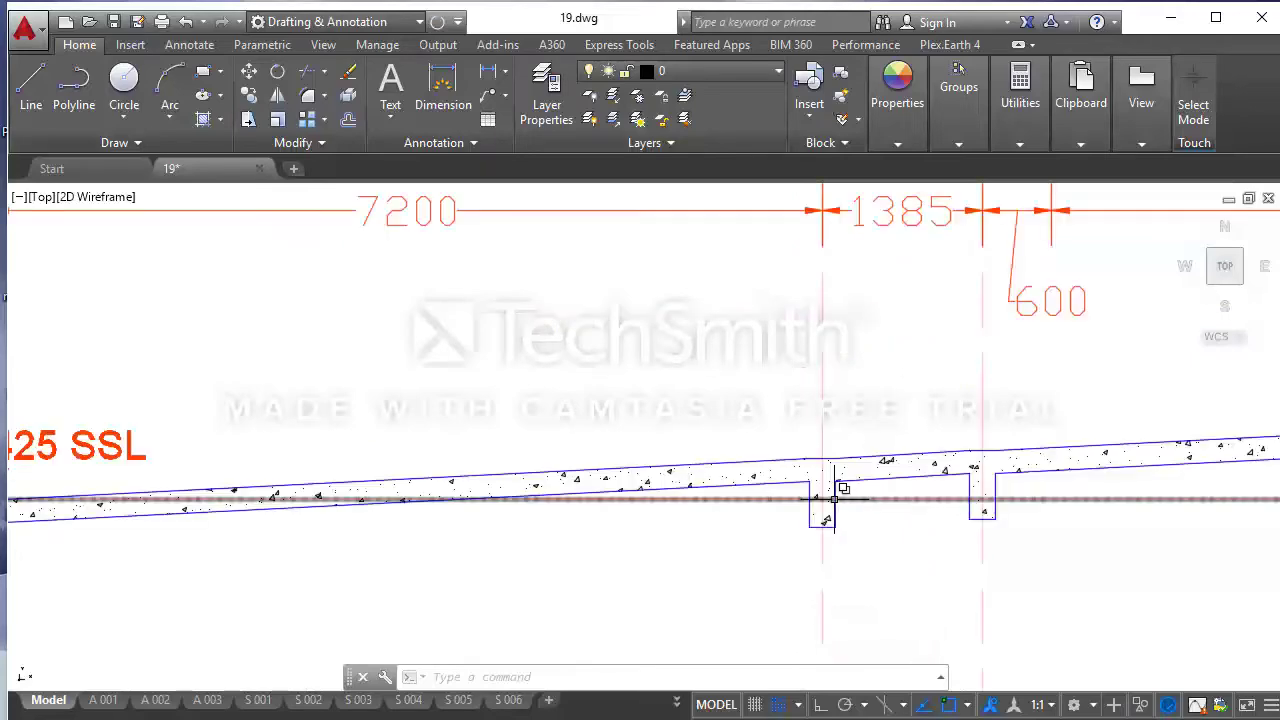
scroll(807, 500, "down", 2)
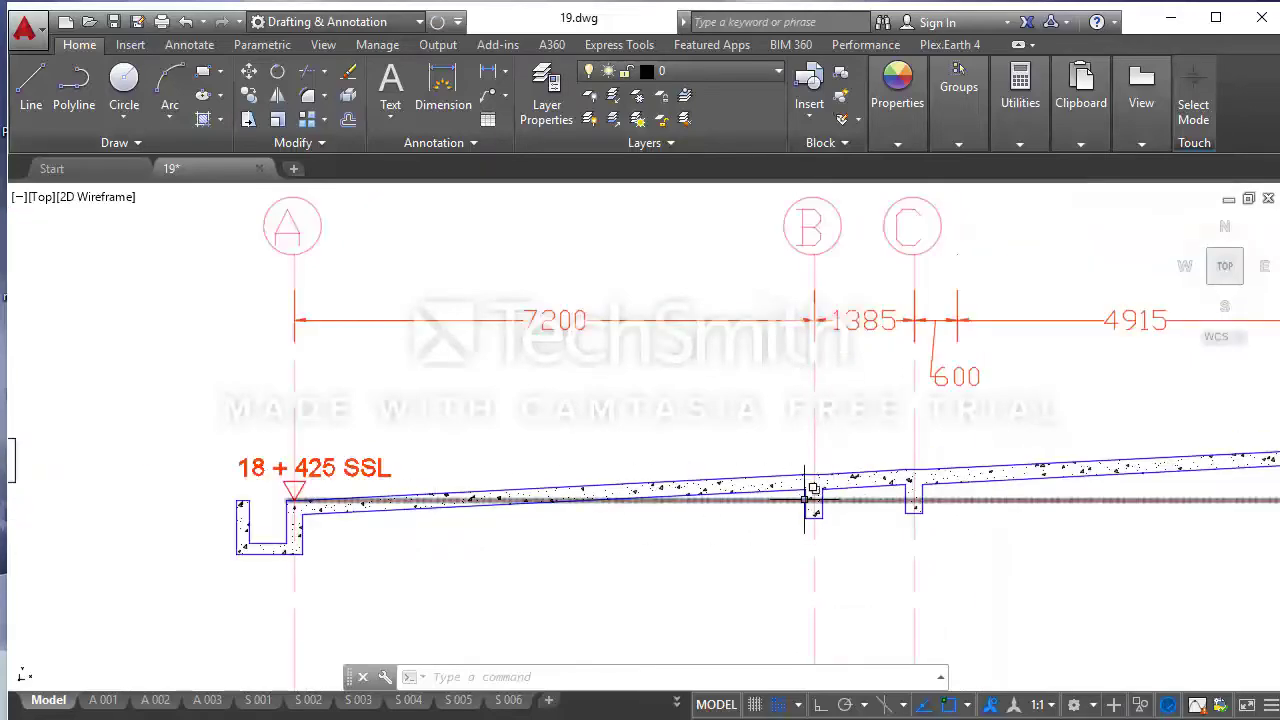
scroll(816, 492, "up", 2)
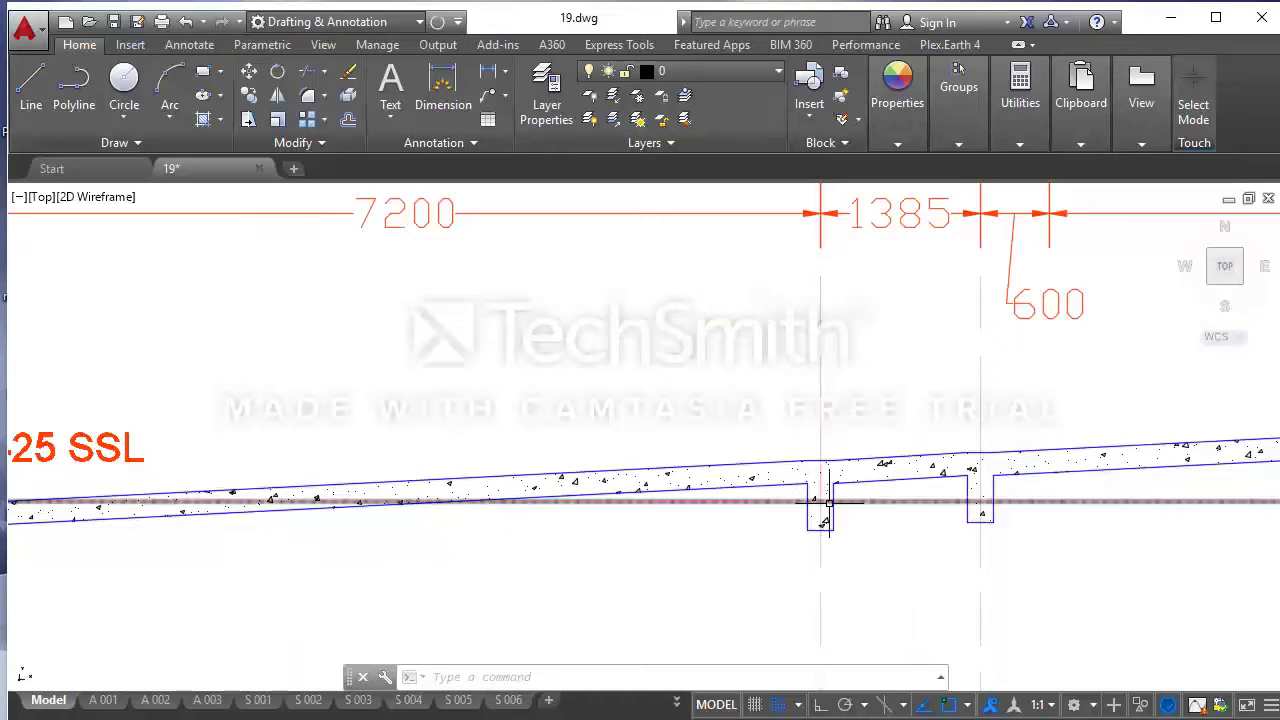
scroll(825, 500, "up", 2)
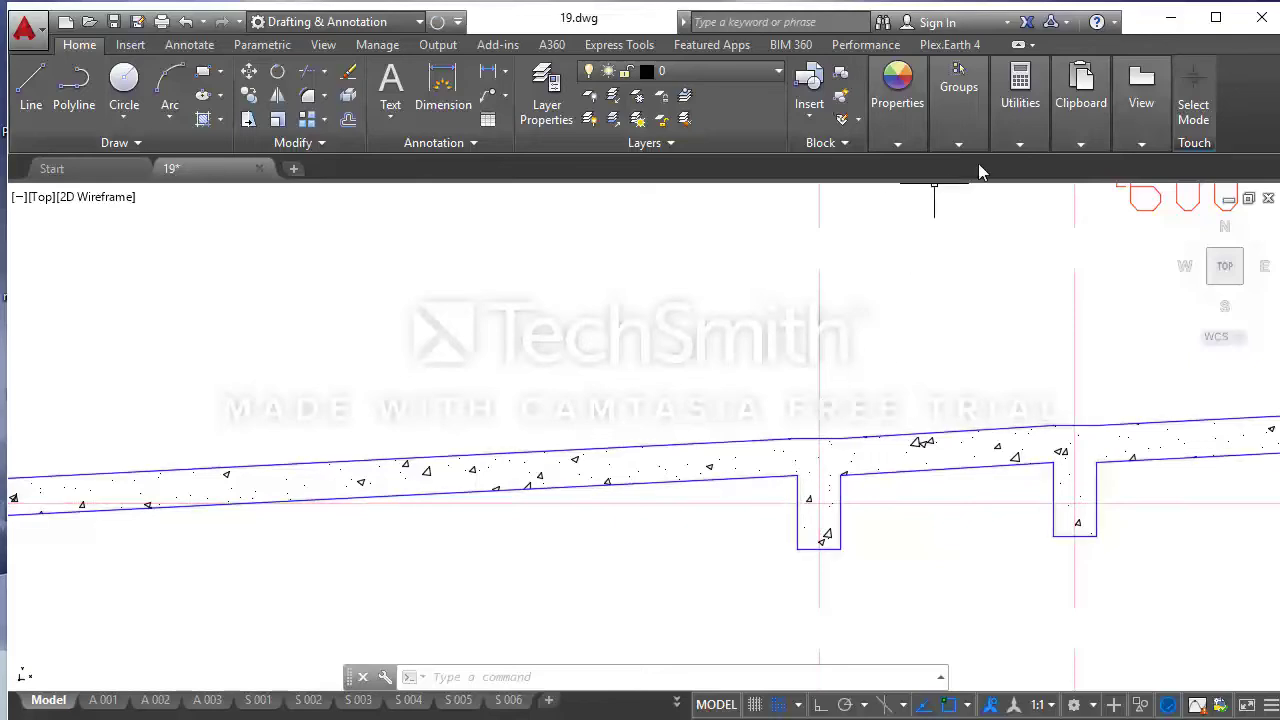
left_click(1021, 142)
left_click(985, 178)
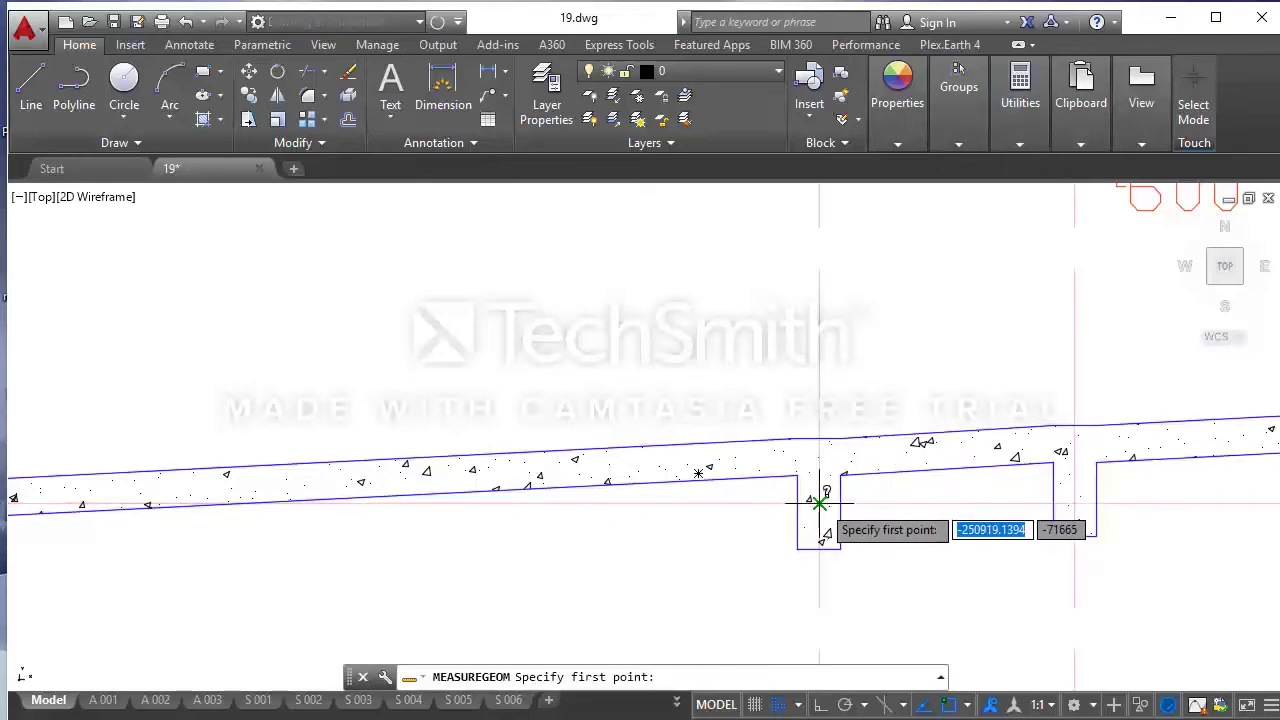
left_click(819, 504)
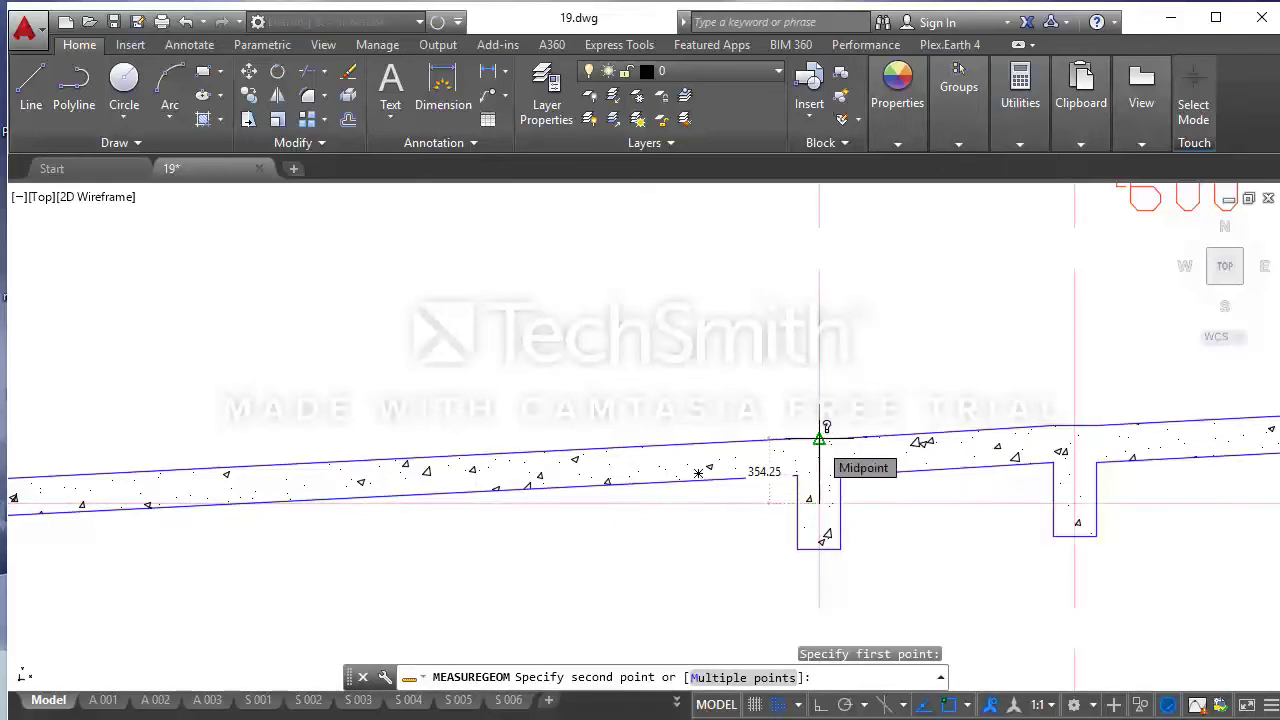
left_click(819, 439)
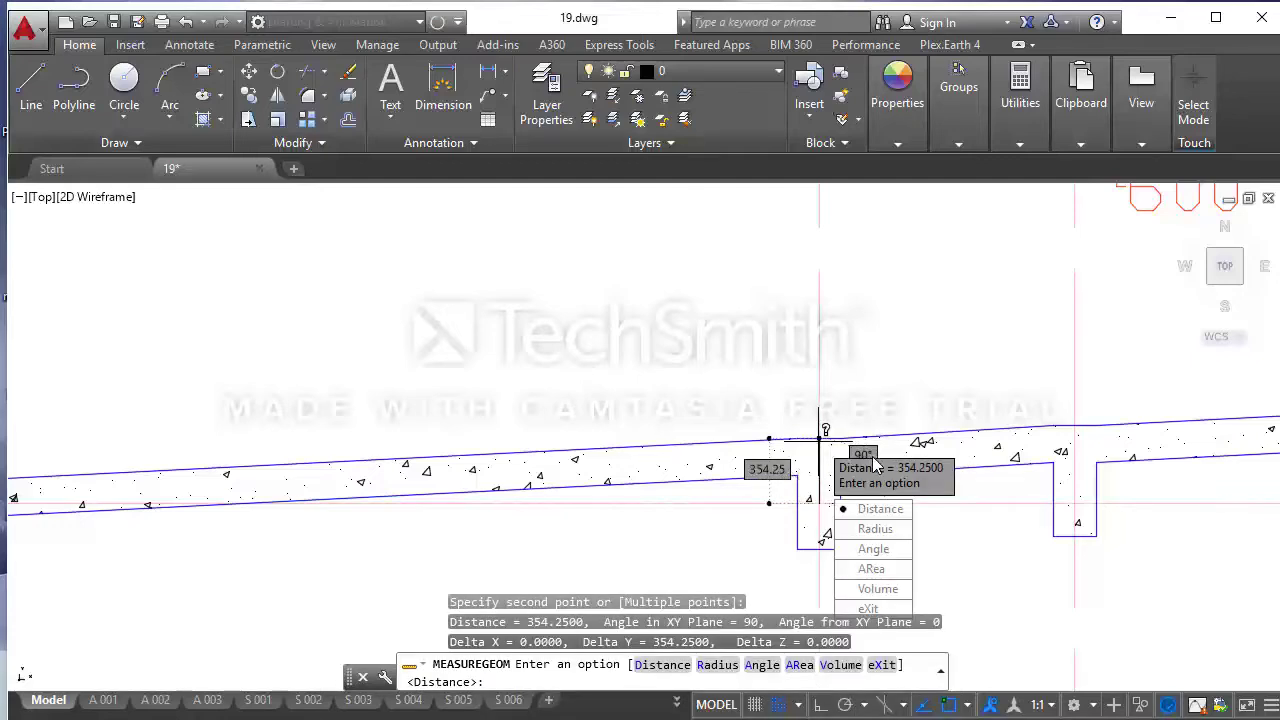
key("Escape")
scroll(871, 463, "down", 2)
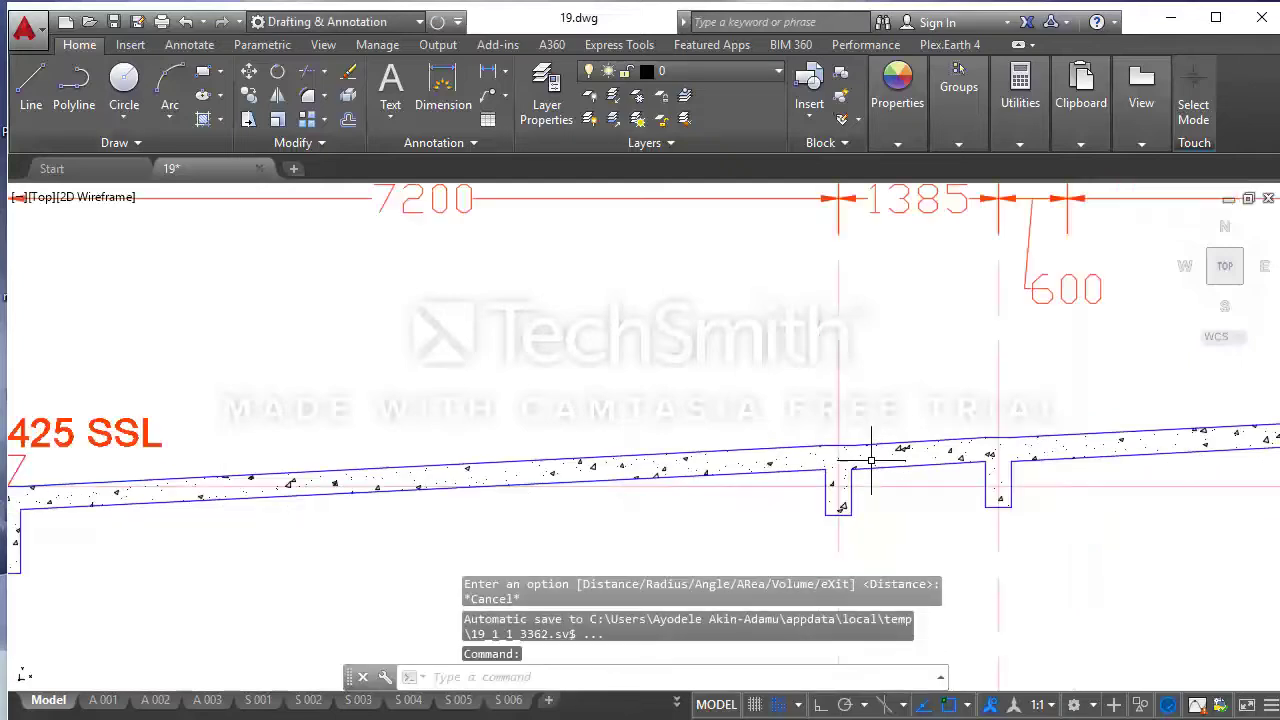
scroll(871, 461, "down", 2)
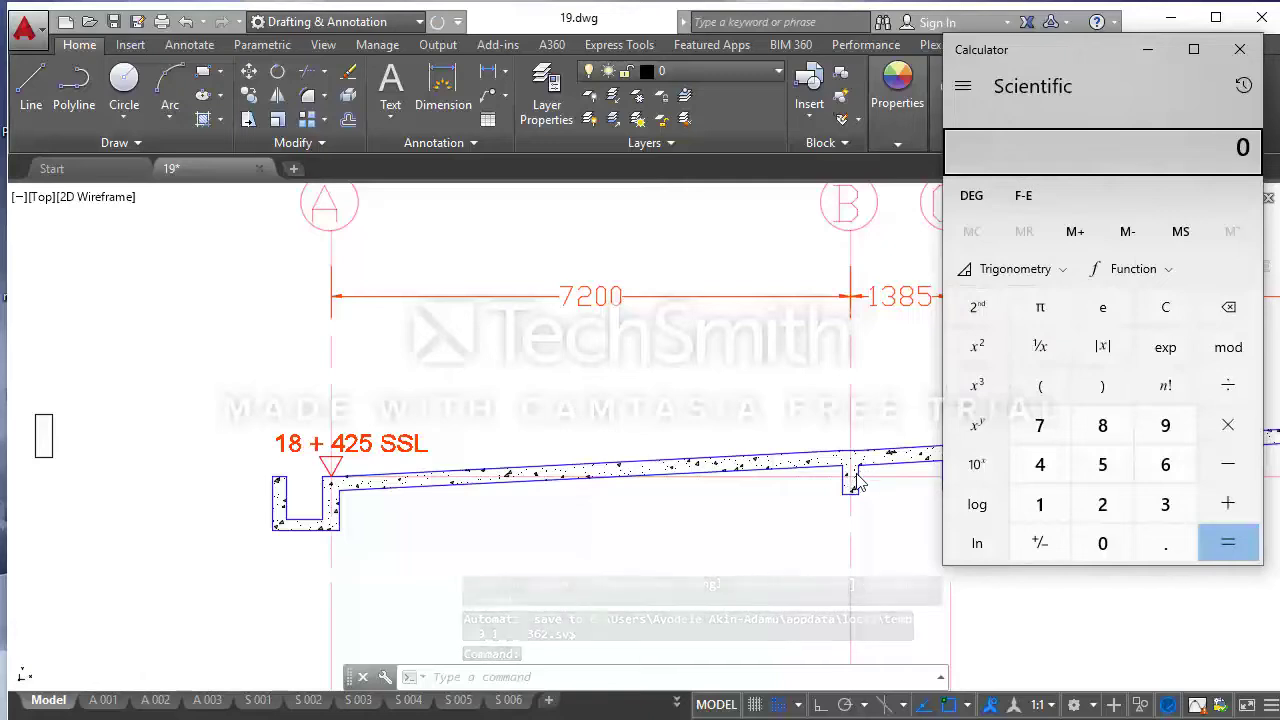
- Start a Measure Distance at the new column, then cancel it
left_click_drag(1038, 66, 490, 57)
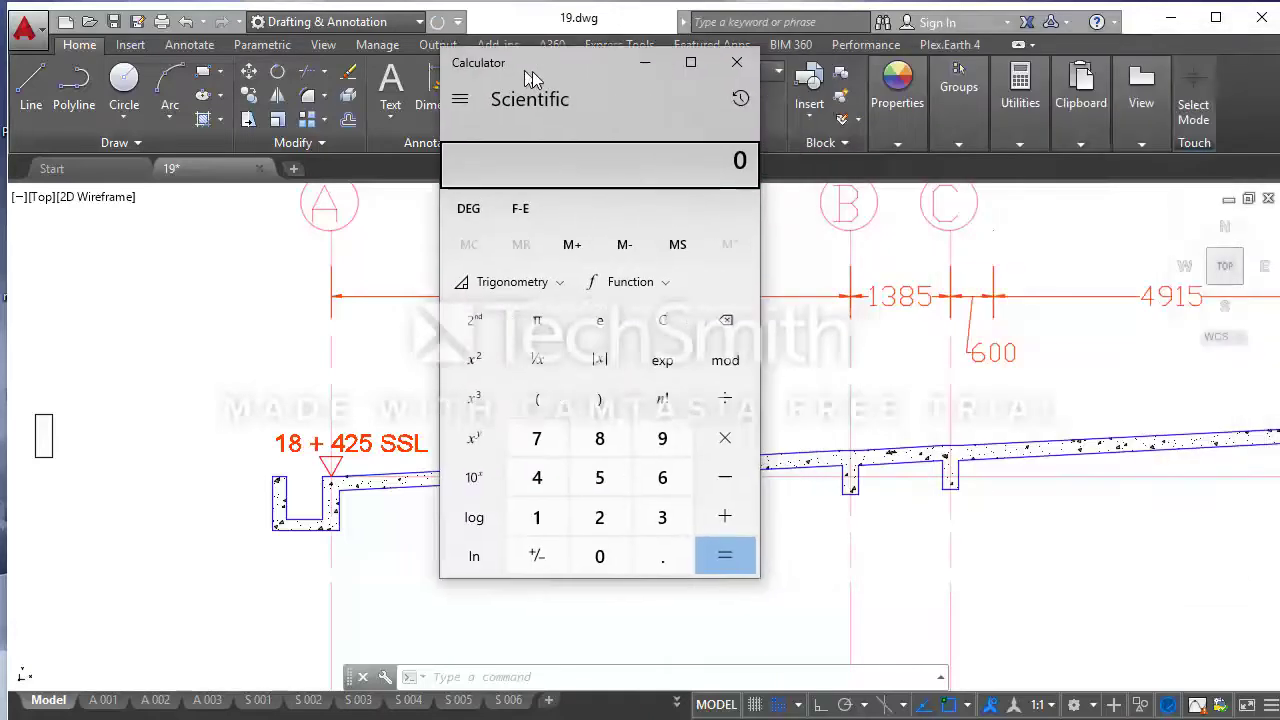
left_click(1021, 124)
left_click(1021, 124)
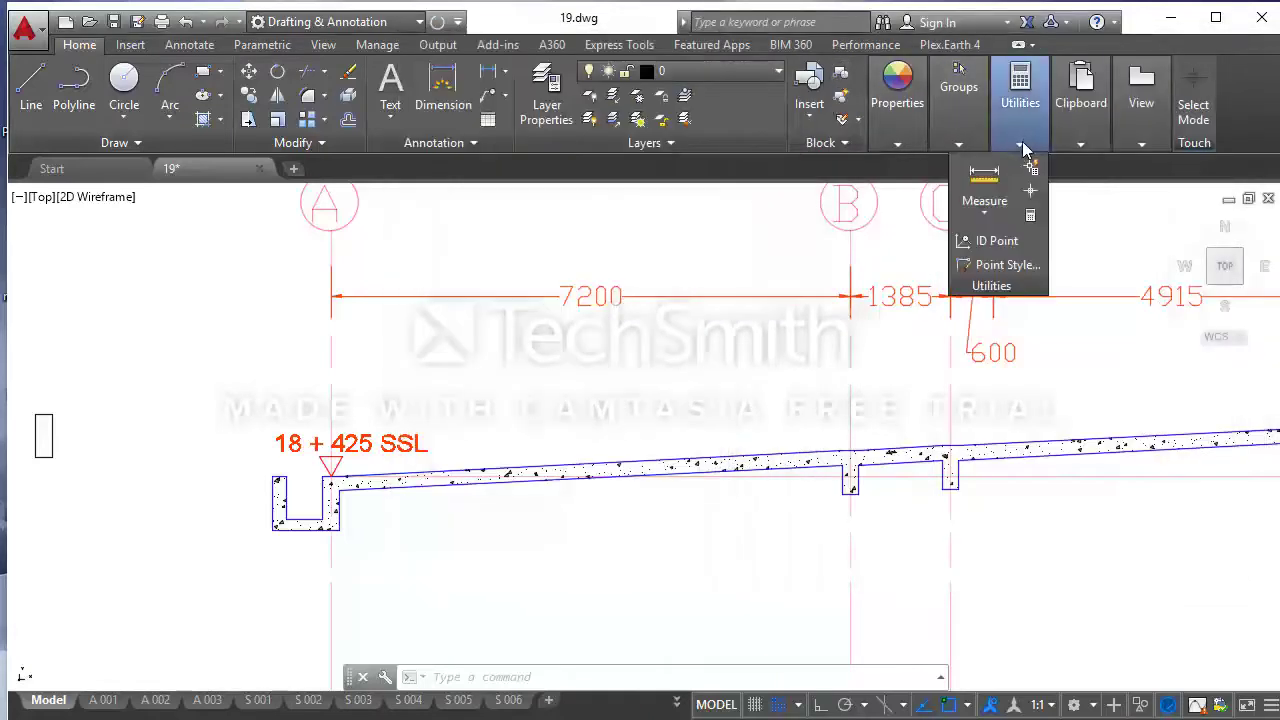
left_click(985, 192)
scroll(840, 482, "up", 5)
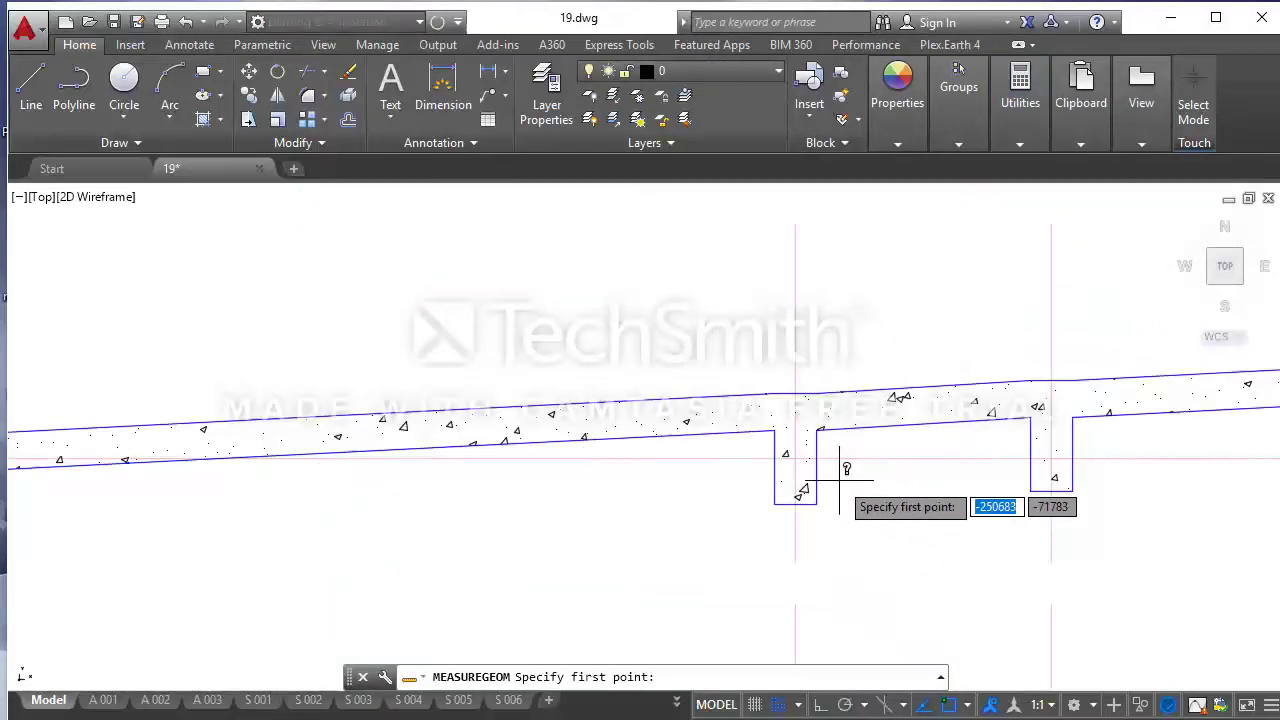
left_click(795, 458)
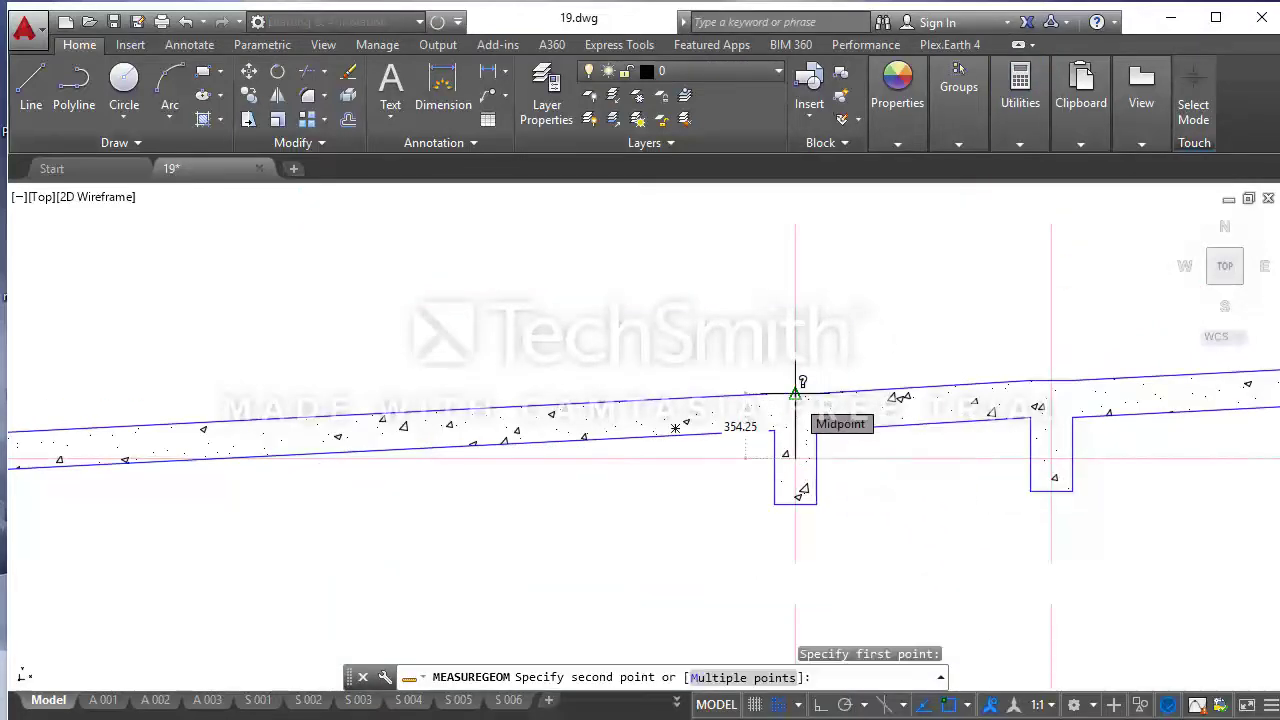
key("Escape")
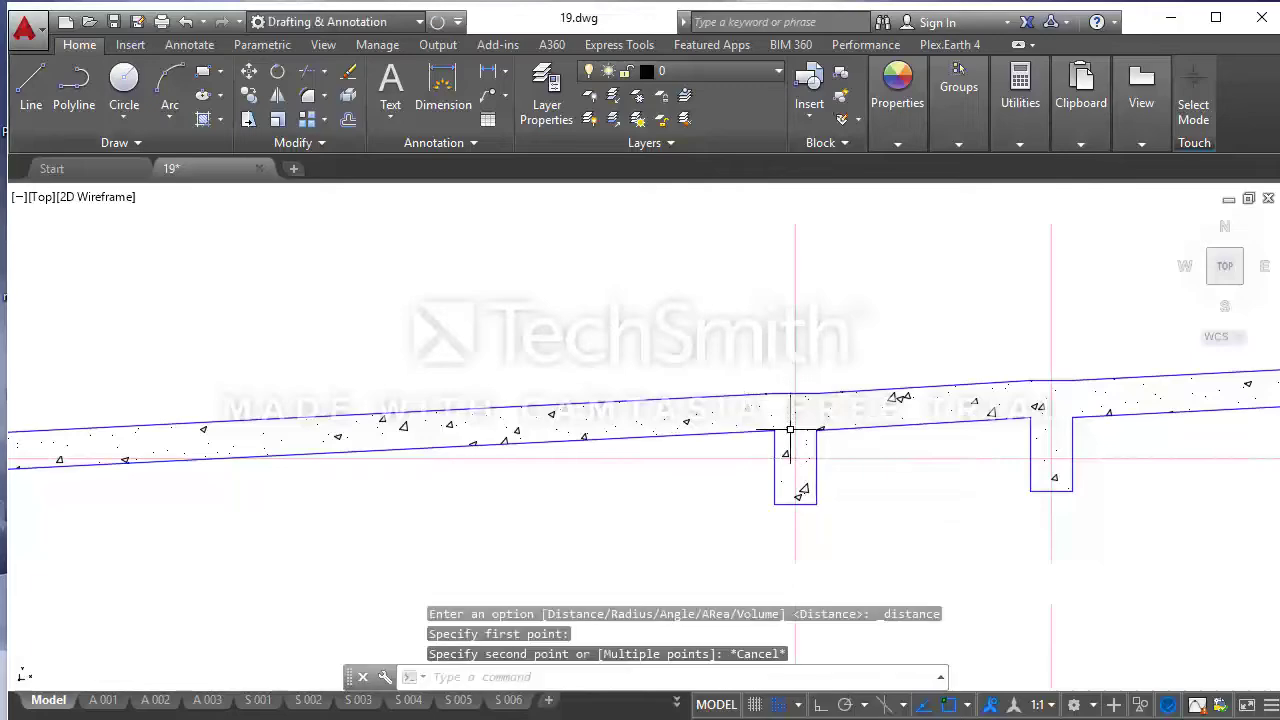
- Measure the slab's 354.25 rise at the new column with Measure Distance
scroll(894, 534, "down", 3)
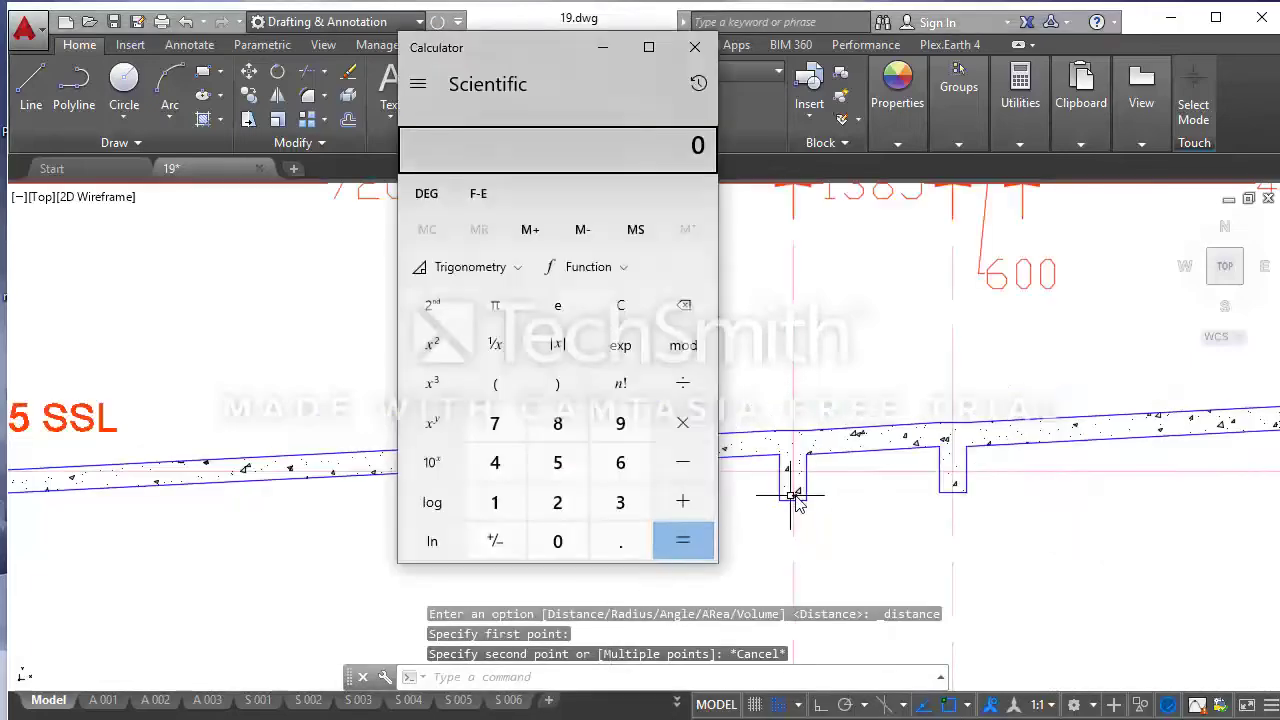
scroll(780, 545, "down", 4)
scroll(780, 545, "up", 2)
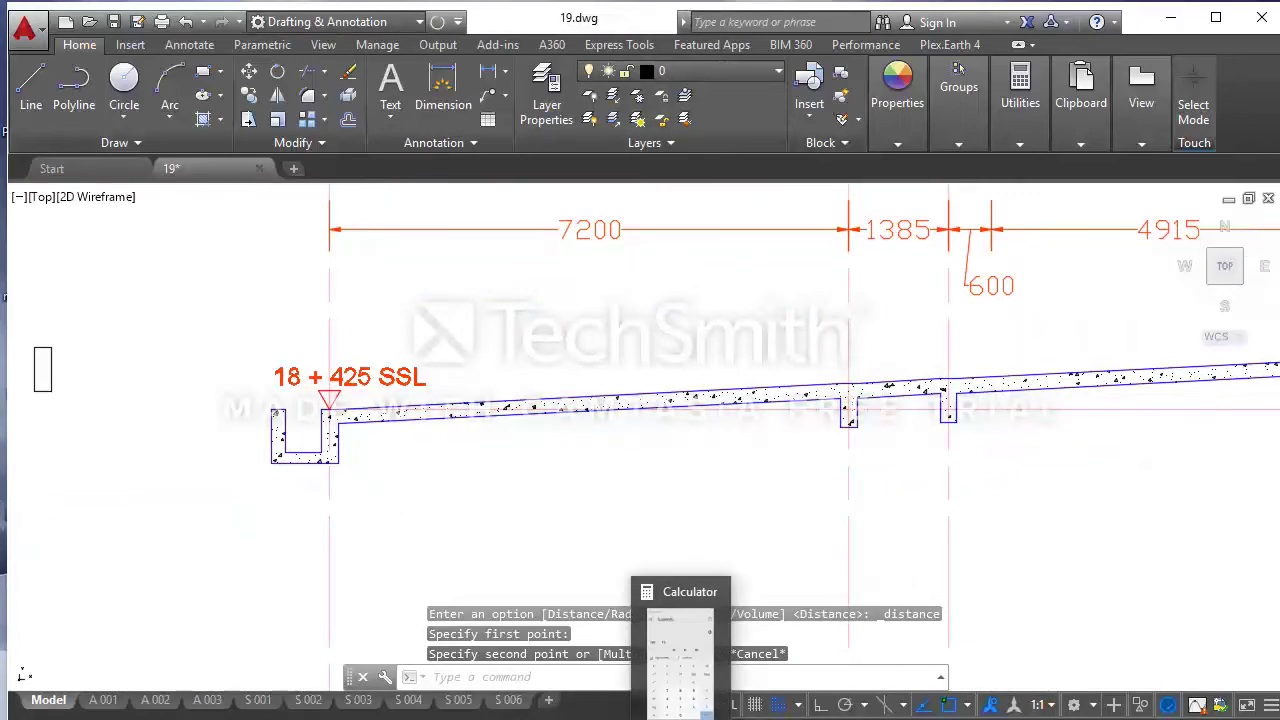
left_click(1020, 145)
left_click(982, 195)
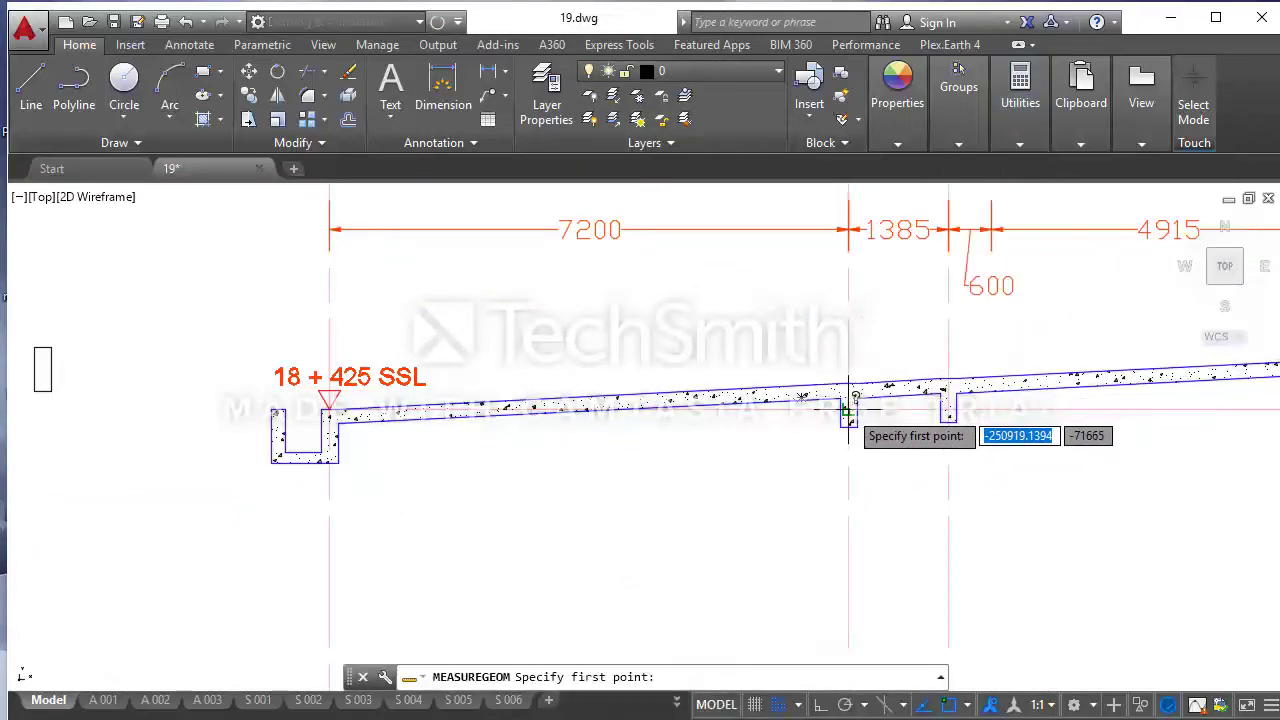
scroll(848, 410, "up", 2)
left_click(848, 408)
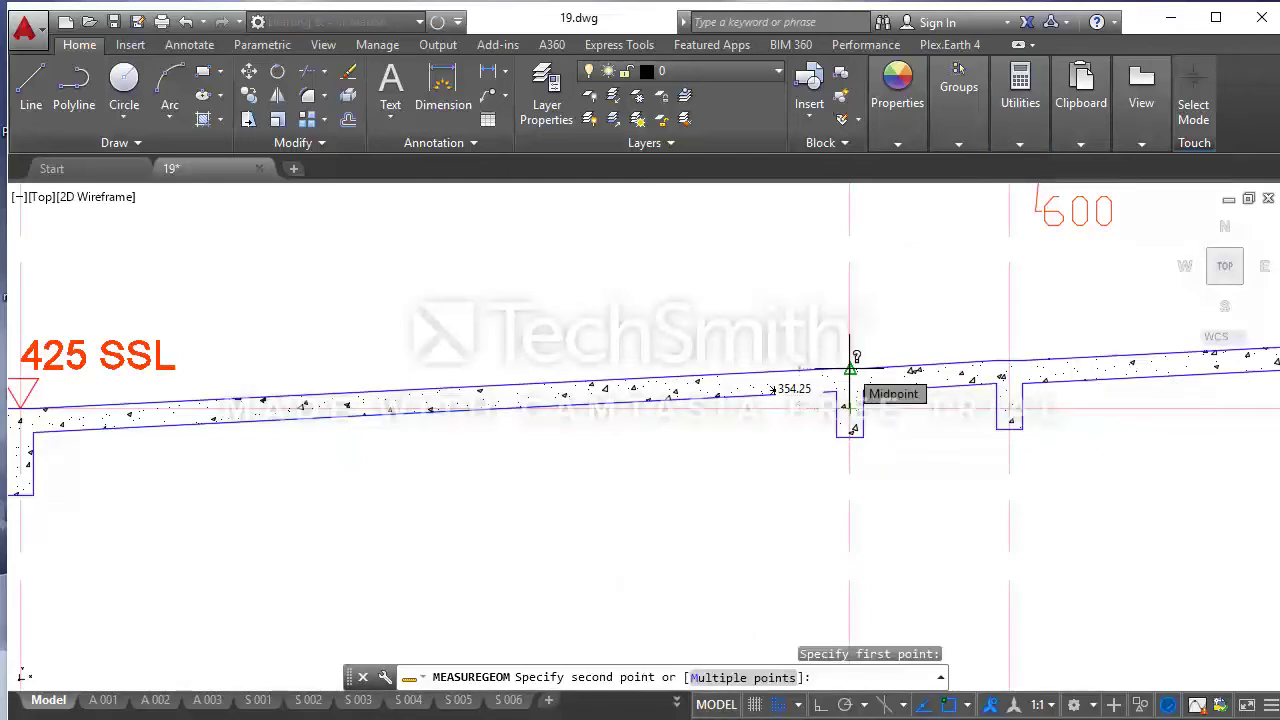
key("Escape")
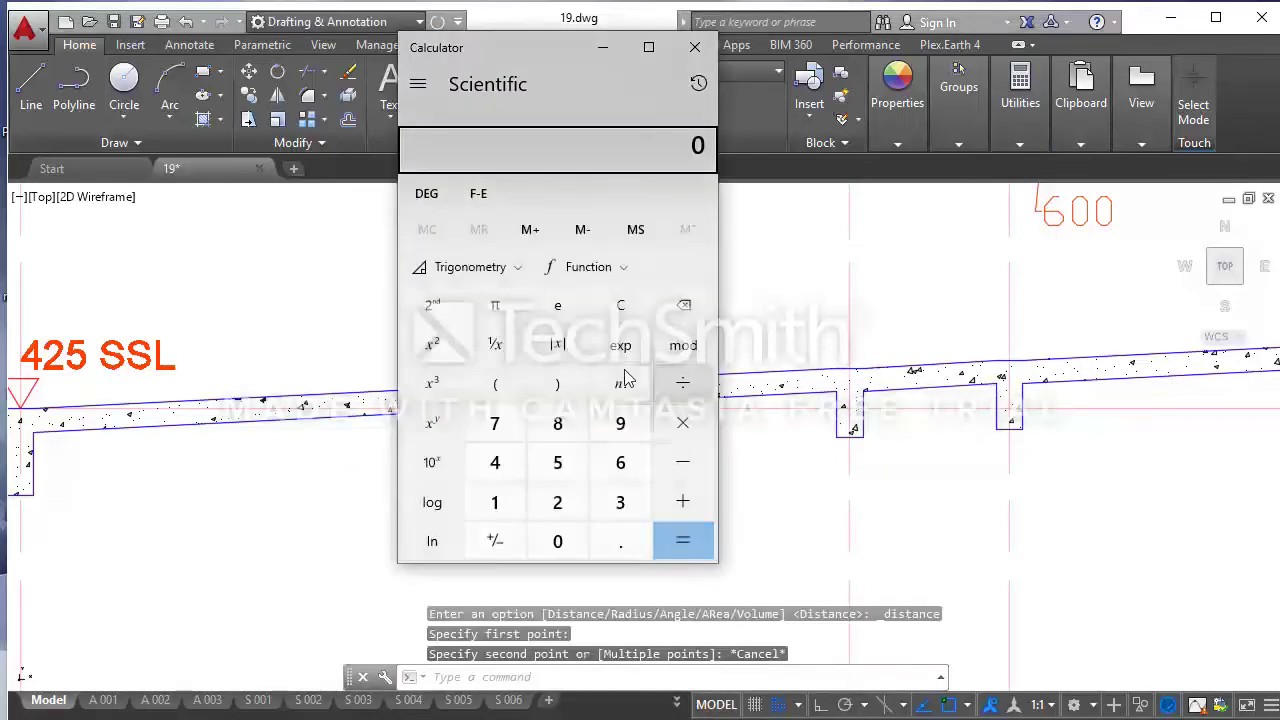
middle_click_drag(286, 425, 494, 425)
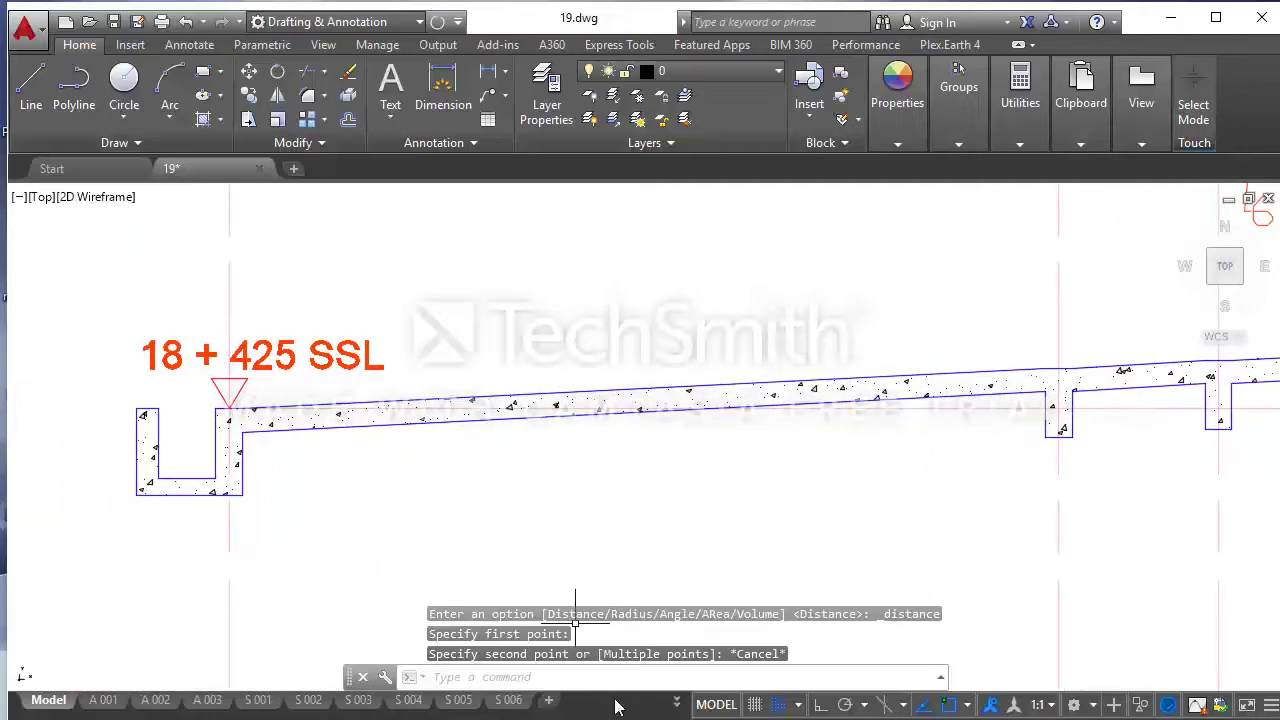
- In Windows Calculator compute 18425 + 354.25 = 18,779.25, then close it
key("alt+Tab")
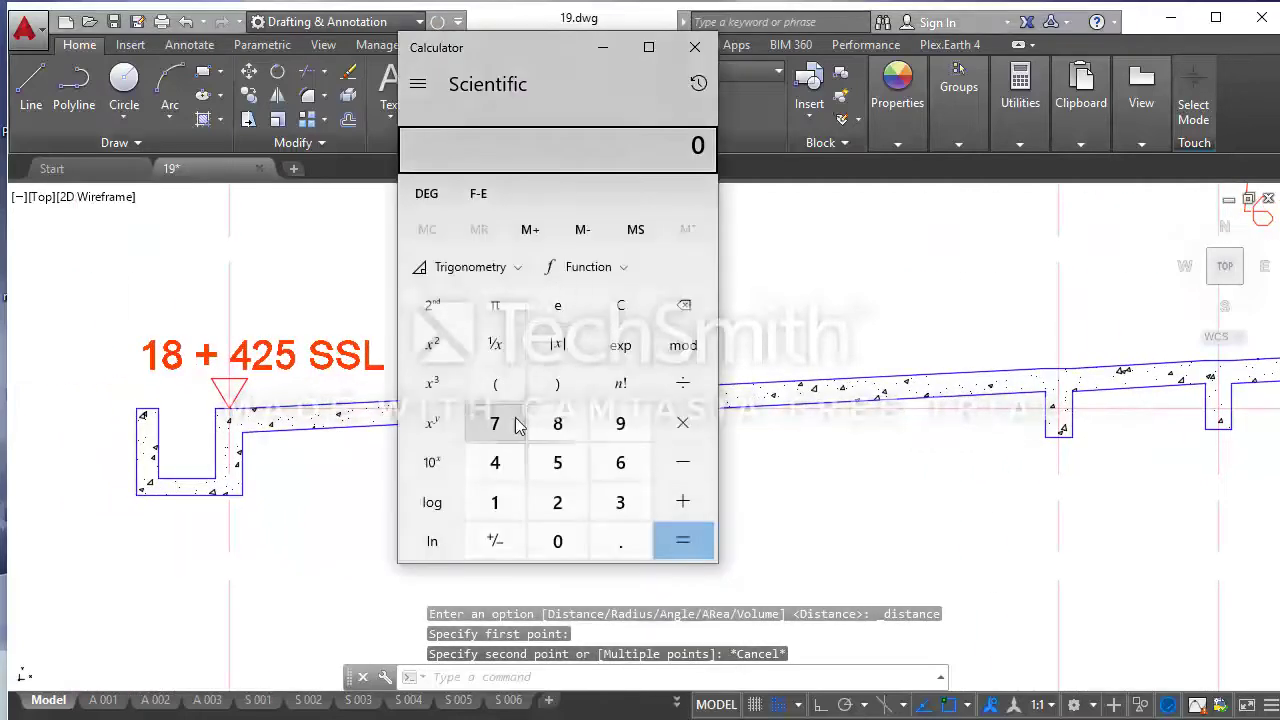
left_click(494, 502)
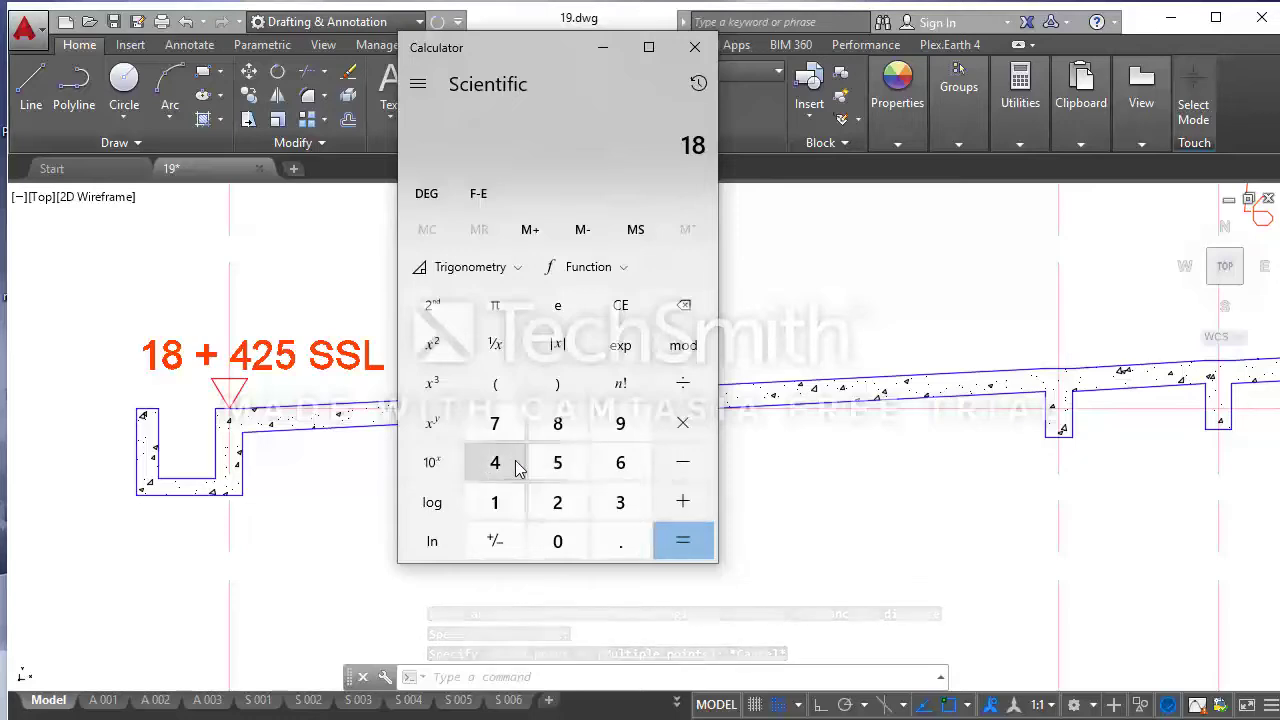
left_click(516, 470)
left_click(557, 502)
left_click(557, 462)
left_click(672, 504)
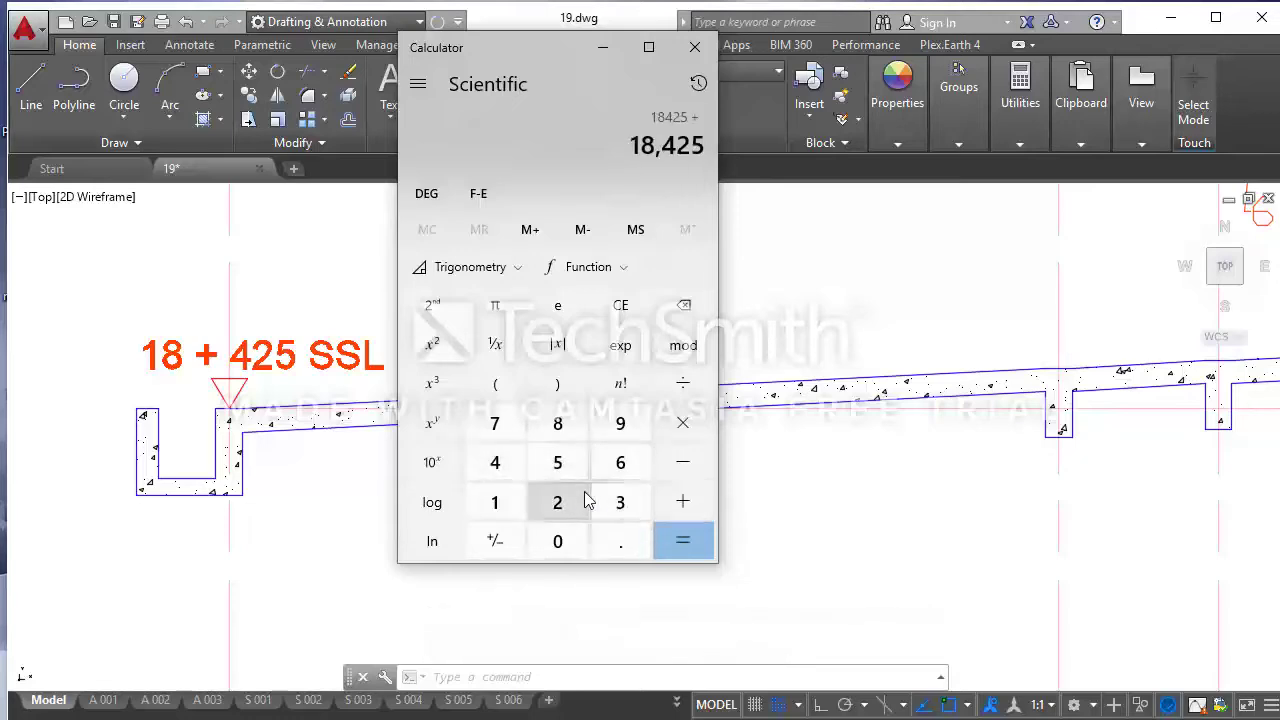
left_click(615, 502)
left_click(557, 462)
left_click(494, 462)
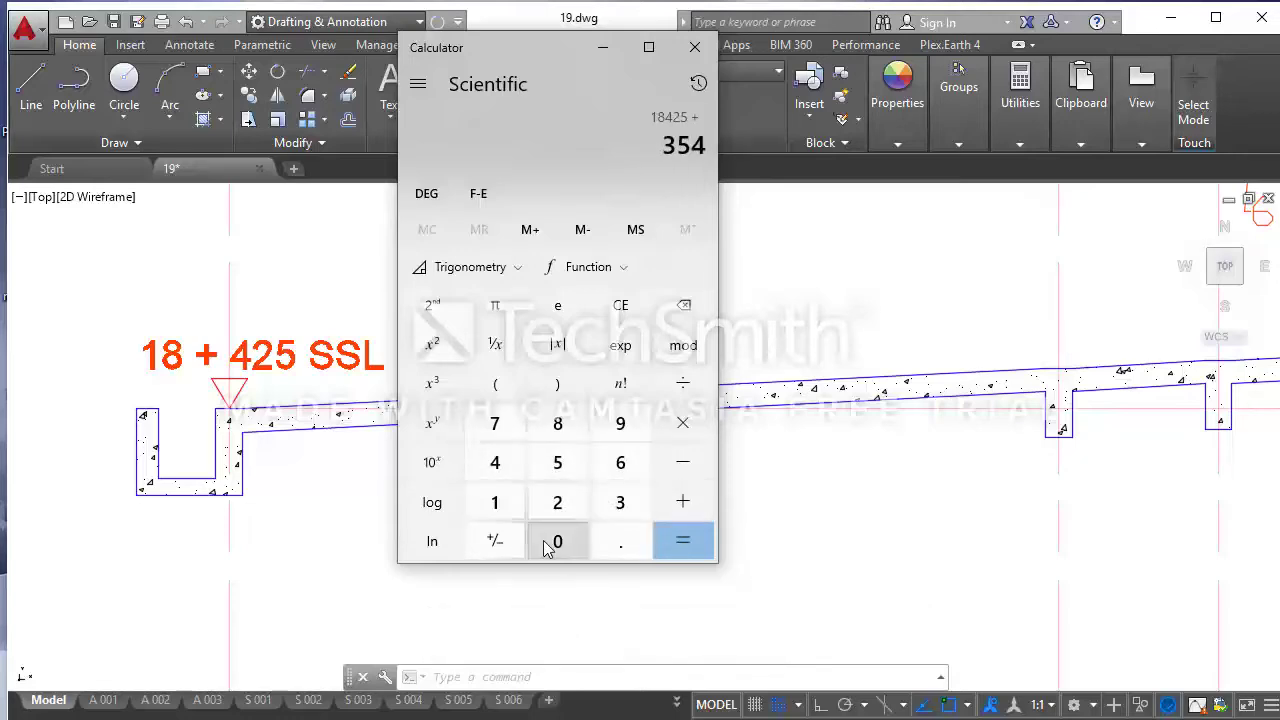
left_click(620, 541)
left_click(557, 502)
left_click(557, 462)
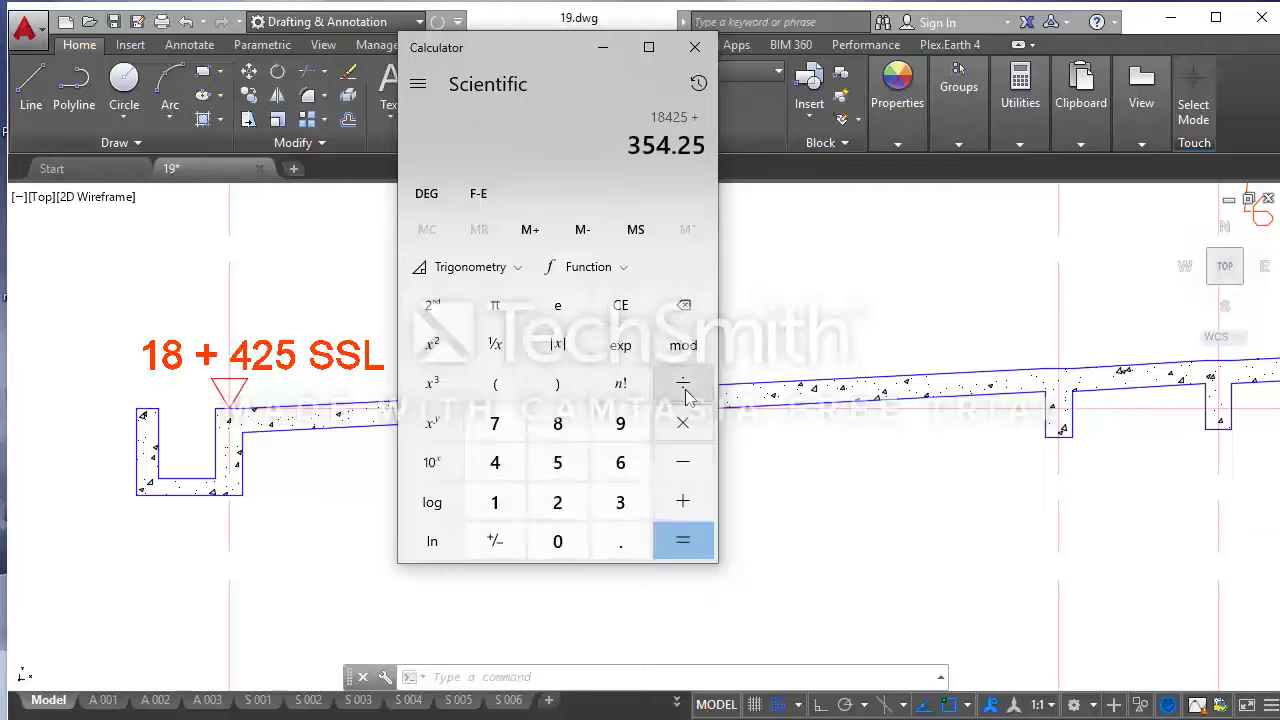
left_click(676, 536)
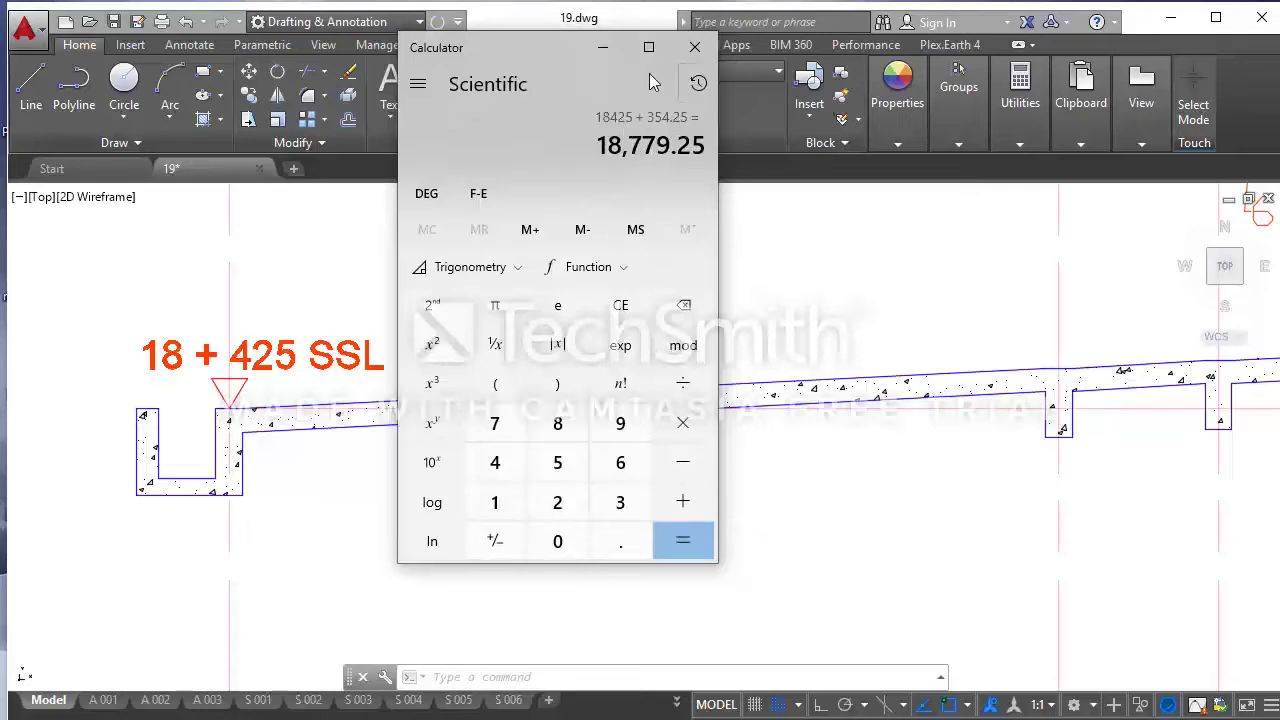
left_click(604, 50)
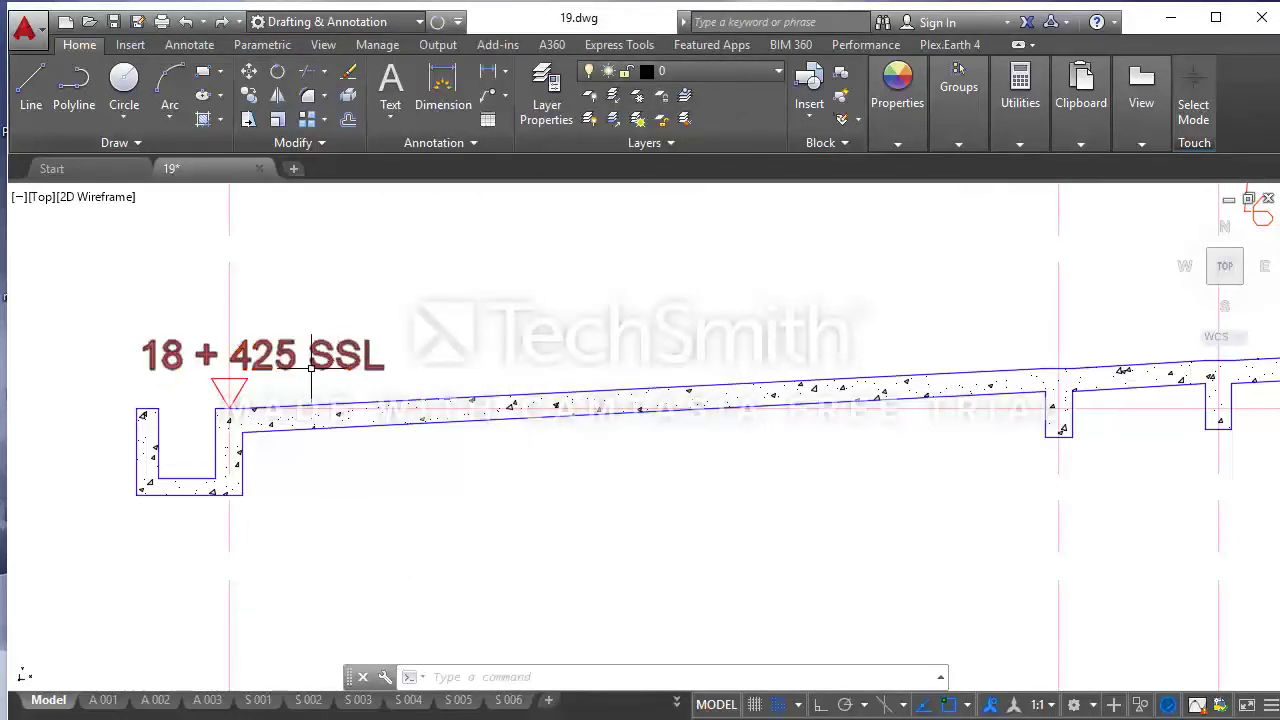
- Copy the 18 + 425 SSL marker and triangle to the new column
left_click(282, 386)
left_click(247, 329)
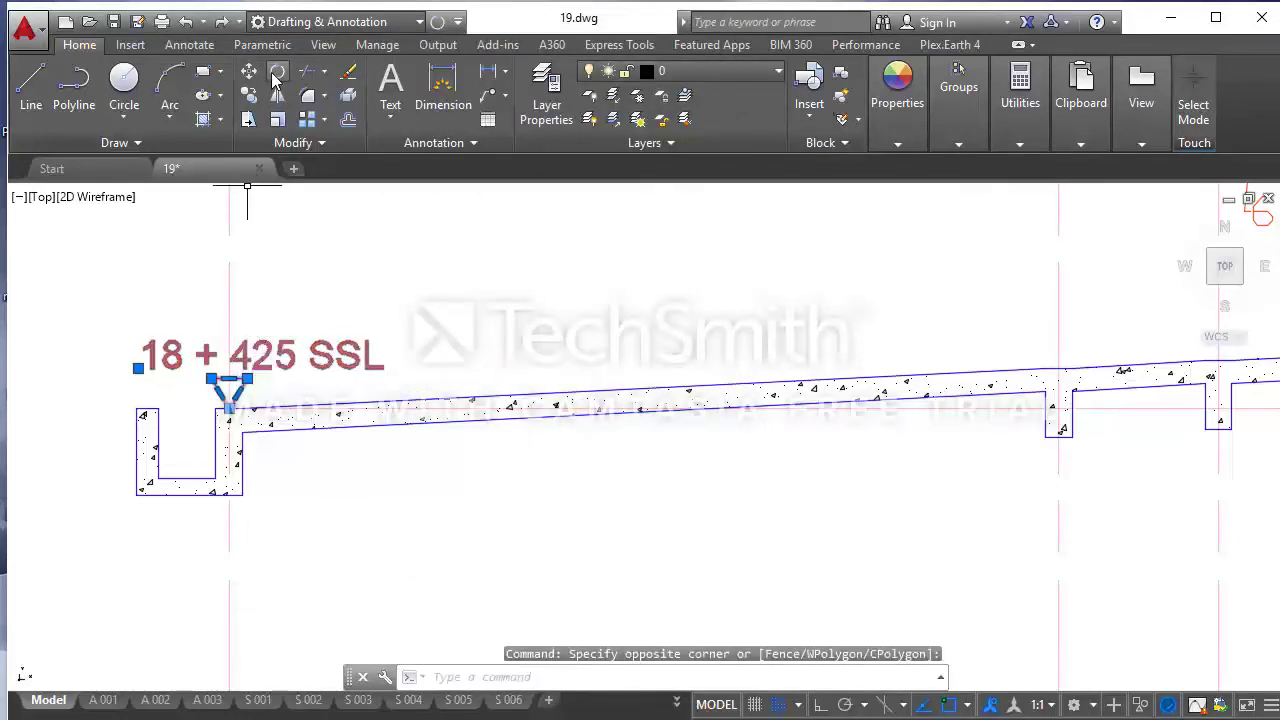
left_click(249, 95)
left_click(229, 407)
scroll(207, 360, "down", 2)
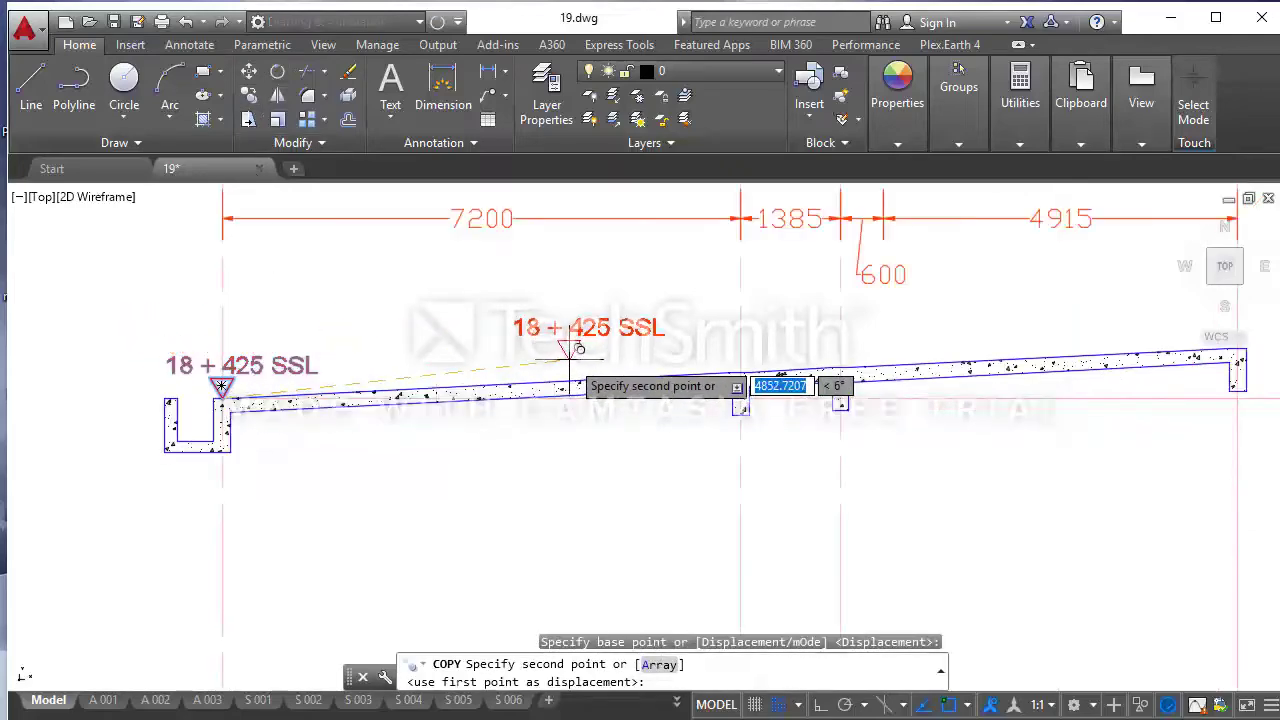
scroll(570, 350, "up", 5)
left_click(660, 420)
scroll(654, 384, "down", 4)
key("Escape")
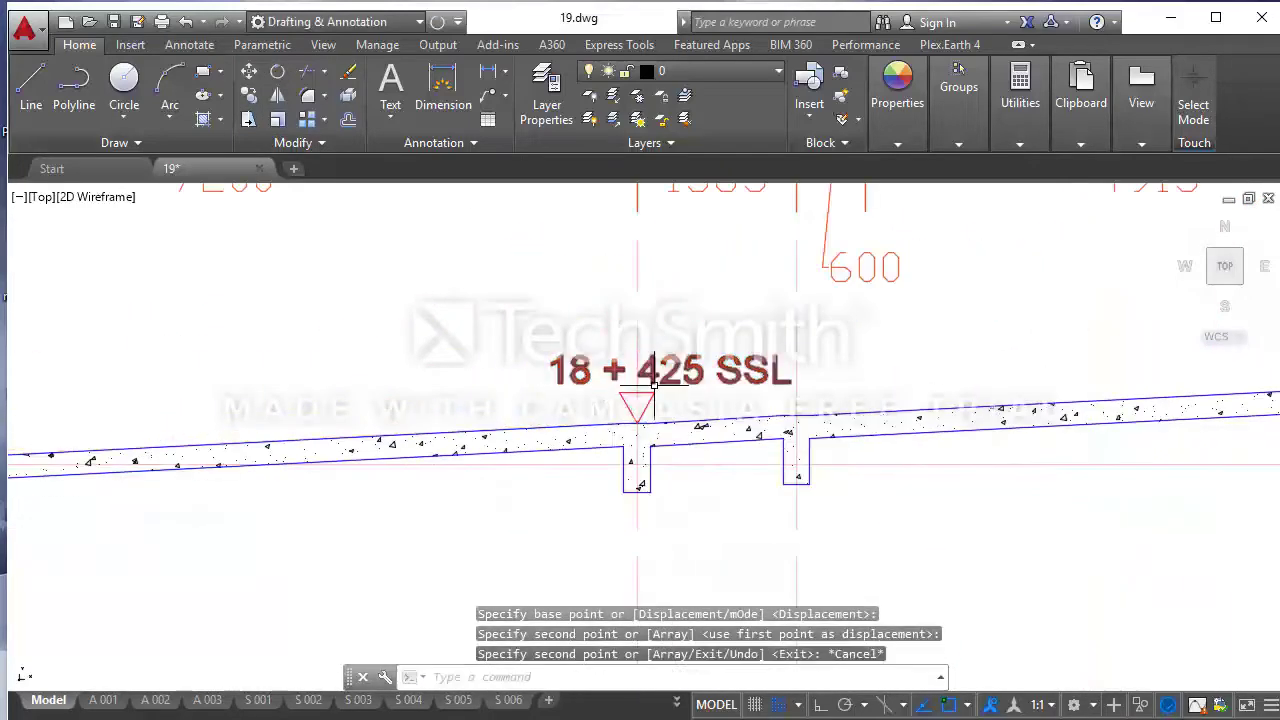
scroll(654, 384, "up", 2)
- Change the copied label's 425 to 780 so it reads 18 + 780 SSL
double_click(690, 366)
left_click_drag(736, 370, 648, 368)
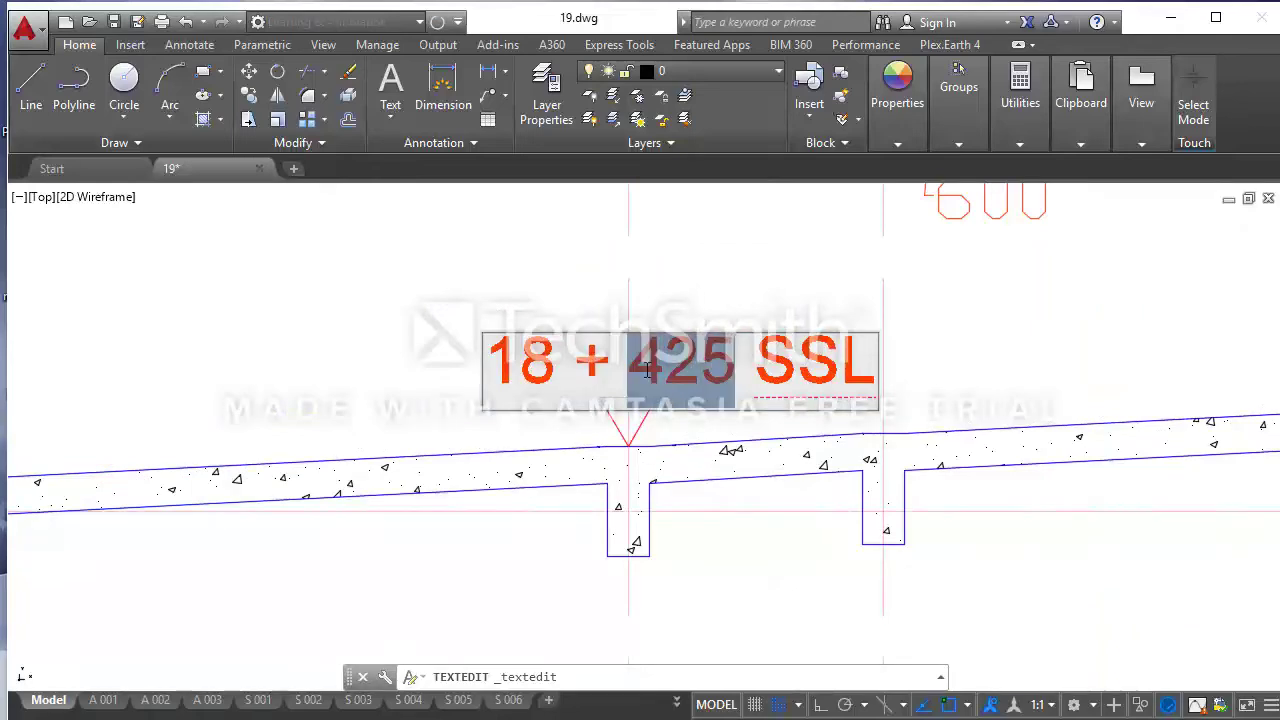
type("780")
left_click(709, 297)
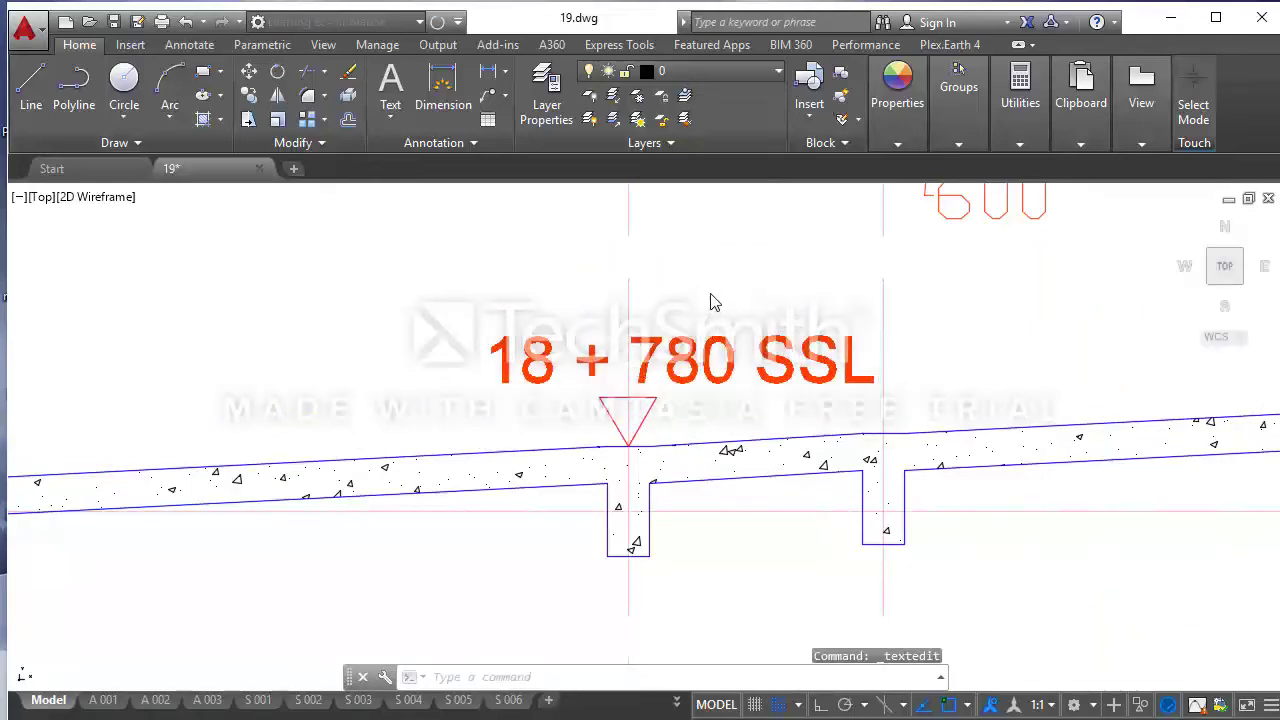
scroll(651, 286, "down", 2)
scroll(655, 302, "down", 2)
scroll(655, 302, "up", 2)
- Select the 18 + 425 SSL text after a cancelled selection near the new label
left_click(667, 293)
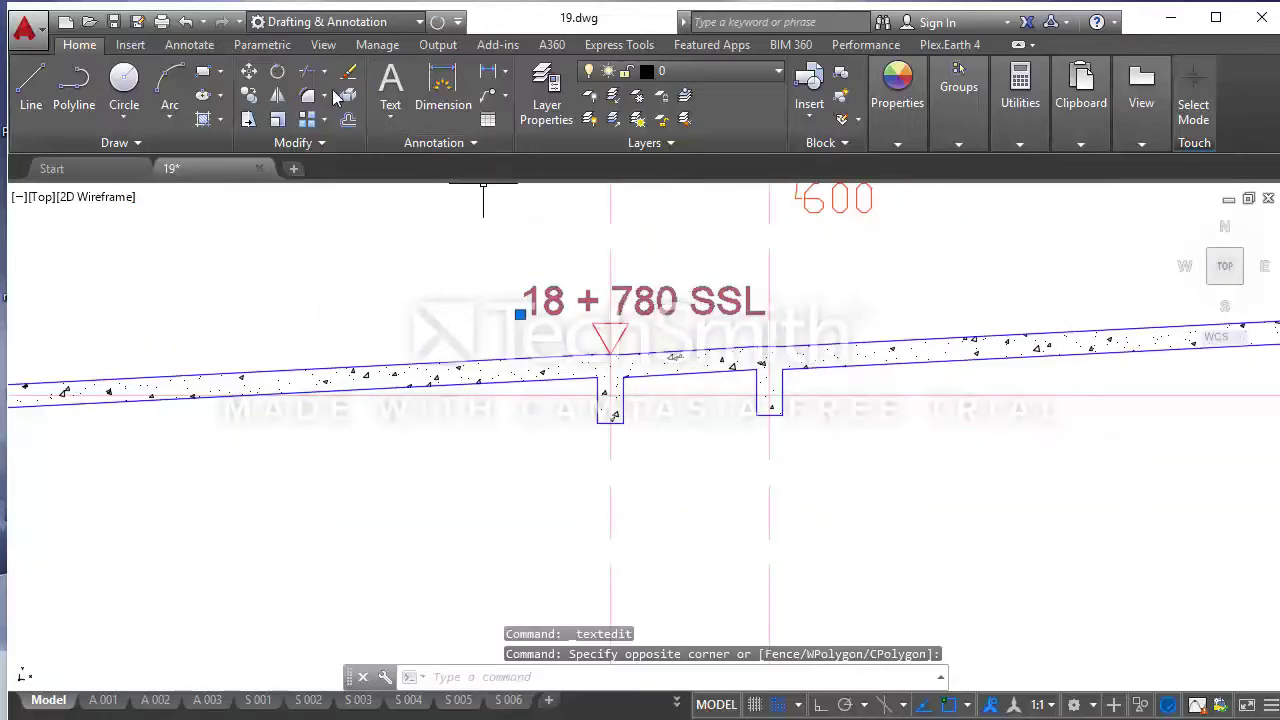
scroll(594, 279, "down", 4)
key("Escape")
scroll(405, 345, "up", 4)
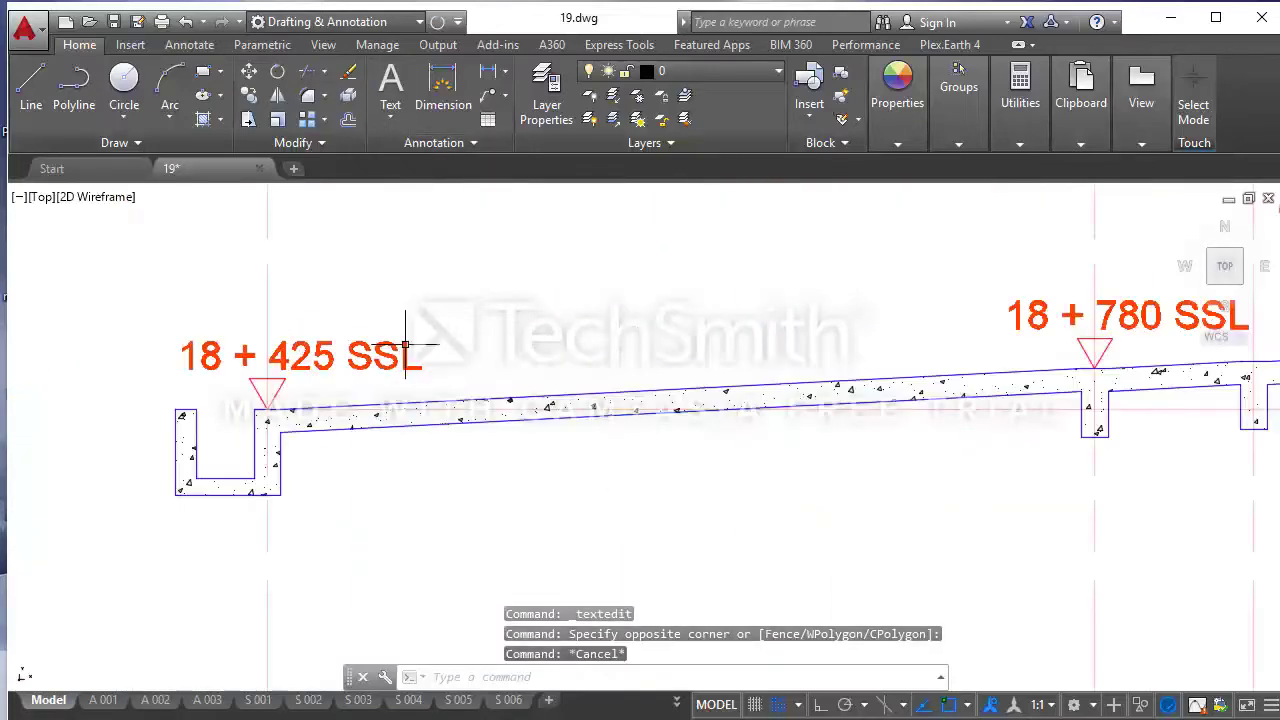
left_click(428, 355)
key("Escape")
left_click(428, 355)
left_click(385, 327)
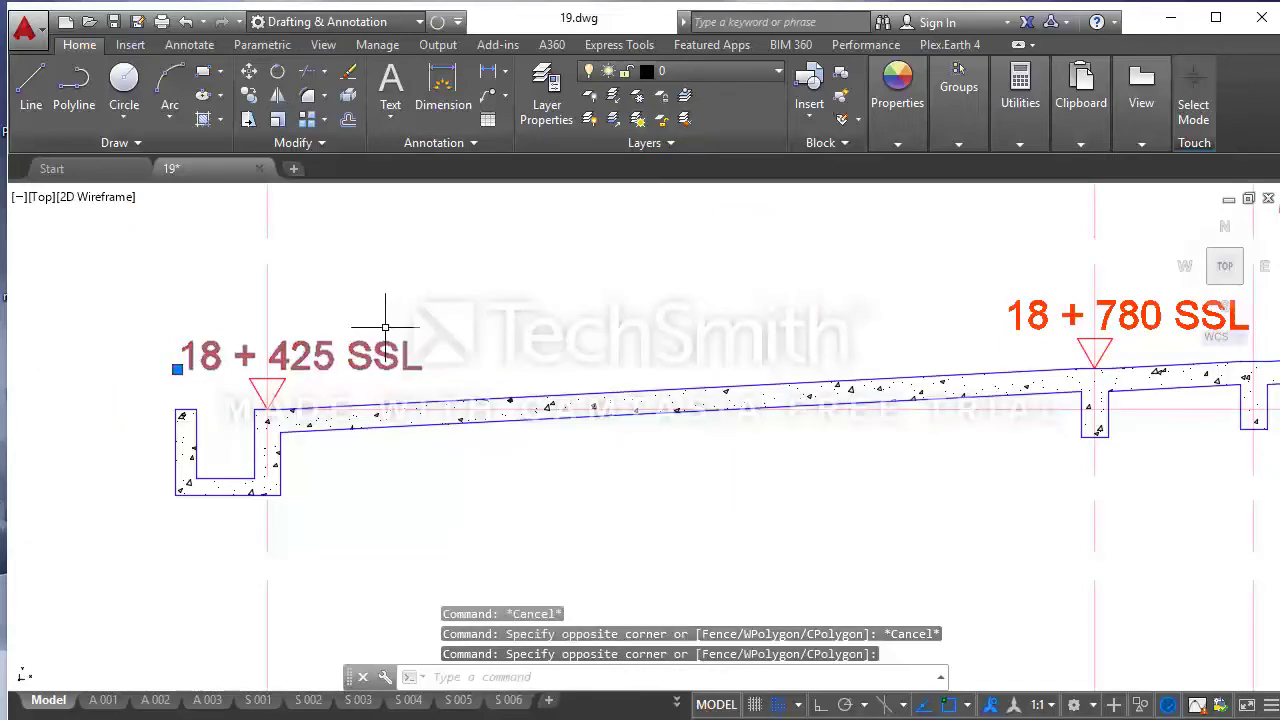
- Set the selected level text's height to 150 in Properties
right_click(588, 227)
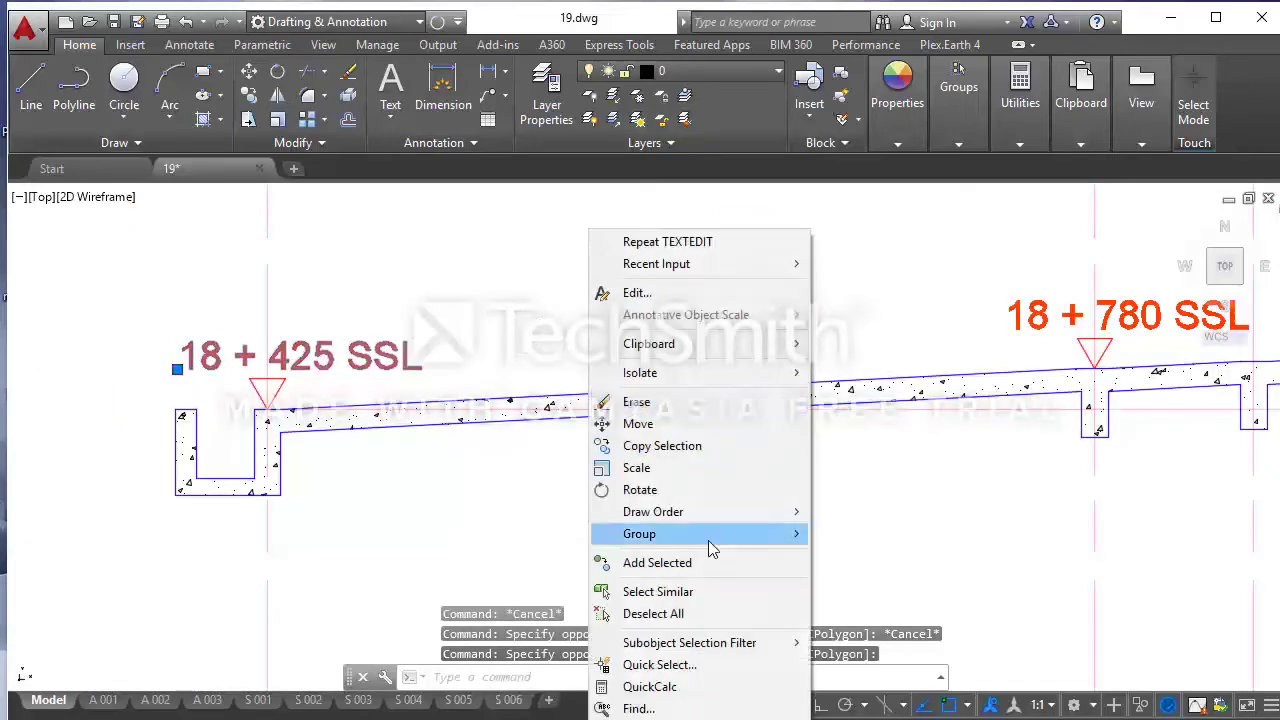
right_click(548, 195)
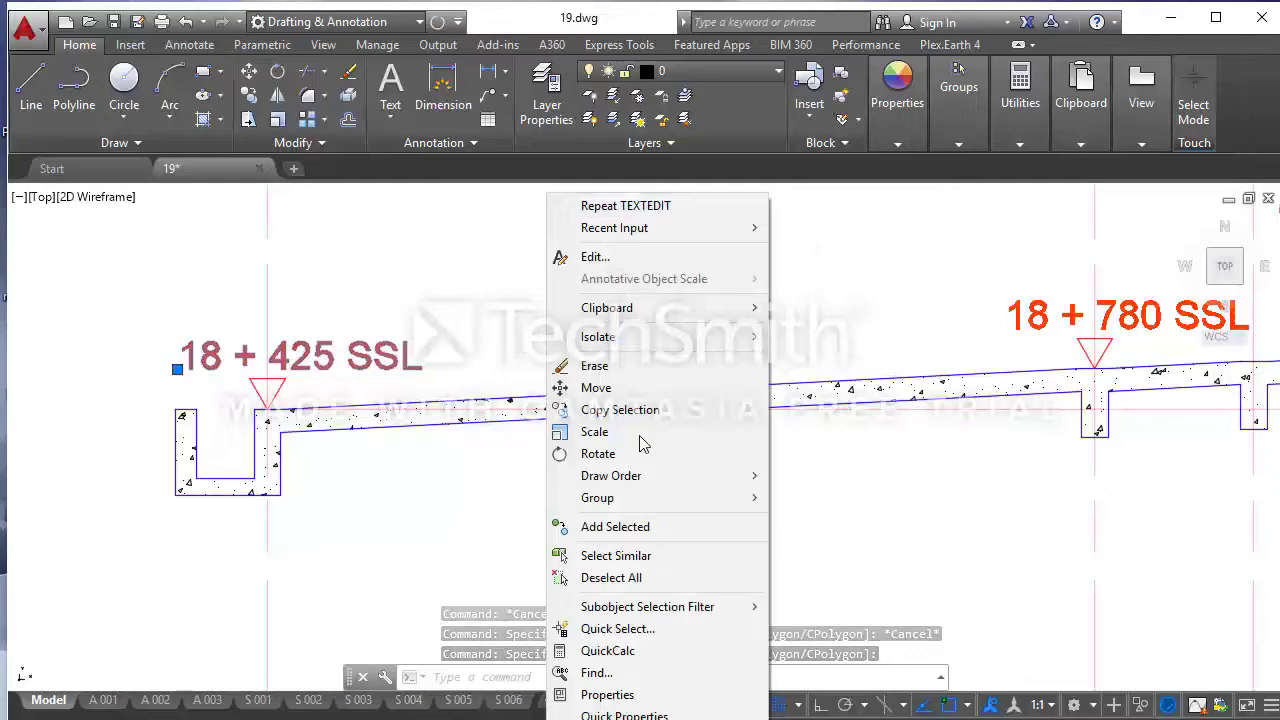
left_click(645, 694)
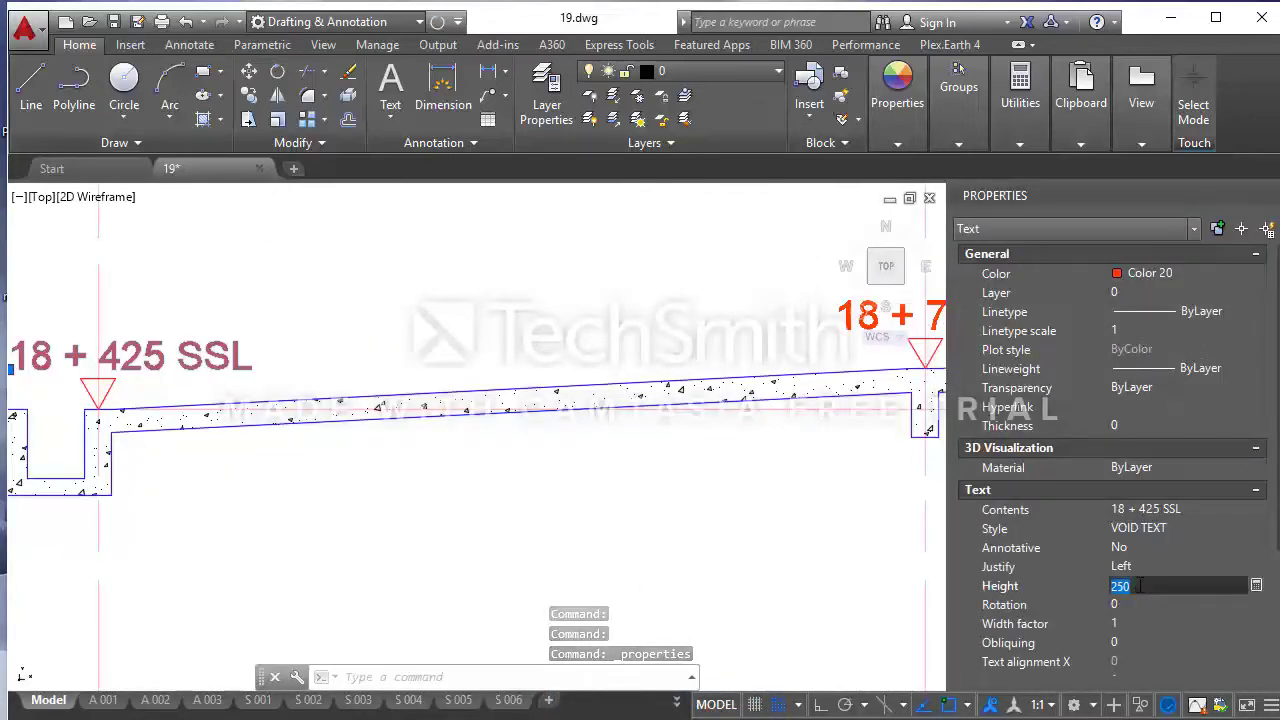
type("200")
key("Return")
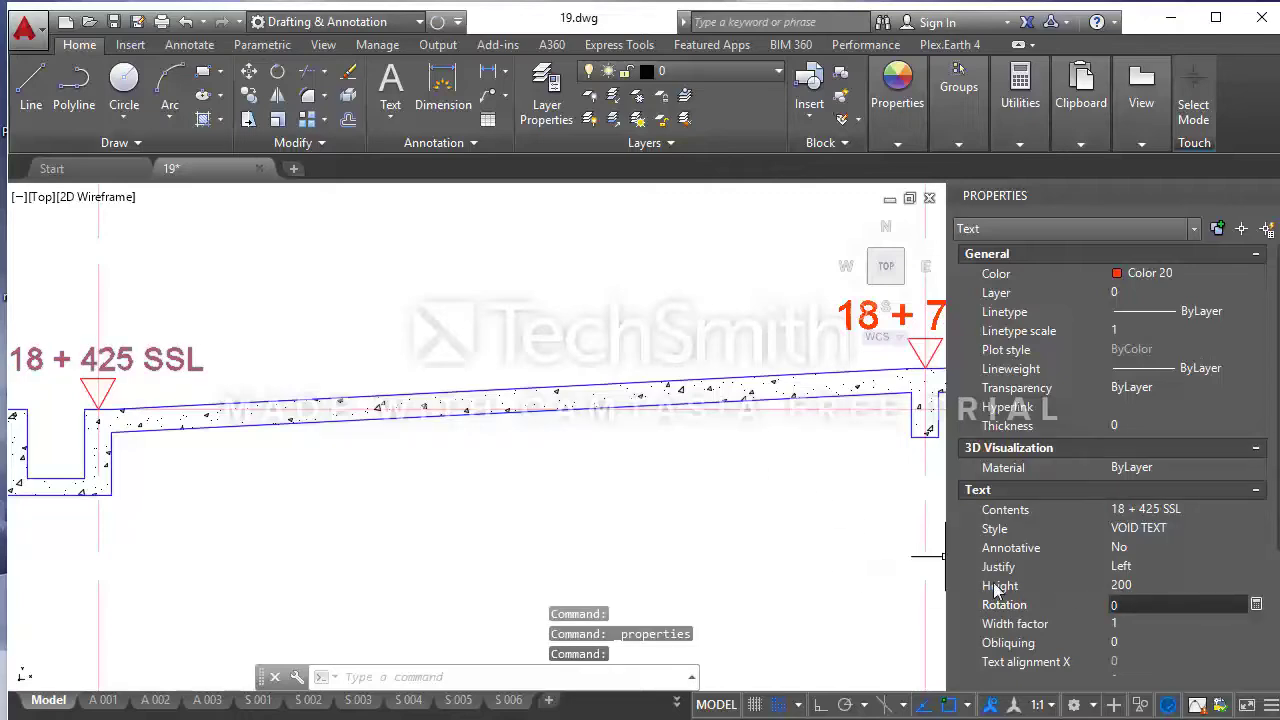
left_click(1147, 586)
type("1")
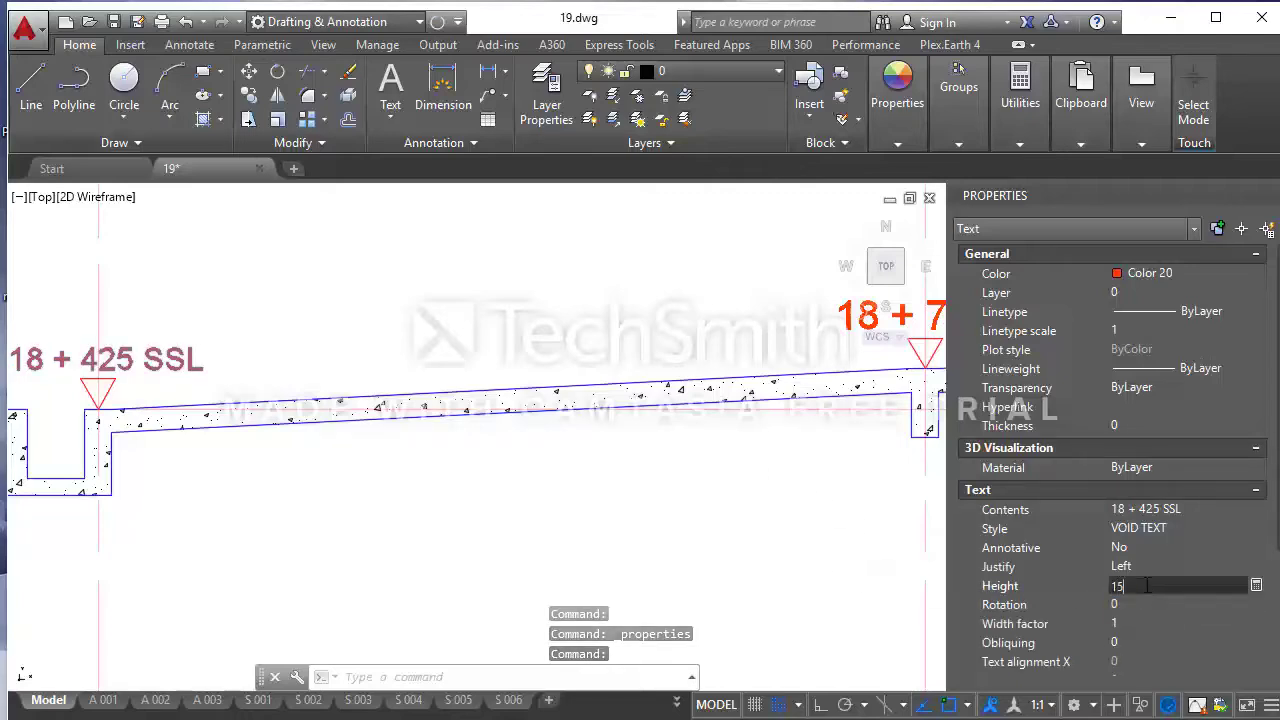
type("50")
key("Return")
key("Escape")
- Move the 18 + 425 SSL label slightly to the right
scroll(508, 412, "down", 2)
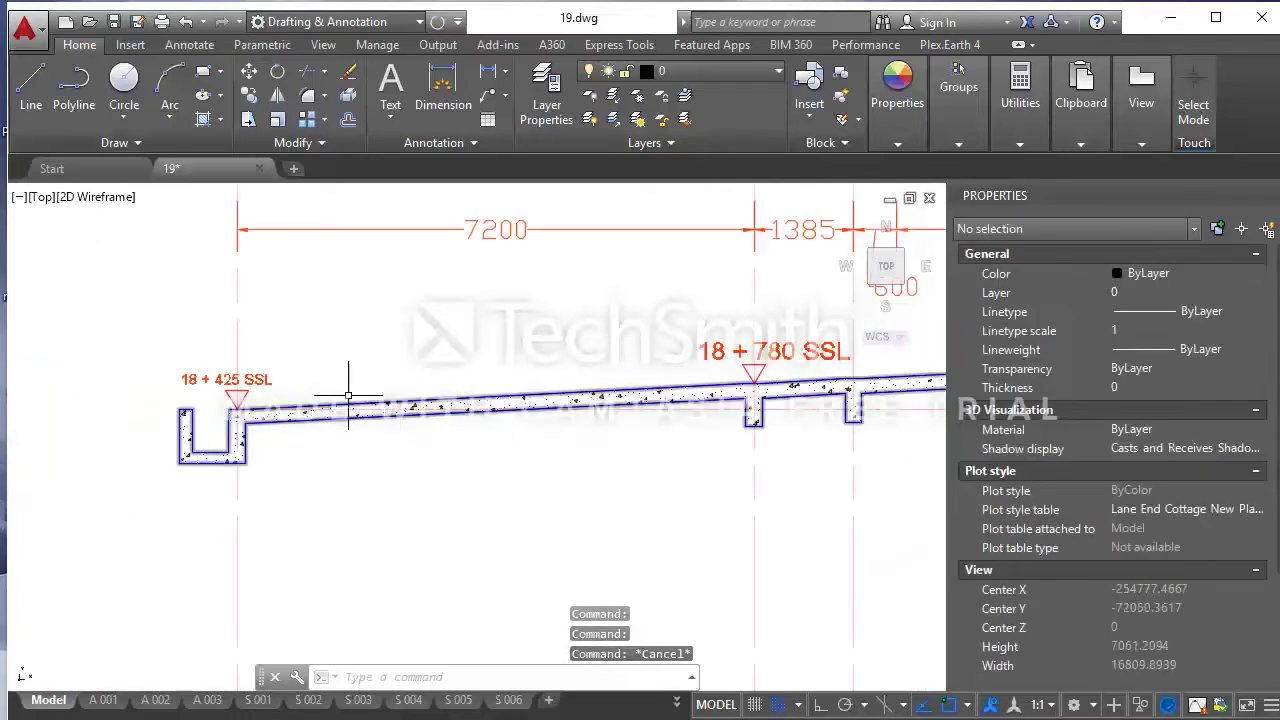
scroll(343, 366, "up", 2)
left_click(285, 390)
left_click(229, 271)
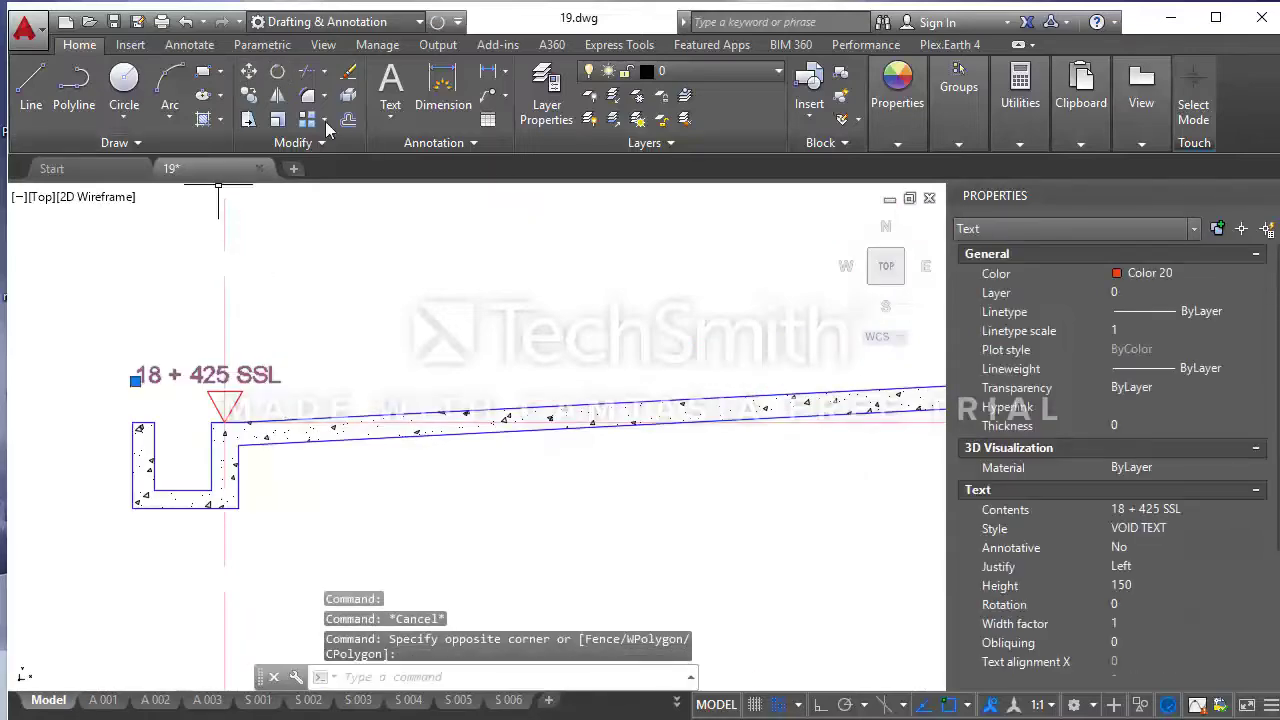
left_click(249, 72)
left_click(343, 323)
left_click(366, 325)
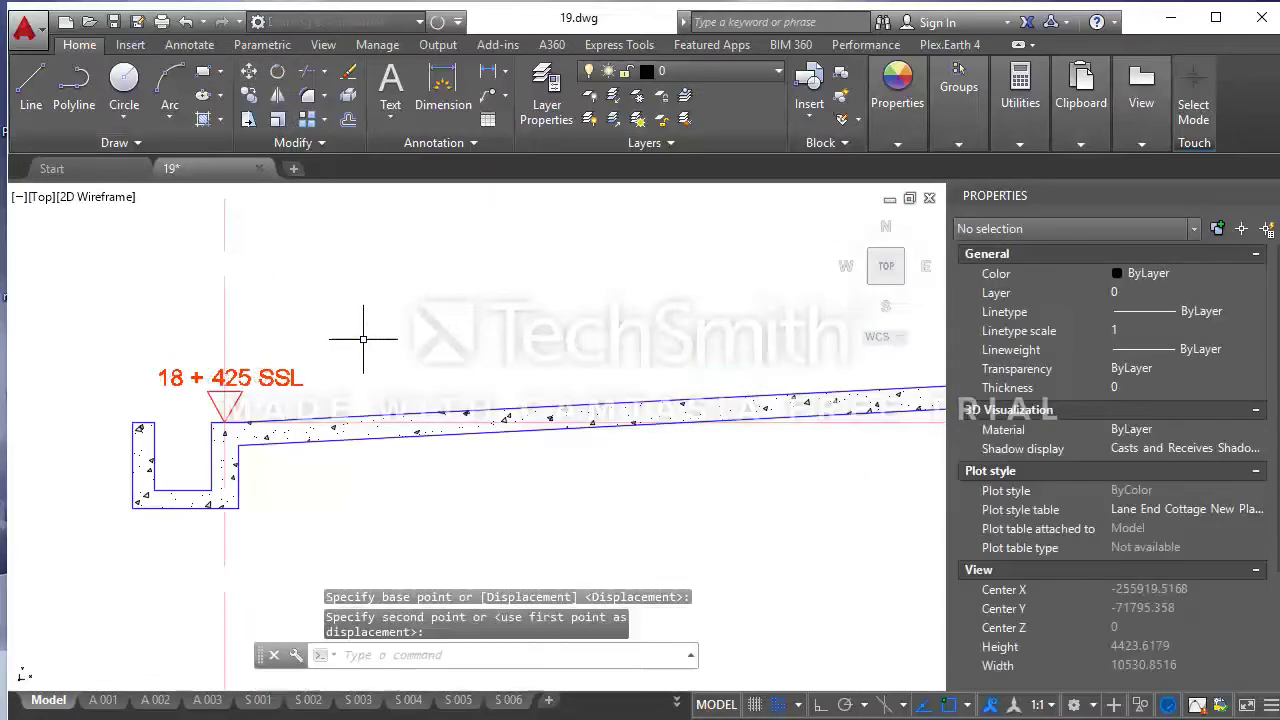
- Confirm the 18 + 780 SSL label's 150 text height and close the Properties palette
middle_click_drag(850, 450, 500, 450)
left_click(720, 350)
type("150")
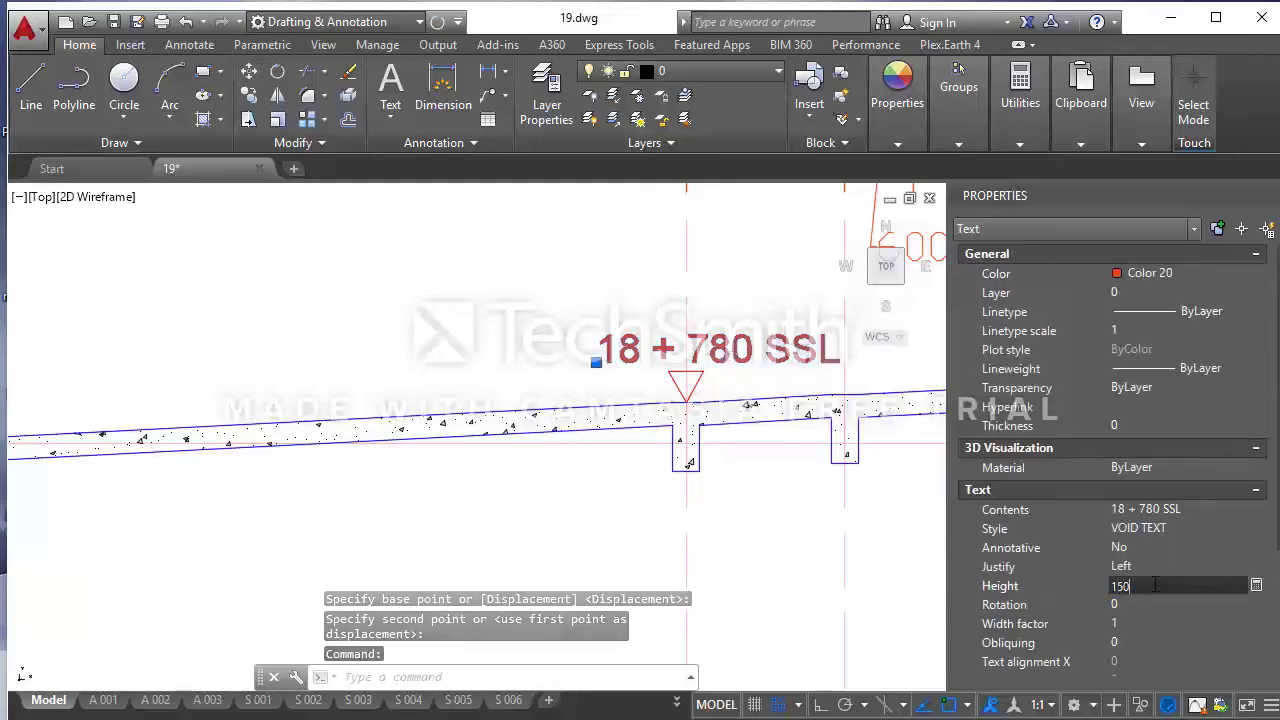
key("Return")
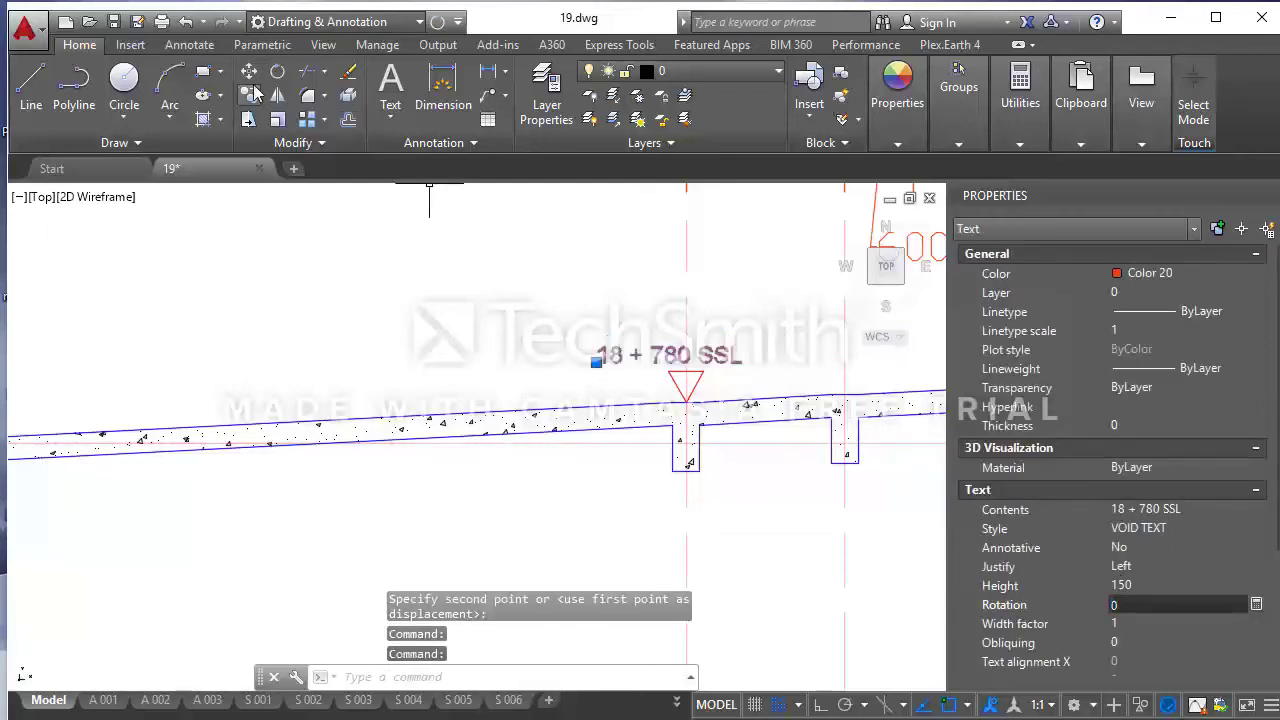
left_click(249, 72)
left_click(391, 277)
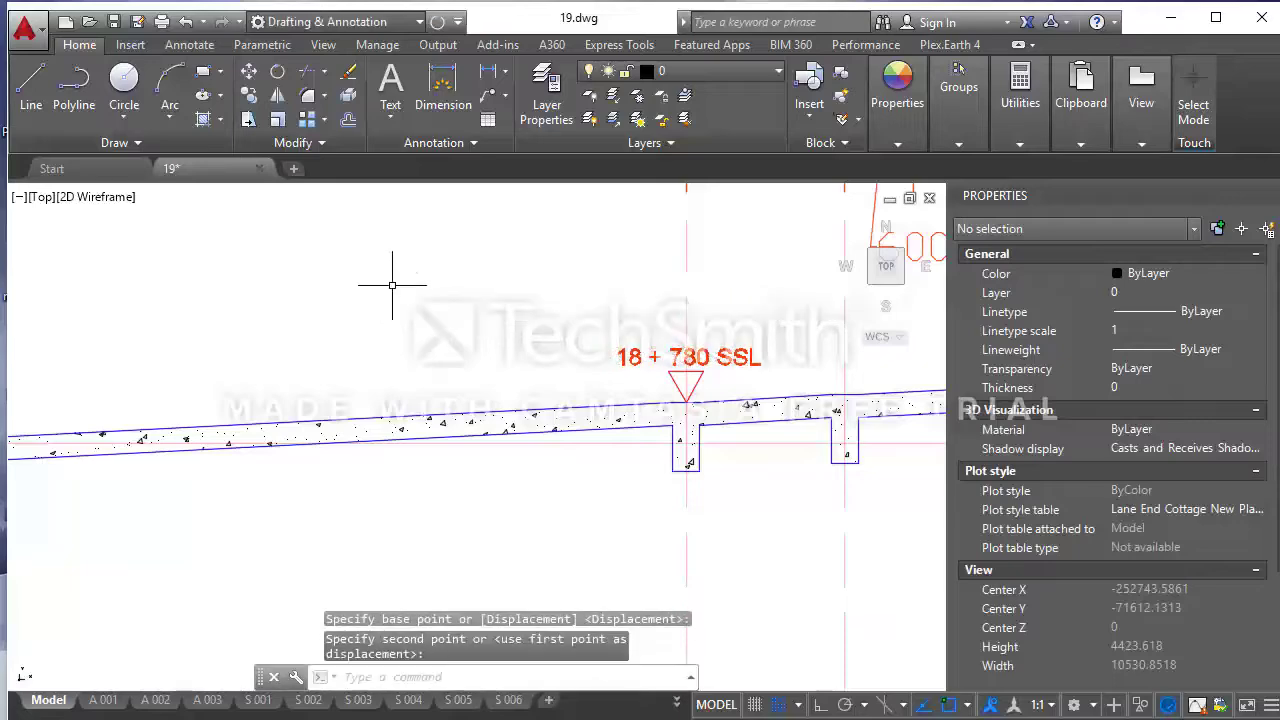
key("Escape")
middle_click_drag(699, 347, 666, 347)
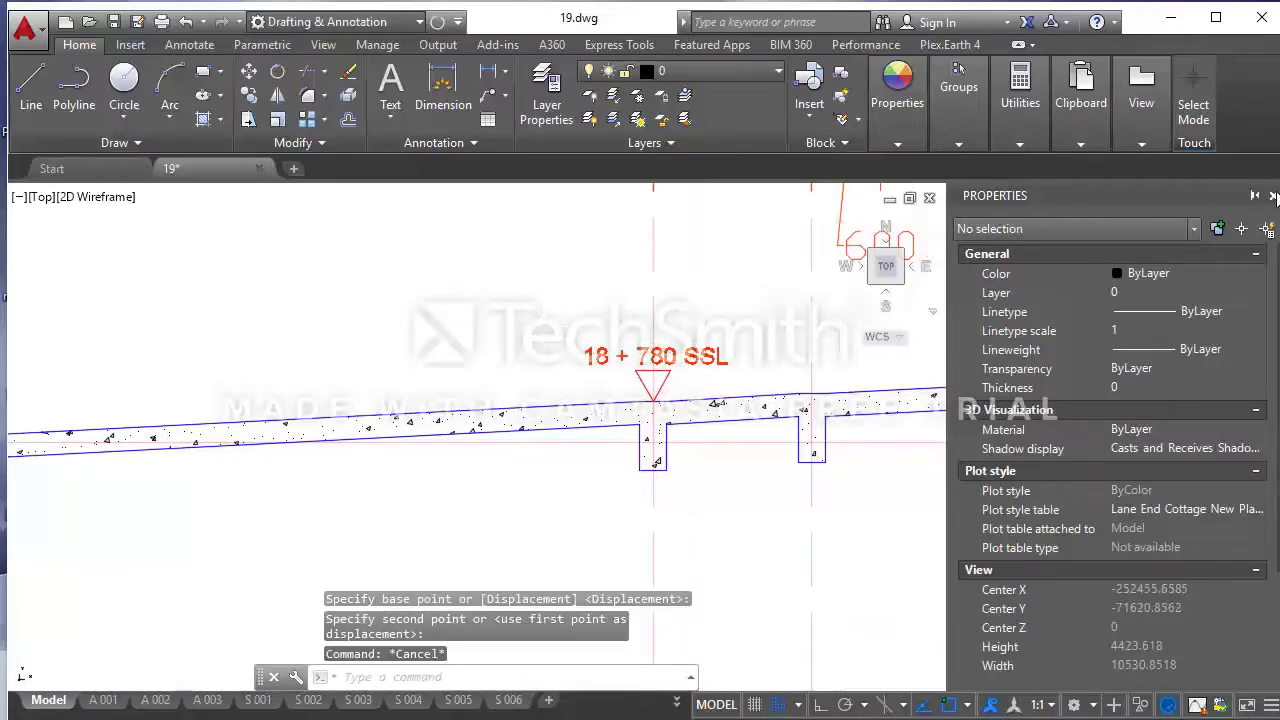
left_click(1273, 196)
middle_click_drag(891, 366, 780, 355)
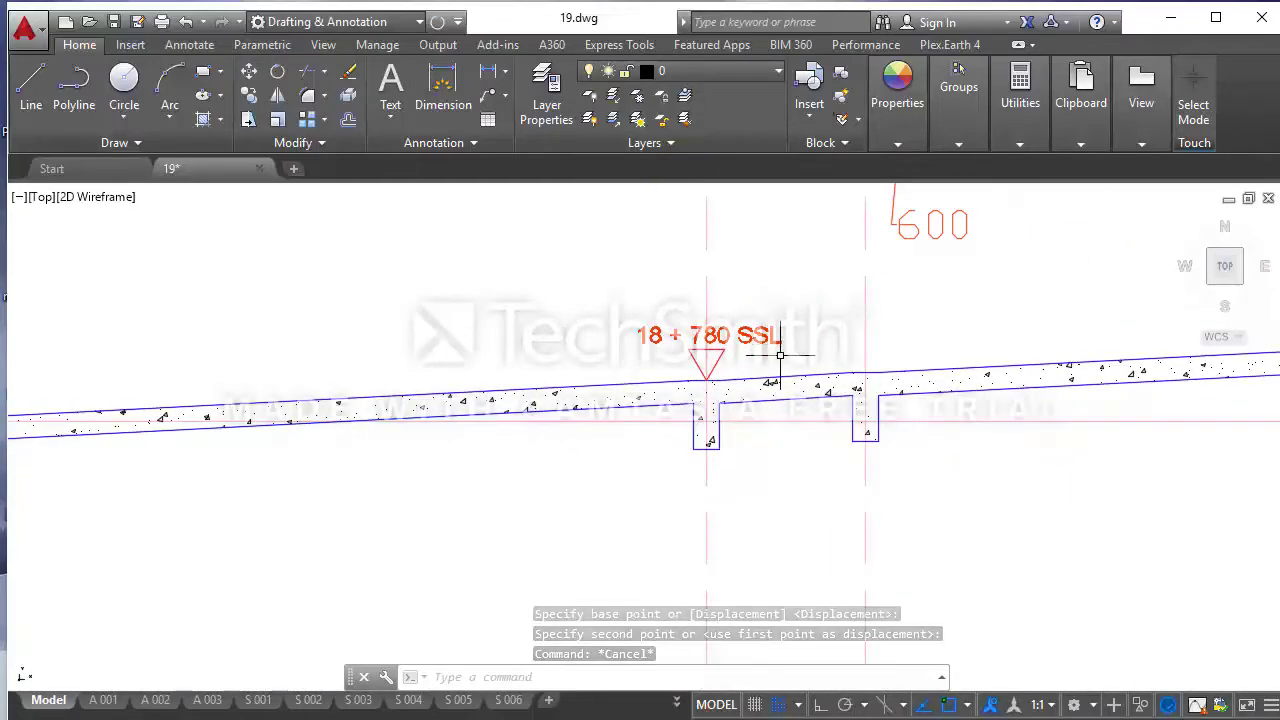
- Copy the 18 + 780 SSL marker from its triangle apex to the next column and one further along
left_click(780, 355)
left_click(696, 290)
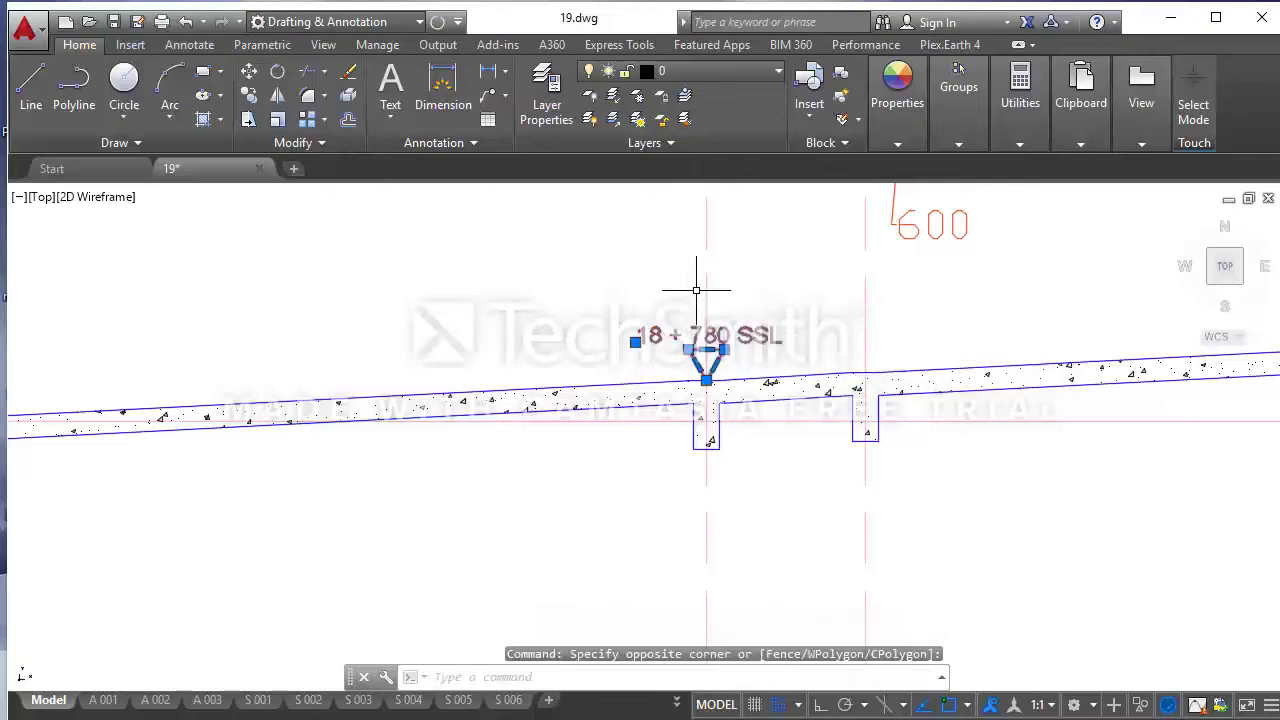
left_click(250, 97)
scroll(706, 378, "up", 2)
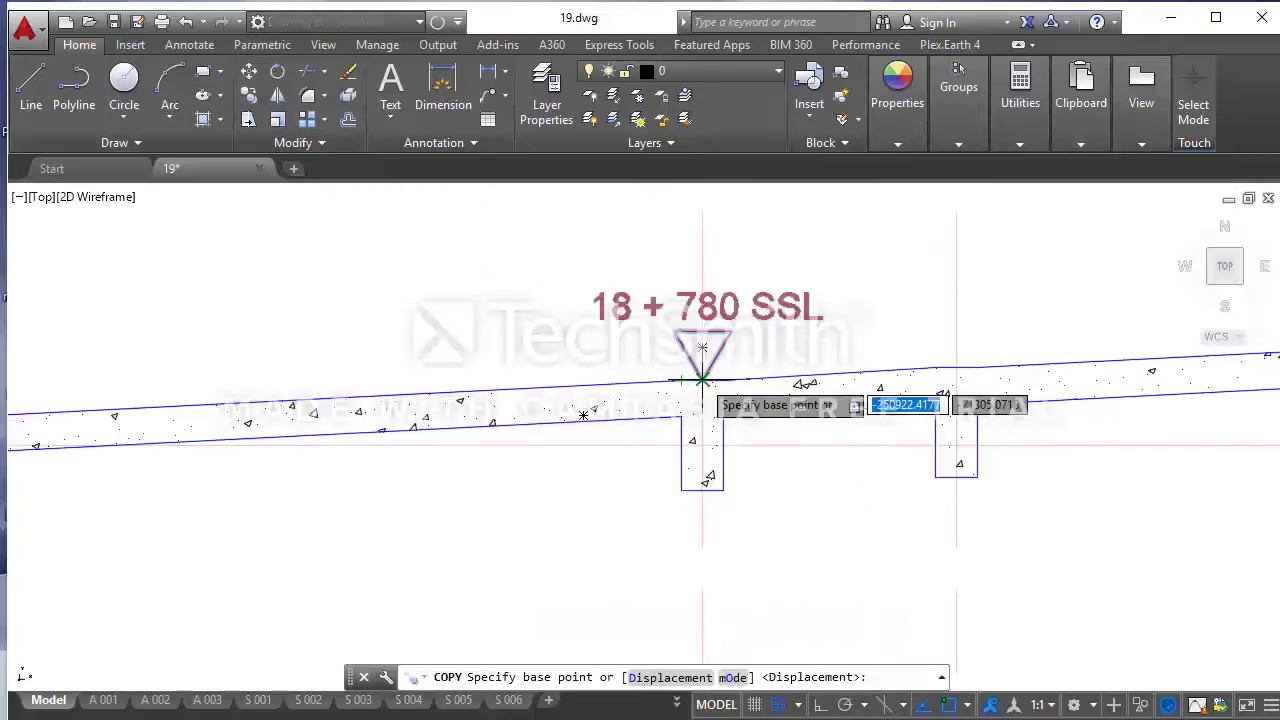
left_click(702, 378)
left_click(956, 358)
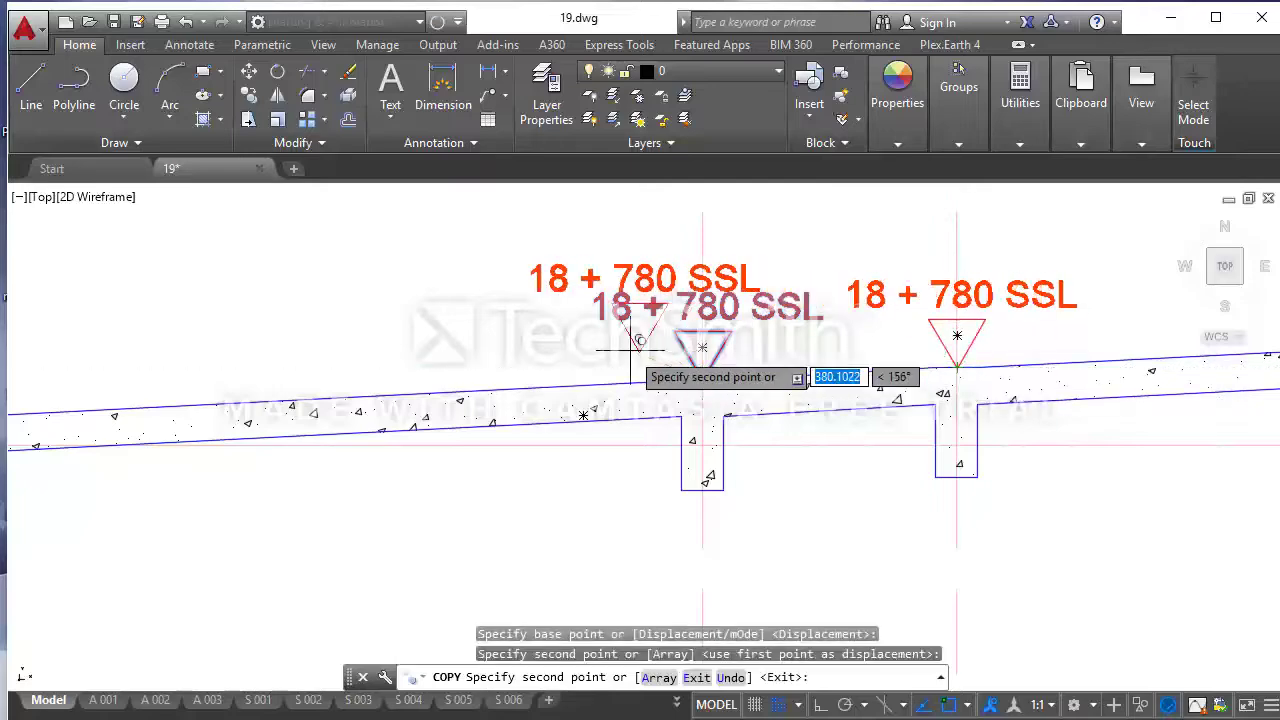
scroll(625, 364, "down", 6)
scroll(828, 352, "up", 4)
scroll(757, 329, "up", 2)
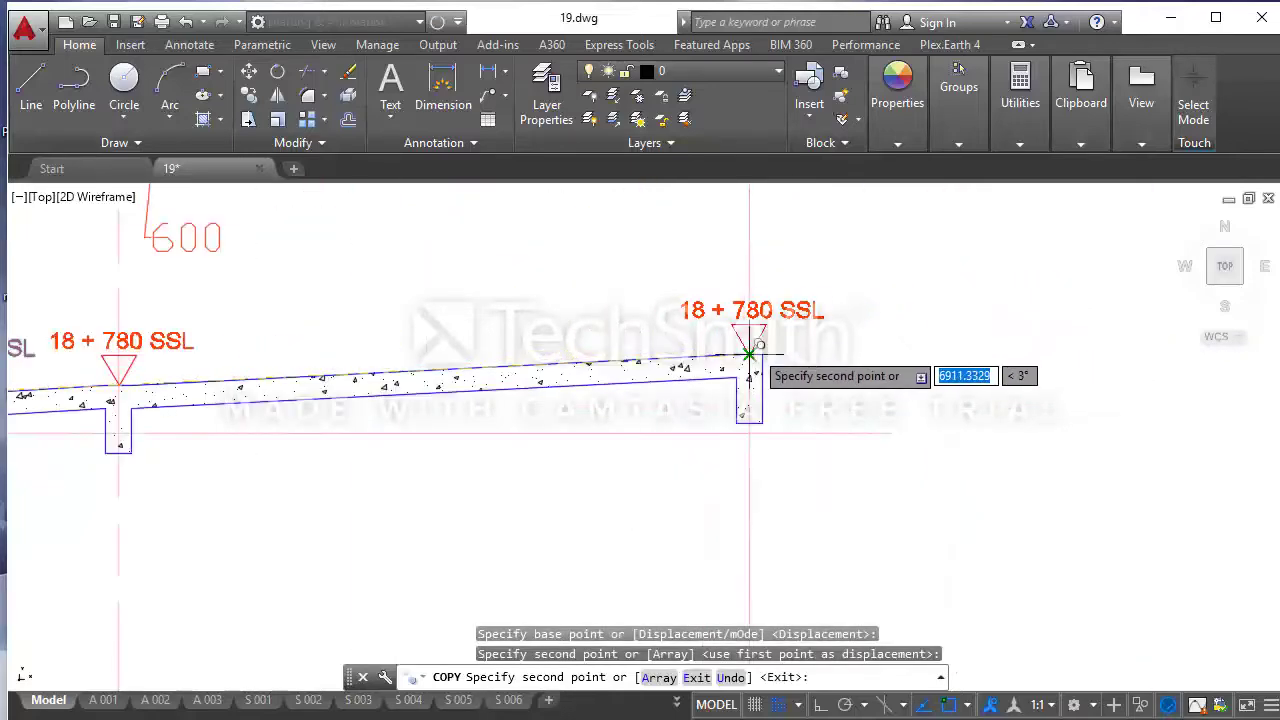
left_click(752, 345)
scroll(955, 350, "down", 4)
key("Escape")
scroll(640, 365, "up", 4)
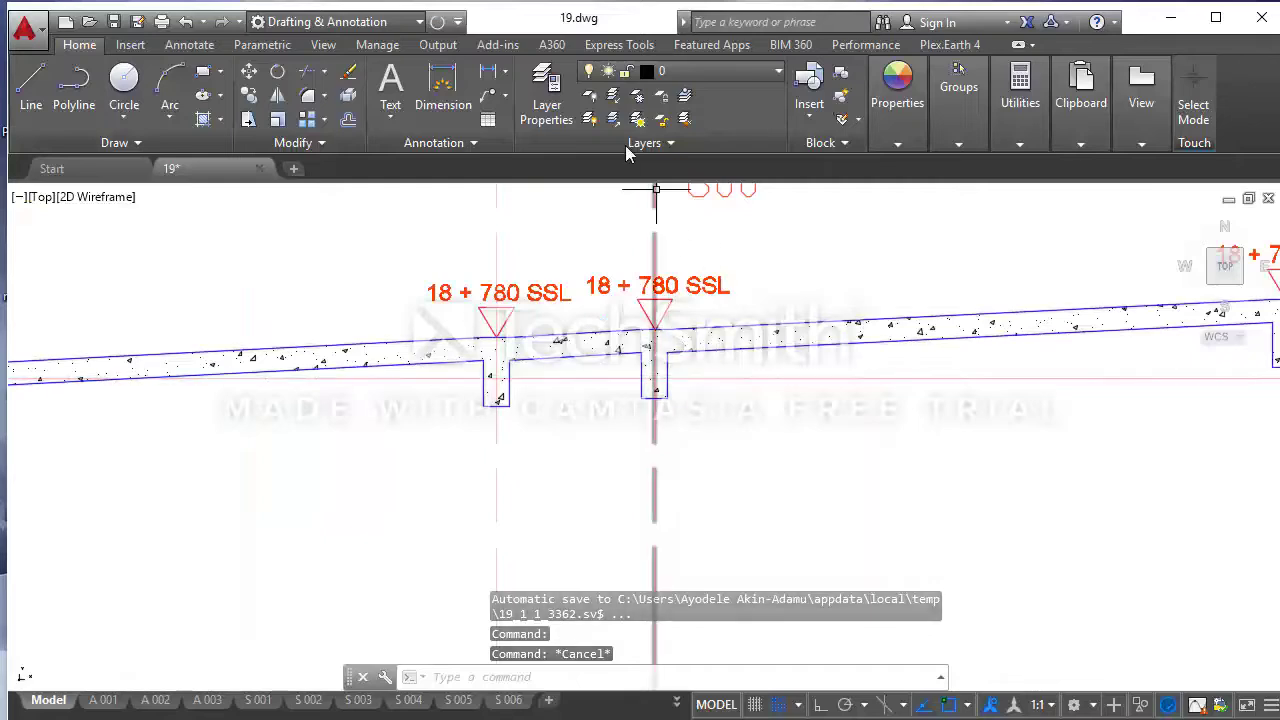
mouse_move(1020, 100)
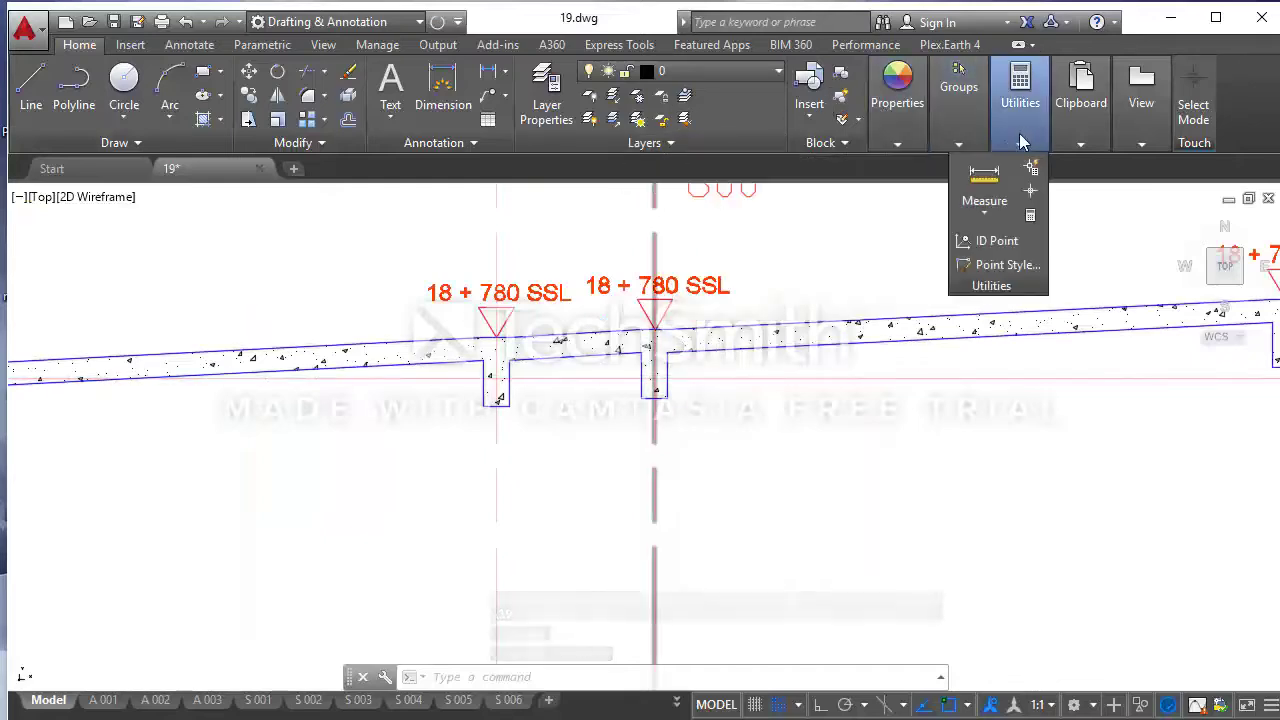
- Start a distance measurement, then cancel it and zoom around the slab
left_click(990, 175)
scroll(655, 372, "up", 4)
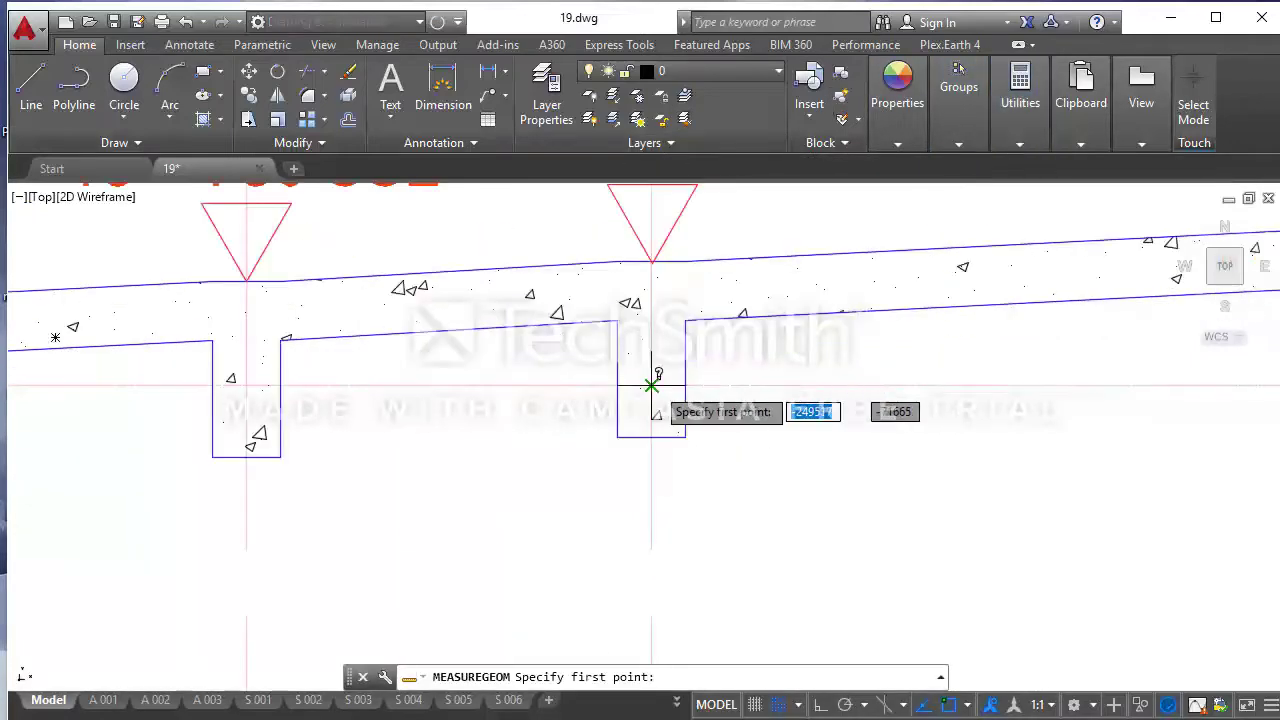
scroll(686, 266, "up", 3)
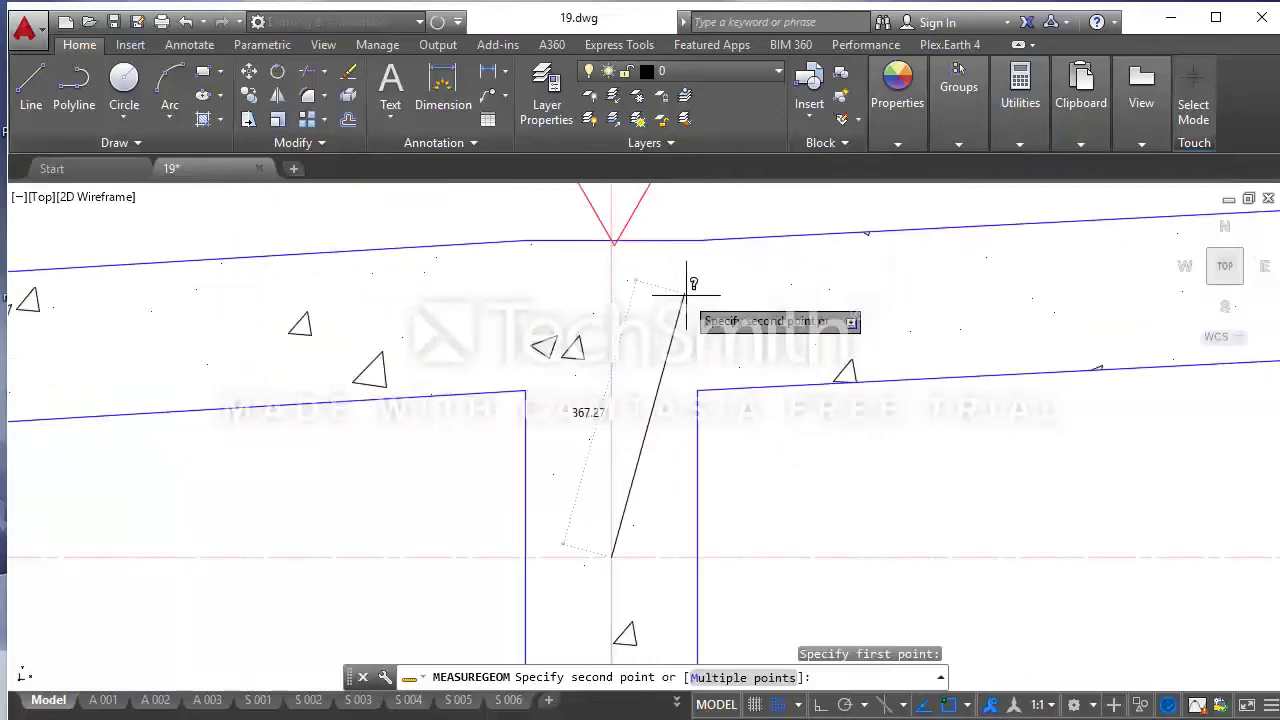
scroll(686, 277, "down", 3)
key("Escape")
scroll(284, 321, "up", 5)
scroll(216, 328, "up", 2)
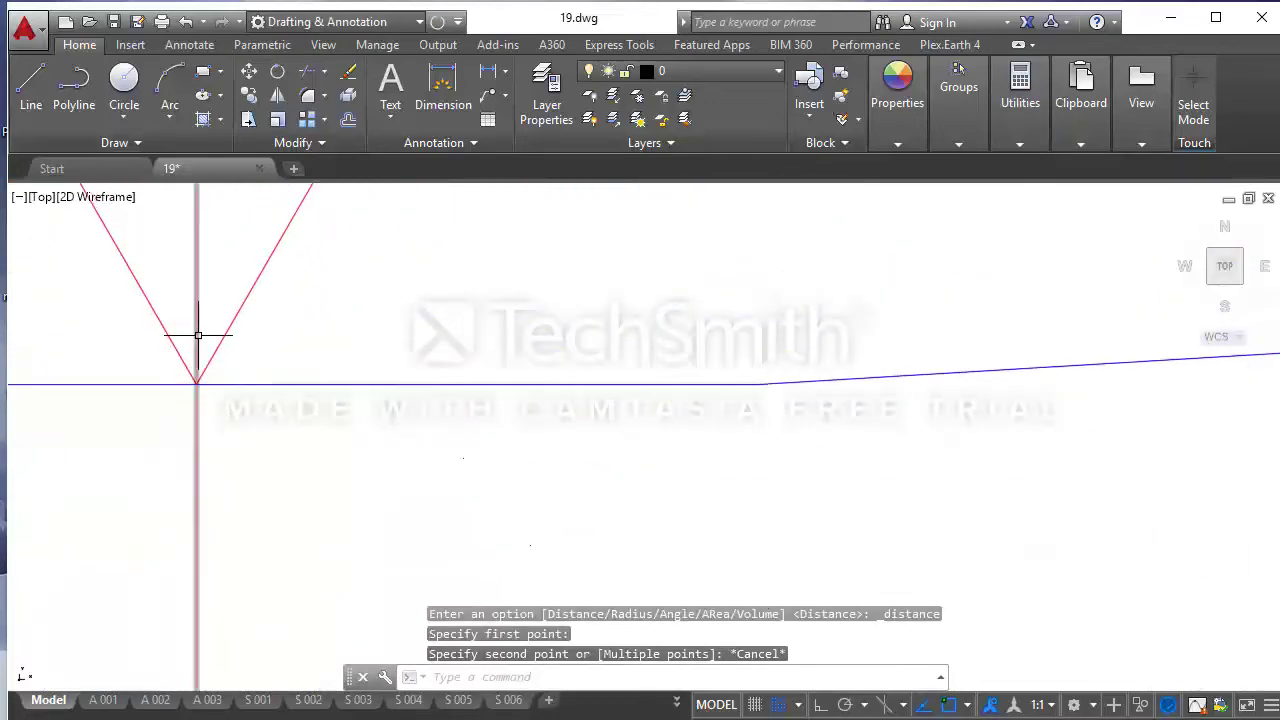
scroll(251, 343, "down", 5)
scroll(529, 329, "down", 1)
scroll(645, 320, "up", 4)
scroll(645, 320, "down", 4)
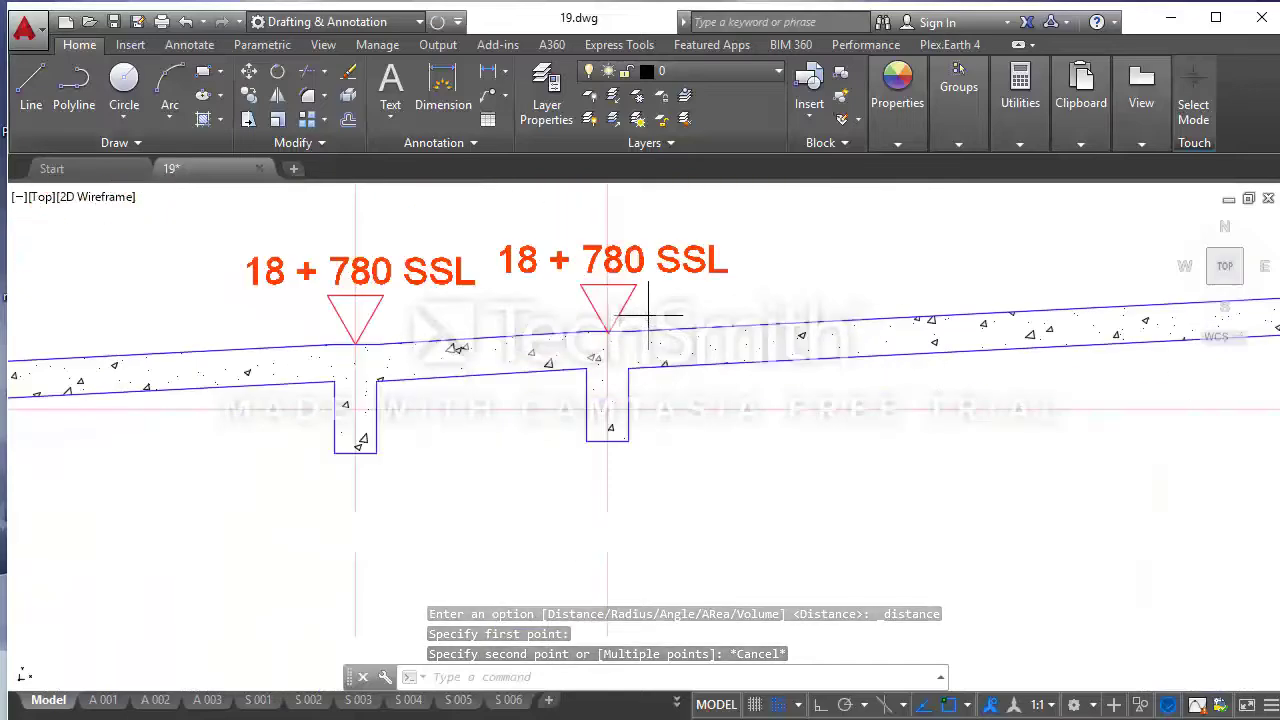
- Select the right 18 + 780 SSL marker and begin moving it from its apex, then cancel
left_click(645, 330)
left_click(597, 237)
left_click(249, 78)
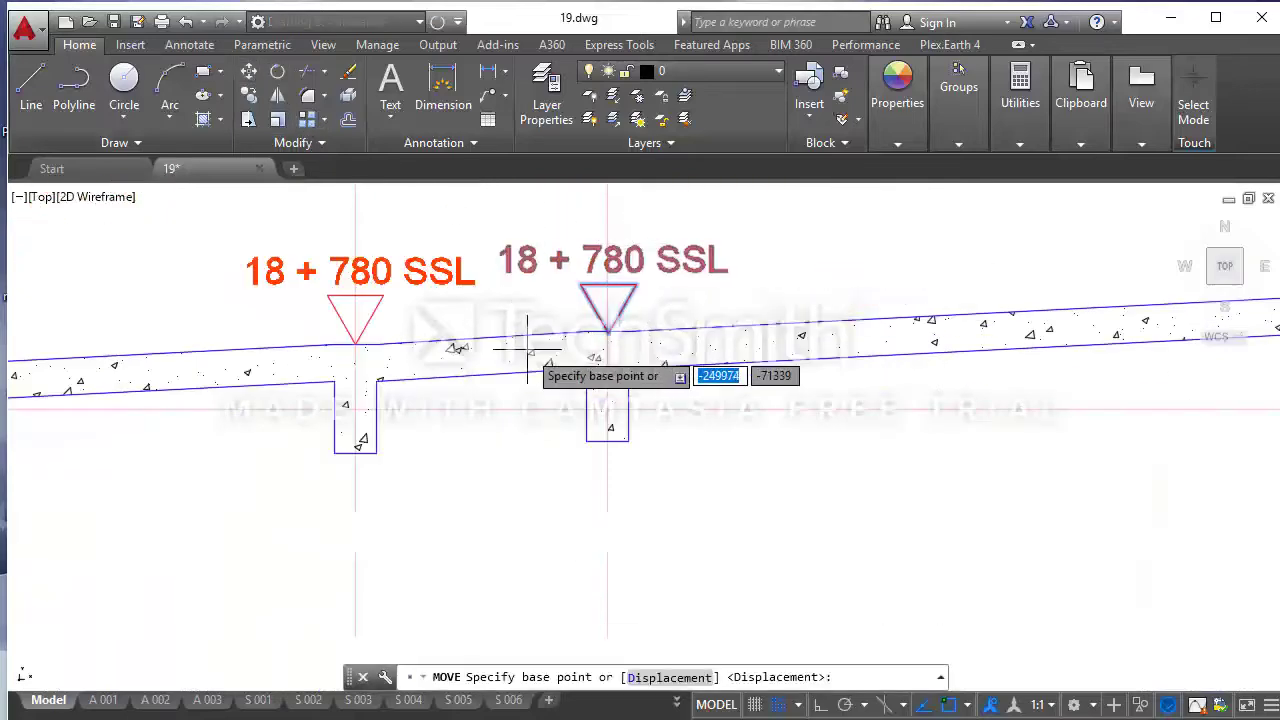
scroll(607, 330, "up", 3)
scroll(760, 335, "up", 2)
left_click(769, 332)
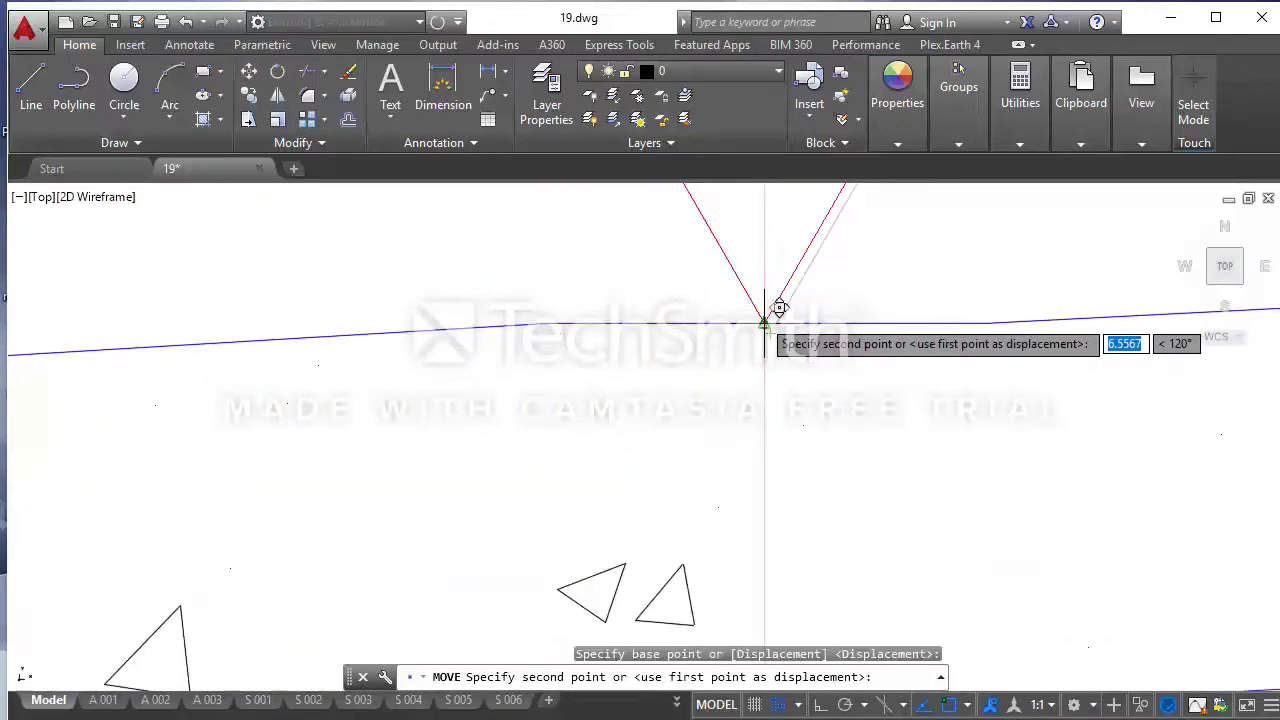
scroll(771, 305, "down", 3)
key("Escape")
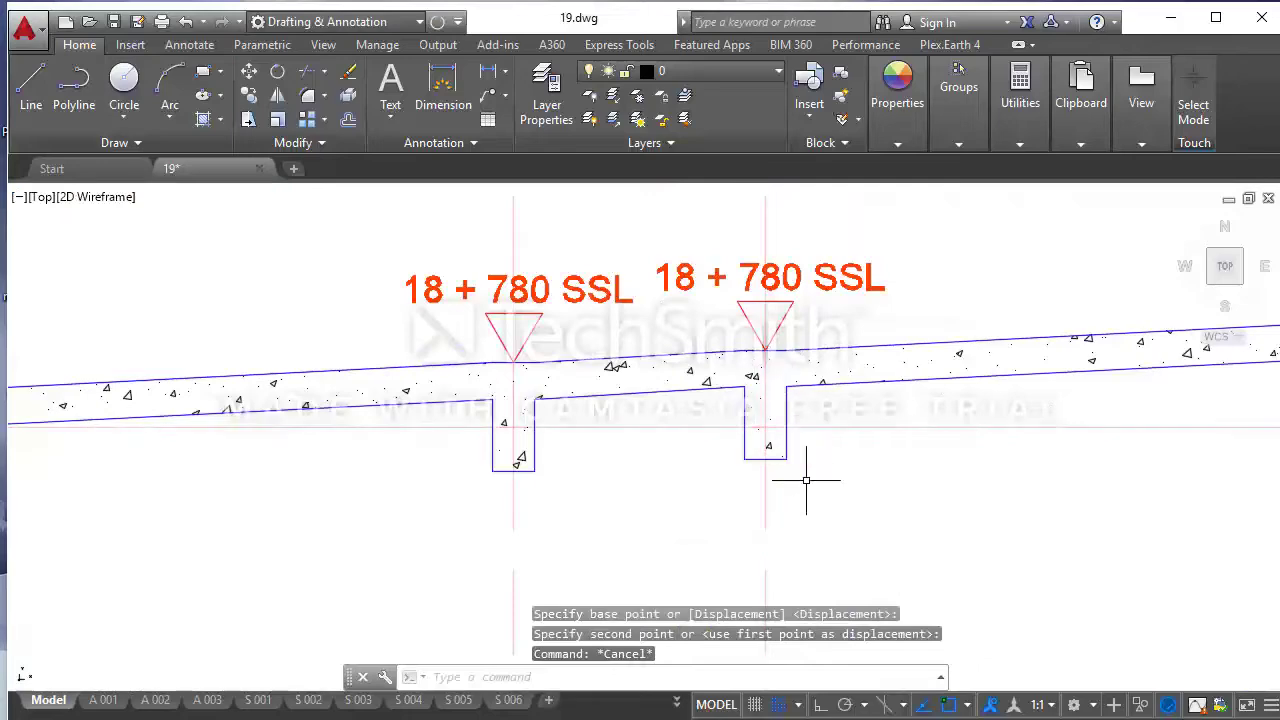
scroll(751, 441, "down", 5)
- Measure the distance from the column point up to the slab top, reading 423.5
left_click(1020, 90)
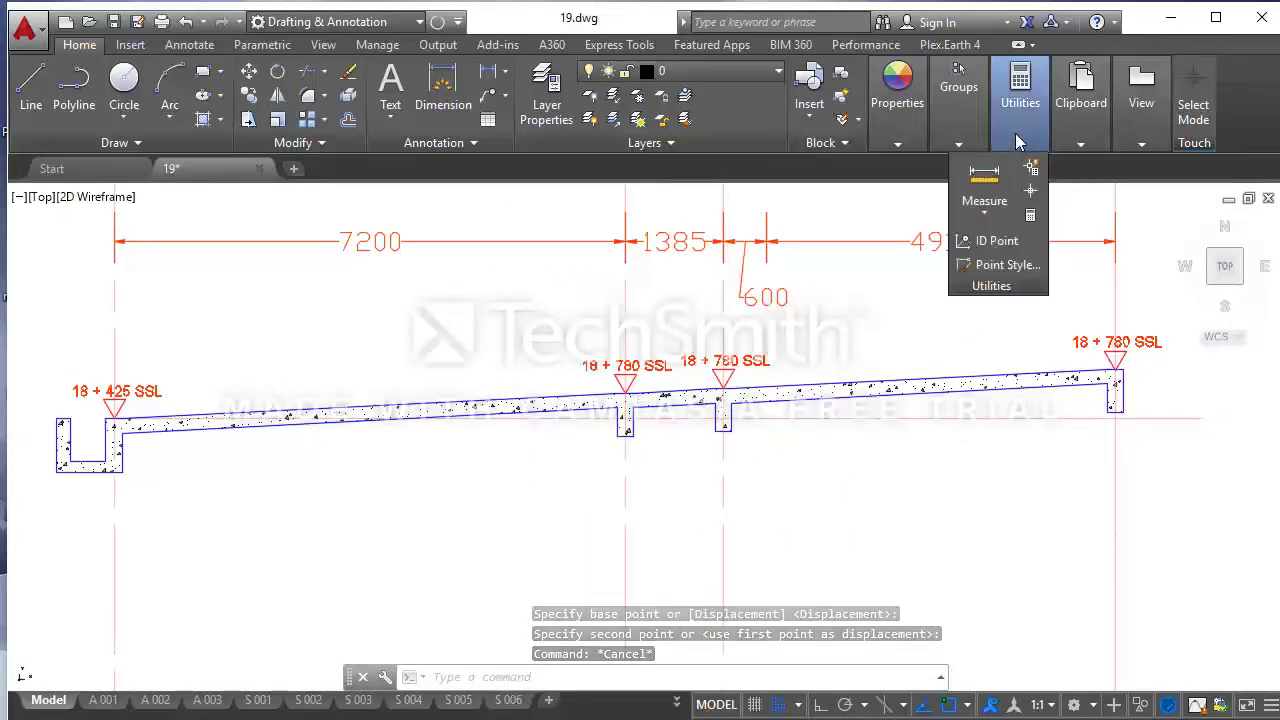
left_click(985, 198)
scroll(740, 405, "up", 5)
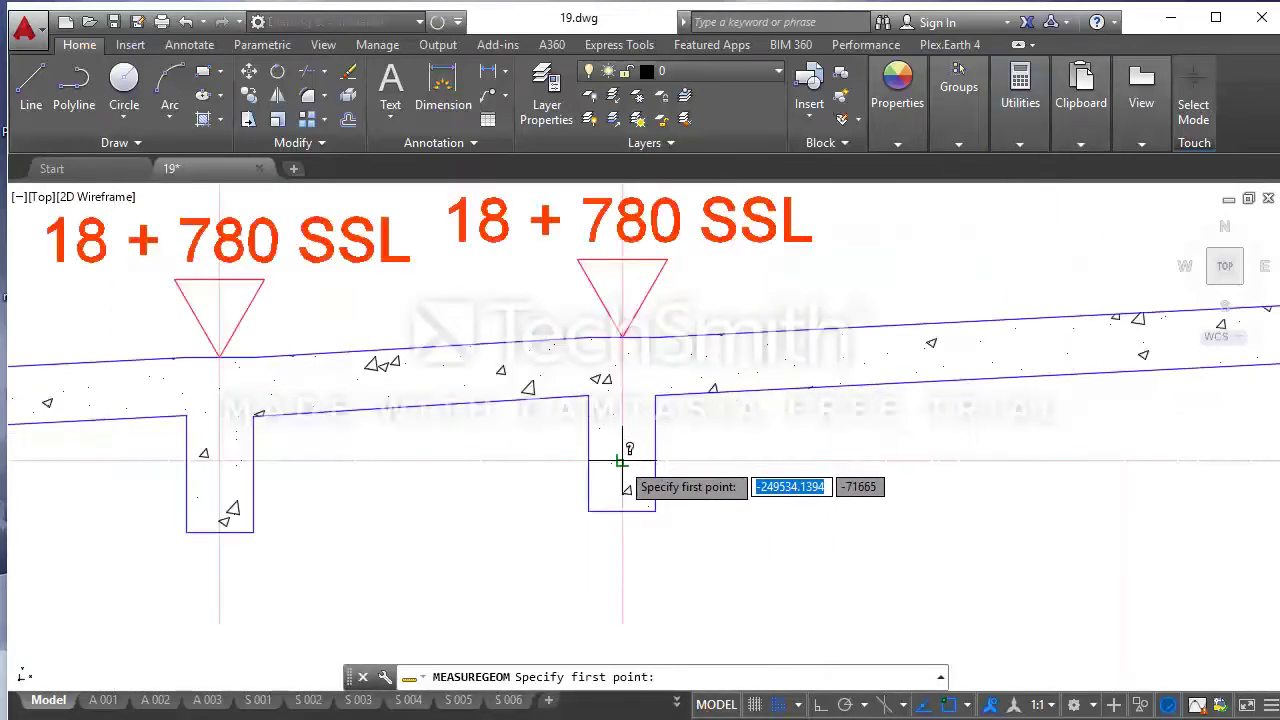
left_click(622, 461)
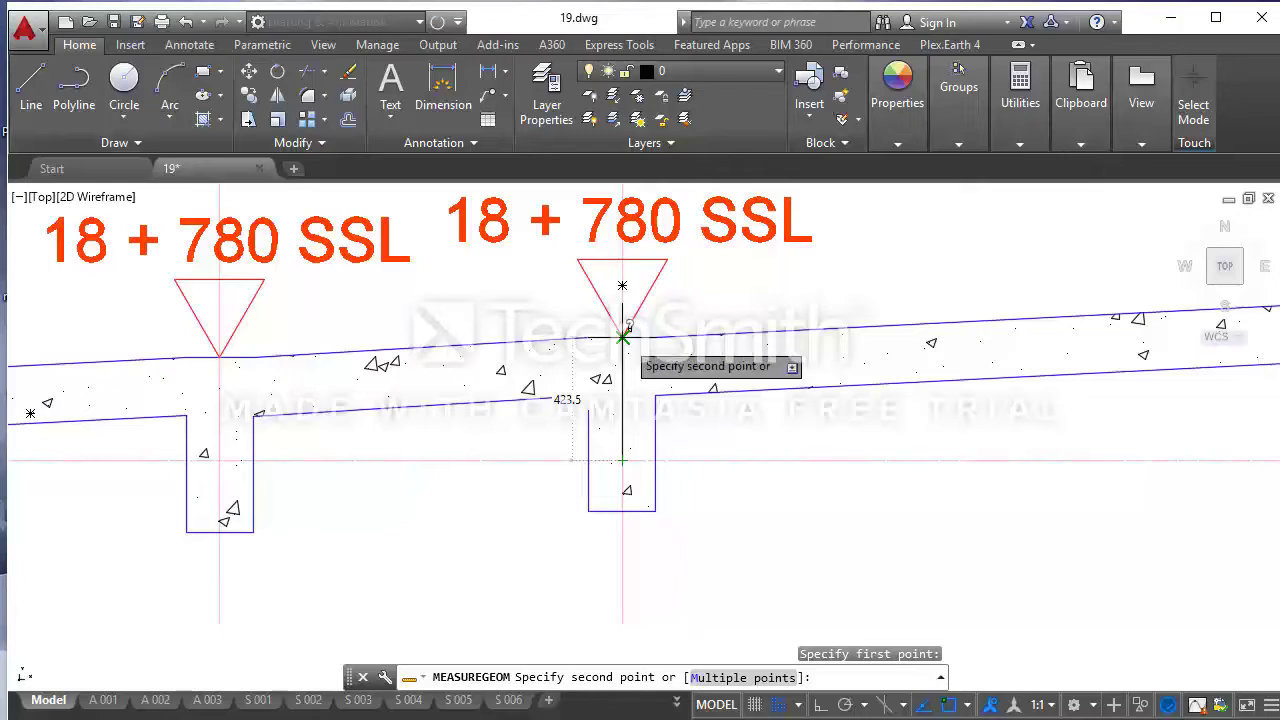
left_click(622, 338)
key("Escape")
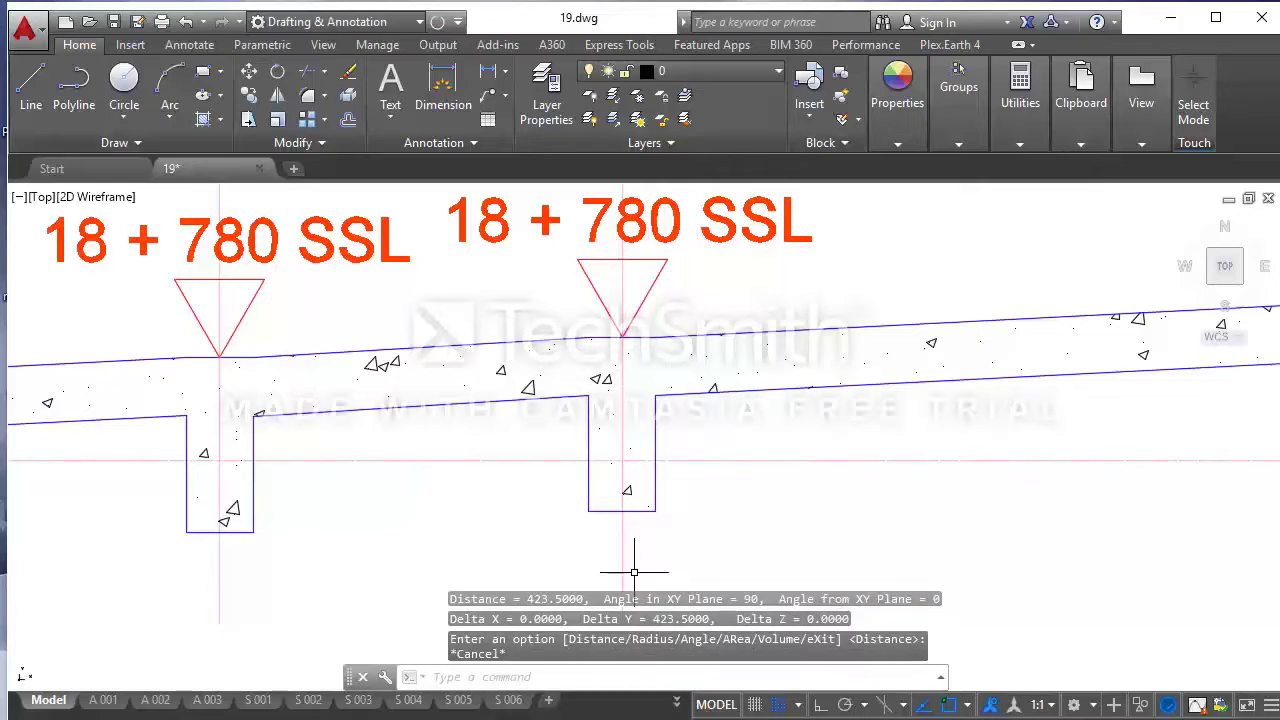
- Switch to Calculator, clear the previous entry and enter 18425
key("alt+Tab")
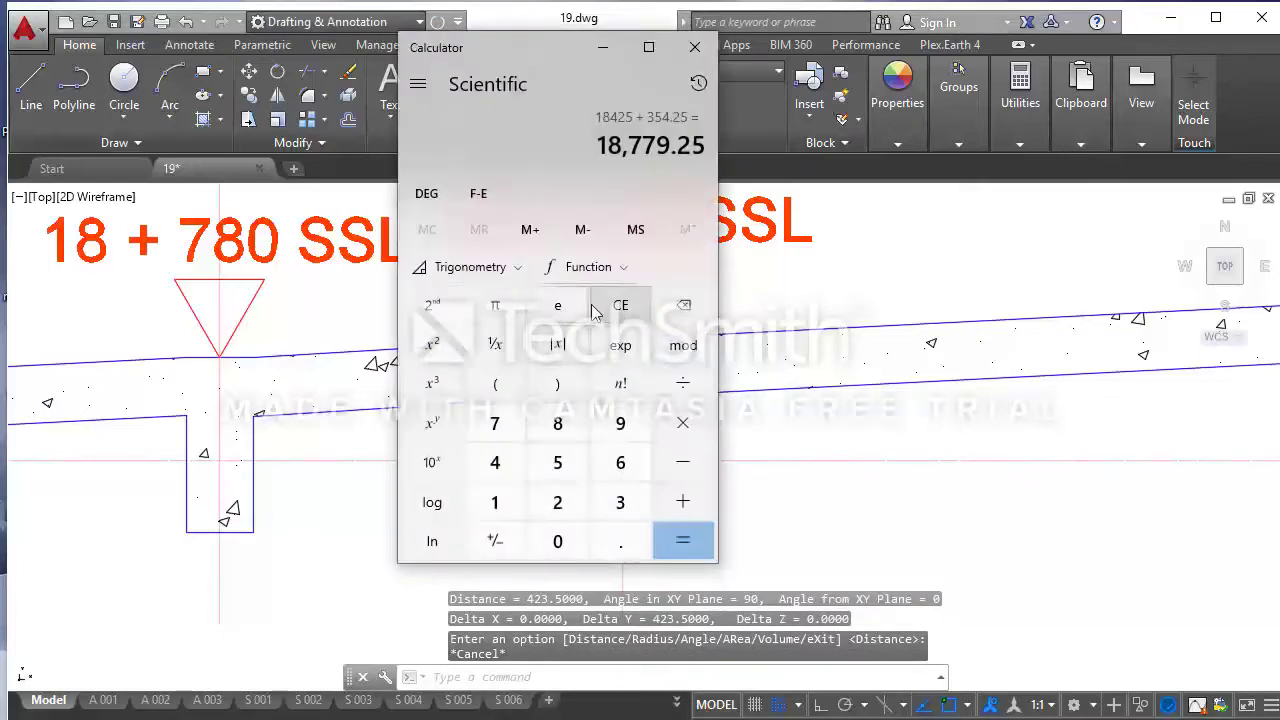
left_click(620, 305)
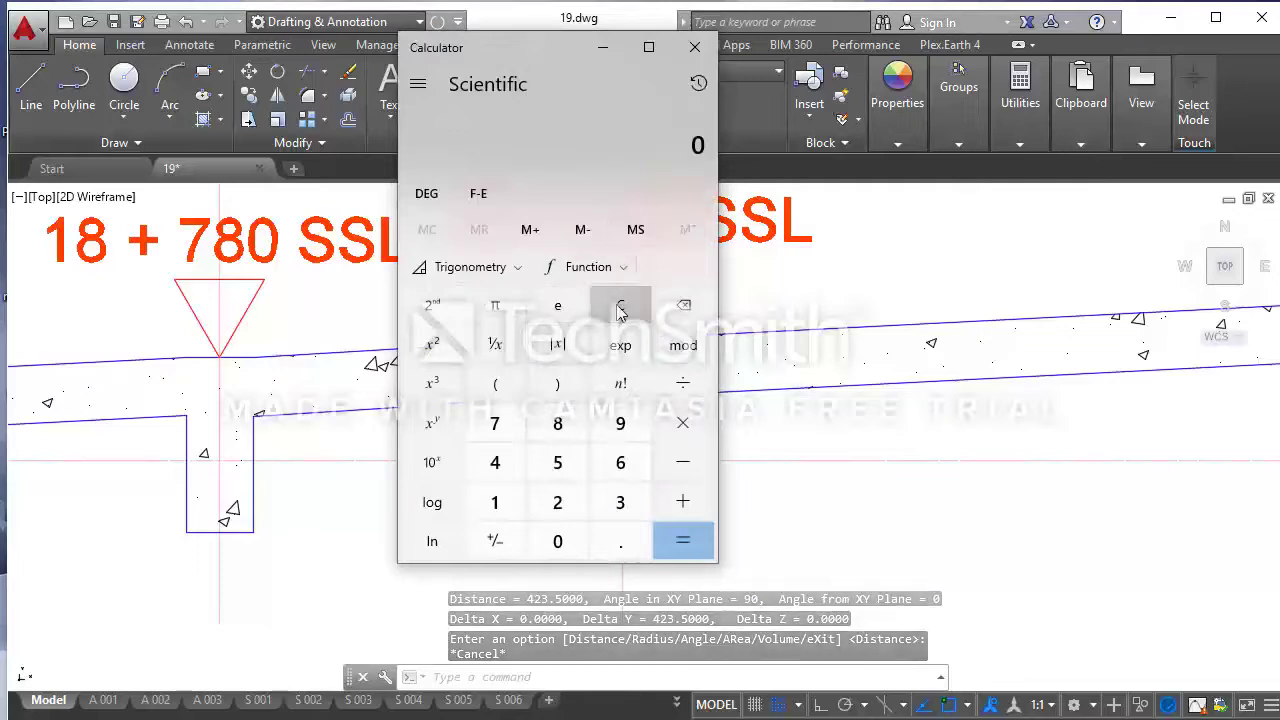
left_click(495, 502)
left_click(557, 423)
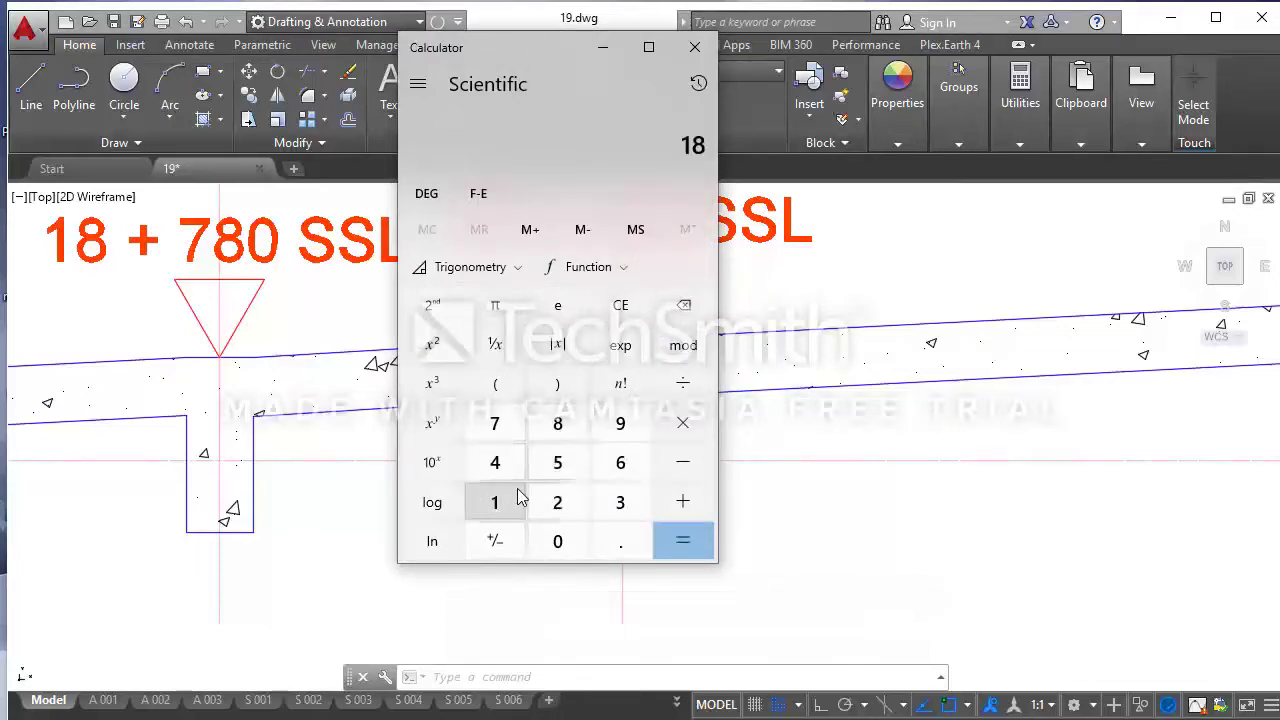
left_click(495, 462)
left_click(557, 502)
left_click(552, 465)
- Add 423 to get 18,848, then move the calculator aside and minimize it
left_click(680, 501)
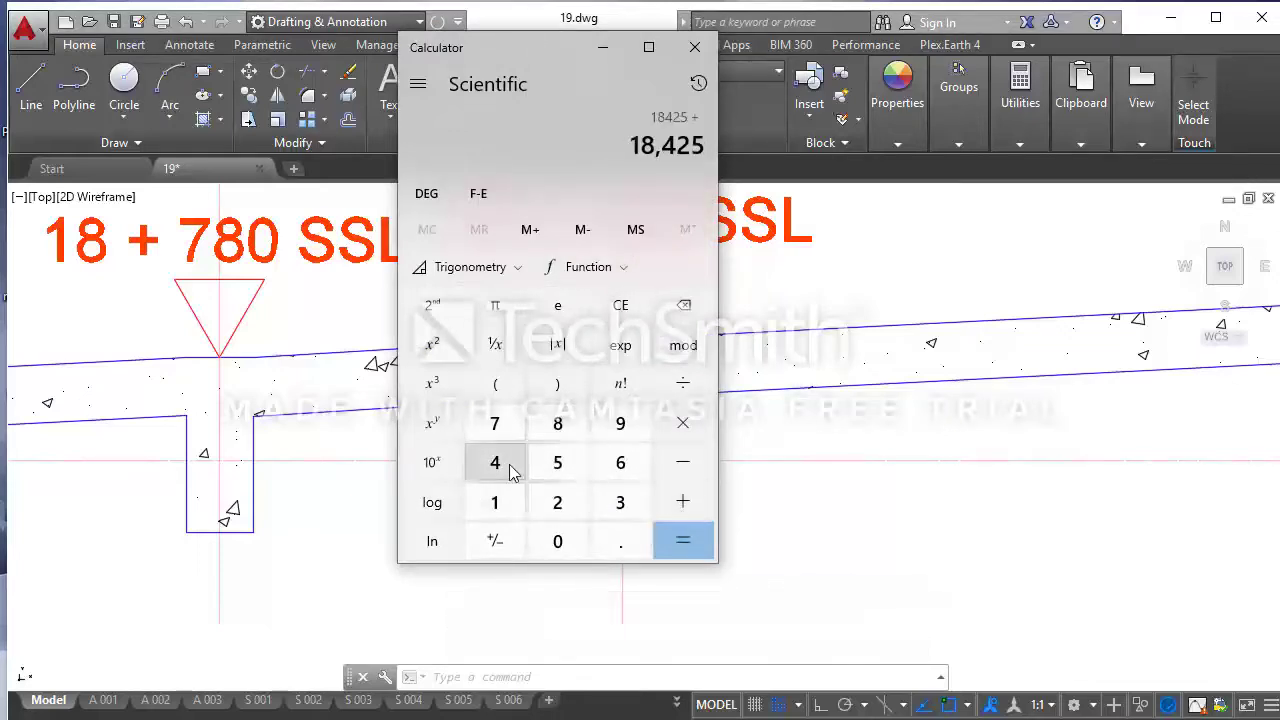
left_click(557, 502)
left_click(620, 502)
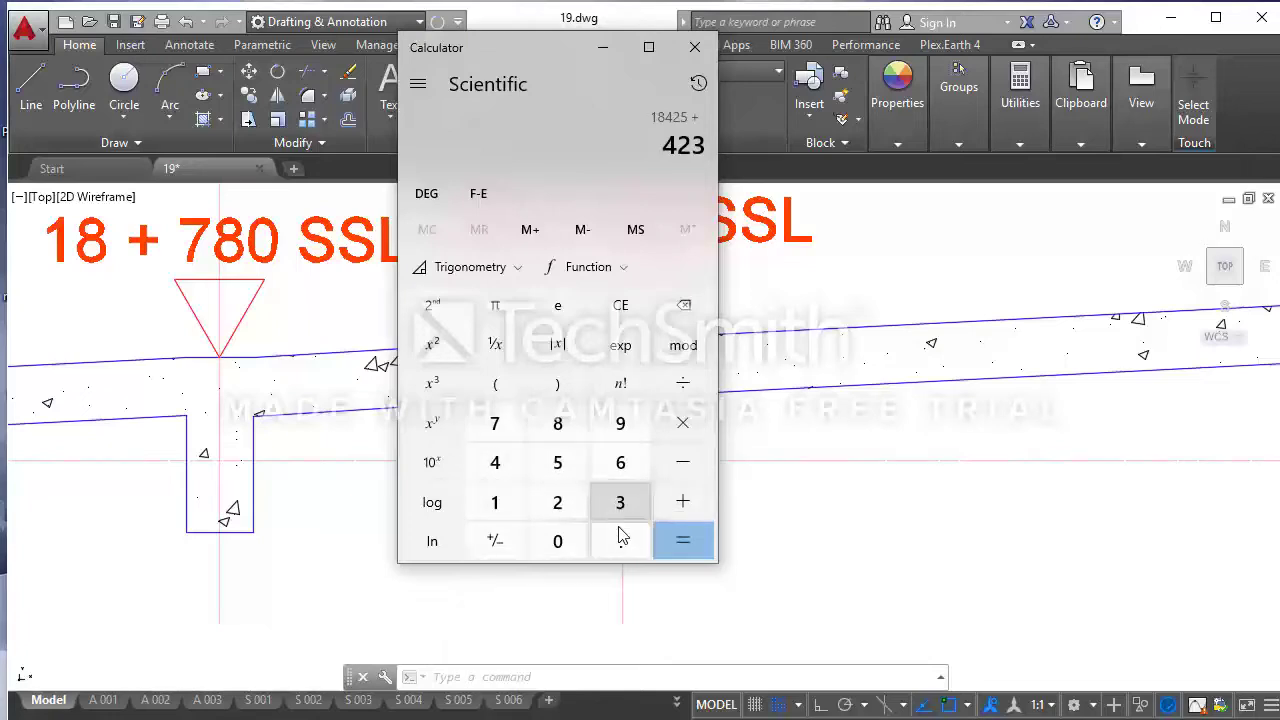
left_click(684, 538)
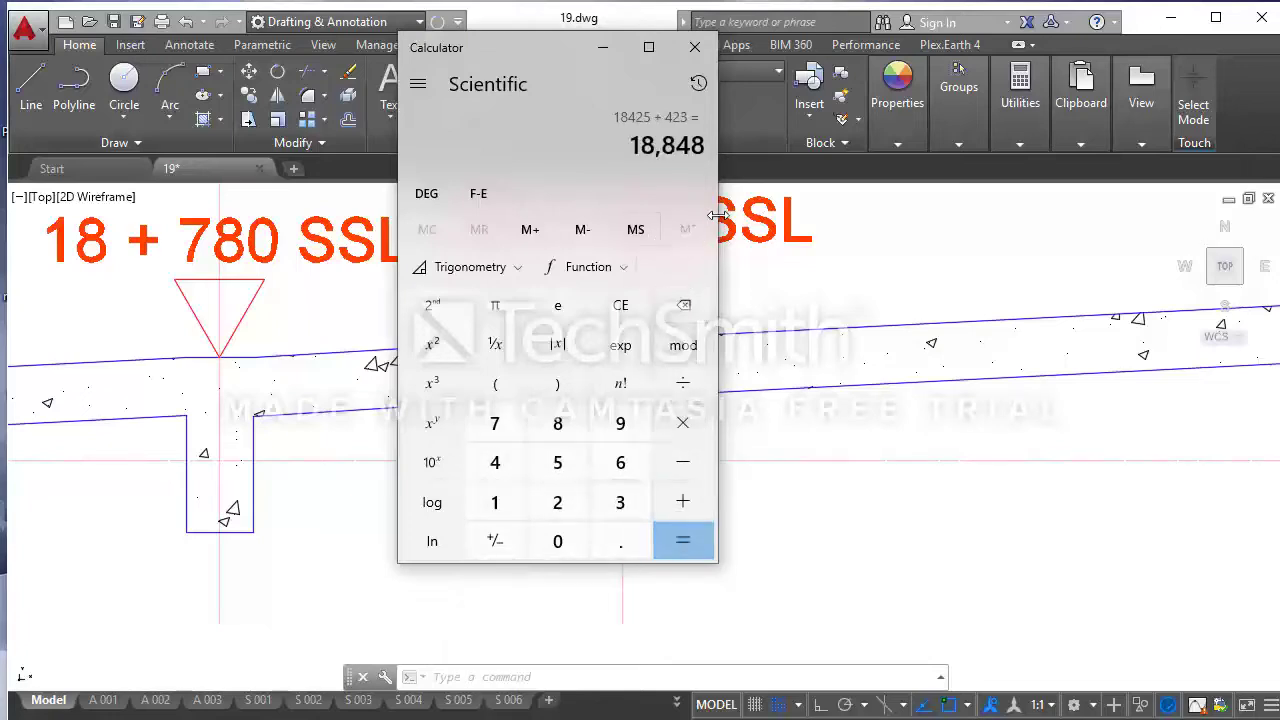
left_click_drag(536, 60, 964, 117)
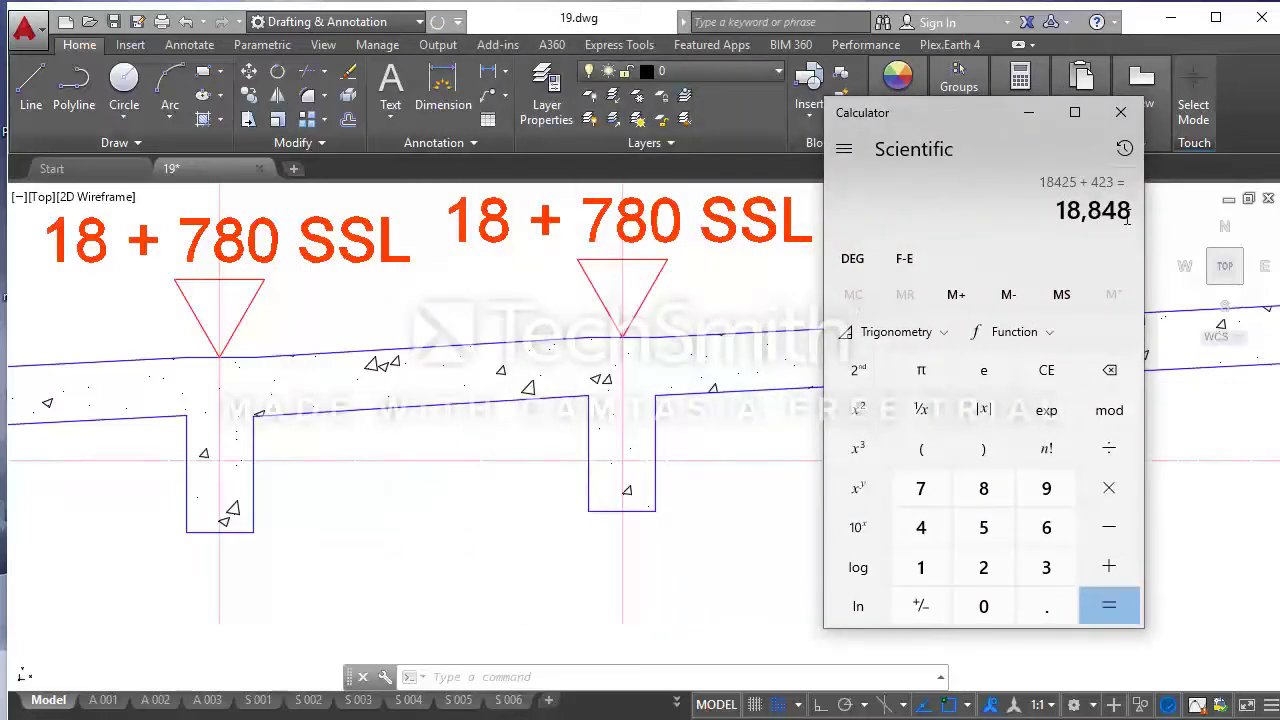
left_click(1028, 112)
- Change the middle level label's 780 to 848 so it reads 18 + 848 SSL
double_click(600, 220)
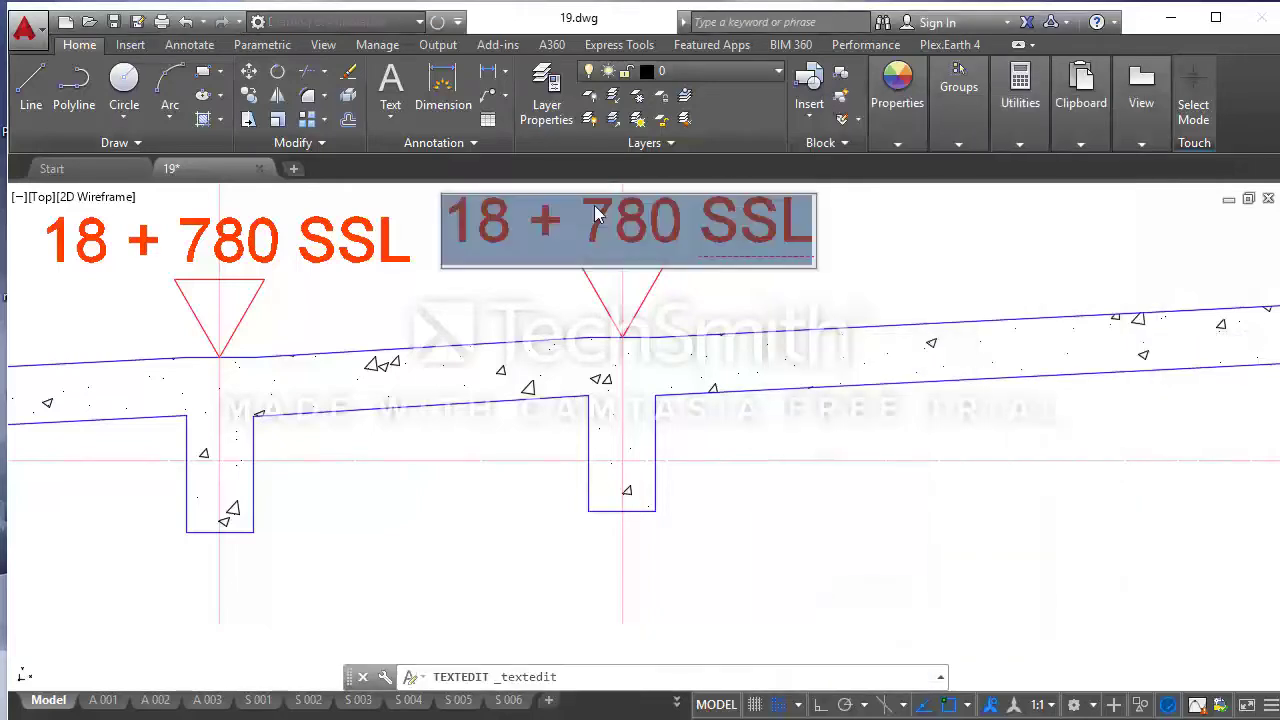
left_click_drag(580, 220, 670, 220)
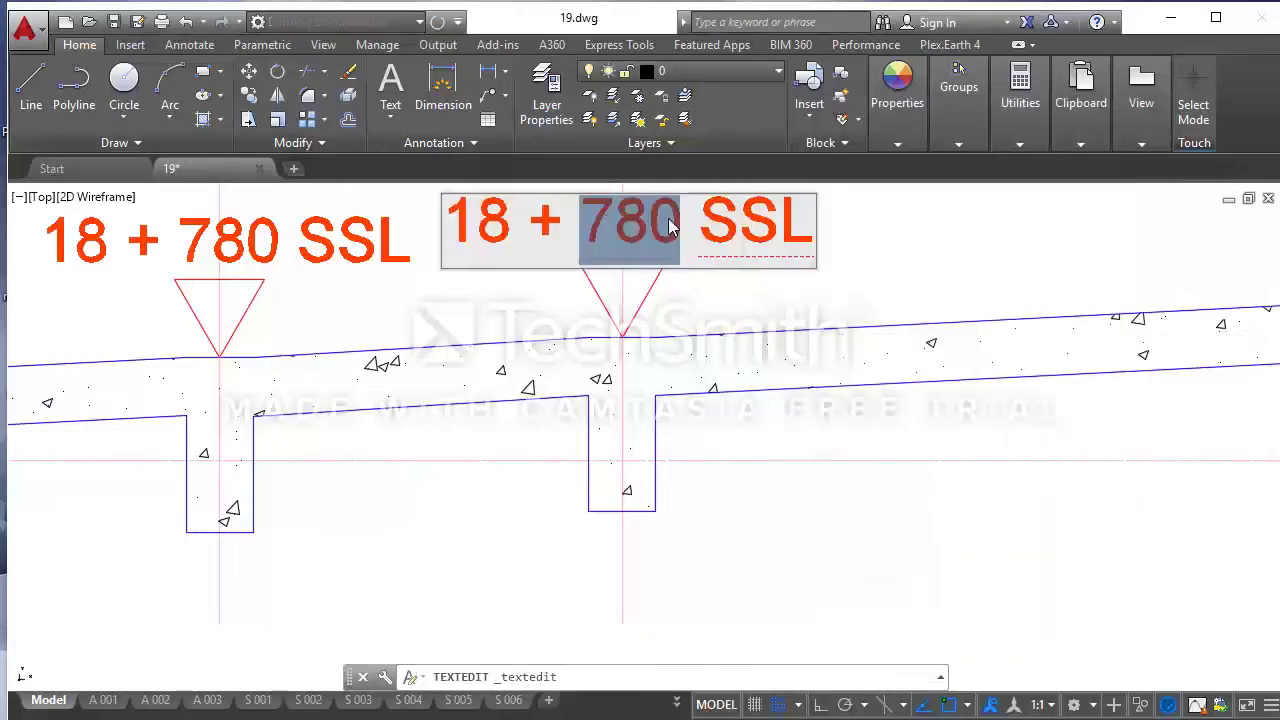
type("84")
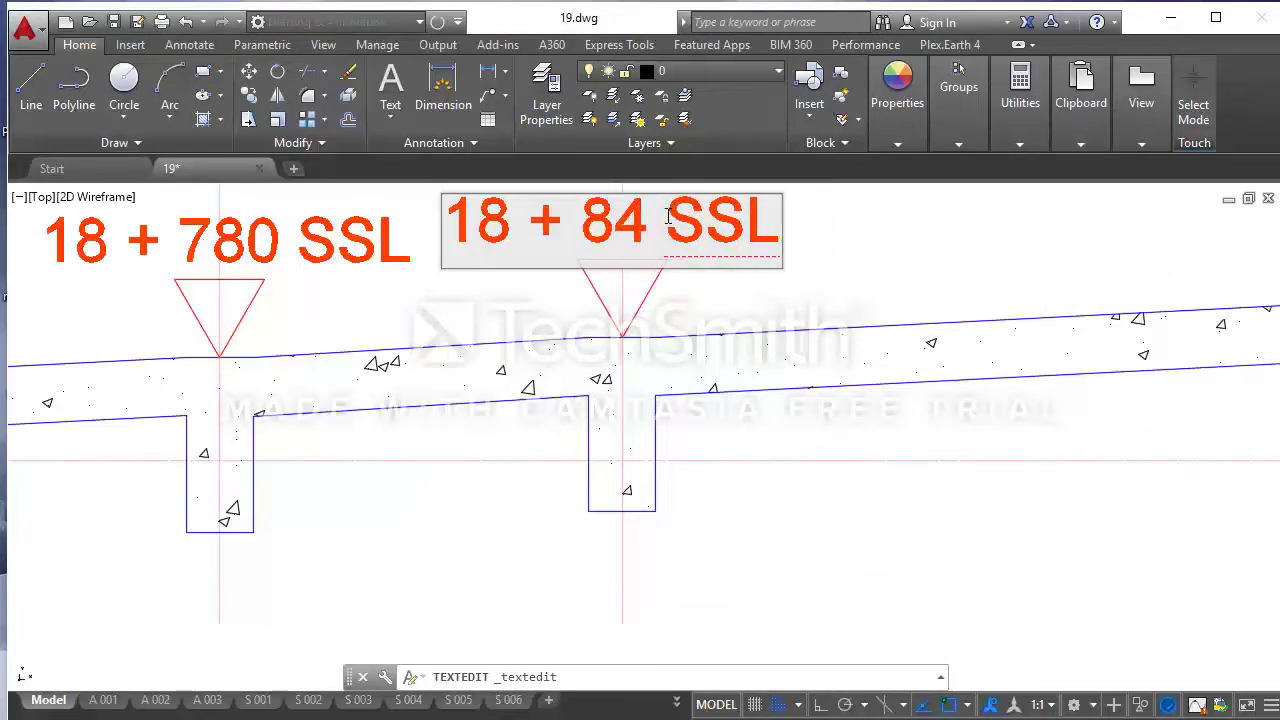
type("8")
left_click(874, 269)
- Open the Utilities panel's measuring tools
scroll(642, 283, "down", 8)
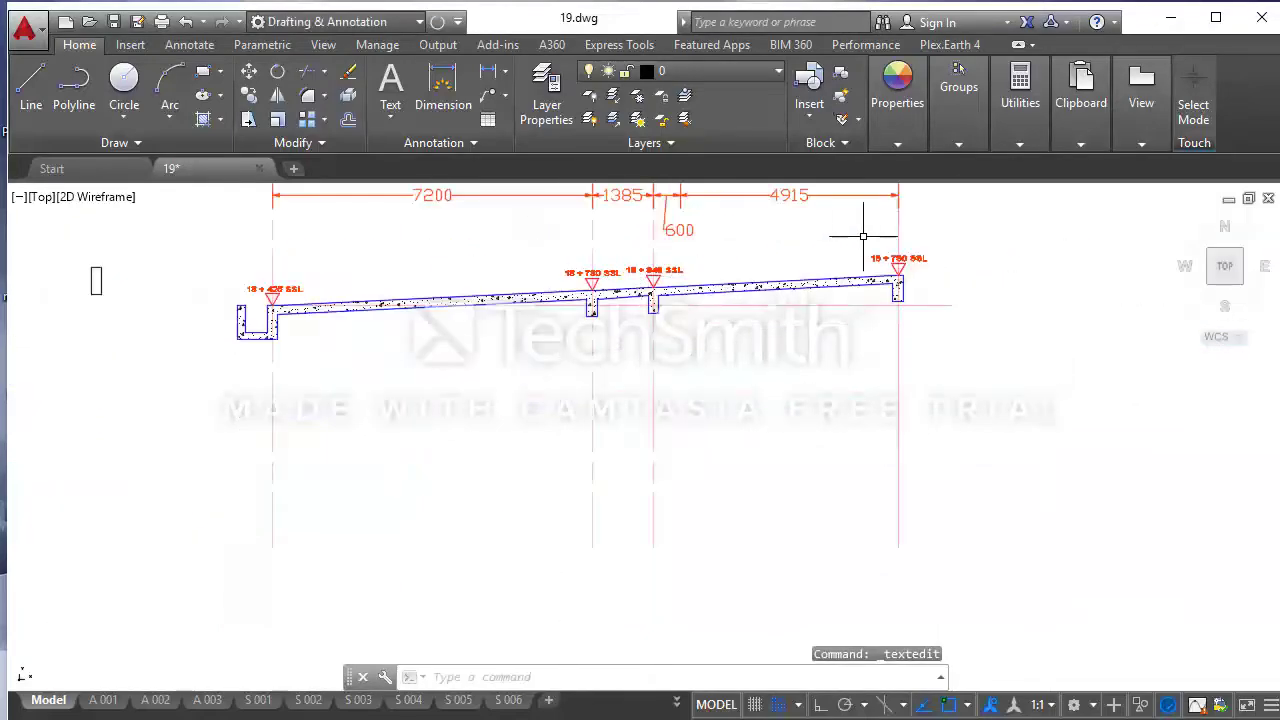
scroll(766, 280, "up", 4)
scroll(829, 194, "down", 2)
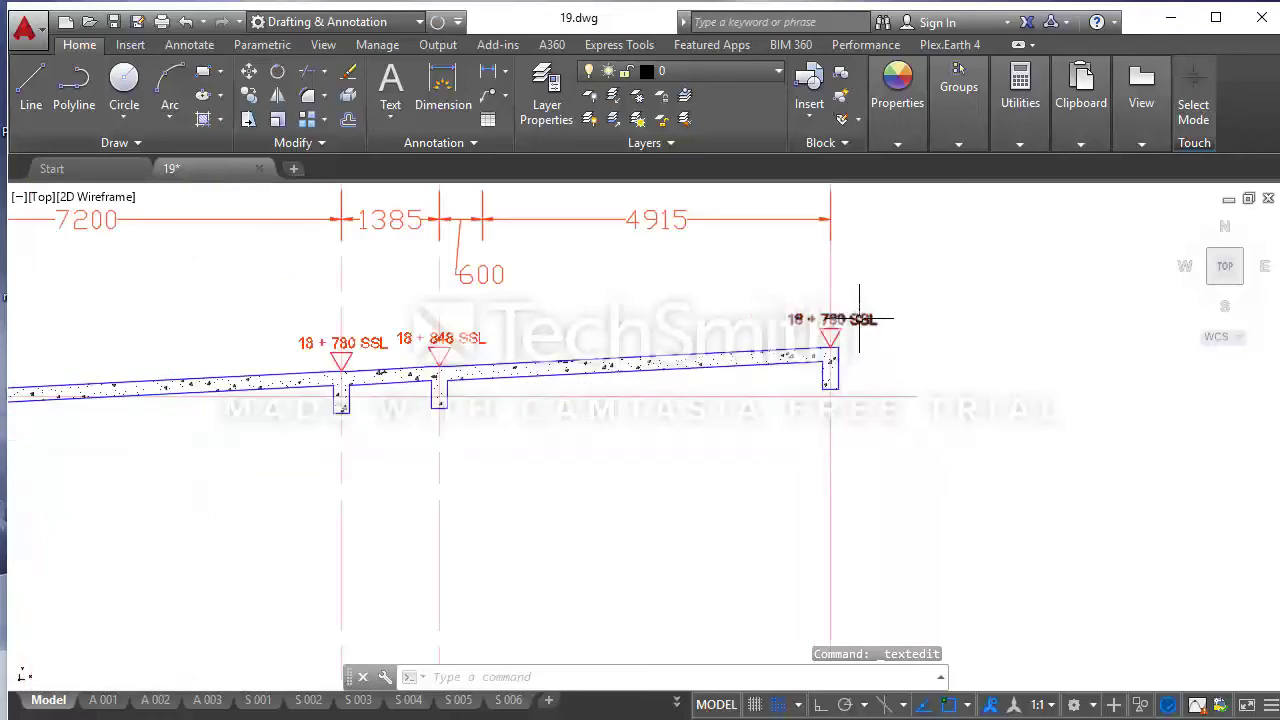
left_click(1019, 140)
- Measure the rise from below up to the slab's top right corner, reading 693.5
left_click(984, 180)
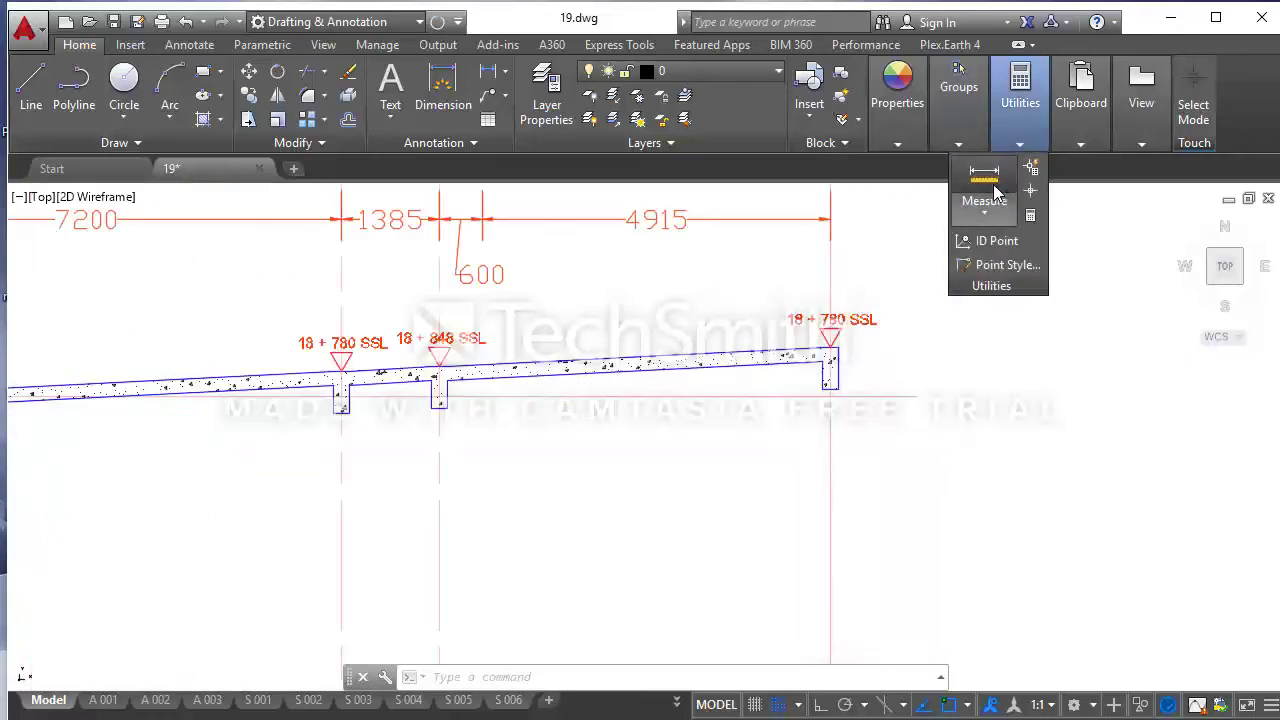
scroll(830, 388, "up", 3)
left_click(808, 402)
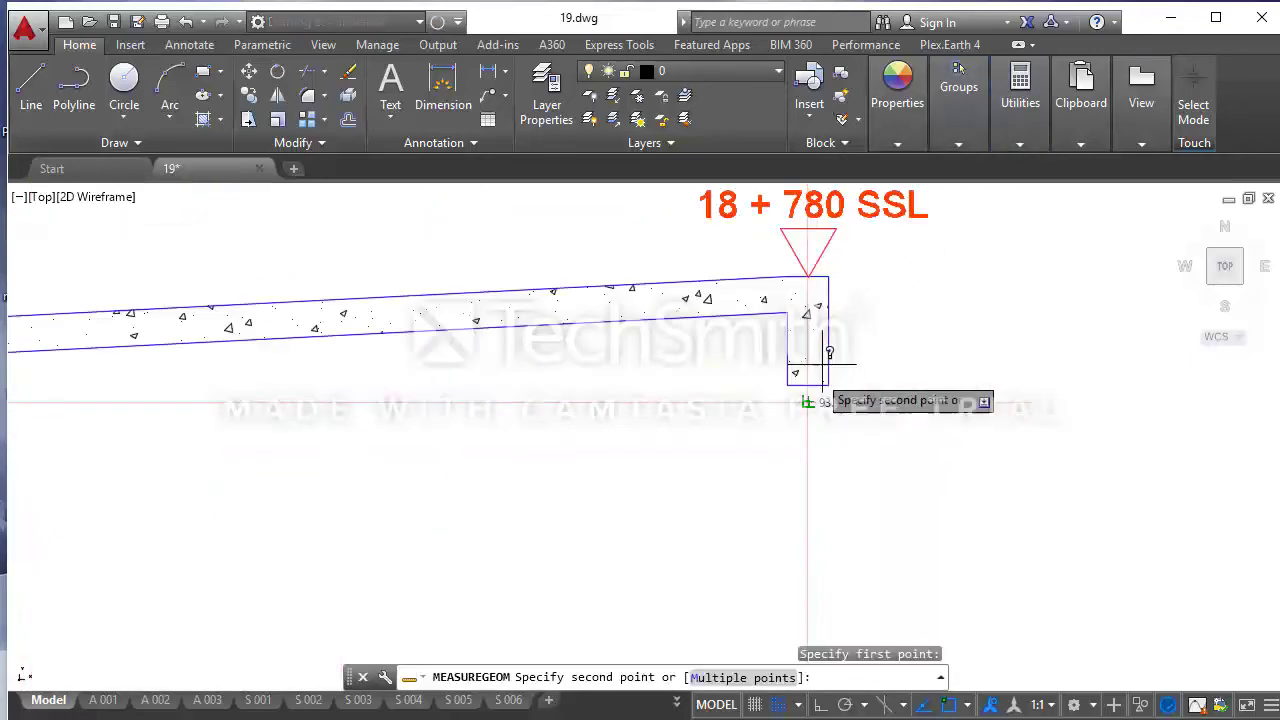
scroll(808, 287, "up", 3)
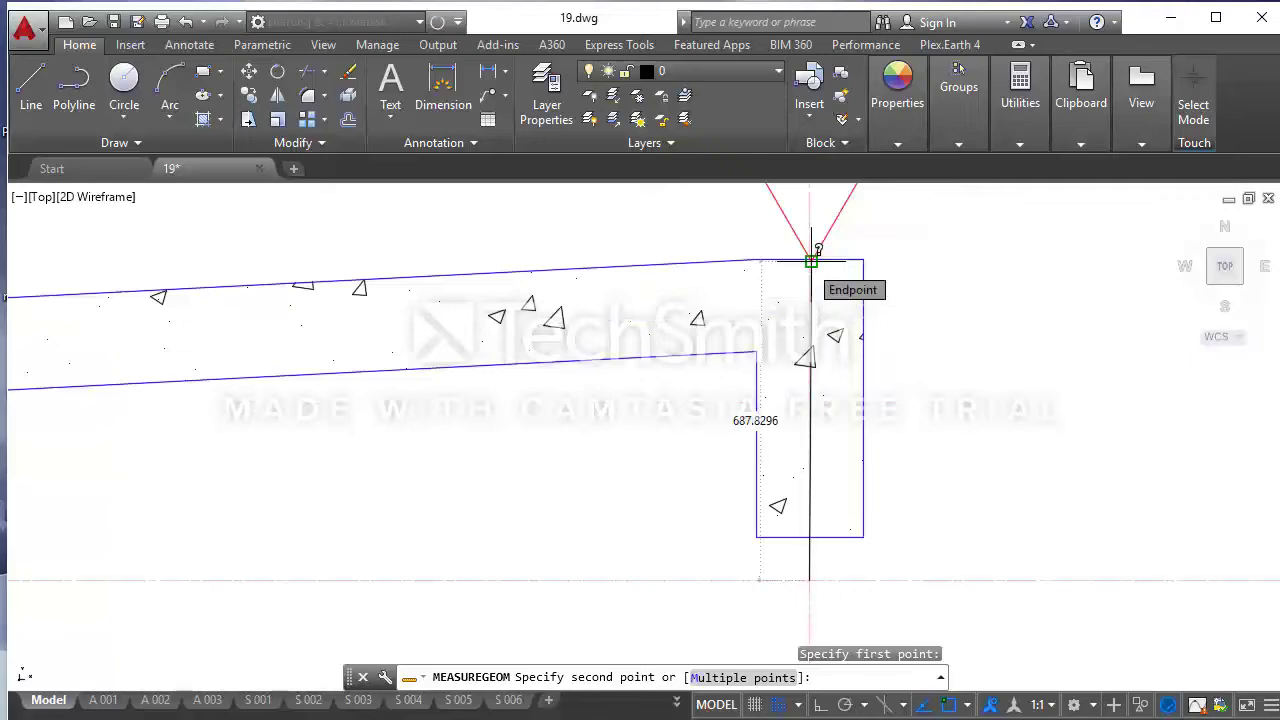
scroll(812, 255, "up", 2)
scroll(805, 235, "up", 2)
scroll(803, 233, "up", 1)
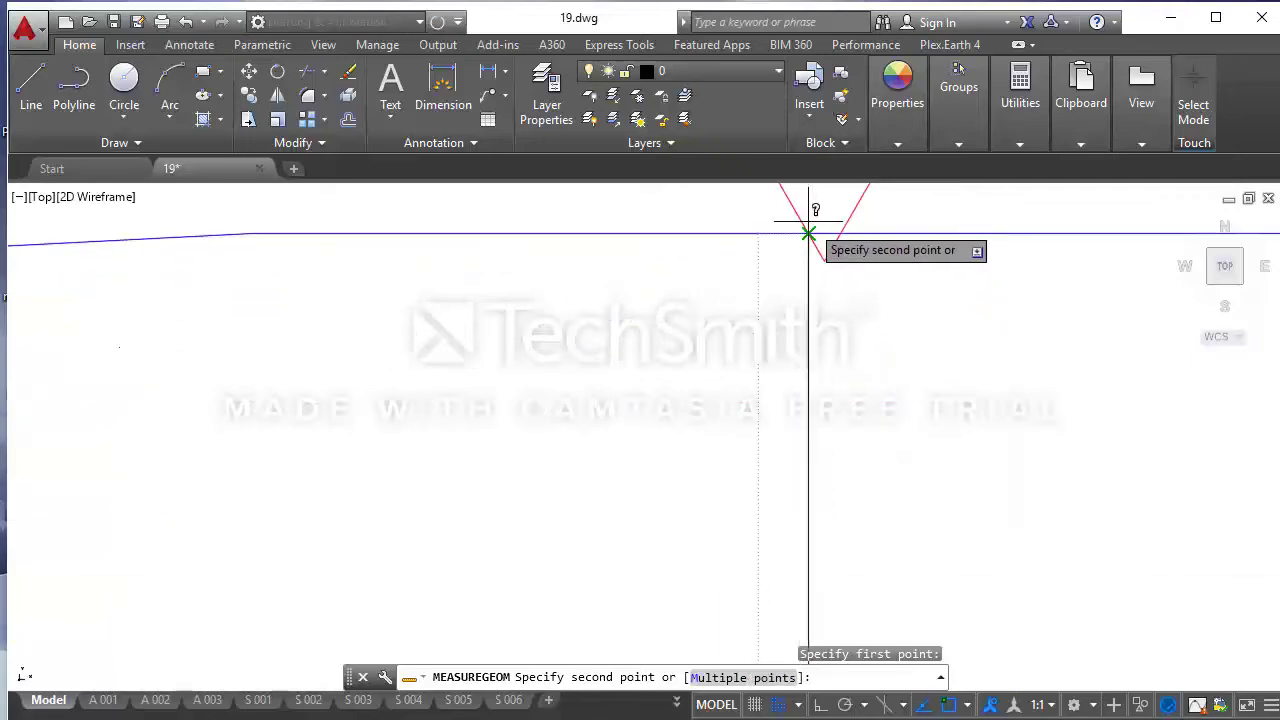
left_click(809, 234)
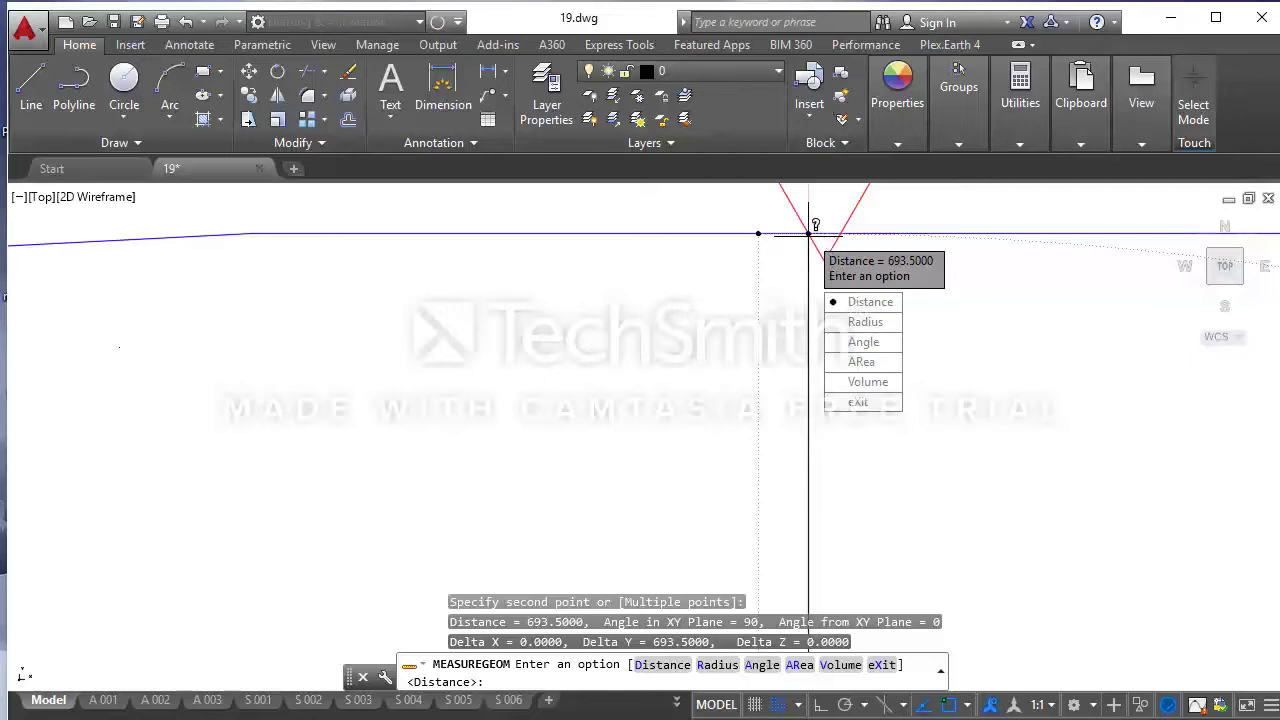
key("alt+Tab")
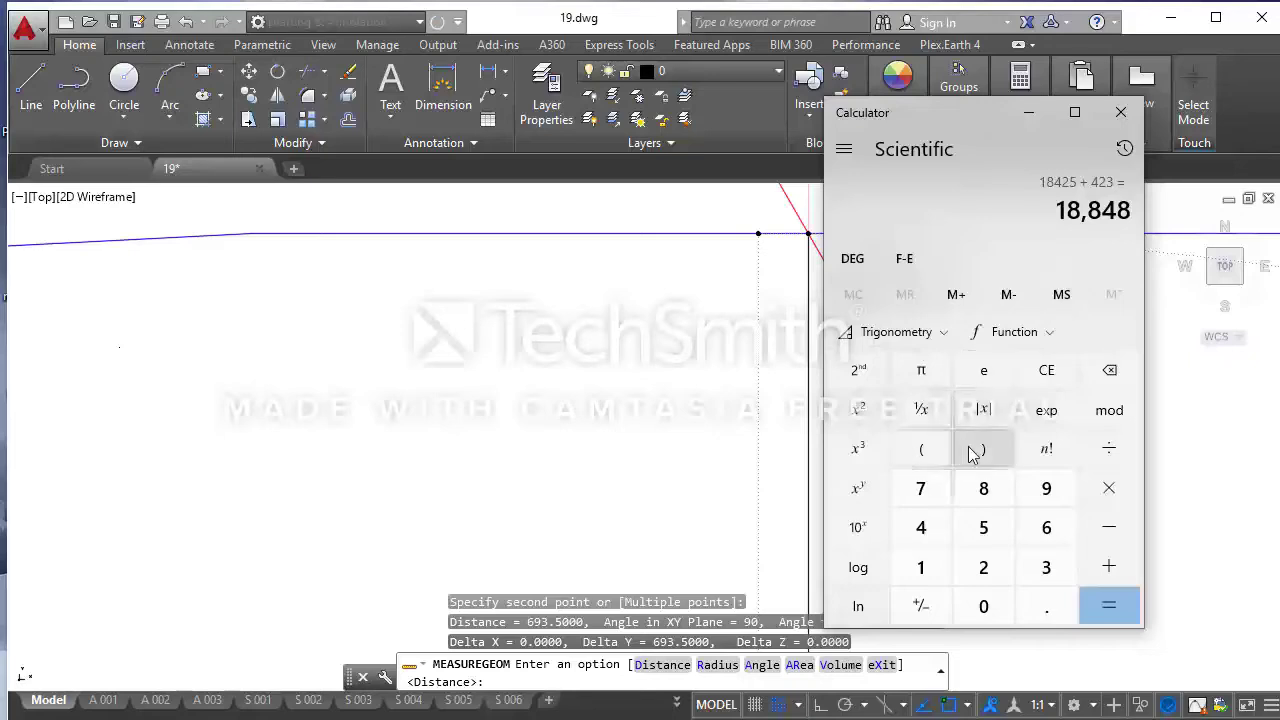
- Clear the calculator and compute 18425 + 693.5 = 19,118.5
left_click(1050, 372)
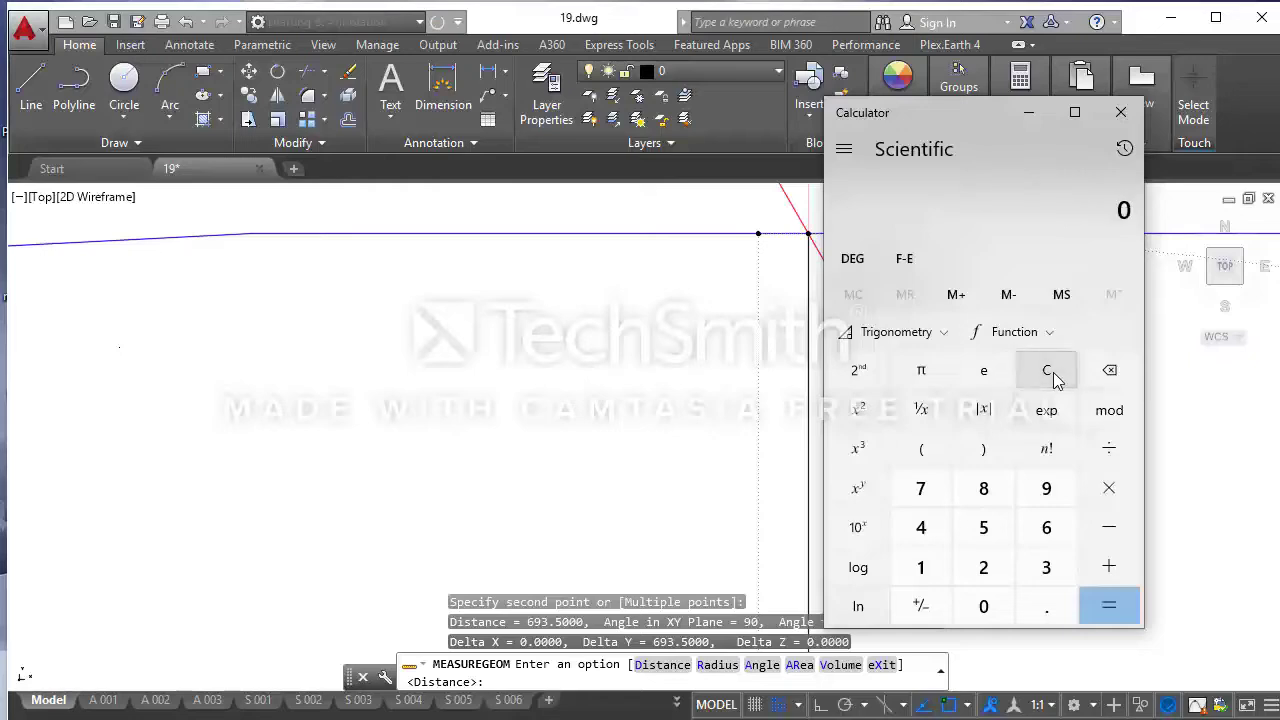
left_click(920, 565)
left_click(985, 486)
left_click(921, 527)
left_click(983, 567)
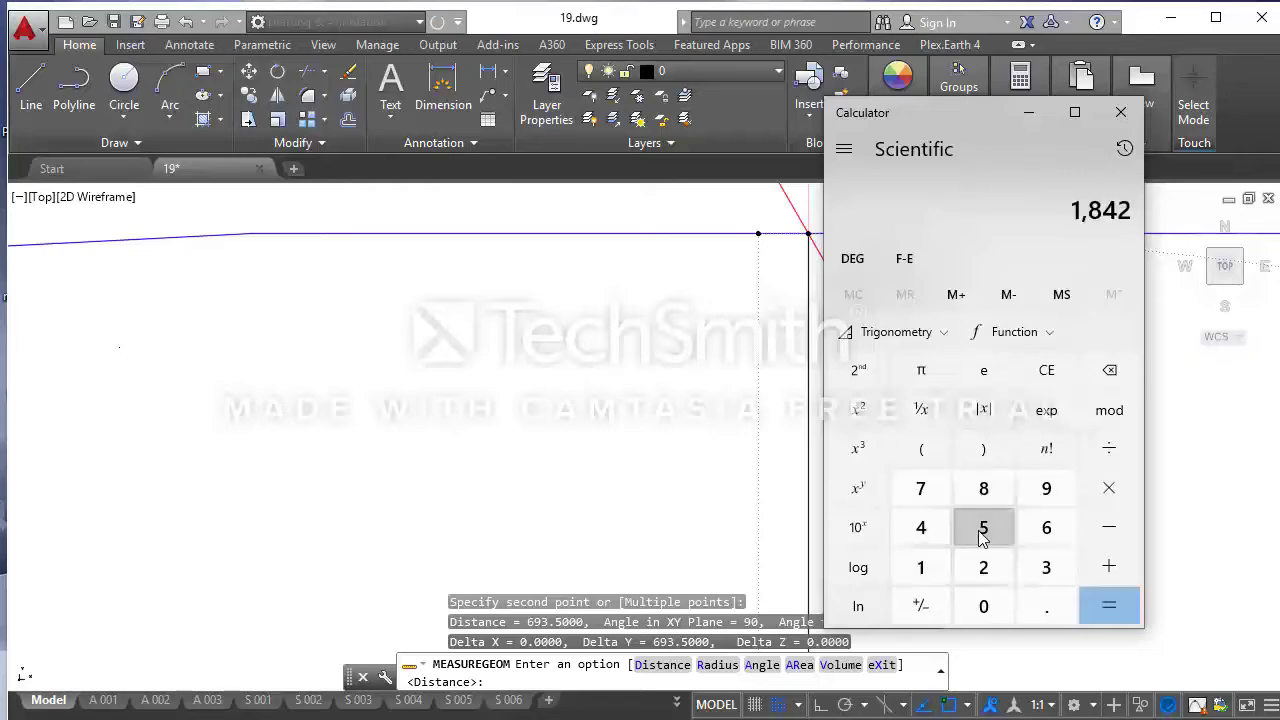
left_click(983, 527)
left_click(1108, 567)
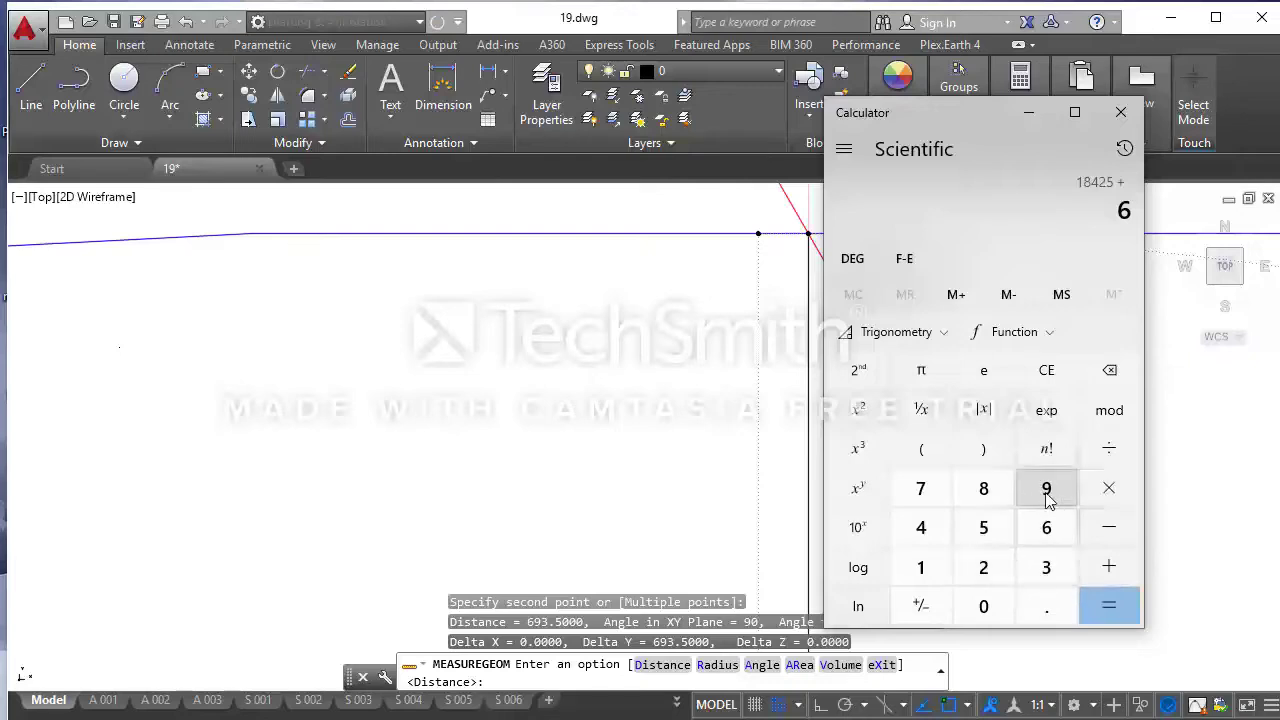
left_click(1046, 490)
left_click(1046, 567)
left_click(1046, 606)
left_click(983, 527)
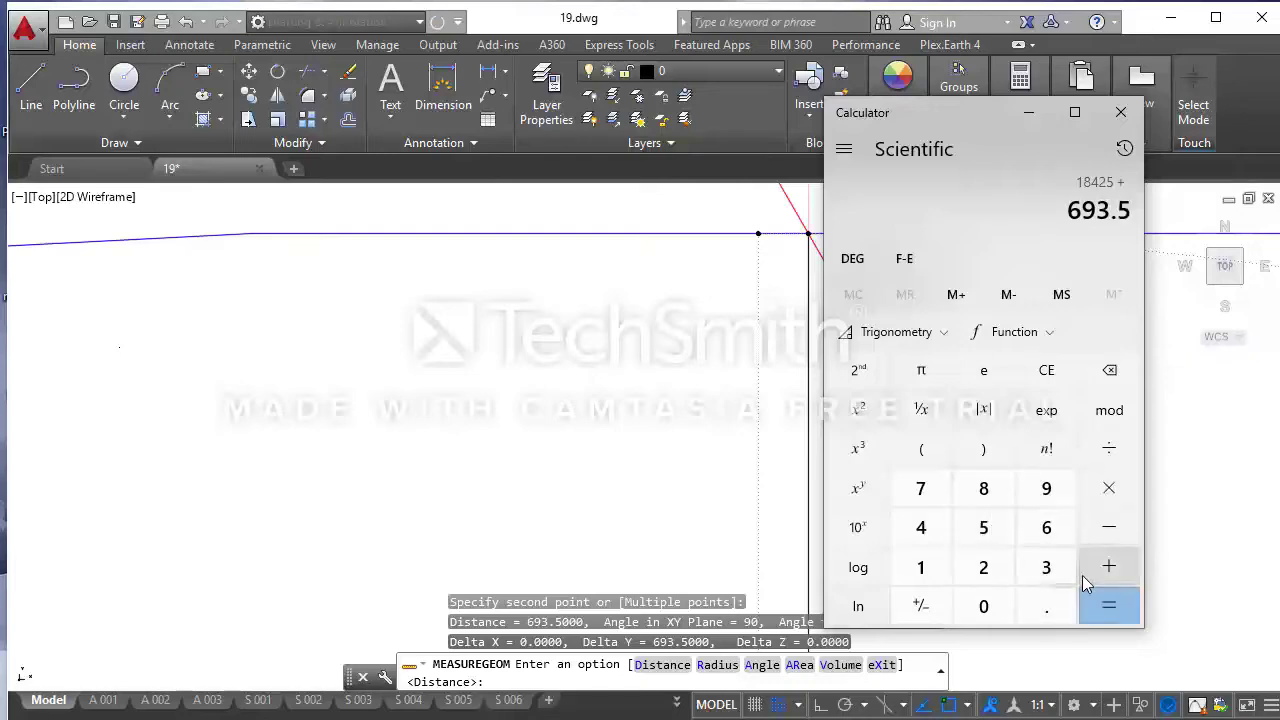
left_click(1108, 606)
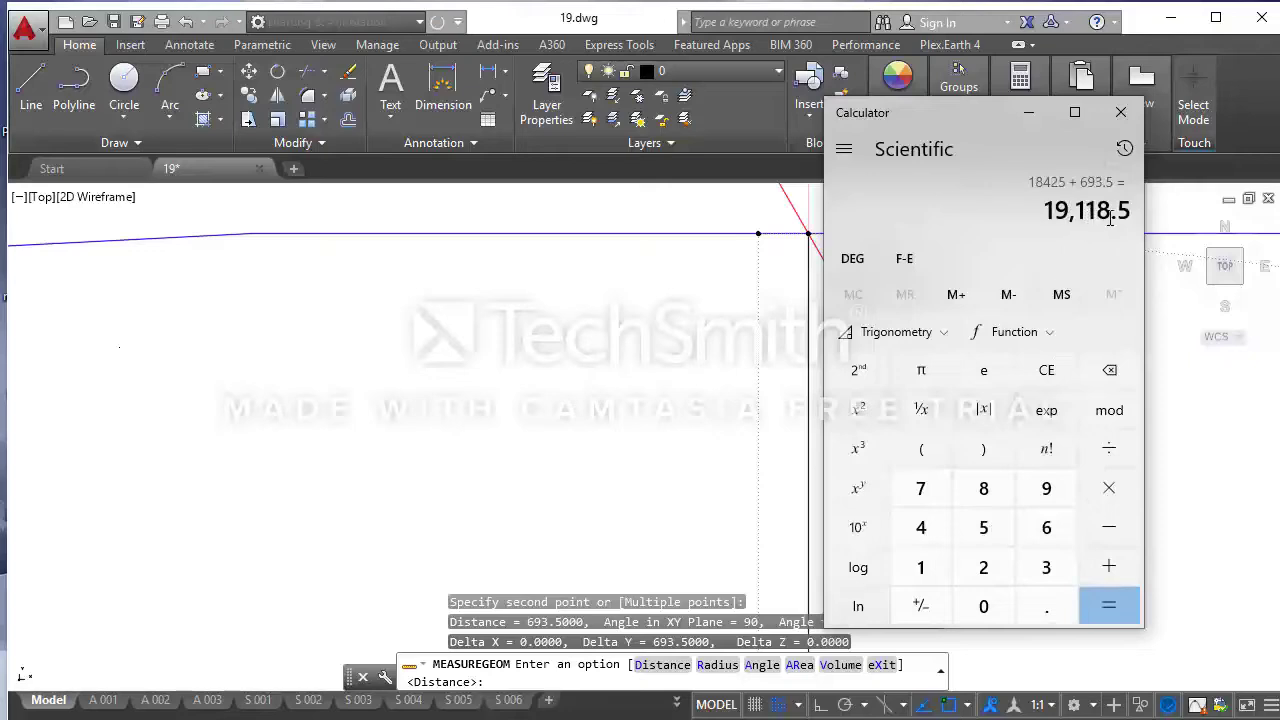
- Return to the drawing and move the right level marker from its apex to the slab's top corner
left_click(1030, 113)
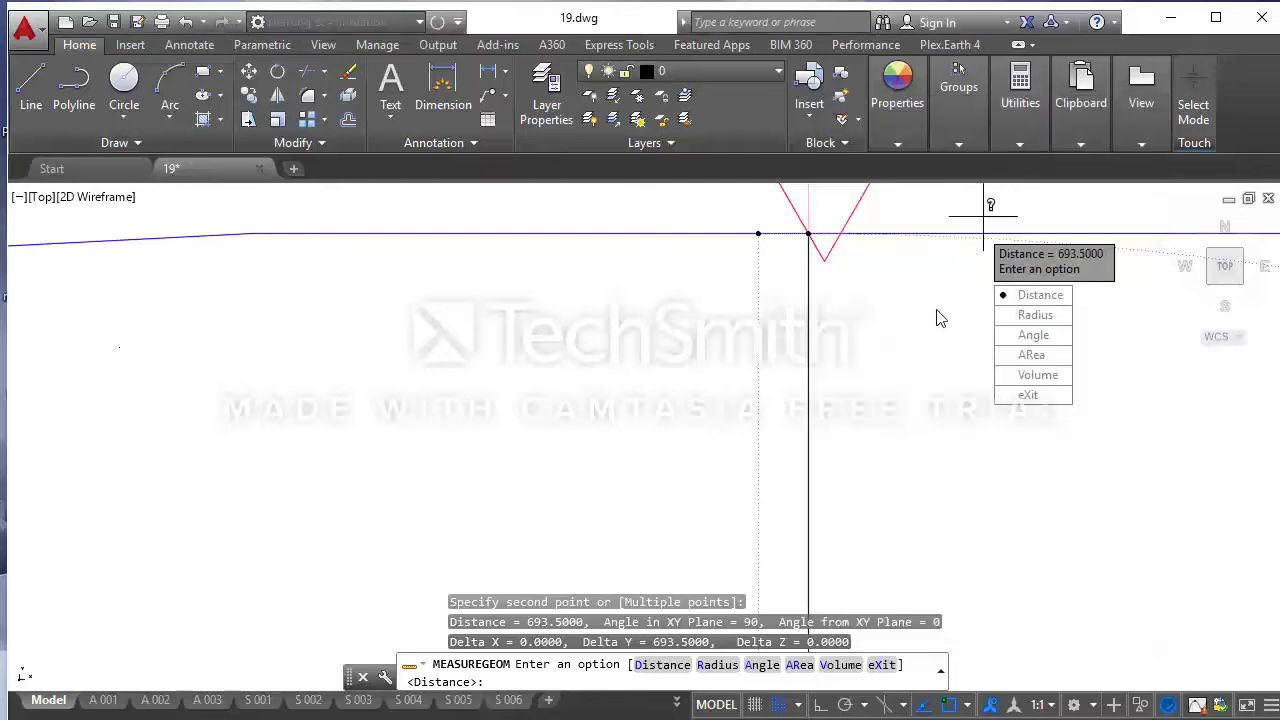
scroll(898, 405, "down", 4)
key("Escape")
left_click(900, 276)
scroll(894, 271, "up", 3)
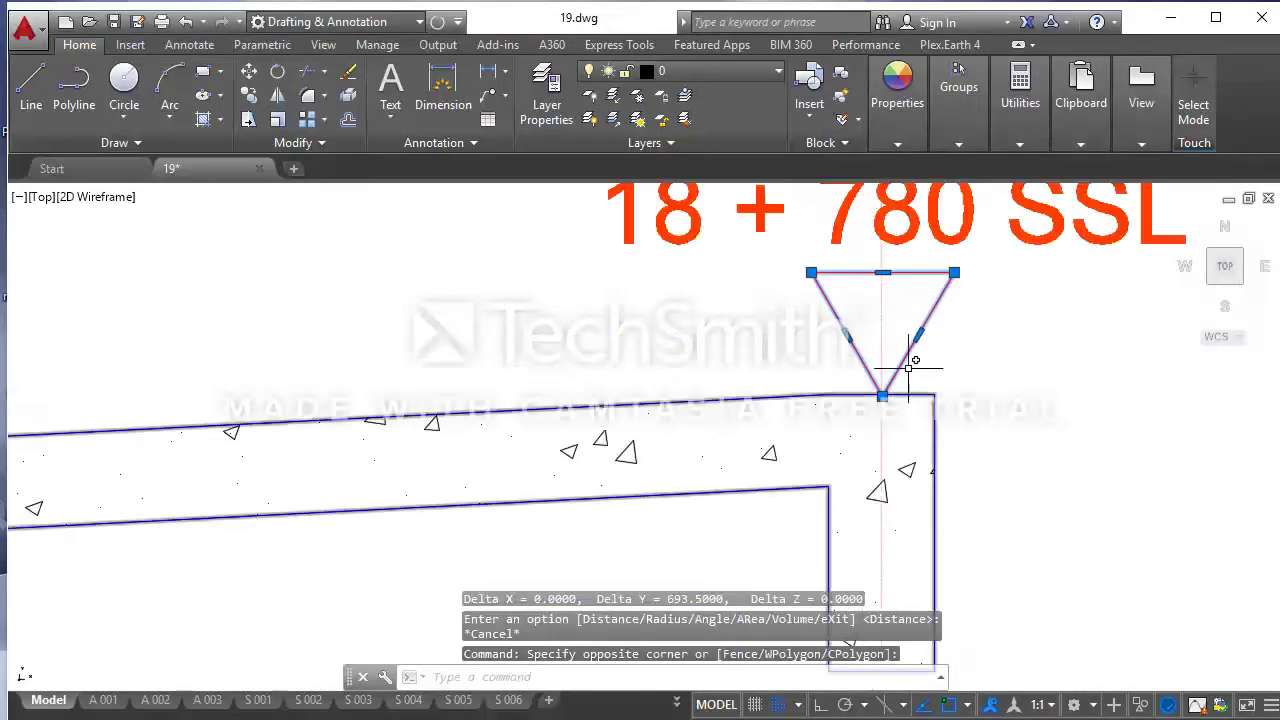
left_click(978, 255)
left_click(249, 71)
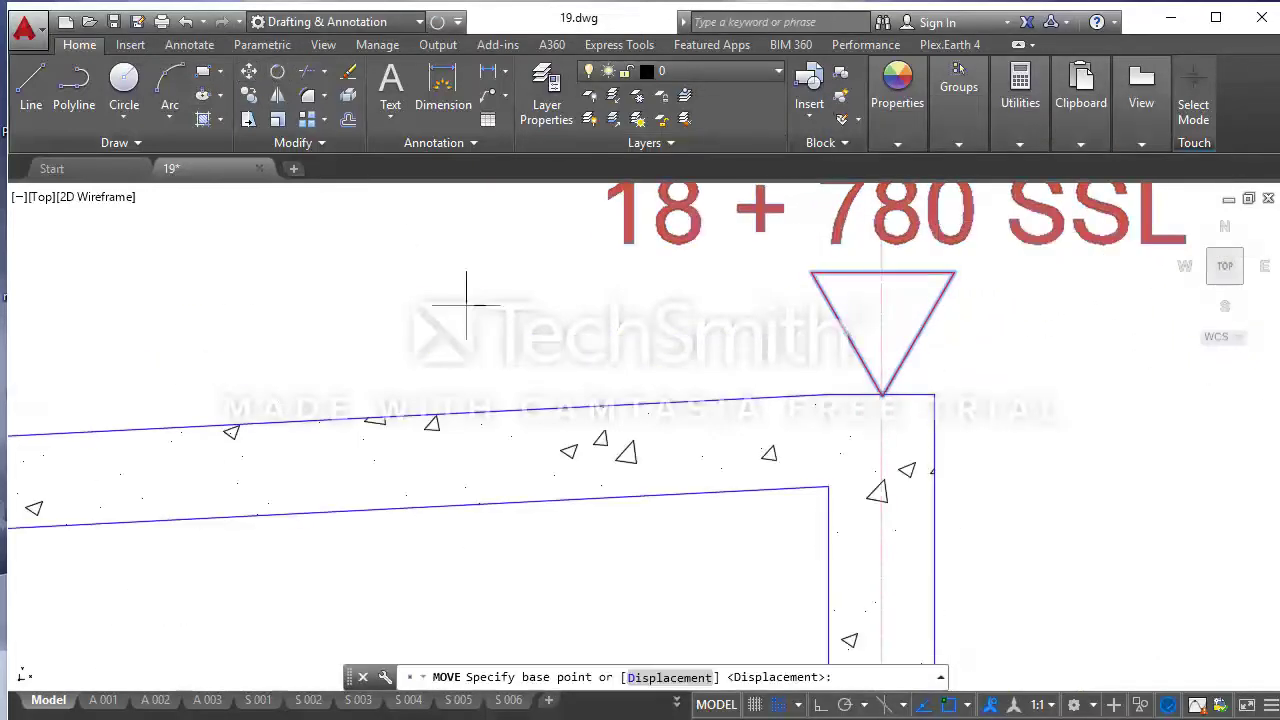
scroll(902, 408, "up", 4)
scroll(902, 408, "up", 2)
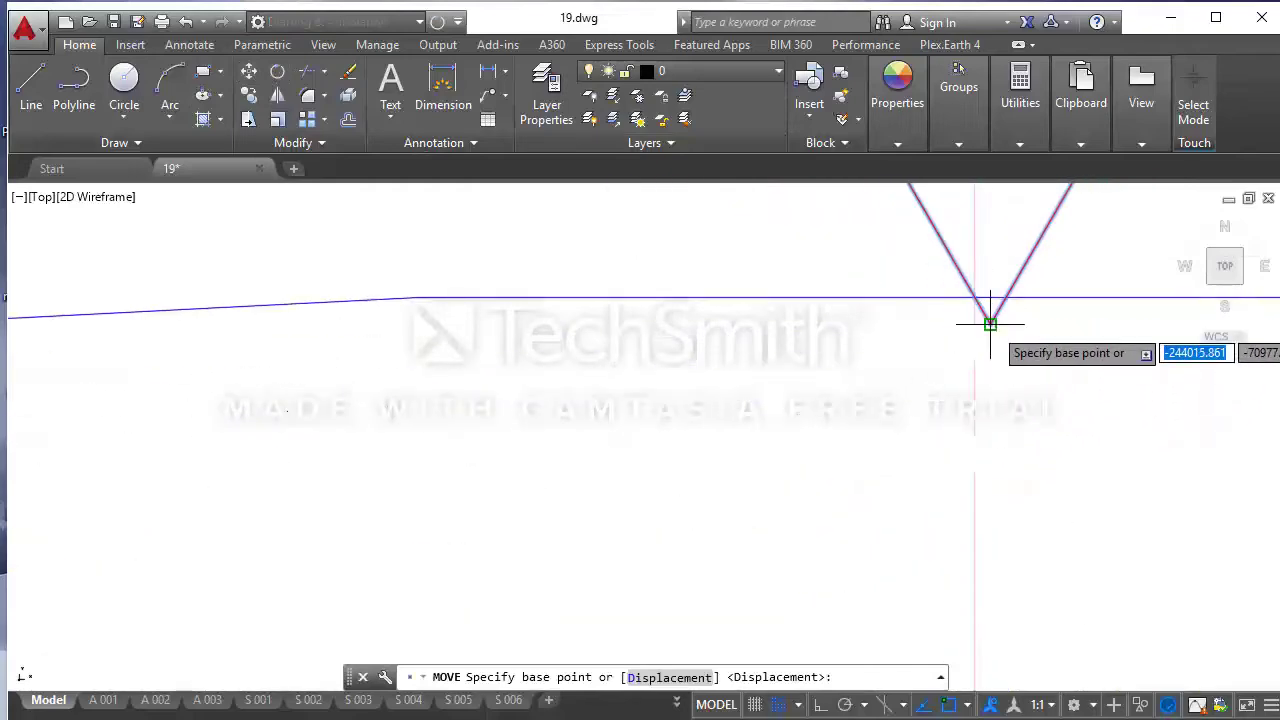
left_click(976, 297)
scroll(988, 281, "down", 3)
left_click(886, 400)
scroll(880, 420, "up", 1)
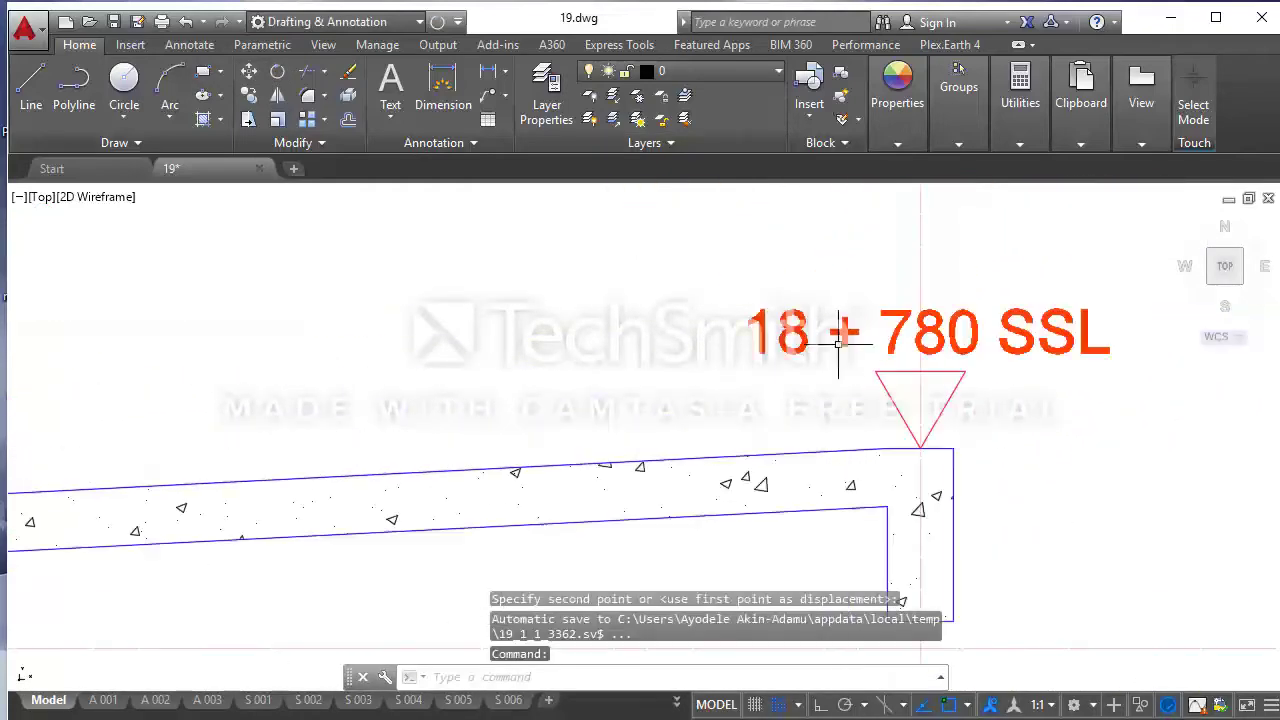
- Edit the moved marker's label from 18 + 780 SSL to 19 + 119 SSL
double_click(803, 341)
left_click(810, 350)
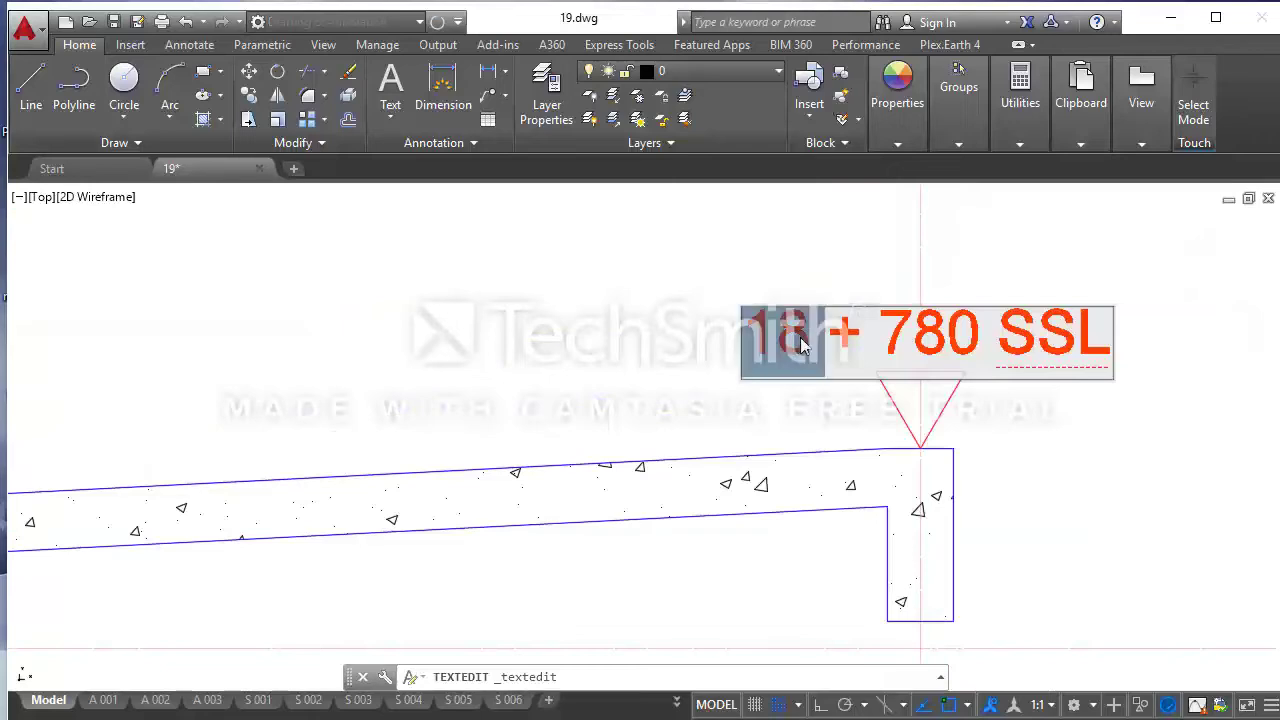
left_click_drag(810, 340, 795, 340)
type("9")
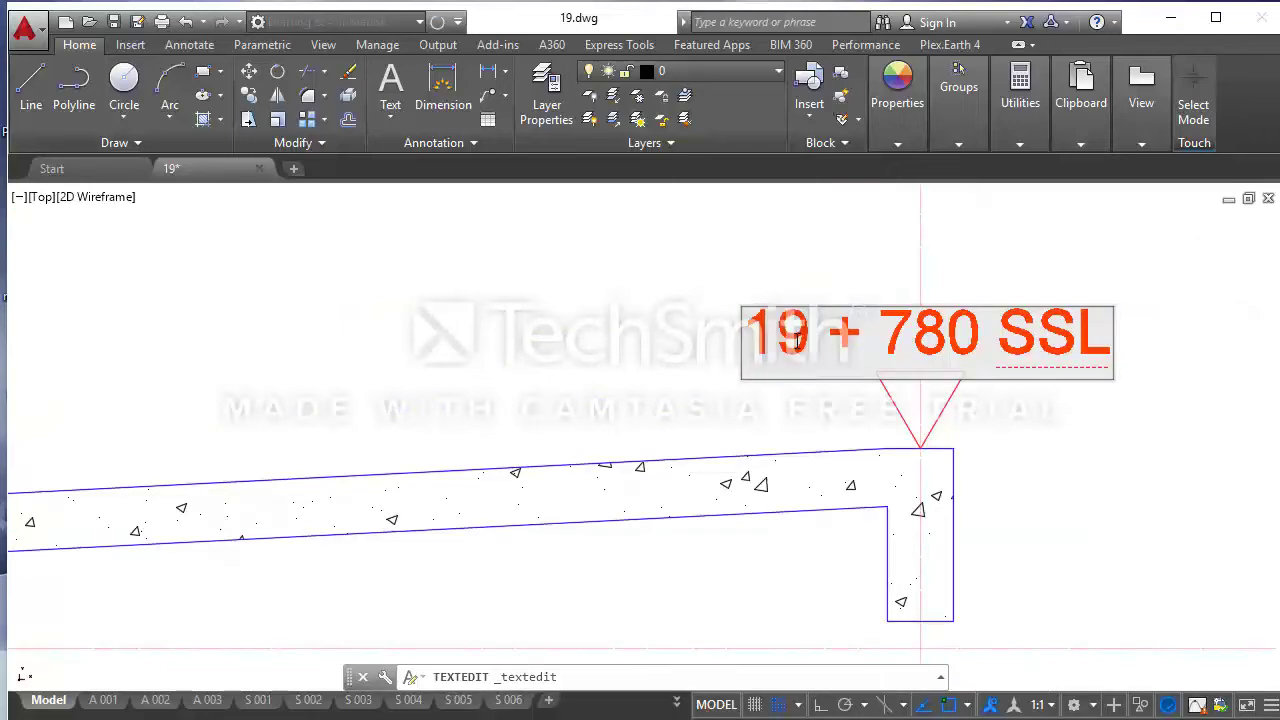
left_click_drag(980, 335, 892, 345)
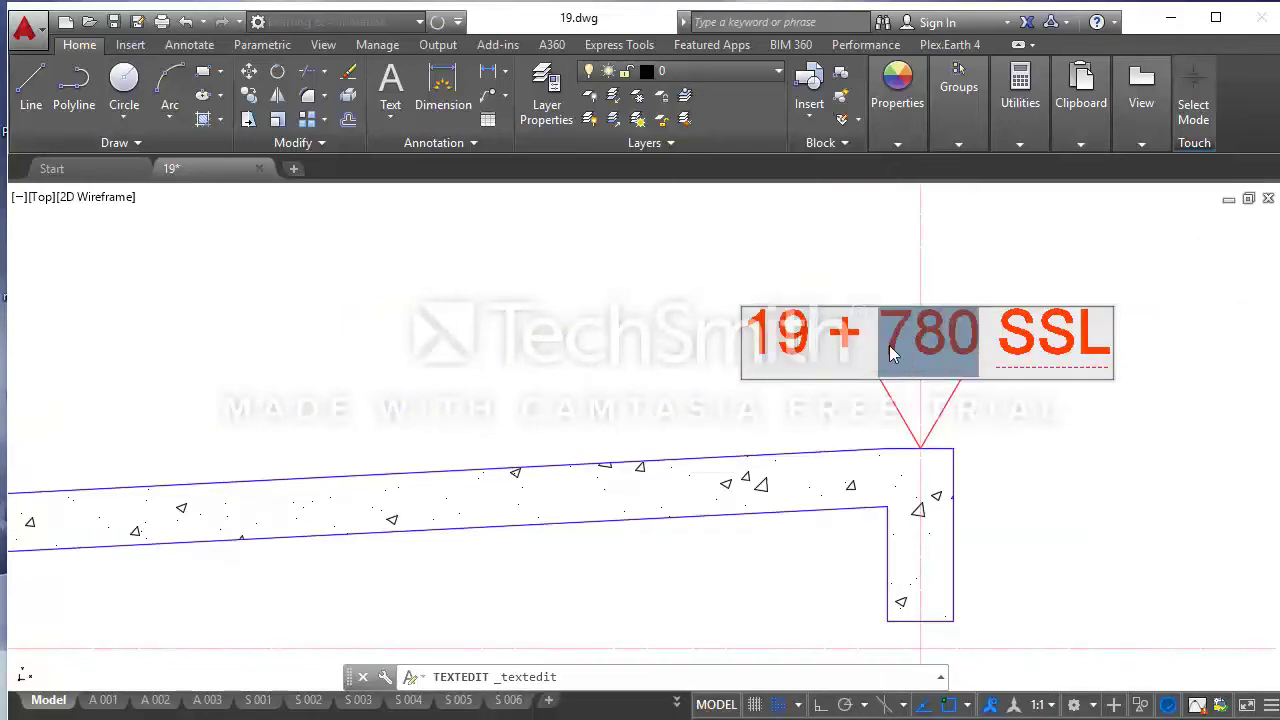
type("119")
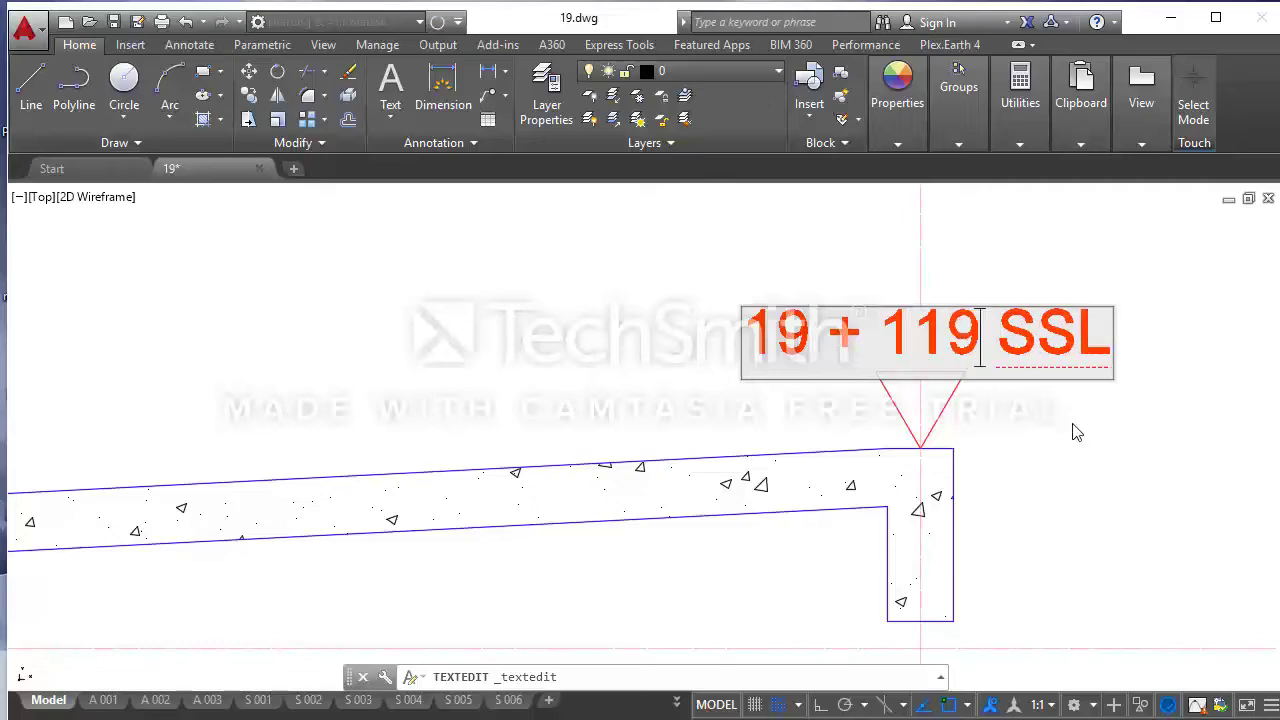
left_click(1075, 445)
- Zoom to Section K-K and open the left 18 + 425 SSL label, then close it
scroll(1074, 451, "down", 3)
scroll(1063, 457, "down", 2)
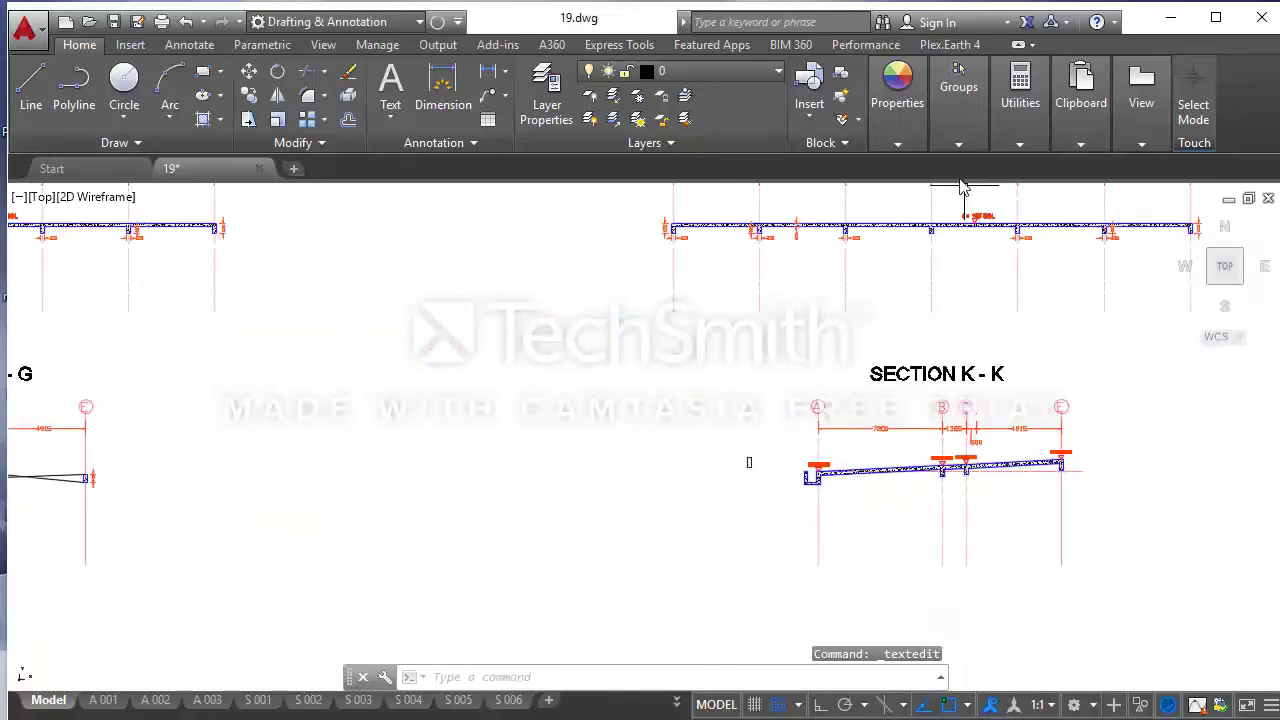
scroll(962, 187, "up", 1)
scroll(677, 286, "down", 4)
scroll(620, 283, "up", 4)
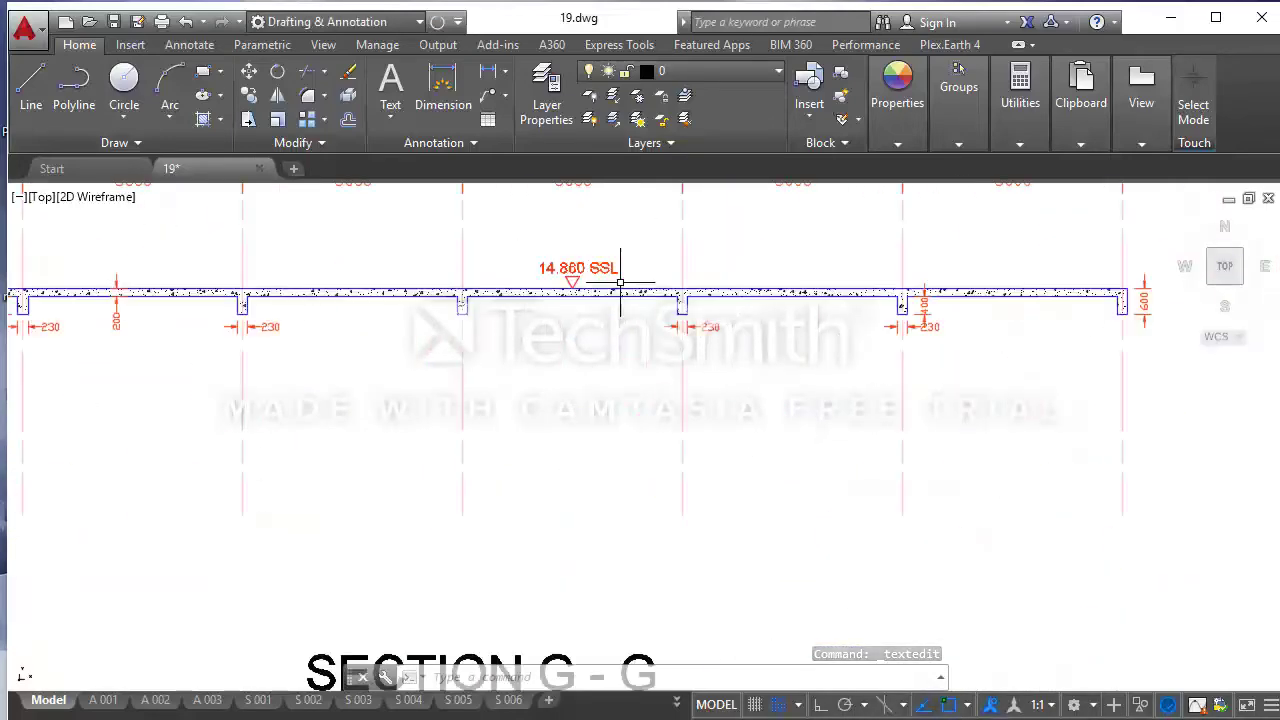
scroll(620, 283, "down", 4)
scroll(908, 295, "up", 2)
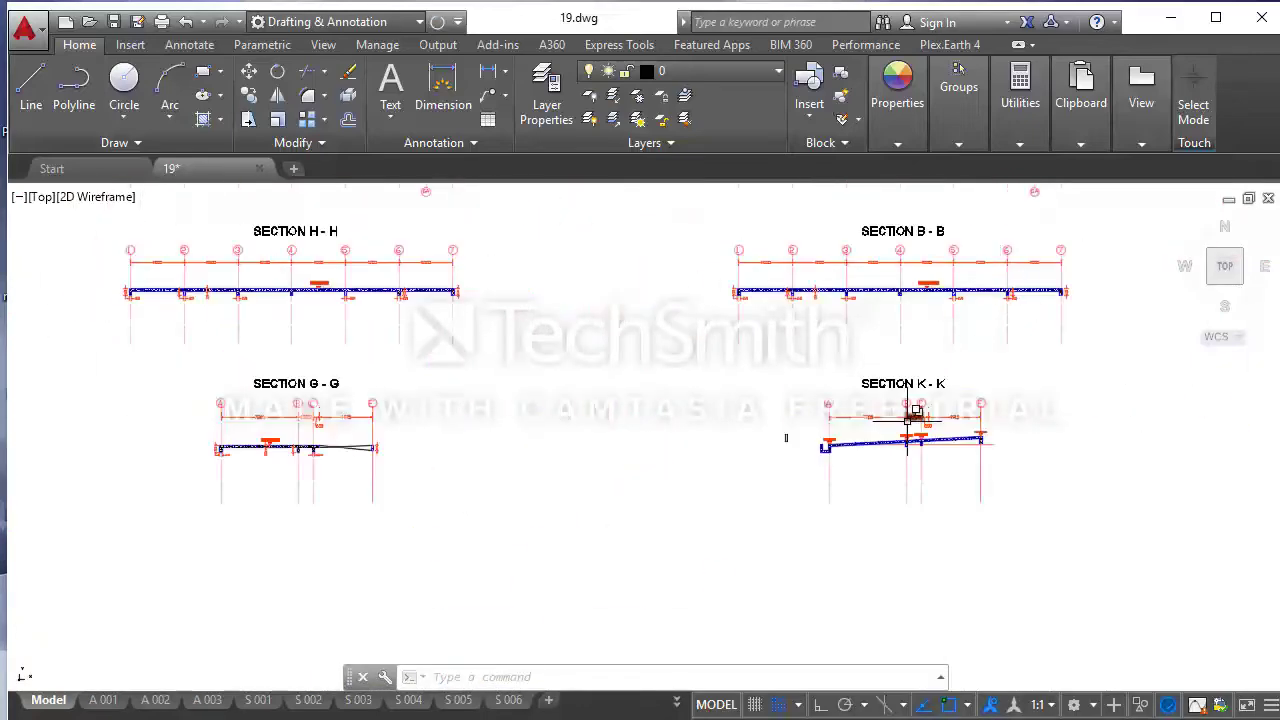
scroll(908, 418, "up", 2)
scroll(720, 440, "up", 2)
scroll(700, 430, "down", 1)
scroll(700, 430, "up", 1)
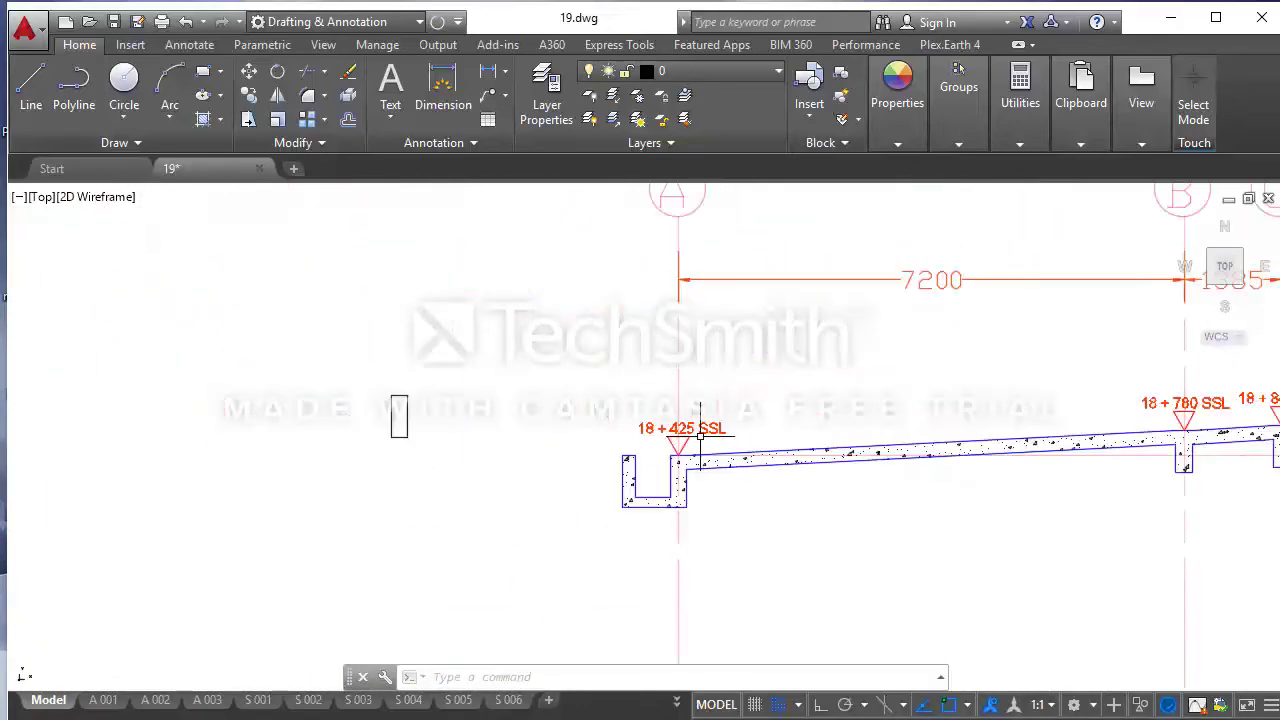
double_click(672, 429)
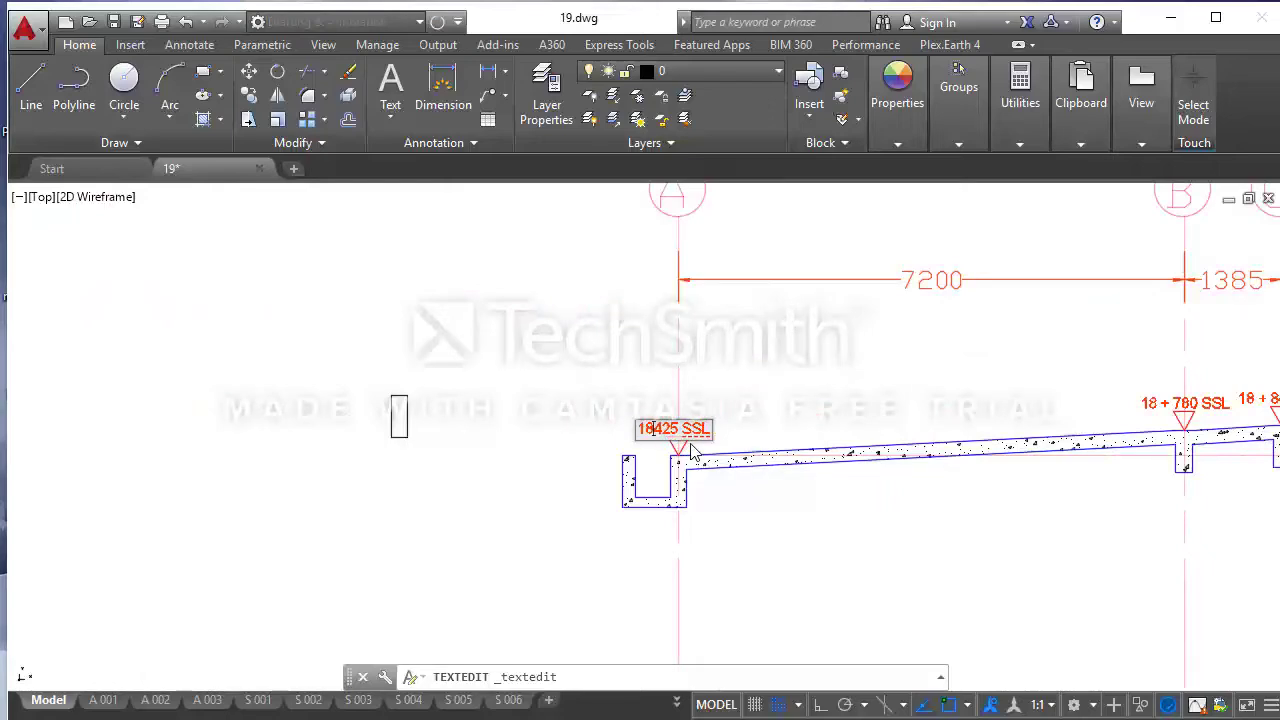
type(".")
key("Escape")
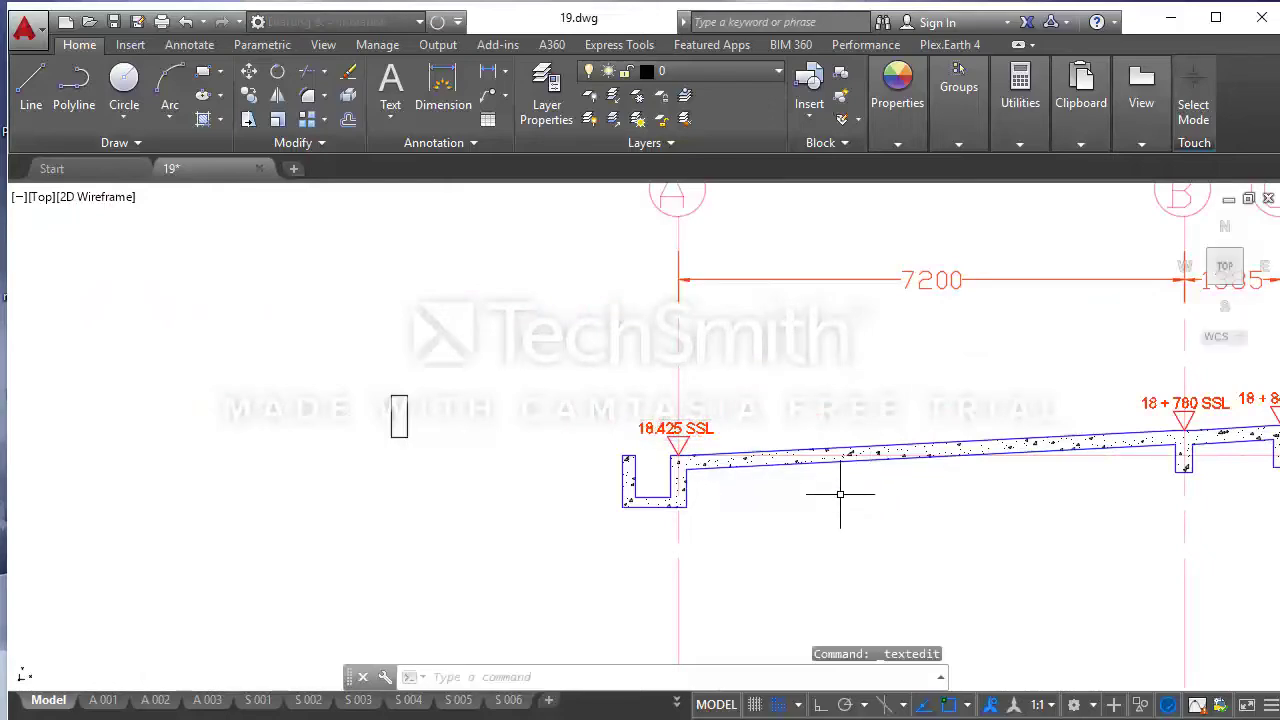
- Replace the plus signs with decimal points to read 18.780 SSL and 18.848 SSL
scroll(846, 491, "down", 3)
scroll(800, 460, "up", 3)
scroll(703, 465, "up", 2)
double_click(703, 465)
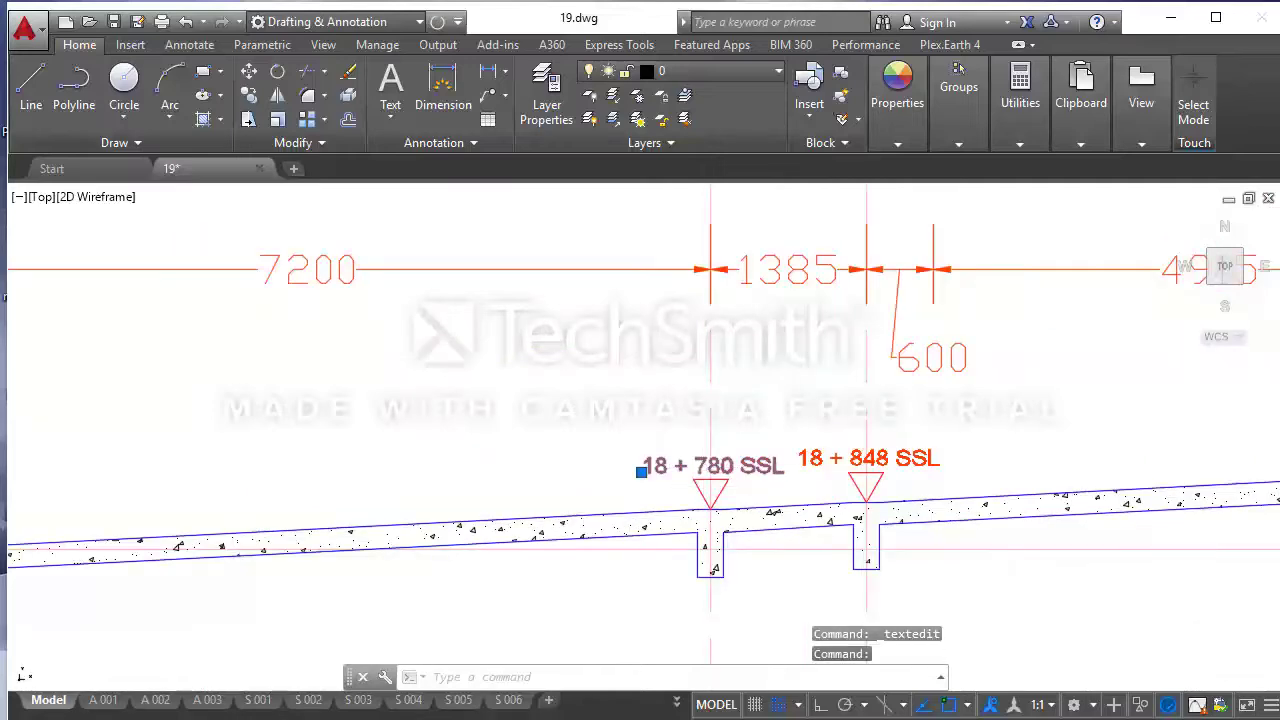
key("BackSpace")
key("BackSpace")
key("BackSpace")
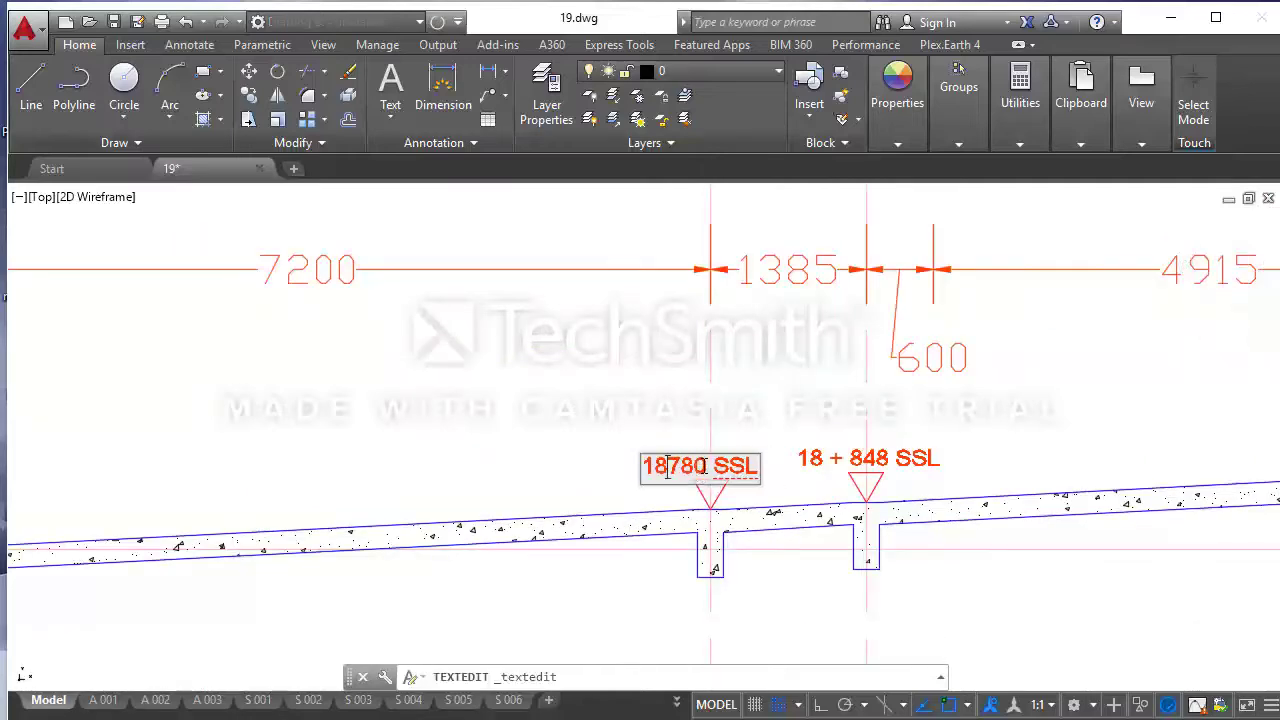
type(".")
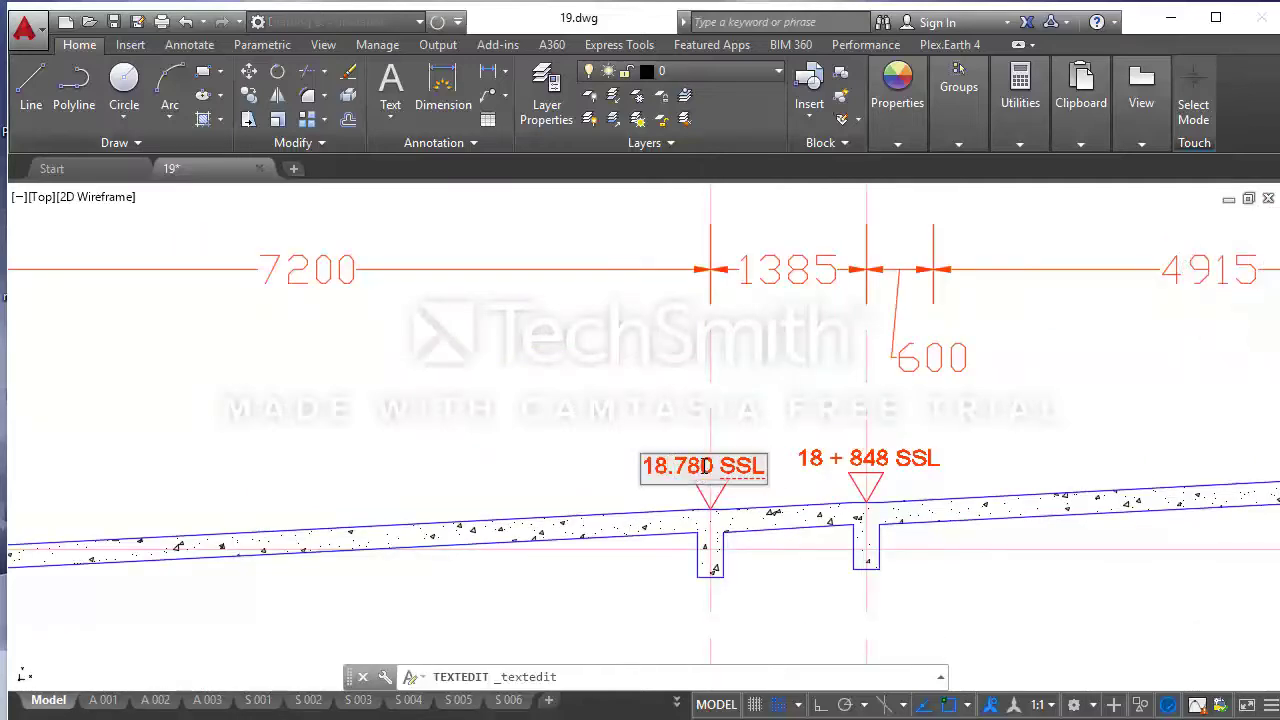
key("Return")
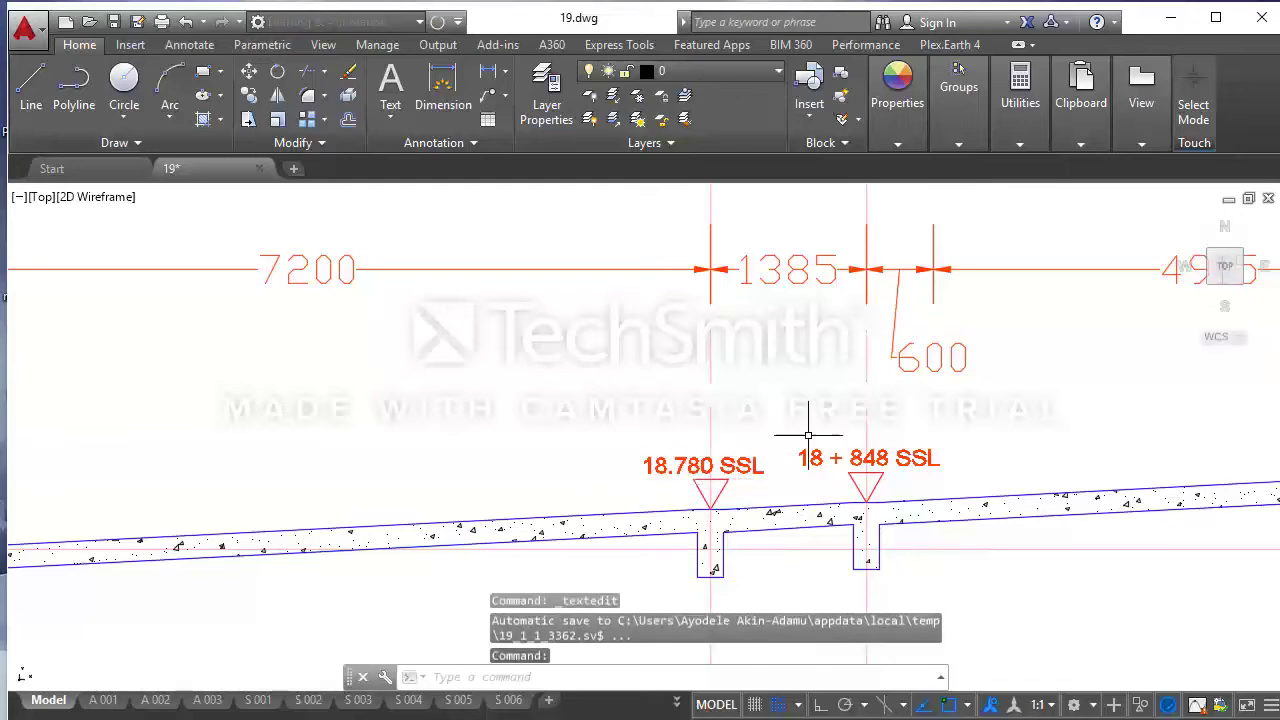
double_click(850, 460)
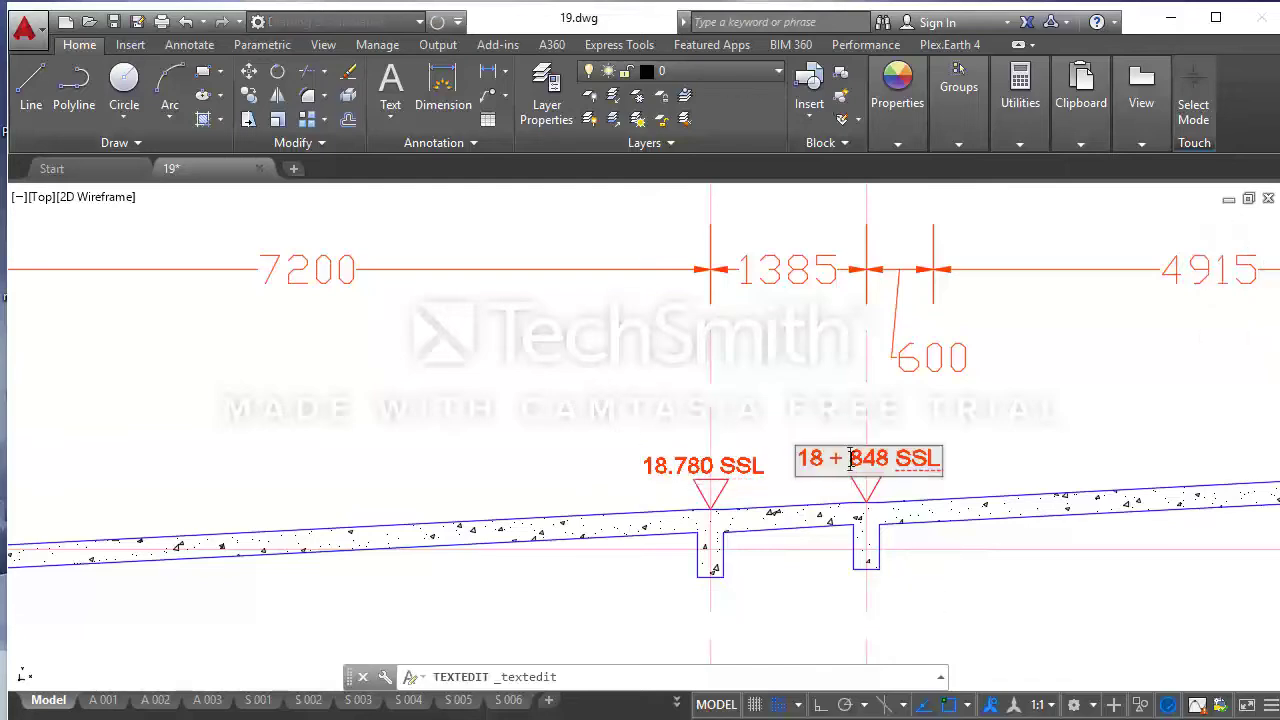
key("BackSpace")
key("BackSpace")
key("BackSpace")
type(".")
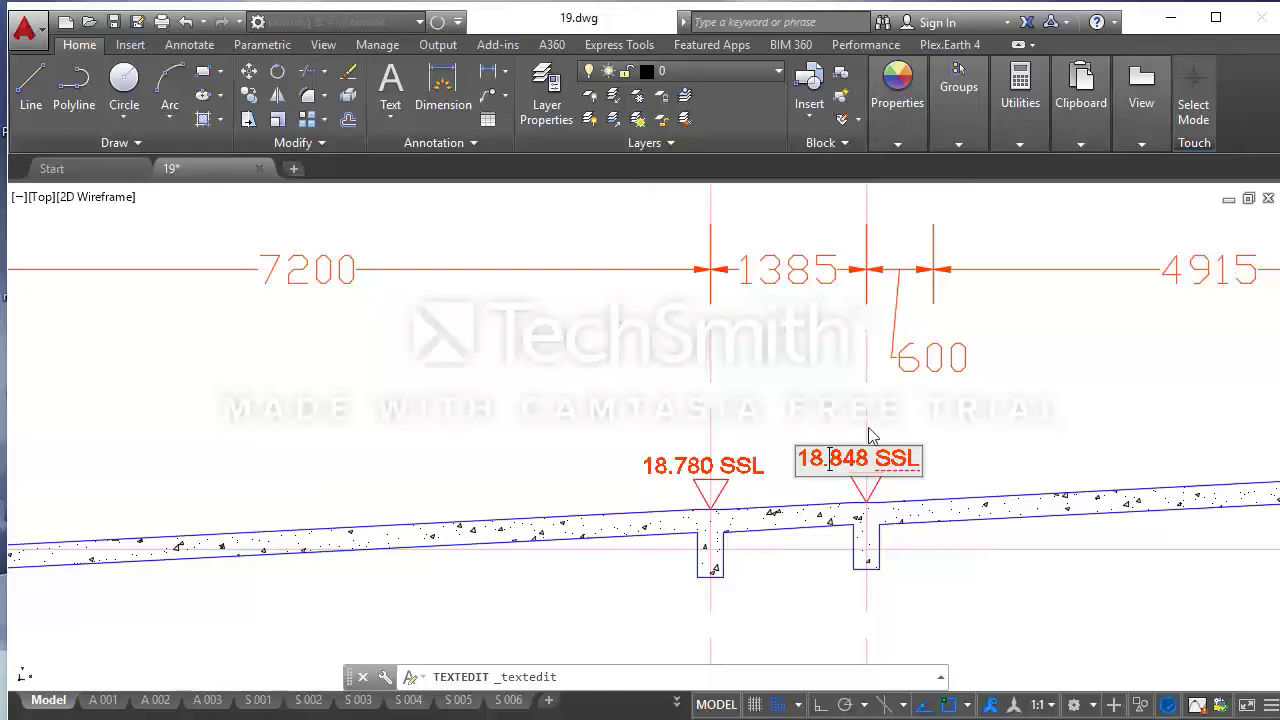
key("Return")
- Change the right level label to 19.119 SSL
scroll(986, 428, "down", 3)
scroll(986, 400, "up", 4)
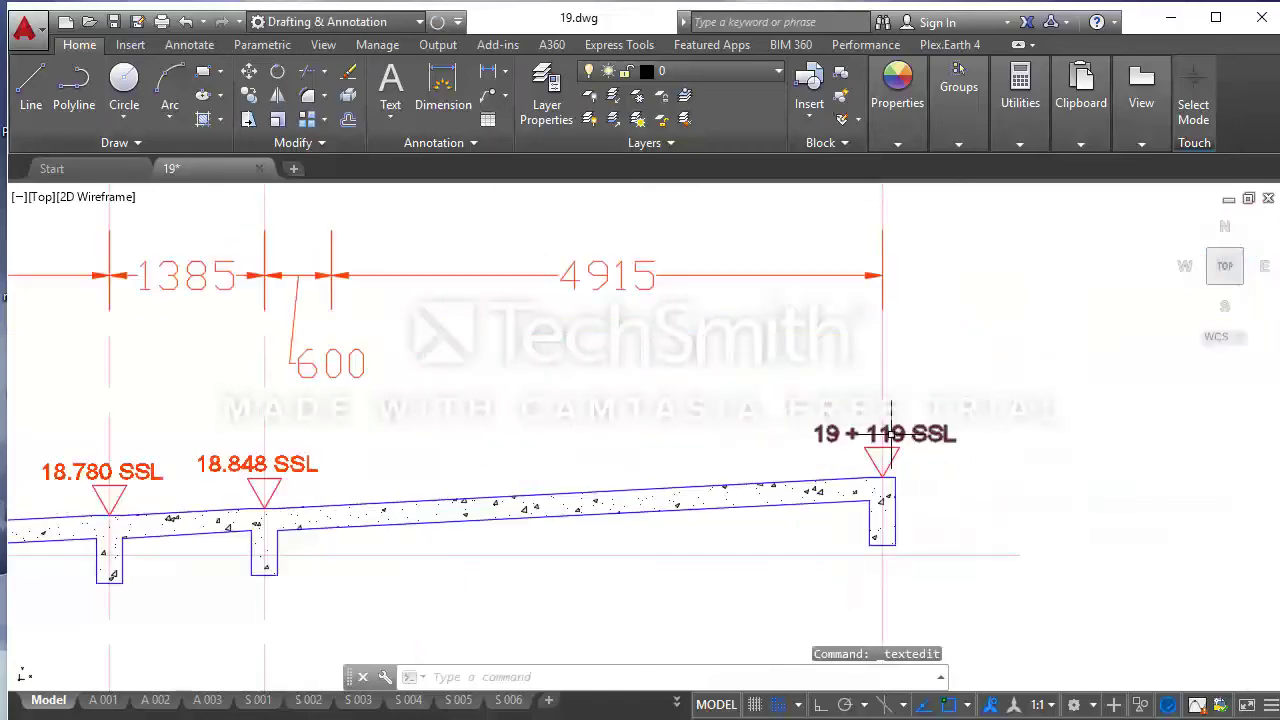
double_click(873, 442)
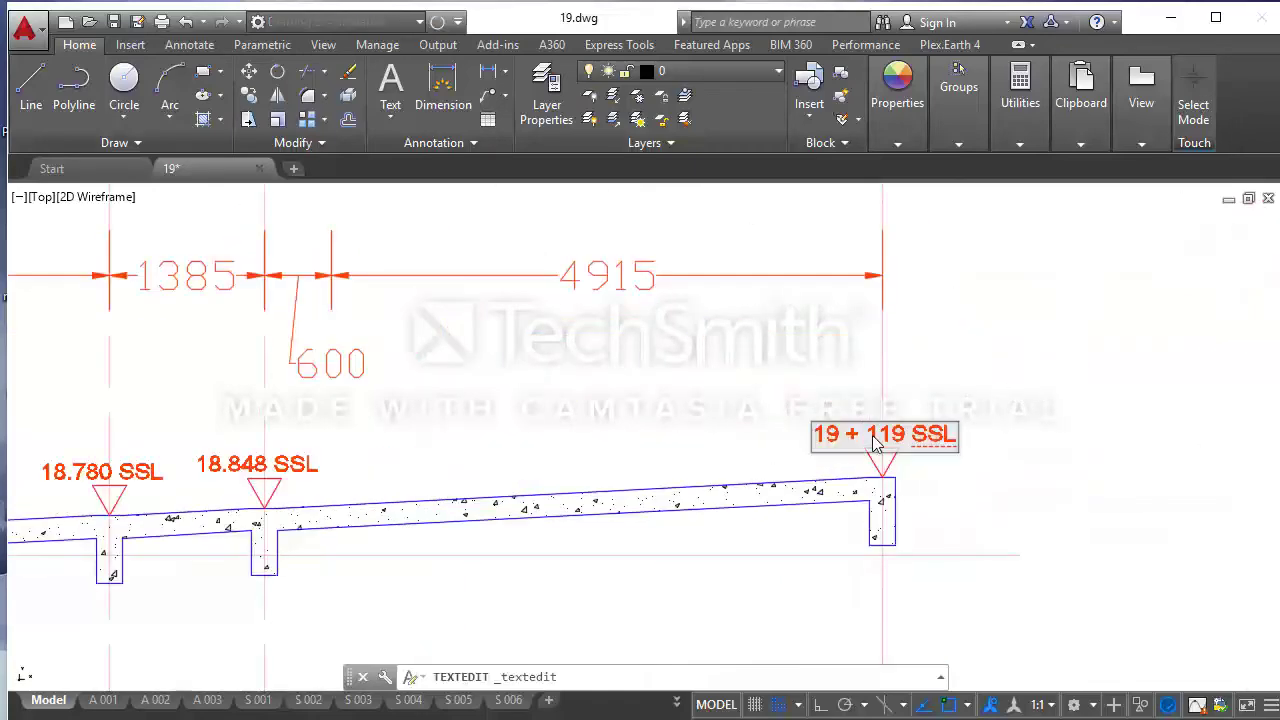
key("BackSpace")
key("BackSpace")
key("BackSpace")
type(".")
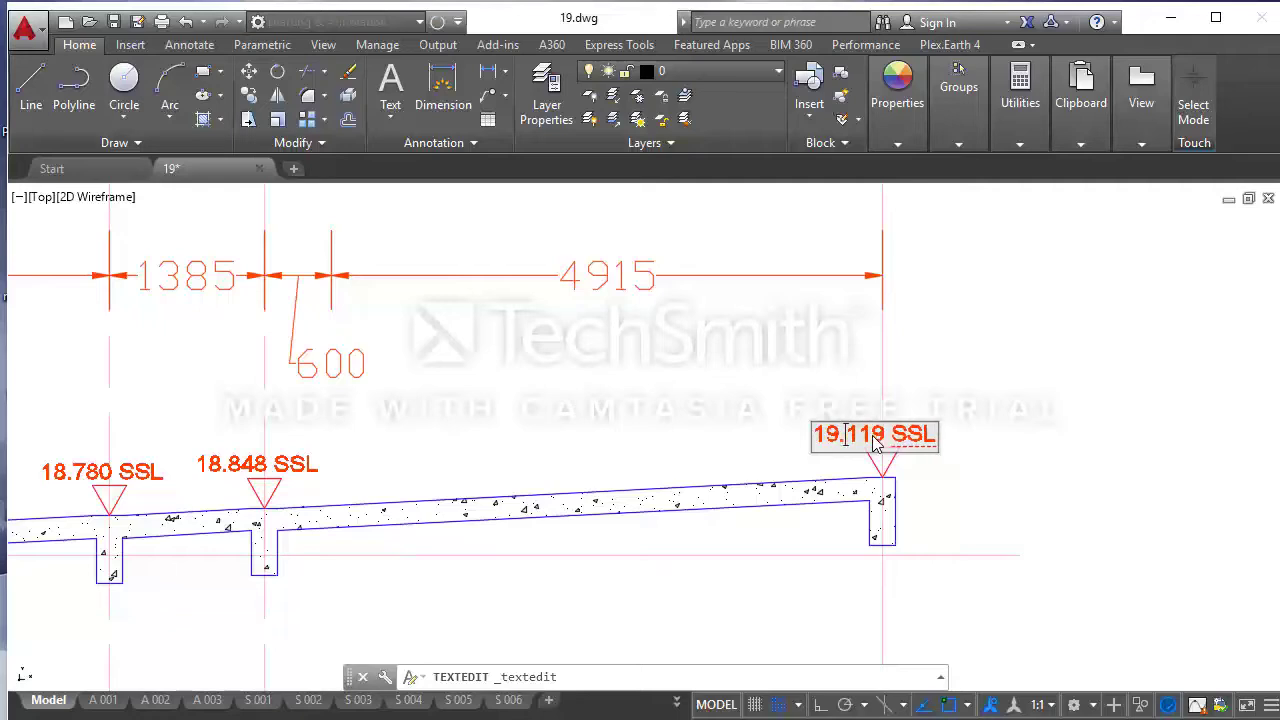
key("Return")
scroll(1014, 460, "down", 4)
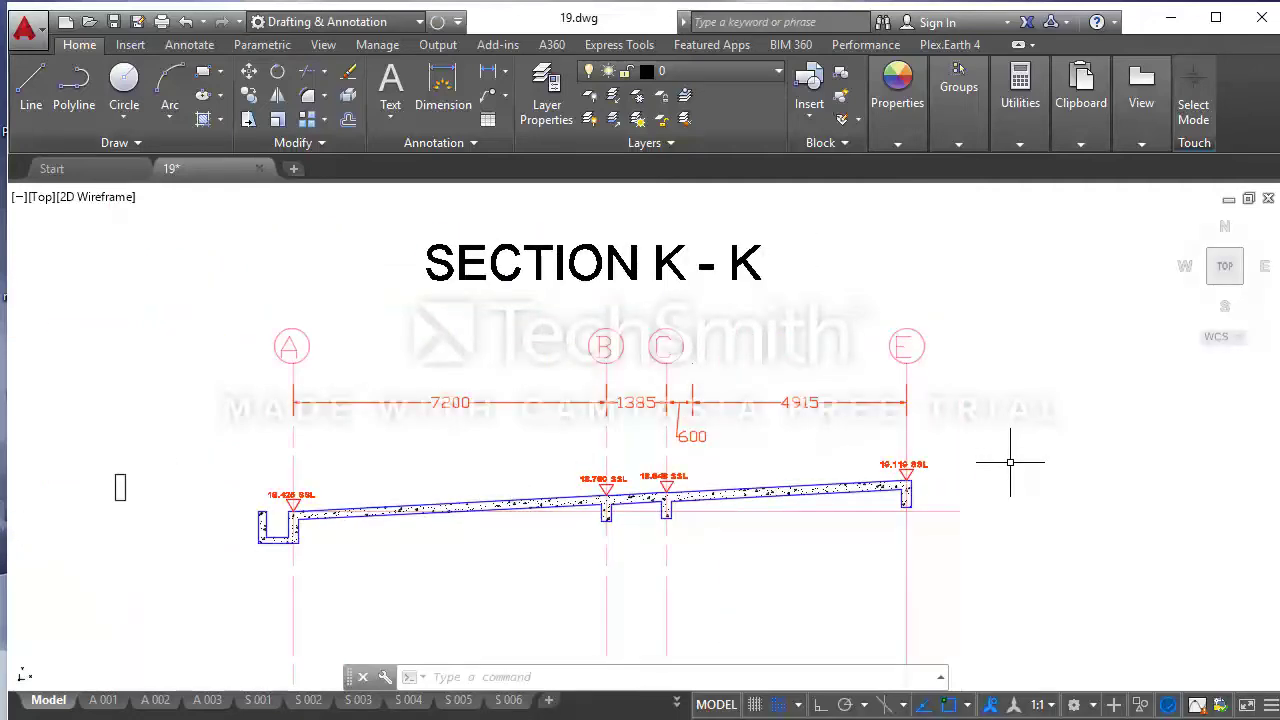
- Select the K section line and its tag arrows at grid E
scroll(1020, 476, "down", 2)
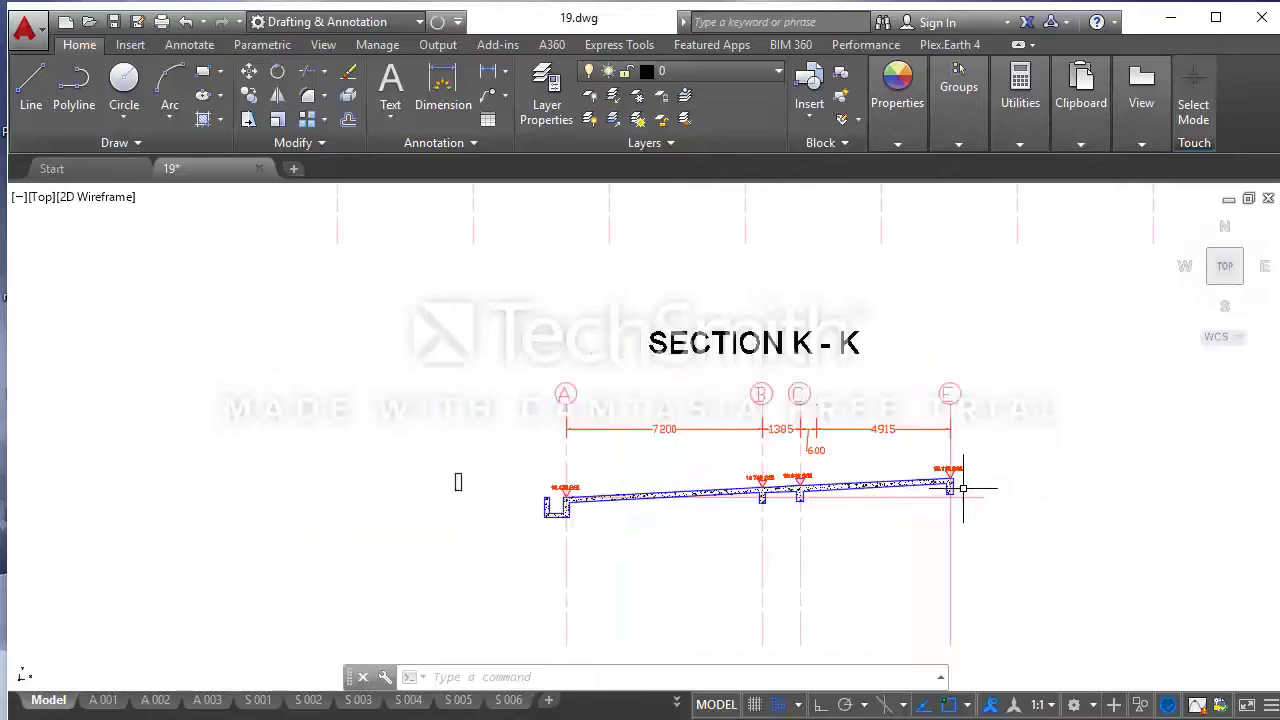
scroll(893, 480, "down", 3)
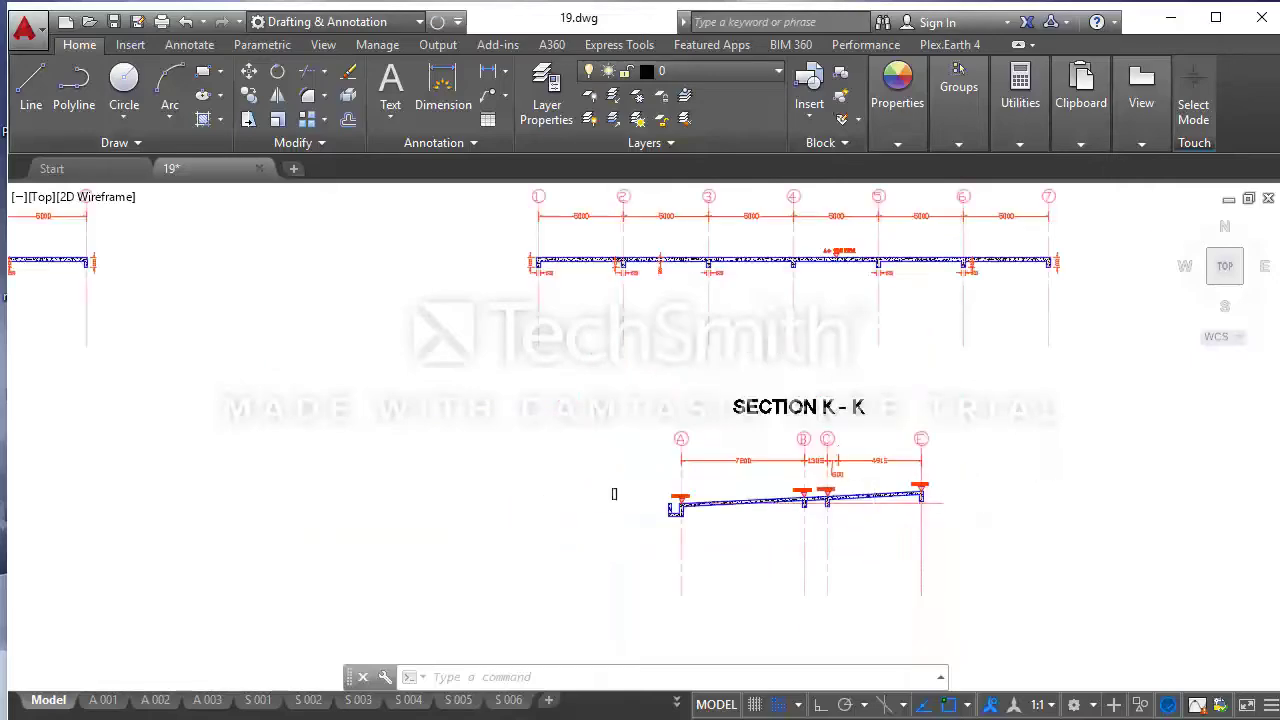
mouse_move(930, 226)
middle_mouse_down()
mouse_move(930, 360)
mouse_move(908, 488)
middle_mouse_up()
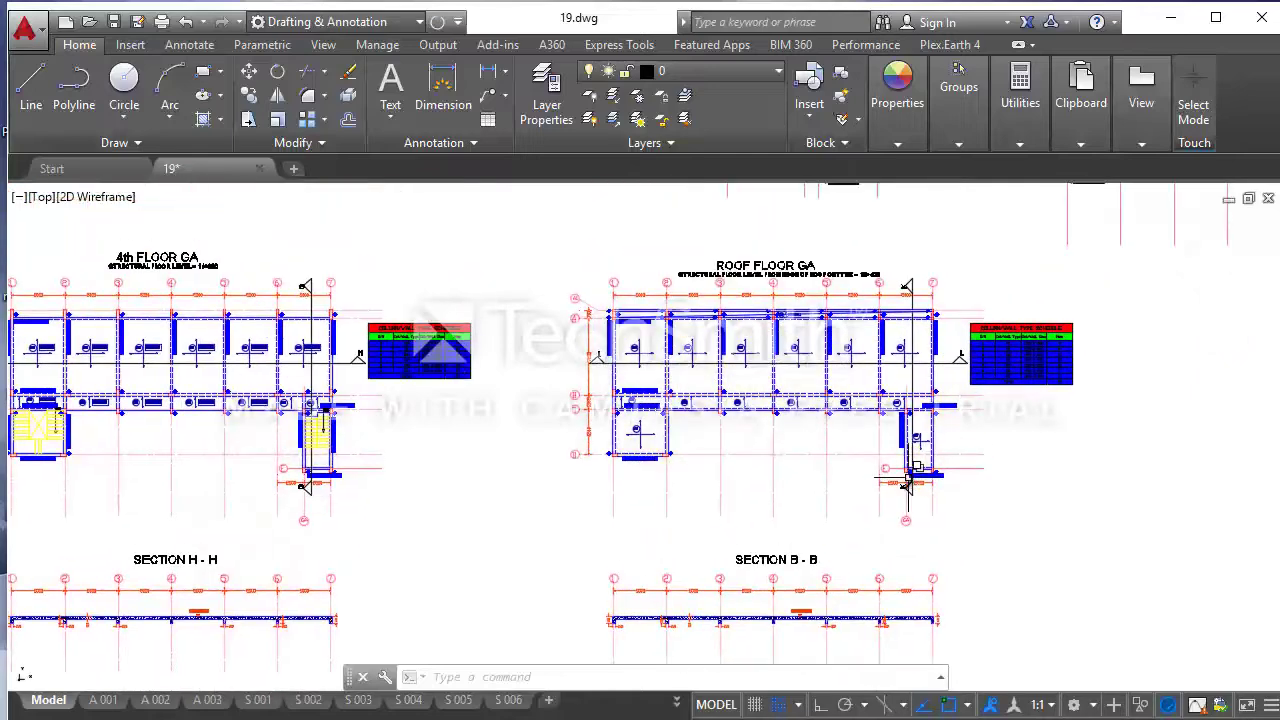
scroll(640, 455, "up", 3)
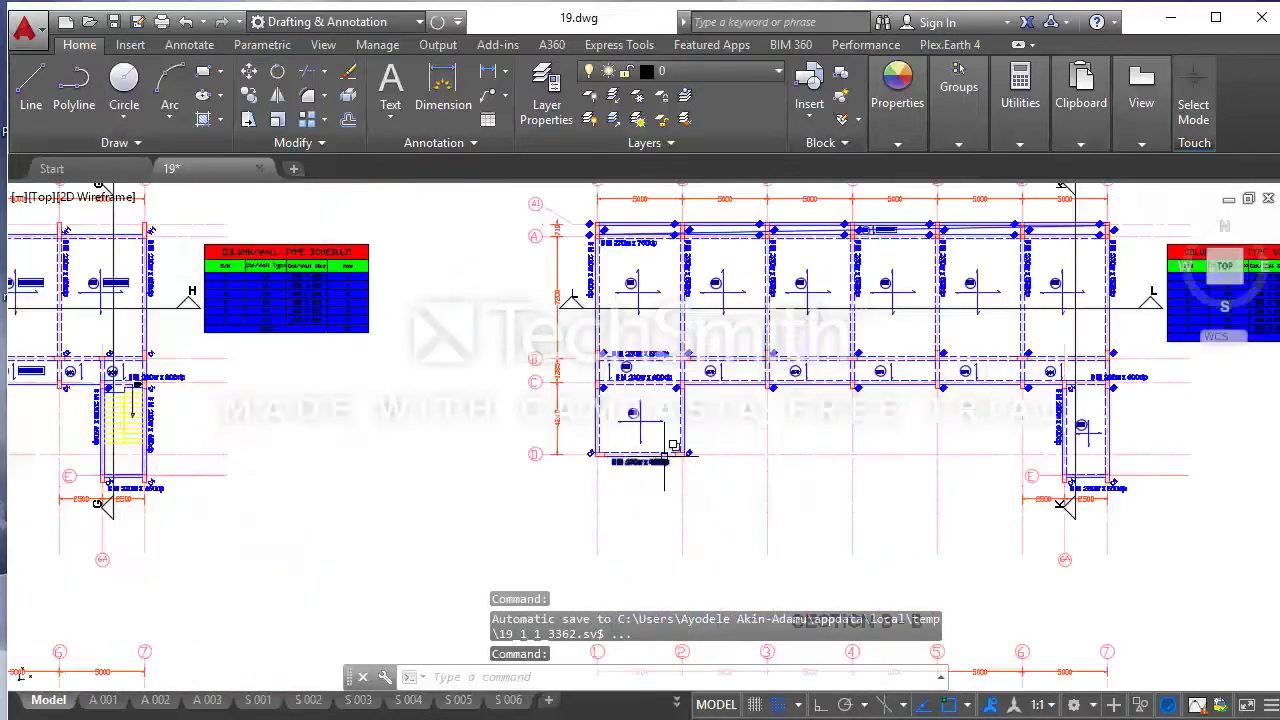
scroll(600, 460, "up", 3)
scroll(592, 460, "down", 3)
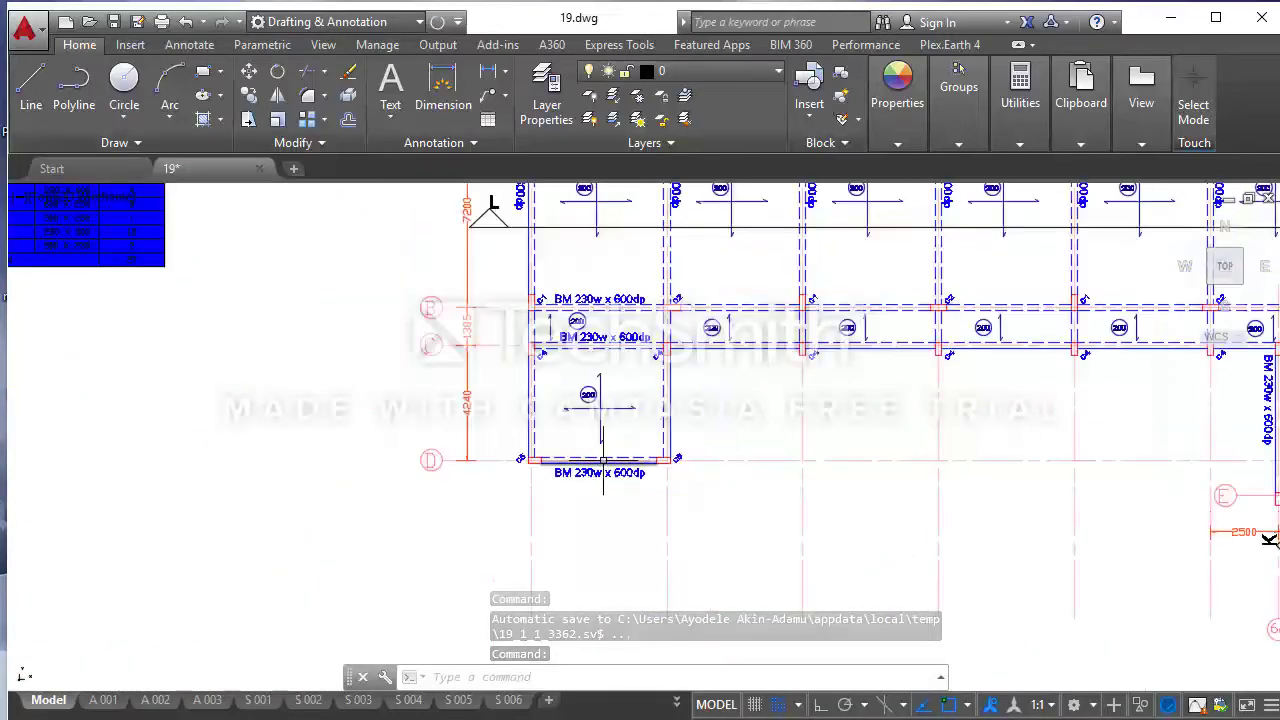
scroll(585, 465, "down", 2)
scroll(585, 465, "up", 5)
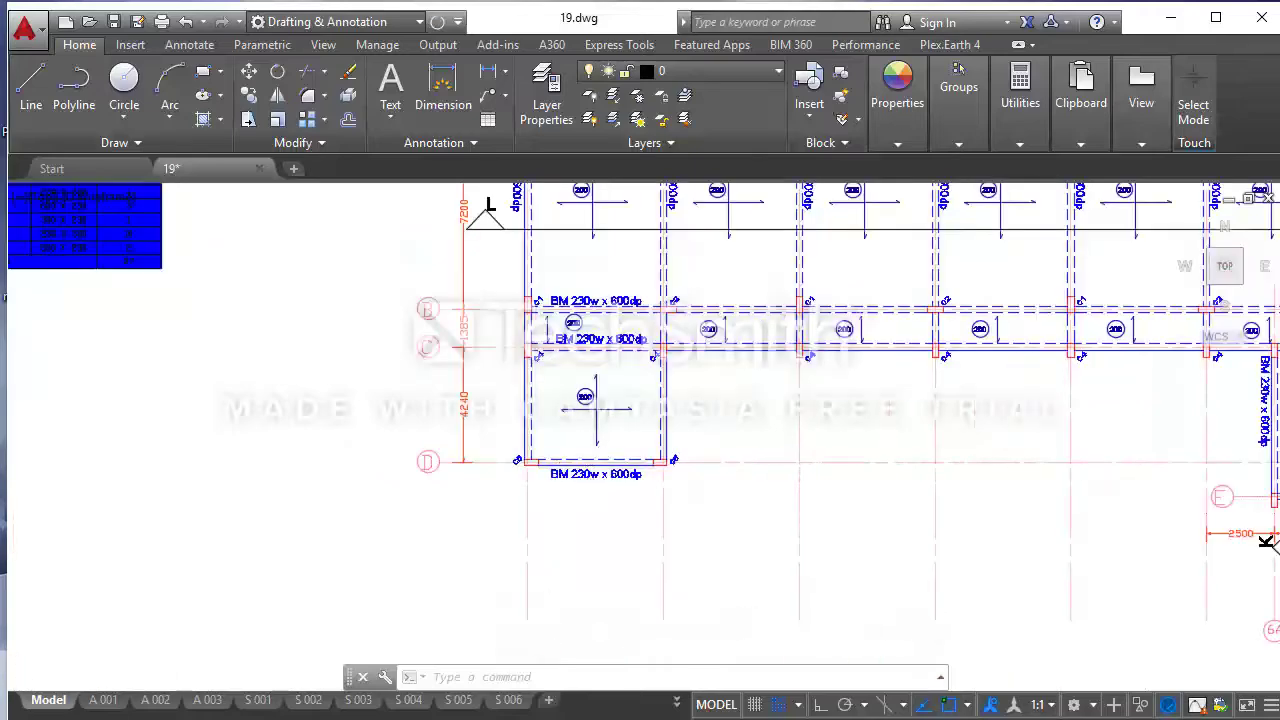
scroll(588, 464, "down", 2)
scroll(590, 463, "down", 5)
scroll(845, 480, "up", 6)
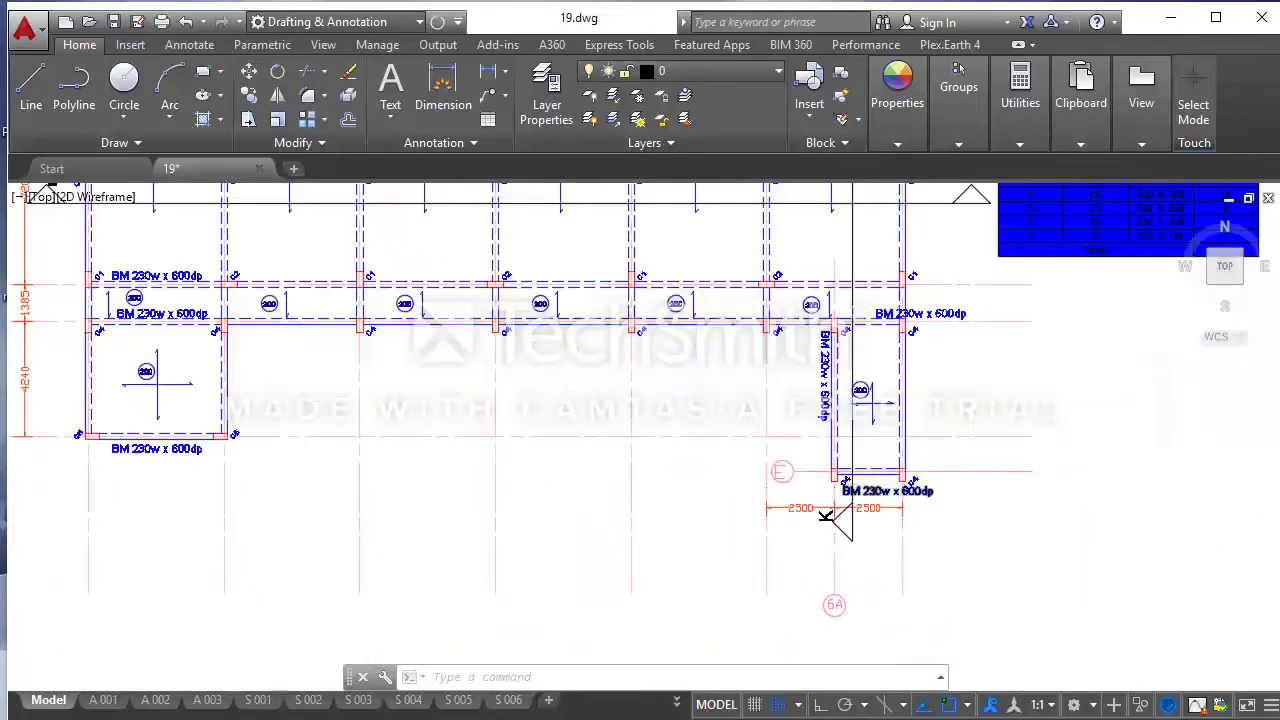
scroll(870, 482, "down", 4)
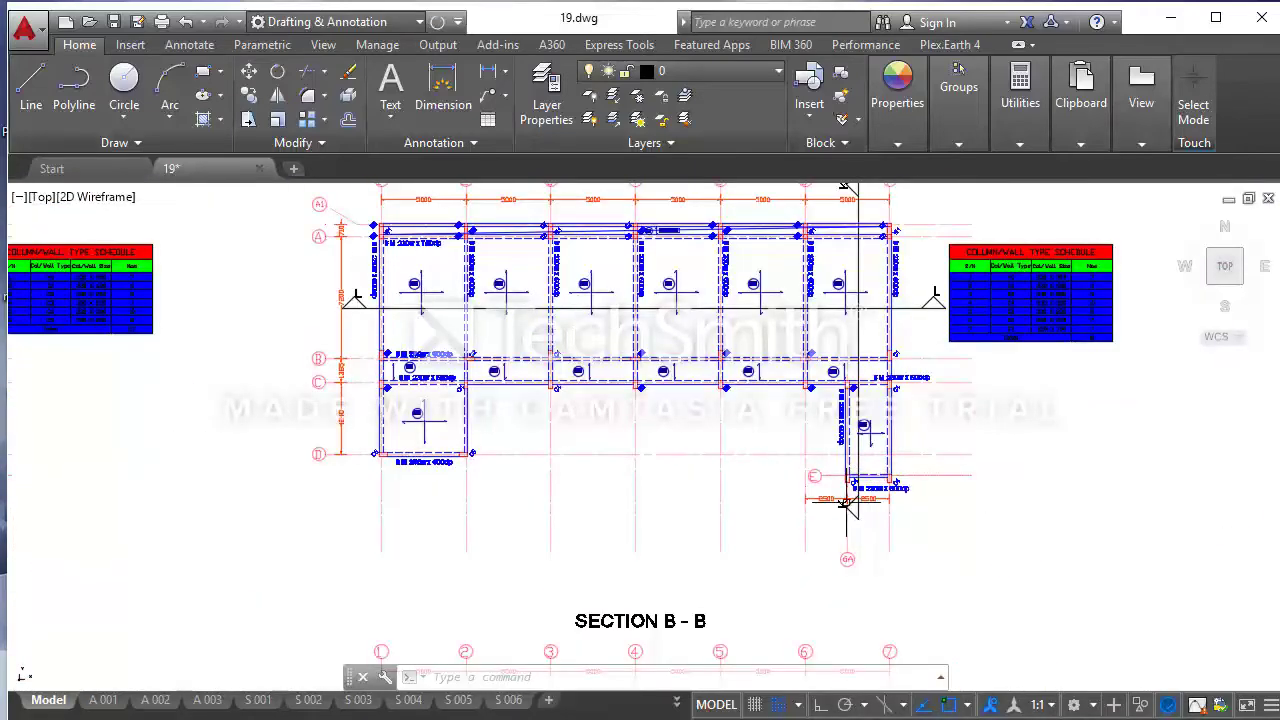
scroll(848, 500, "down", 2)
scroll(830, 500, "up", 4)
scroll(830, 500, "up", 2)
left_click(860, 527)
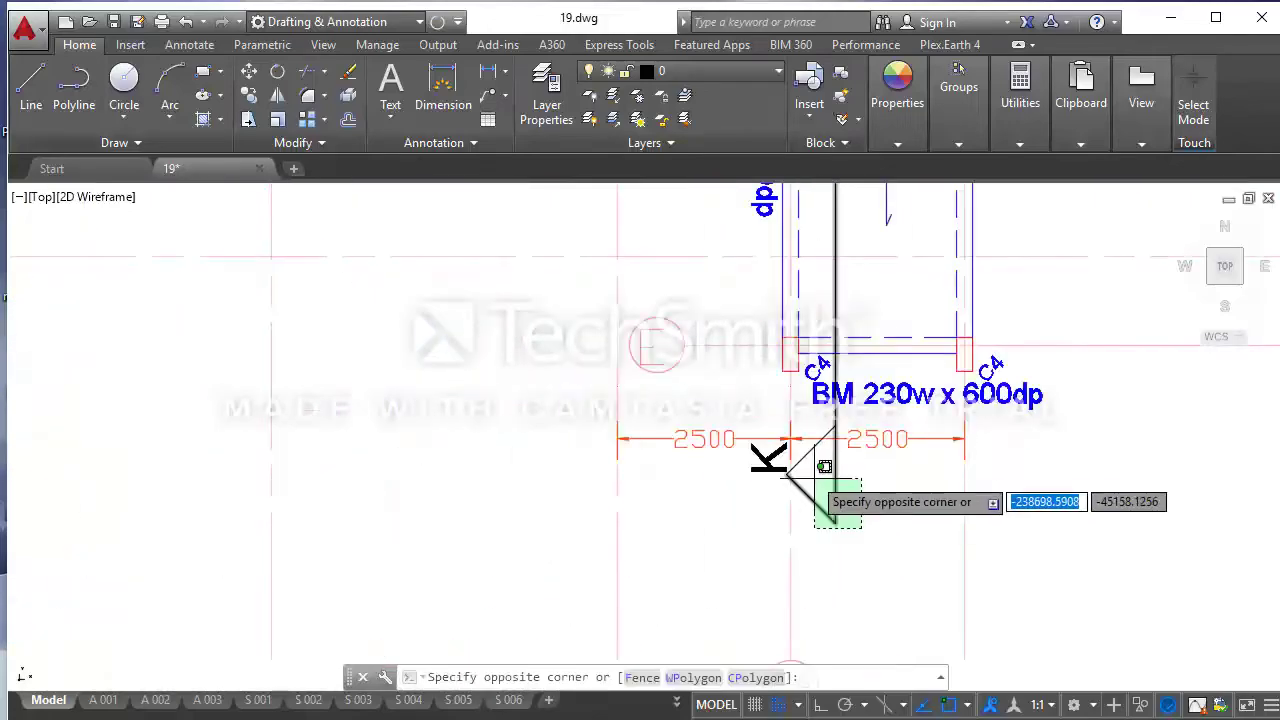
left_click(813, 441)
scroll(780, 450, "down", 5)
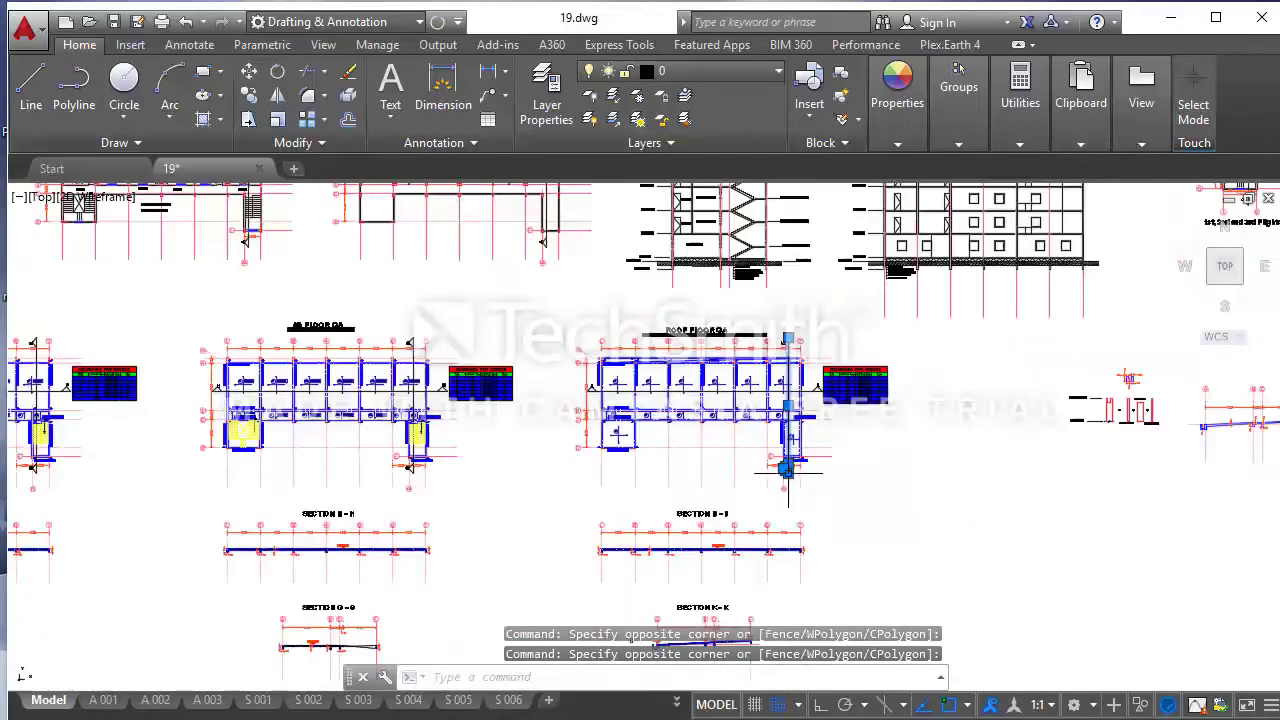
scroll(796, 360, "up", 2)
left_click(788, 447)
left_click(718, 412)
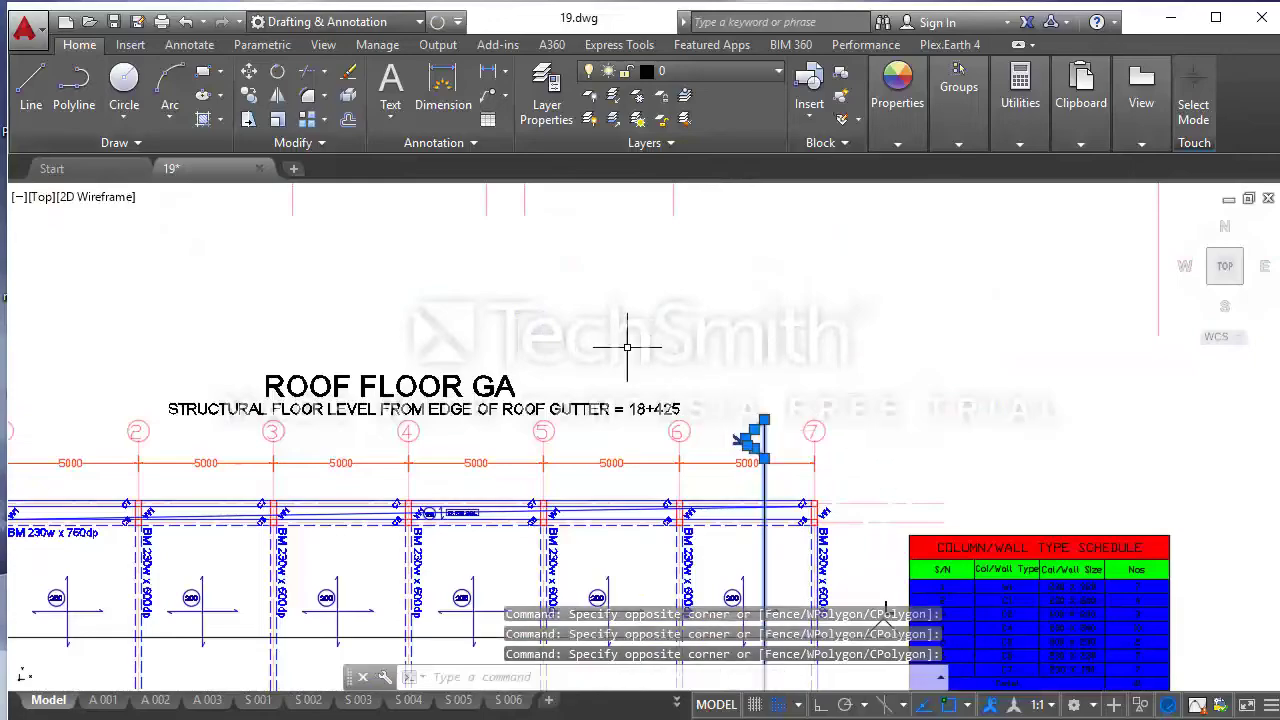
- Copy the section cut into the left bay, based on the column corner
left_click(272, 119)
scroll(690, 230, "down", 3)
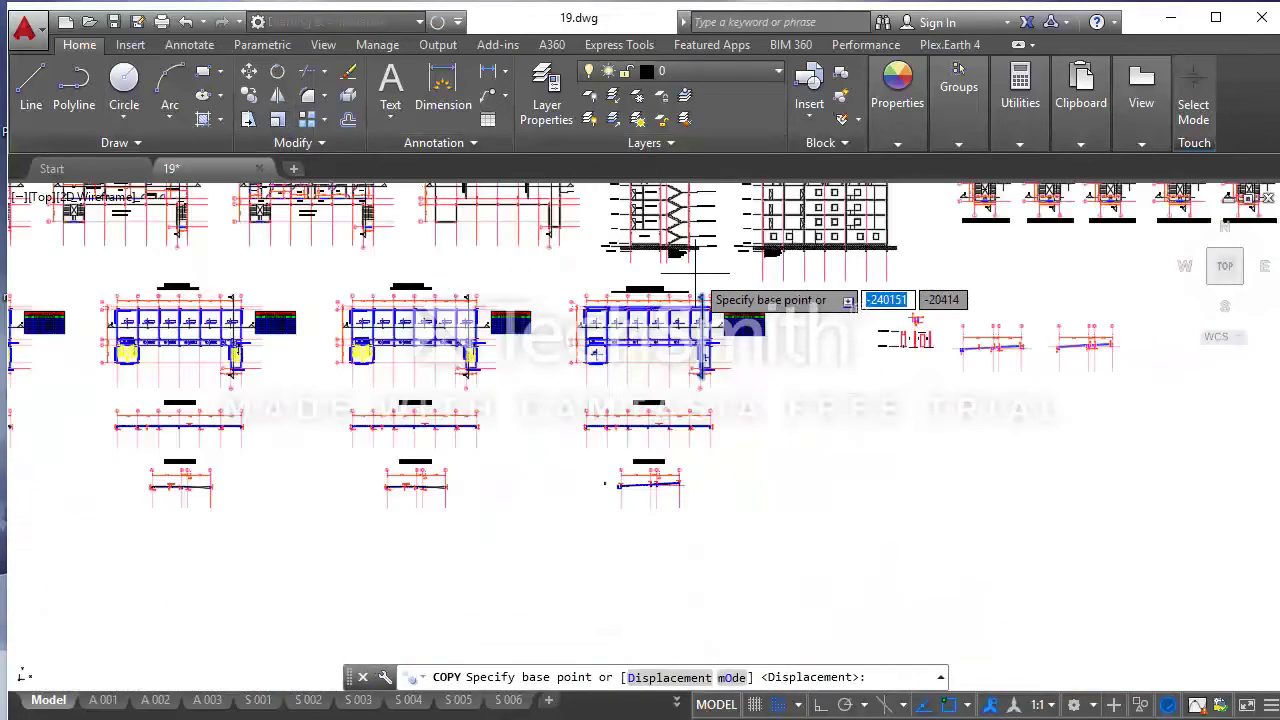
scroll(700, 357, "up", 2)
scroll(700, 357, "up", 2)
left_click(651, 334)
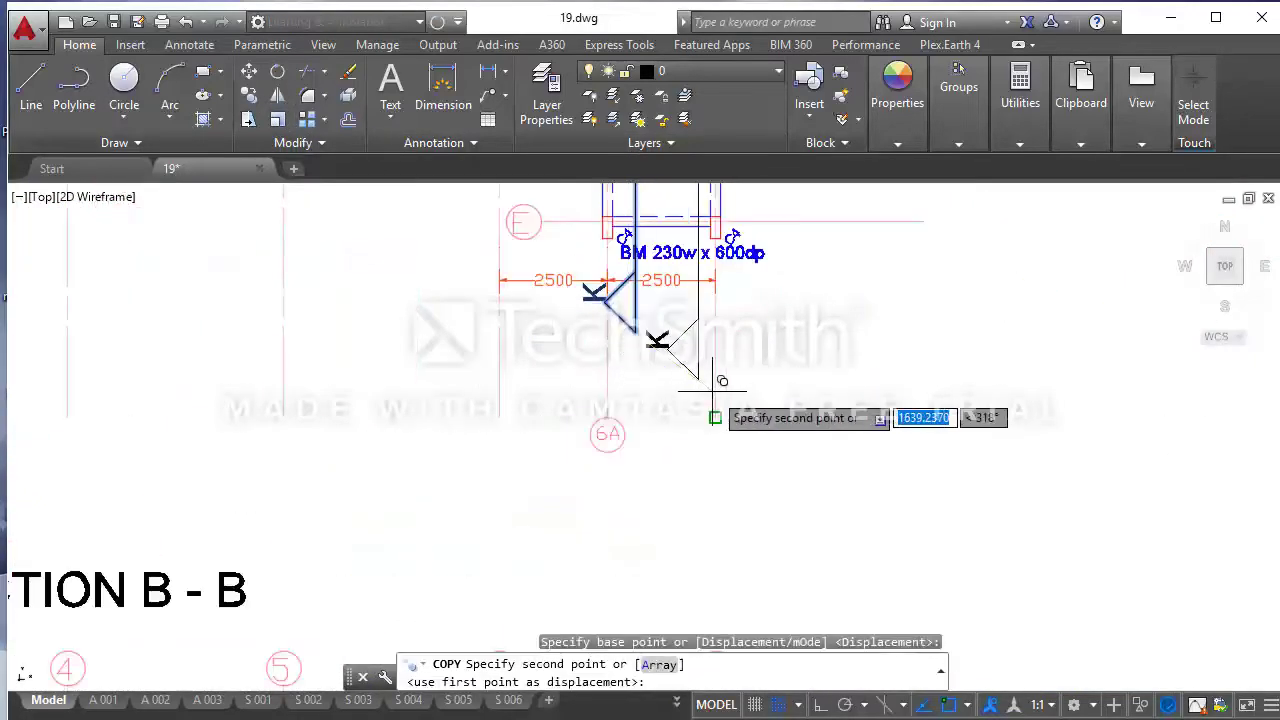
scroll(603, 398, "down", 4)
scroll(603, 395, "up", 3)
scroll(600, 380, "up", 3)
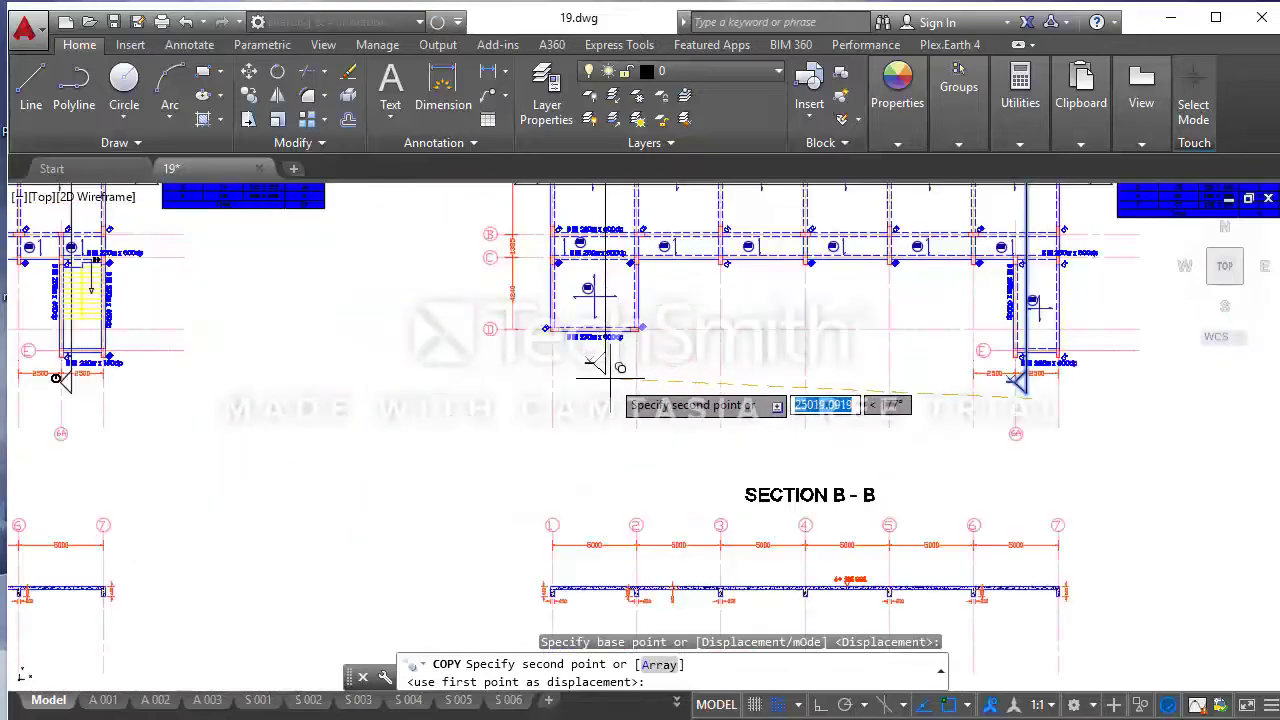
scroll(597, 365, "down", 3)
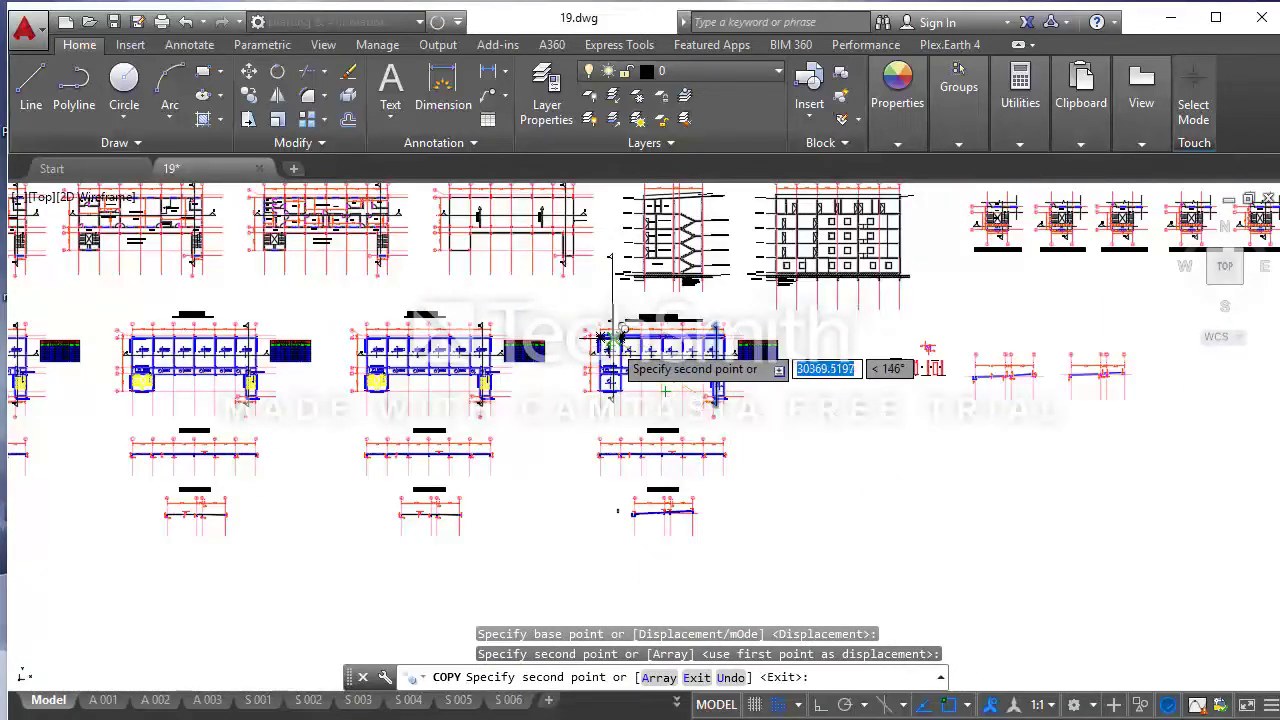
scroll(614, 400, "up", 4)
key("Escape")
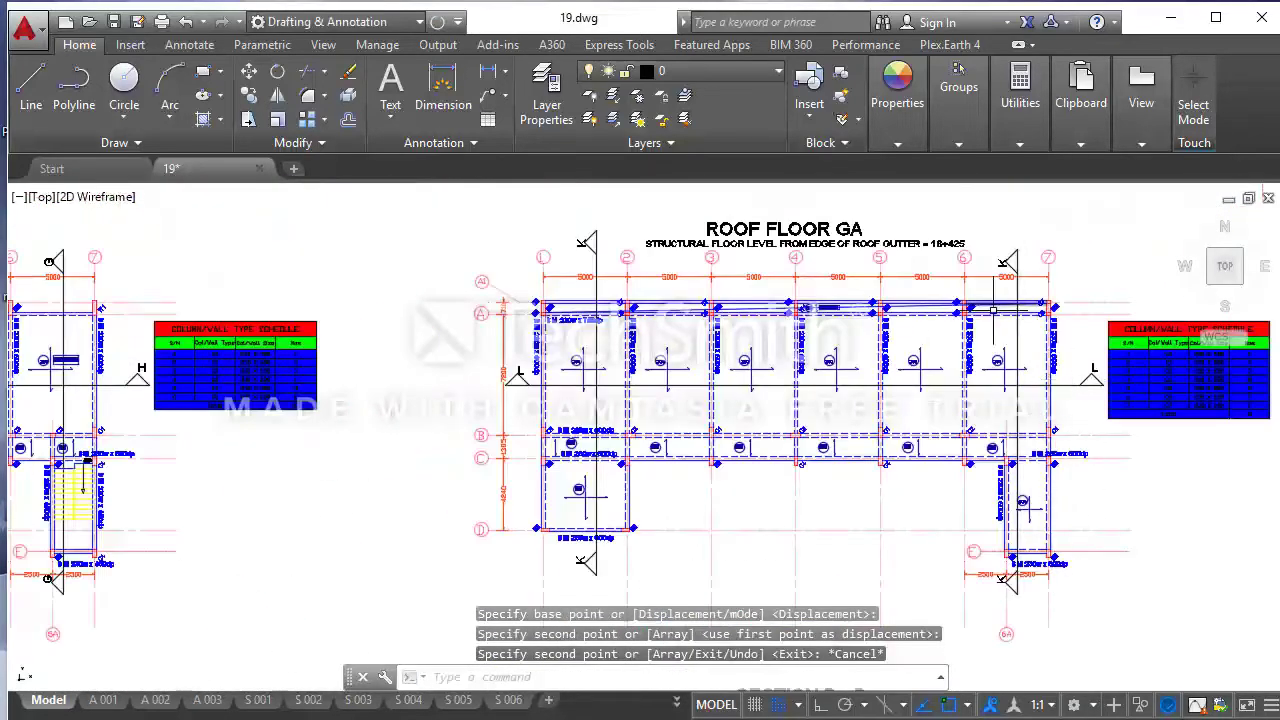
- Change the lower and upper tag letters of the copied section cut to M
double_click(588, 561)
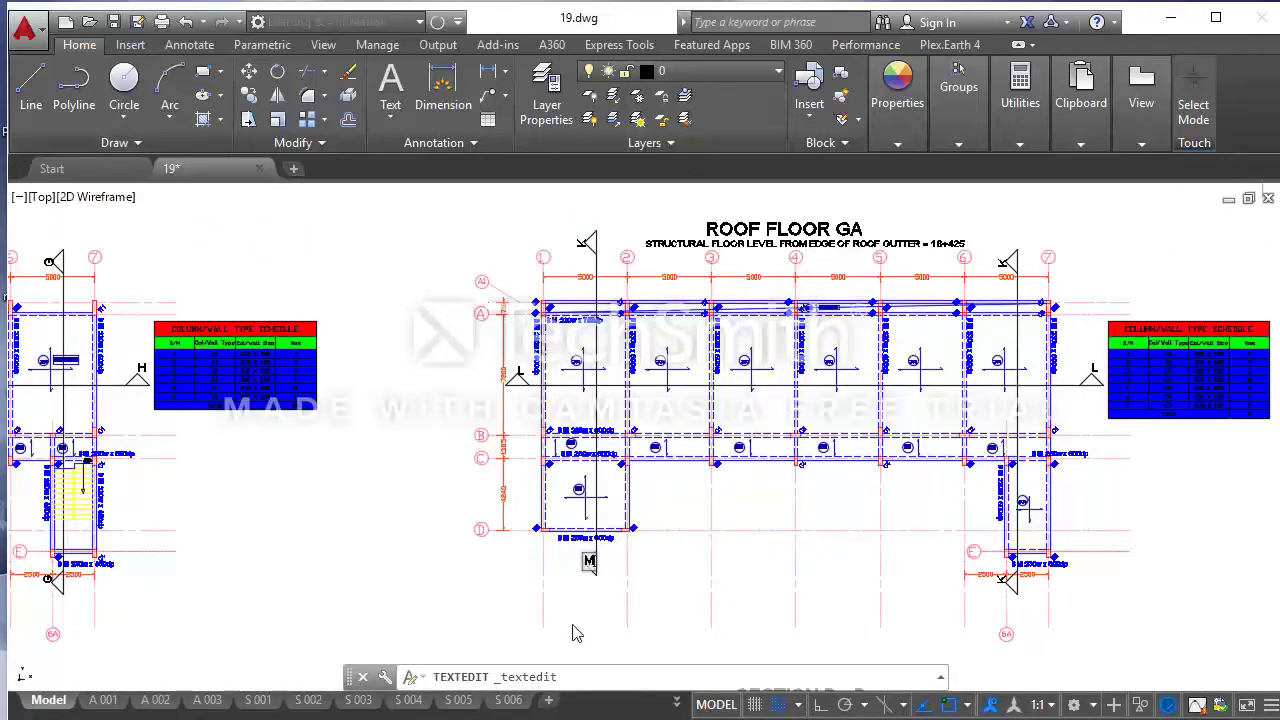
left_click(588, 243)
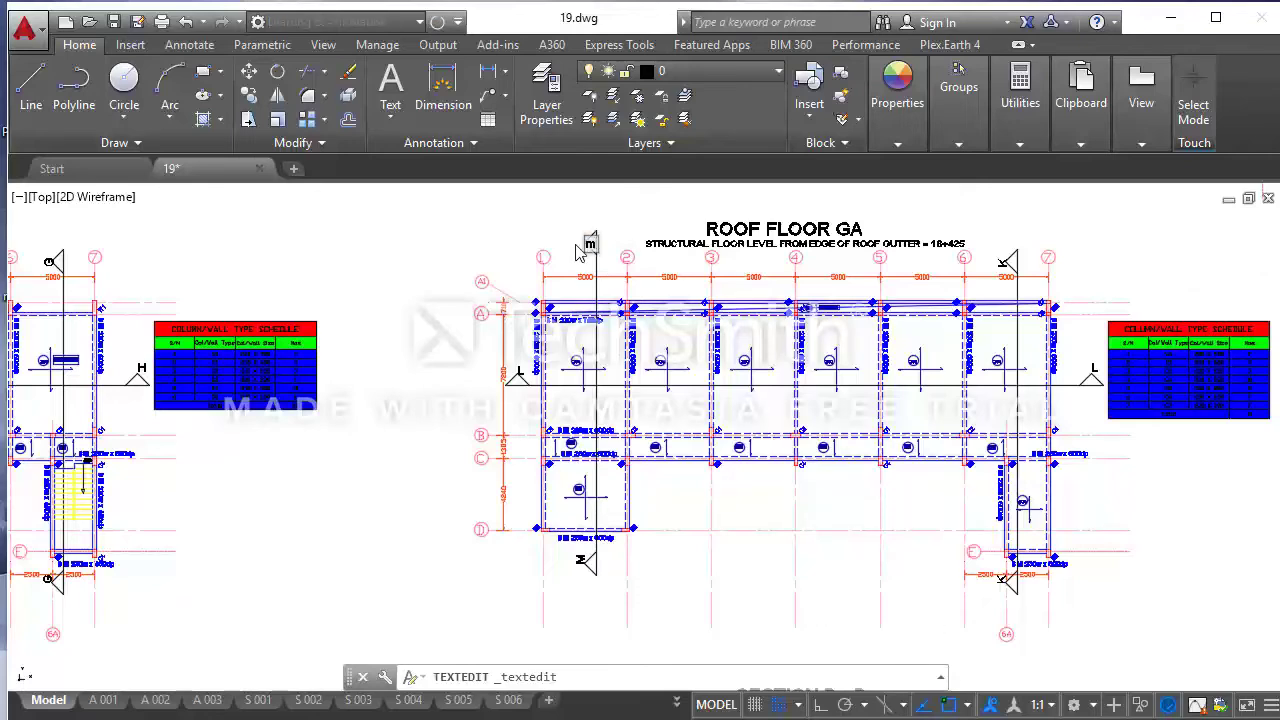
key("Return")
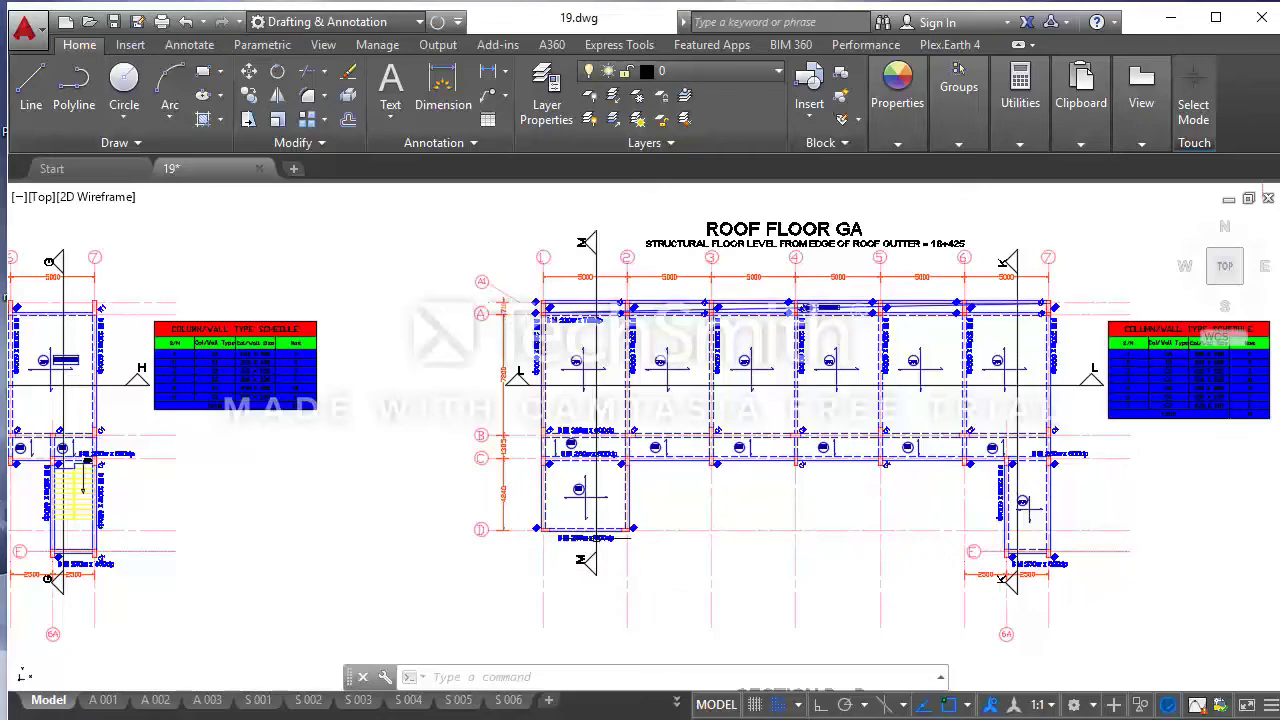
scroll(620, 600, "down", 5)
scroll(623, 634, "up", 3)
scroll(623, 594, "up", 3)
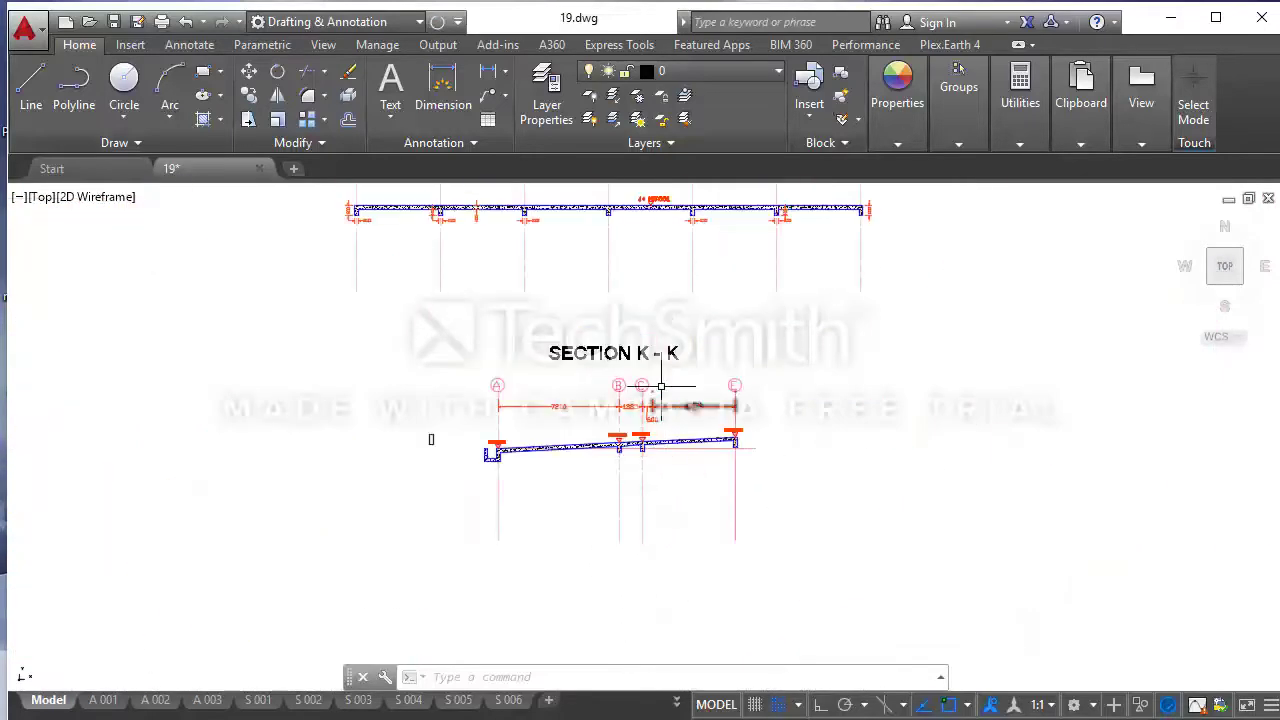
- Copy the whole Section K-K drawing straight below the original, with ortho on
scroll(643, 380, "up", 2)
scroll(612, 356, "down", 2)
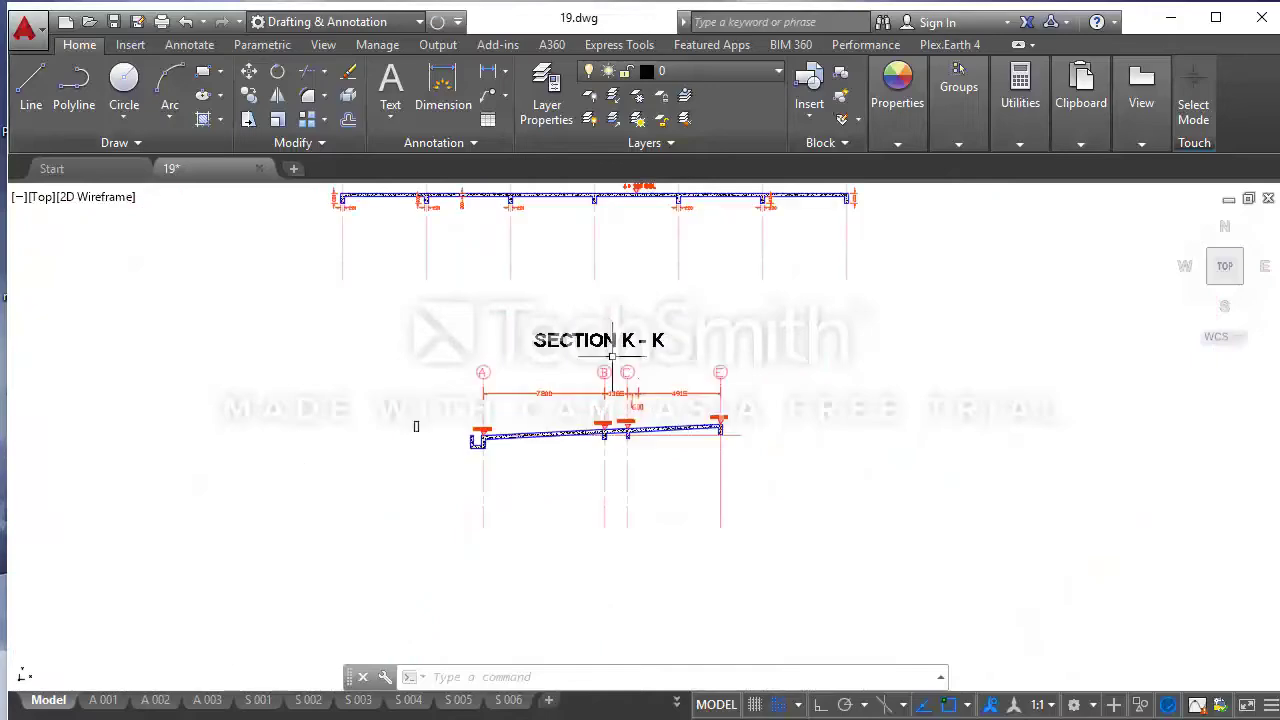
left_click(770, 497)
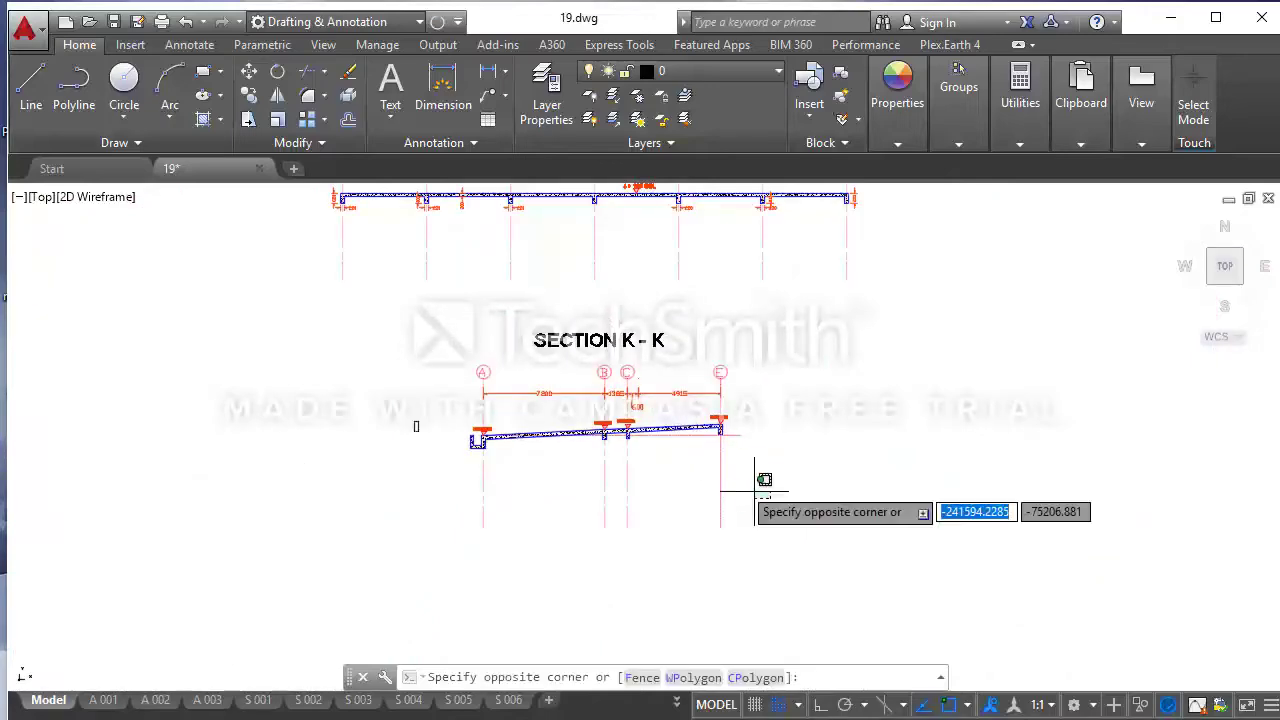
left_click(452, 308)
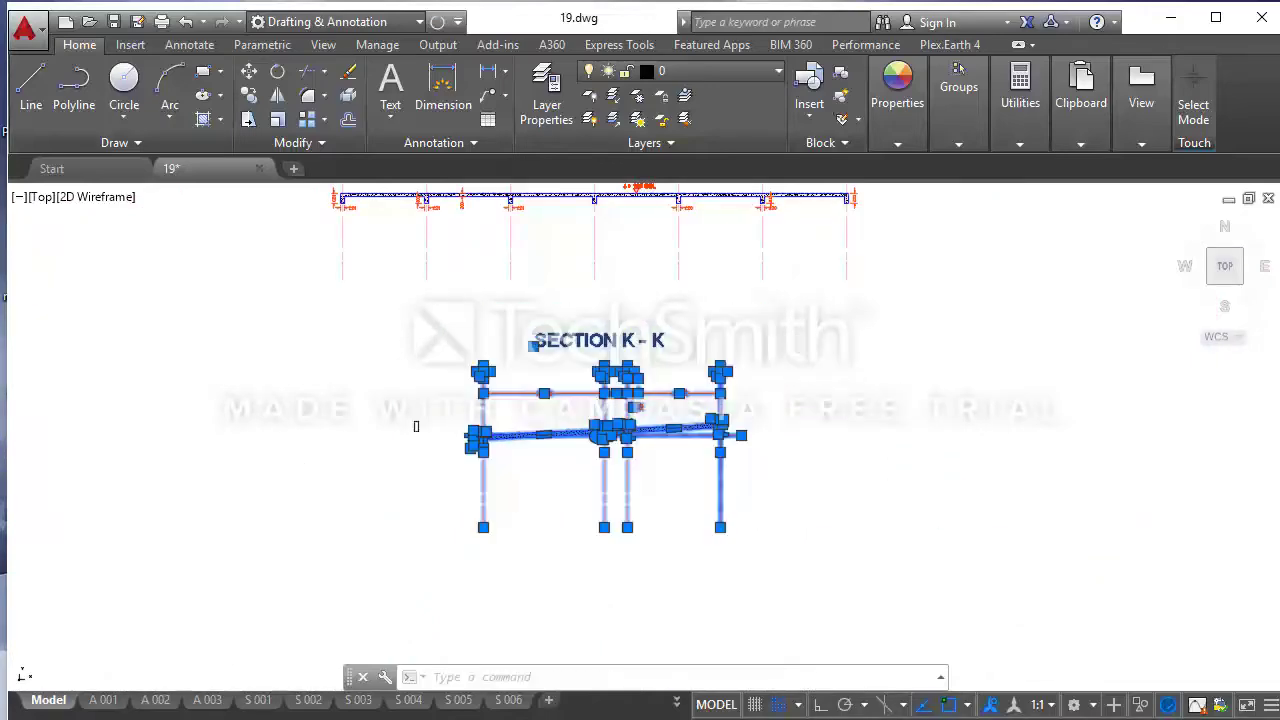
left_click(248, 100)
scroll(714, 431, "down", 3)
left_click(777, 407)
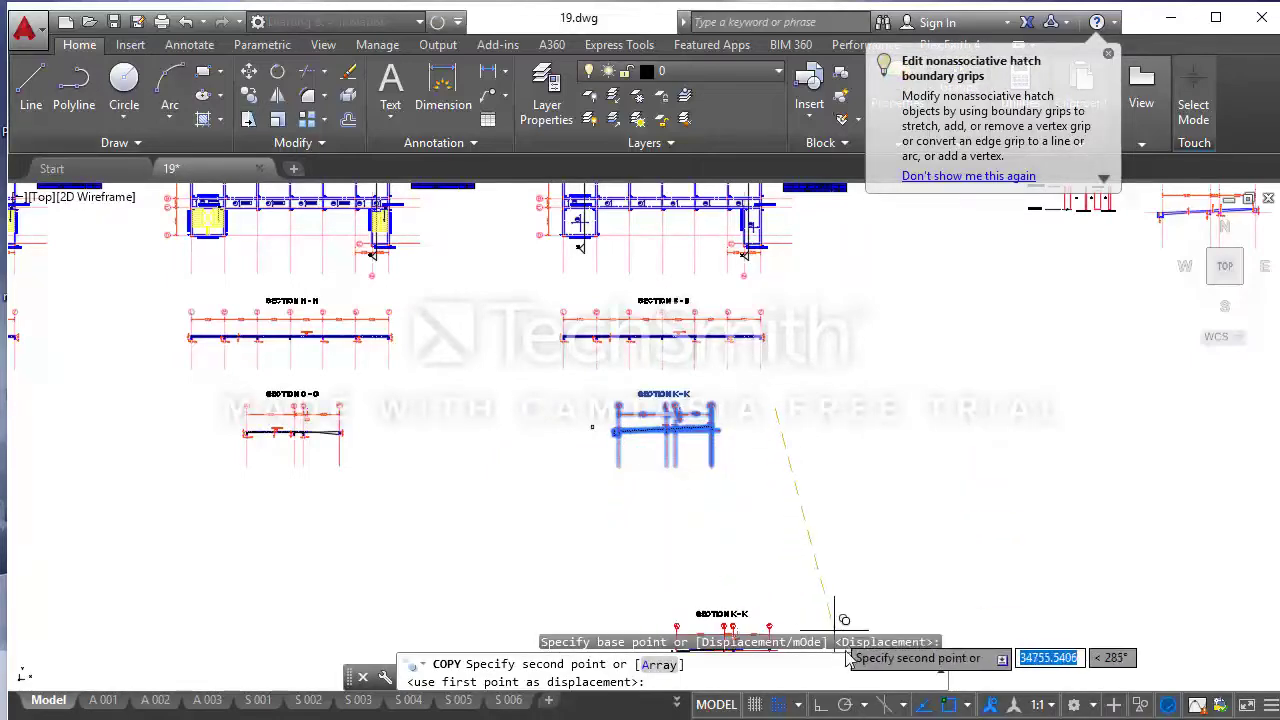
key("F8")
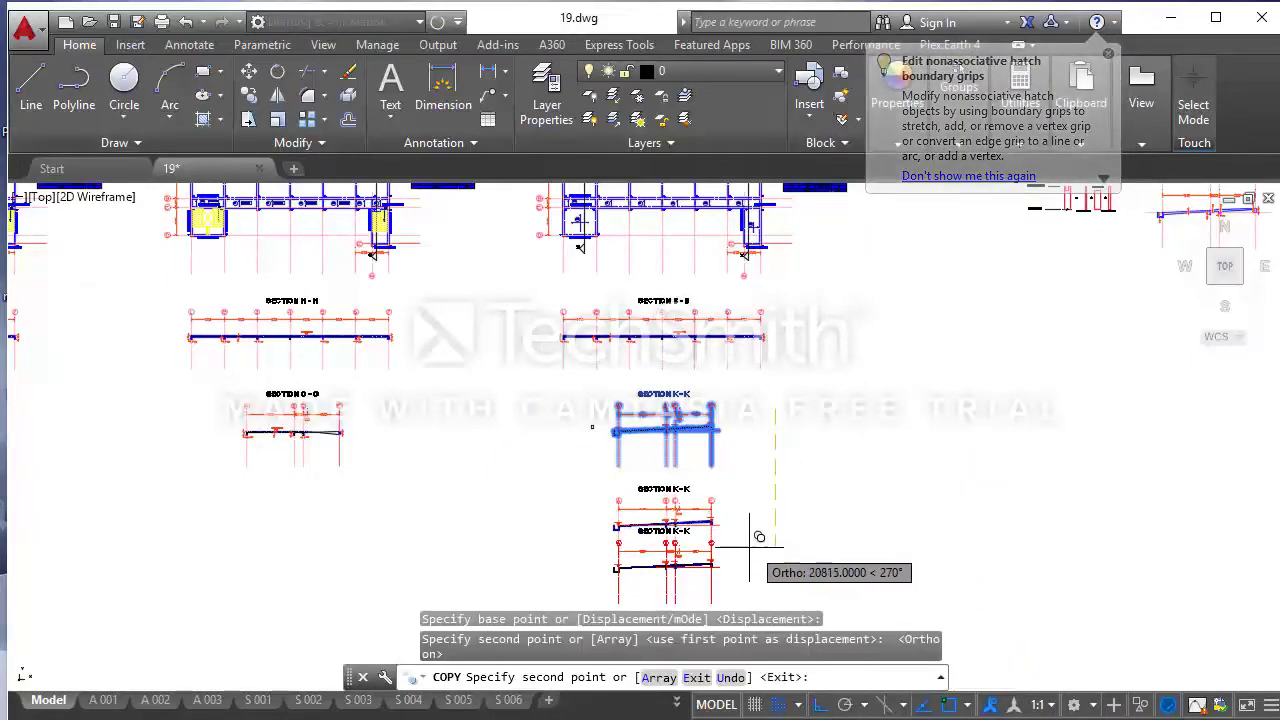
scroll(678, 524, "up", 3)
key("Escape")
- Change the copied title from SECTION M - K to SECTION M - M
double_click(679, 432)
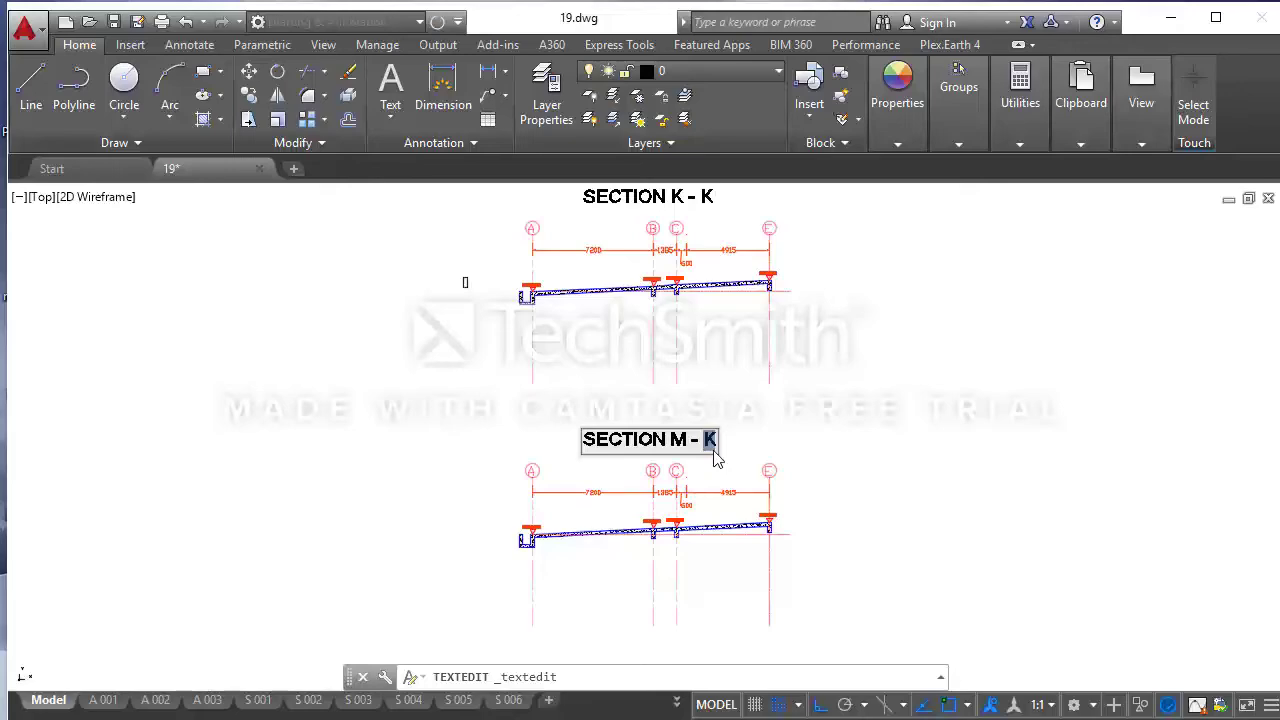
type("M")
left_click(810, 497)
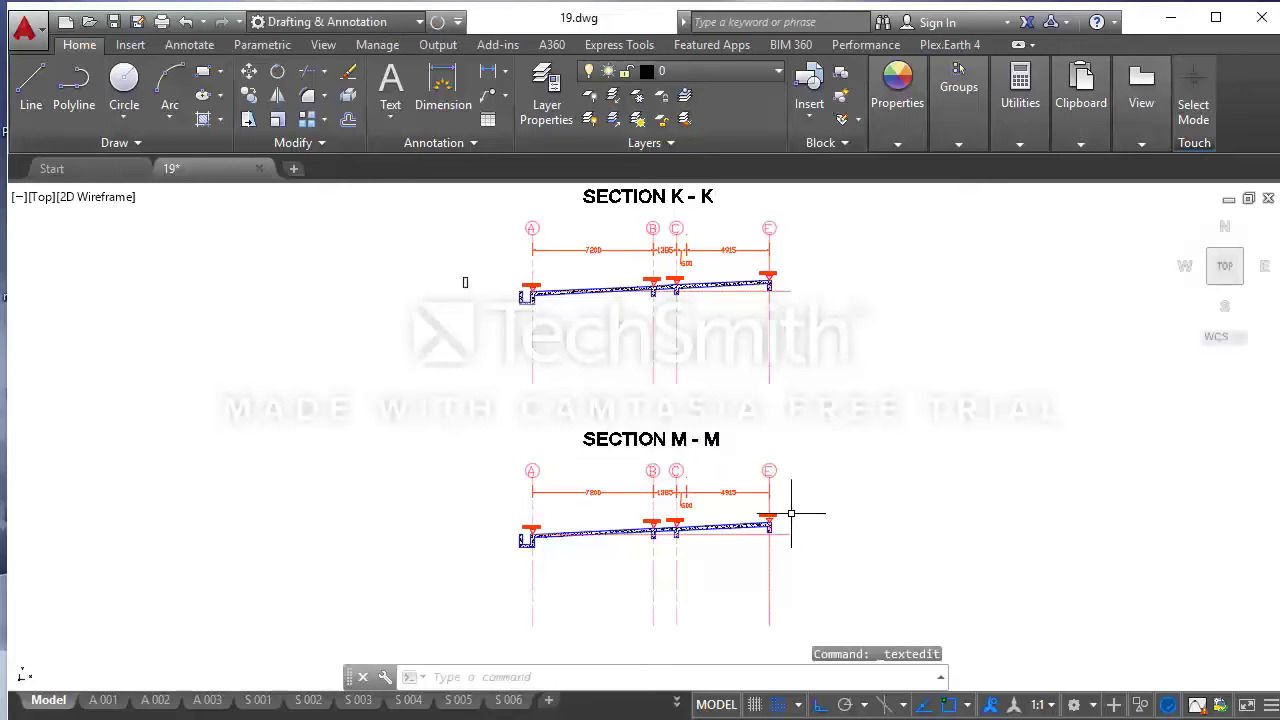
scroll(795, 514, "down", 2)
scroll(722, 515, "up", 2)
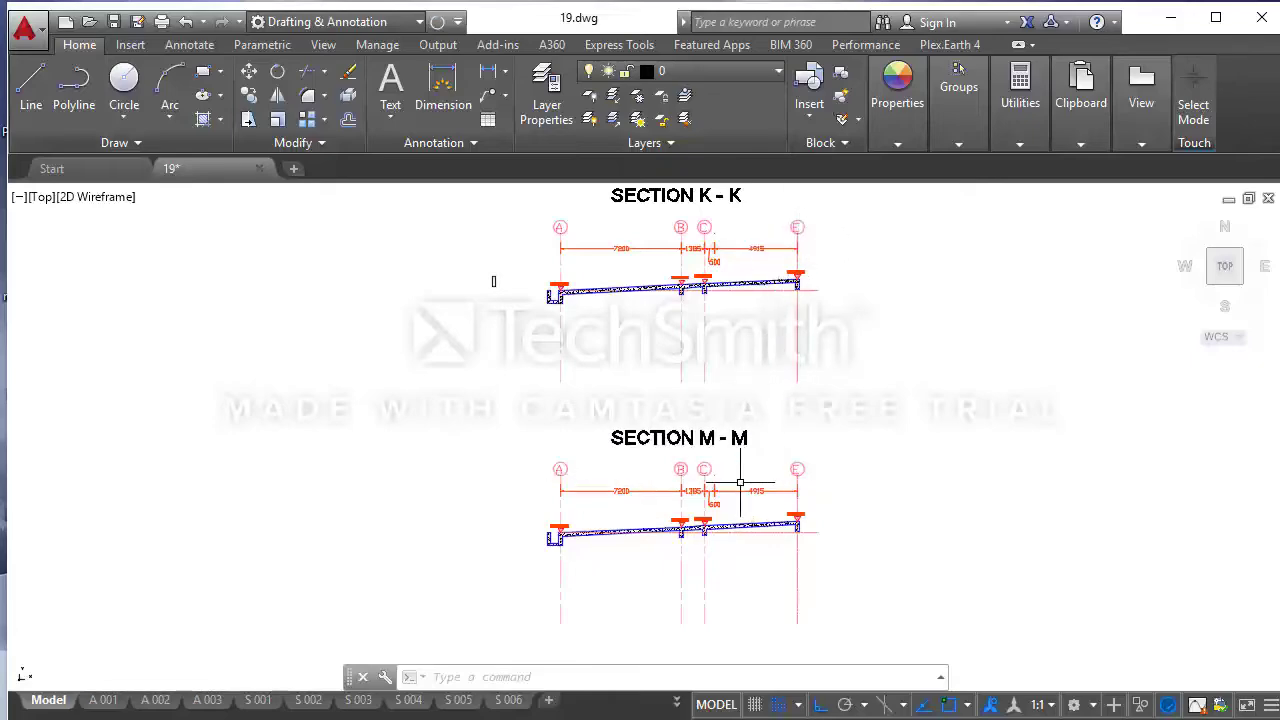
- Bring the Section M-M grid into view and select the grid C bubble
scroll(740, 483, "down", 5)
middle_click_drag(700, 480, 617, 251)
scroll(617, 251, "up", 4)
mouse_move(505, 254)
middle_mouse_down()
mouse_move(725, 304)
mouse_move(708, 230)
middle_mouse_up()
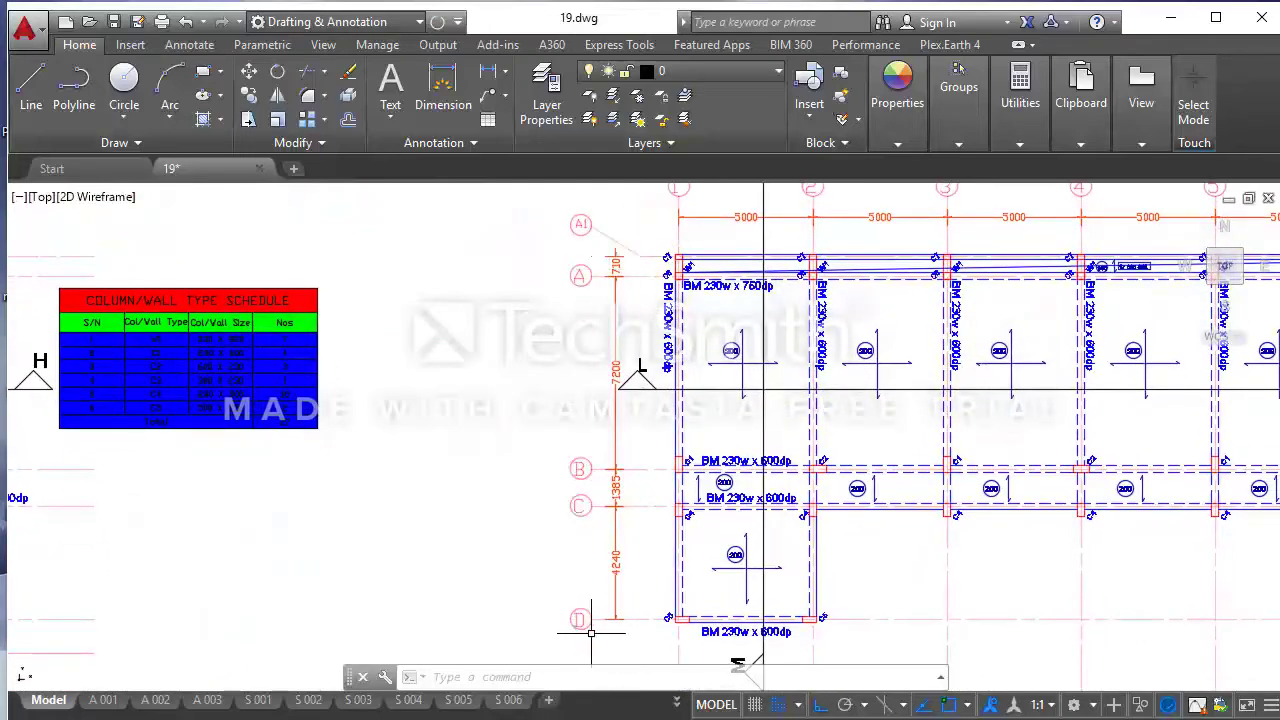
scroll(591, 632, "down", 4)
scroll(580, 484, "up", 4)
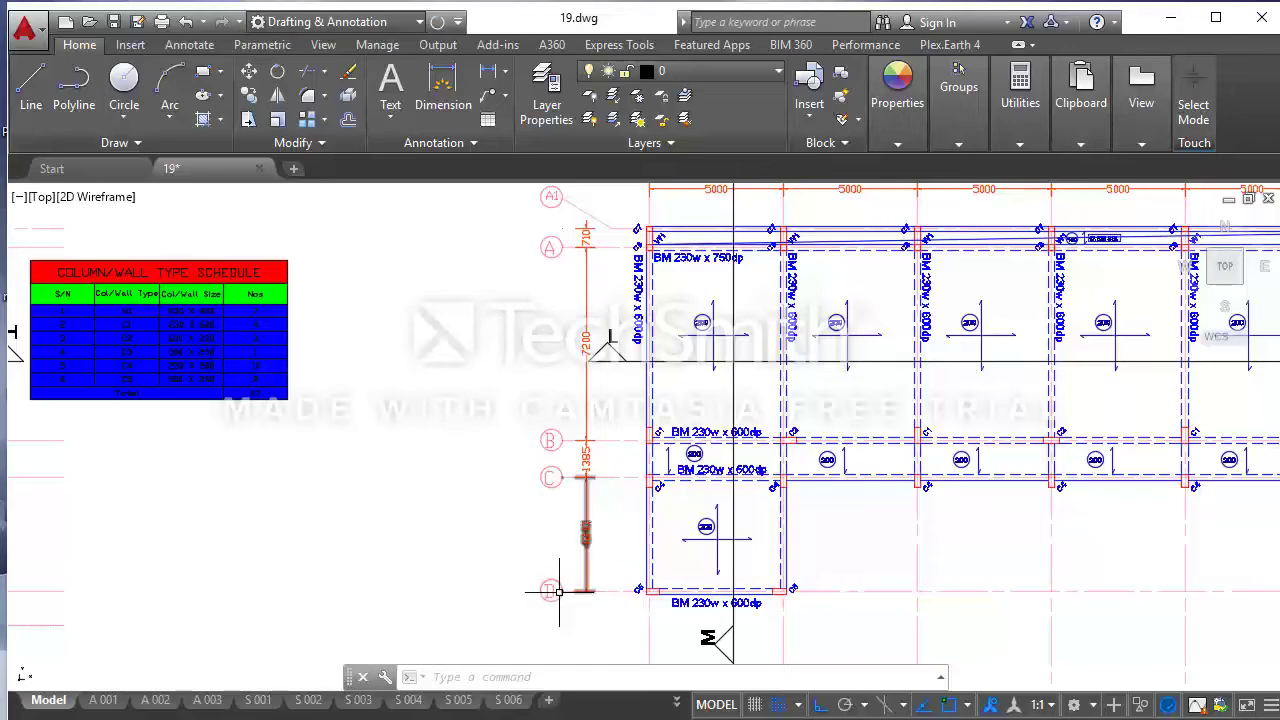
scroll(559, 595, "down", 3)
scroll(590, 550, "down", 1)
scroll(631, 494, "down", 1)
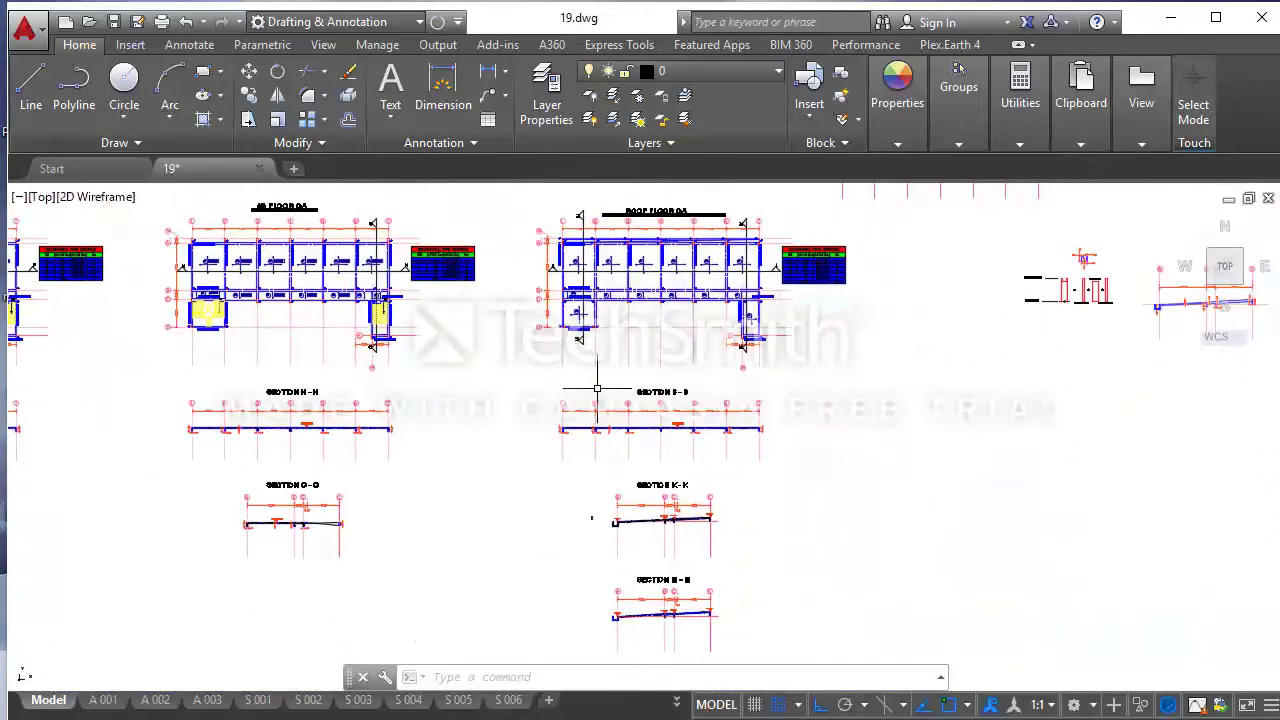
scroll(631, 494, "up", 2)
scroll(660, 540, "up", 5)
scroll(663, 491, "up", 3)
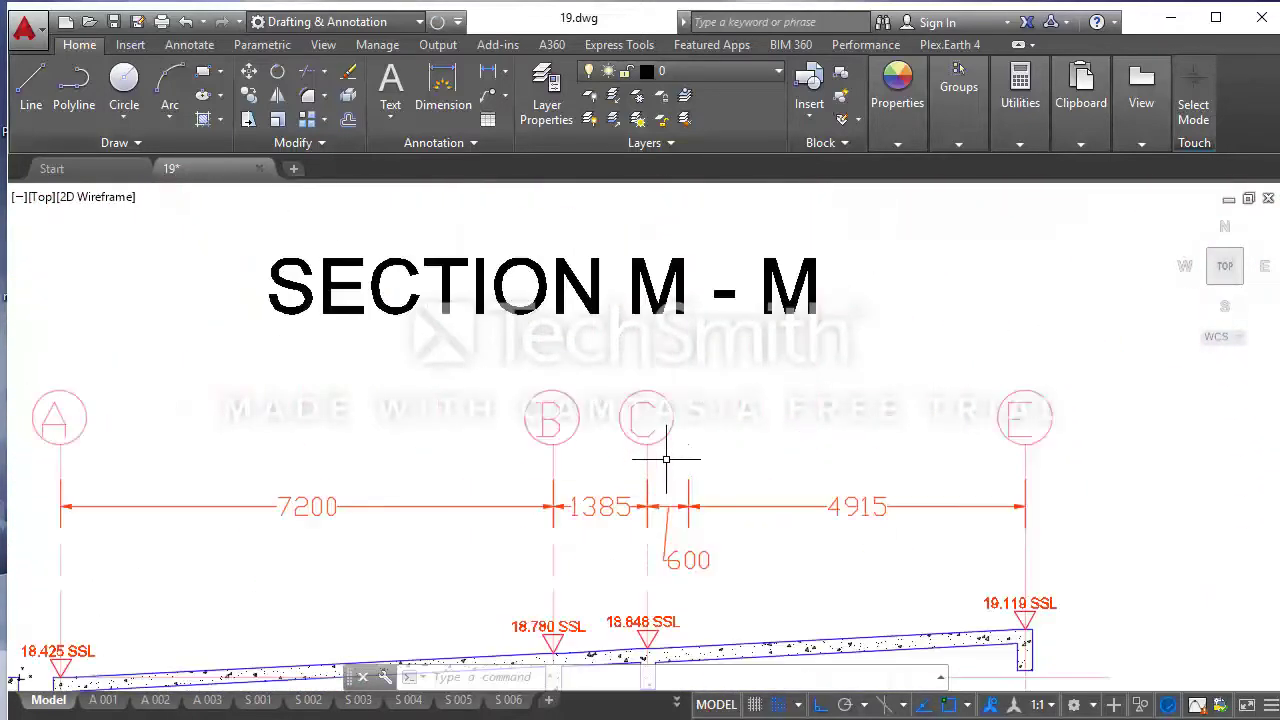
left_click(666, 461)
left_click(639, 398)
scroll(643, 414, "down", 1)
scroll(660, 414, "down", 1)
key("Escape")
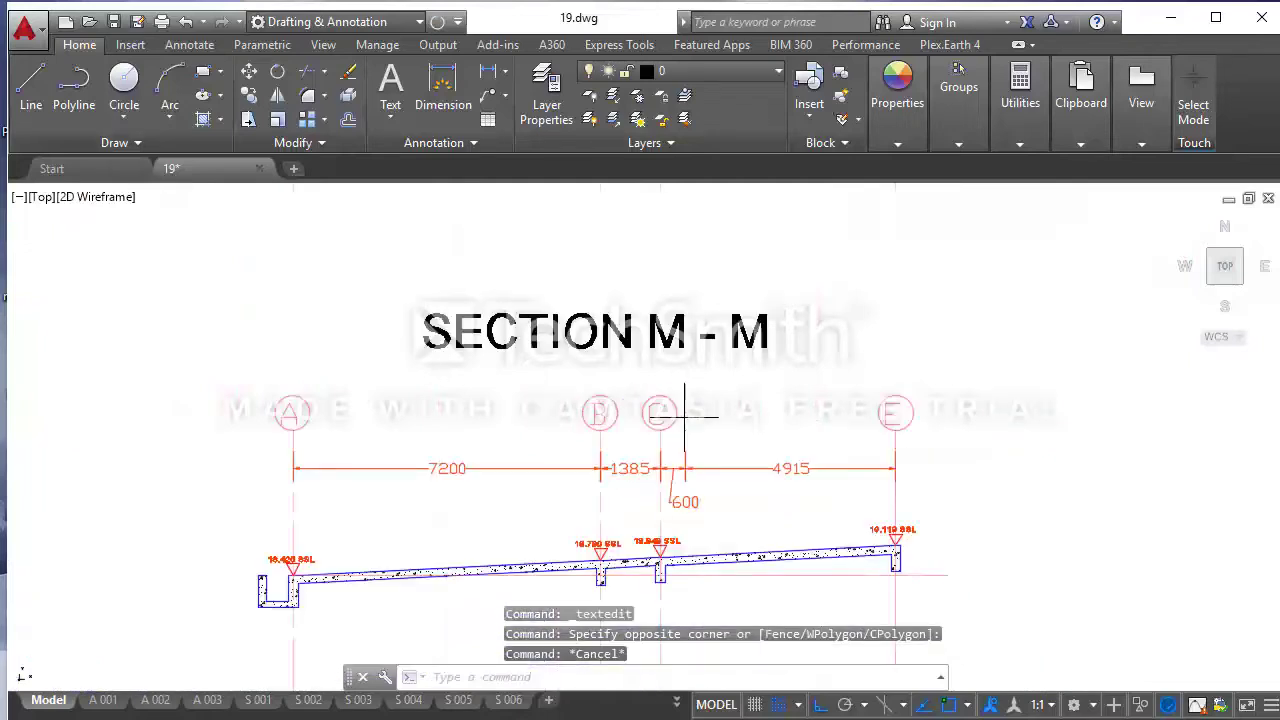
left_click_drag(680, 432, 633, 384)
scroll(633, 384, "down", 3)
scroll(640, 420, "up", 2)
- Copy grid line C with its bubble 4240 to the right
left_click(657, 443)
left_click(634, 440)
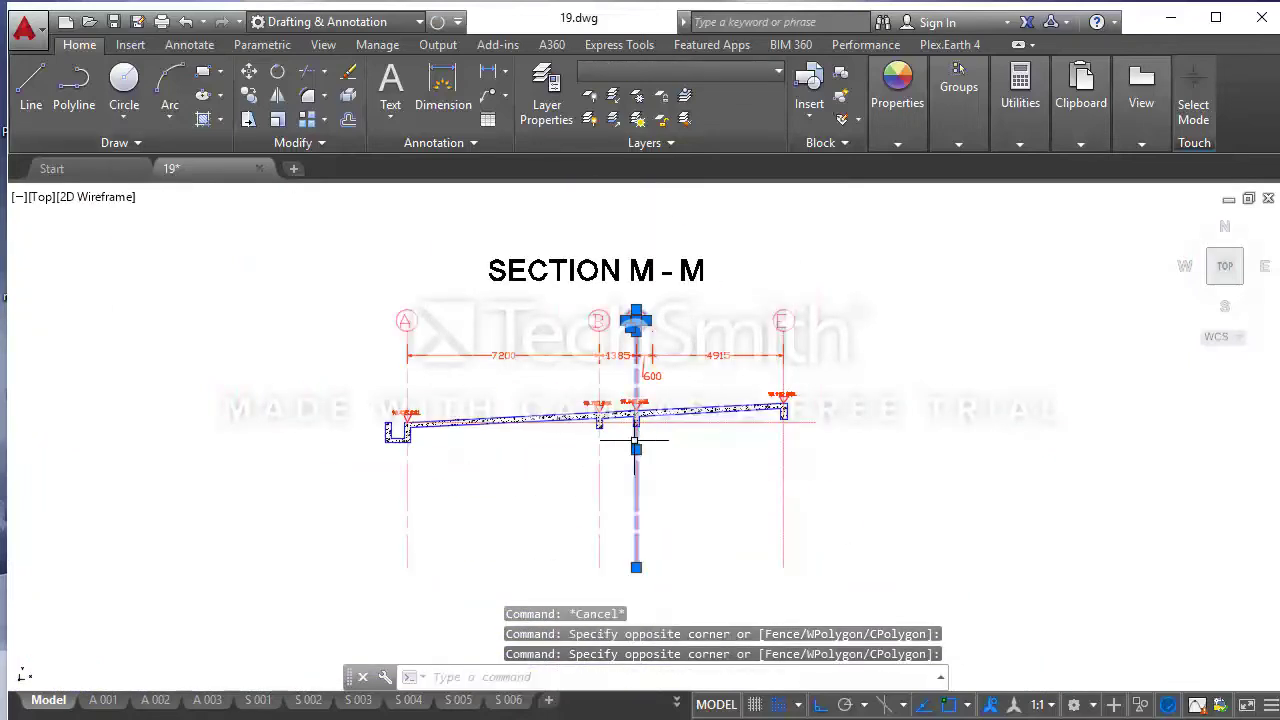
left_click(249, 96)
left_click(857, 477)
type("4240")
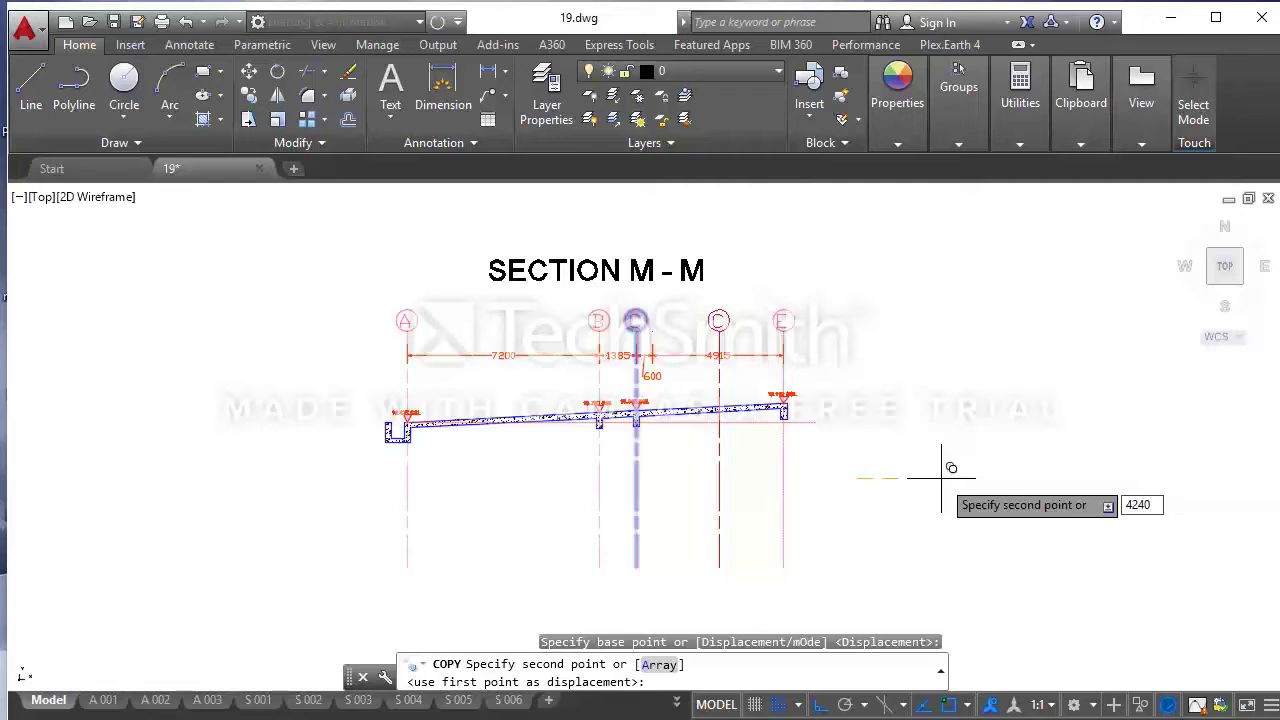
key("Return")
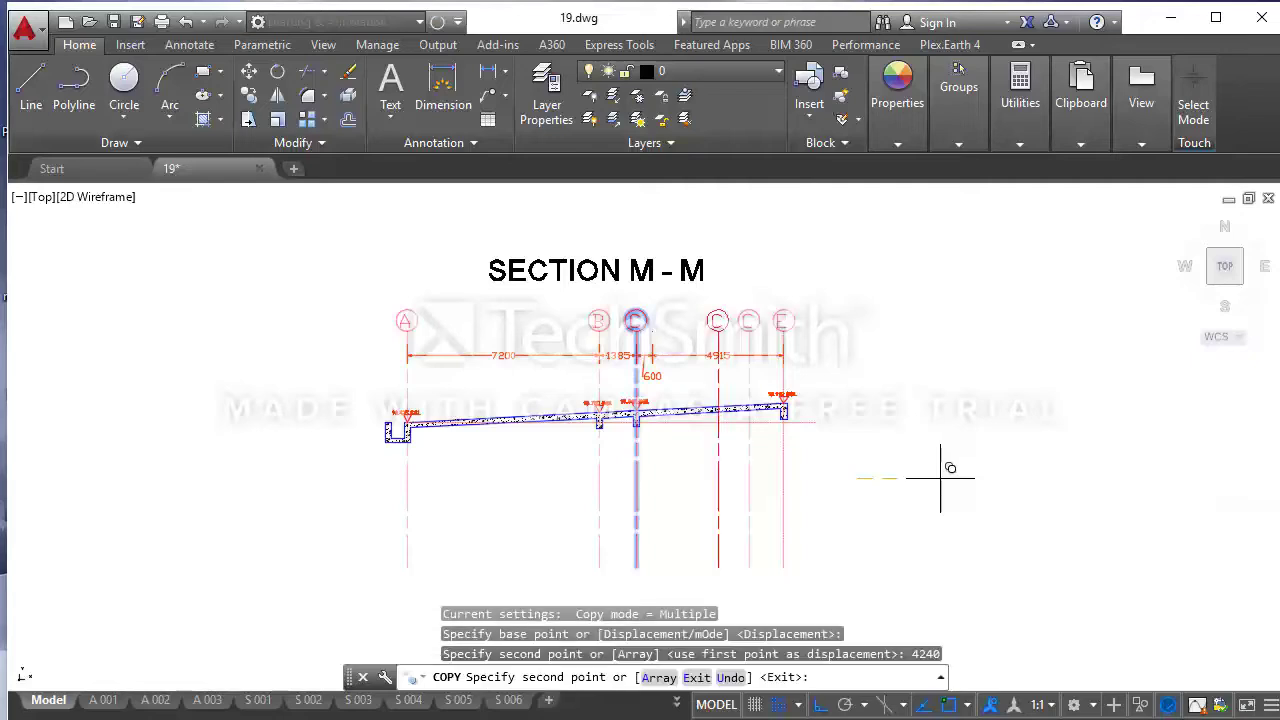
key("Escape")
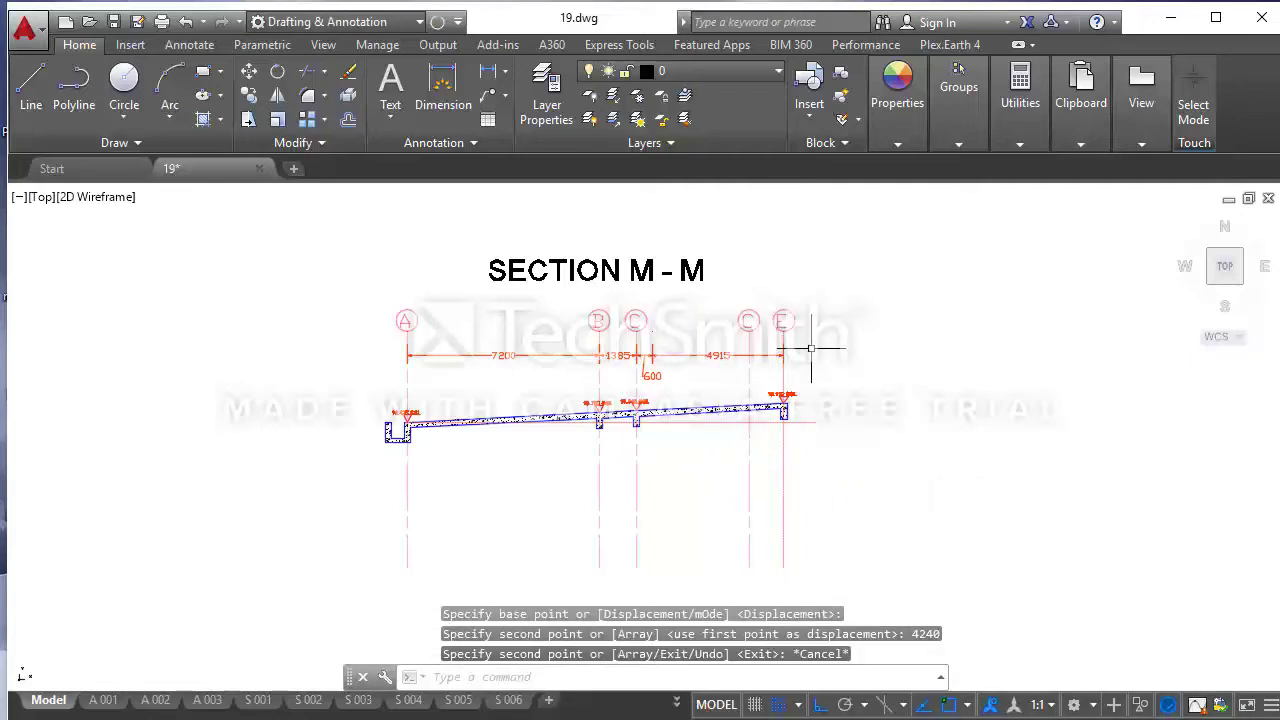
- Window-select old grid line E with its bubble and delete it
left_click(811, 349)
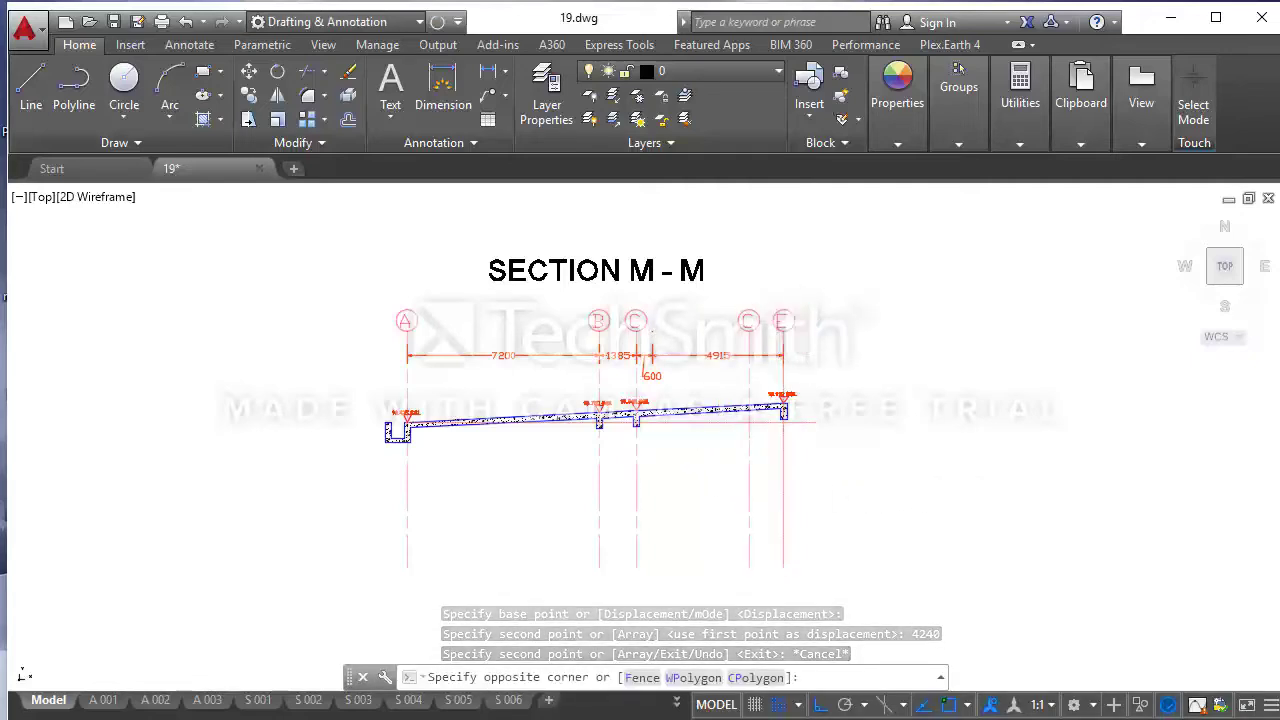
key("Escape")
scroll(790, 338, "up", 2)
left_click(806, 323)
left_click(770, 330)
key("Escape")
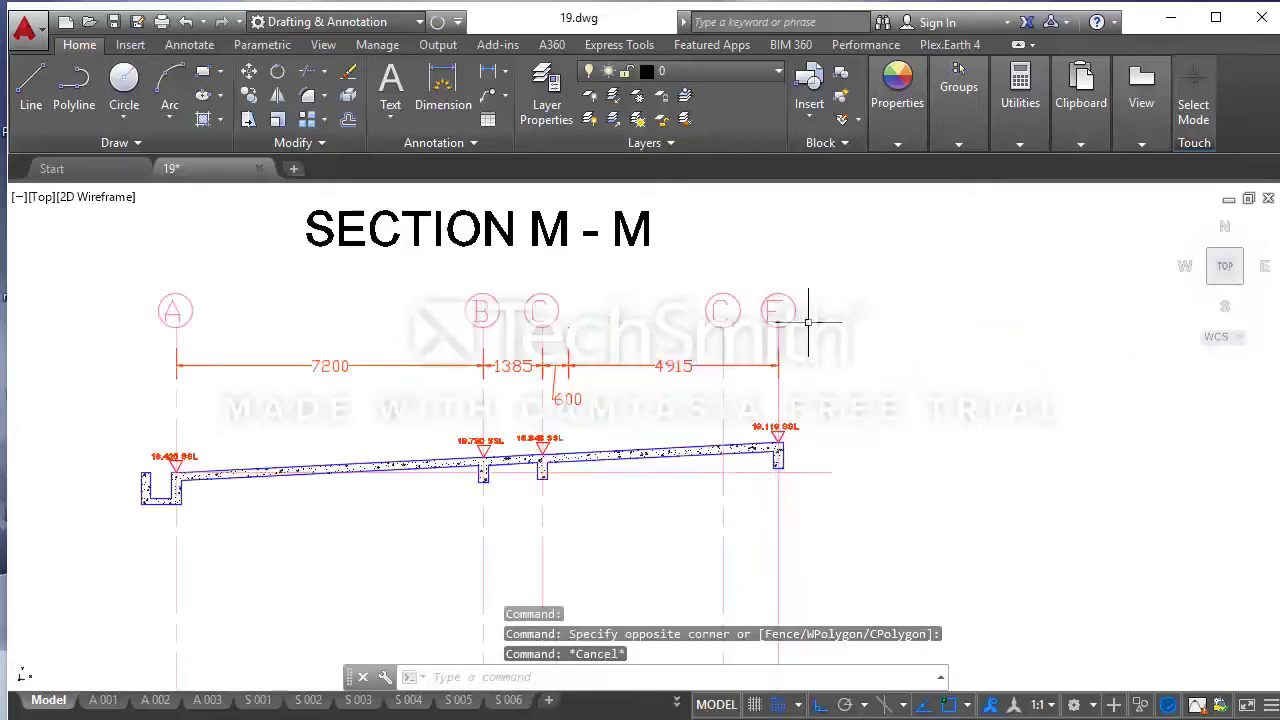
left_click(808, 323)
left_click(772, 545)
key("Delete")
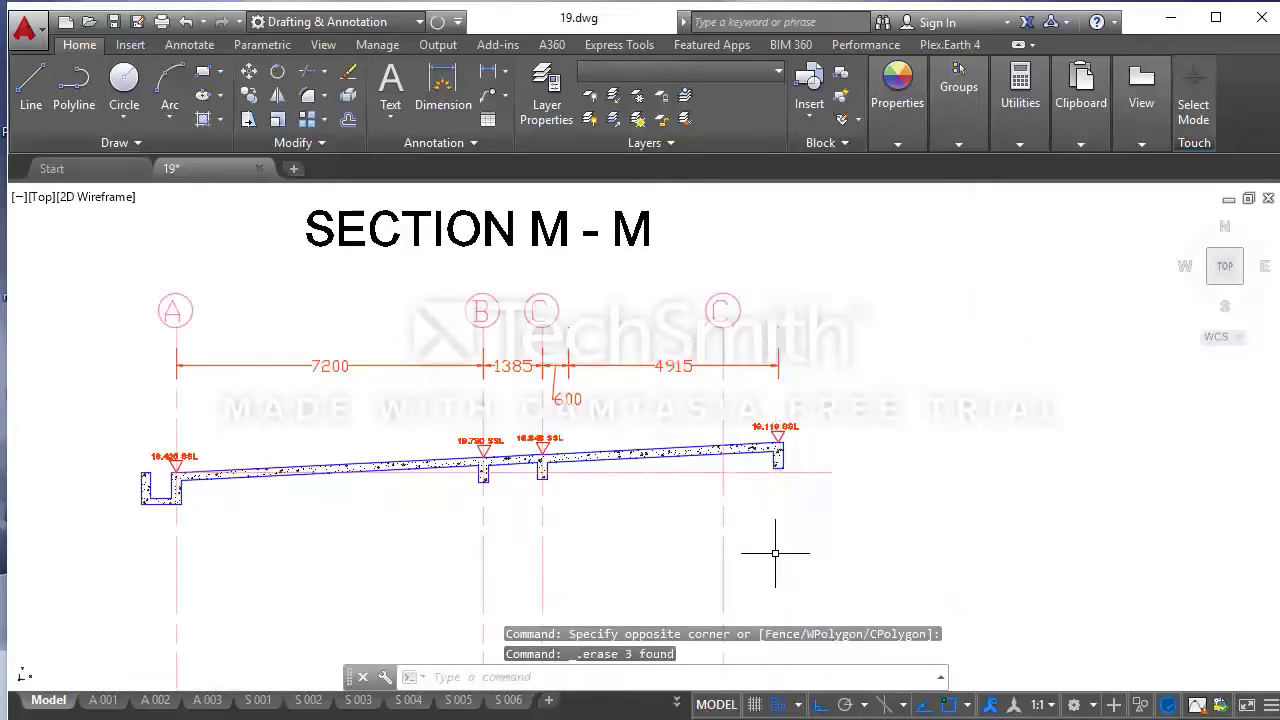
scroll(814, 449, "down", 3)
scroll(786, 440, "up", 3)
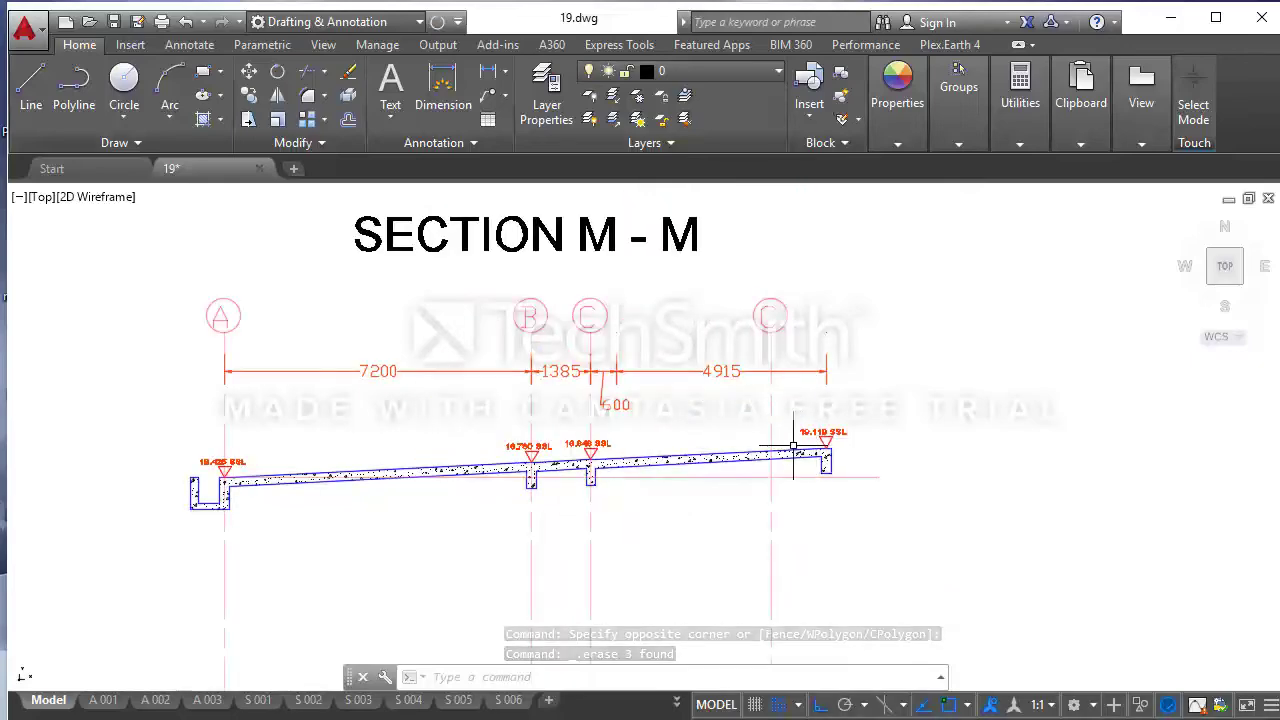
scroll(777, 444, "up", 2)
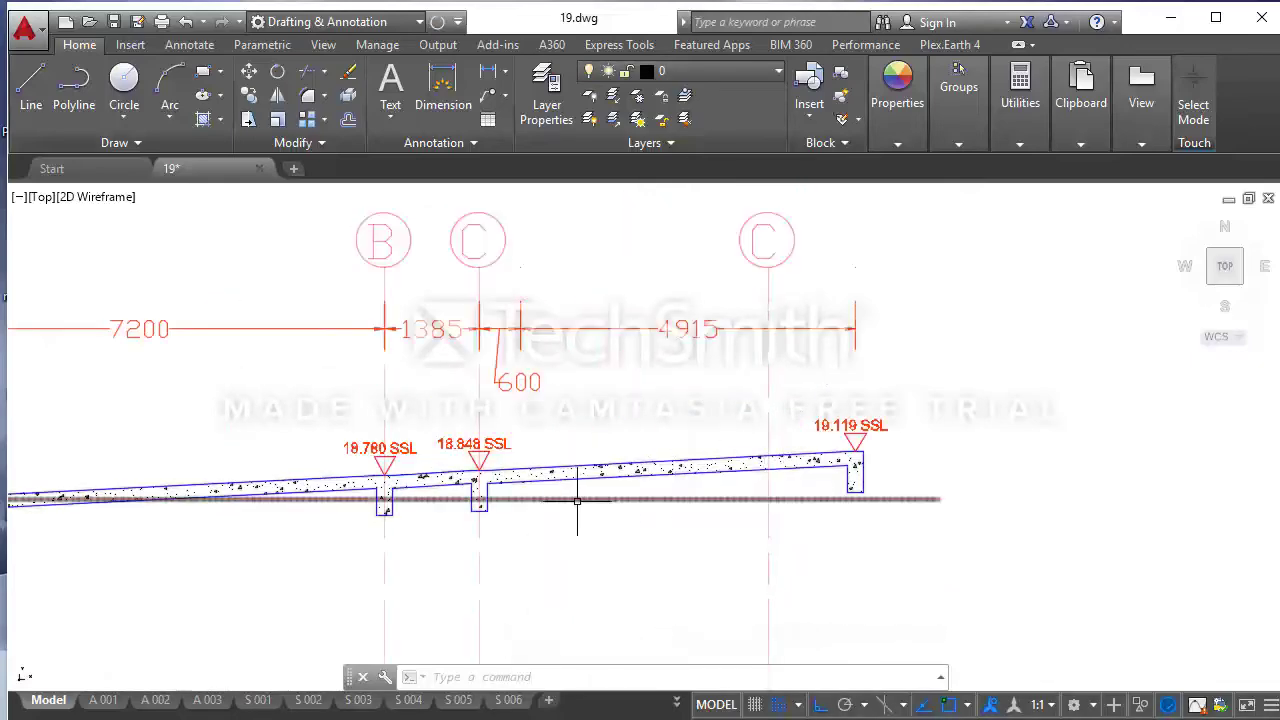
scroll(820, 485, "down", 3)
scroll(800, 480, "down", 2)
scroll(483, 467, "down", 1)
scroll(400, 251, "up", 2)
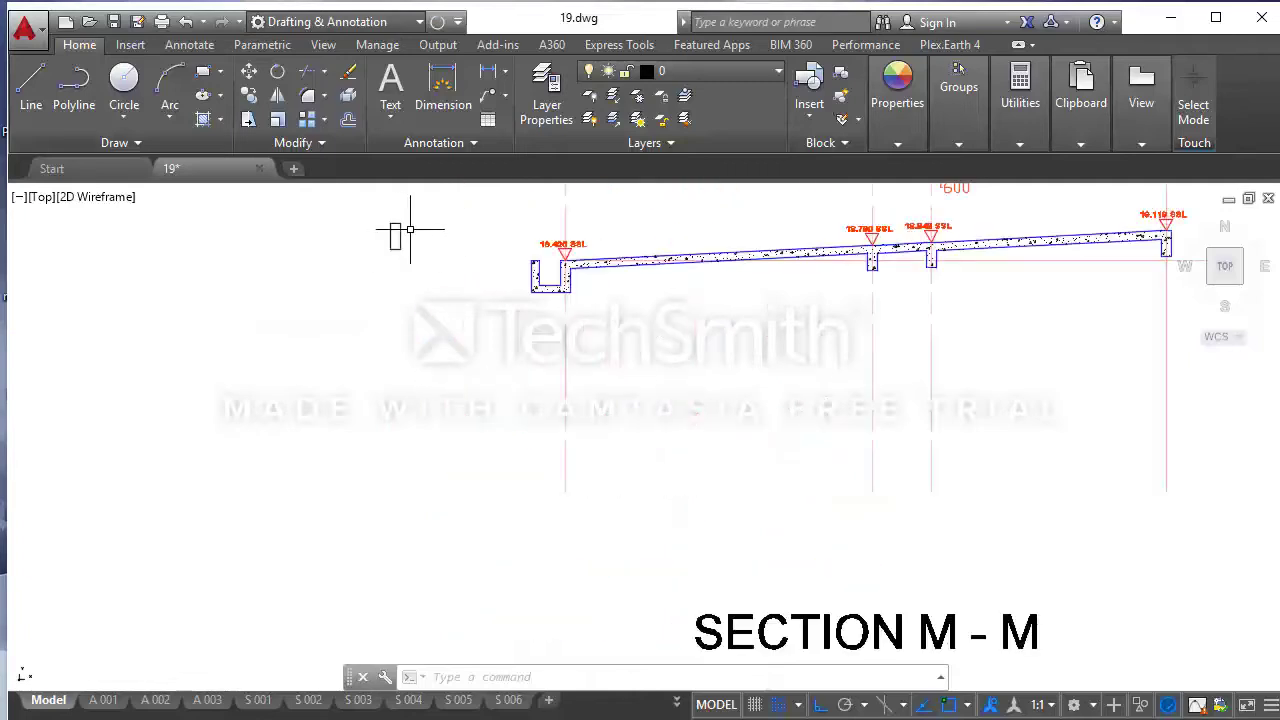
scroll(409, 223, "up", 2)
- Start a distance measurement on the small rectangle, then cancel and begin selecting it
left_click(1020, 118)
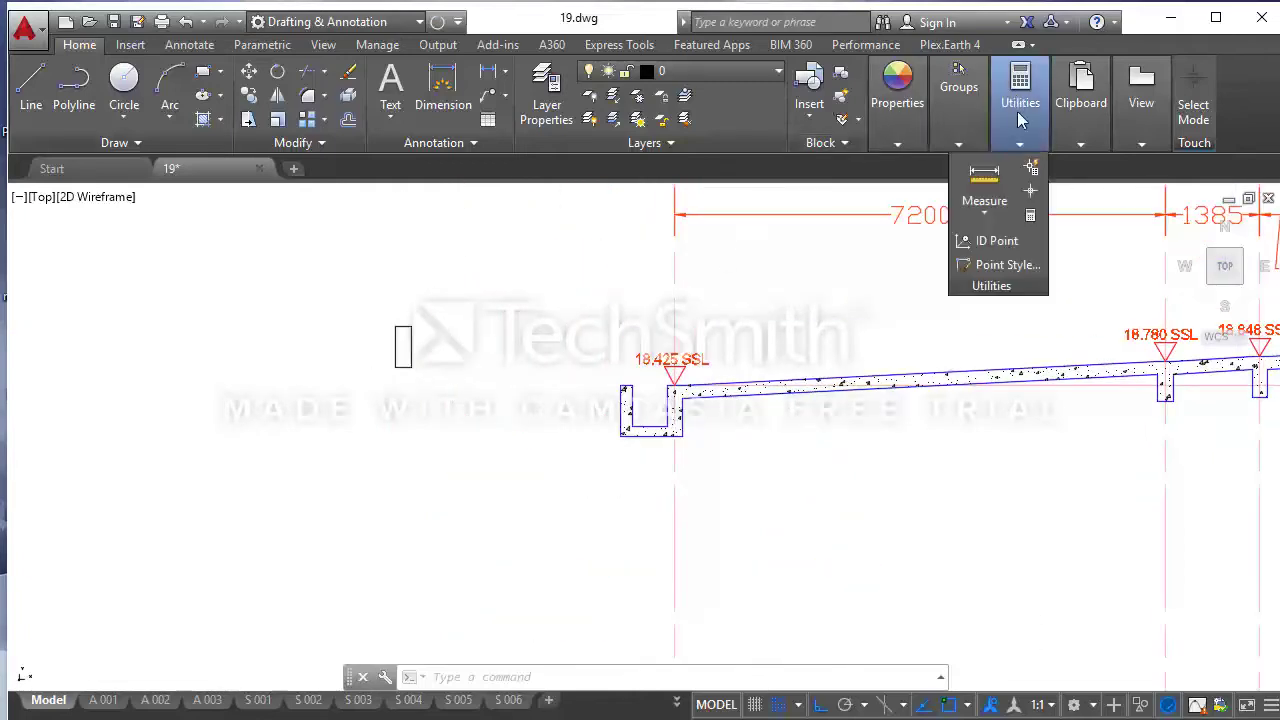
left_click(995, 172)
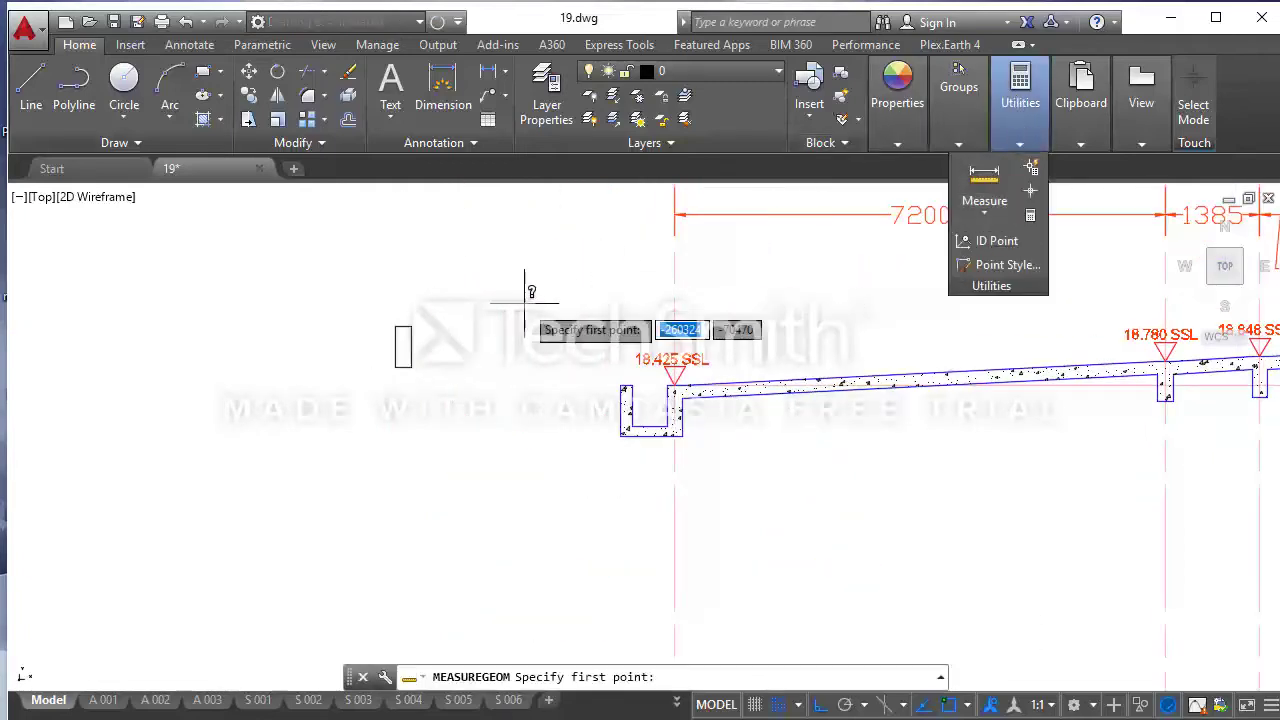
left_click(397, 327)
key("Escape")
left_click(560, 372)
- Start copying the small rectangle with Ortho off, then cancel that copy
left_click(334, 296)
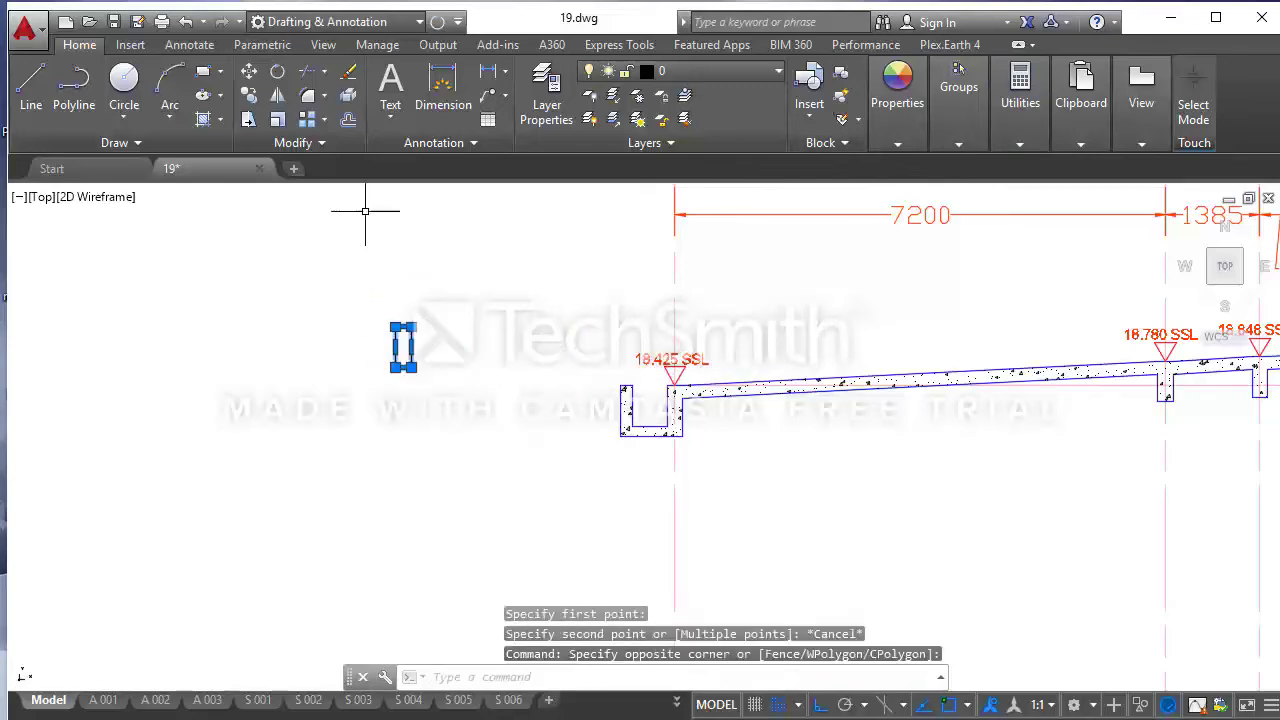
left_click(249, 103)
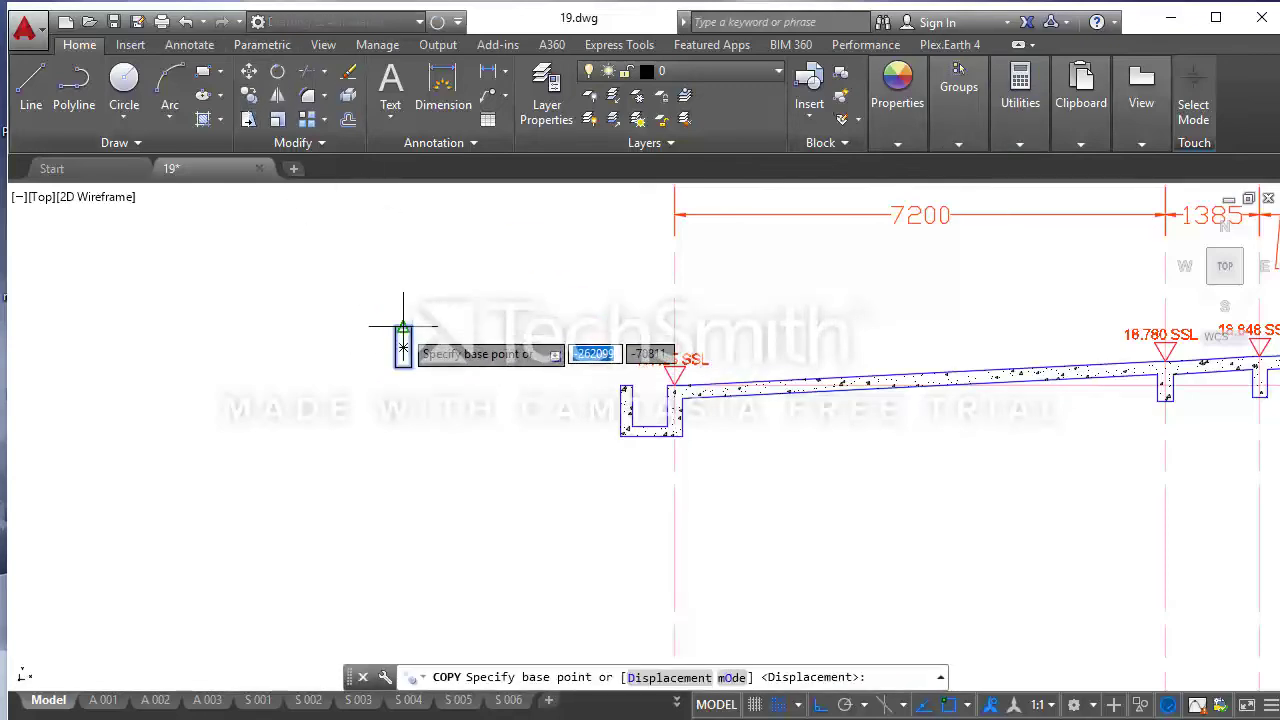
left_click(392, 340)
scroll(419, 241, "down", 5)
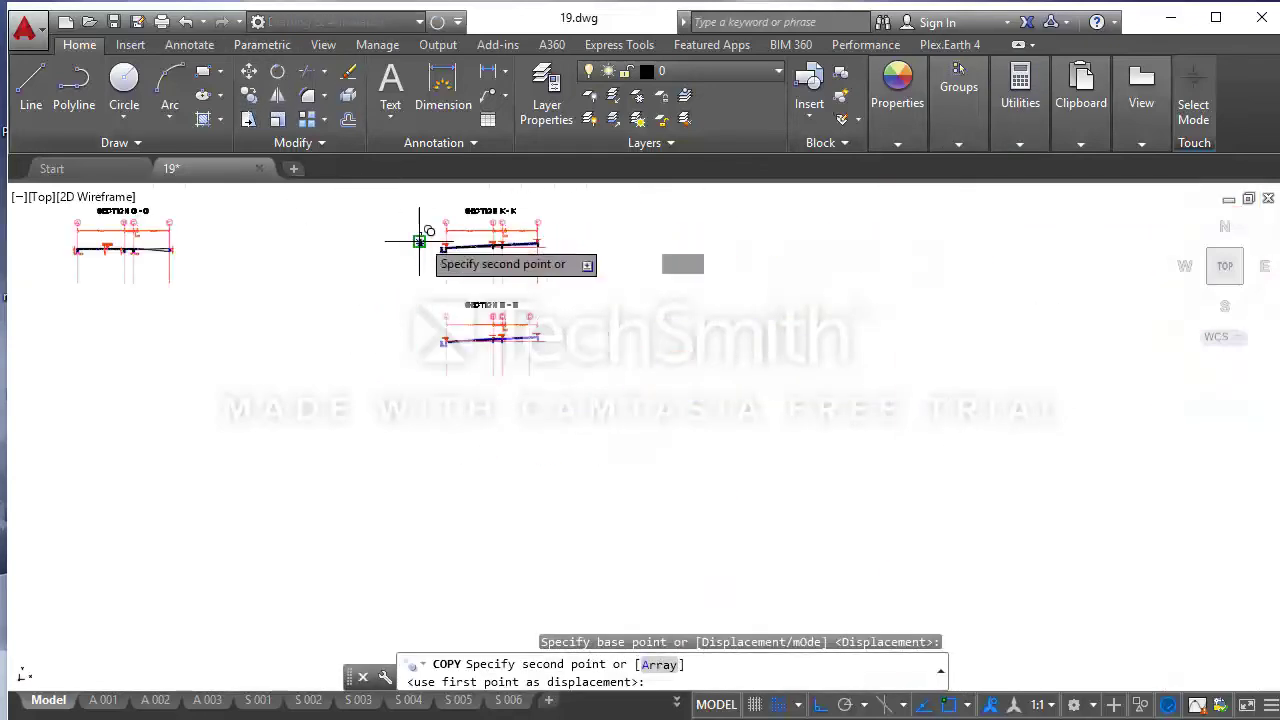
left_click(823, 706)
scroll(540, 340, "up", 5)
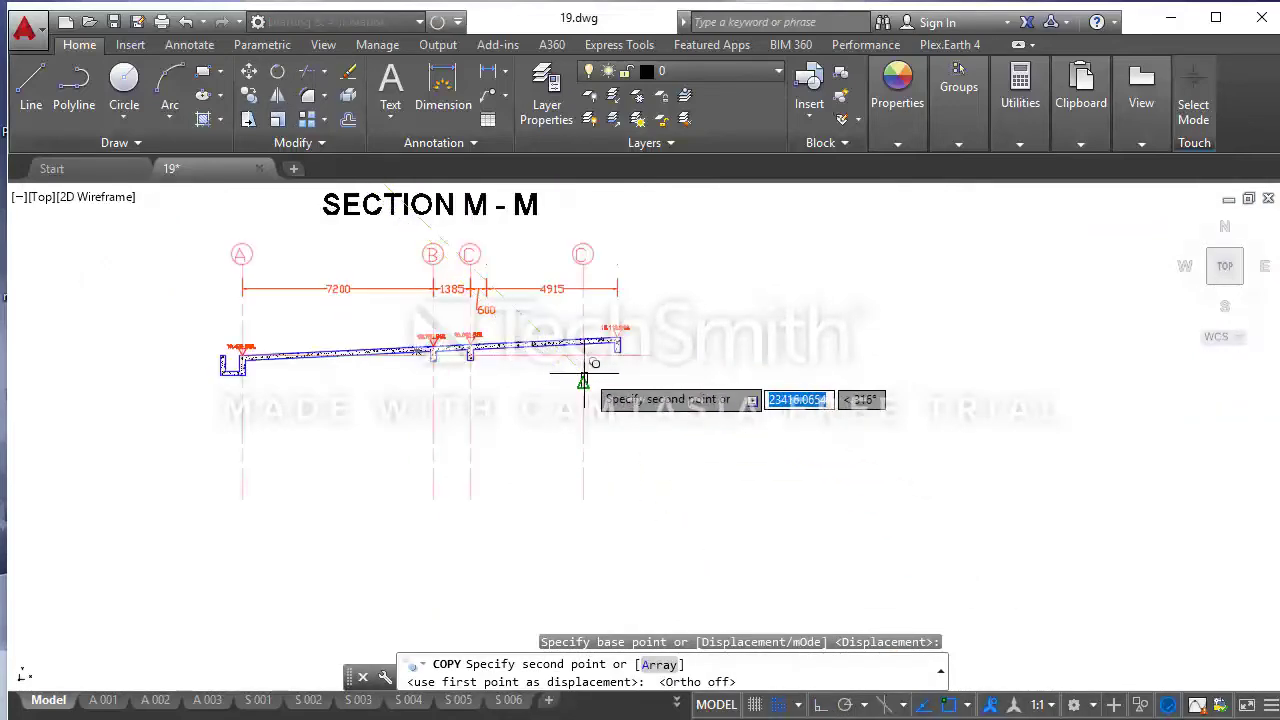
scroll(590, 368, "up", 4)
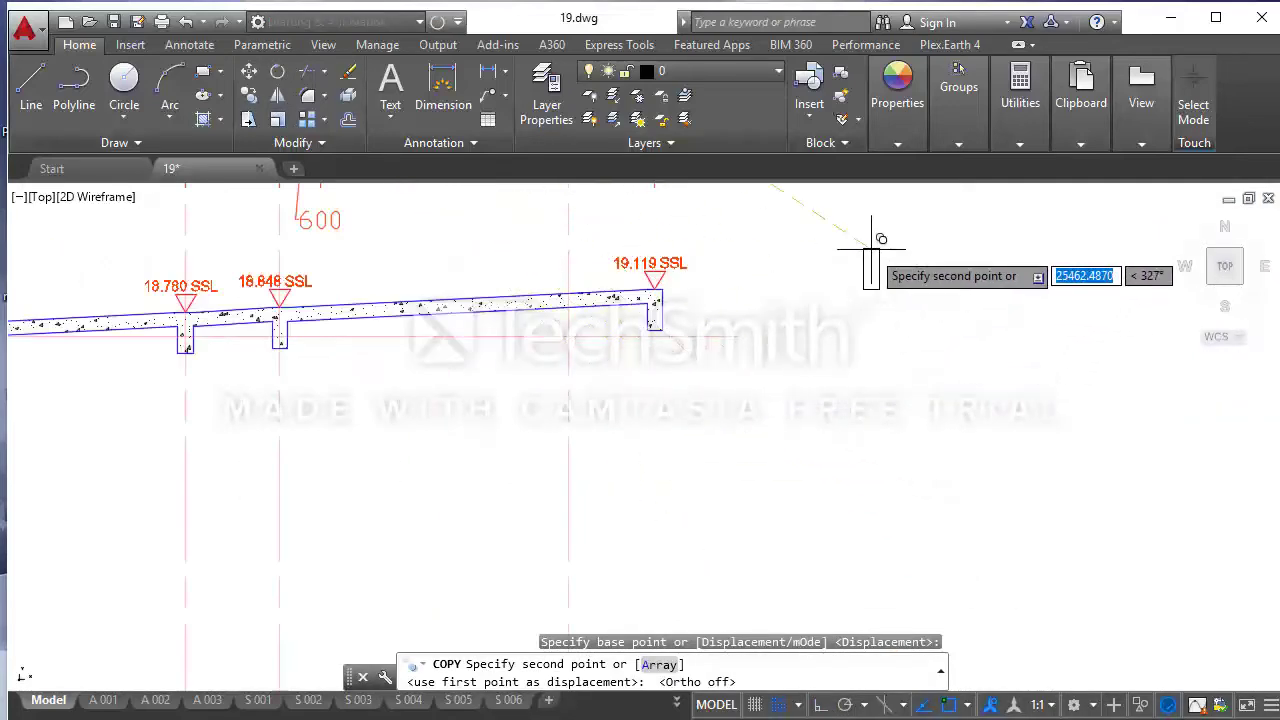
key("Escape")
- In Section A-A, copy the roof slab line from its left end to the level marker
scroll(700, 345, "down", 3)
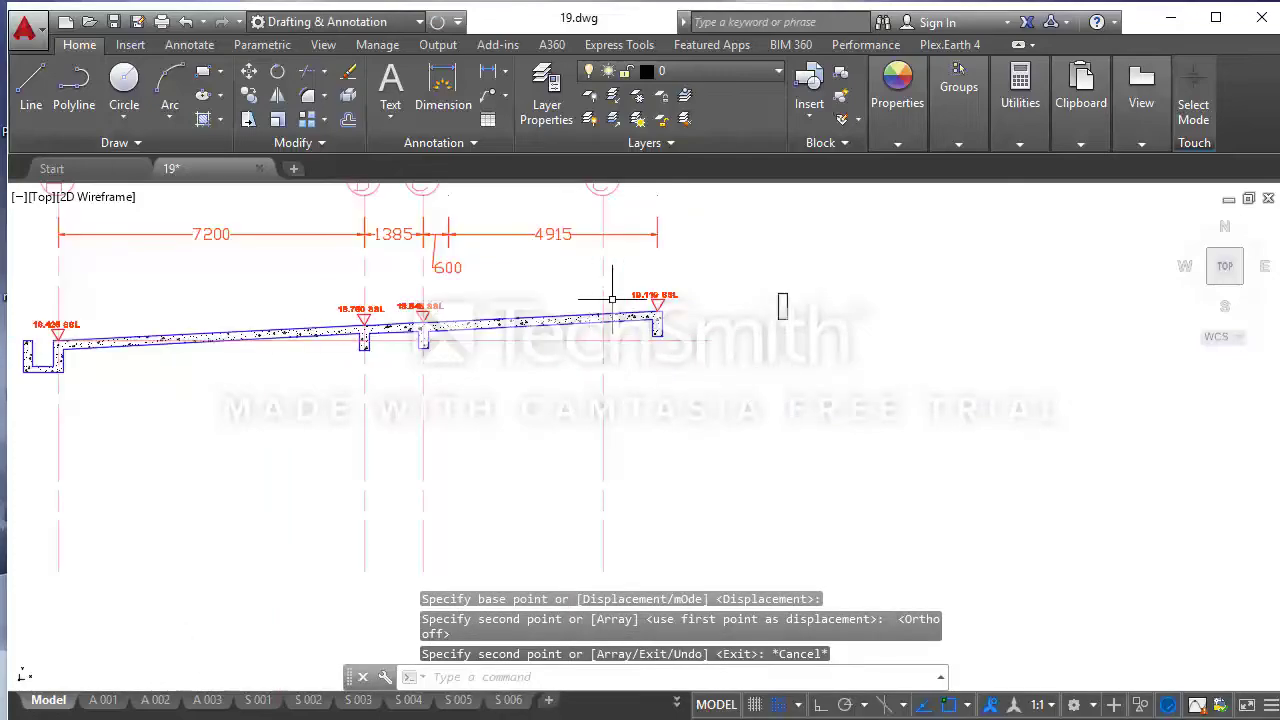
scroll(612, 298, "down", 3)
scroll(600, 320, "down", 1)
scroll(590, 350, "down", 3)
scroll(582, 371, "down", 3)
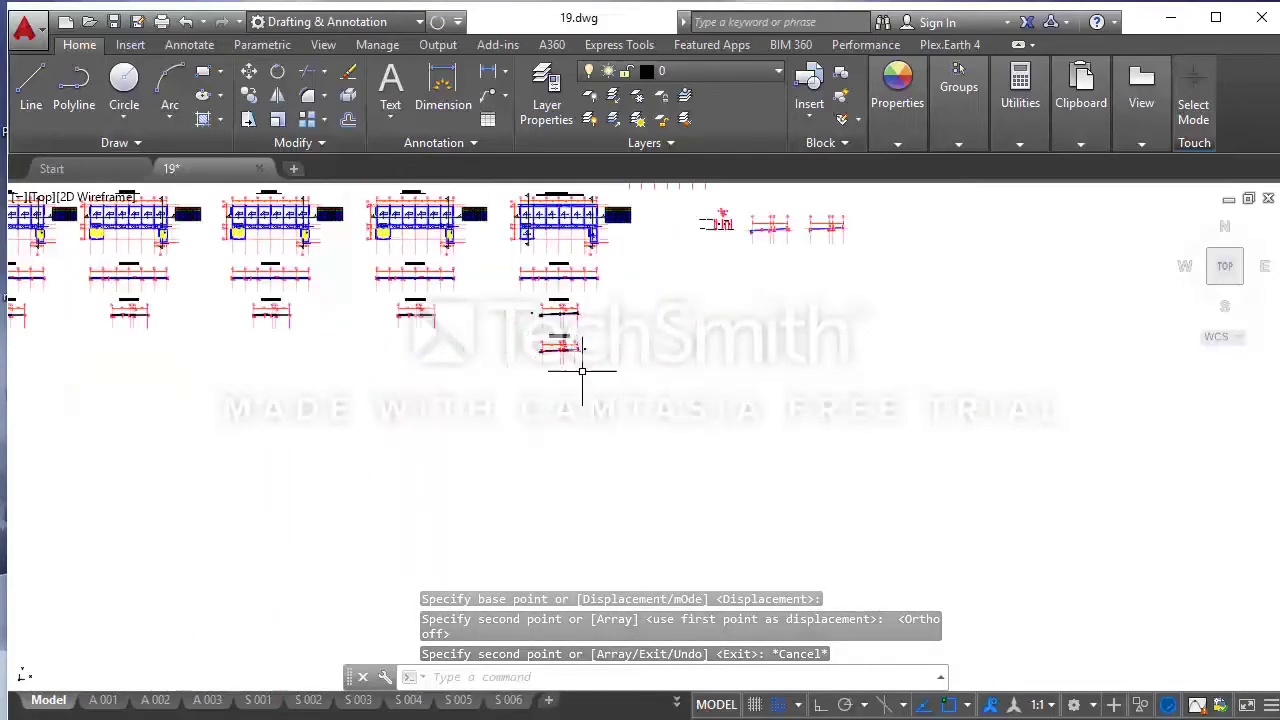
middle_click_drag(560, 210, 557, 286)
scroll(557, 286, "up", 4)
scroll(536, 350, "up", 2)
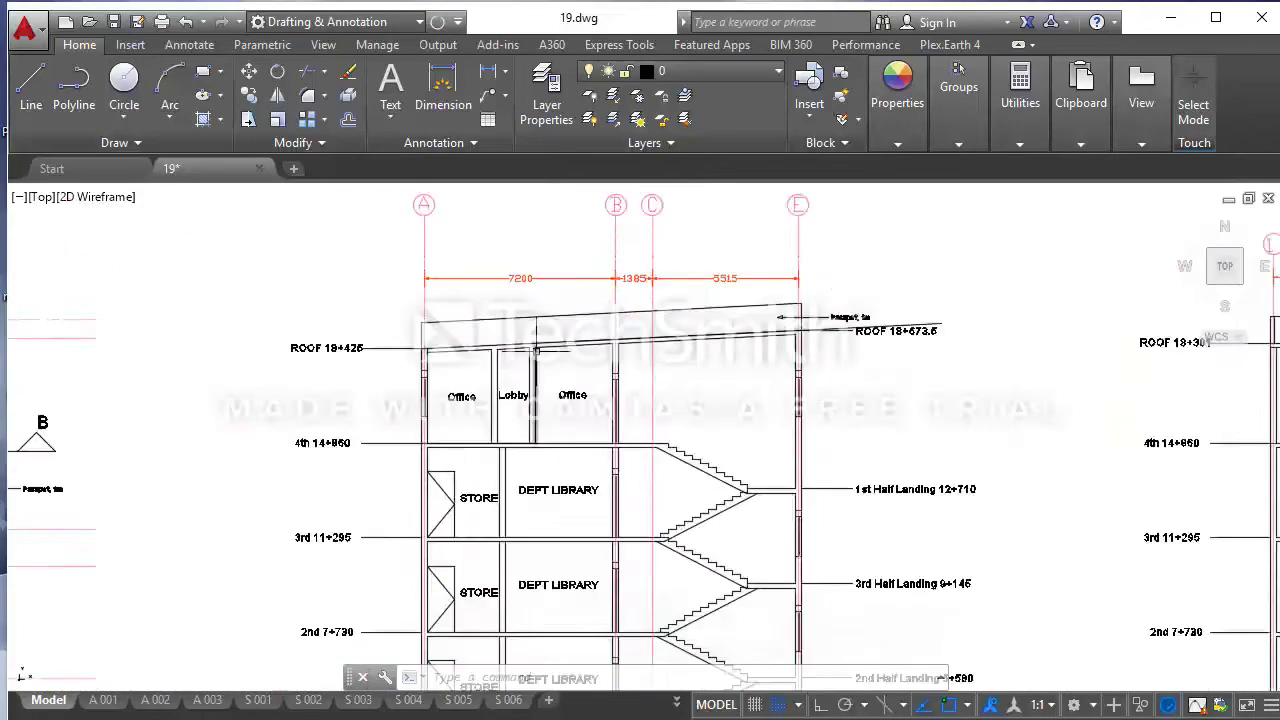
scroll(536, 350, "up", 2)
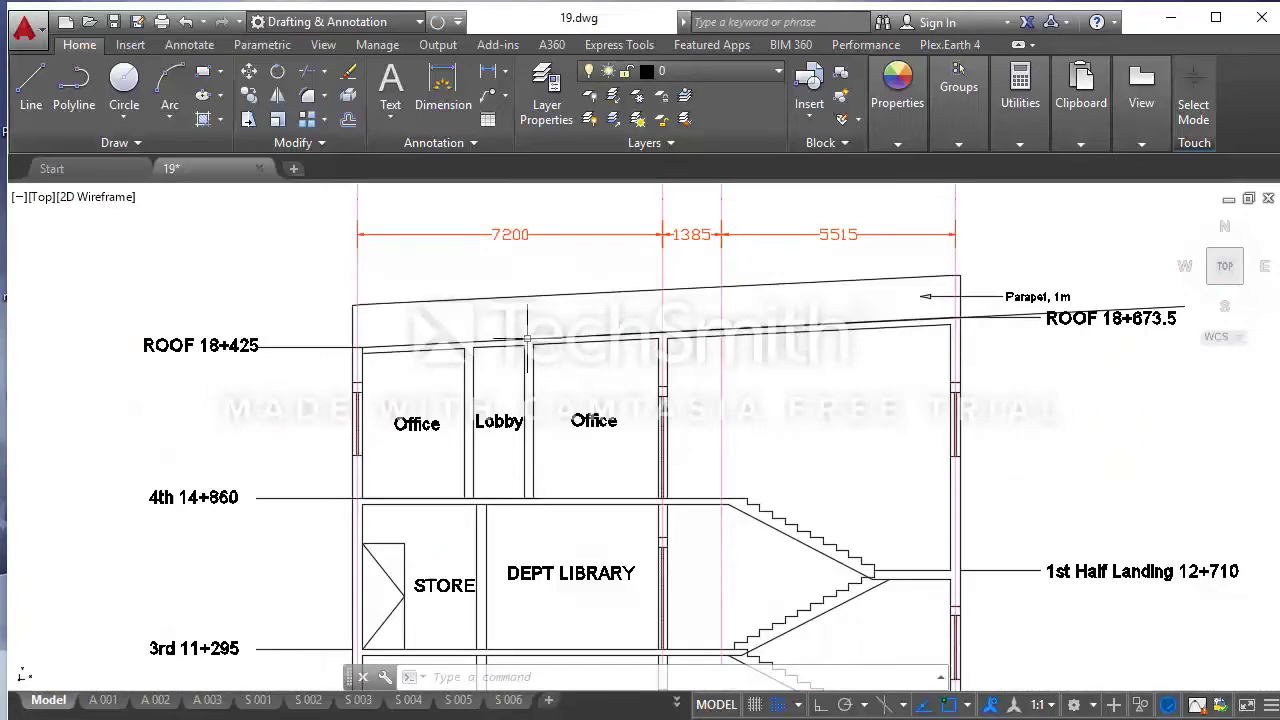
left_click(249, 95)
scroll(357, 337, "up", 3)
scroll(374, 420, "up", 2)
left_click(374, 420)
scroll(466, 297, "down", 8)
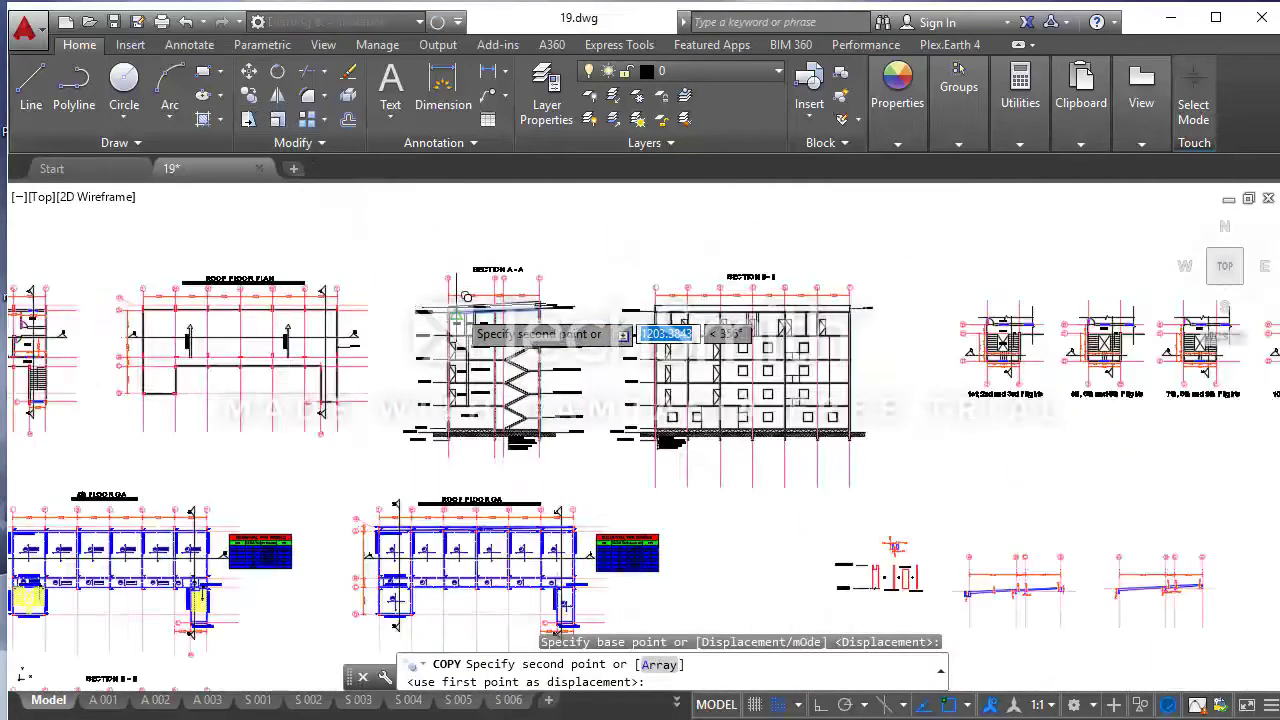
scroll(534, 447, "down", 1)
scroll(459, 515, "up", 3)
scroll(142, 330, "up", 2)
scroll(386, 404, "up", 3)
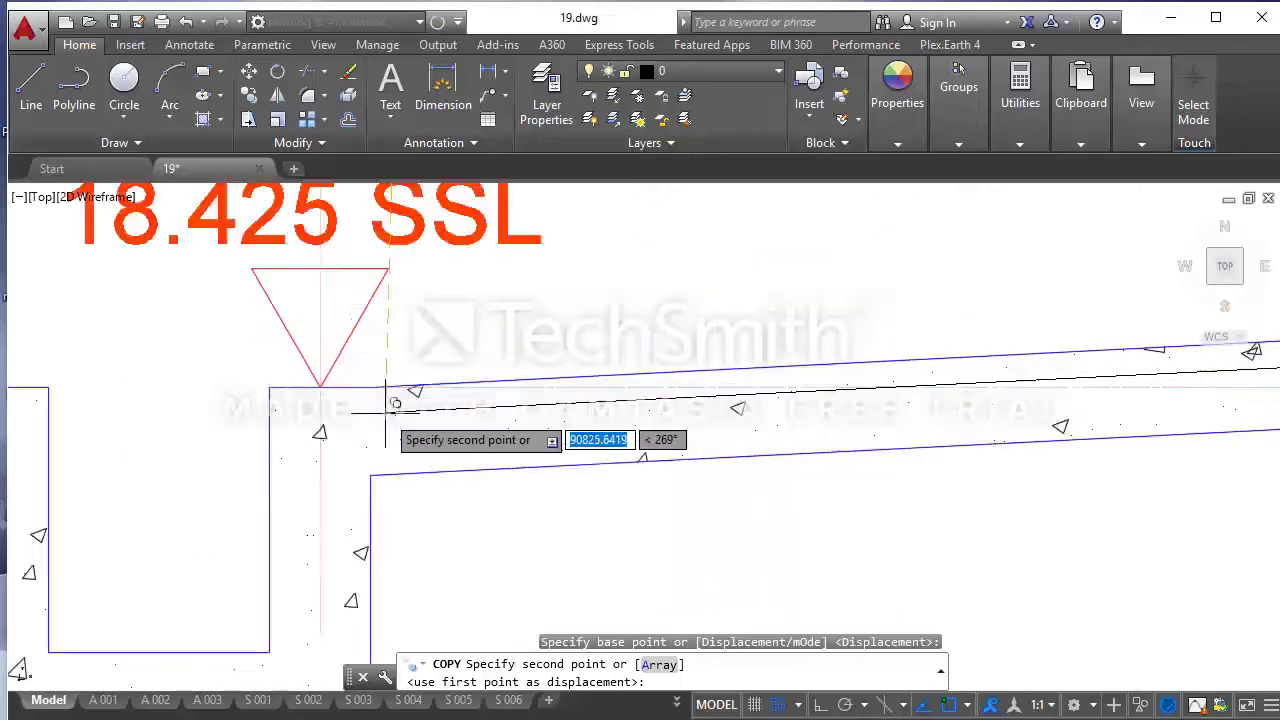
left_click(363, 363)
key("Escape")
- Window-select the column outline and copy it from its top onto the slab intersection
scroll(363, 363, "down", 6)
scroll(365, 385, "down", 2)
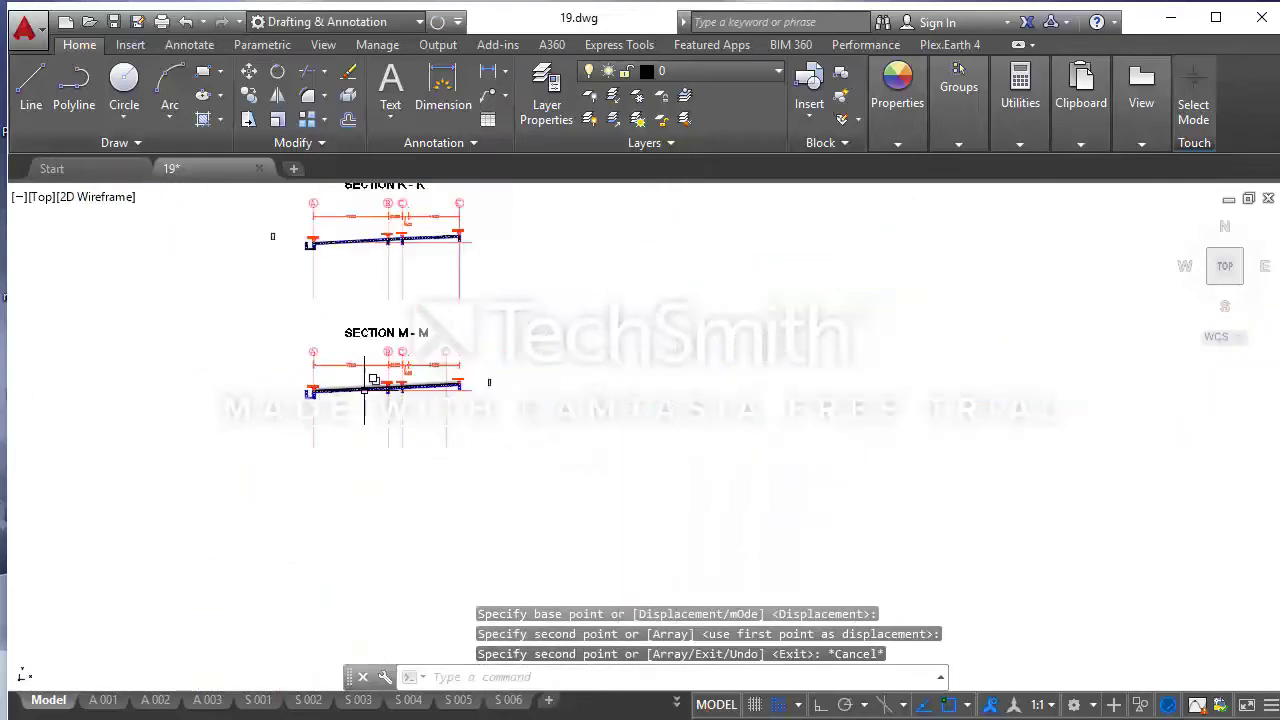
scroll(365, 381, "up", 6)
left_click(866, 355)
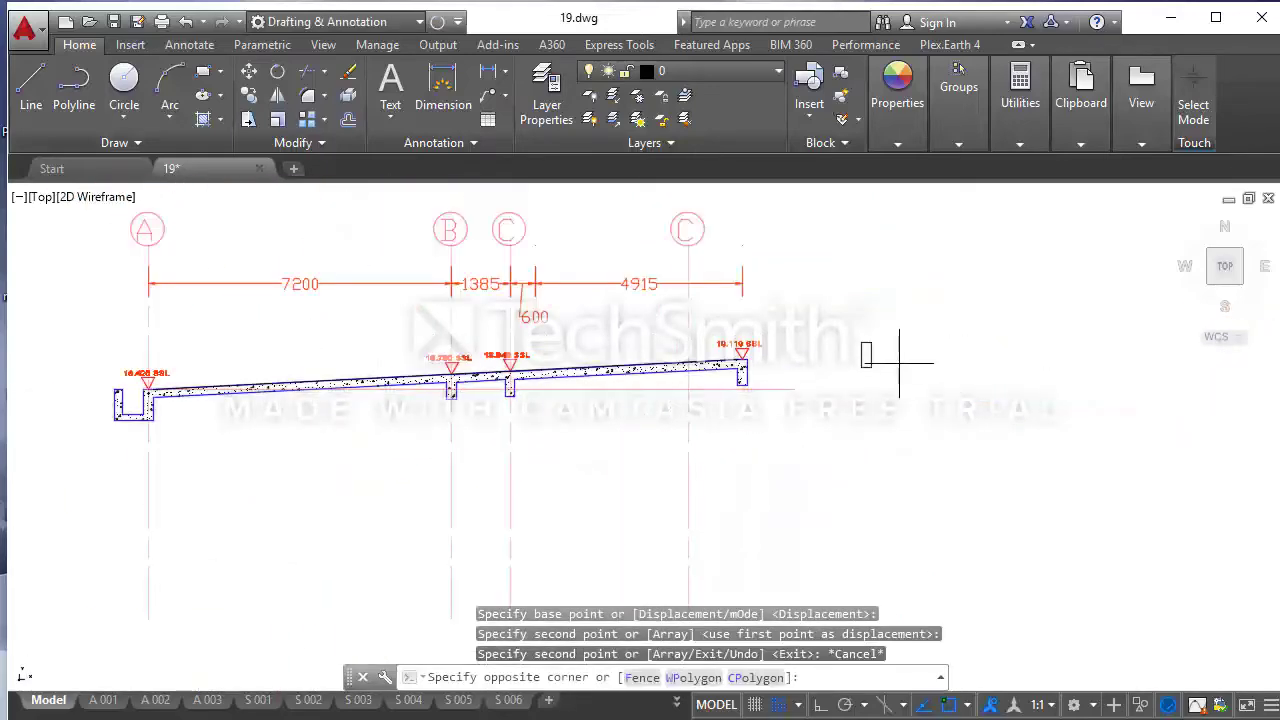
left_click(249, 97)
scroll(868, 325, "up", 4)
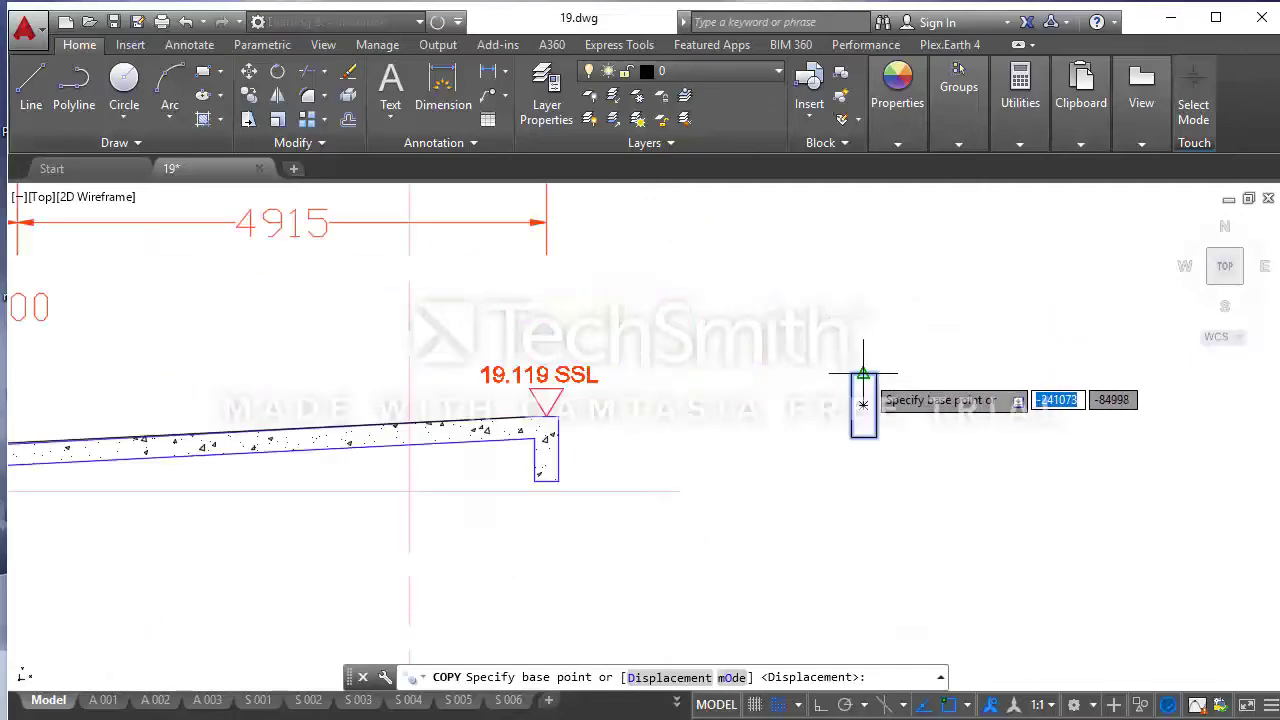
left_click(863, 373)
scroll(386, 428, "up", 3)
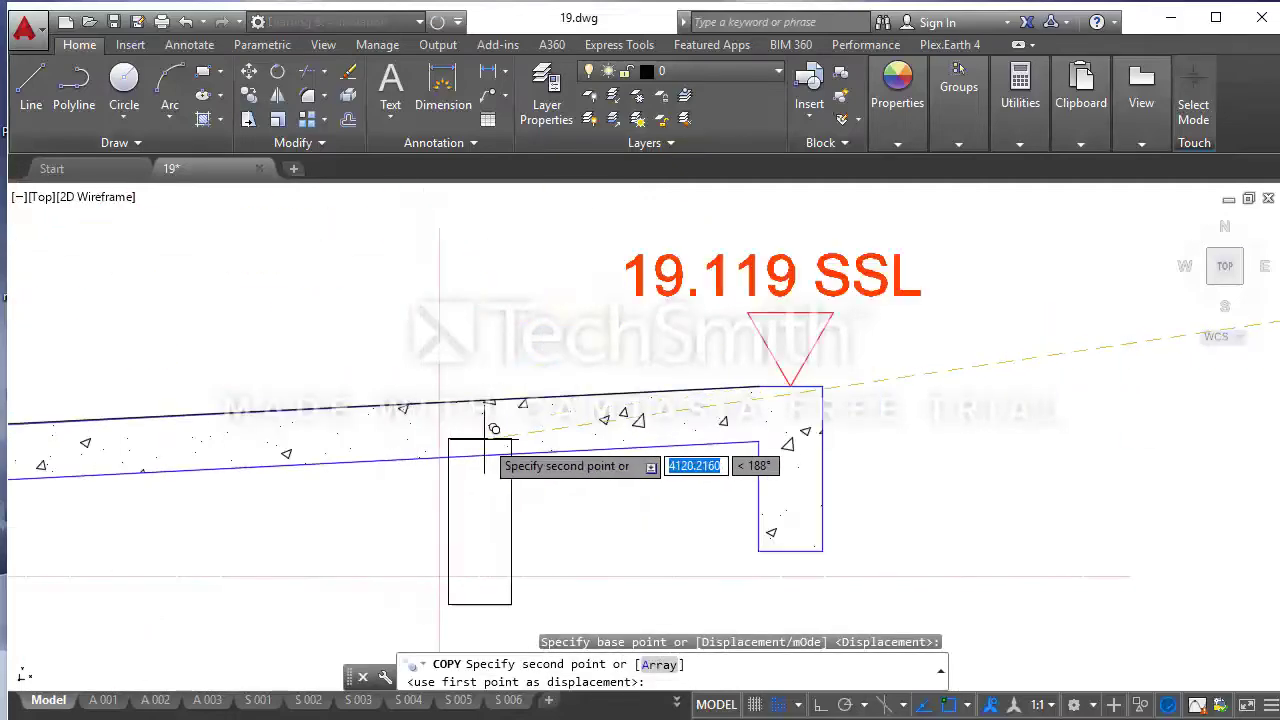
scroll(440, 398, "up", 2)
scroll(600, 345, "up", 2)
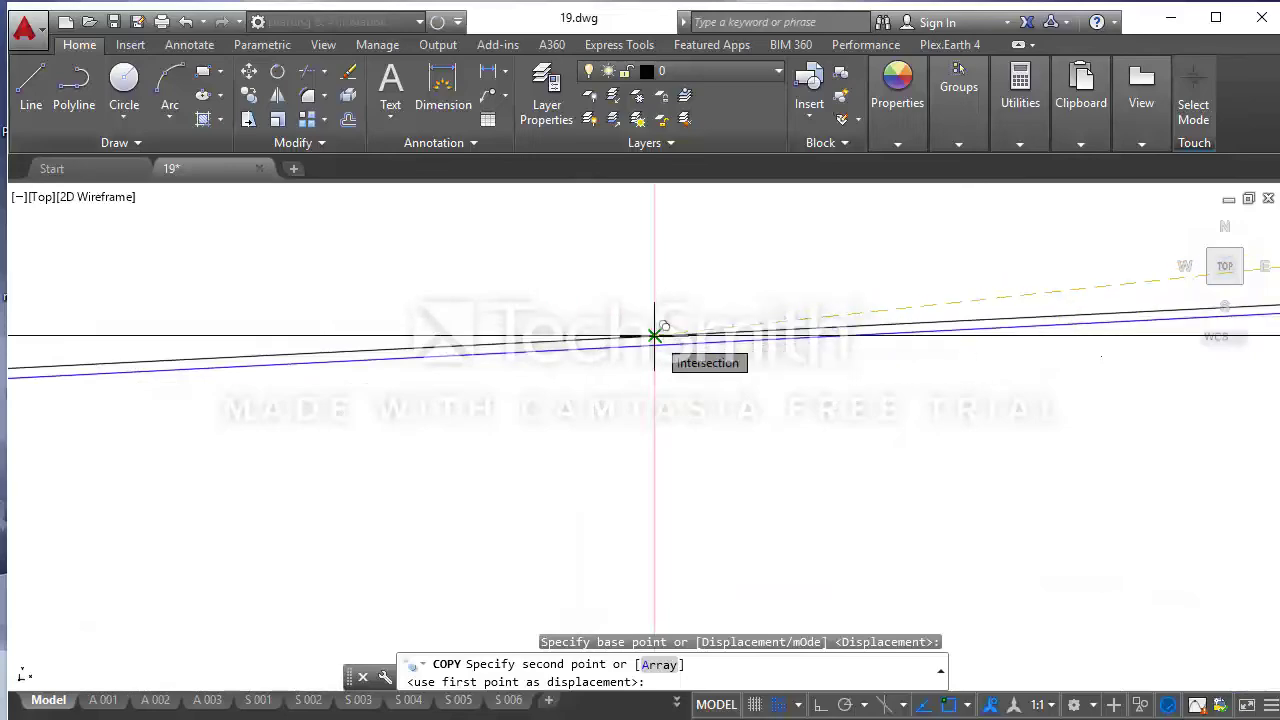
left_click(655, 334)
scroll(660, 330, "down", 3)
key("Escape")
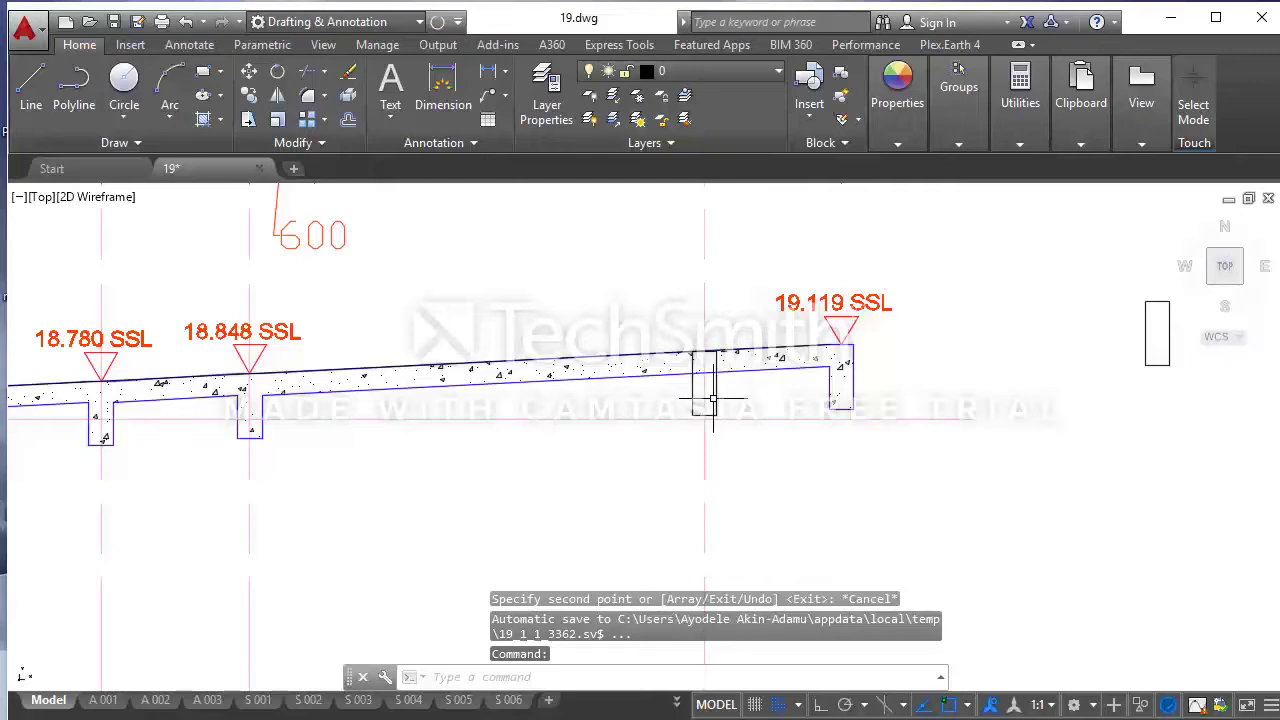
scroll(720, 393, "down", 3)
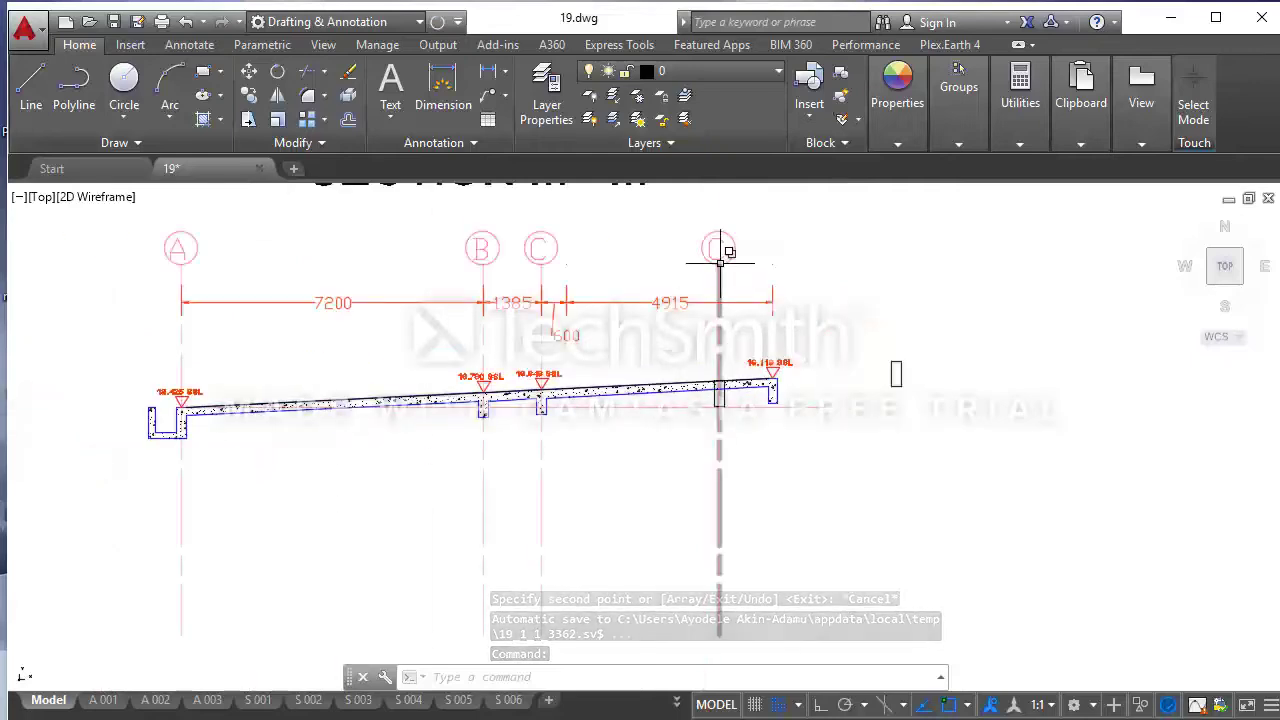
- Change the fourth grid bubble's letter from C to D
left_click(719, 244)
left_click(729, 242)
left_click(726, 243)
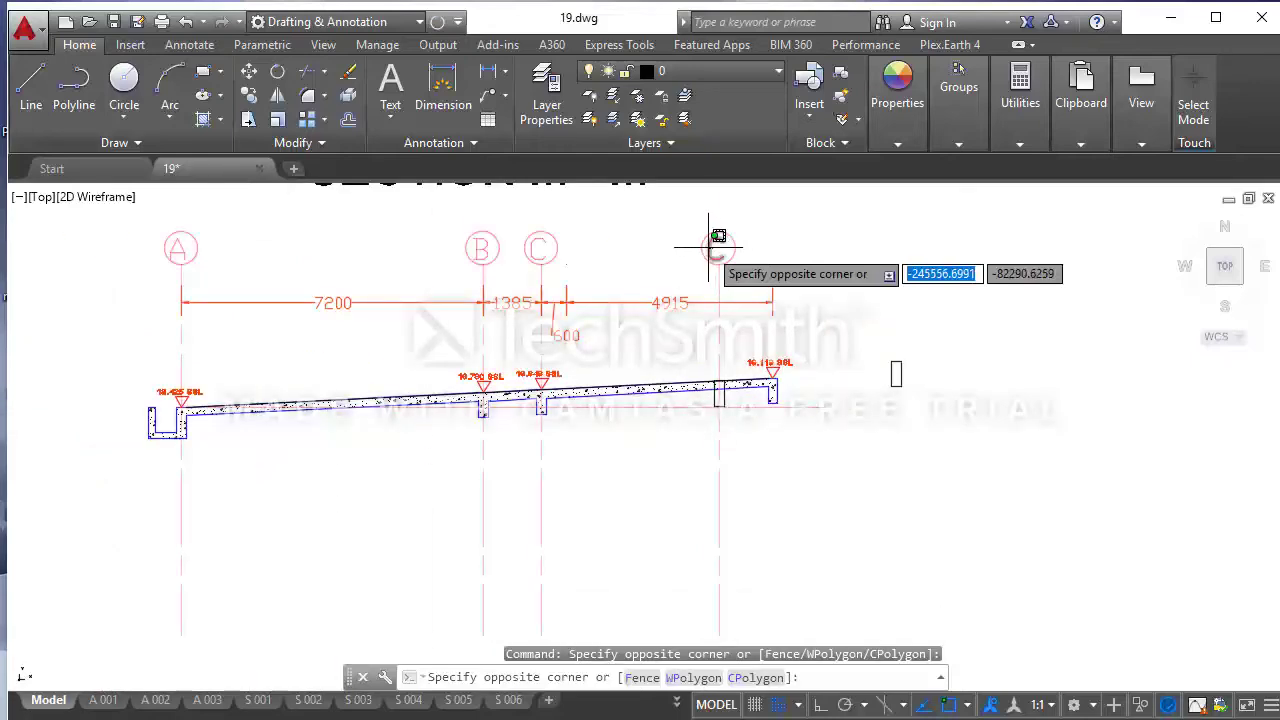
left_click(712, 252)
double_click(716, 252)
type("D")
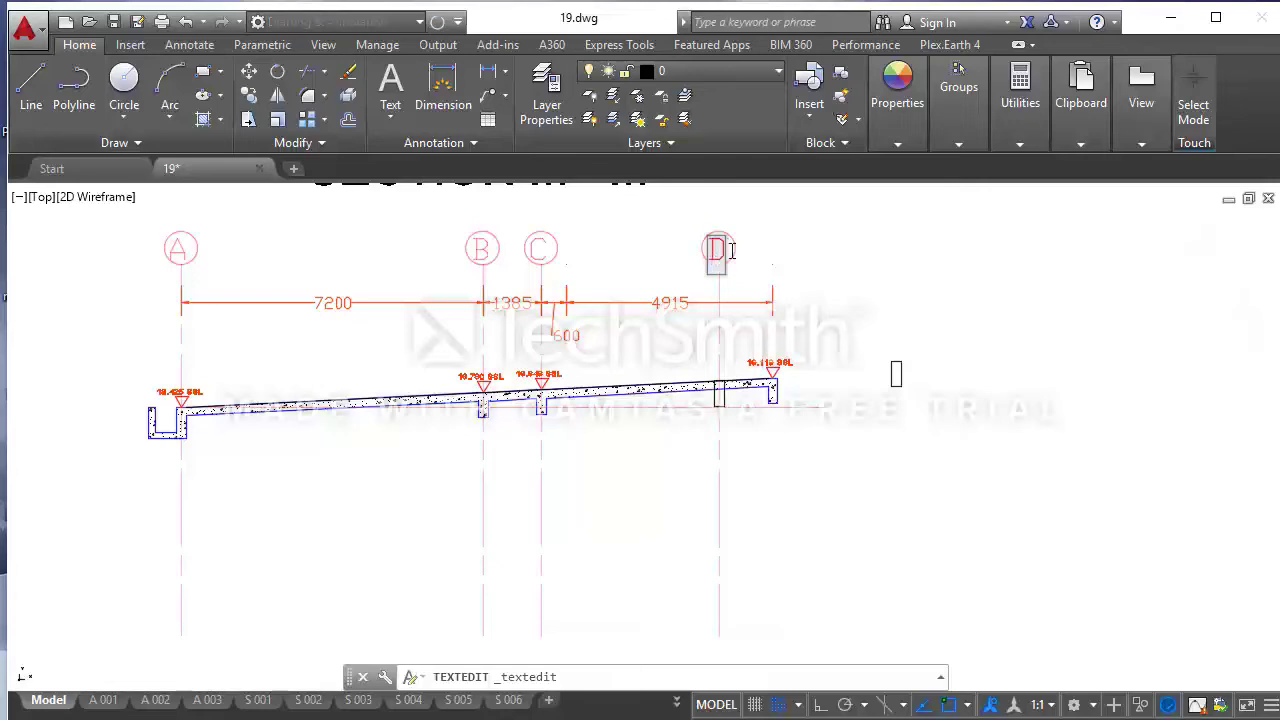
left_click(759, 254)
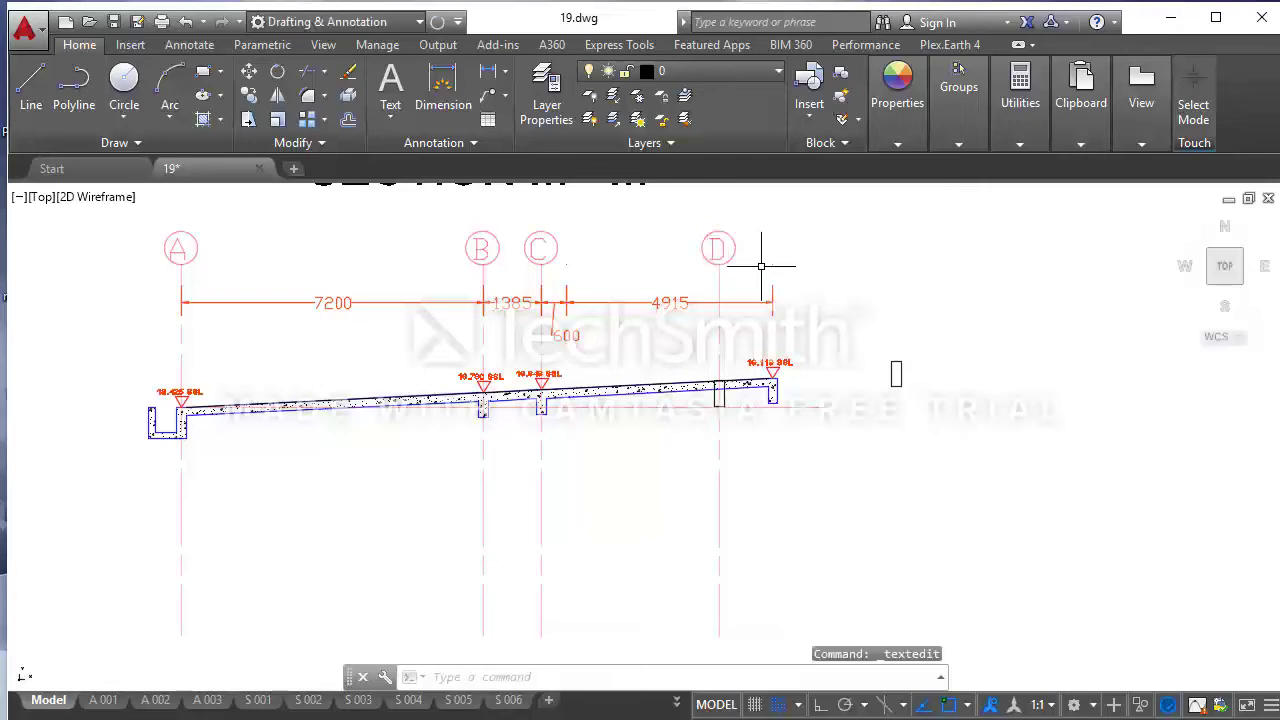
key("Escape")
- Delete the leftover stray slab line
scroll(761, 266, "up", 4)
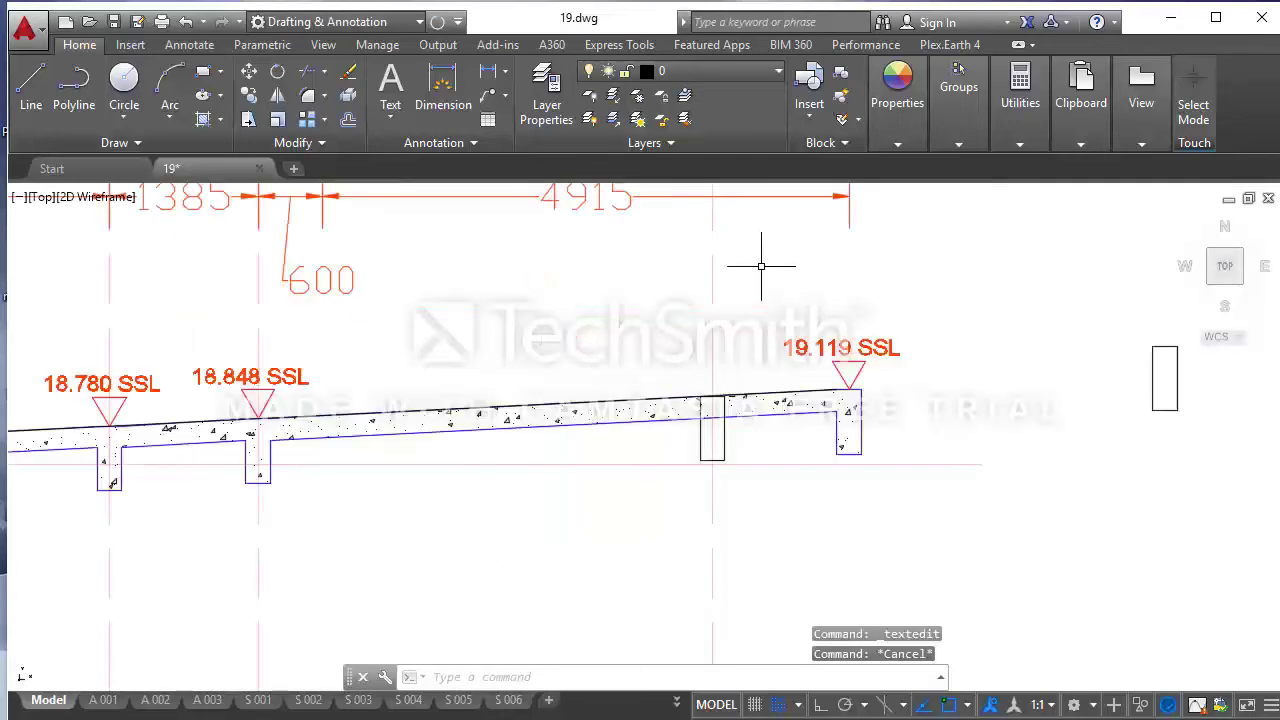
scroll(698, 388, "up", 3)
scroll(712, 400, "up", 3)
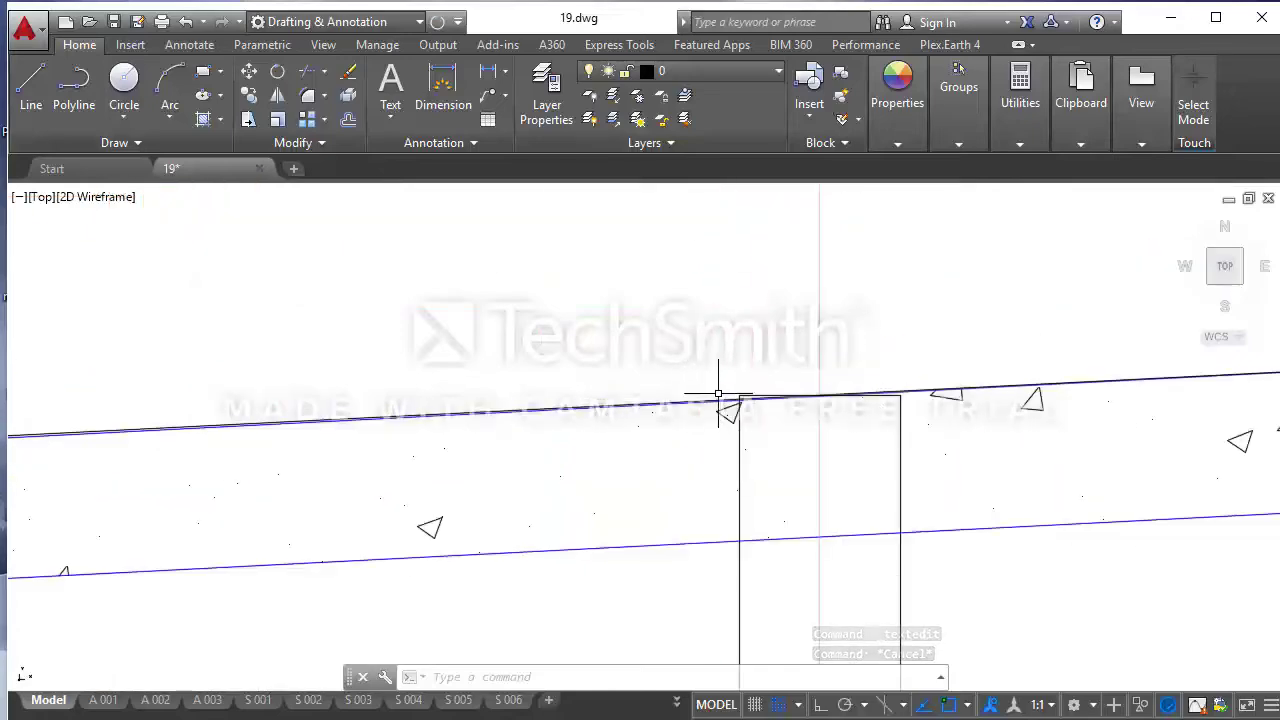
scroll(717, 400, "up", 3)
left_click(717, 400)
key("Delete")
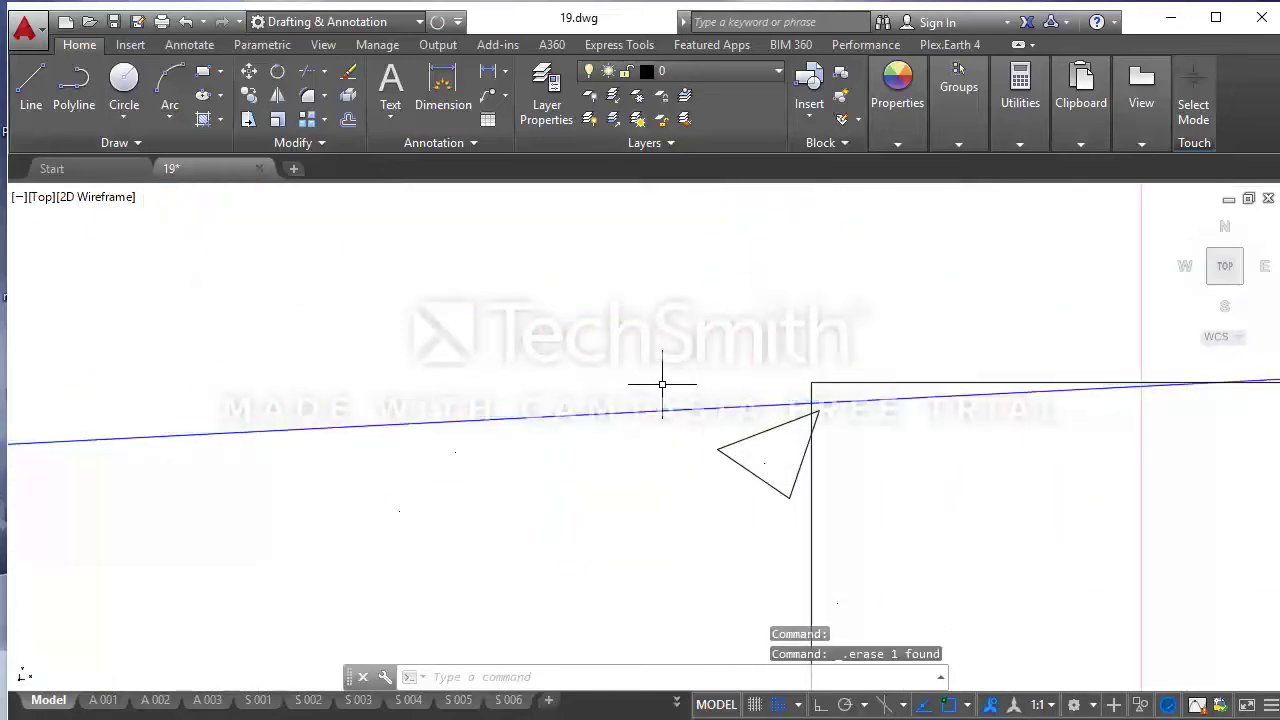
- Explode the slab outline polyline into separate lines with EXPLODE
scroll(663, 380, "down", 5)
scroll(778, 354, "down", 5)
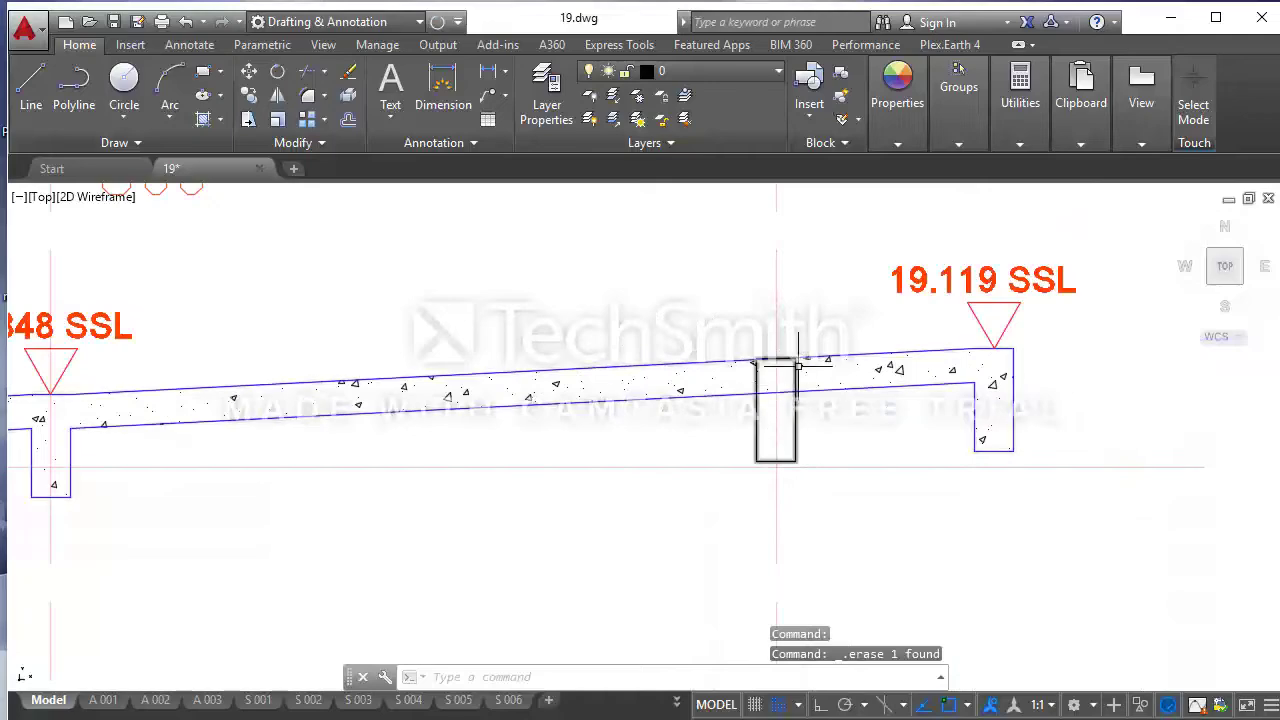
scroll(798, 366, "down", 2)
left_click(510, 385)
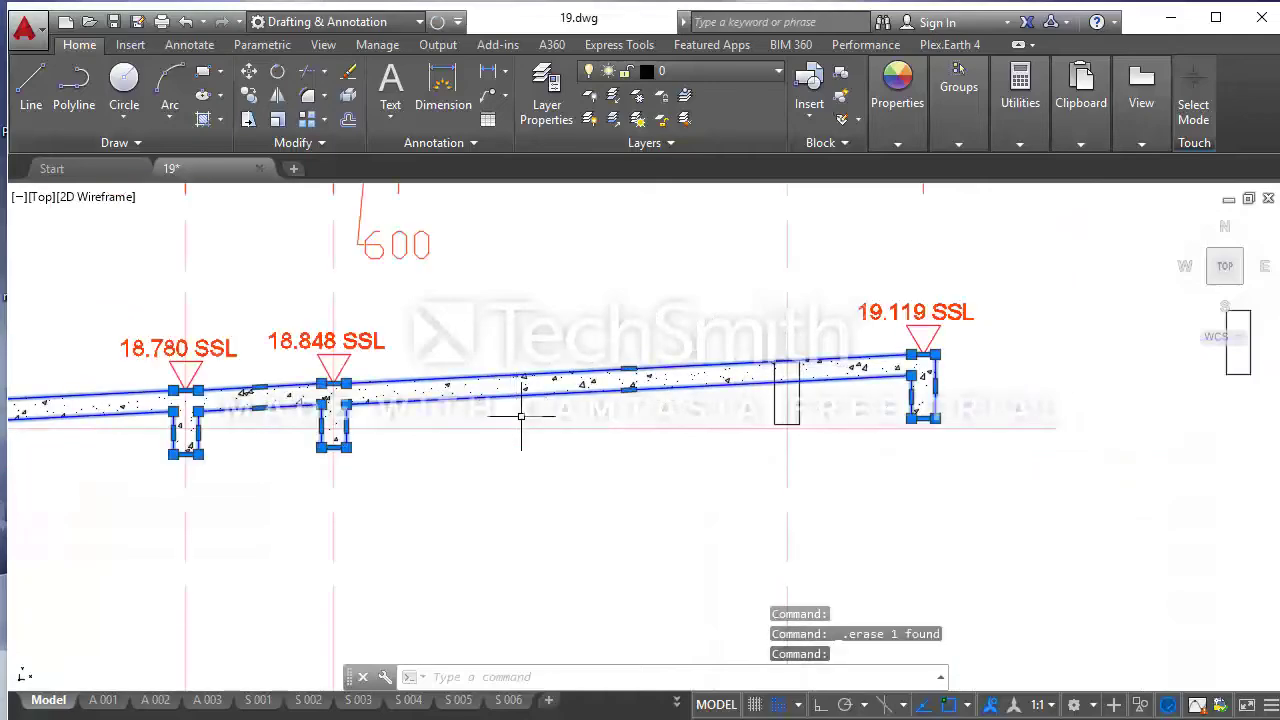
scroll(525, 418, "down", 4)
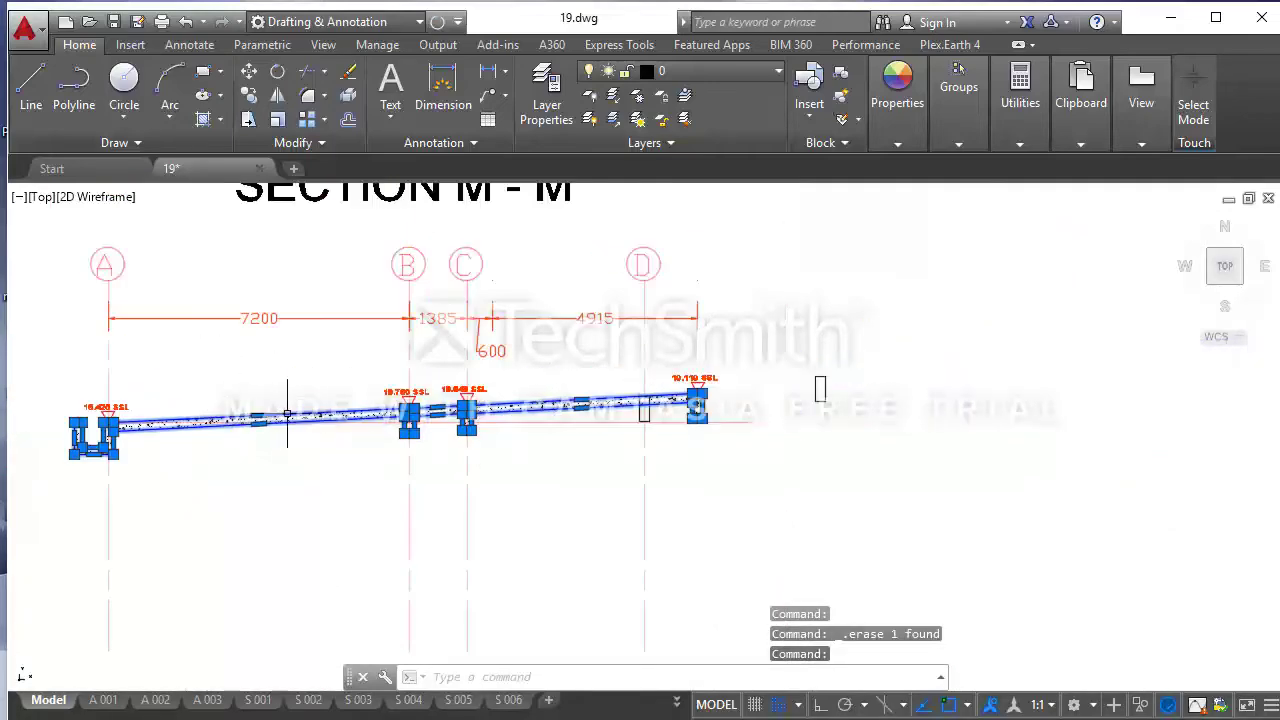
middle_click_drag(287, 415, 410, 415)
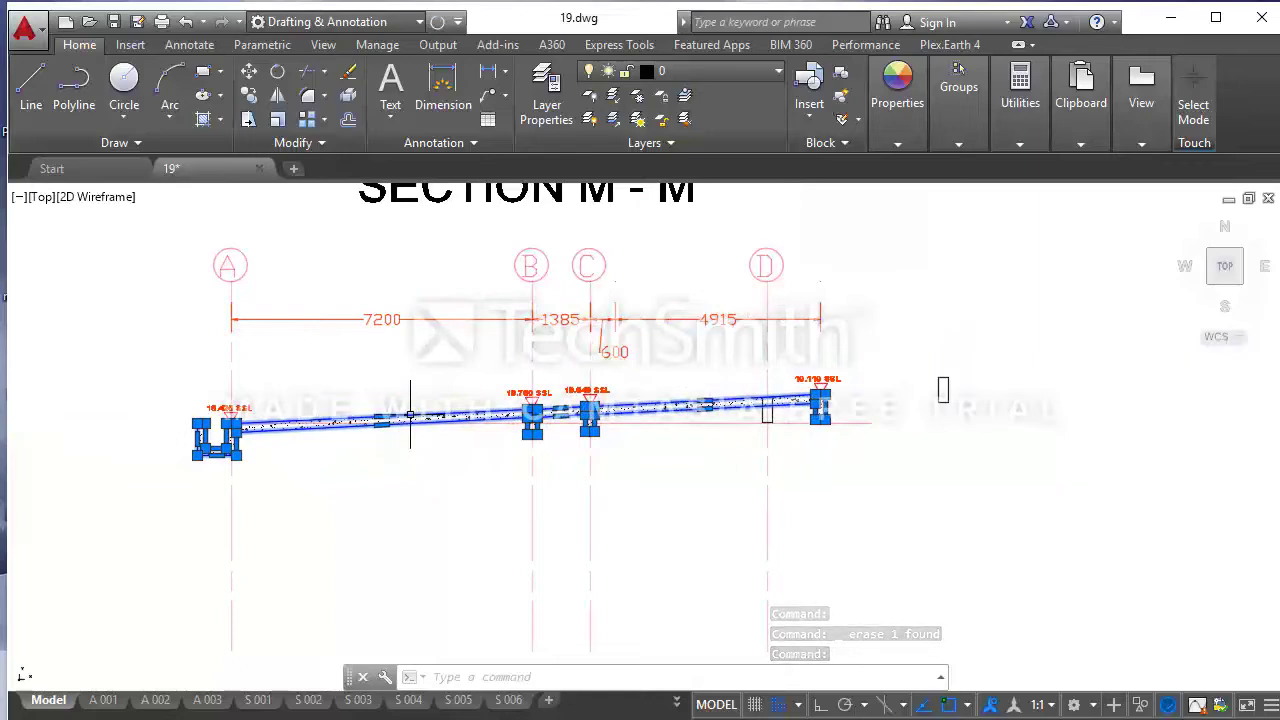
type("EX")
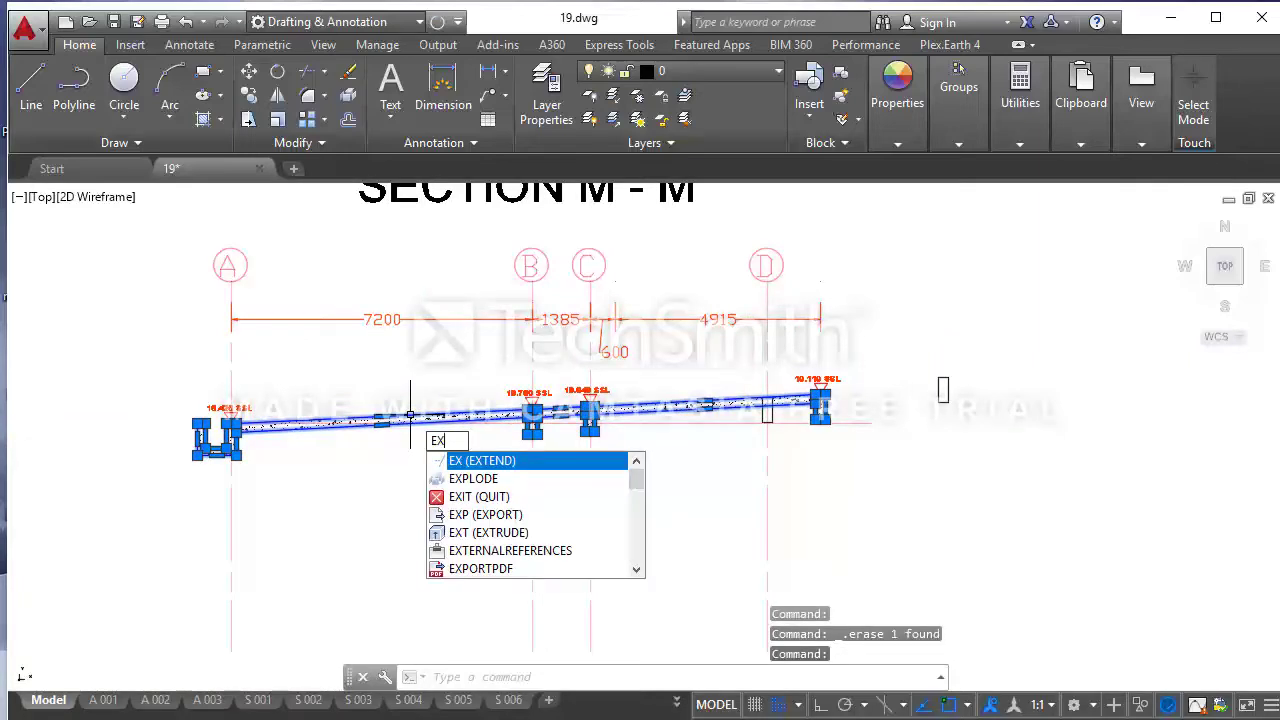
type("PLODE")
key("Return")
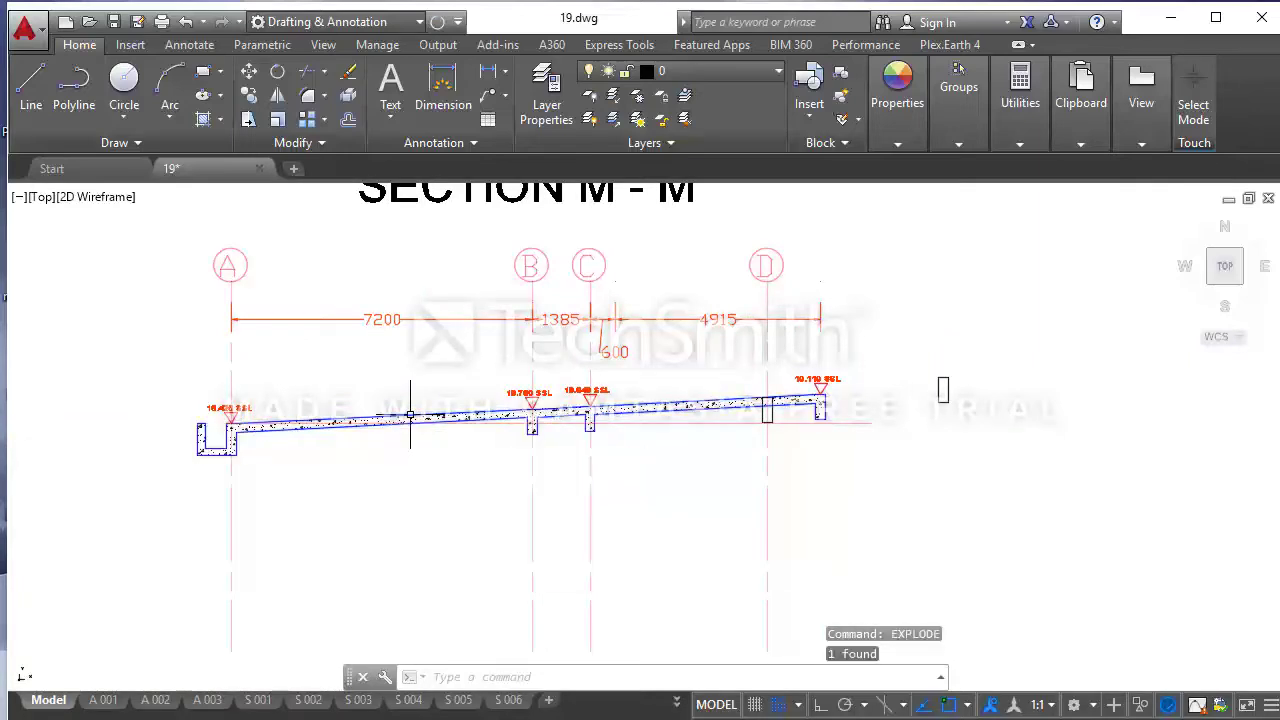
- Grip-stretch the top slab edge's endpoint to its new position
scroll(769, 402, "up", 4)
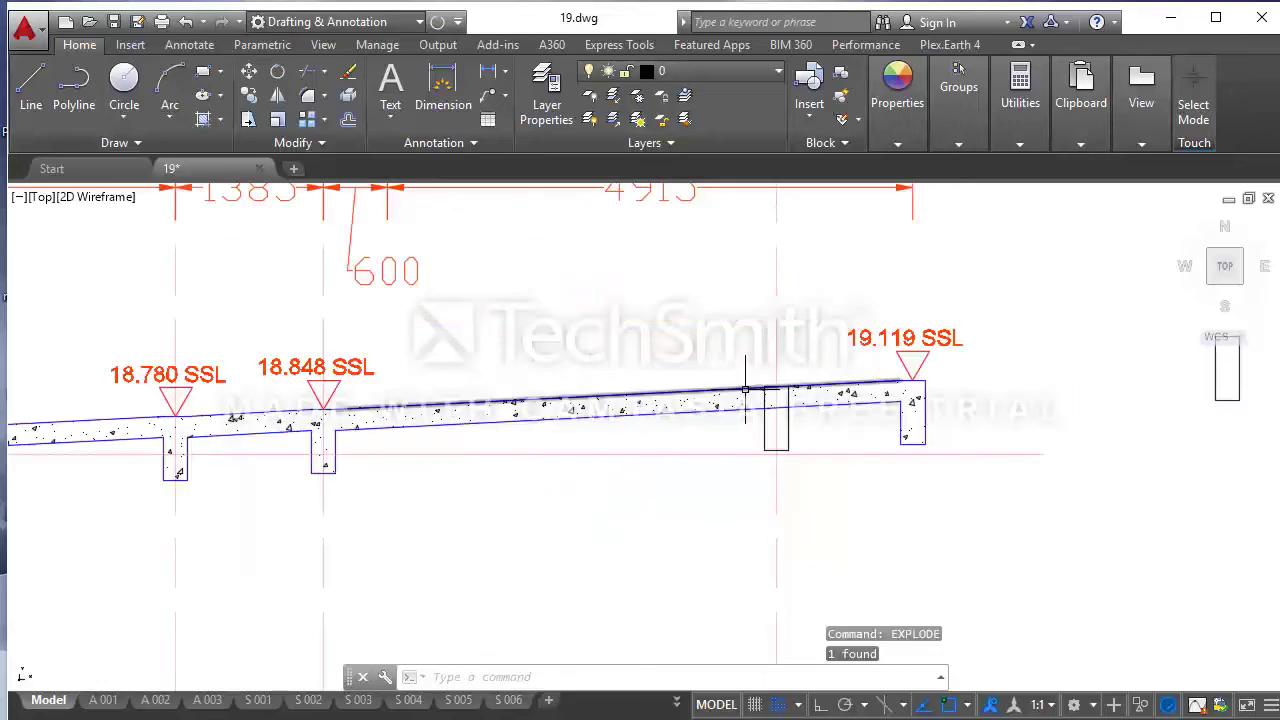
left_click(745, 388)
scroll(918, 370, "up", 2)
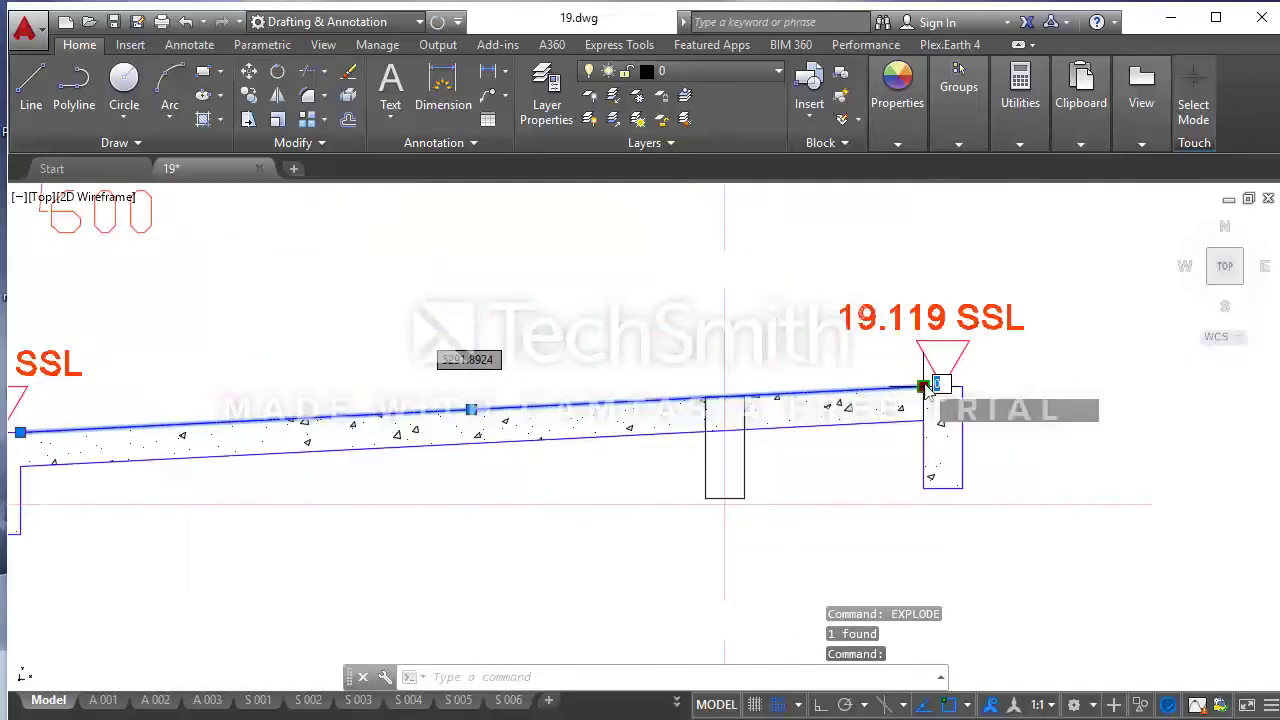
left_click(922, 386)
scroll(751, 386, "up", 2)
scroll(755, 390, "up", 2)
scroll(700, 410, "up", 2)
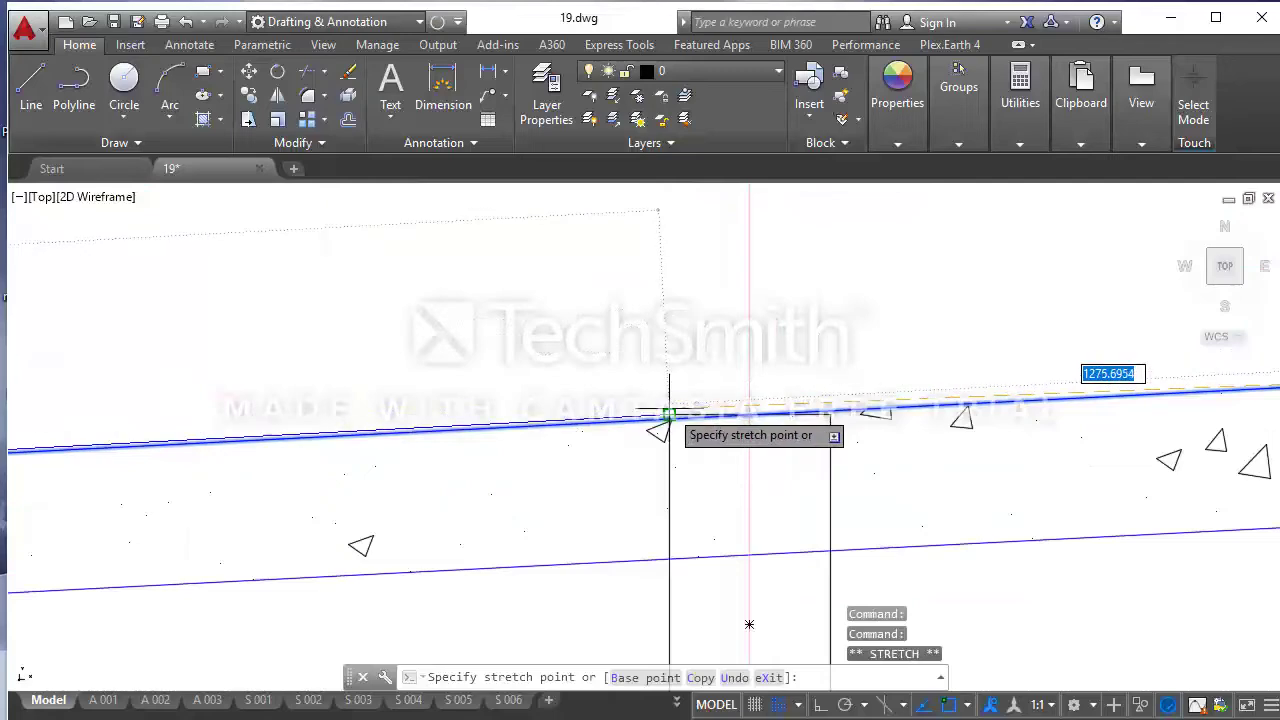
scroll(757, 366, "down", 2)
scroll(737, 380, "down", 3)
scroll(740, 382, "up", 3)
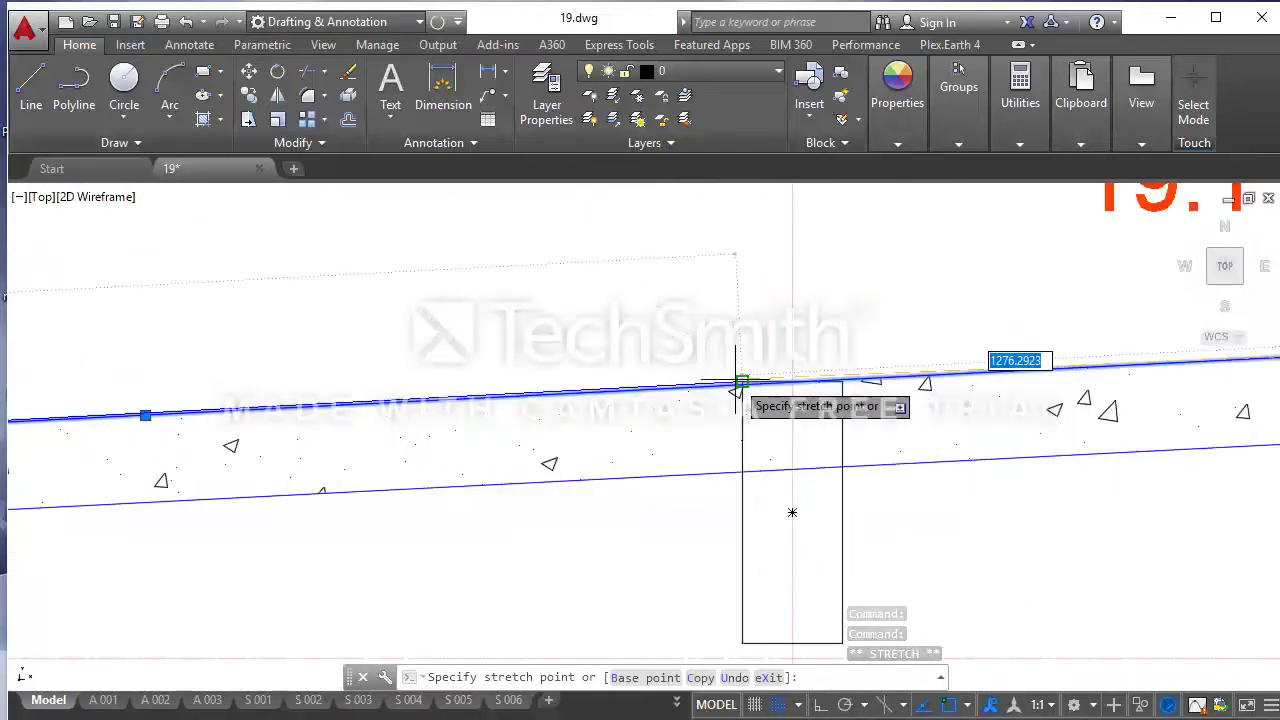
scroll(740, 375, "down", 2)
scroll(745, 357, "down", 2)
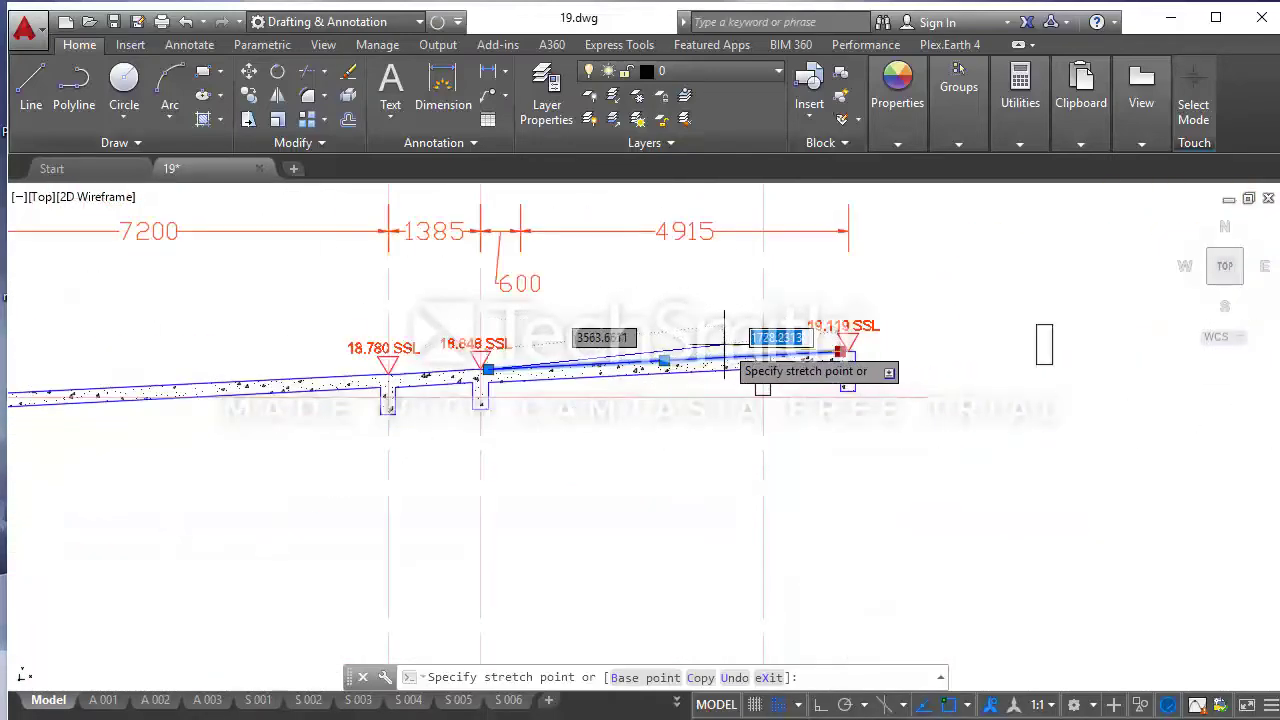
scroll(730, 343, "up", 4)
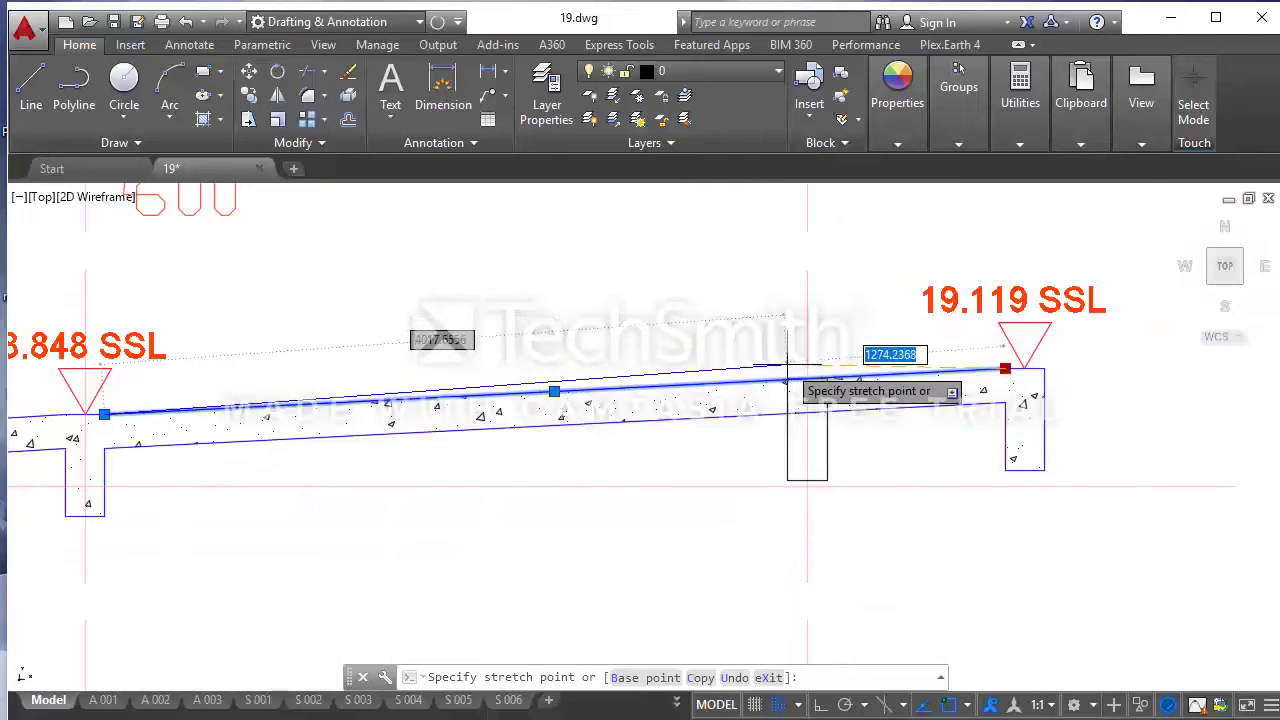
scroll(786, 383, "up", 1)
scroll(1040, 375, "down", 3)
scroll(970, 400, "down", 2)
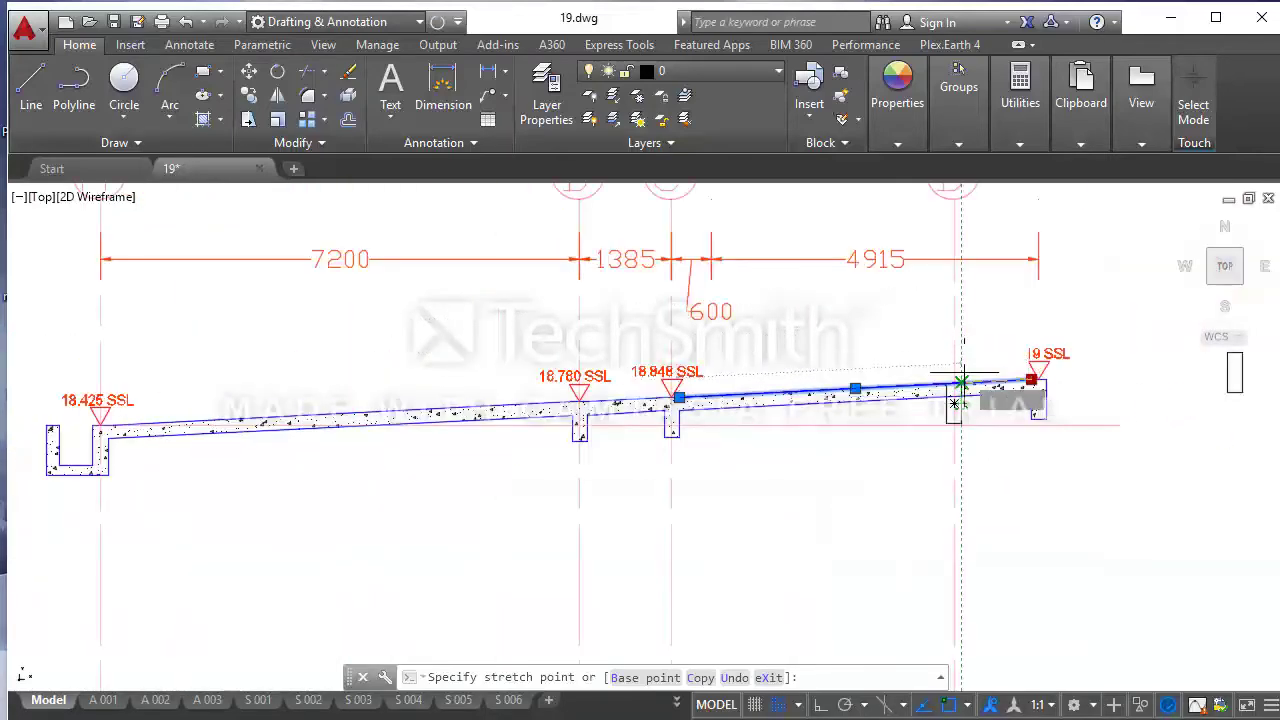
scroll(942, 400, "down", 2)
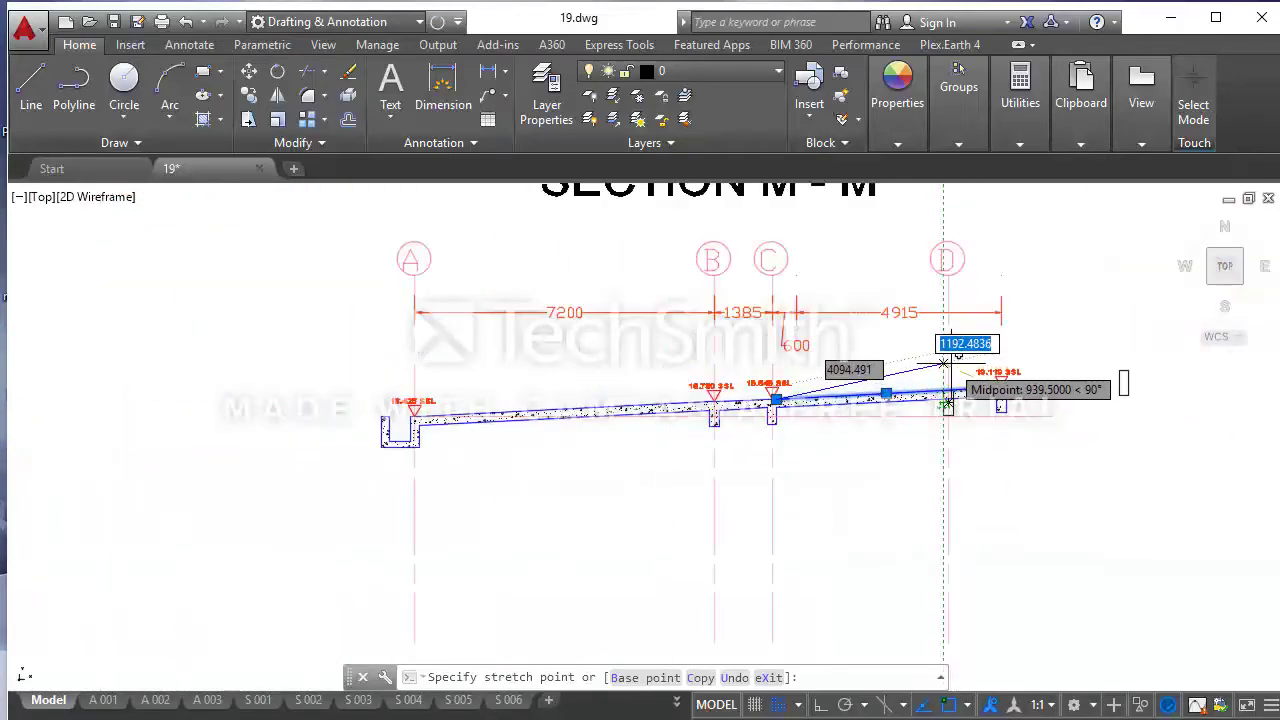
scroll(945, 400, "up", 1)
scroll(1030, 400, "up", 3)
scroll(1015, 430, "down", 2)
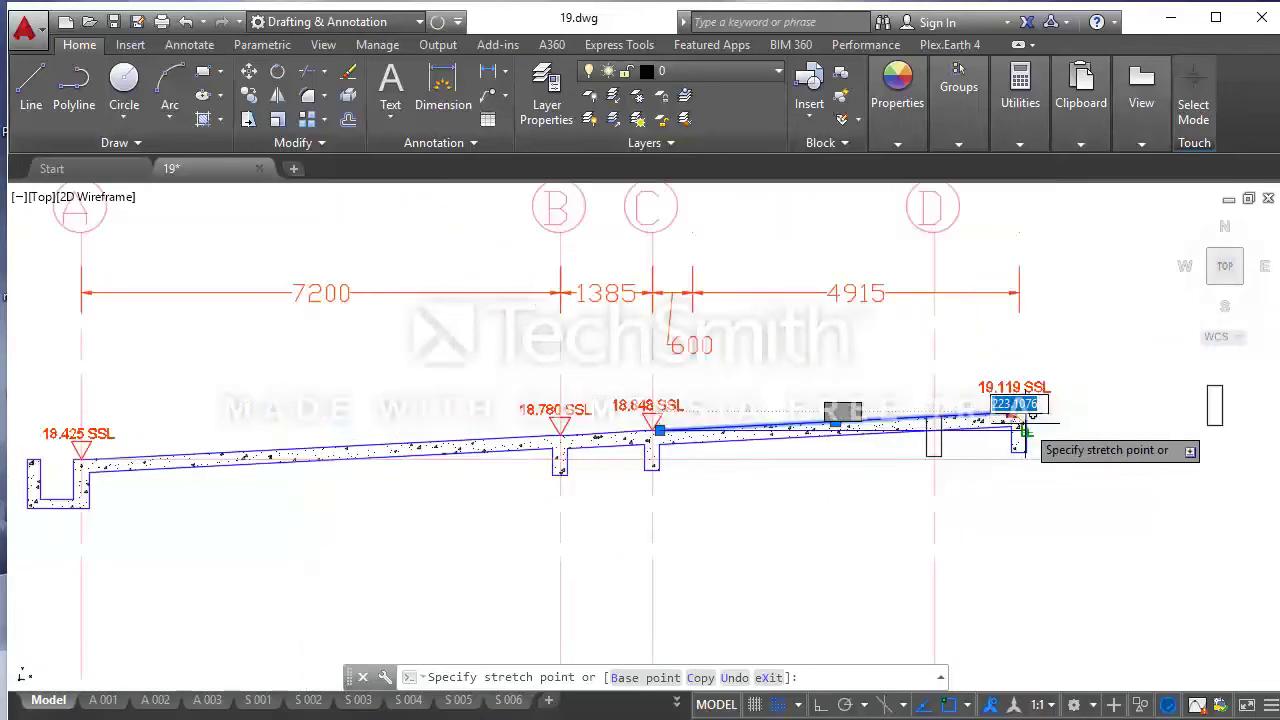
scroll(962, 495, "up", 4)
scroll(786, 382, "up", 5)
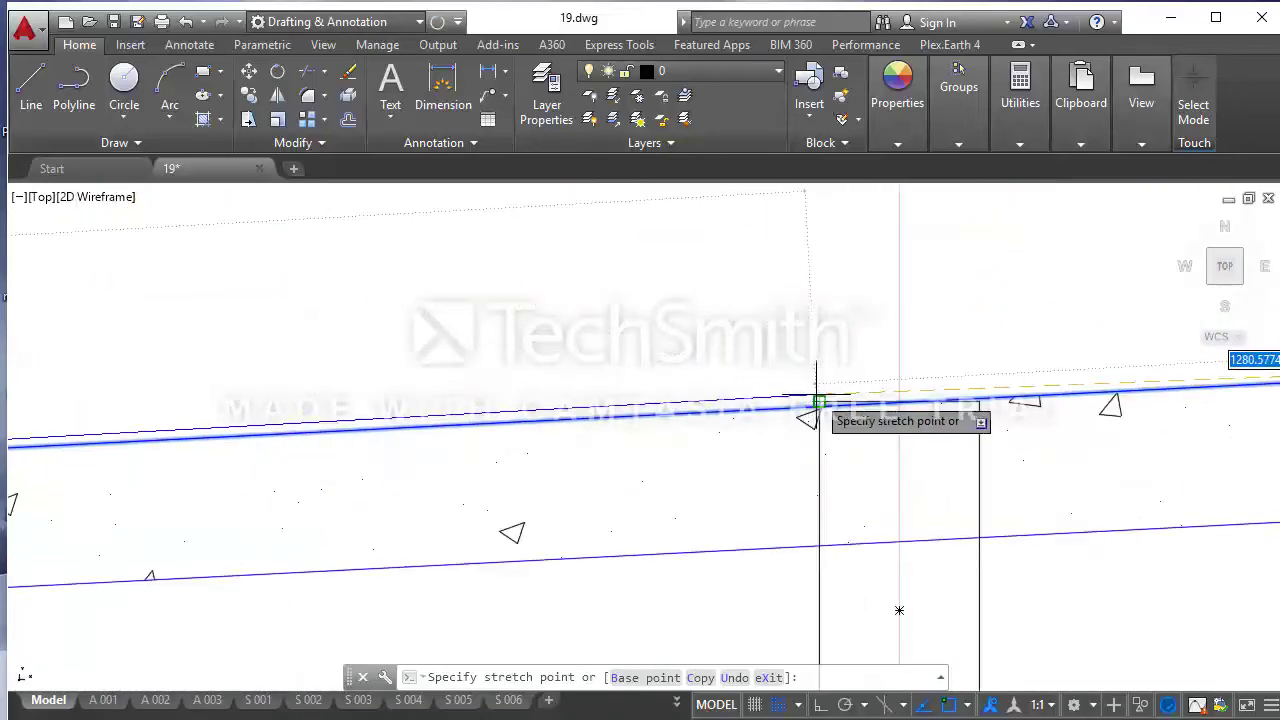
left_click(820, 402)
key("Escape")
- Select the lower slab line for removal
scroll(840, 400, "down", 4)
left_click(942, 455)
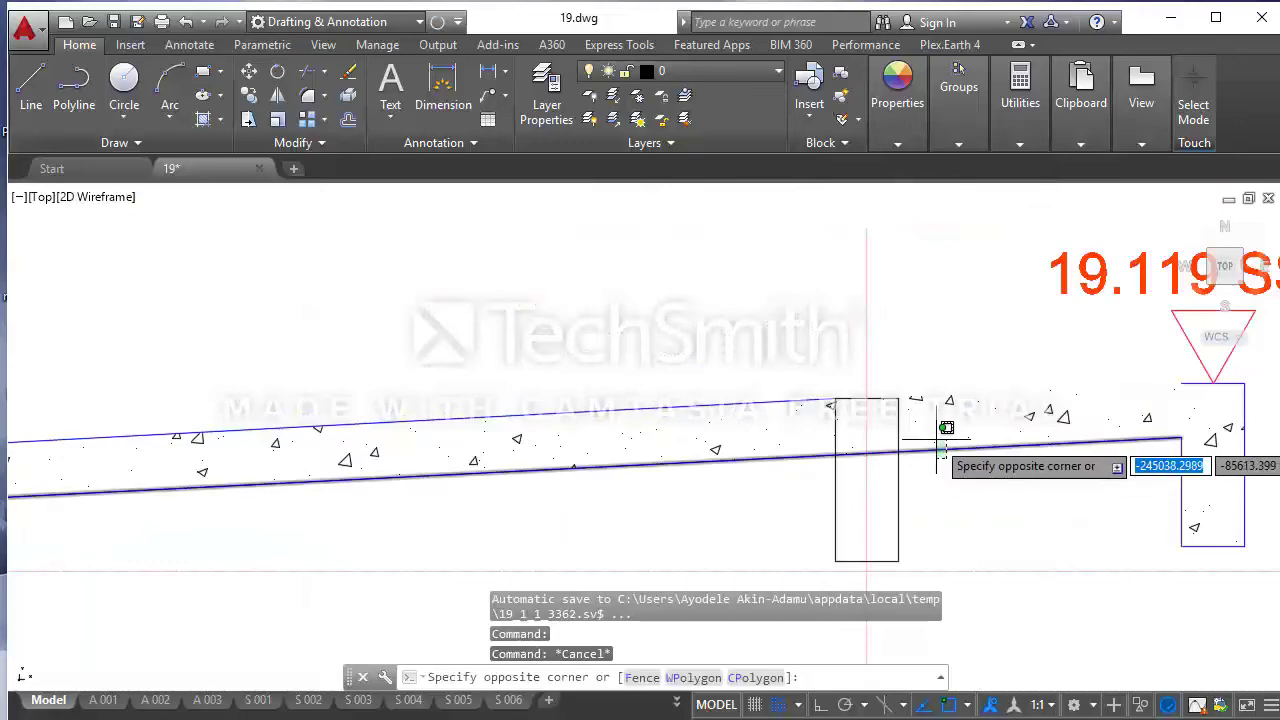
left_click(940, 430)
scroll(937, 440, "down", 5)
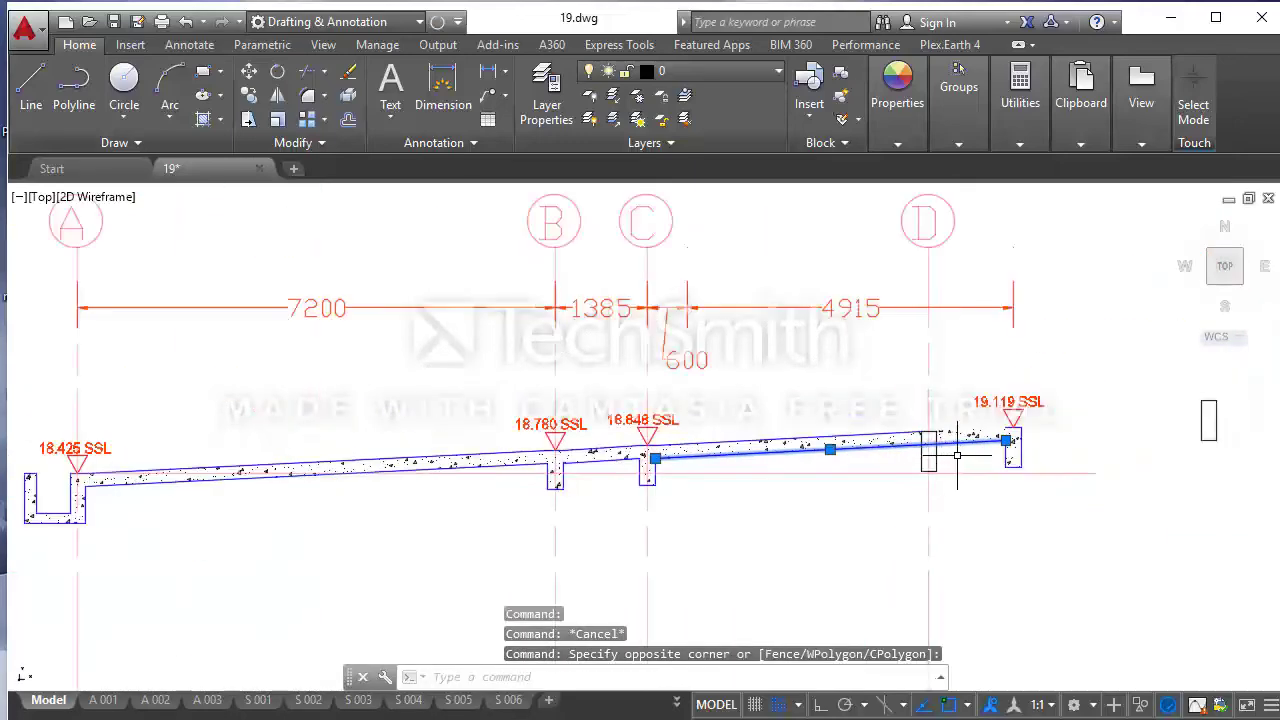
- Delete the lower slab line and the slab's concrete hatch
key("Delete")
left_click(857, 443)
left_click(838, 446)
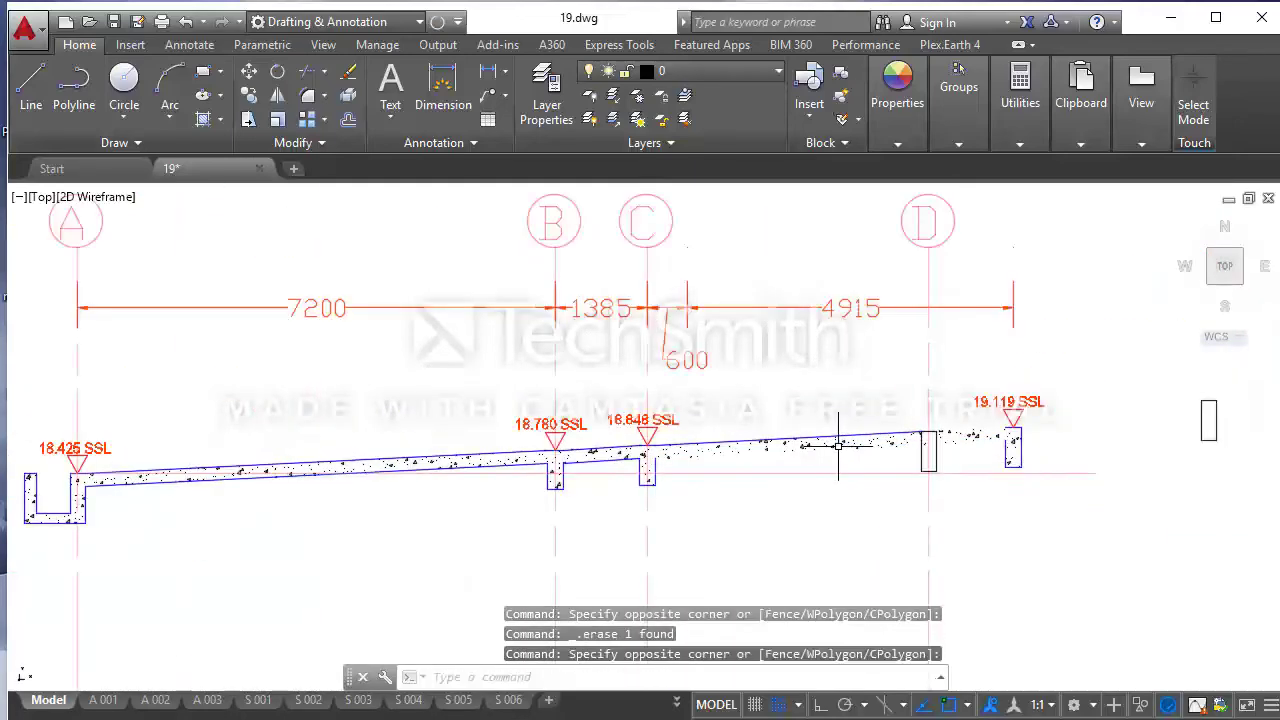
left_click(765, 449)
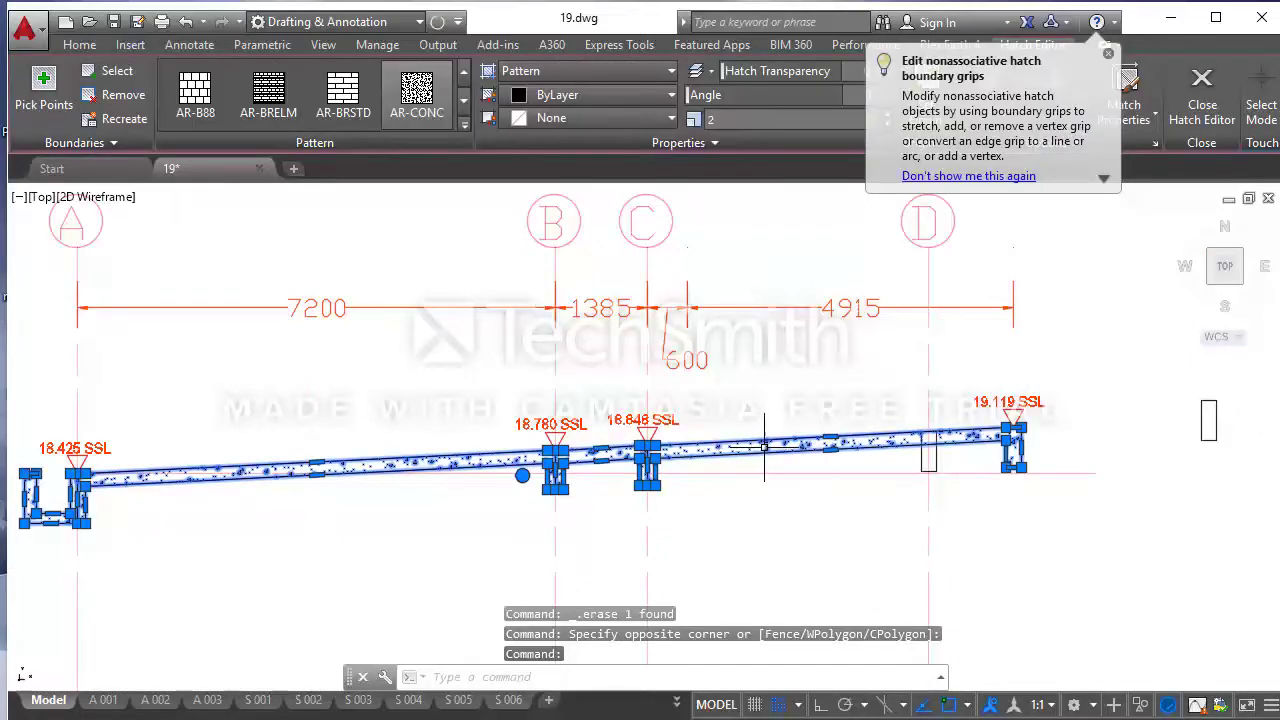
key("Delete")
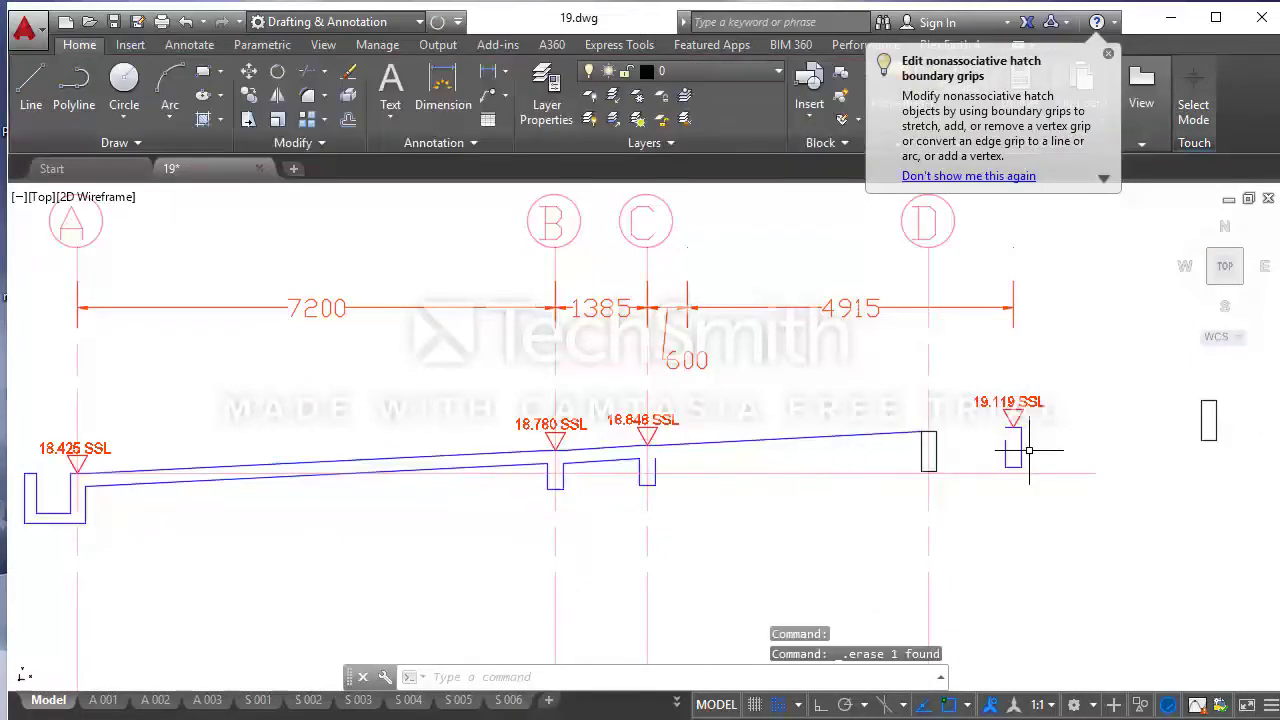
- Delete the leftover stub pieces and the short line under 19.119 SSL
left_click(1029, 450)
left_click(995, 420)
key("Delete")
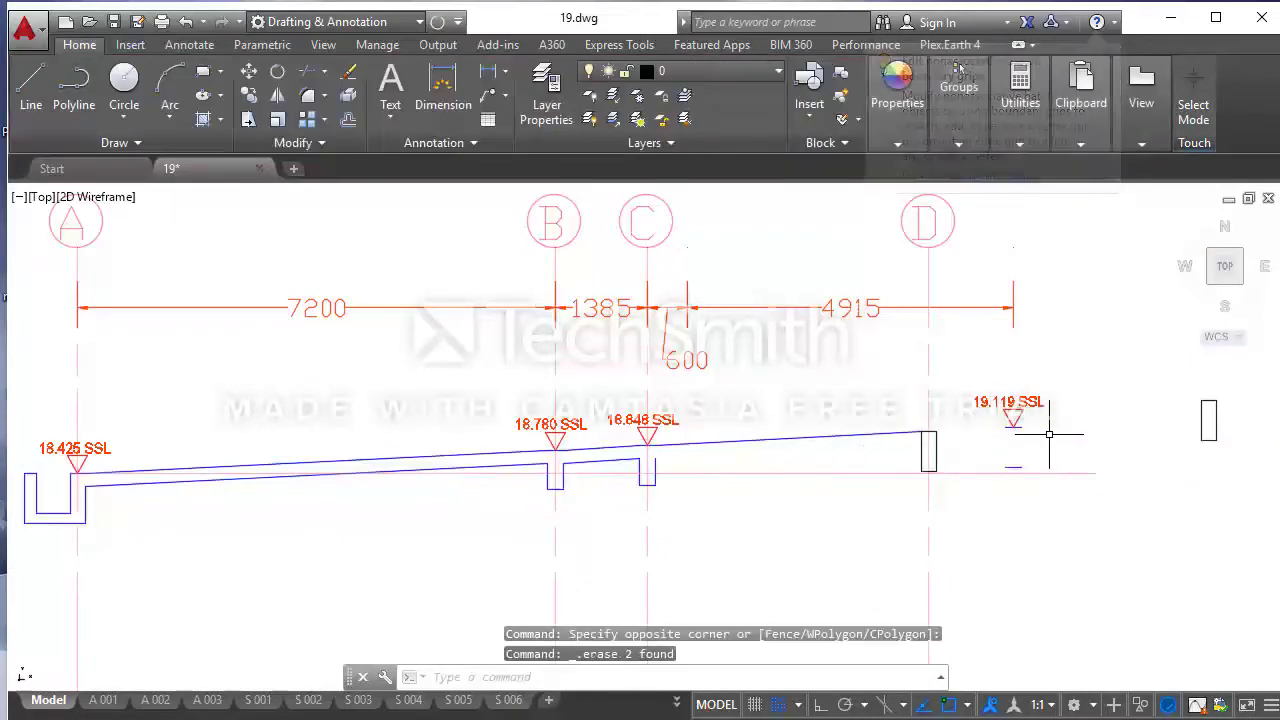
left_click(1014, 463)
key("Delete")
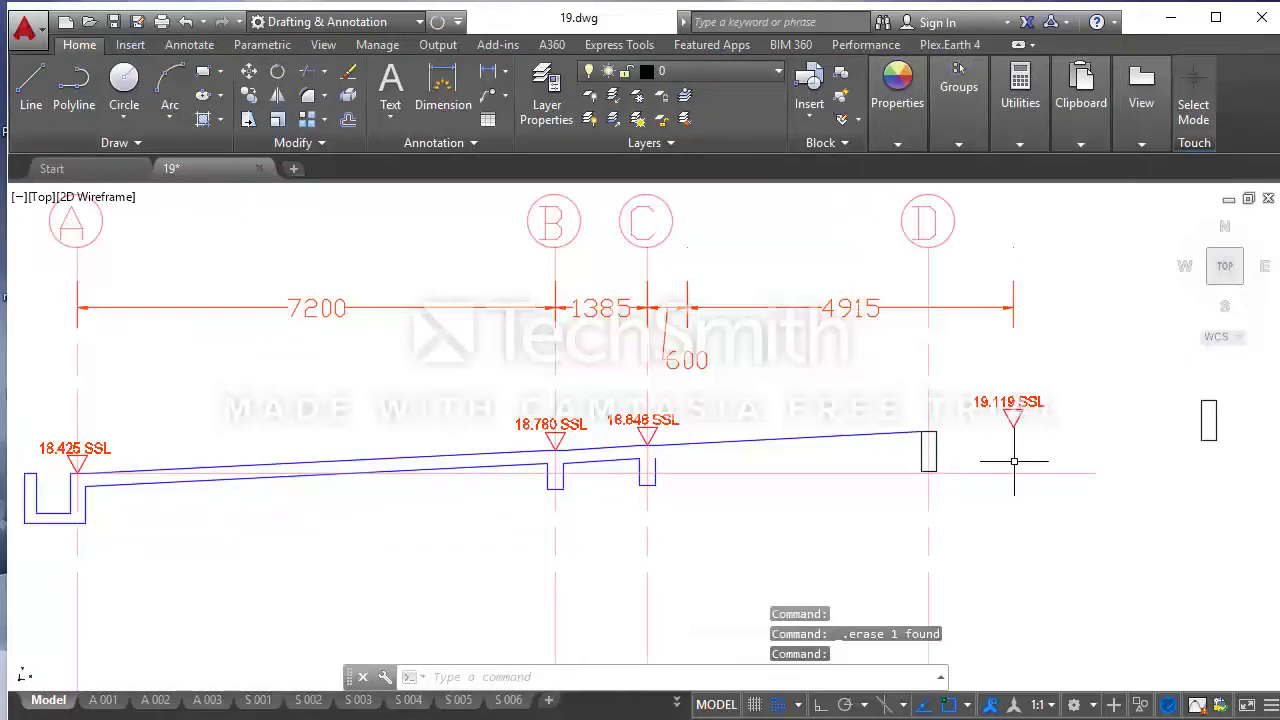
- Select the slab top line between grids C and D for offsetting
left_click(833, 435)
left_click(646, 292)
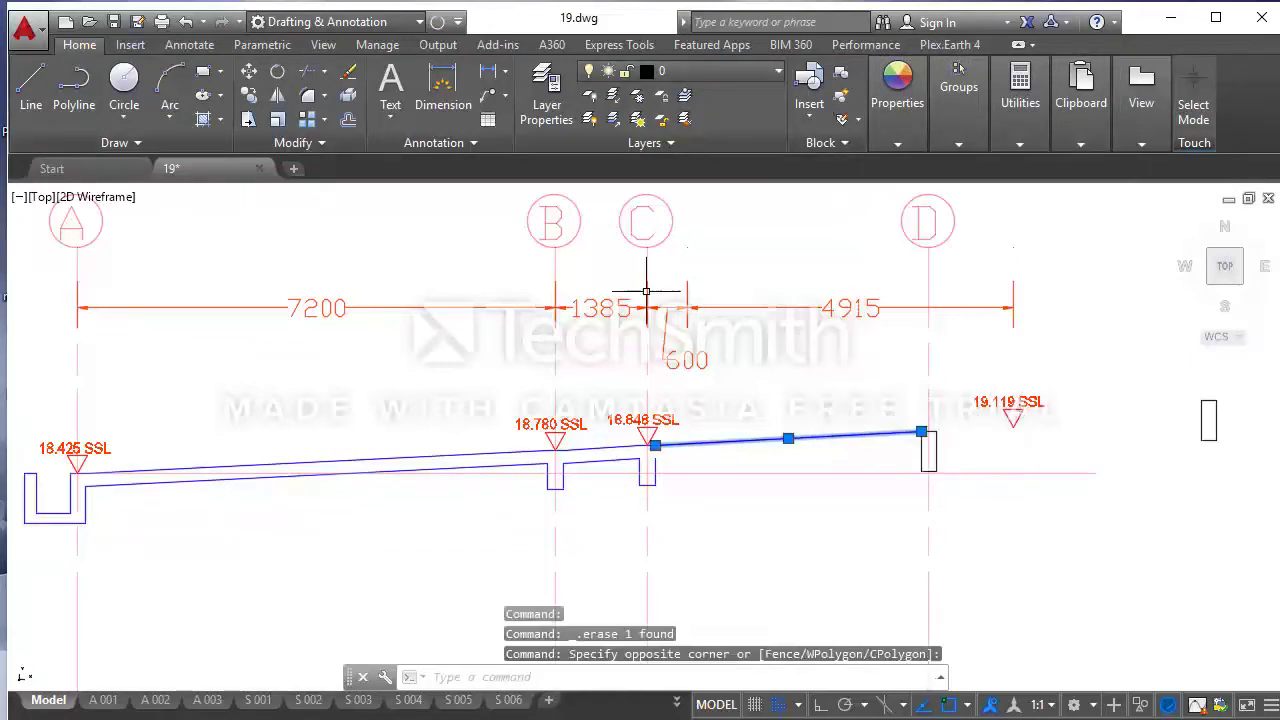
left_click(352, 121)
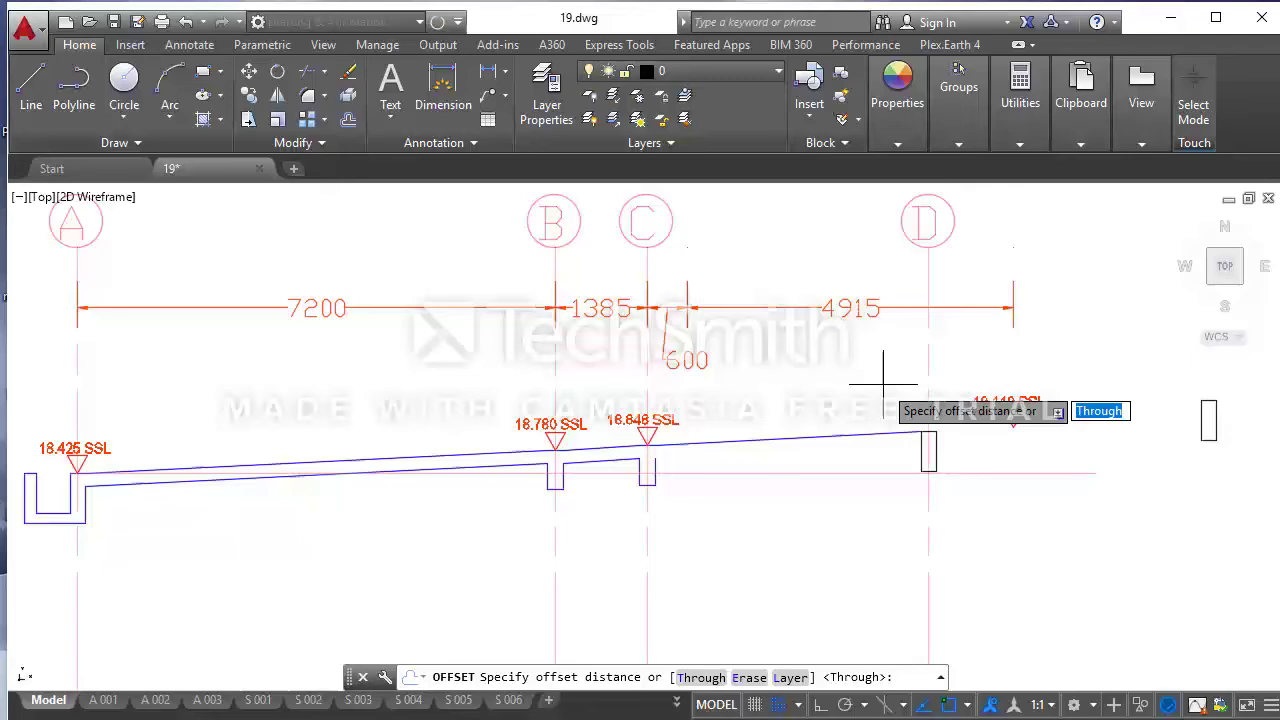
- Reselect the C–D slab top line and offset it 200 downward
left_click(1047, 505)
key("Escape")
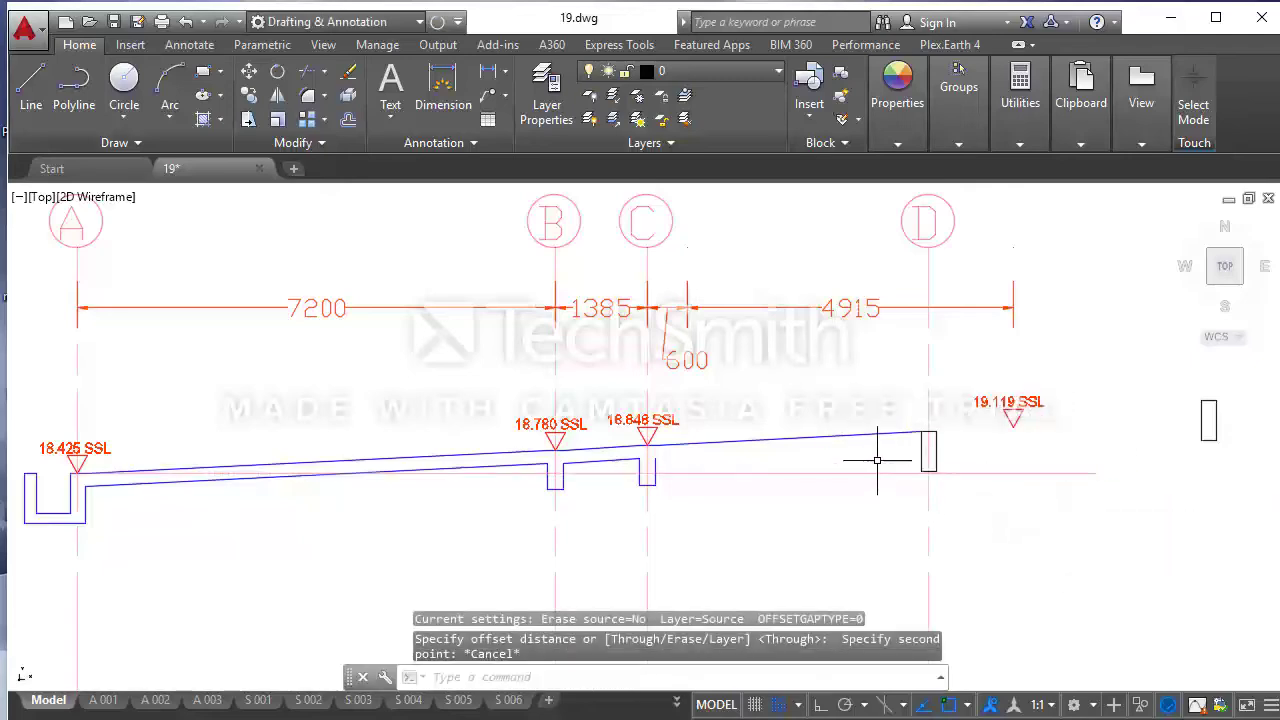
left_click(883, 451)
left_click(815, 412)
left_click(345, 120)
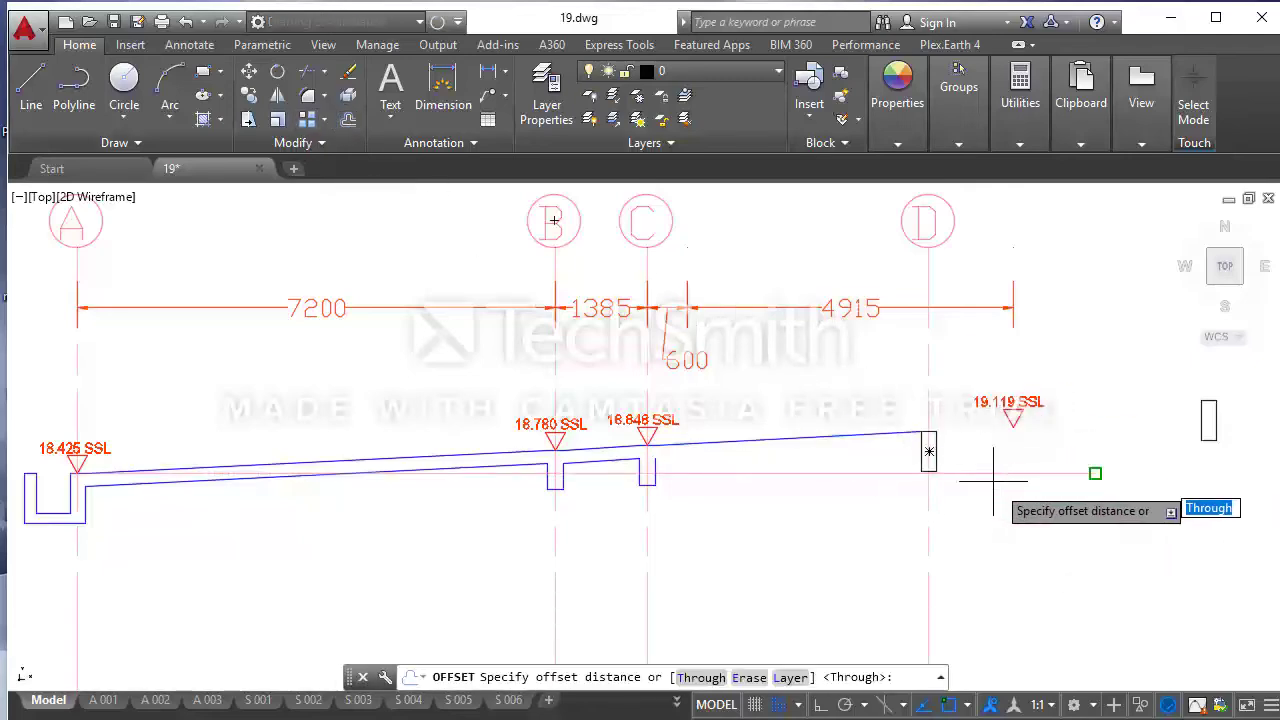
key("Return")
type("200")
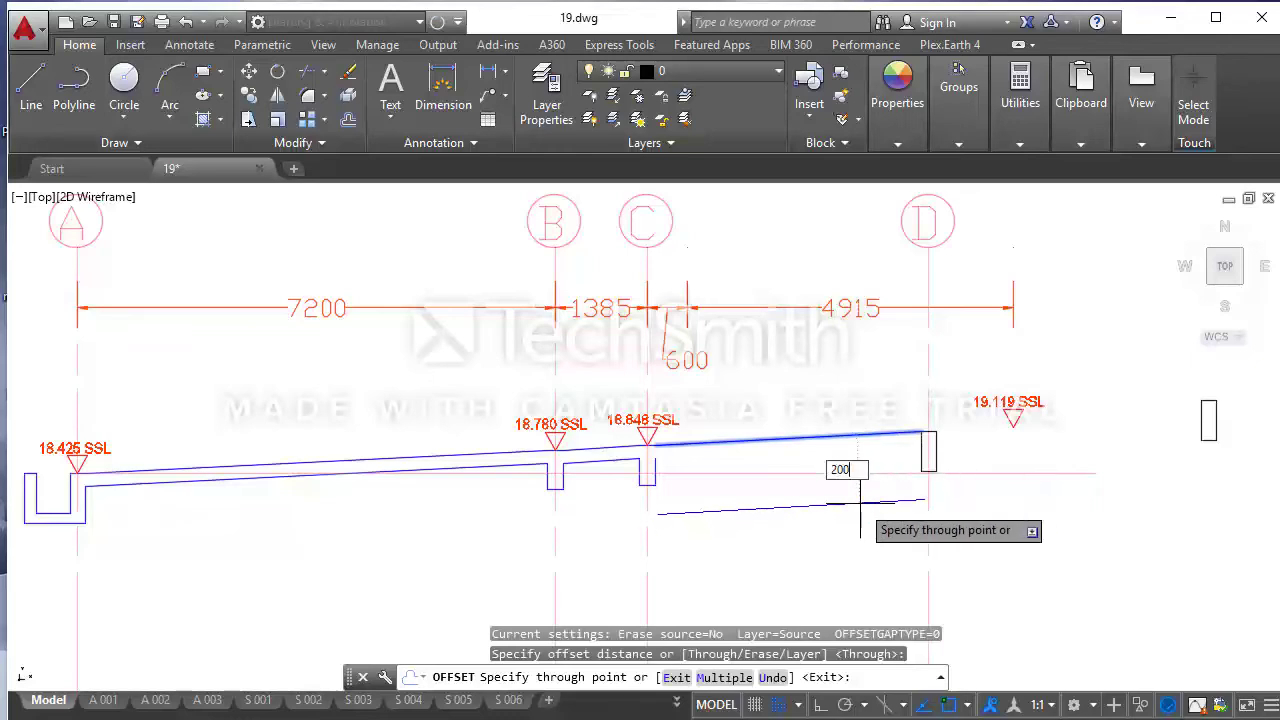
key("Return")
key("Escape")
scroll(671, 449, "up", 4)
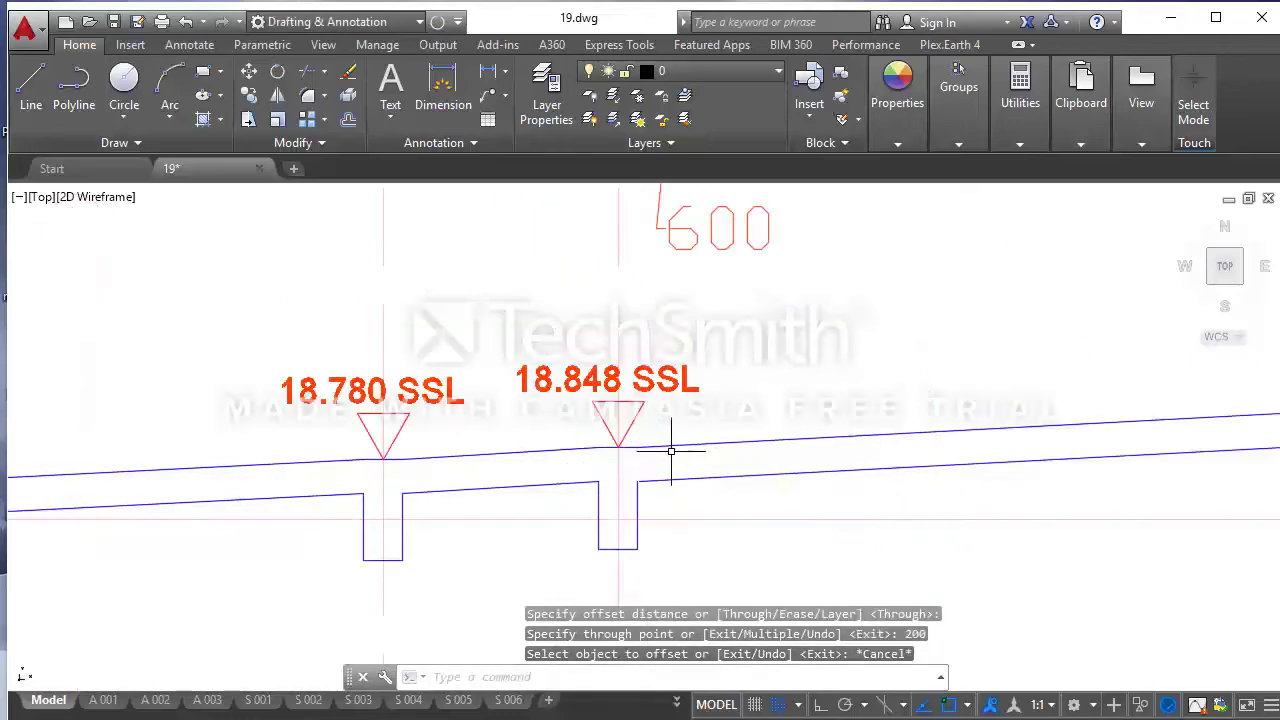
scroll(645, 485, "up", 4)
scroll(645, 485, "down", 2)
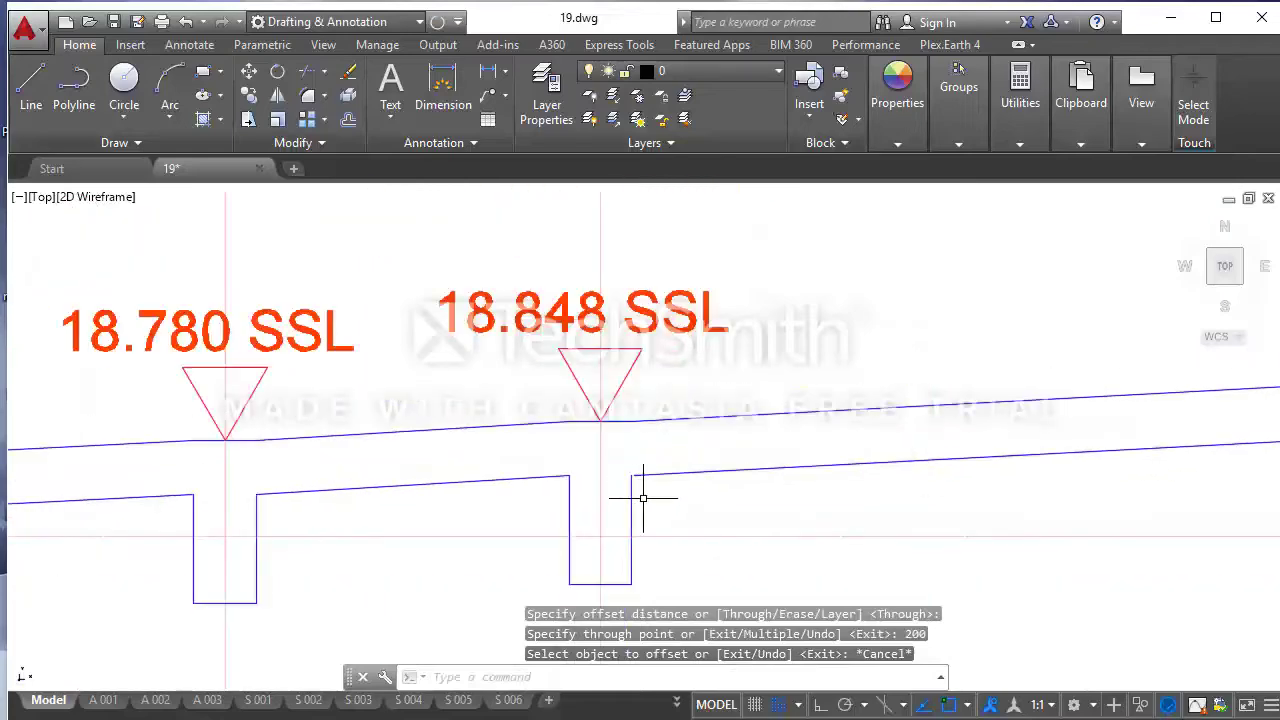
left_click(643, 497)
key("Escape")
scroll(598, 420, "down", 4)
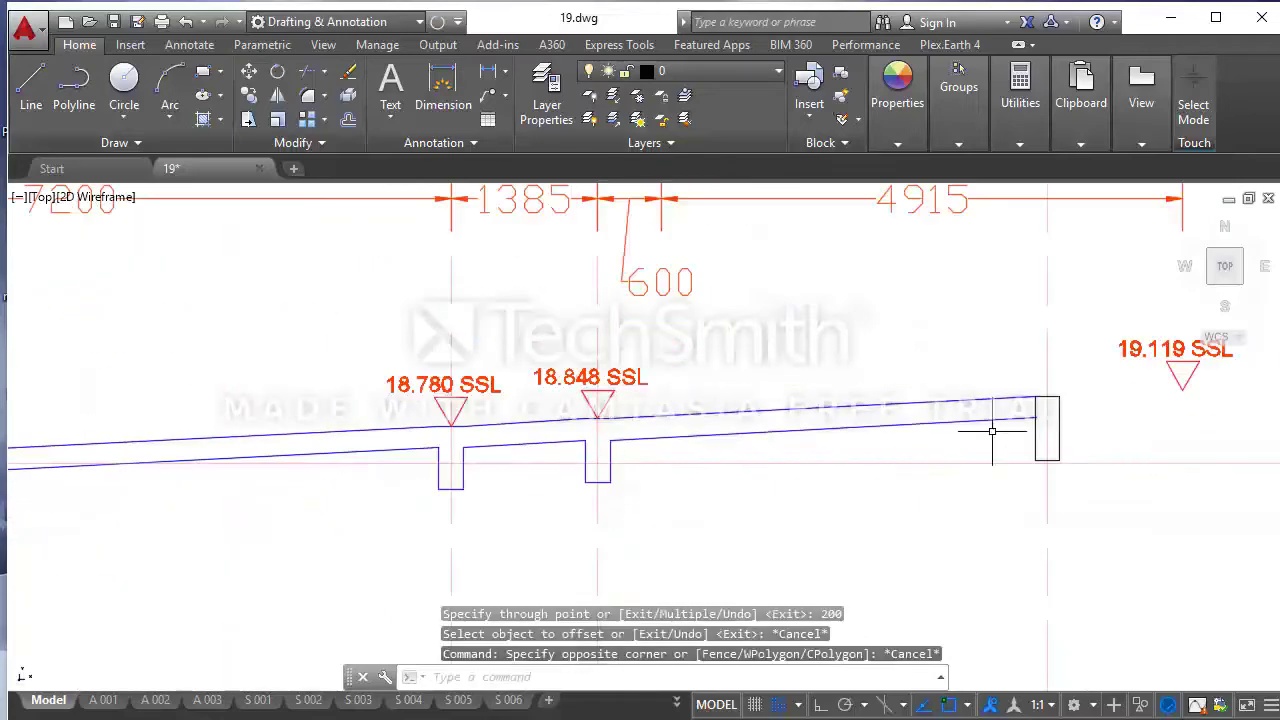
- Trim the excess vertical edges of the grid C notch, using all objects as edges
left_click(309, 77)
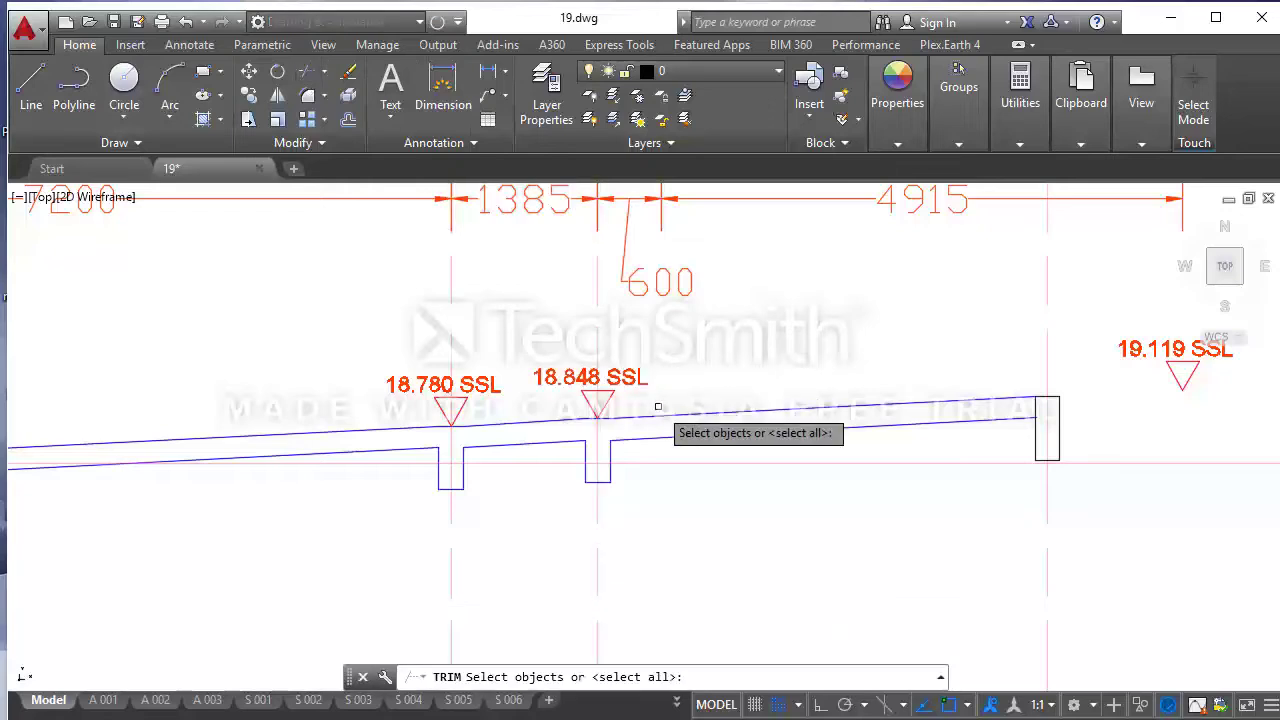
key("Return")
scroll(610, 432, "up", 4)
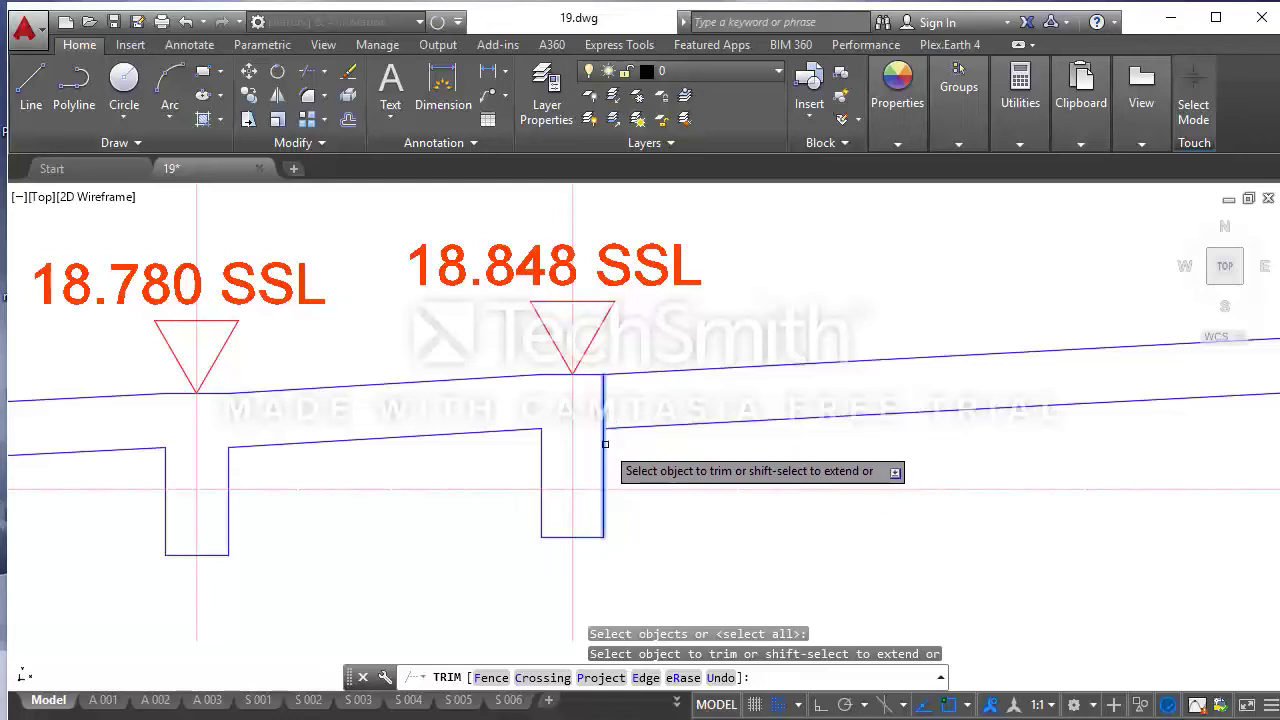
left_click(604, 444)
left_click(603, 410)
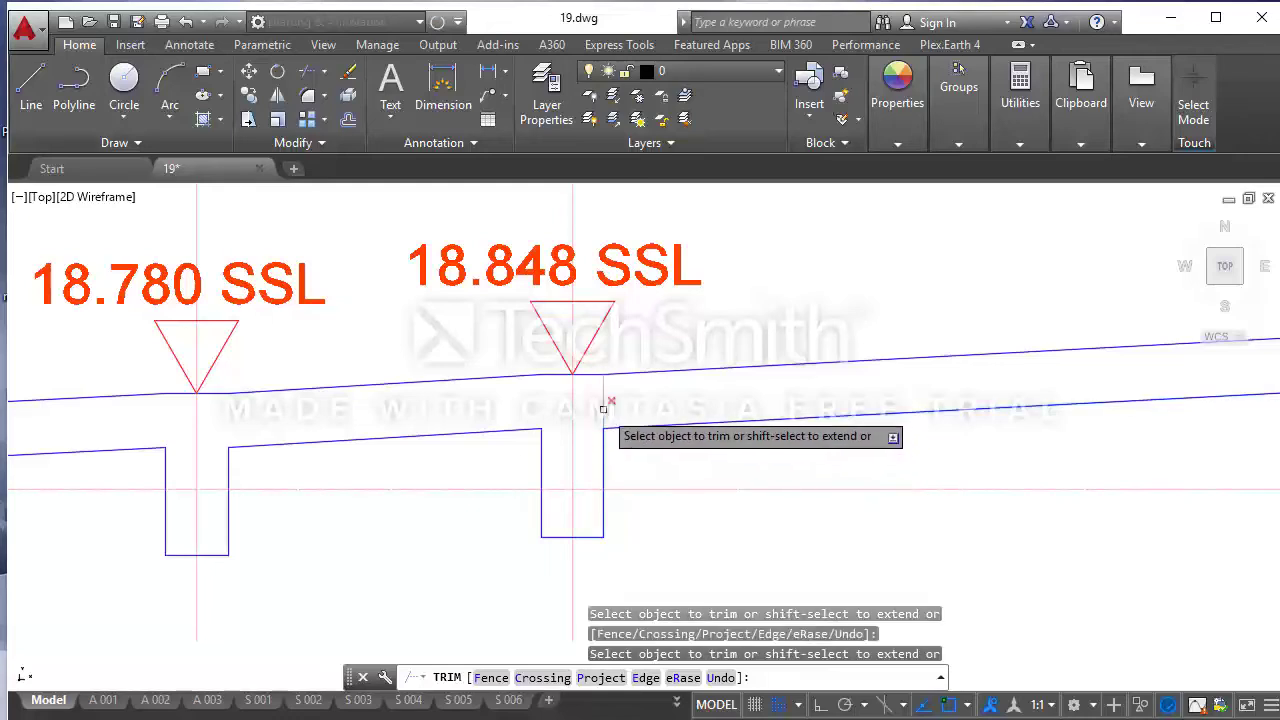
scroll(595, 440, "down", 8)
scroll(840, 425, "up", 6)
scroll(830, 440, "up", 6)
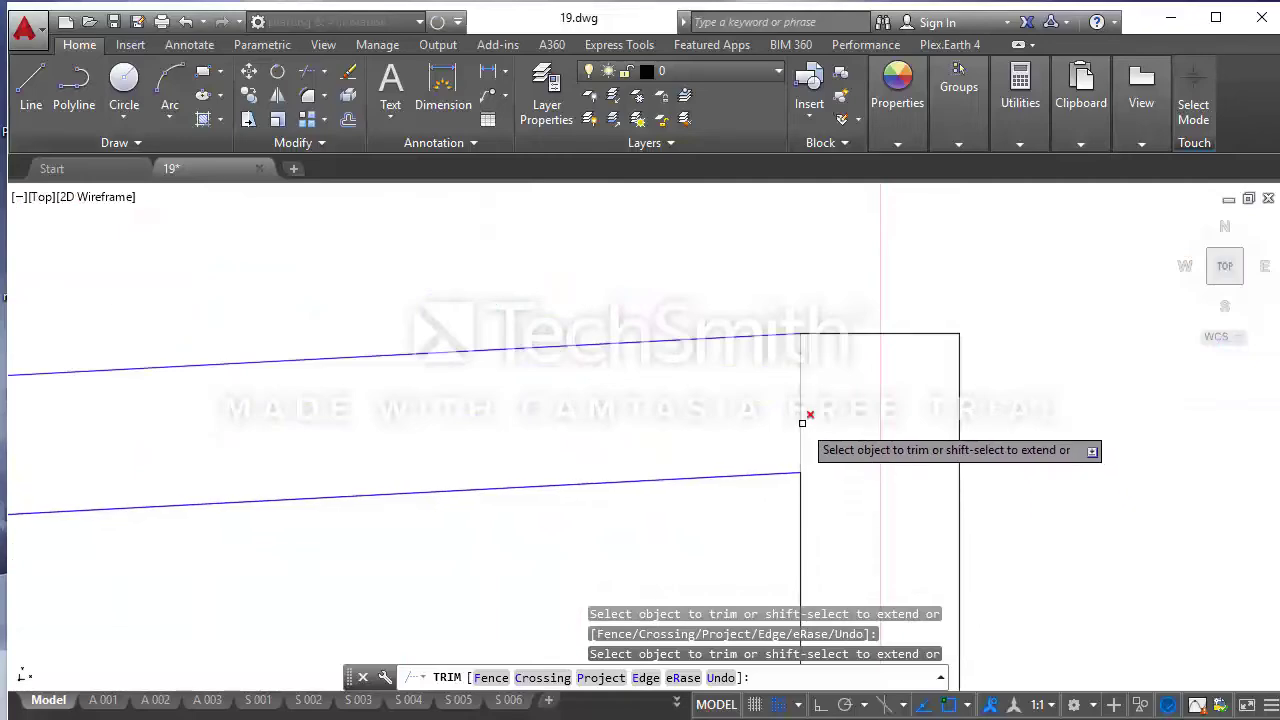
scroll(812, 432, "down", 5)
scroll(859, 408, "down", 3)
key("Escape")
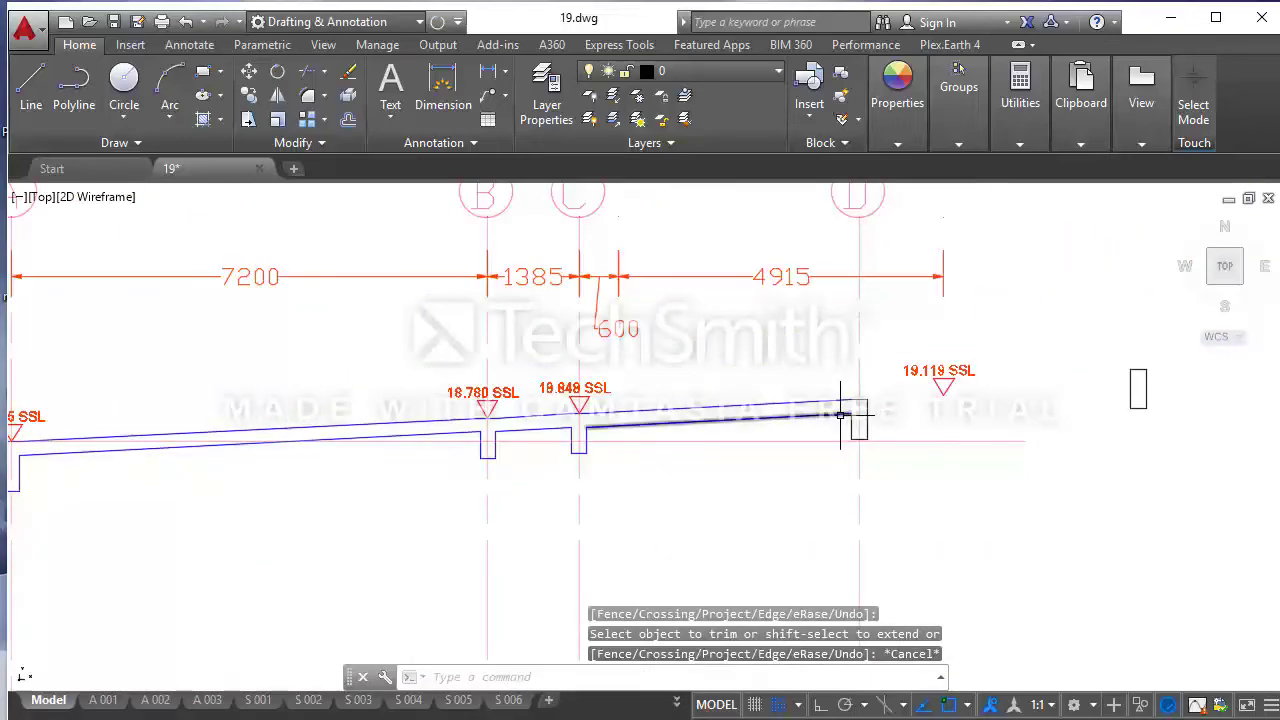
- Select the 19.119 SSL level marker
scroll(841, 414, "down", 2)
scroll(845, 414, "up", 4)
key("Escape")
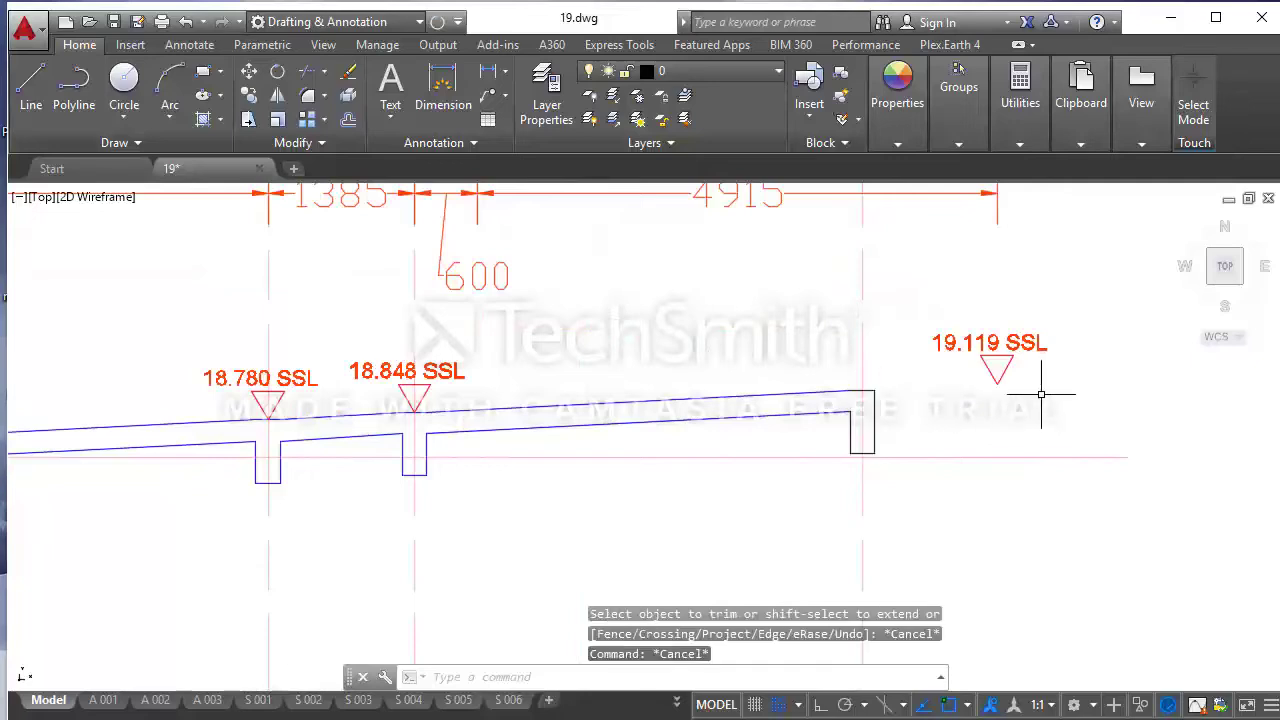
left_click(1062, 405)
left_click(907, 302)
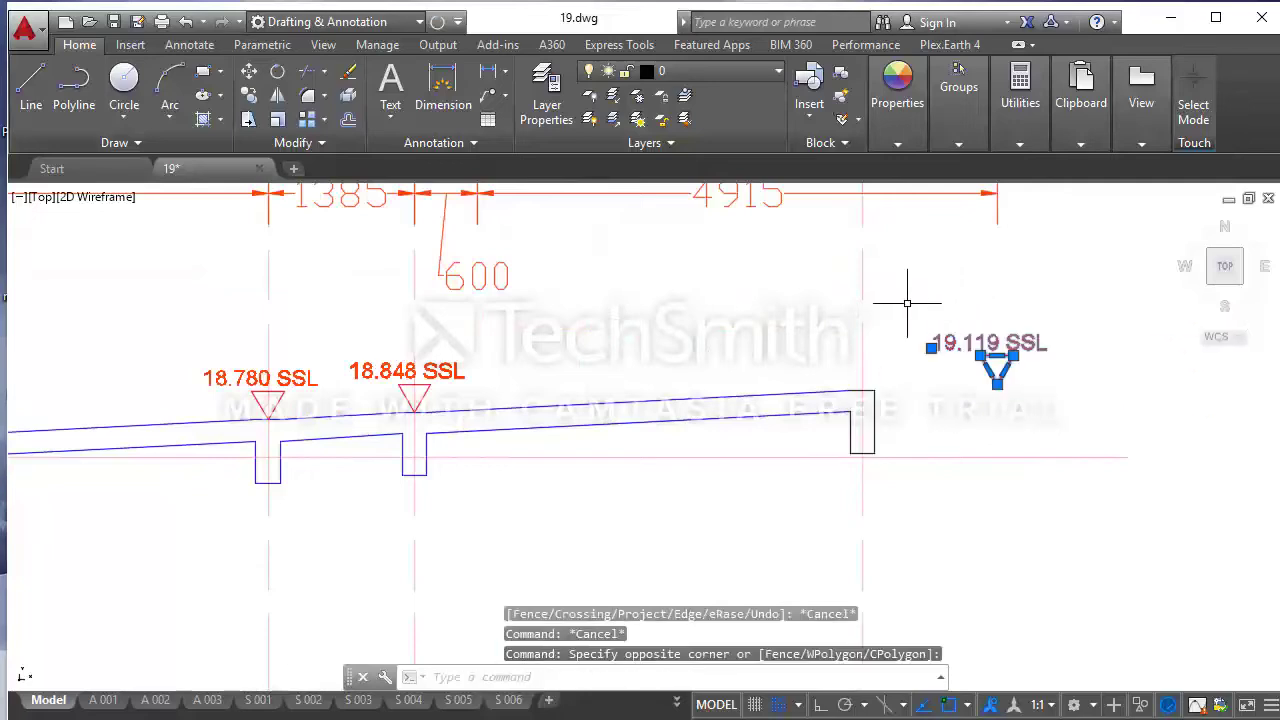
- Move the 19.119 SSL level marker onto the slab's top corner at grid D
left_click(250, 72)
left_click(997, 381)
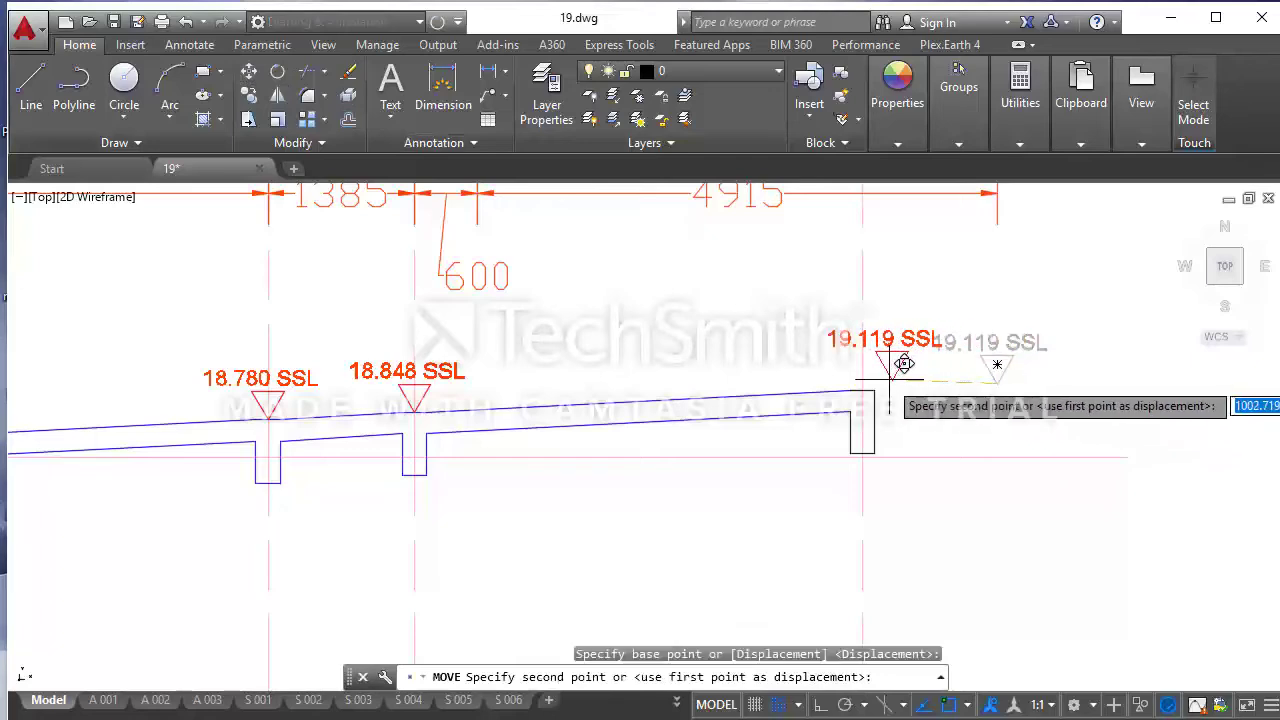
scroll(846, 391, "up", 3)
scroll(843, 397, "up", 1)
key("Escape")
scroll(891, 366, "down", 5)
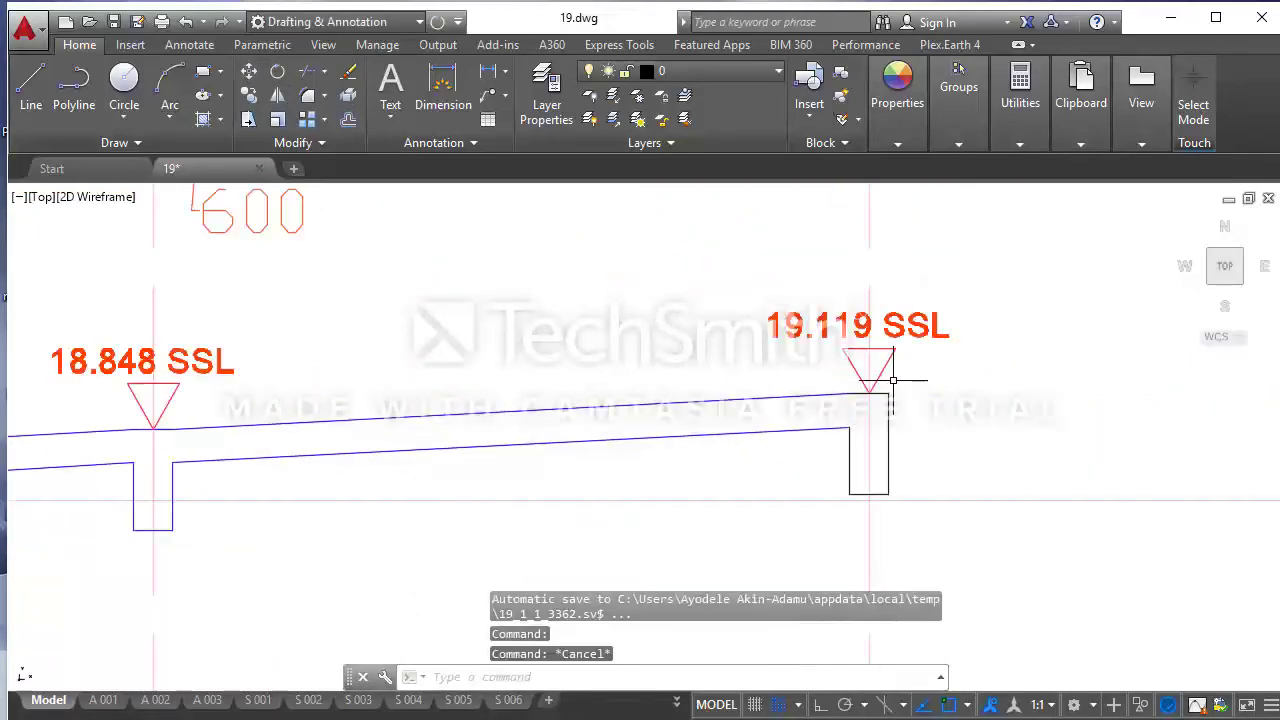
scroll(927, 347, "down", 2)
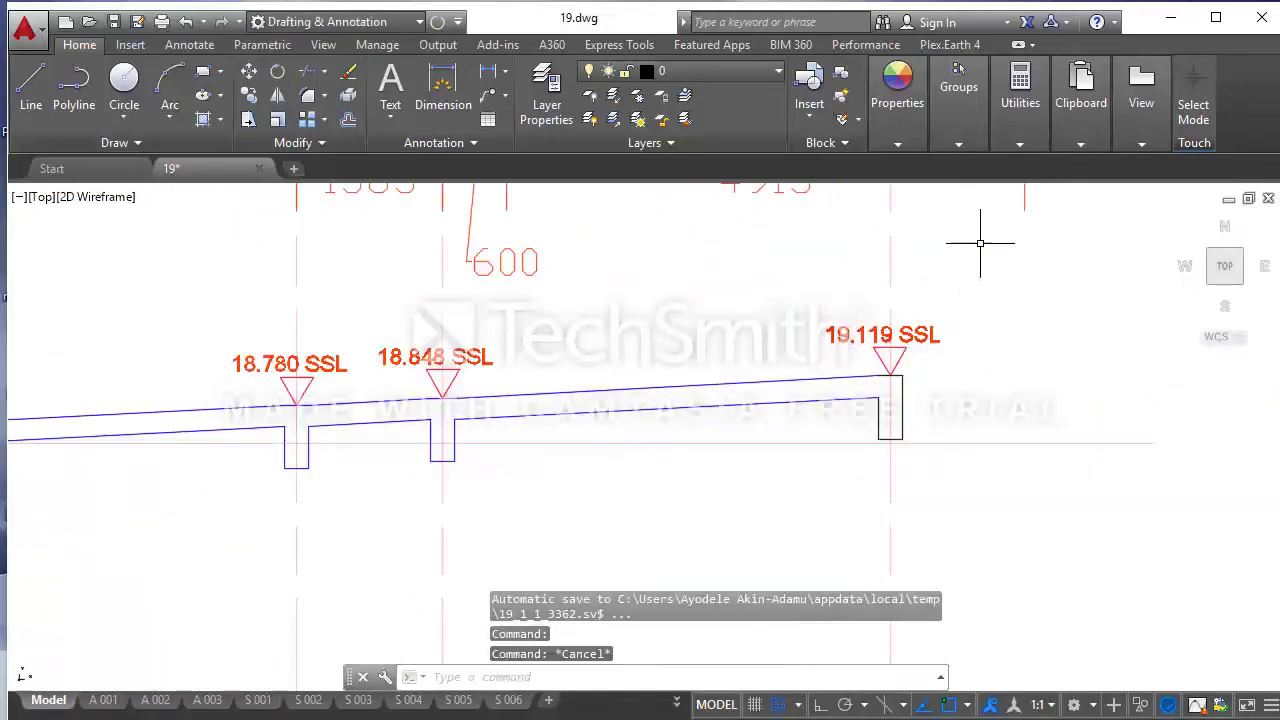
- Measure the distance from the grid D column bottom to the slab top, giving 635.5
left_click(1020, 90)
left_click(985, 200)
scroll(905, 438, "up", 2)
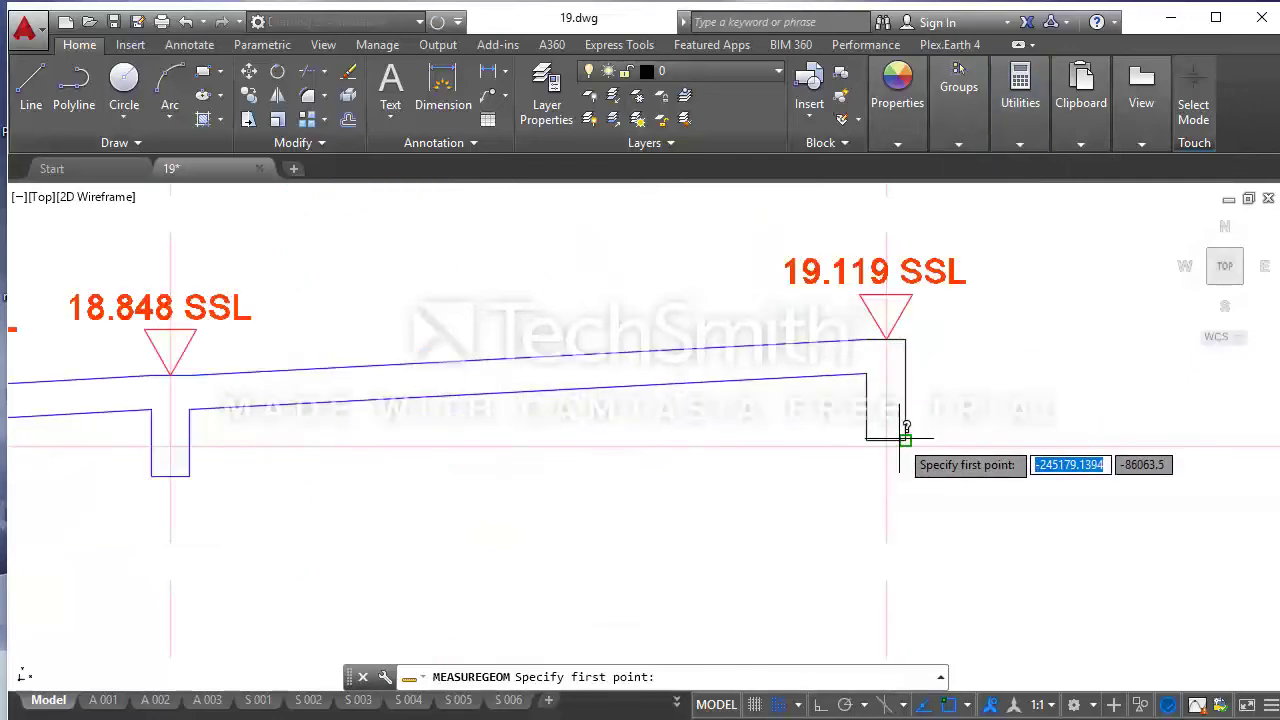
left_click(886, 446)
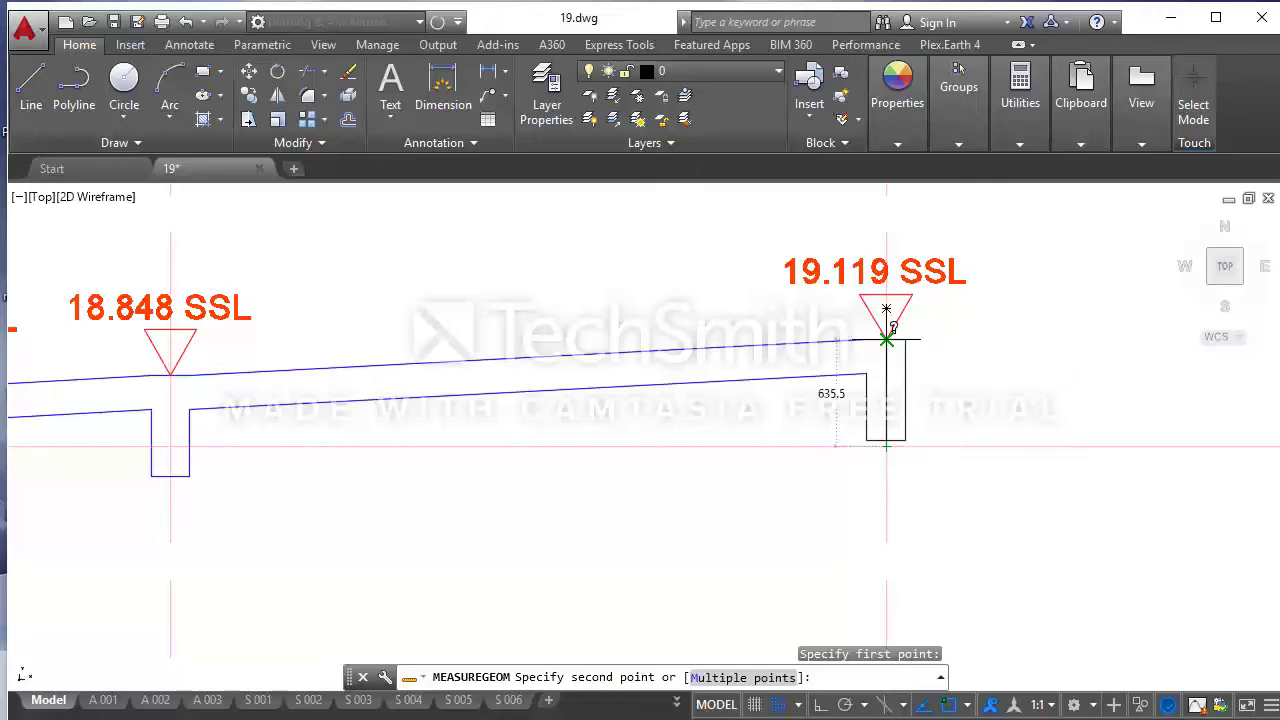
left_click(886, 340)
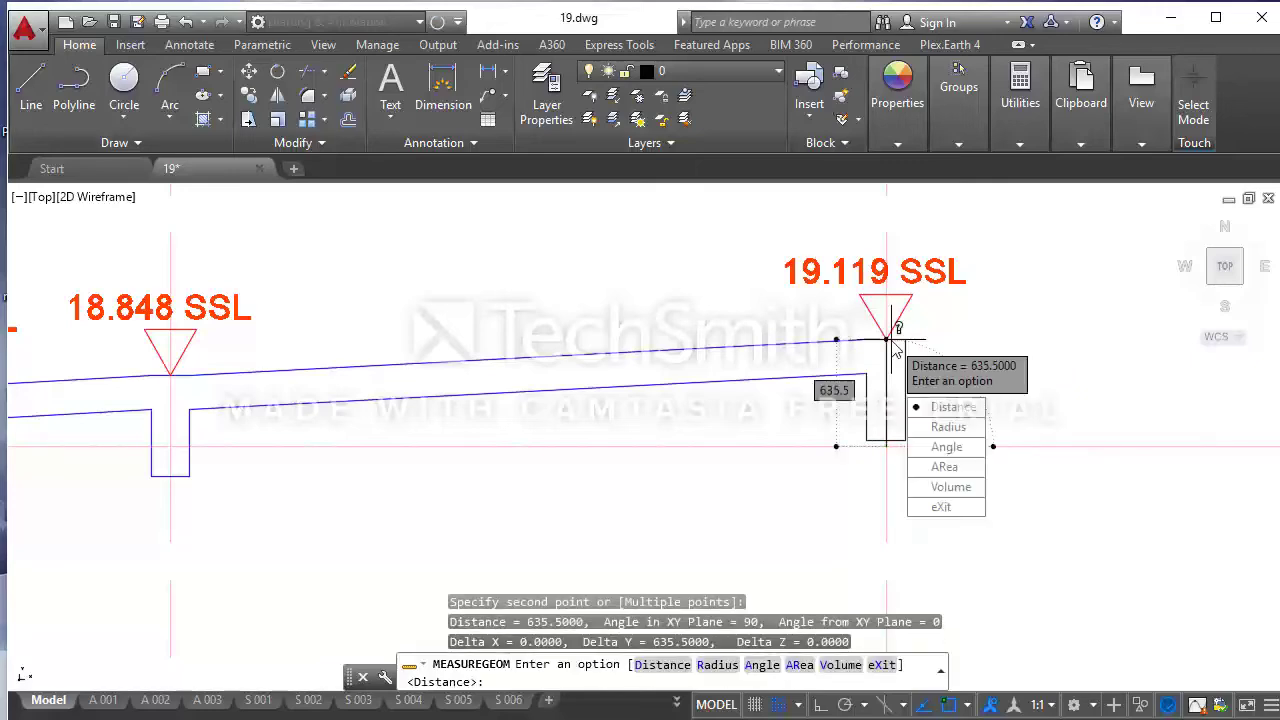
- Enter the base level 18.425 plus in Windows Calculator
key("alt+Tab")
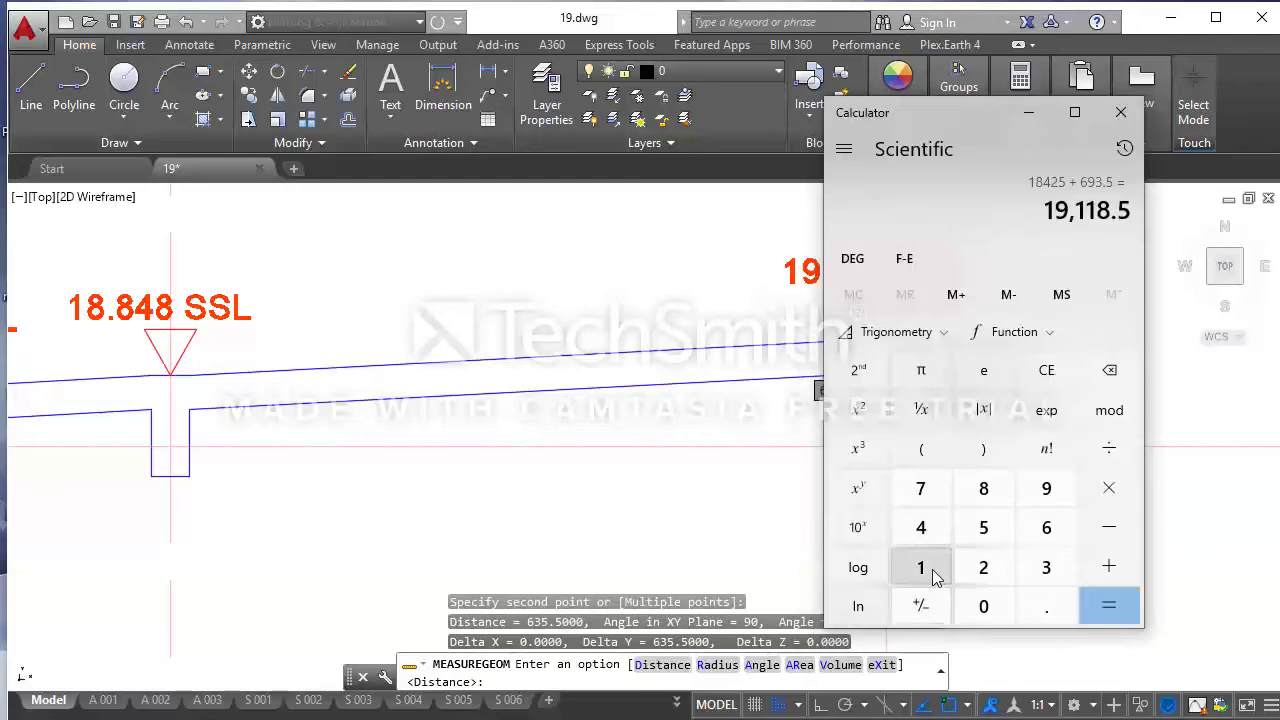
left_click(921, 567)
left_click(983, 488)
left_click(1040, 605)
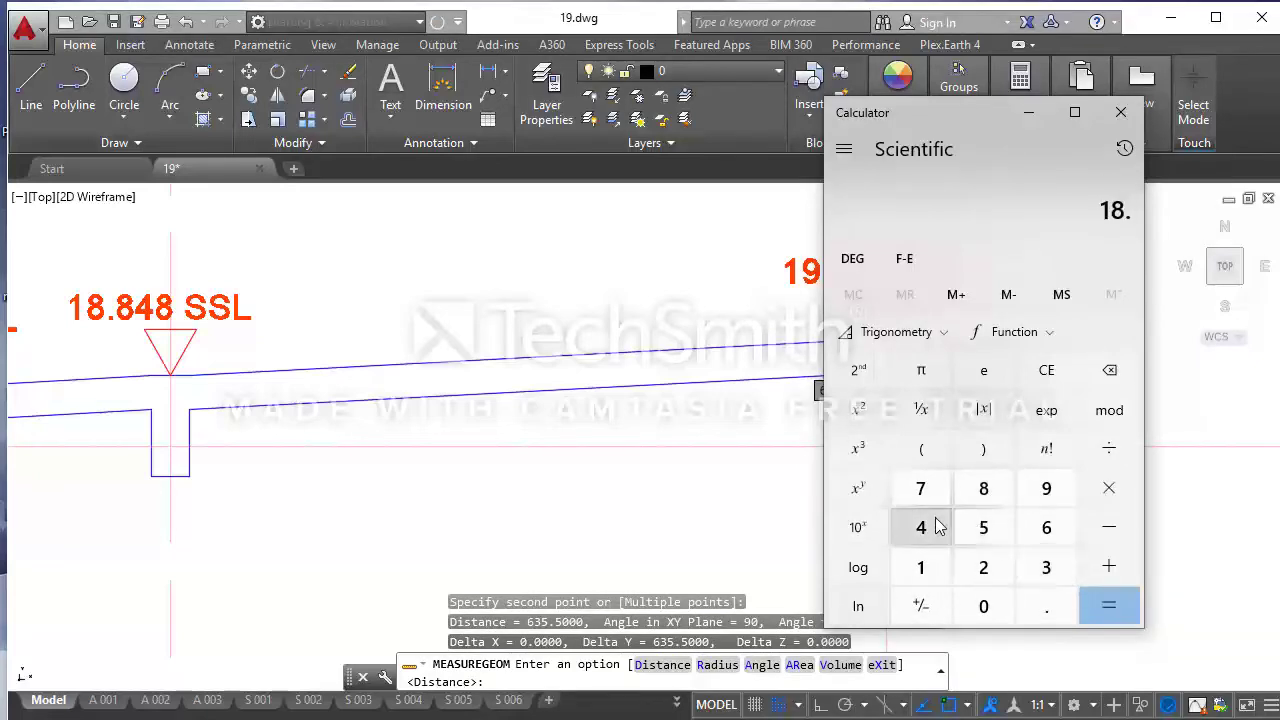
left_click(921, 527)
left_click(983, 567)
left_click(983, 527)
left_click(1108, 567)
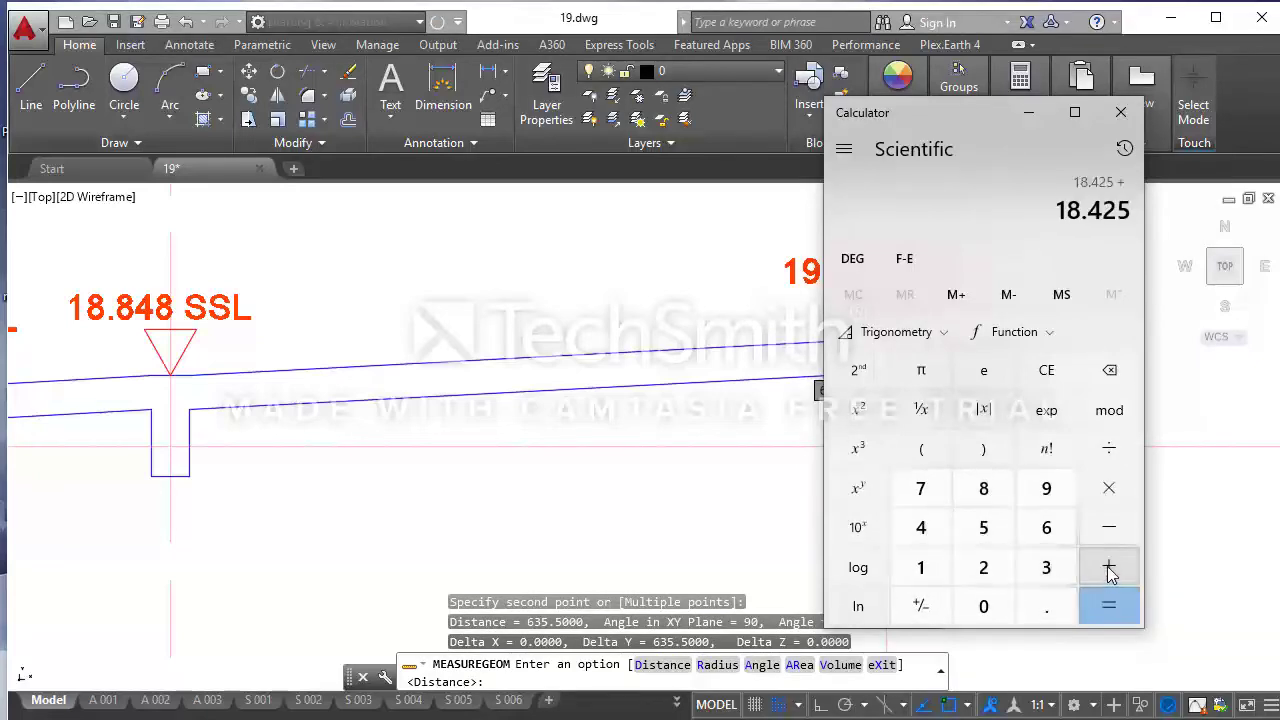
- Add the measured 635.5 rise and compute the total 653.925
left_click(1043, 538)
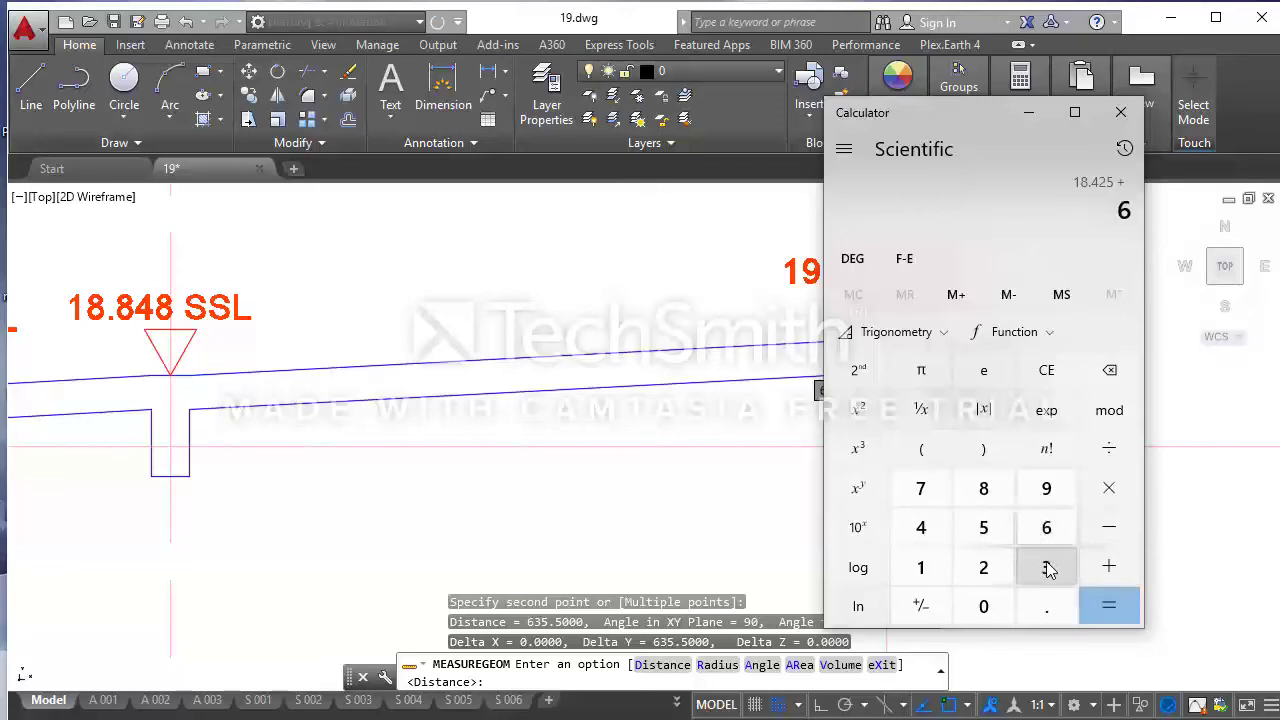
left_click(1048, 566)
left_click(1003, 530)
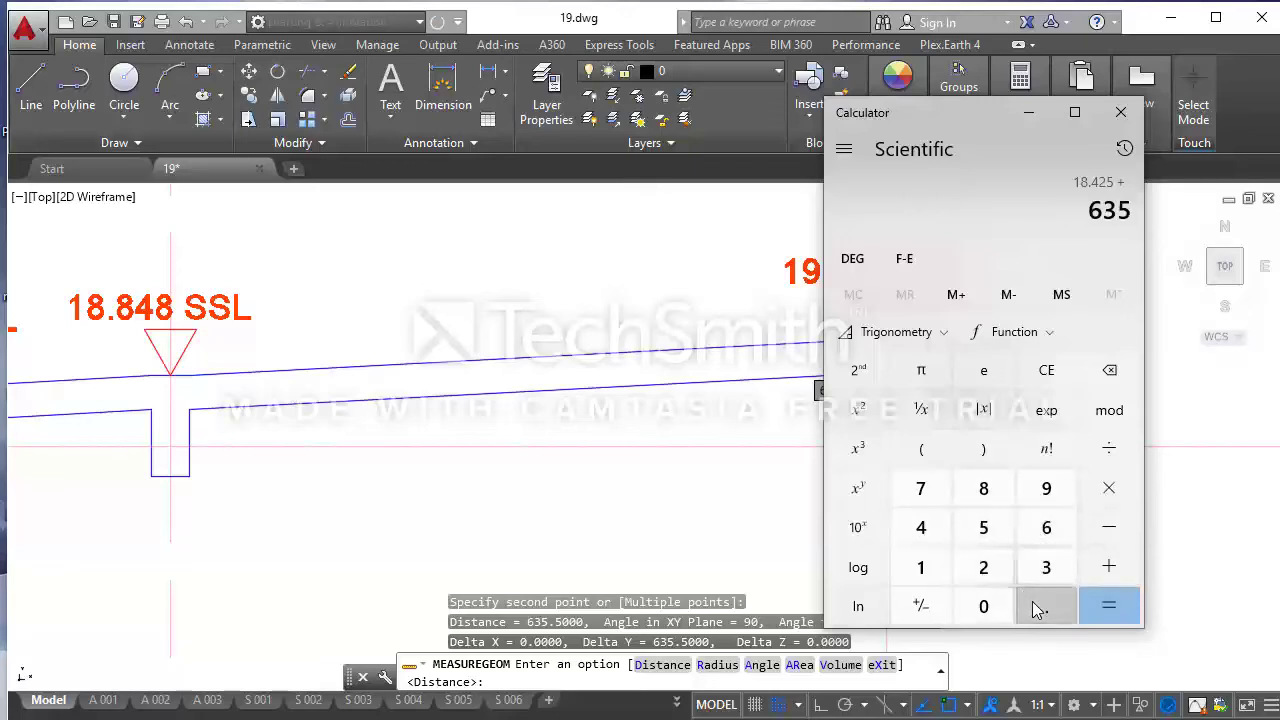
left_click(1040, 605)
left_click(986, 530)
left_click(1106, 612)
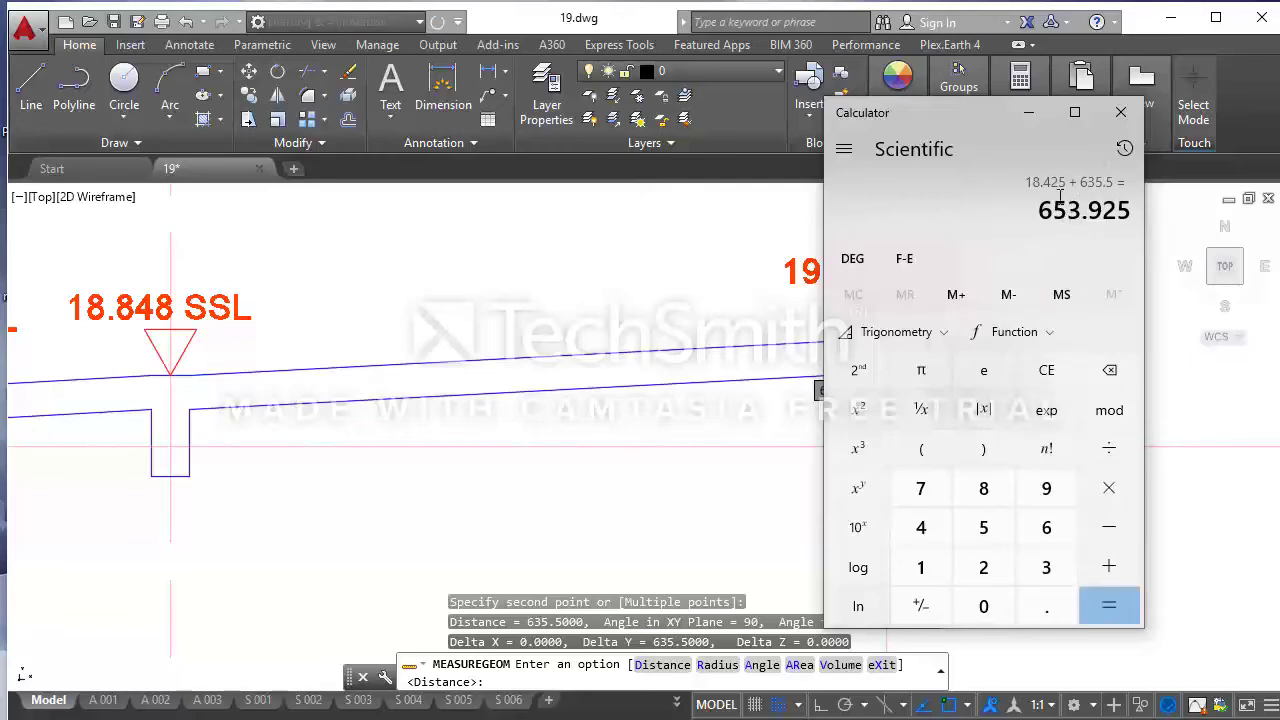
- Clear the Calculator, compute 18425 + 635.5 = 19,060.5, and minimize the Calculator window
left_click(1046, 372)
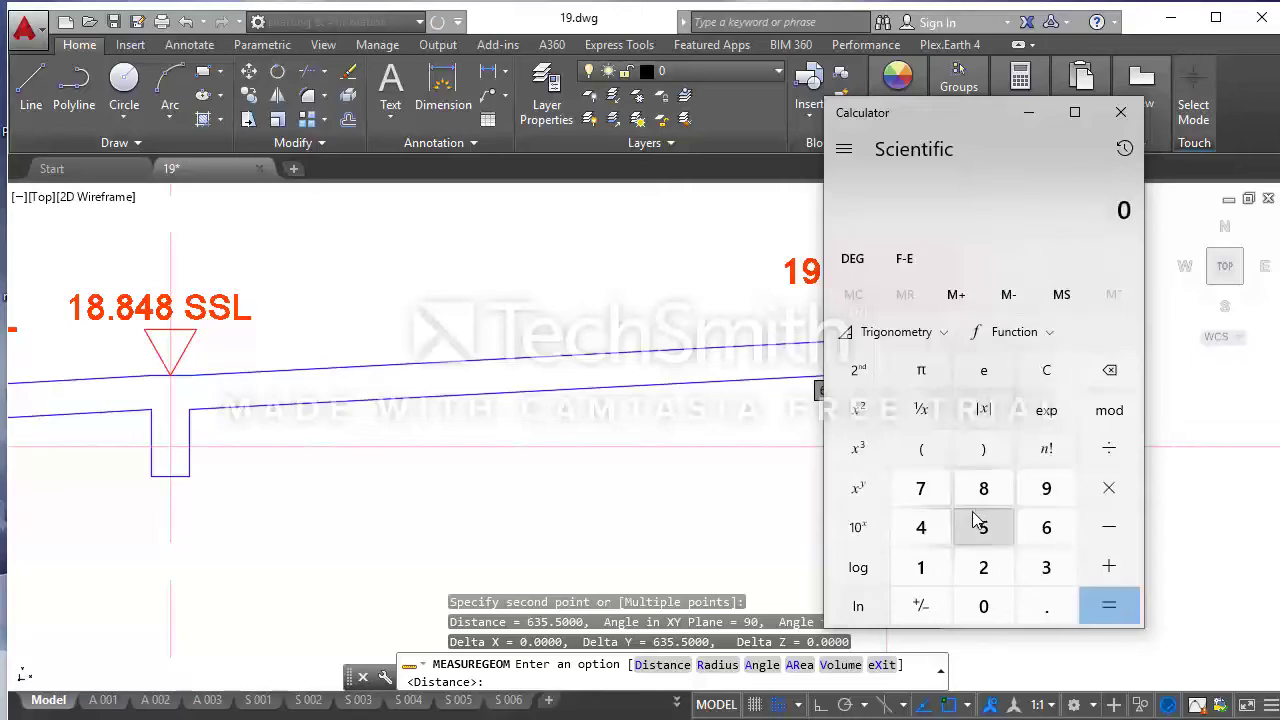
type("18")
left_click(936, 537)
left_click(982, 565)
left_click(984, 530)
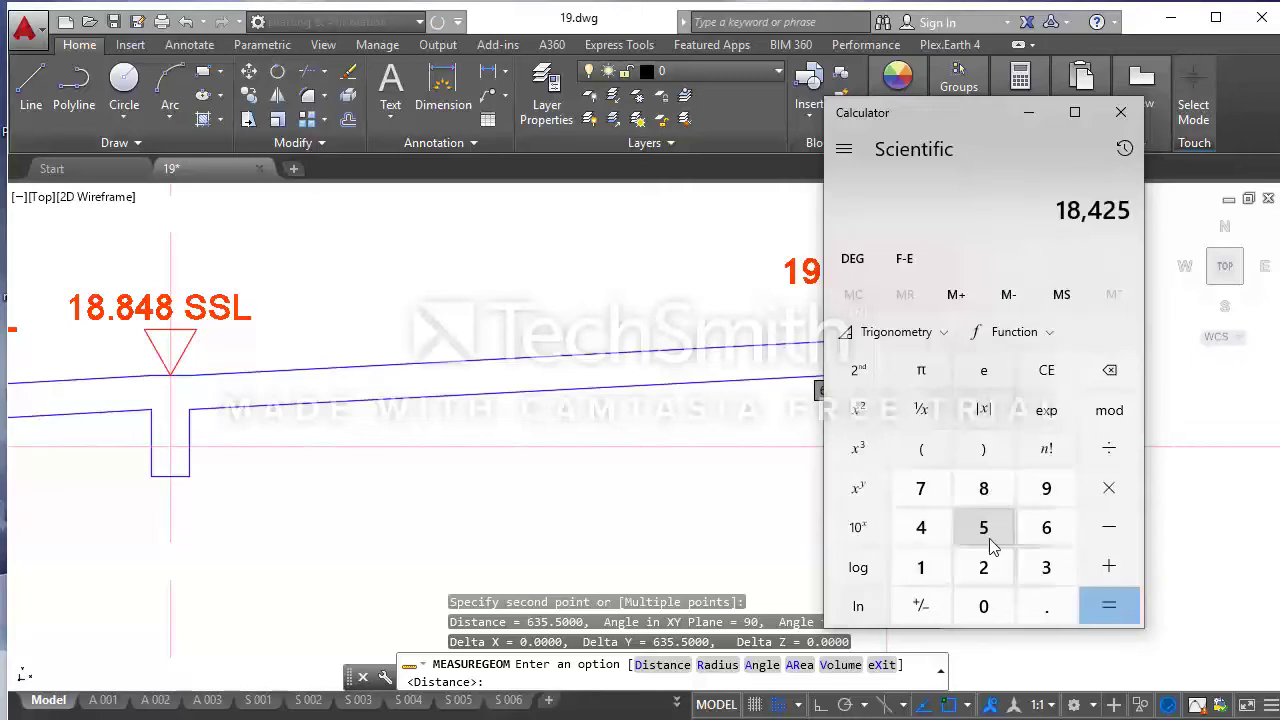
left_click(1107, 568)
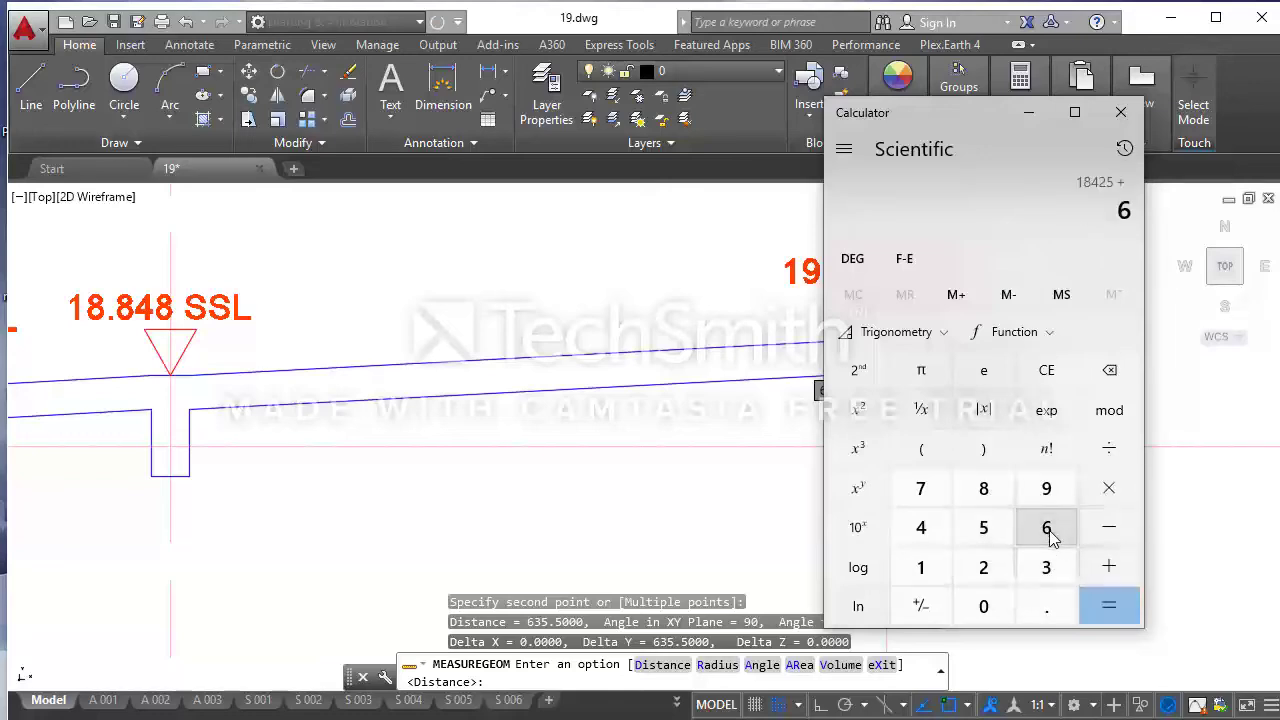
left_click(1046, 567)
left_click(992, 532)
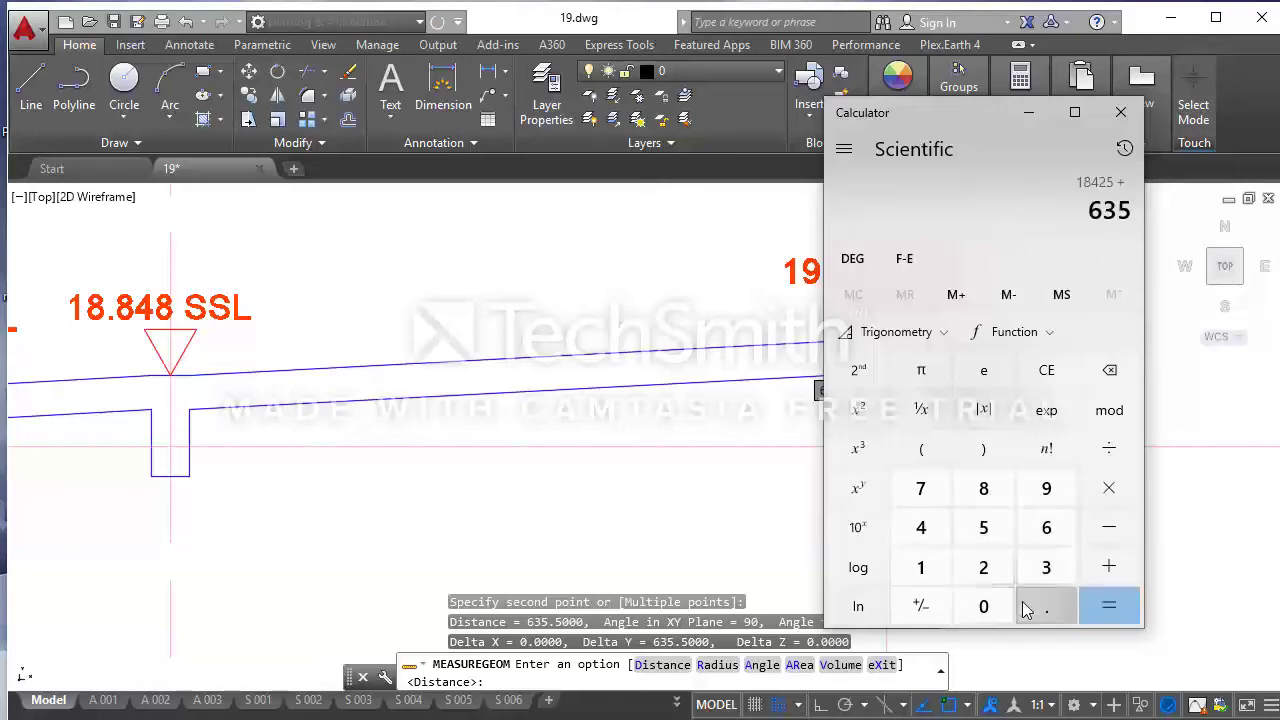
left_click(1025, 610)
left_click(986, 528)
left_click(1100, 603)
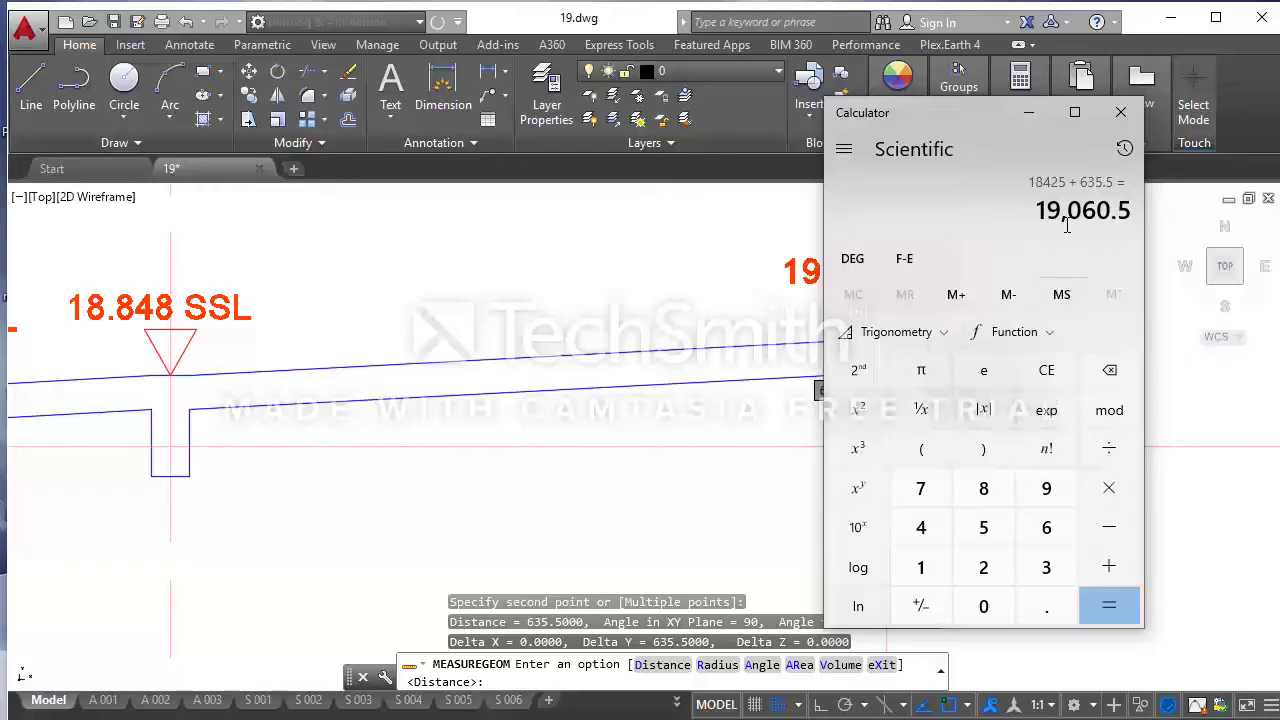
left_click(1028, 112)
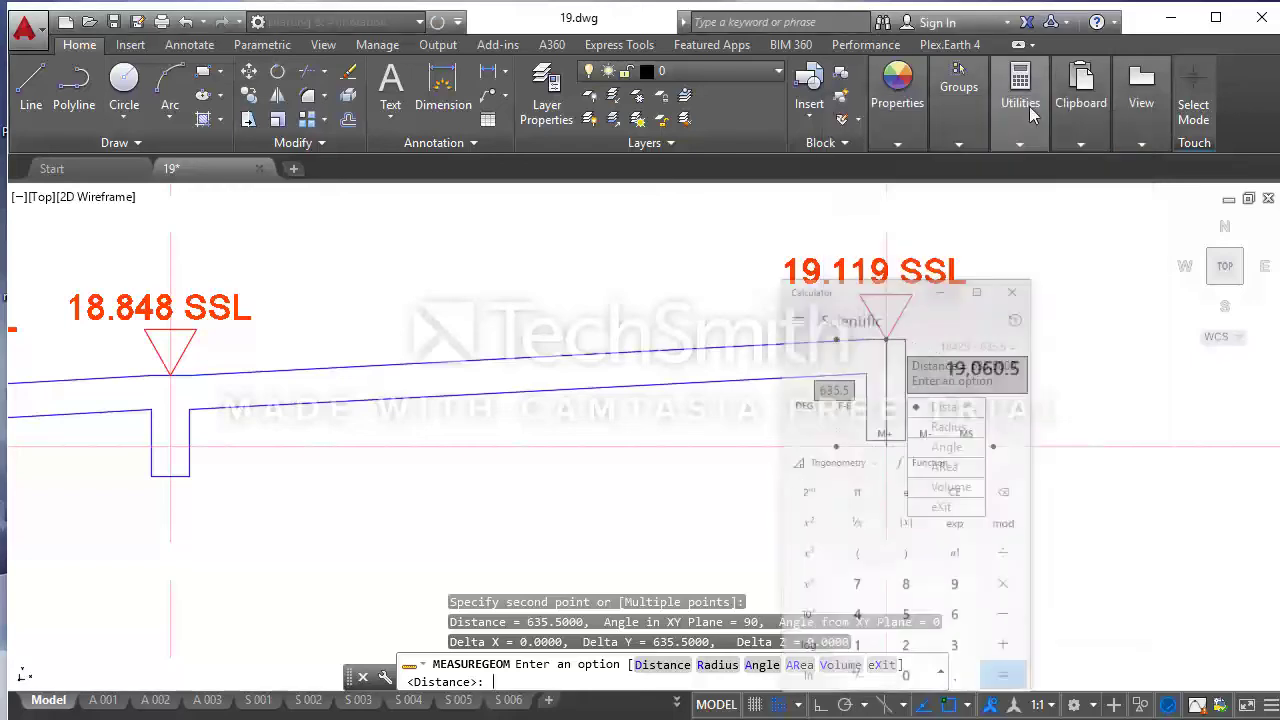
- Edit the 19.119 SSL level text so it reads 19.060 SSL
key("Escape")
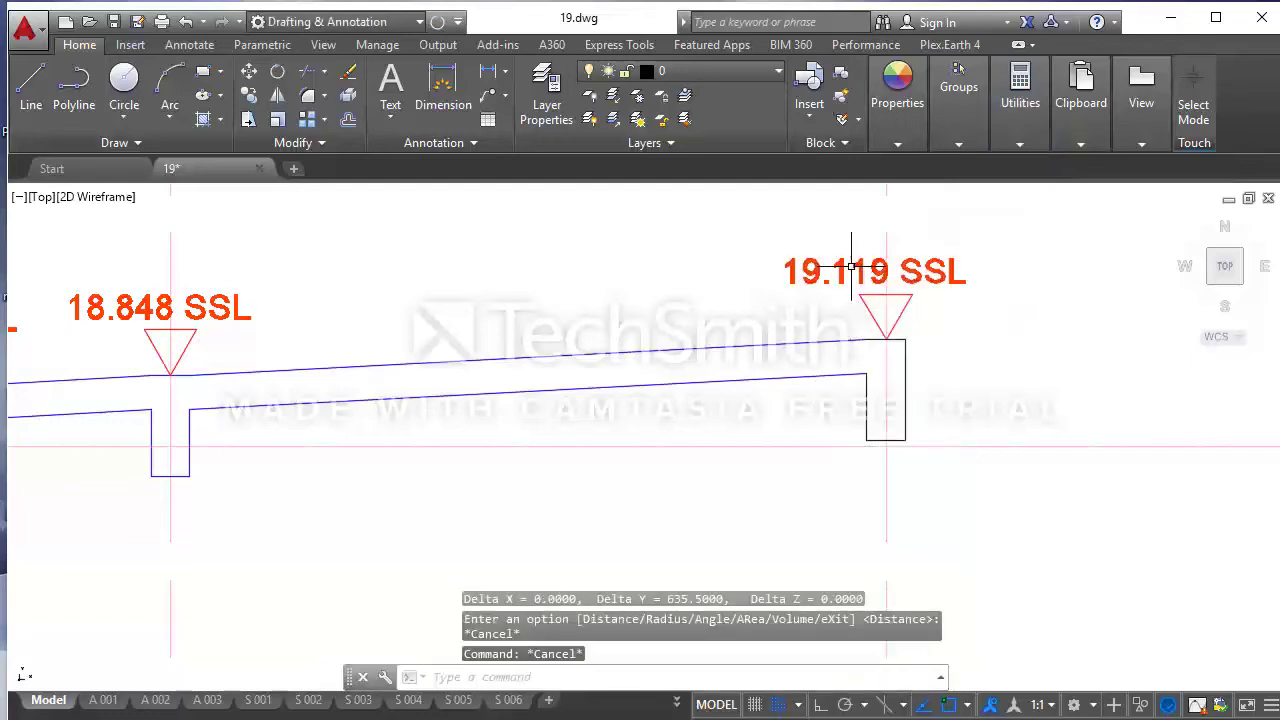
double_click(887, 269)
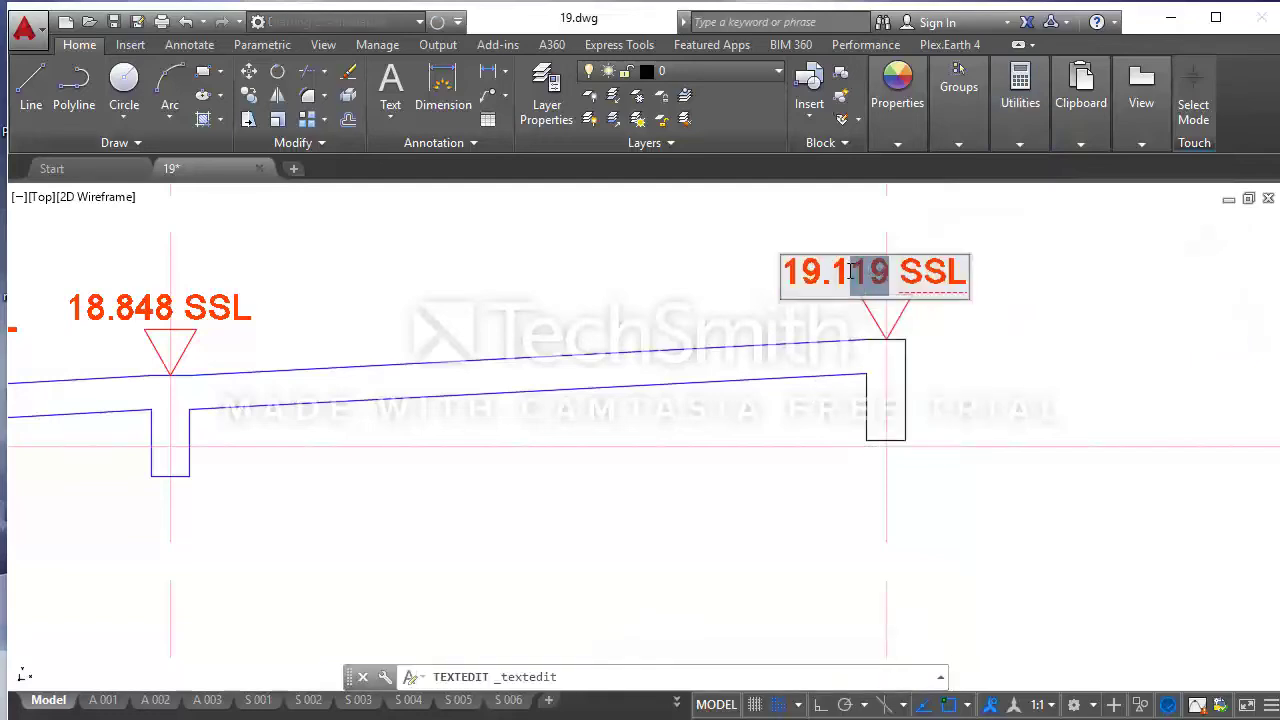
type("0")
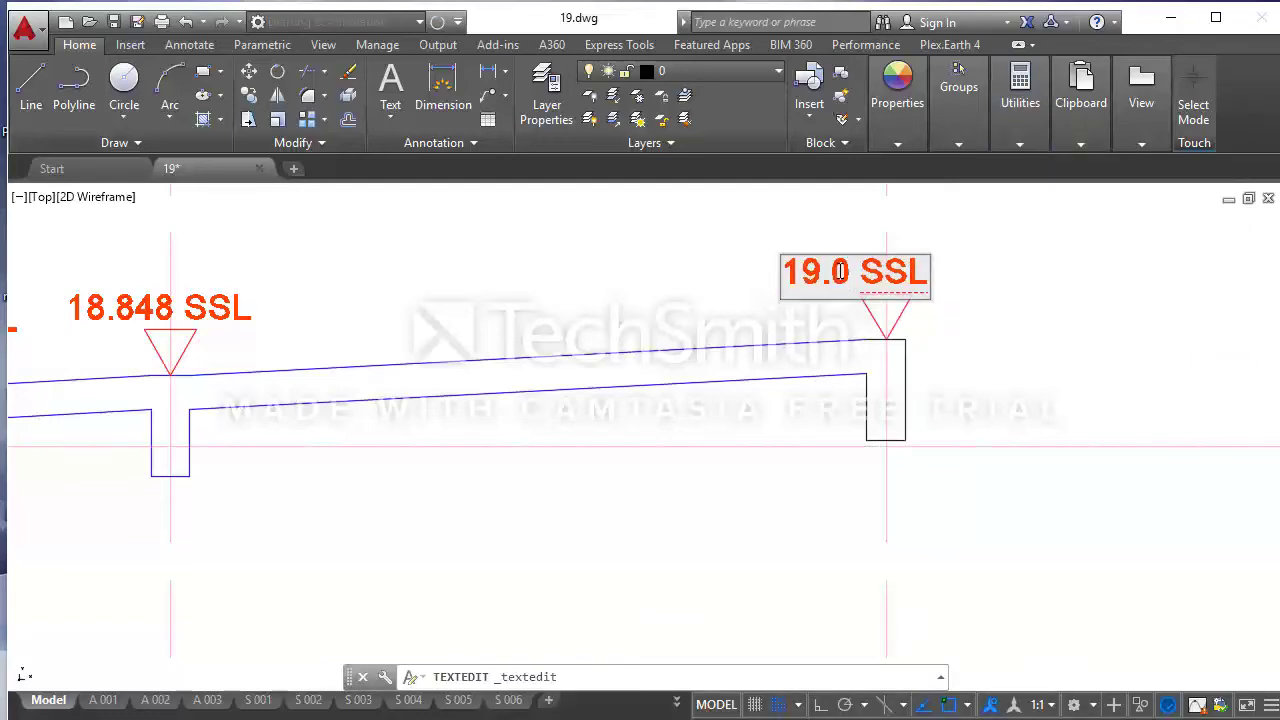
type("60")
left_click(1000, 342)
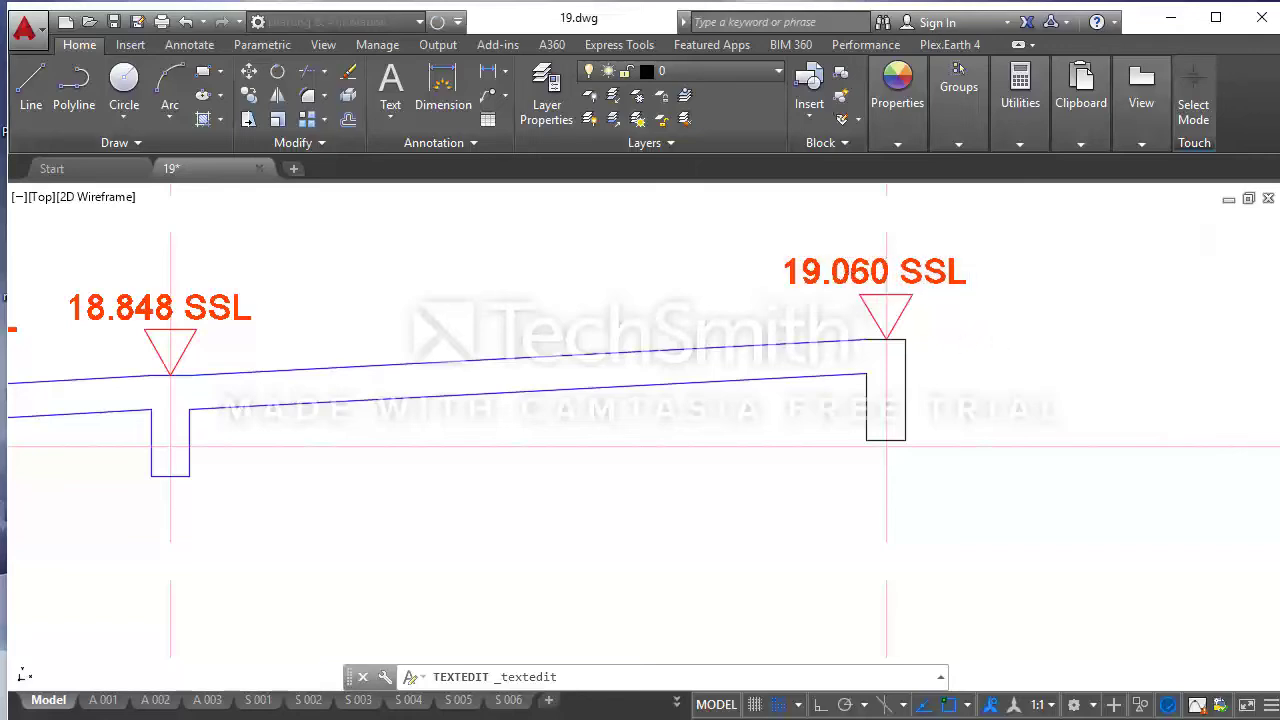
key("Escape")
- Zoom around the section and select the lower sloped slab line
scroll(901, 336, "down", 2)
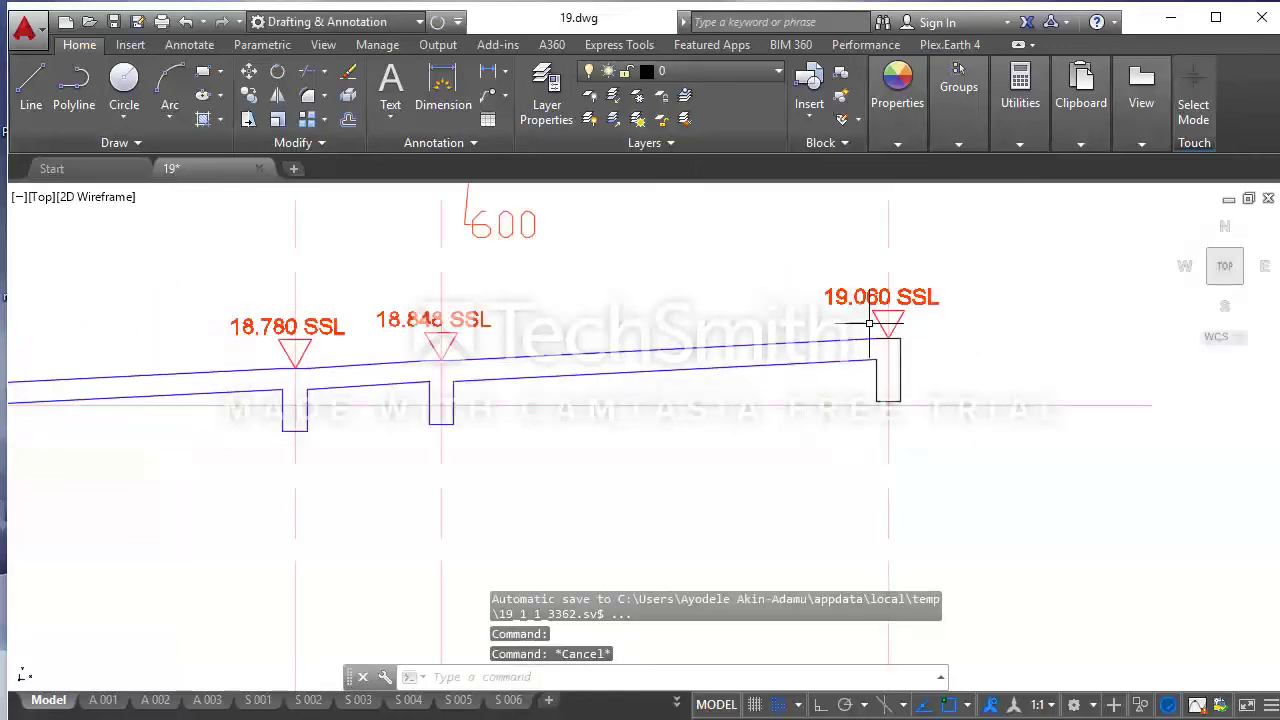
scroll(926, 342, "down", 2)
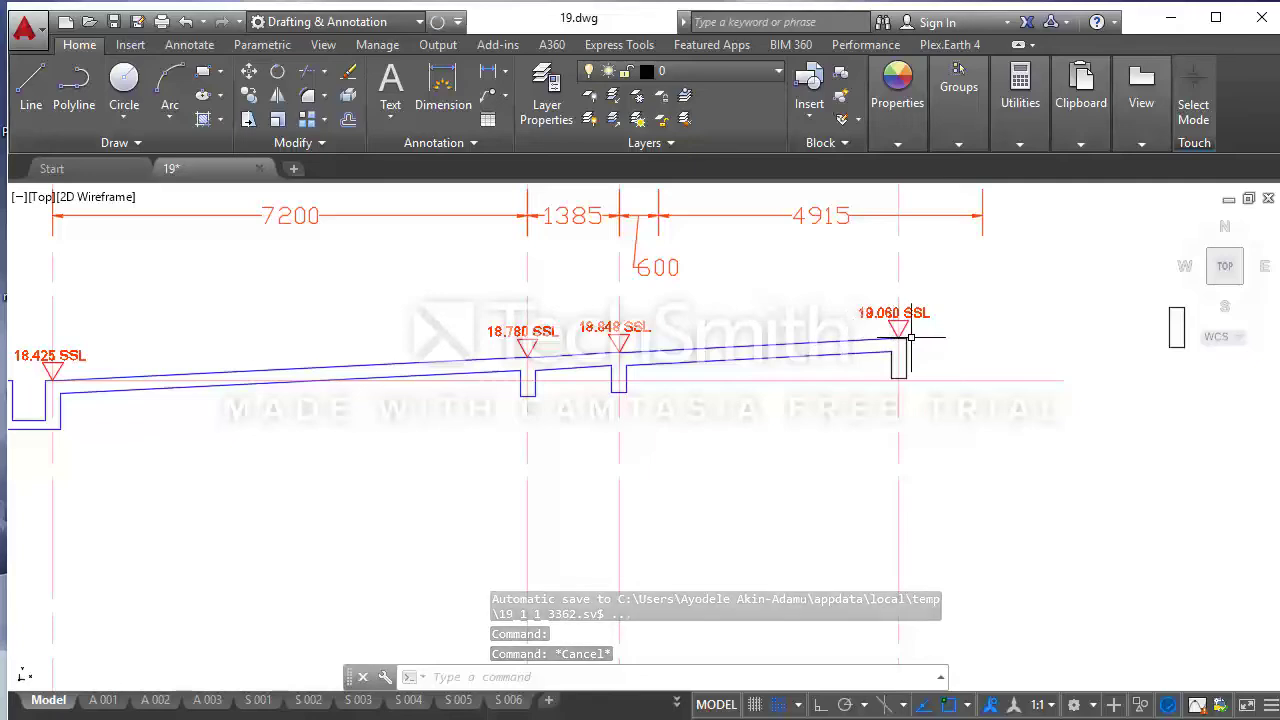
scroll(893, 343, "down", 2)
scroll(896, 343, "up", 4)
left_click(816, 347)
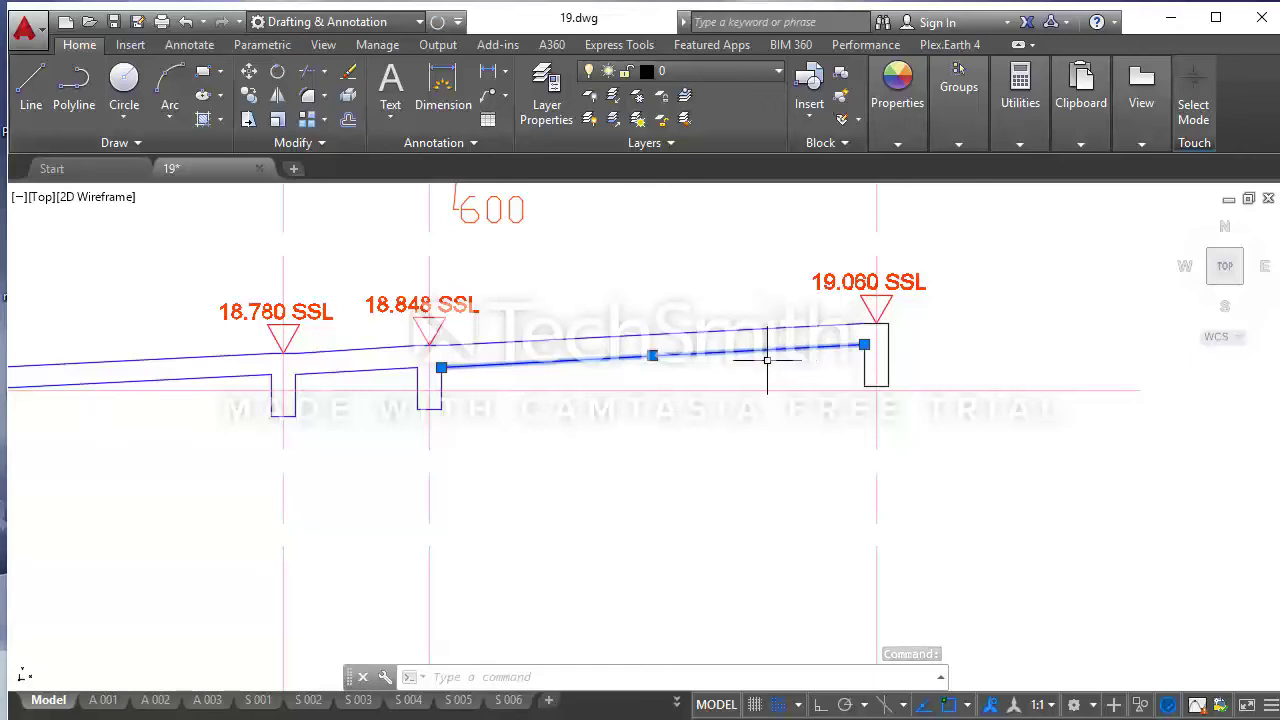
- Cancel MATCHPROP and select the right beam outline, sloped slab lines and left sloped pieces
type("Ma")
key("Return")
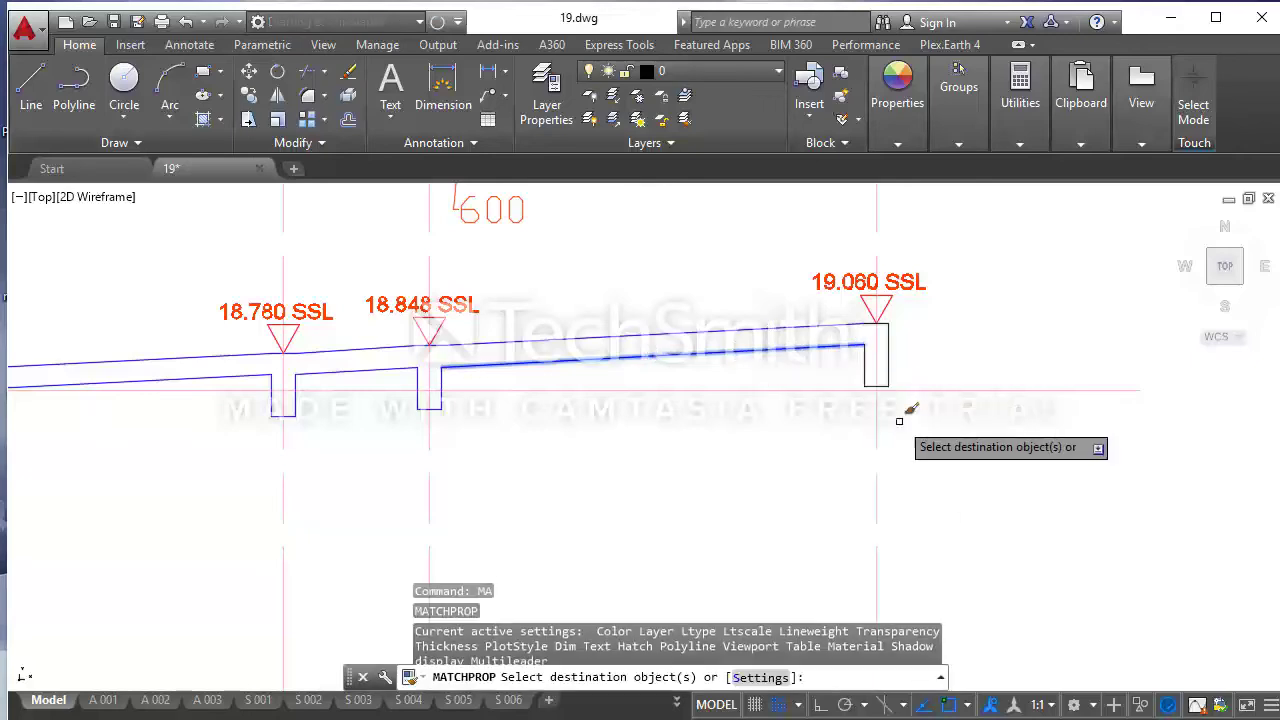
key("Escape")
left_click(908, 371)
left_click(852, 326)
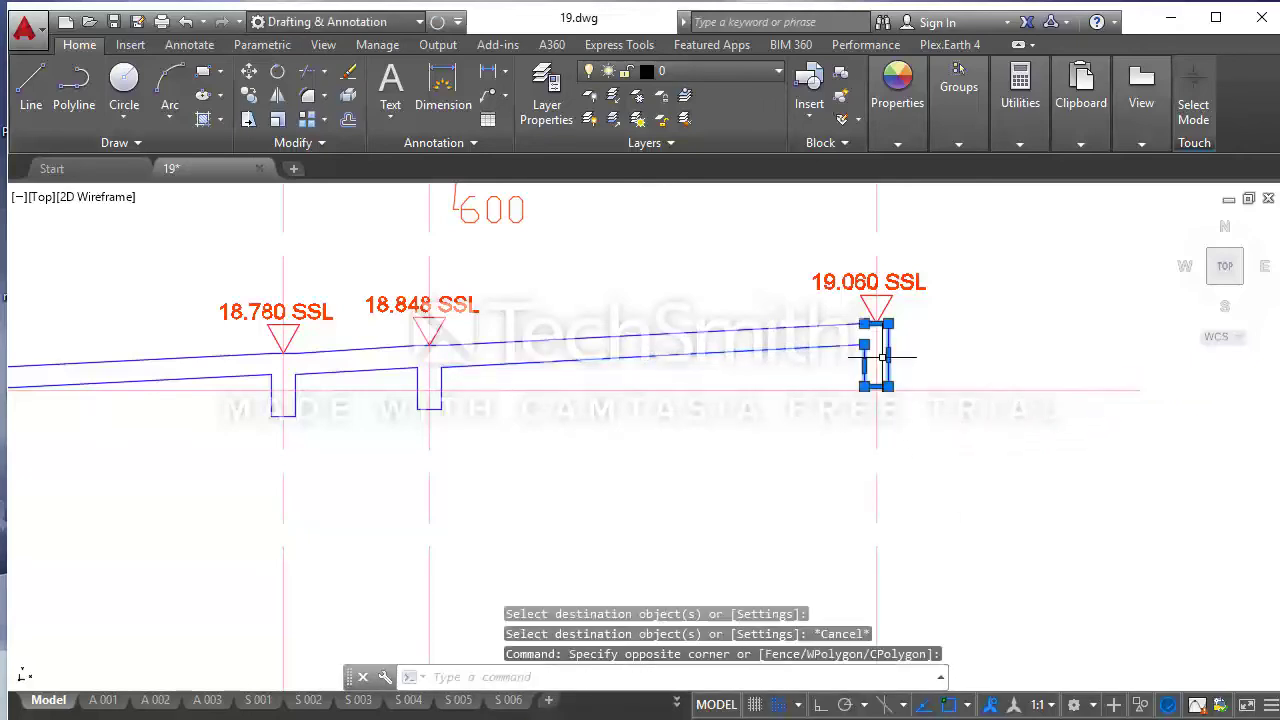
left_click(922, 388)
left_click(441, 294)
left_click(452, 418)
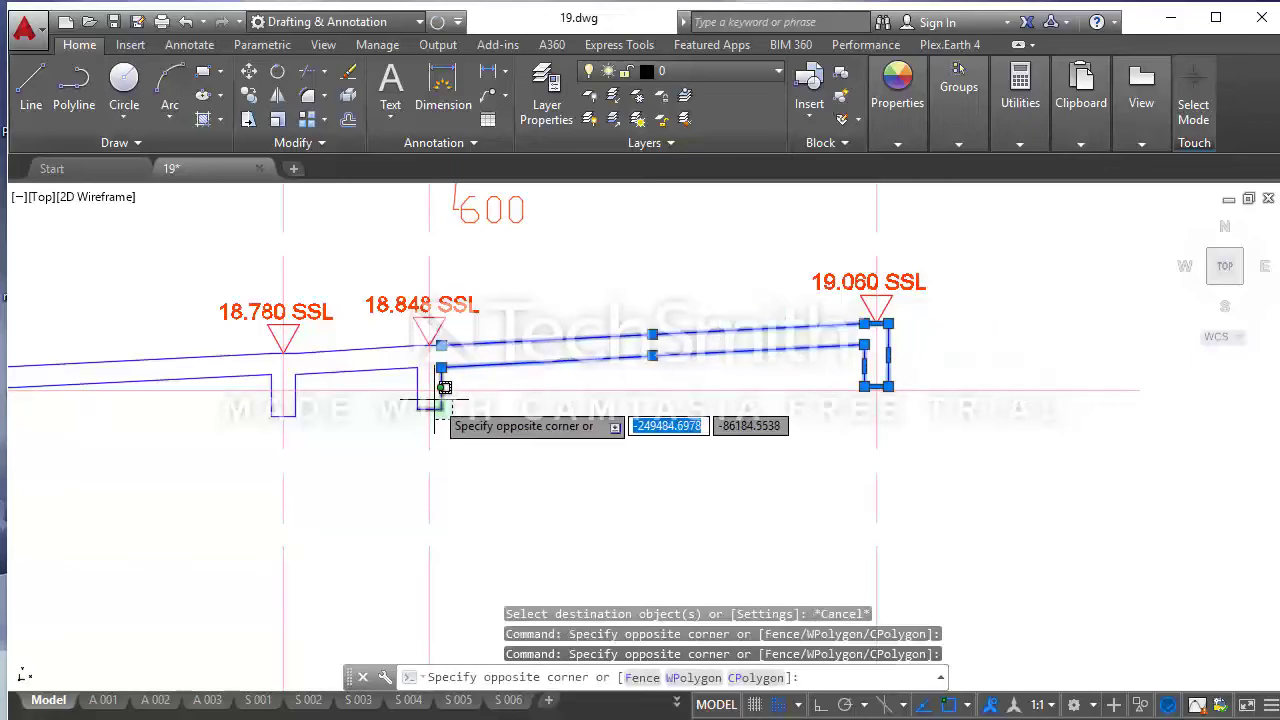
left_click(408, 378)
left_click(445, 395)
left_click(375, 345)
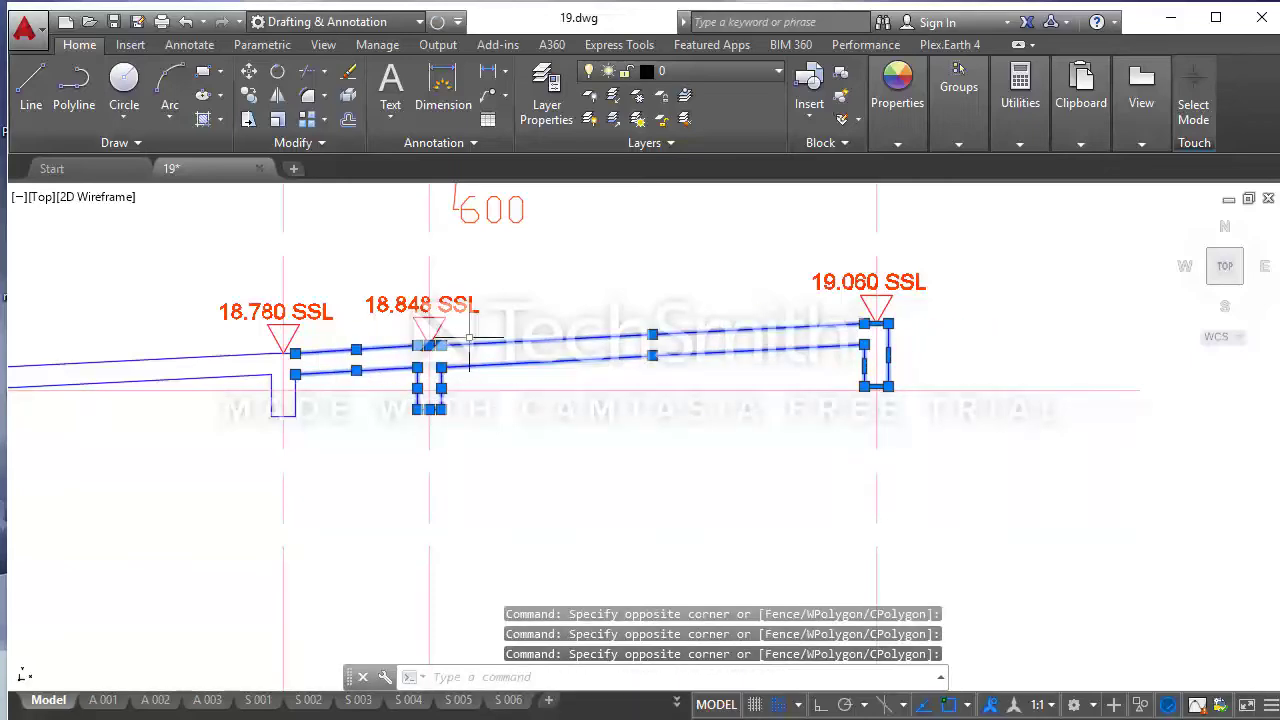
scroll(478, 350, "up", 4)
scroll(470, 330, "down", 6)
scroll(443, 386, "up", 6)
scroll(448, 385, "up", 2)
- Add the line segments around the 18.780 SSL beam drop to the selection
left_click(458, 404)
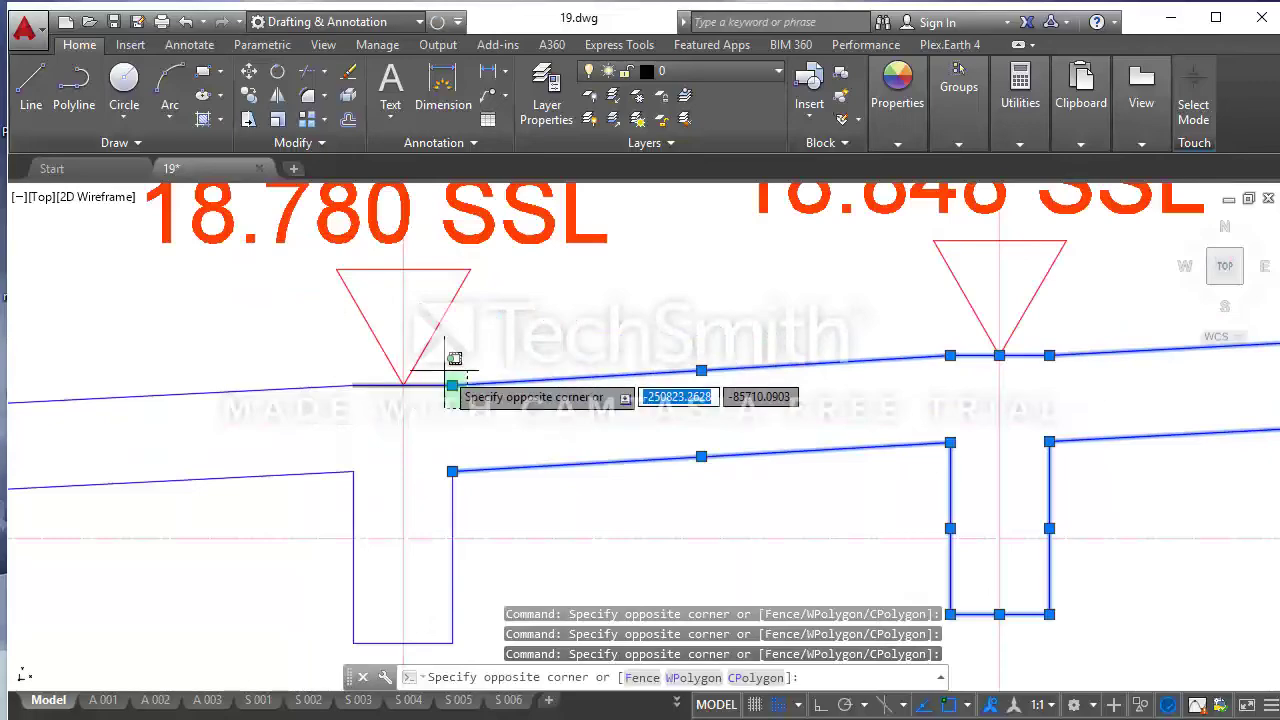
left_click(445, 385)
left_click(443, 457)
scroll(452, 452, "down", 4)
left_click(405, 463)
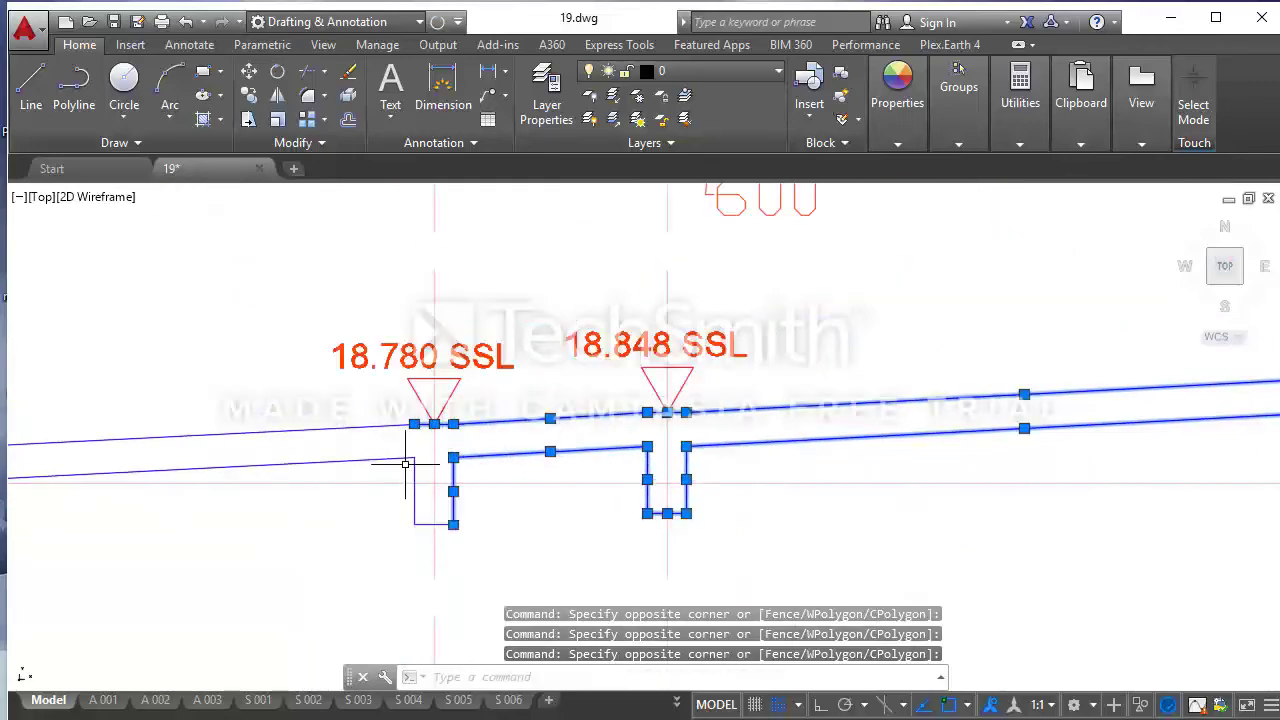
left_click(425, 445)
left_click(409, 479)
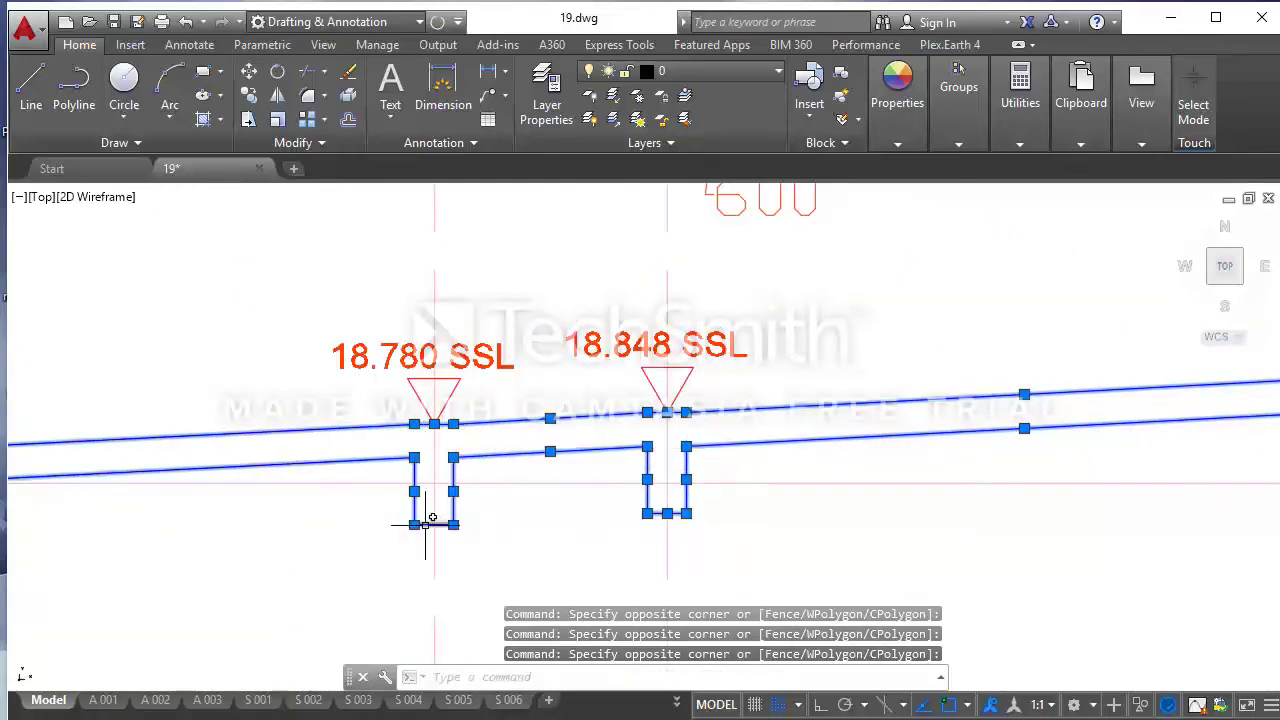
scroll(425, 524, "down", 3)
scroll(300, 480, "up", 1)
scroll(337, 500, "up", 2)
scroll(350, 505, "up", 2)
- Add the 18.425 SSL U-shape lines and join all 13 segments into 2 polylines
left_click(414, 518)
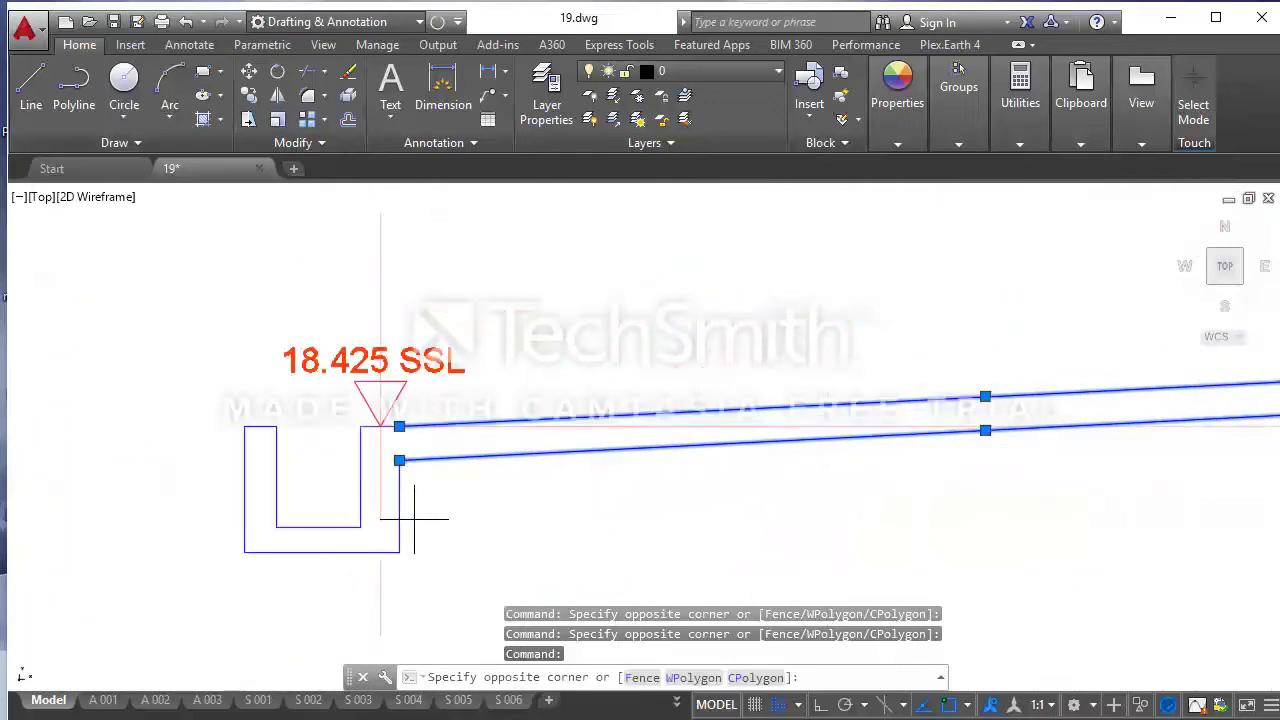
left_click(640, 545)
left_click(515, 600)
left_click(311, 481)
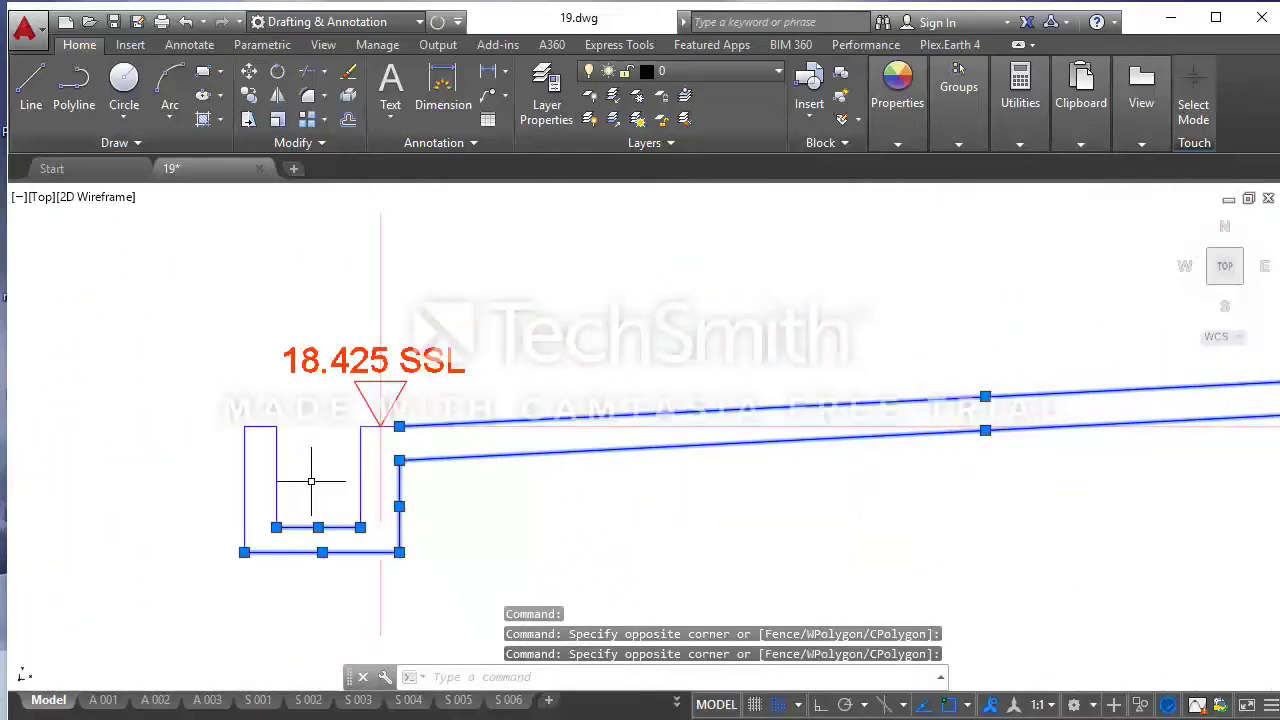
left_click(370, 495)
left_click(234, 455)
left_click(386, 486)
left_click(222, 418)
scroll(213, 408, "down", 2)
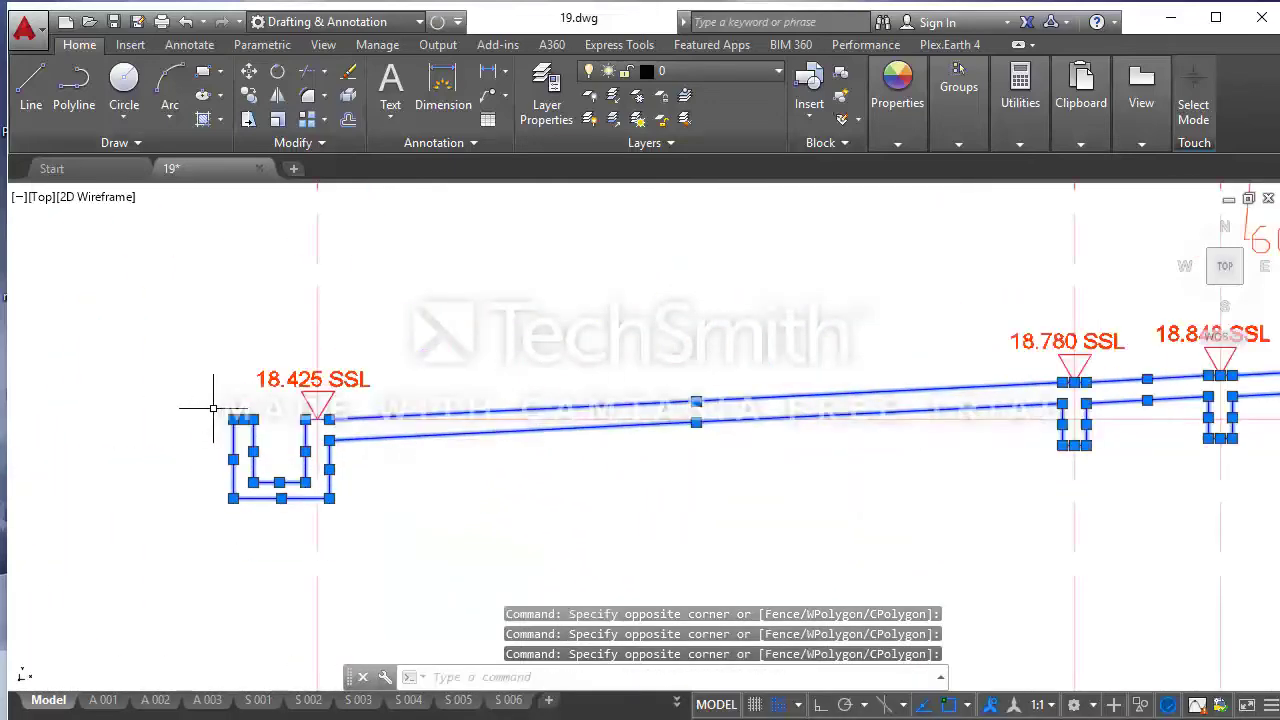
scroll(213, 408, "down", 3)
type("JOIN")
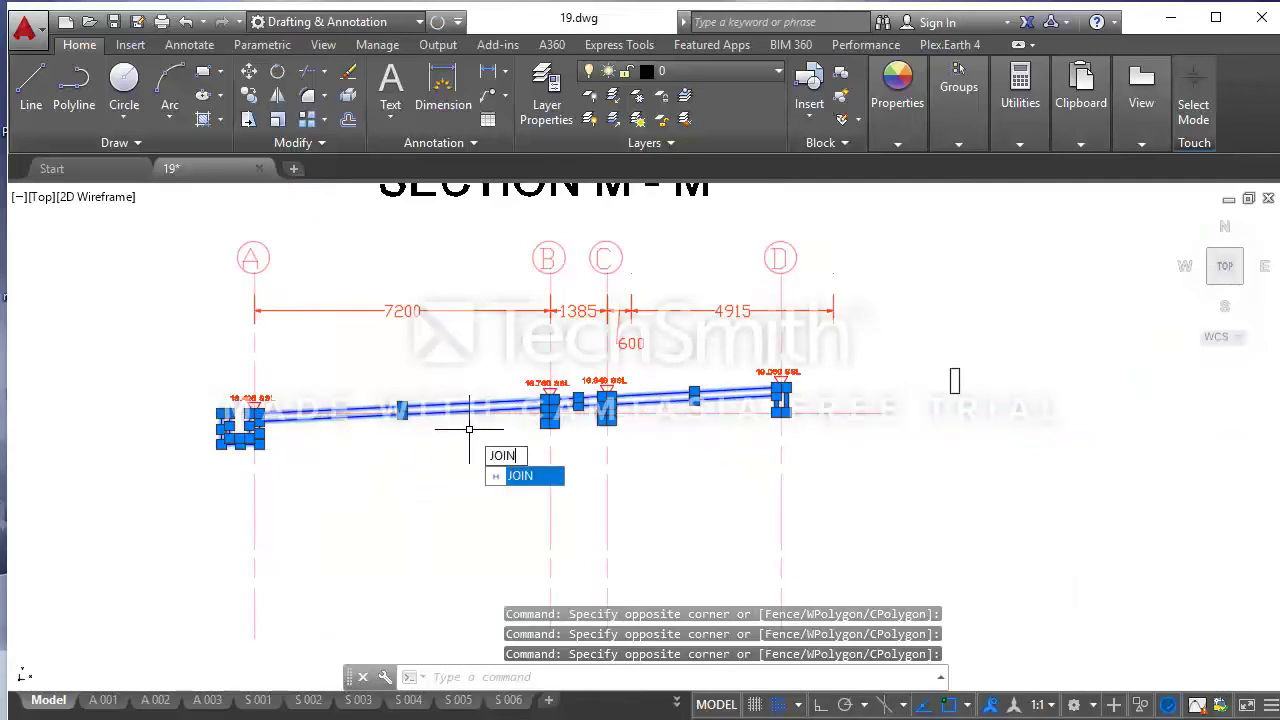
key("Return")
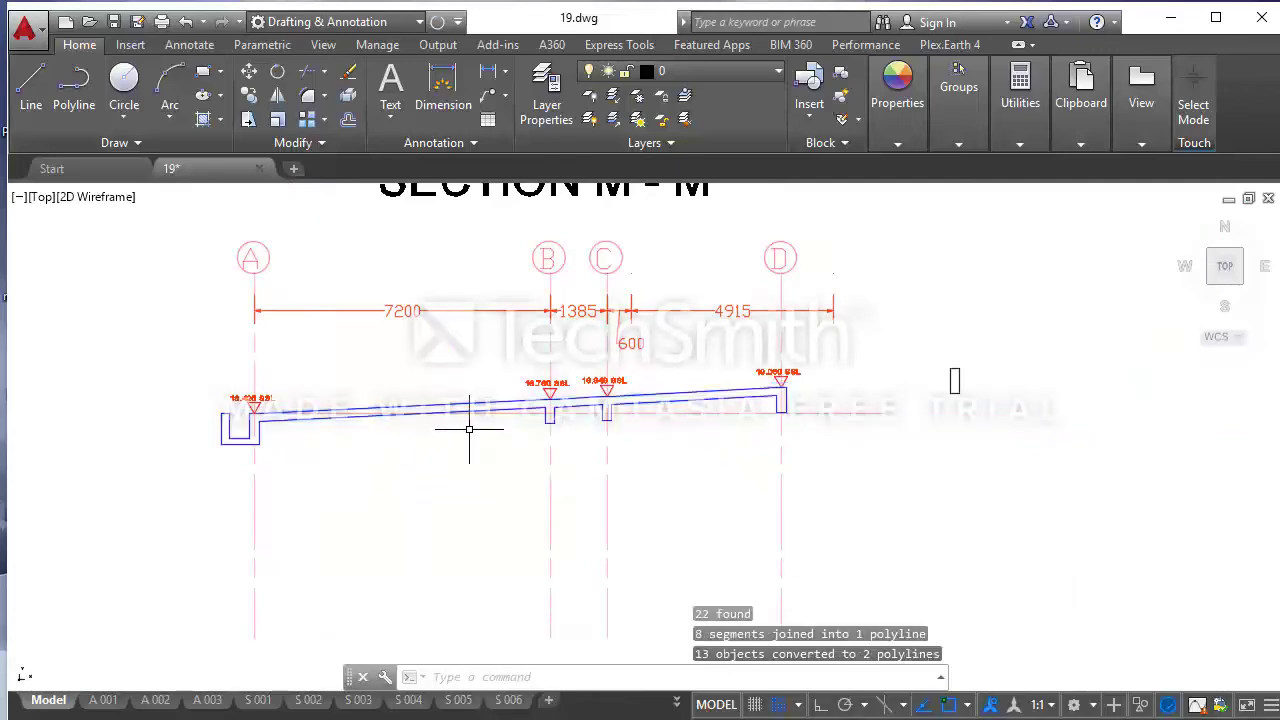
left_click(475, 410)
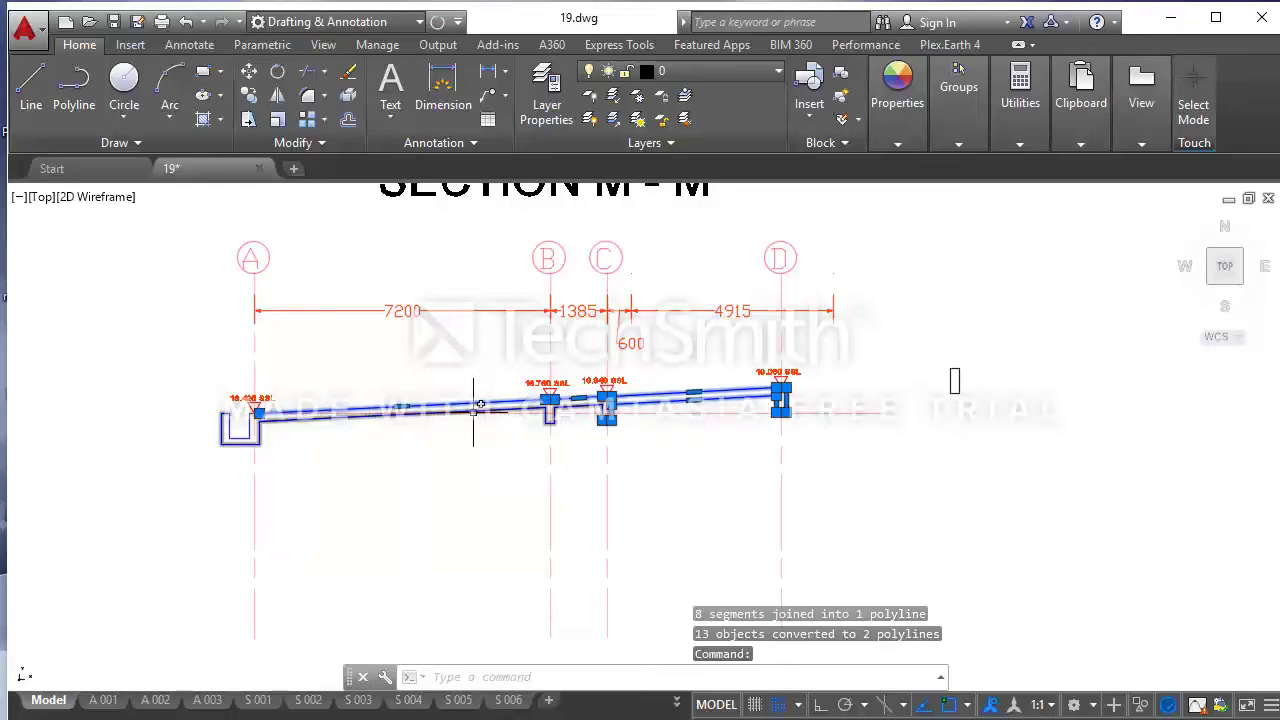
- Pick the blue slab line at the 18.425 SSL U-section and join it into the polyline
scroll(548, 400, "up", 2)
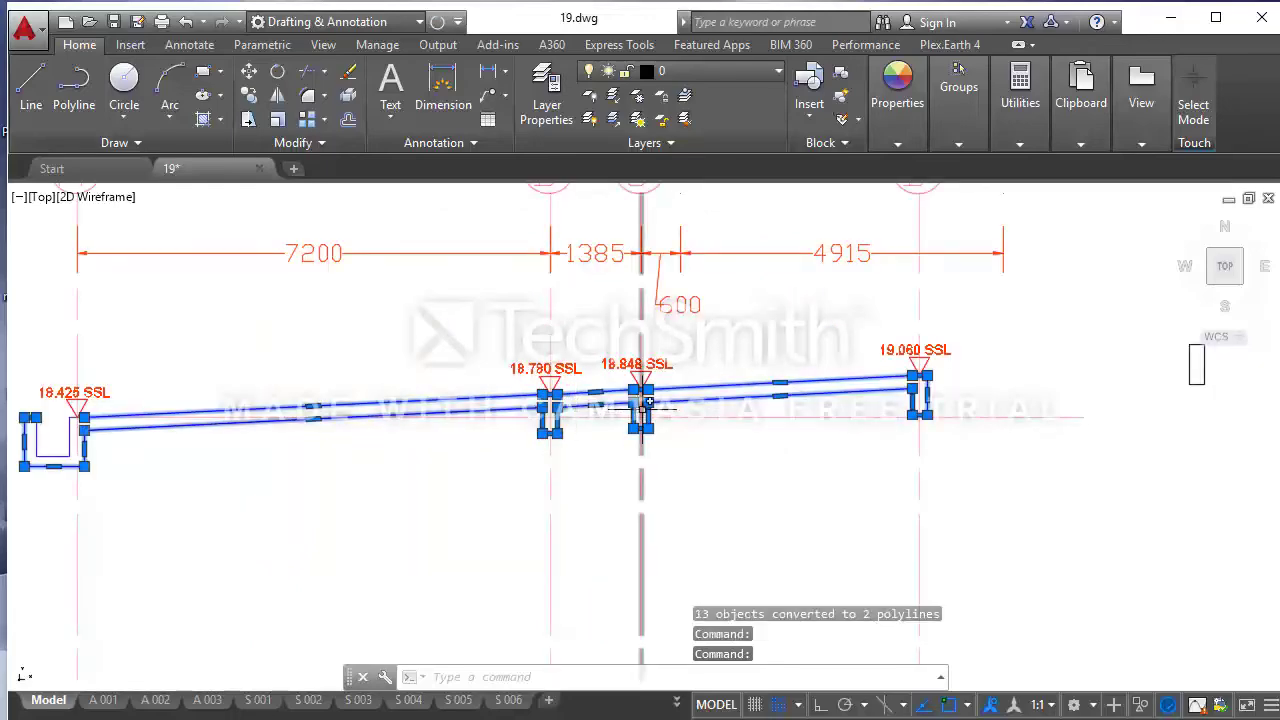
scroll(640, 414, "down", 2)
scroll(310, 430, "up", 4)
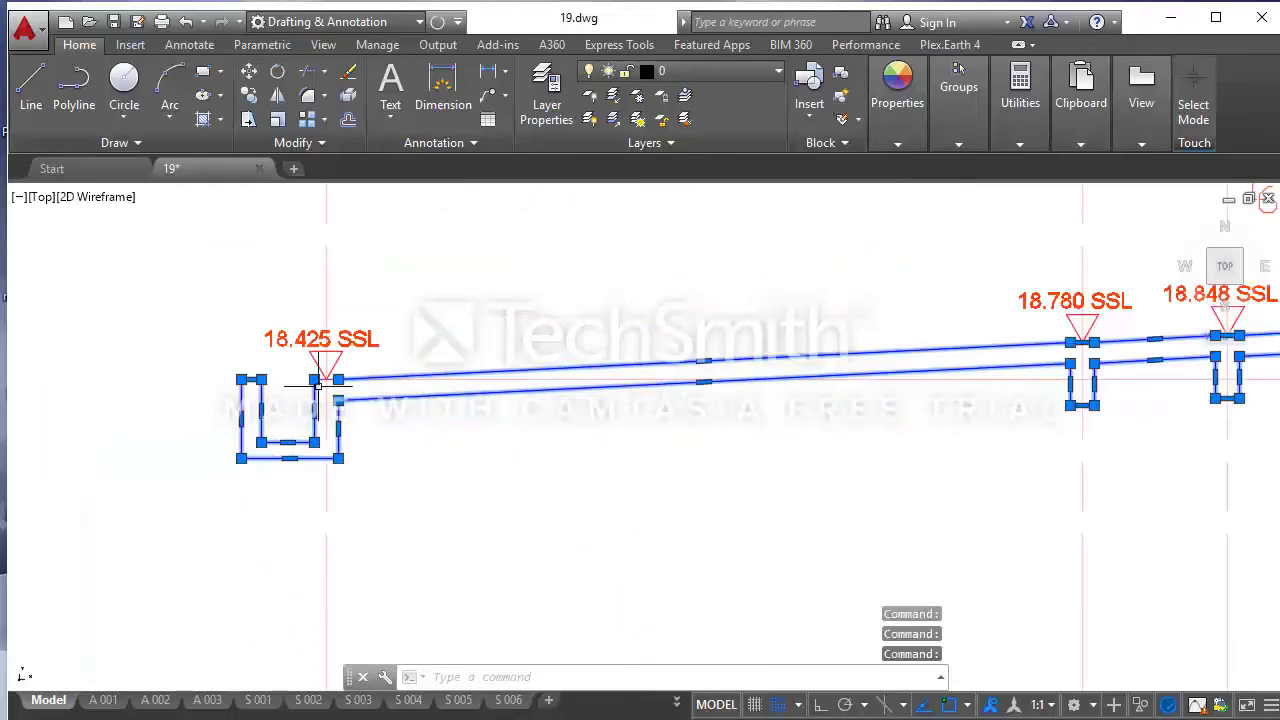
scroll(324, 378, "up", 3)
left_click(354, 390)
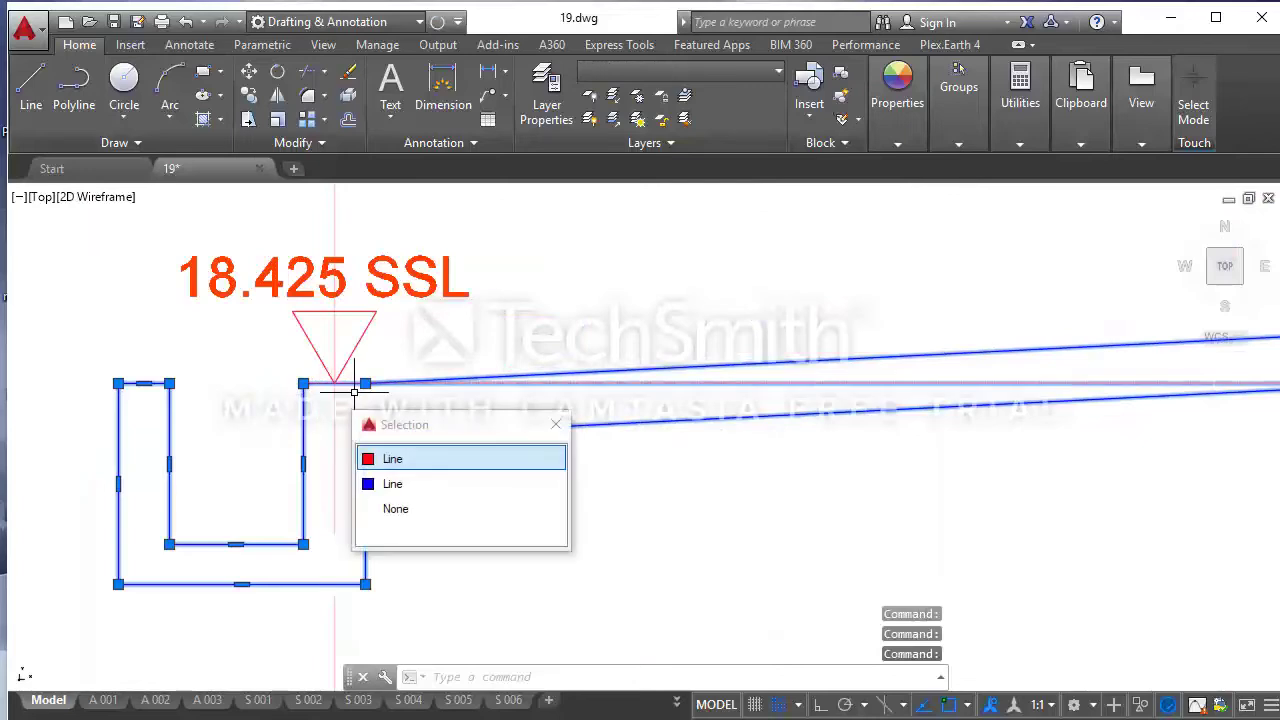
left_click(427, 481)
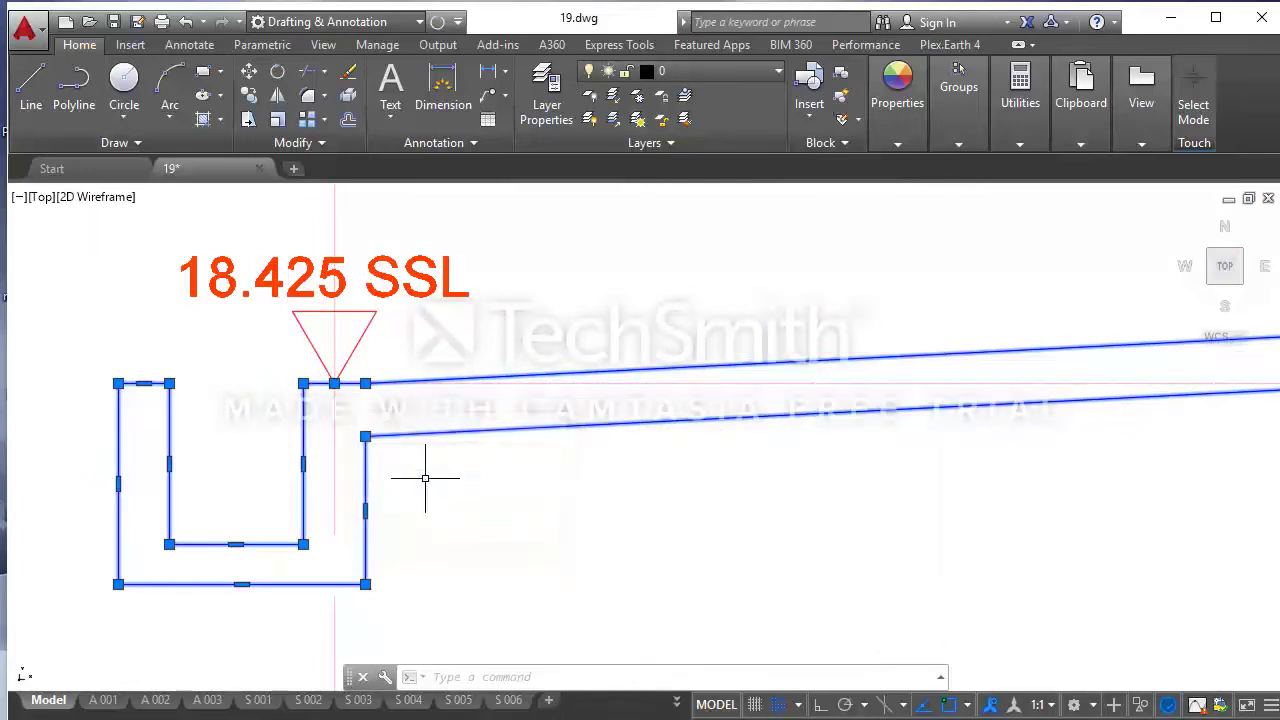
scroll(479, 470, "down", 5)
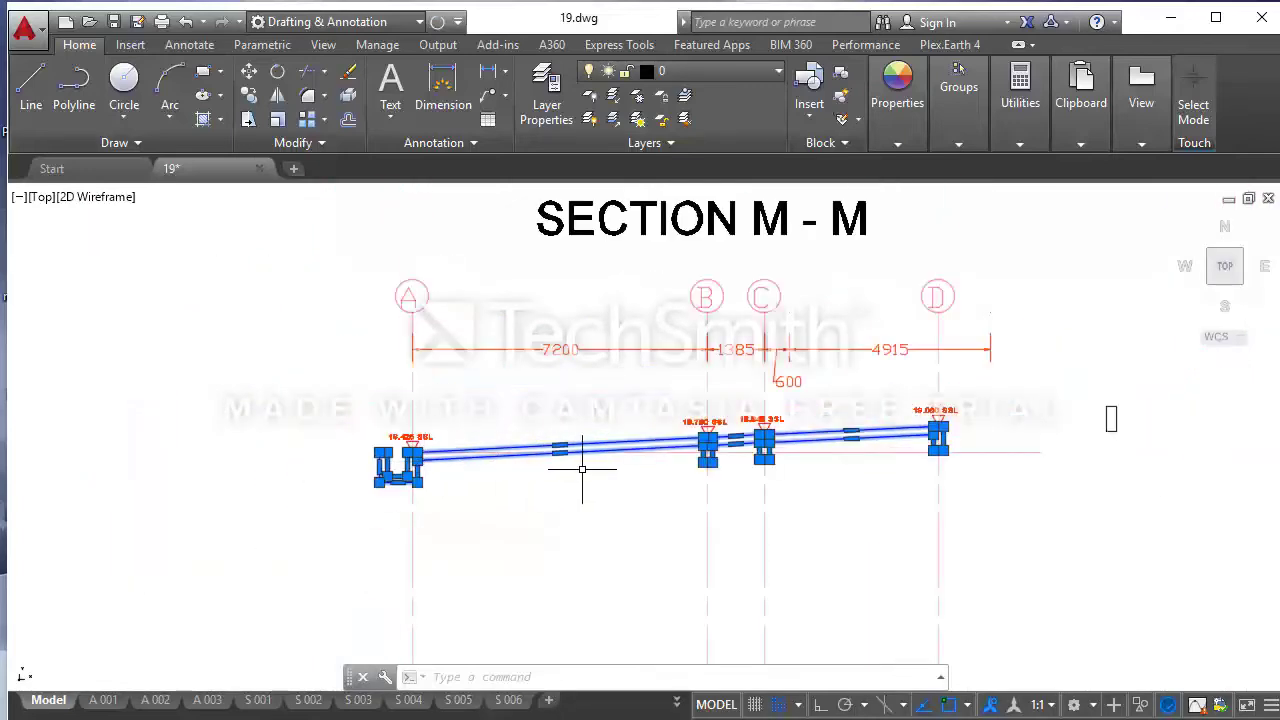
scroll(582, 469, "up", 2)
scroll(578, 465, "up", 2)
type("JOIN")
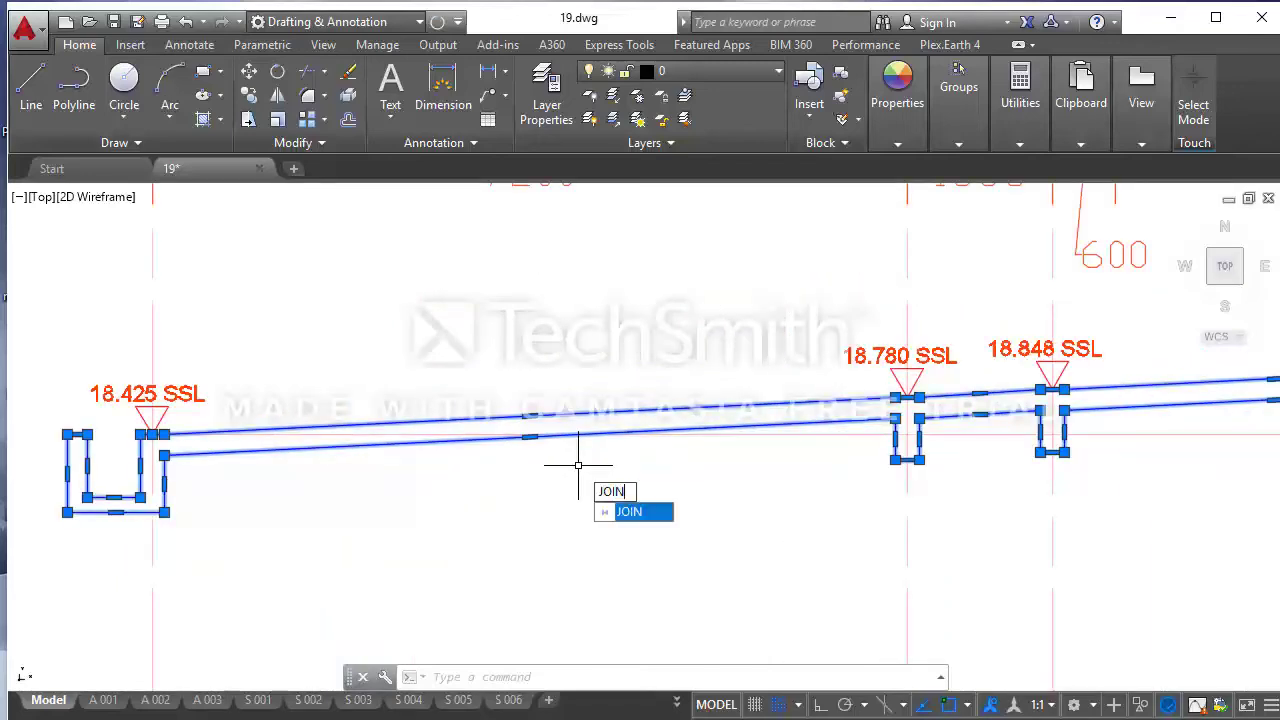
key("Return")
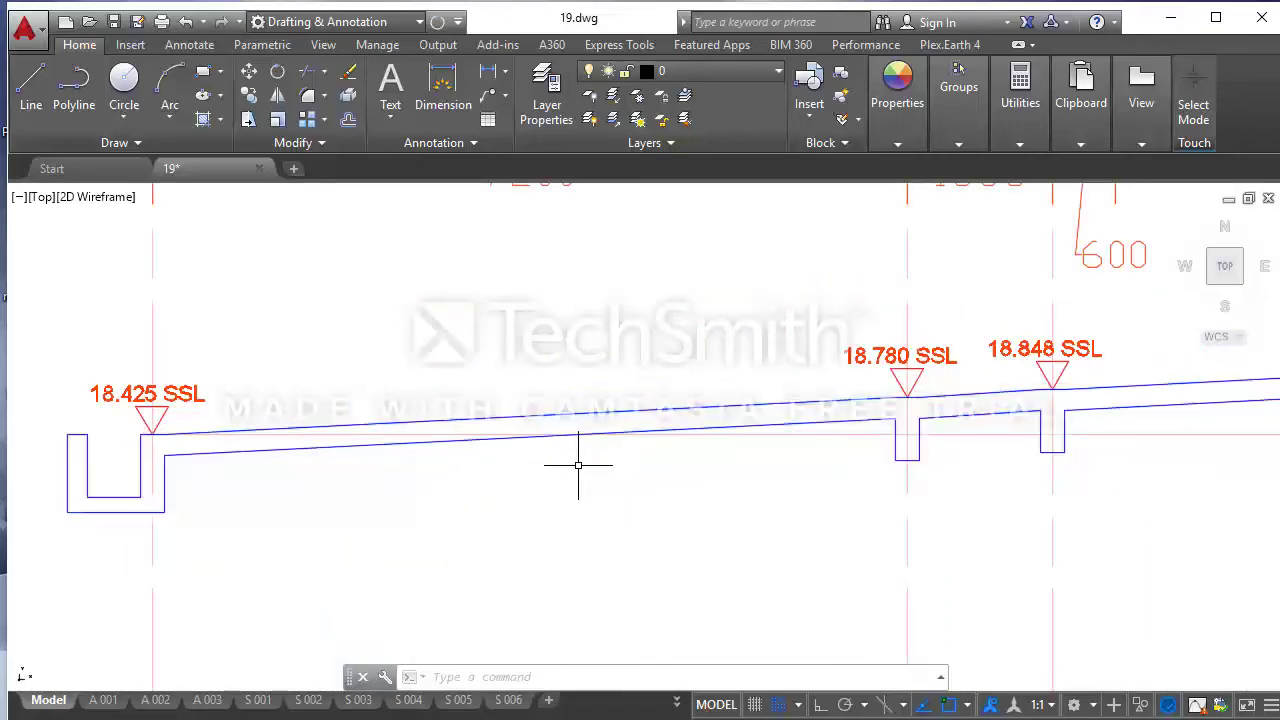
- Select the joined outline to confirm it is continuous, then clear the selection
left_click(629, 418)
scroll(400, 468, "down", 4)
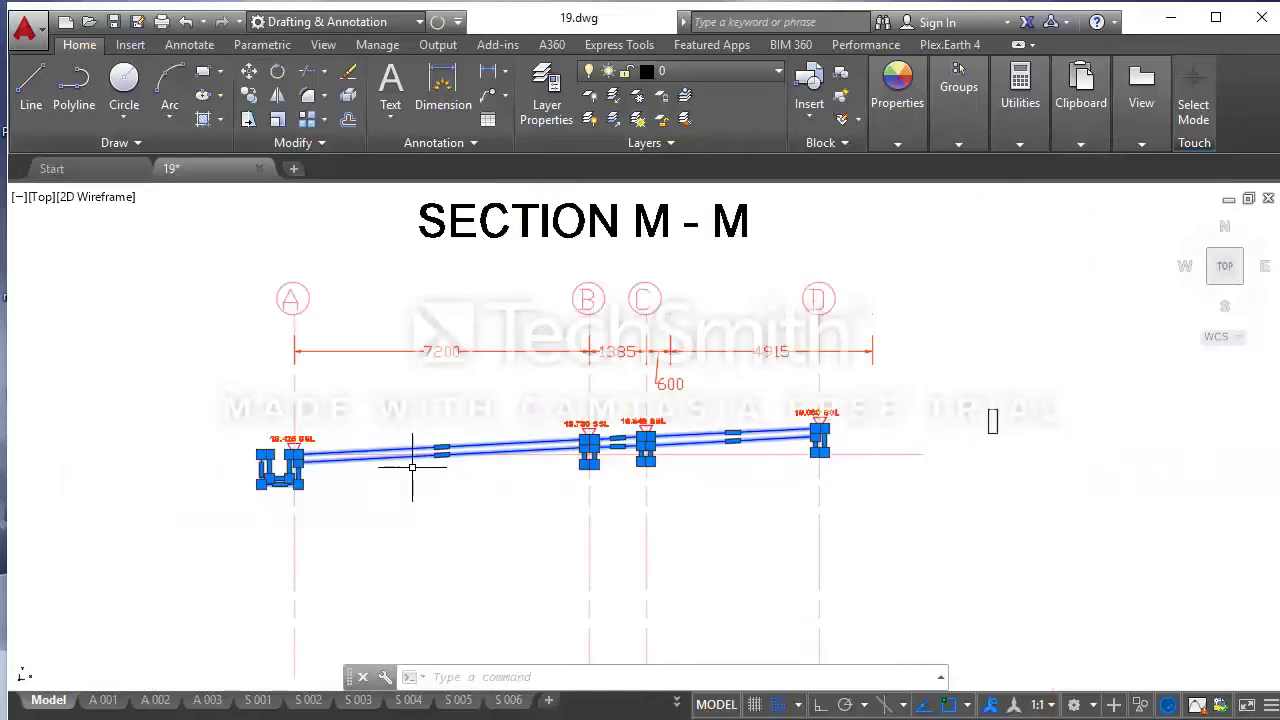
key("Escape")
scroll(570, 450, "up", 4)
scroll(605, 452, "down", 2)
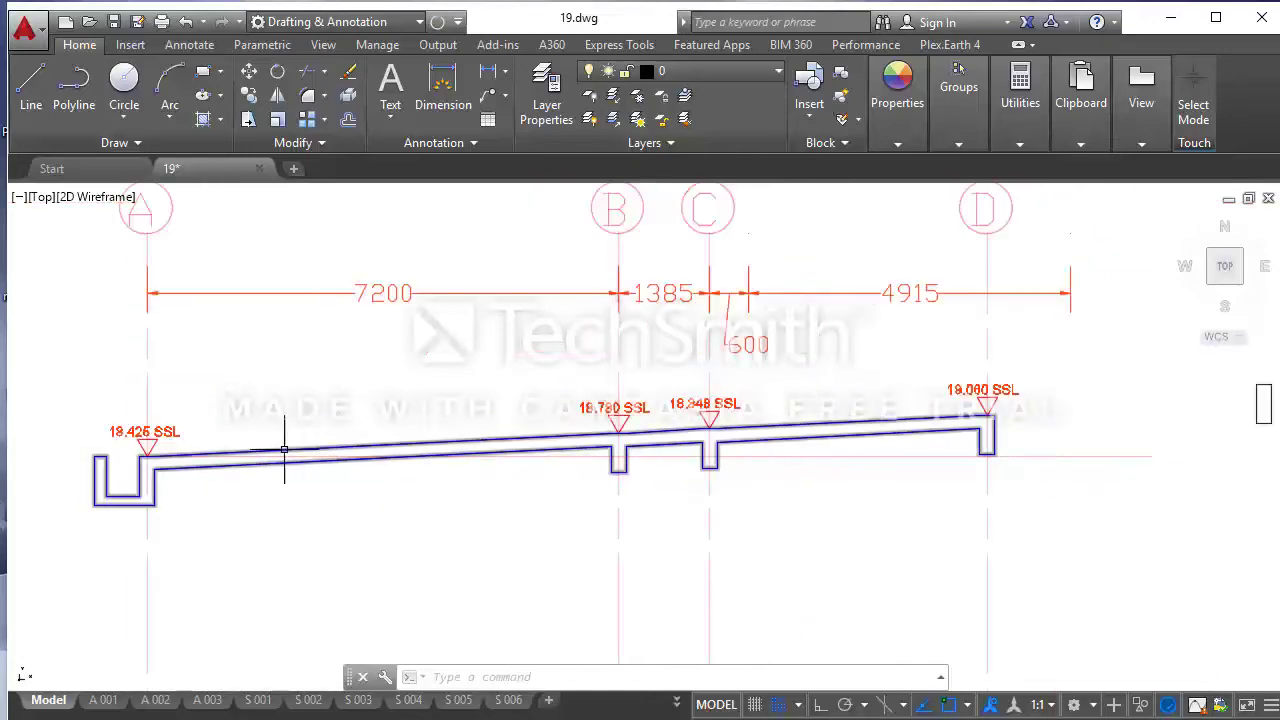
- Hatch the Section M-M slab and its four beam drops with AR-CONC at scale 2
left_click(205, 121)
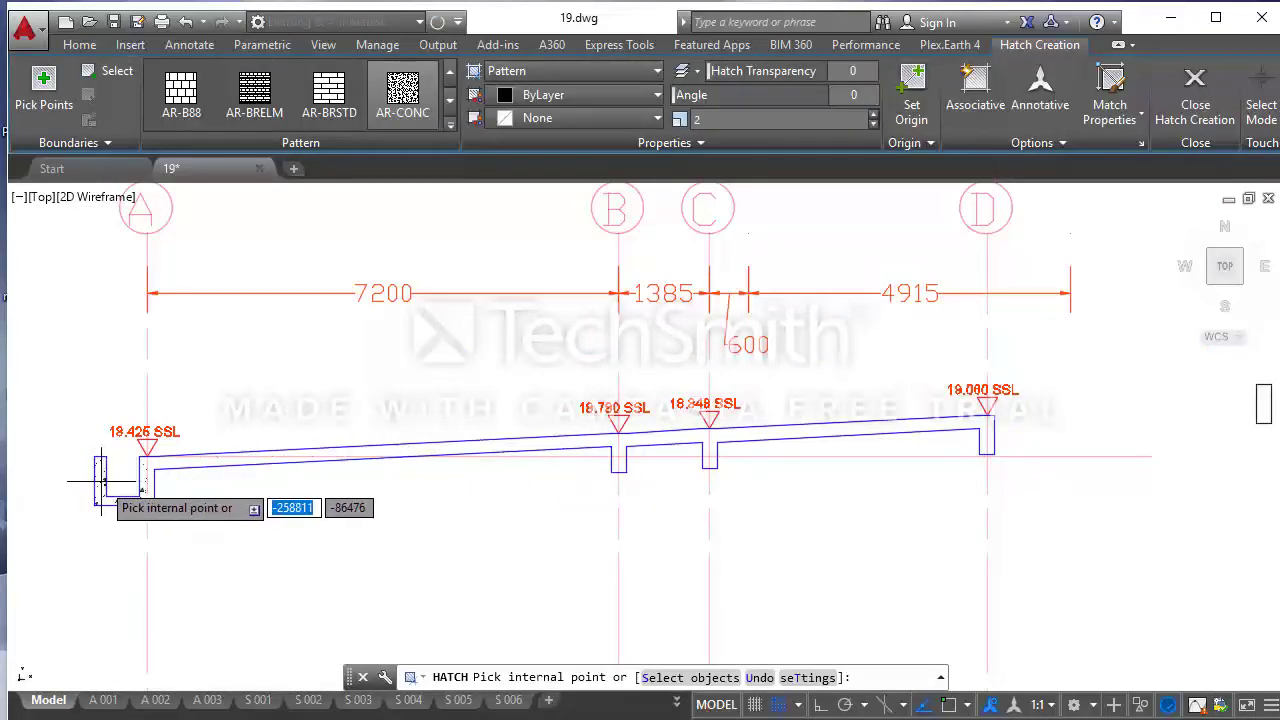
left_click(101, 482)
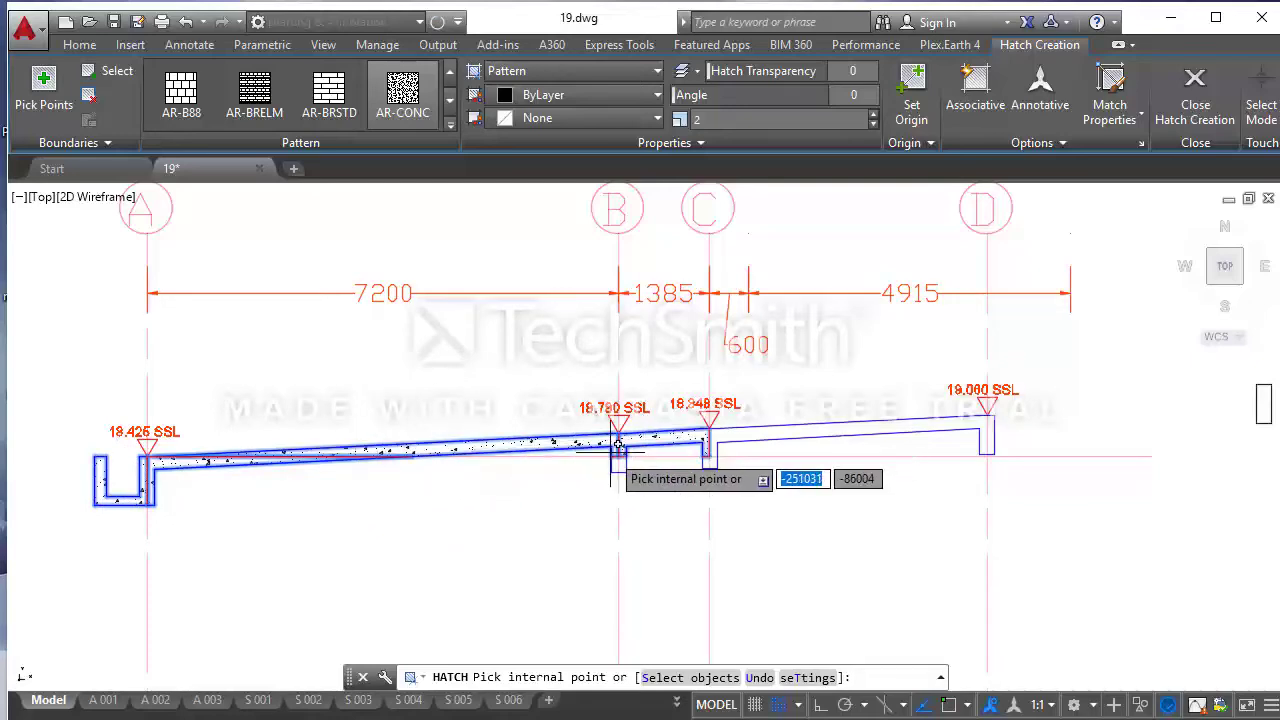
scroll(617, 445, "up", 4)
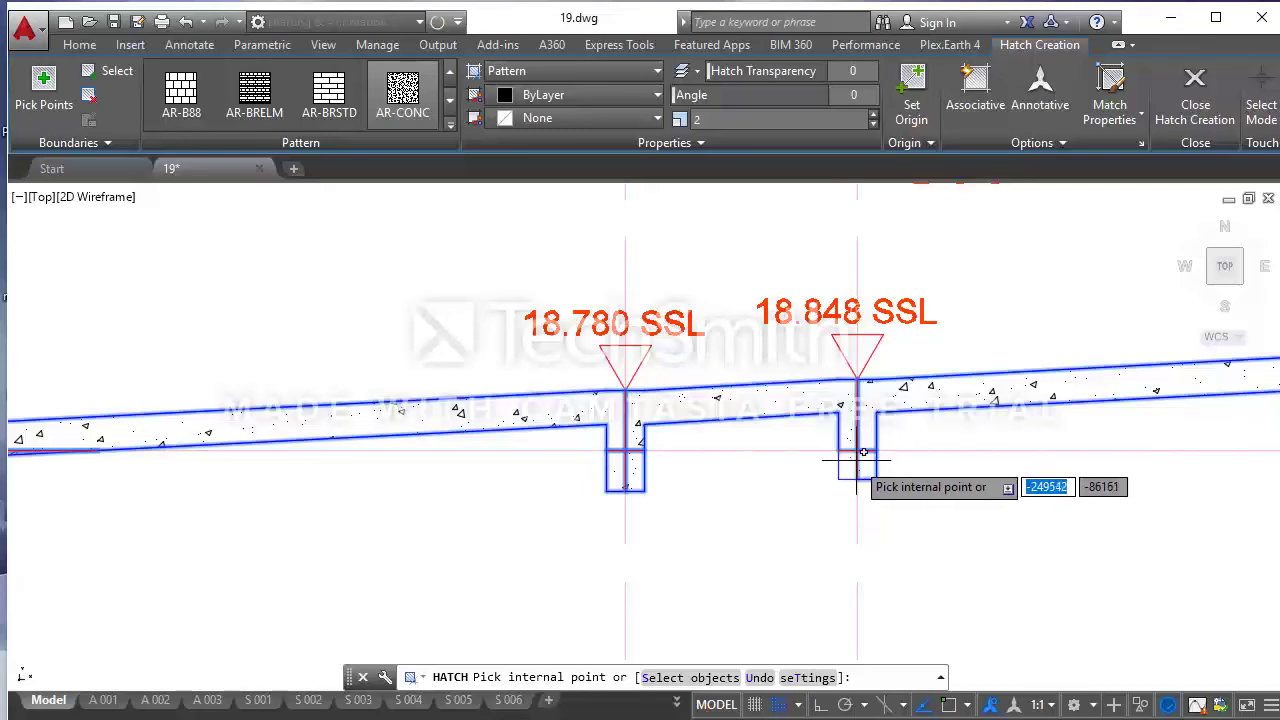
scroll(800, 450, "down", 5)
scroll(880, 440, "up", 4)
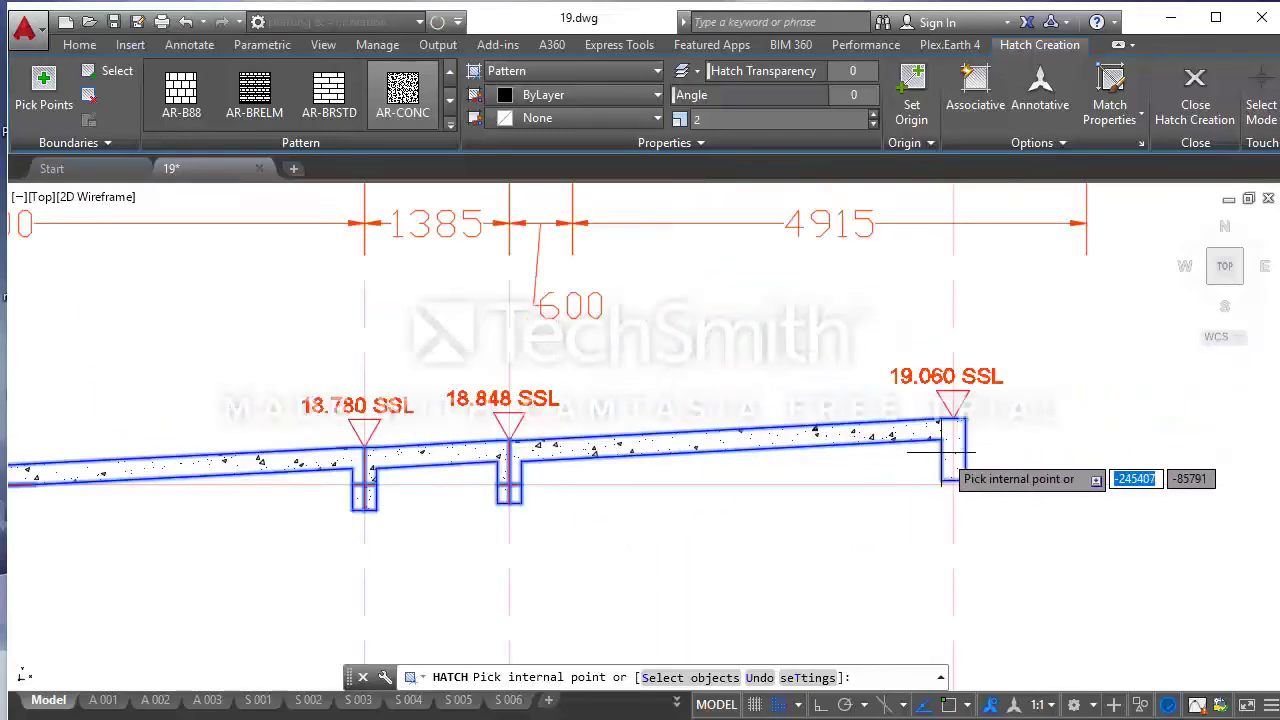
key("Return")
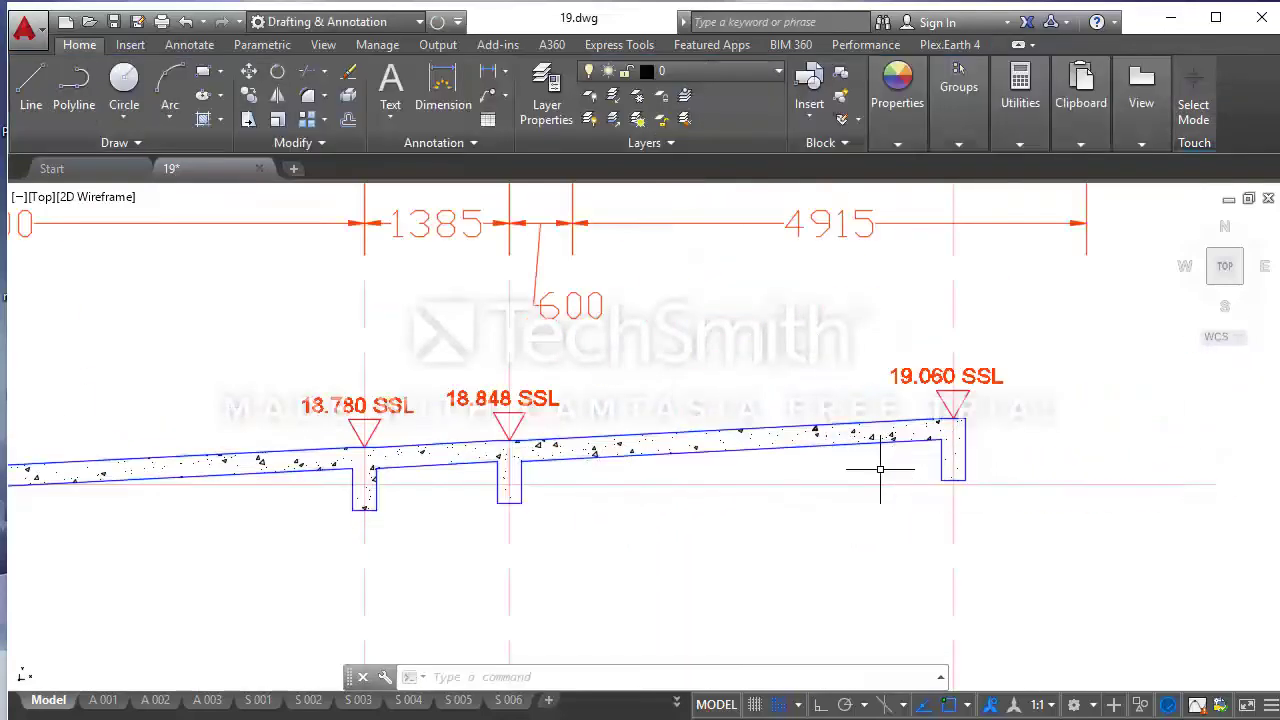
scroll(880, 469, "down", 5)
scroll(920, 467, "up", 5)
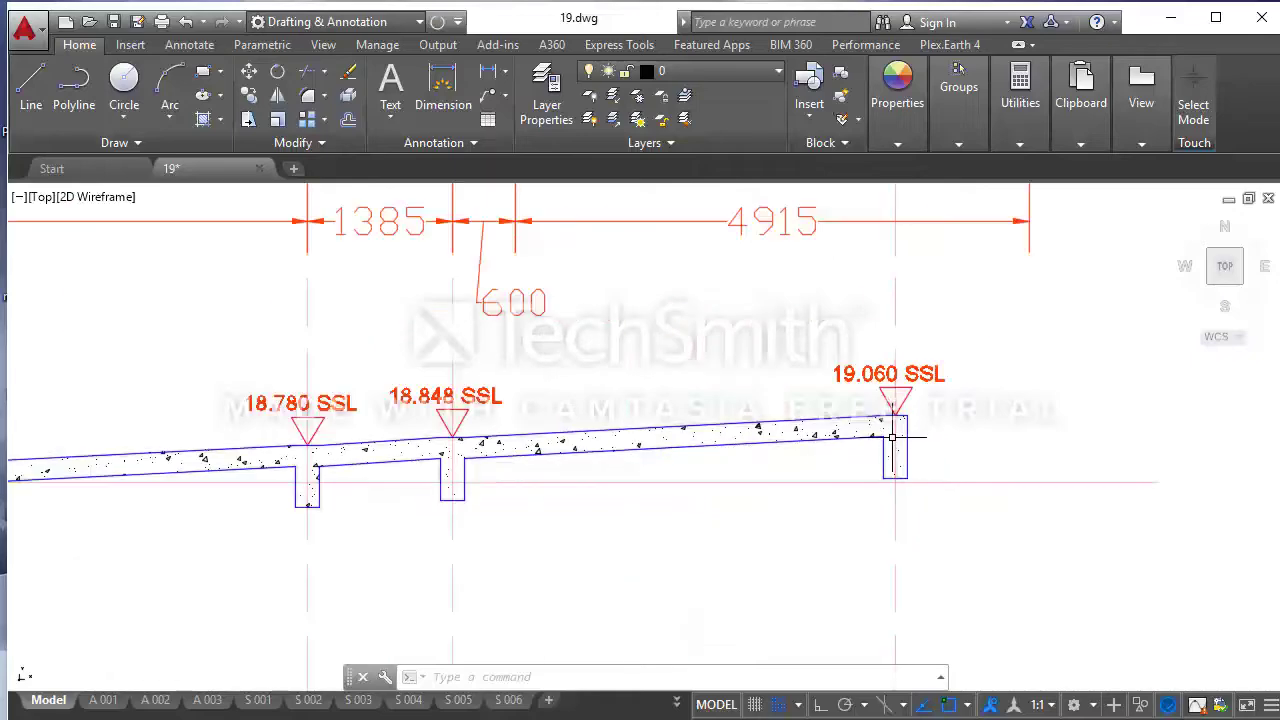
left_click(893, 437)
key("Escape")
scroll(893, 437, "down", 5)
scroll(603, 473, "up", 5)
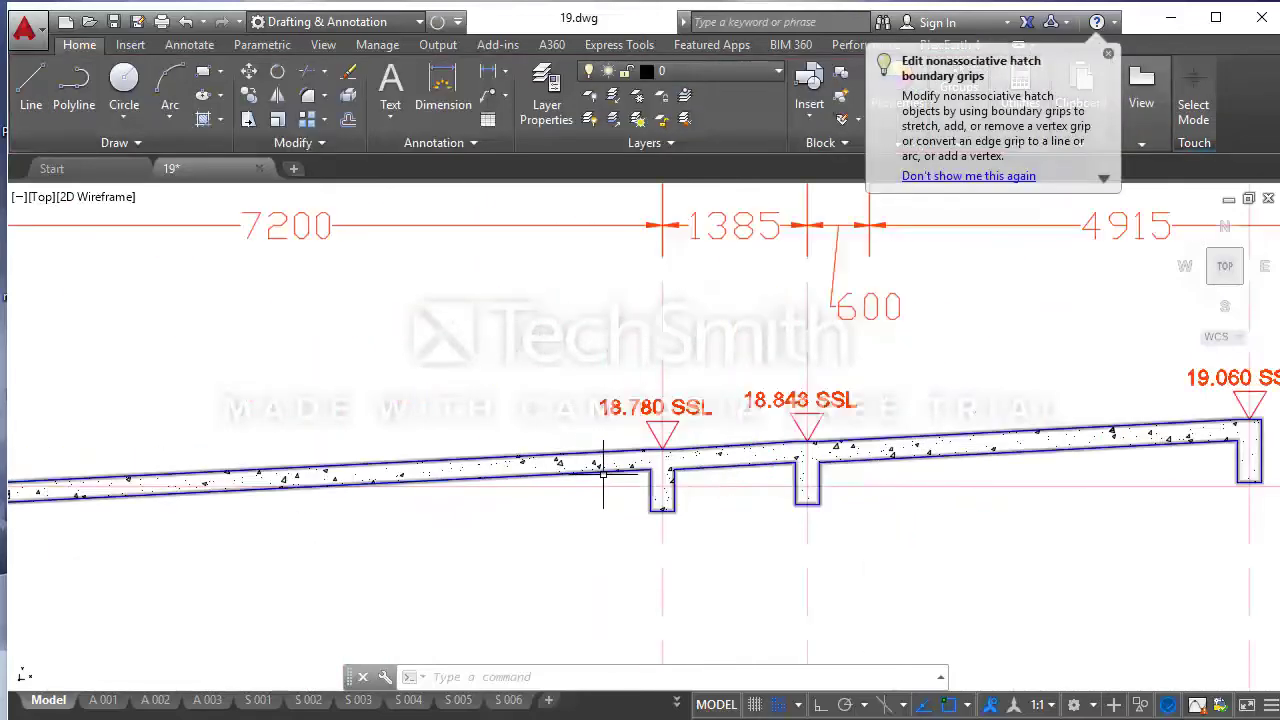
scroll(690, 485, "down", 4)
left_click(1200, 480)
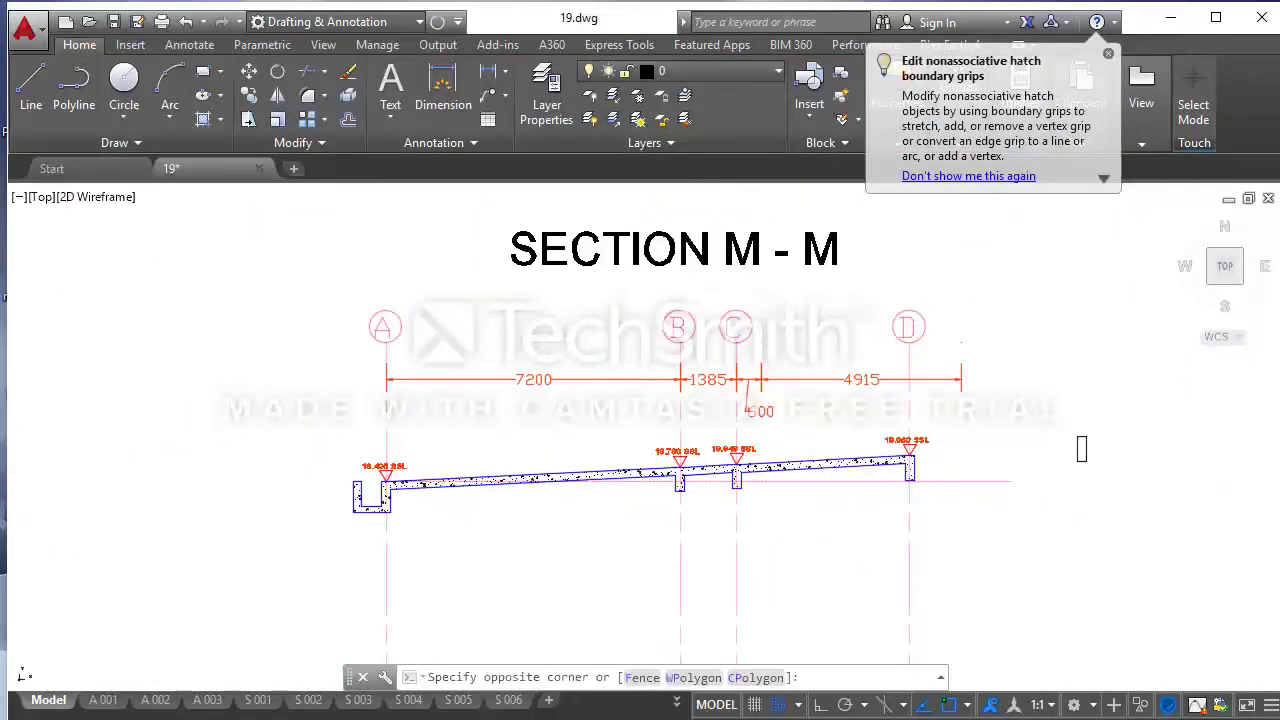
left_click(1048, 412)
key("Delete")
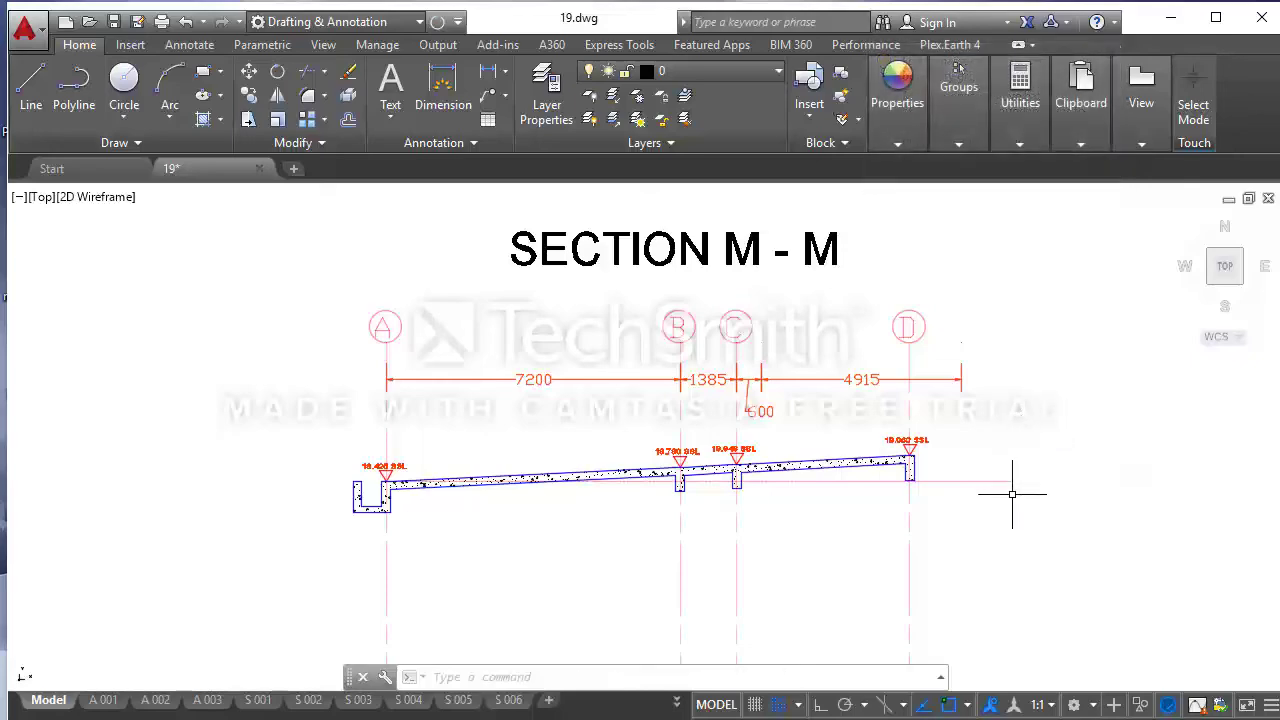
left_click(1012, 492)
left_click(975, 460)
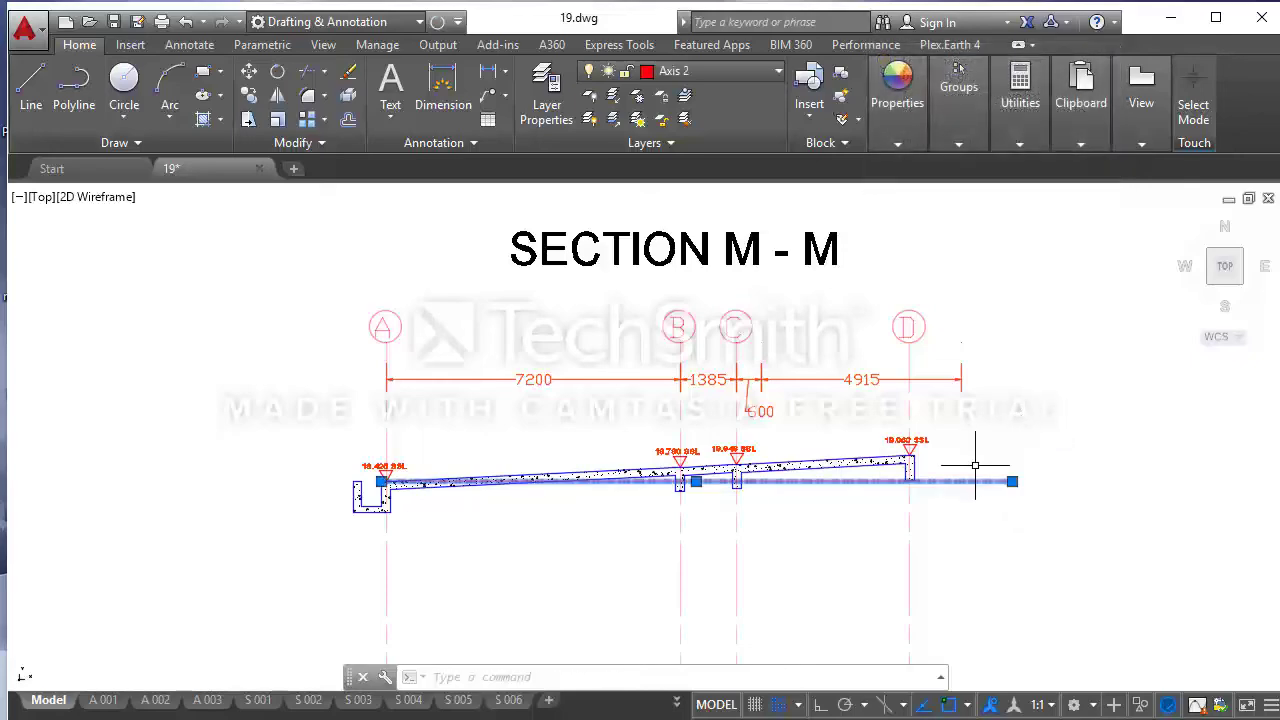
key("Delete")
scroll(975, 465, "down", 3)
scroll(960, 366, "up", 2)
left_click(967, 404)
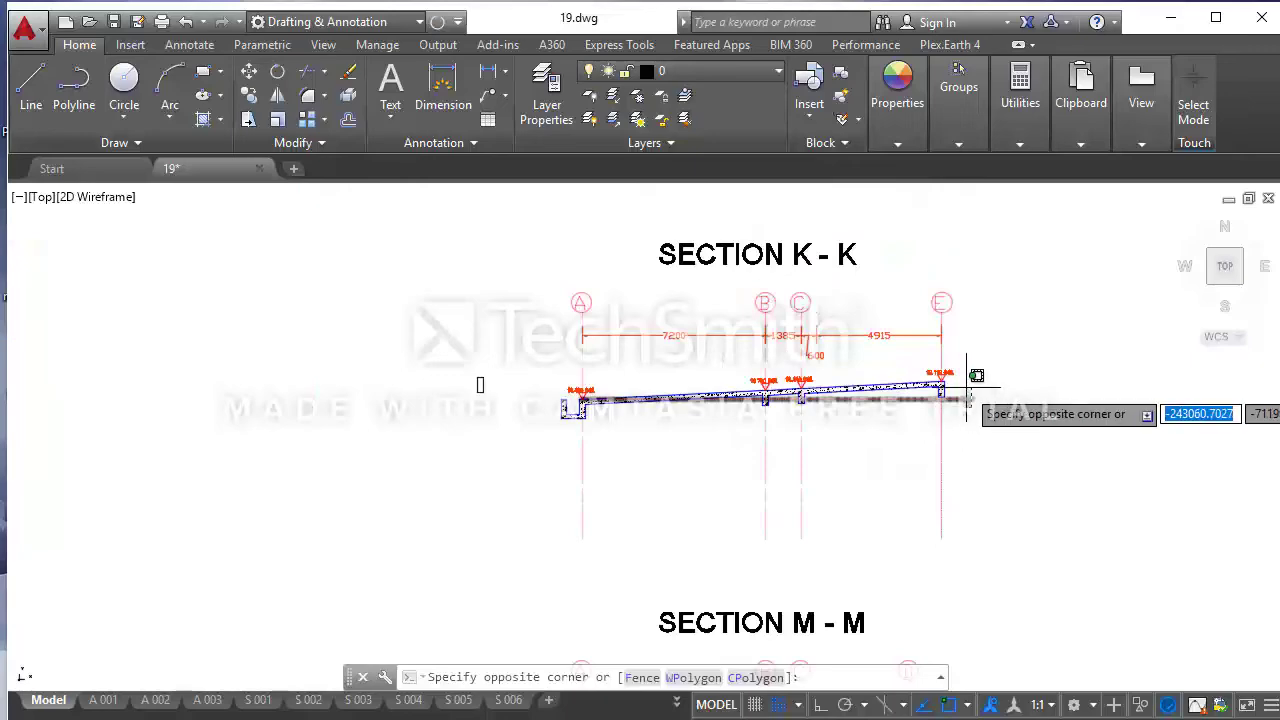
left_click(971, 420)
key("Escape")
scroll(977, 449, "down", 2)
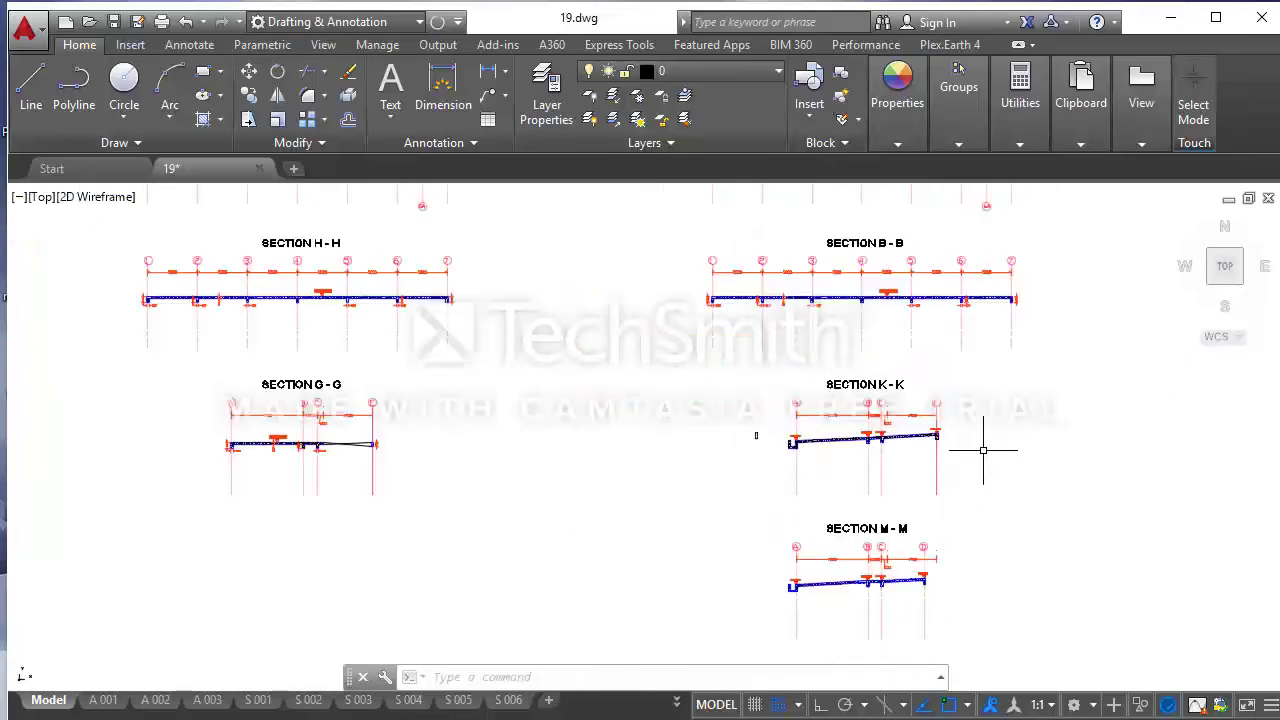
scroll(980, 447, "up", 2)
scroll(960, 470, "down", 2)
scroll(800, 436, "up", 2)
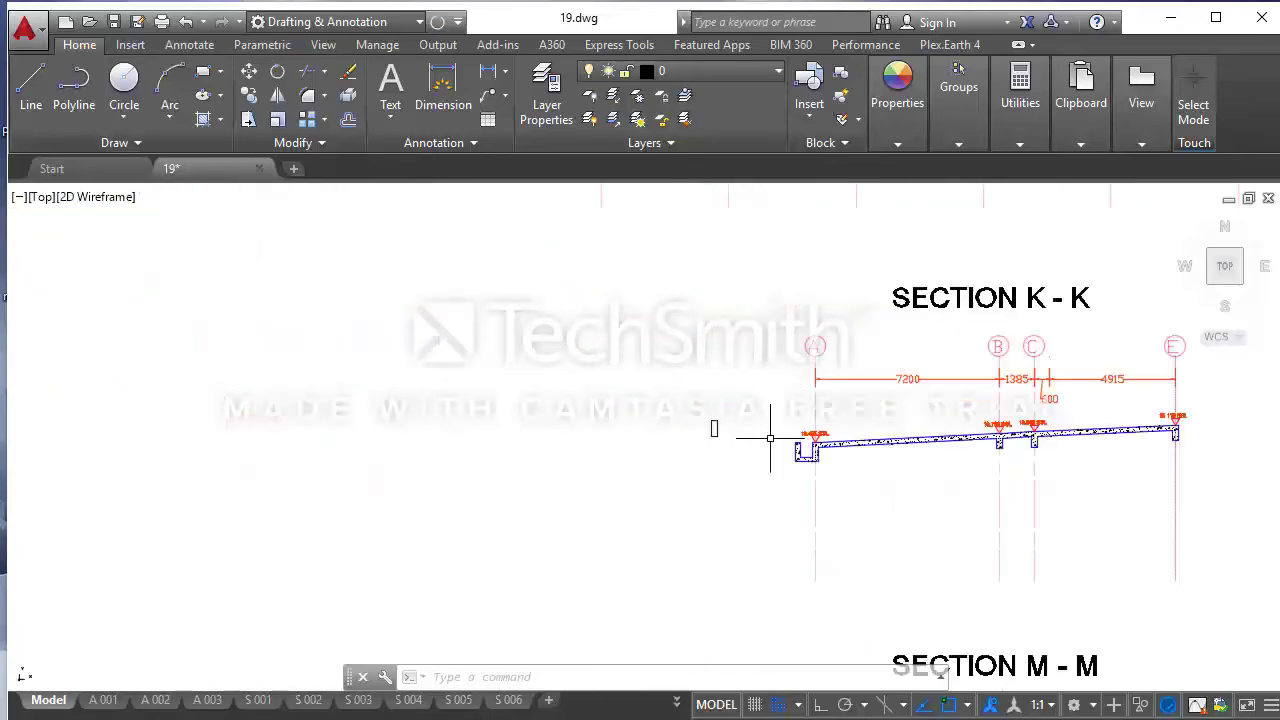
left_click(752, 447)
left_click(672, 388)
key("Delete")
scroll(676, 400, "down", 1)
scroll(676, 400, "down", 1)
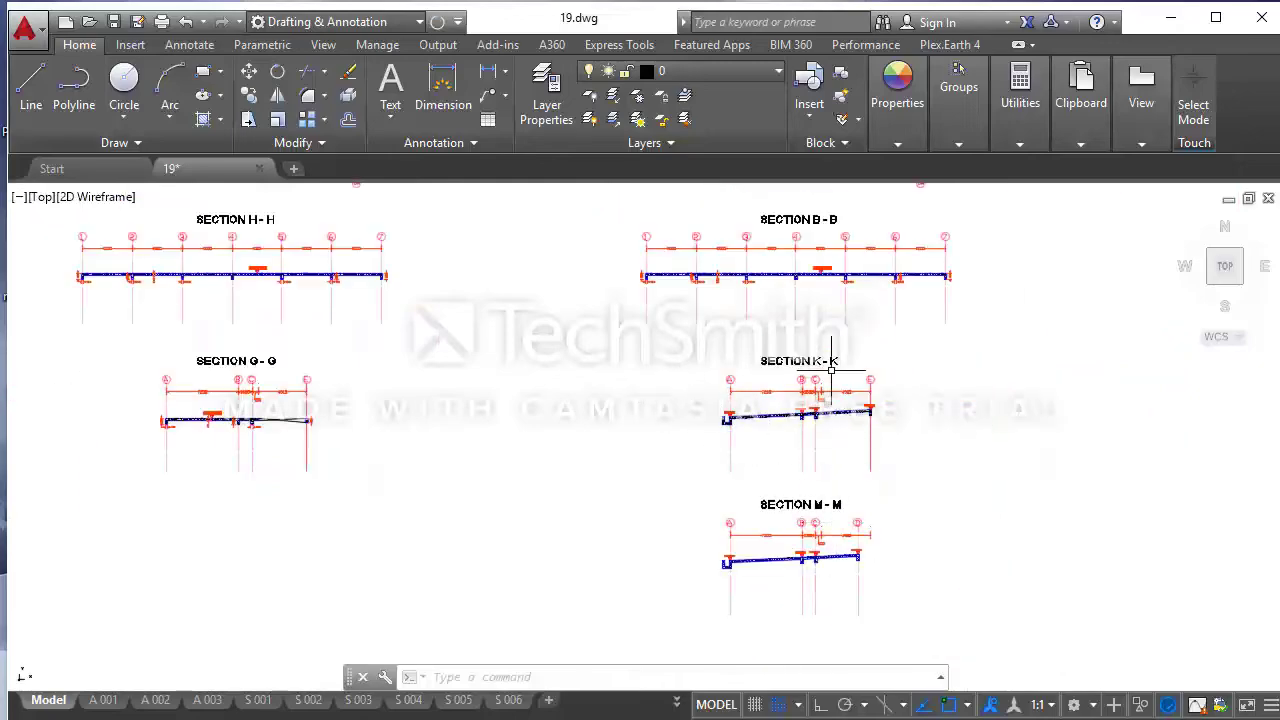
middle_click_drag(823, 249, 795, 436)
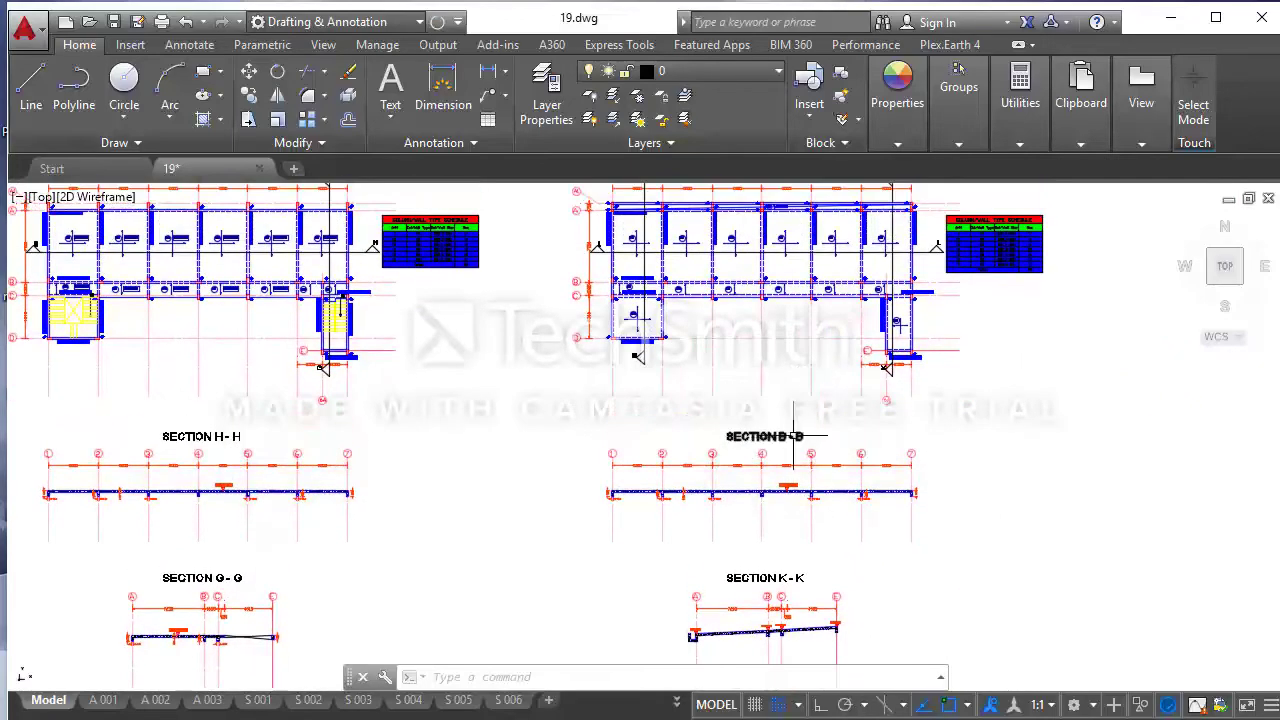
scroll(800, 450, "up", 2)
scroll(790, 440, "down", 2)
scroll(640, 300, "up", 1)
scroll(518, 228, "up", 1)
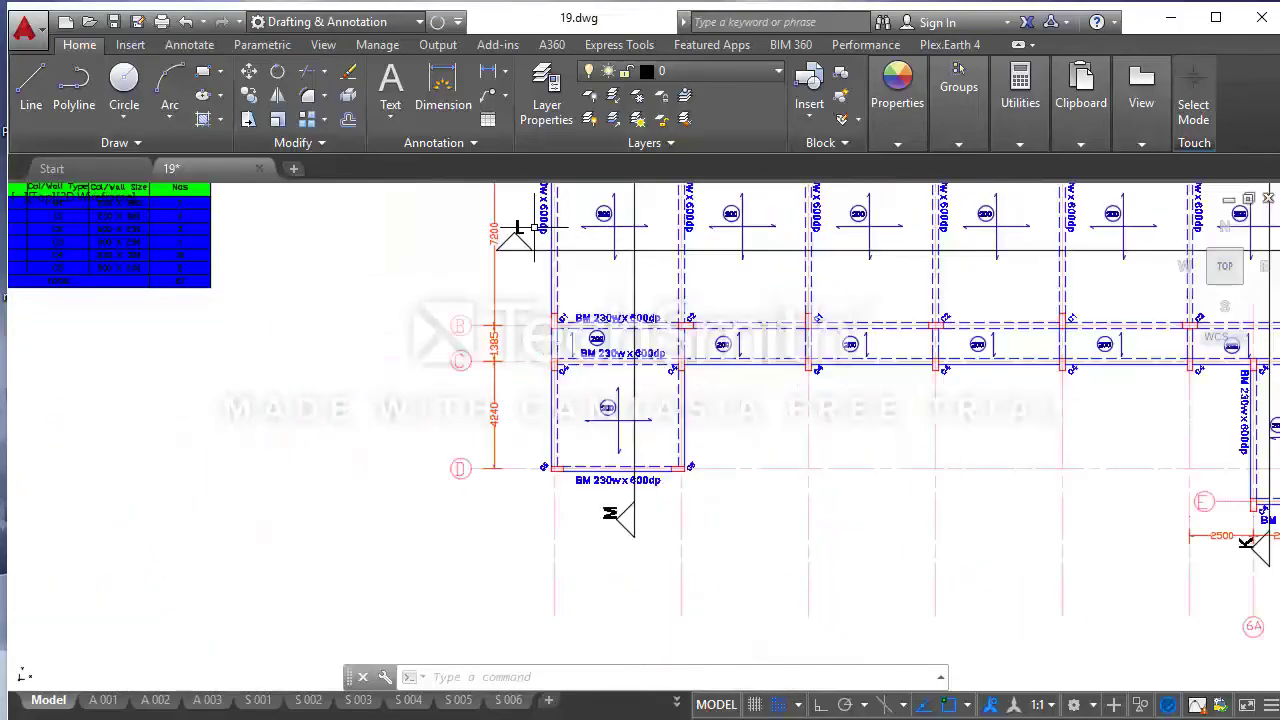
scroll(530, 228, "down", 1)
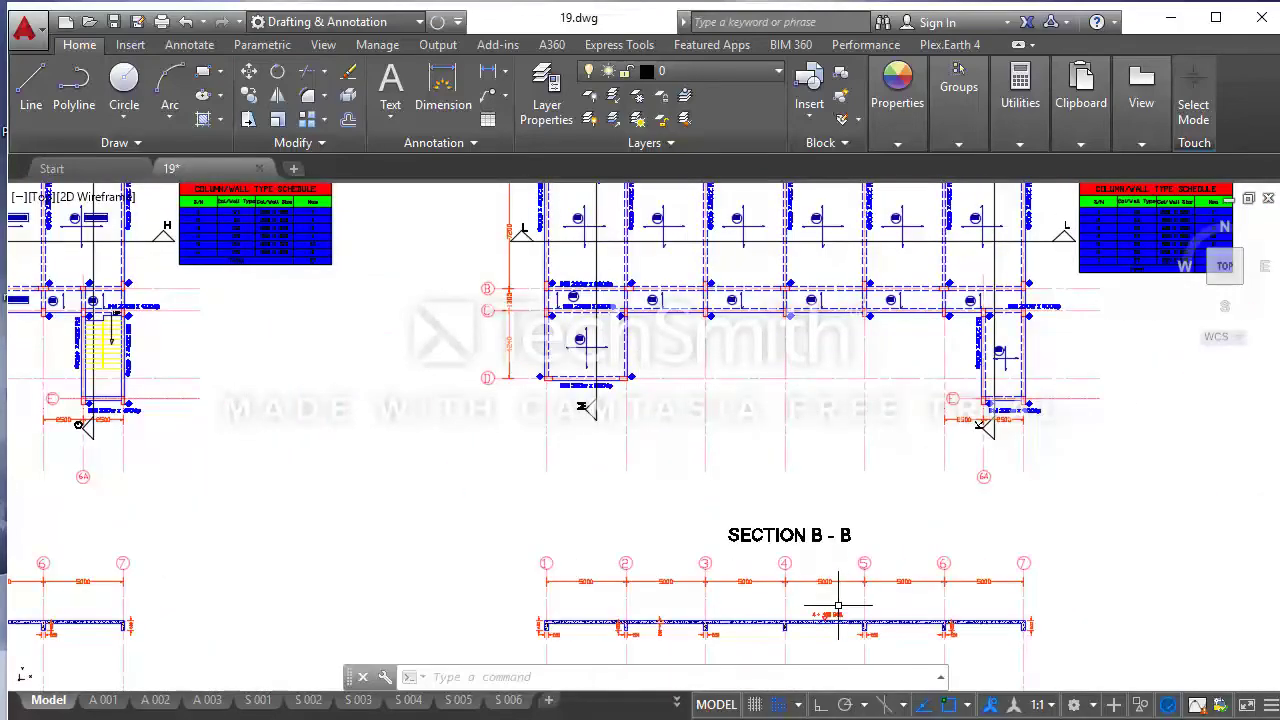
scroll(808, 535, "up", 1)
scroll(818, 535, "down", 1)
scroll(812, 538, "down", 1)
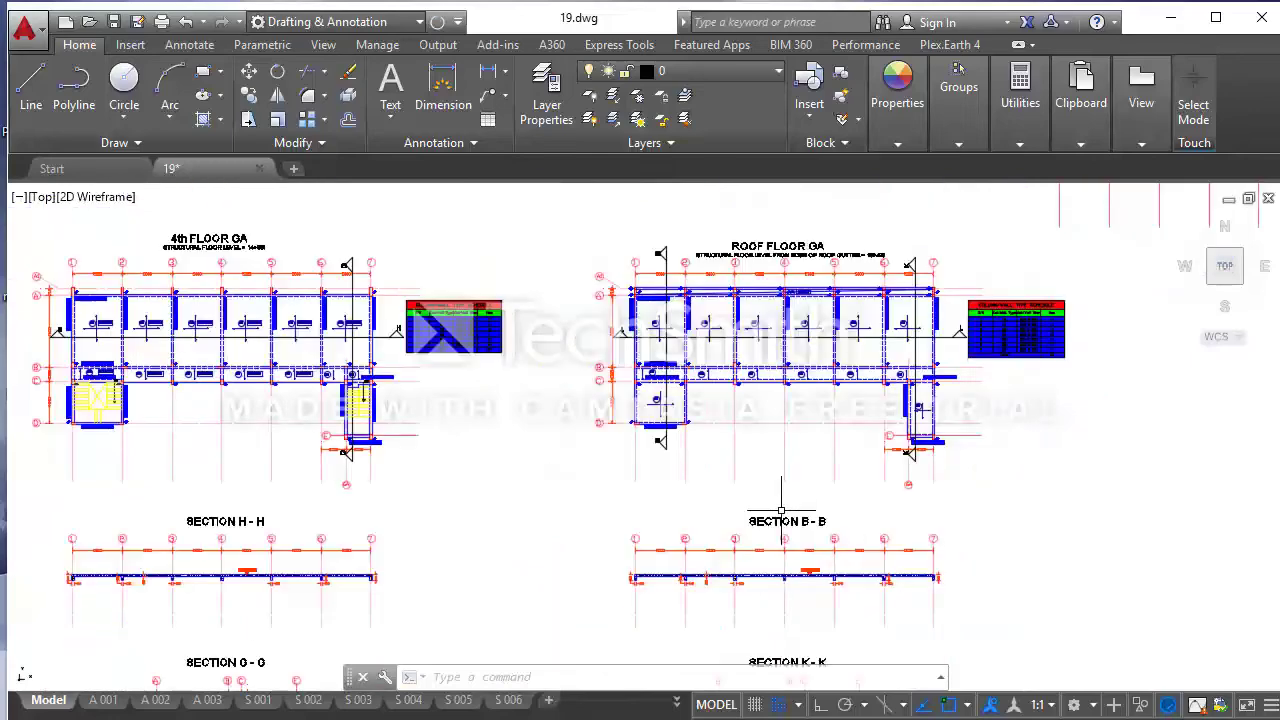
scroll(790, 515, "up", 1)
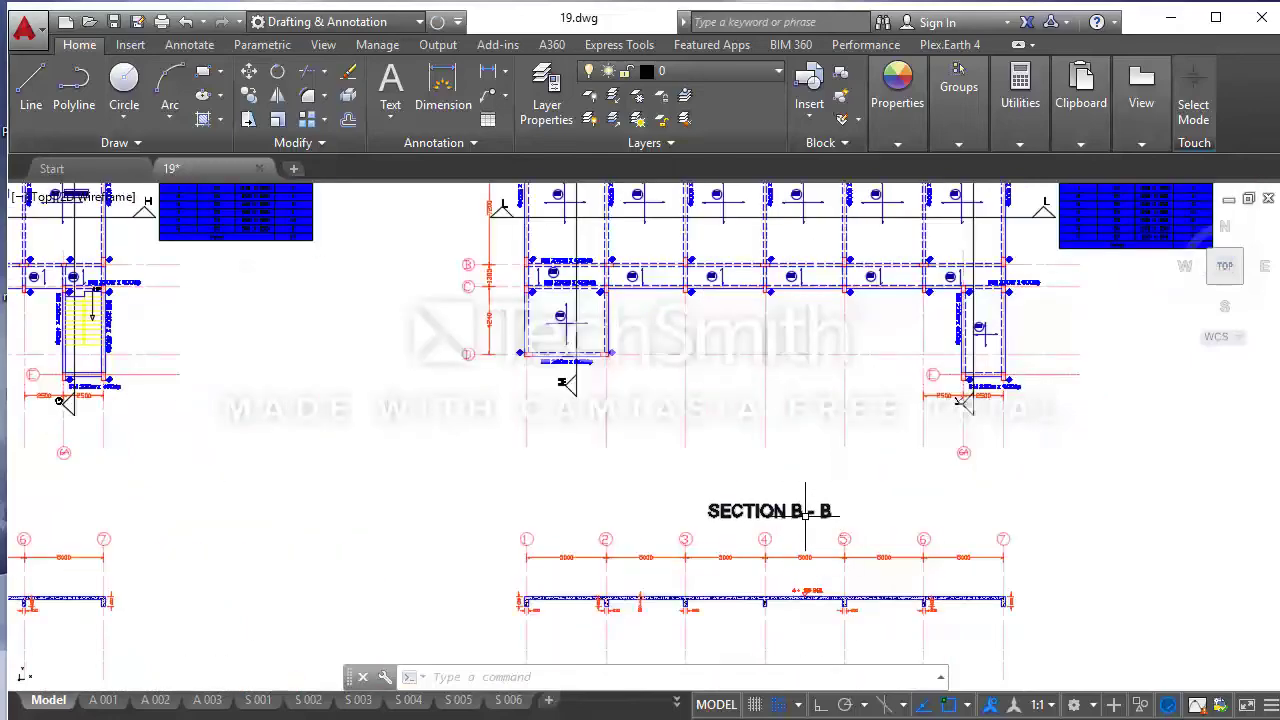
scroll(806, 513, "up", 1)
scroll(818, 508, "down", 1)
scroll(814, 560, "up", 1)
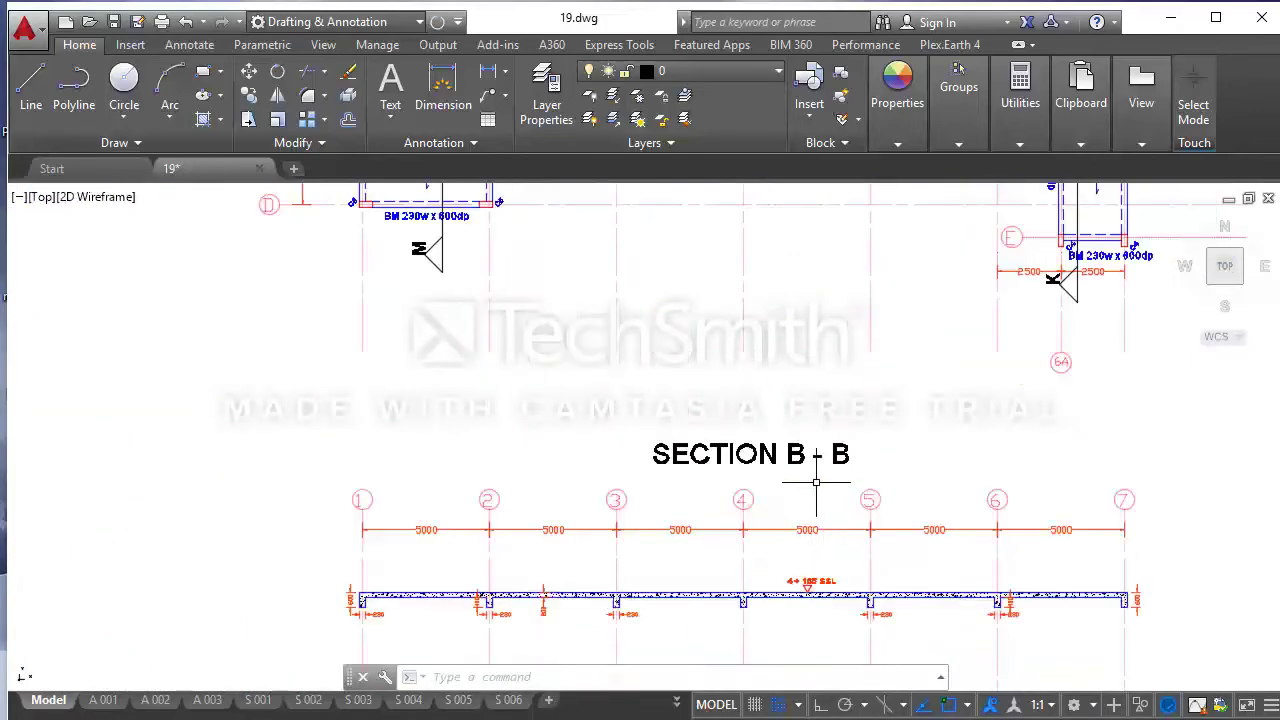
scroll(816, 482, "down", 1)
middle_click_drag(600, 300, 600, 470)
scroll(500, 349, "up", 2)
mouse_move(500, 349)
middle_mouse_down()
mouse_move(253, 388)
mouse_move(286, 391)
middle_mouse_up()
scroll(420, 450, "down", 2)
scroll(543, 563, "up", 1)
middle_click_drag(543, 563, 630, 511)
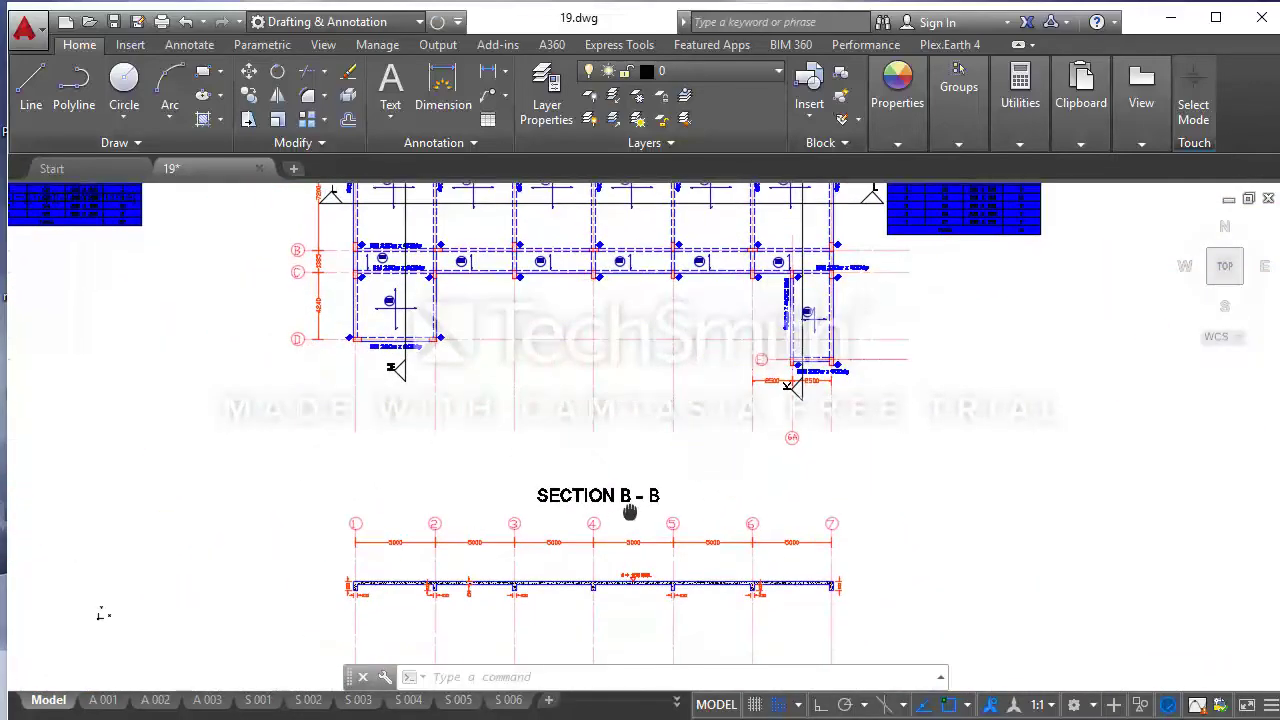
- Change the title text SECTION B - B to SECTION L - L
double_click(630, 495)
scroll(630, 498, "up", 3)
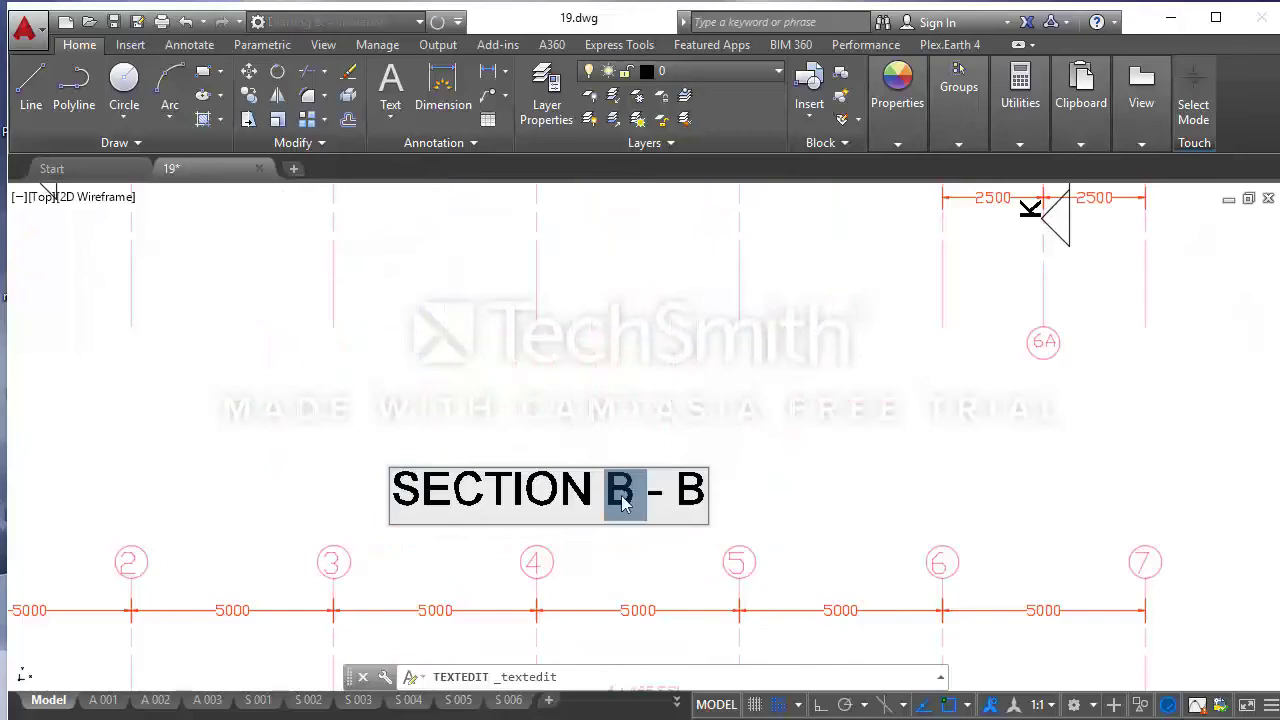
type("L - ")
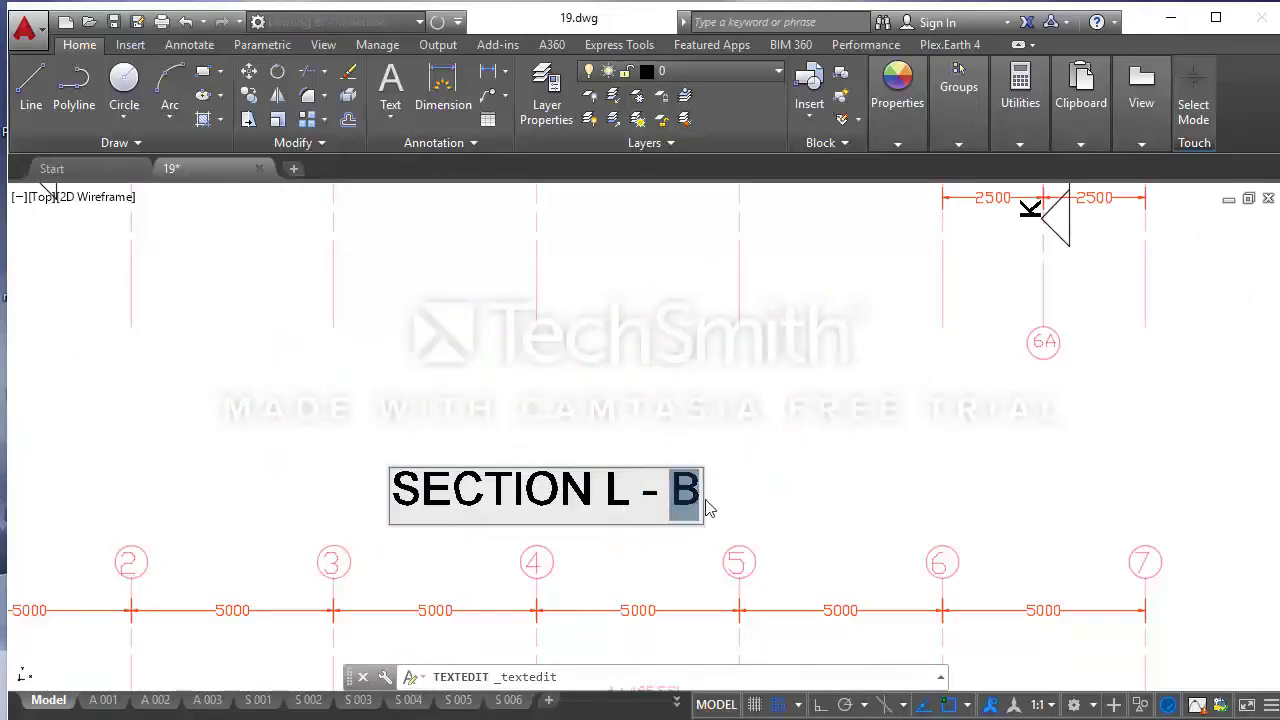
type("L")
key("Return")
scroll(837, 471, "down", 2)
scroll(580, 523, "up", 1)
scroll(513, 527, "up", 1)
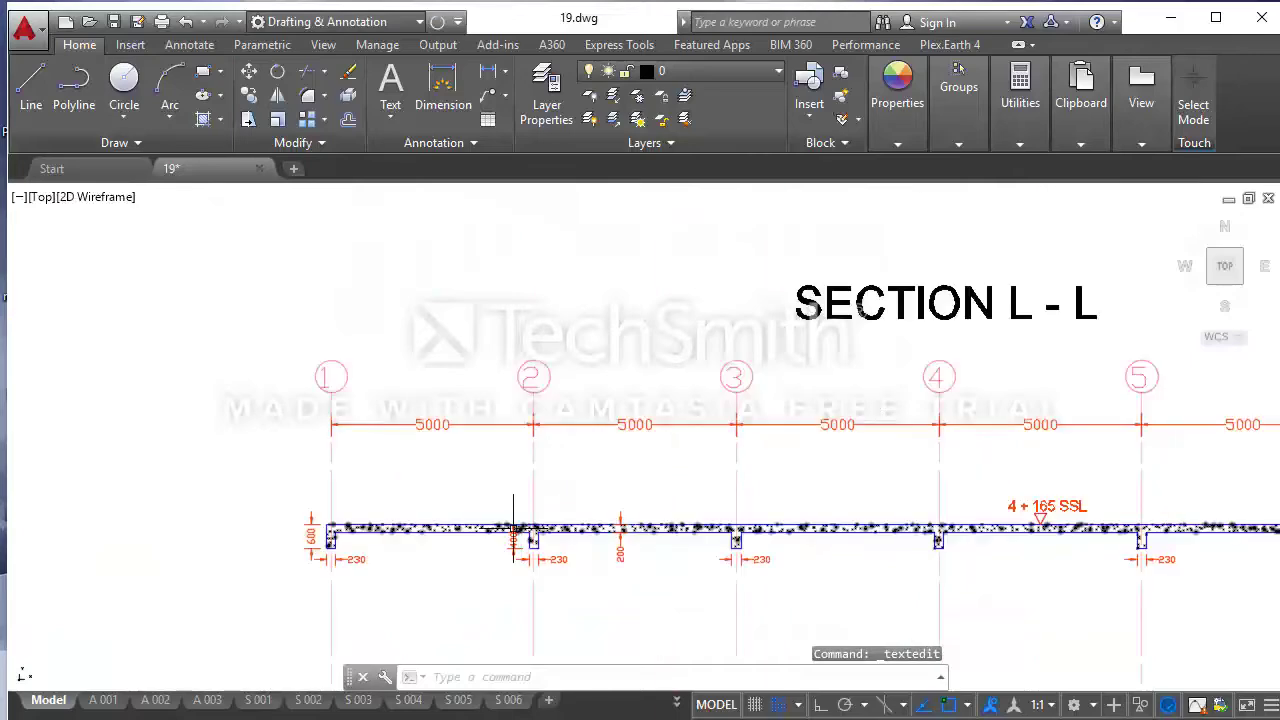
scroll(423, 514, "down", 2)
scroll(429, 509, "down", 1)
scroll(440, 515, "up", 1)
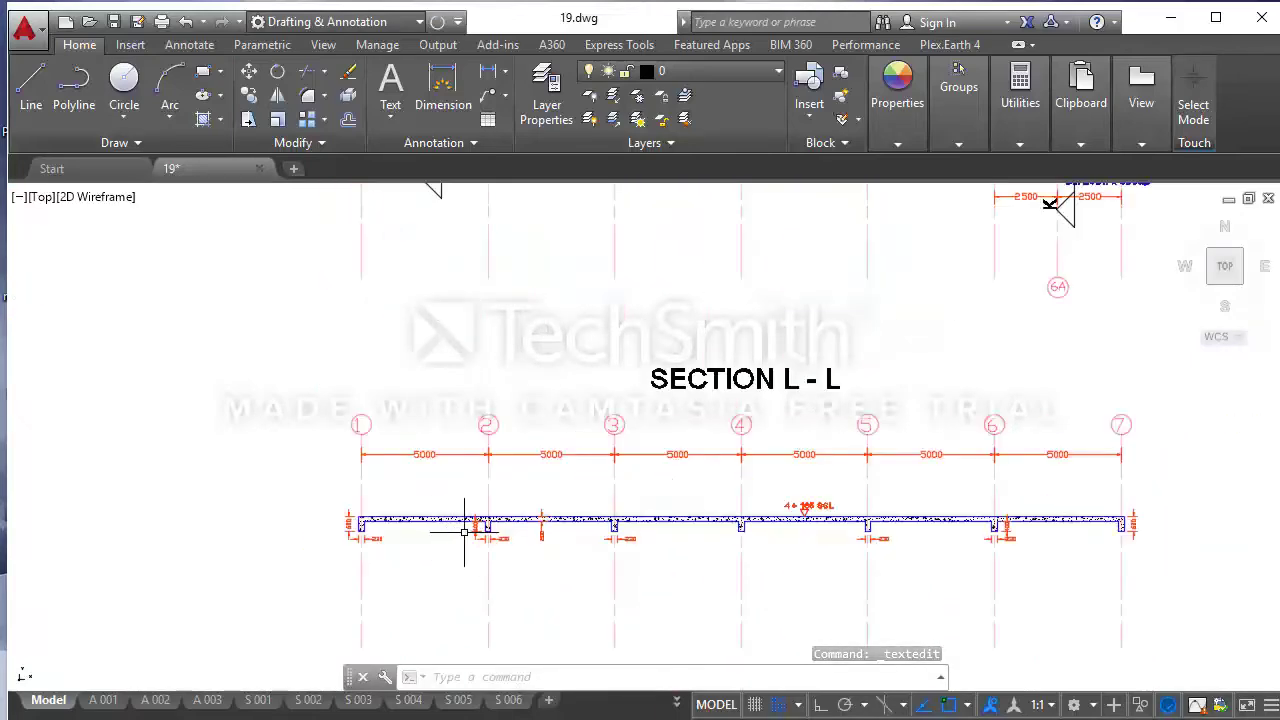
scroll(815, 510, "up", 2)
scroll(820, 512, "down", 2)
scroll(820, 512, "down", 2)
scroll(820, 507, "up", 2)
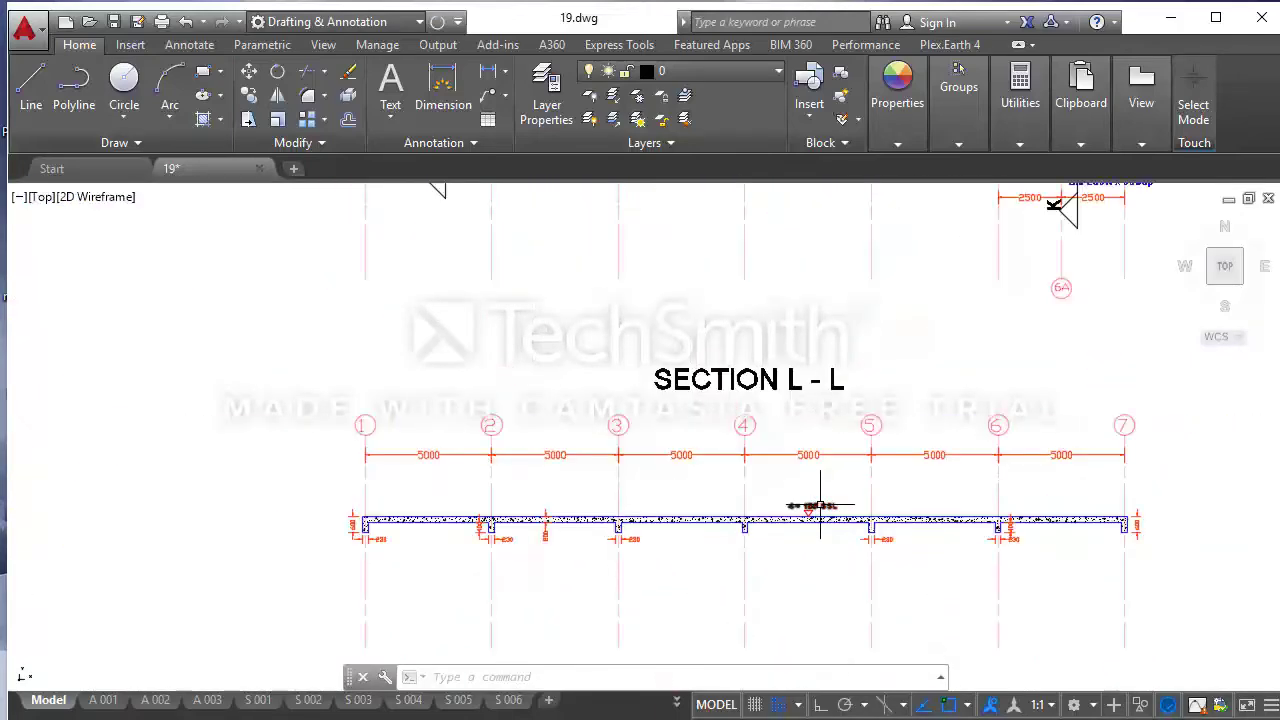
scroll(820, 505, "down", 1)
scroll(822, 507, "up", 1)
scroll(821, 510, "down", 2)
scroll(810, 515, "down", 1)
scroll(780, 495, "up", 1)
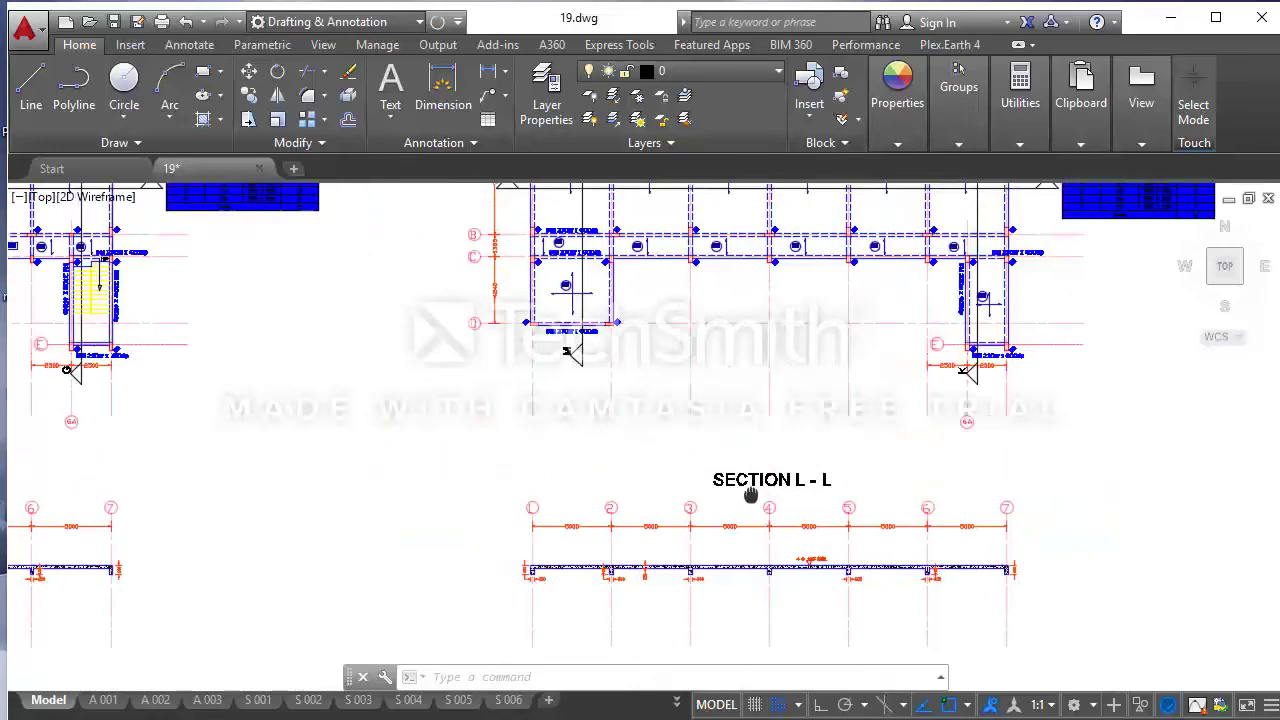
scroll(760, 490, "down", 1)
scroll(729, 474, "up", 1)
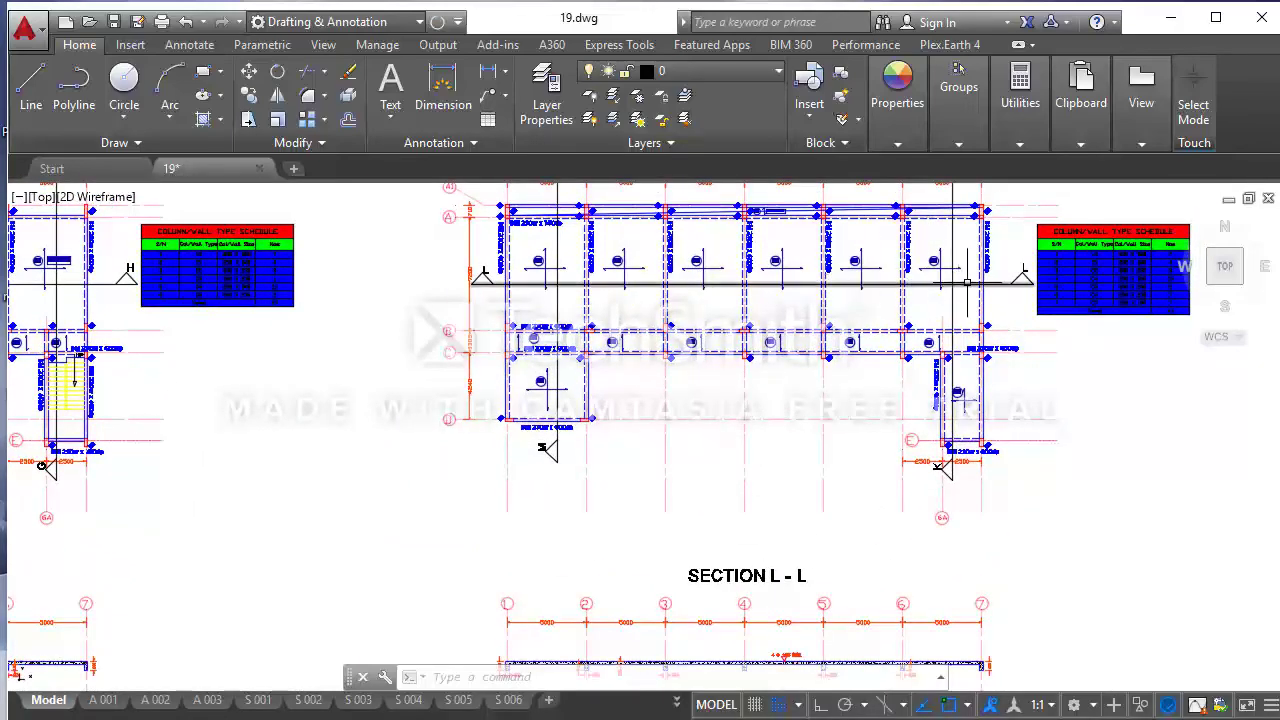
scroll(1025, 293, "up", 2)
scroll(1025, 293, "up", 2)
- Select the horizontal section cut line between gridlines A and B on the Roof Floor GA plan
left_click(1028, 290)
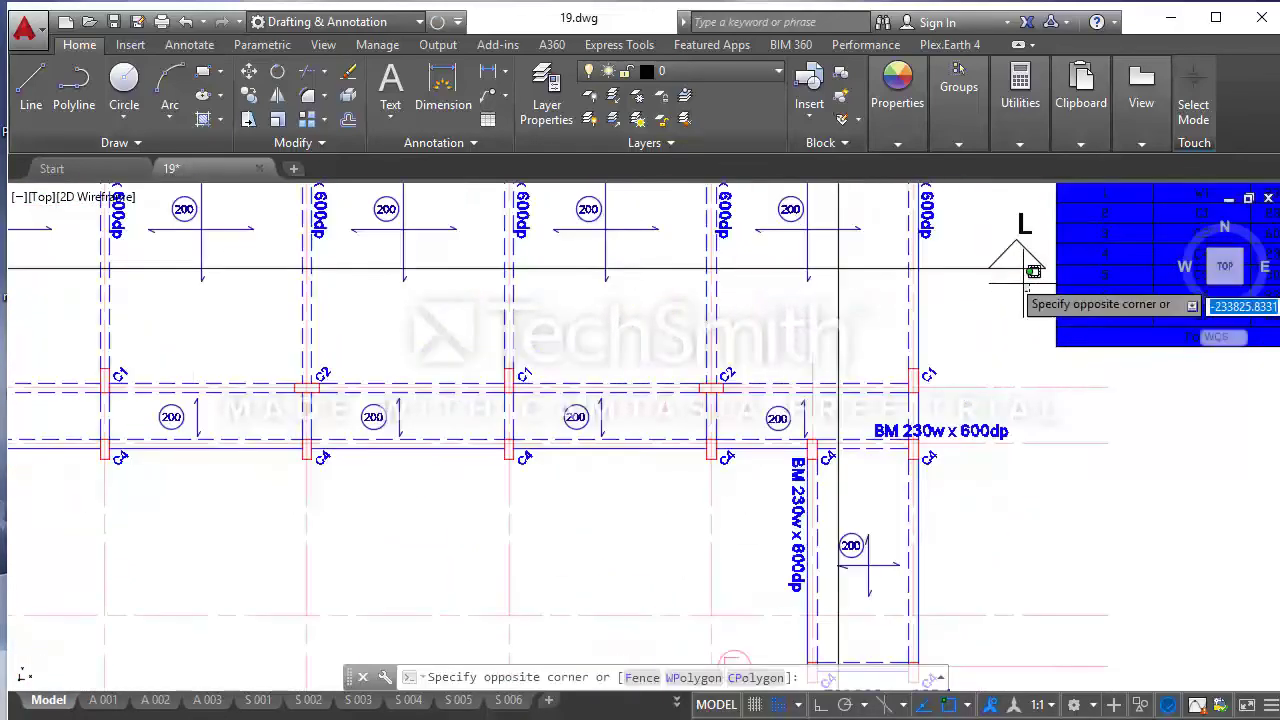
left_click(978, 207)
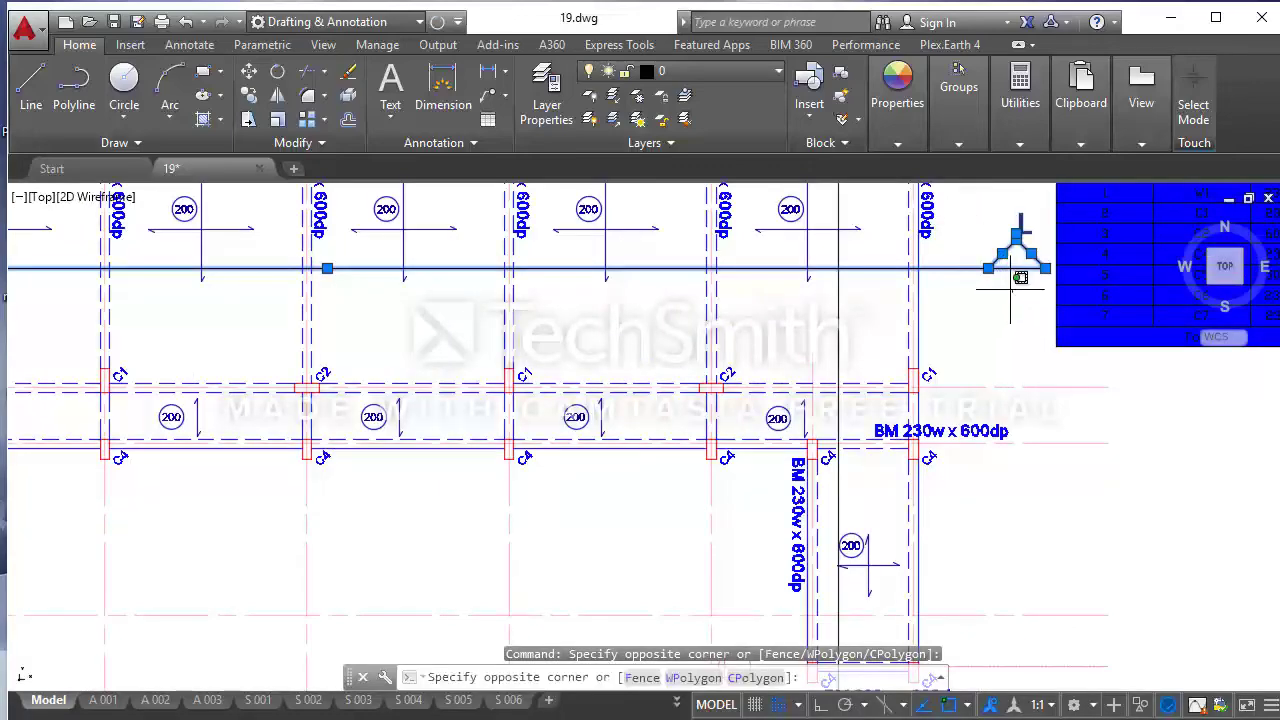
left_click(1008, 291)
key("Escape")
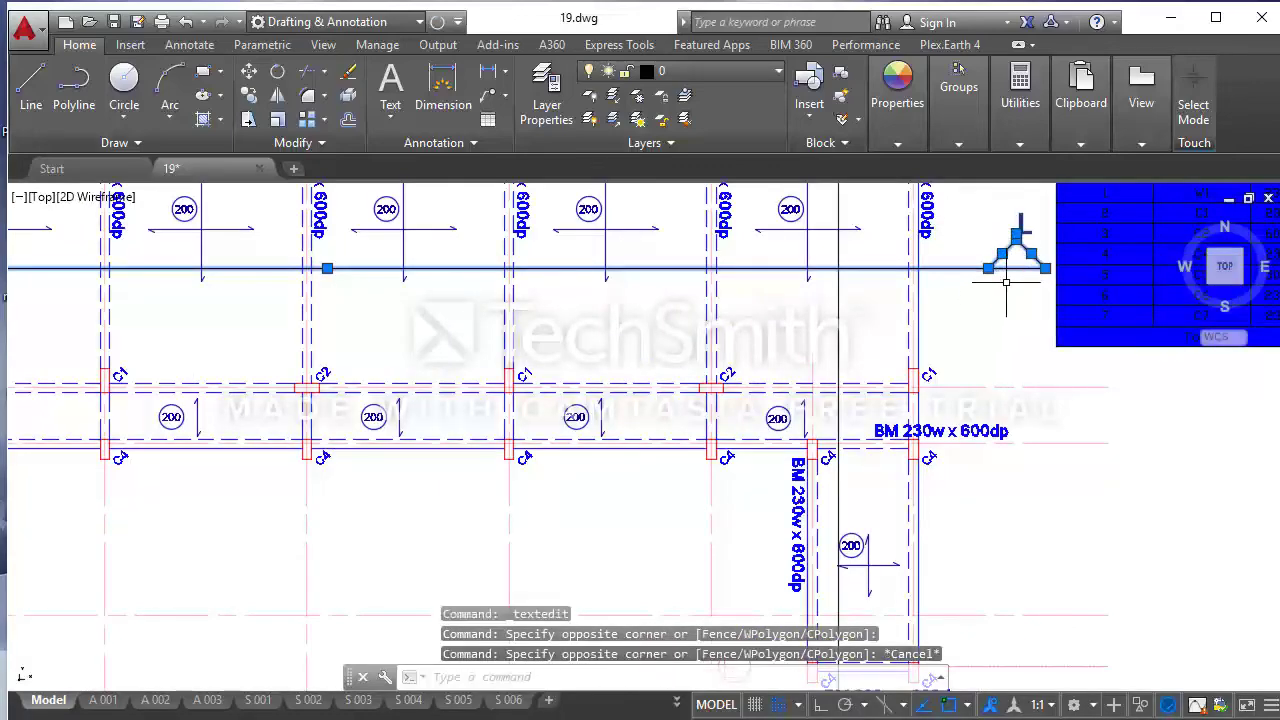
scroll(932, 268, "down", 3)
scroll(530, 283, "up", 2)
scroll(530, 330, "down", 2)
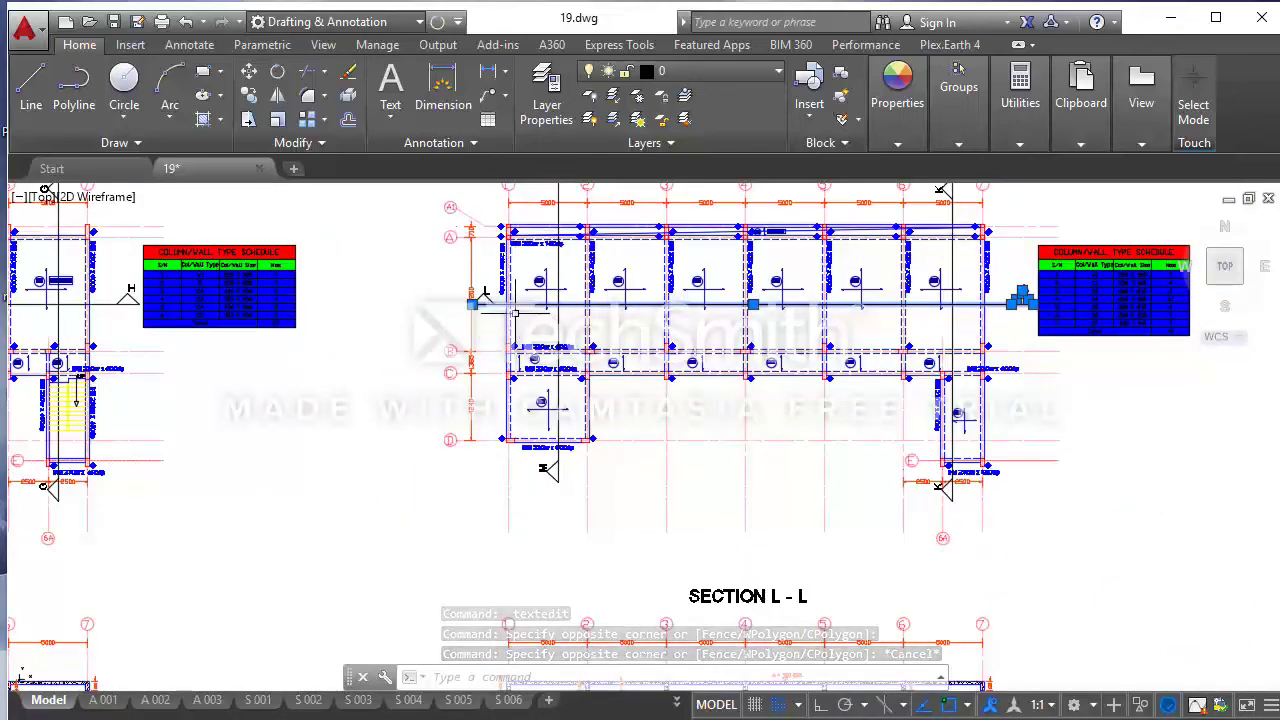
scroll(477, 294, "up", 2)
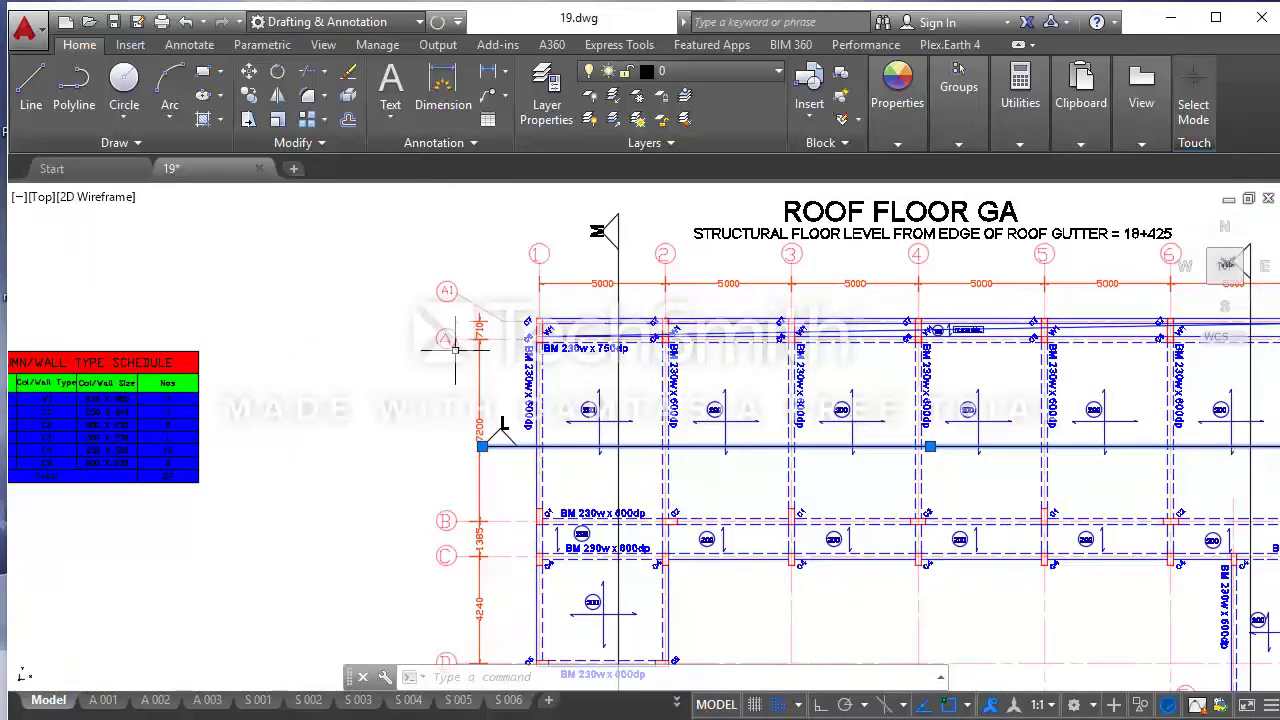
scroll(482, 427, "up", 2)
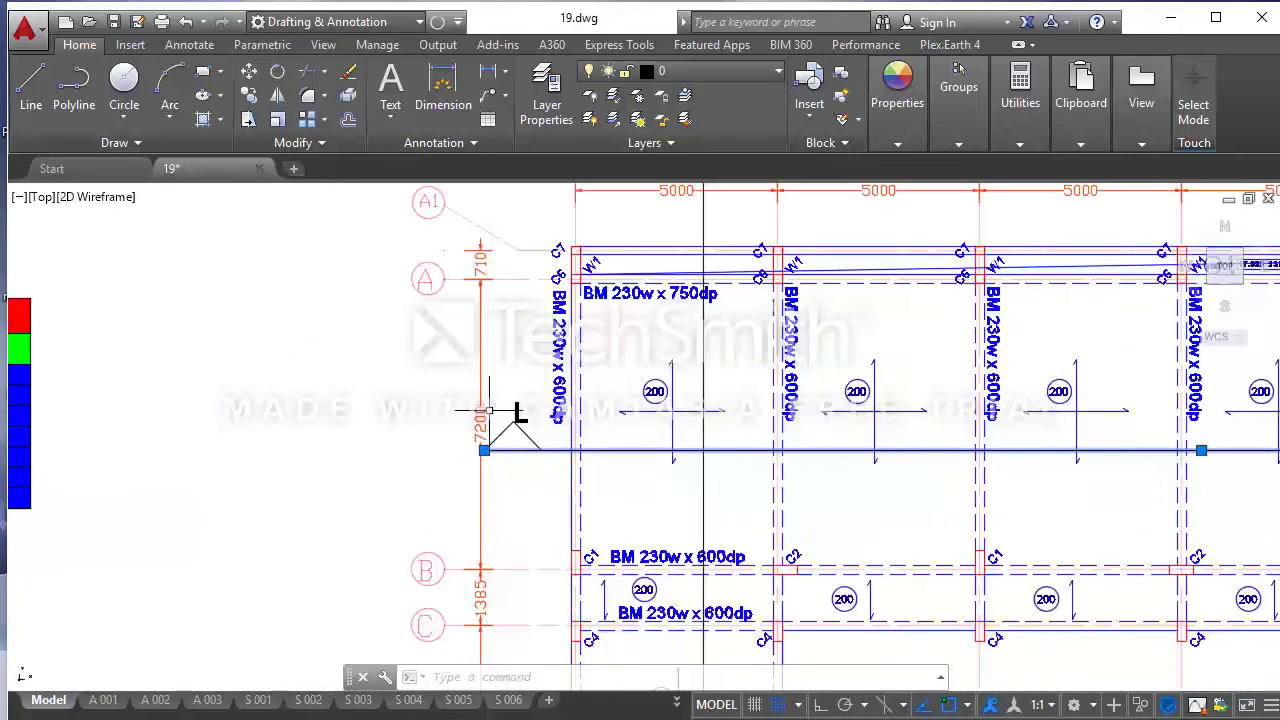
left_click(565, 411)
- Measure from the beam corner at grid A to grid line B, reading 7200
key("Escape")
key("Escape")
mouse_move(1020, 100)
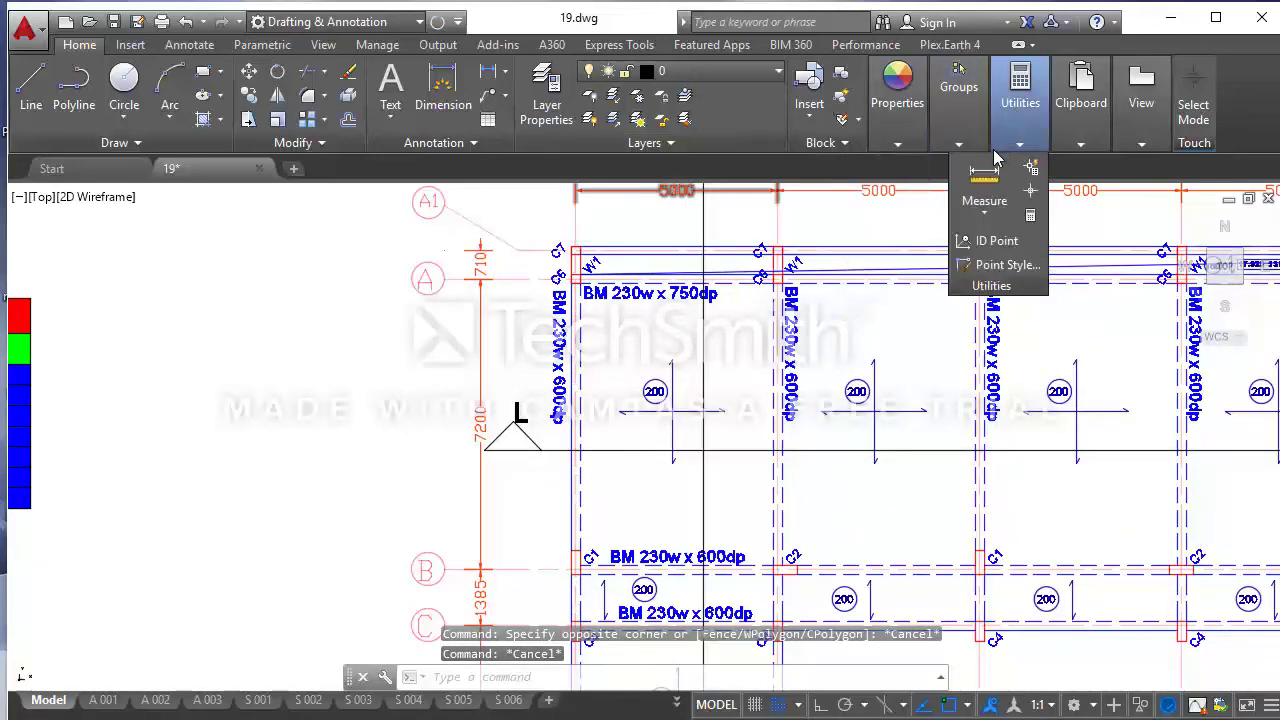
left_click(984, 175)
scroll(587, 267, "up", 5)
left_click(541, 320)
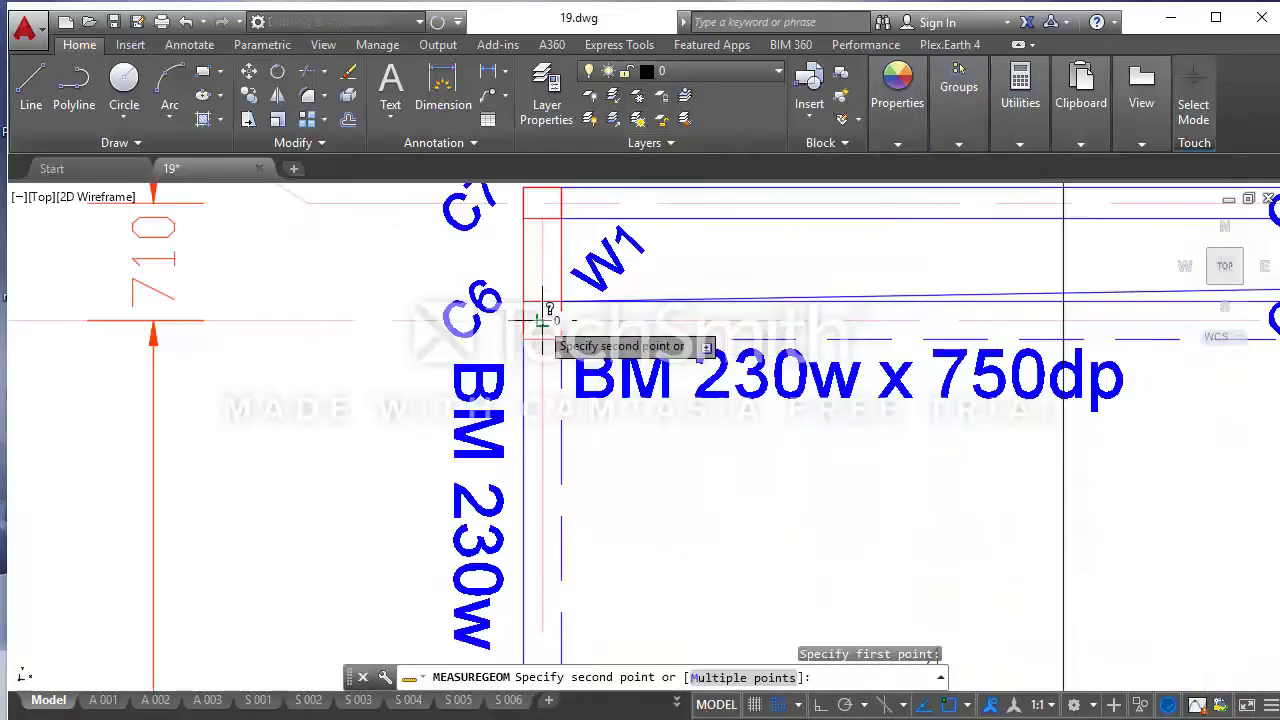
scroll(541, 320, "down", 5)
scroll(550, 322, "down", 3)
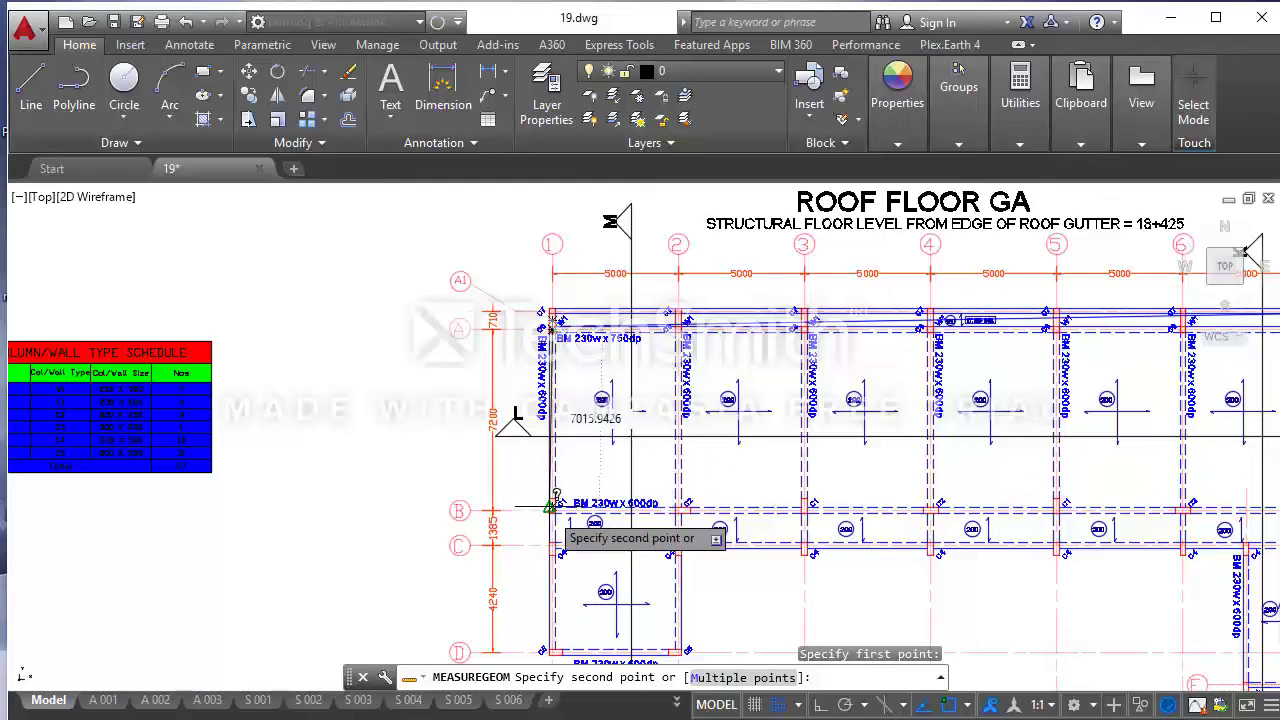
scroll(555, 503, "up", 4)
scroll(553, 500, "up", 3)
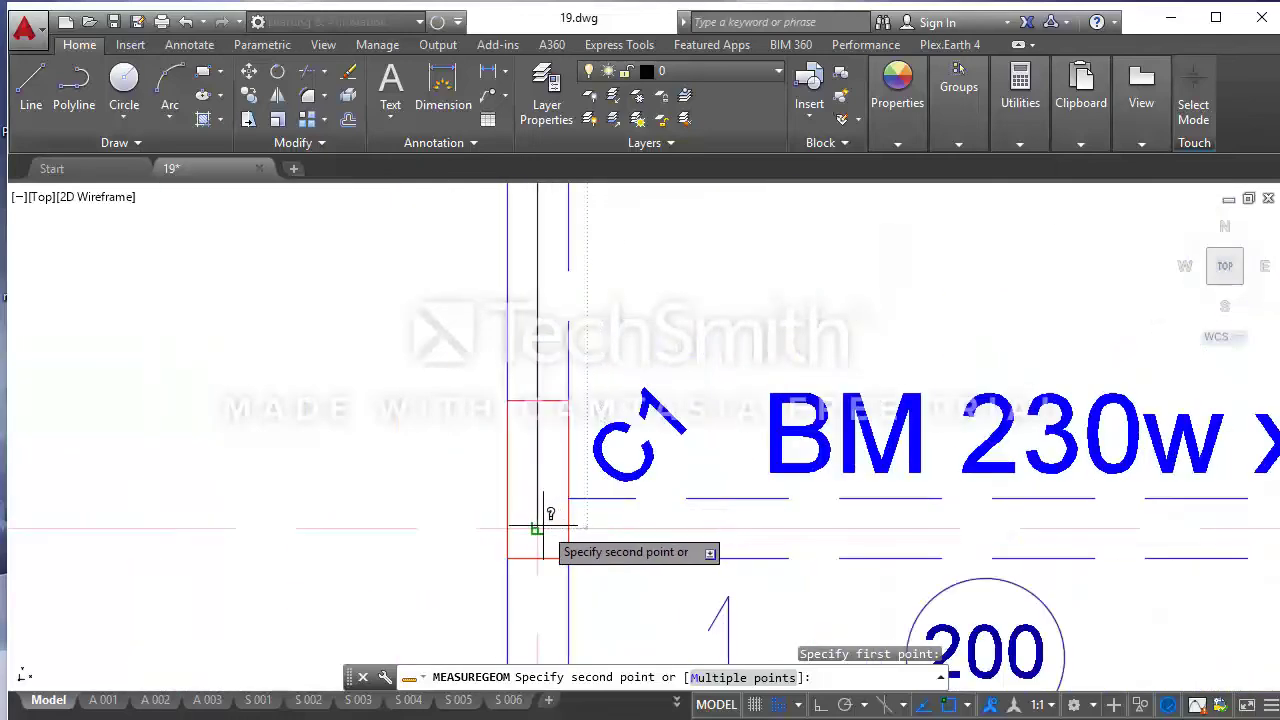
left_click(540, 530)
key("Escape")
scroll(549, 530, "down", 8)
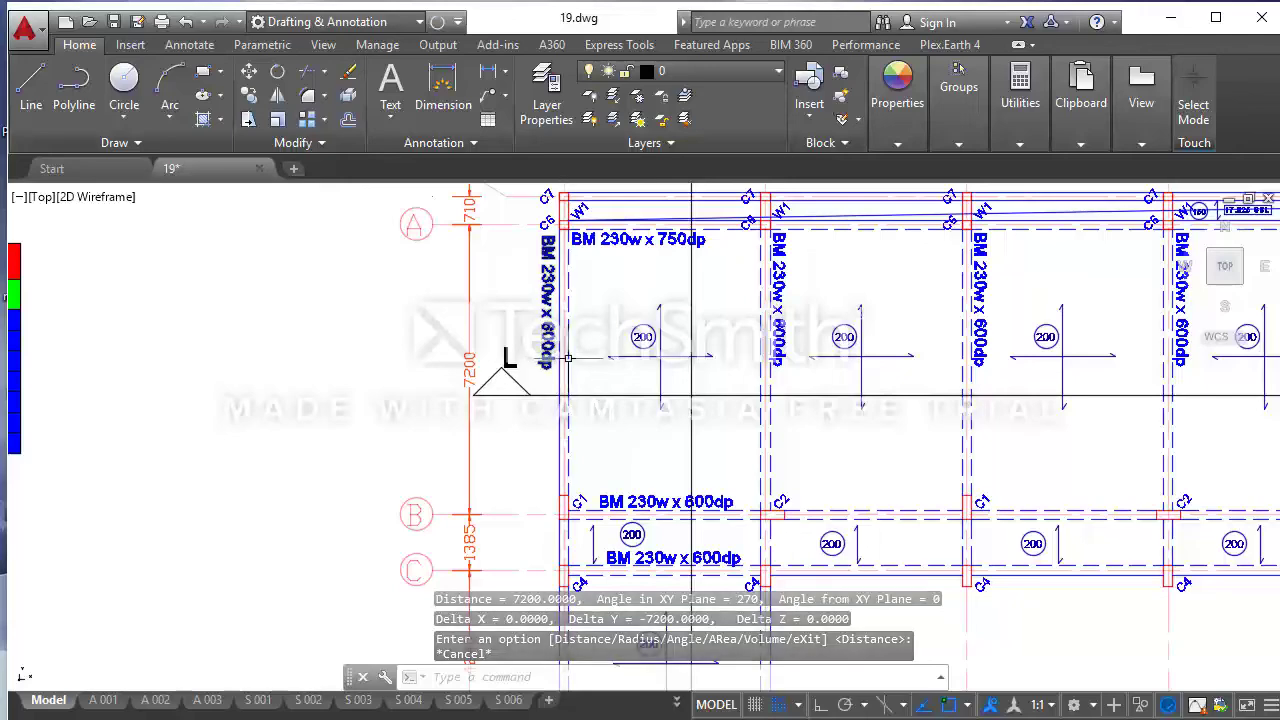
scroll(571, 360, "down", 5)
scroll(558, 403, "down", 3)
scroll(558, 403, "up", 4)
- Start a line under Section K-K with the L alias and turn Ortho on, cancelling that first attempt
scroll(571, 480, "up", 4)
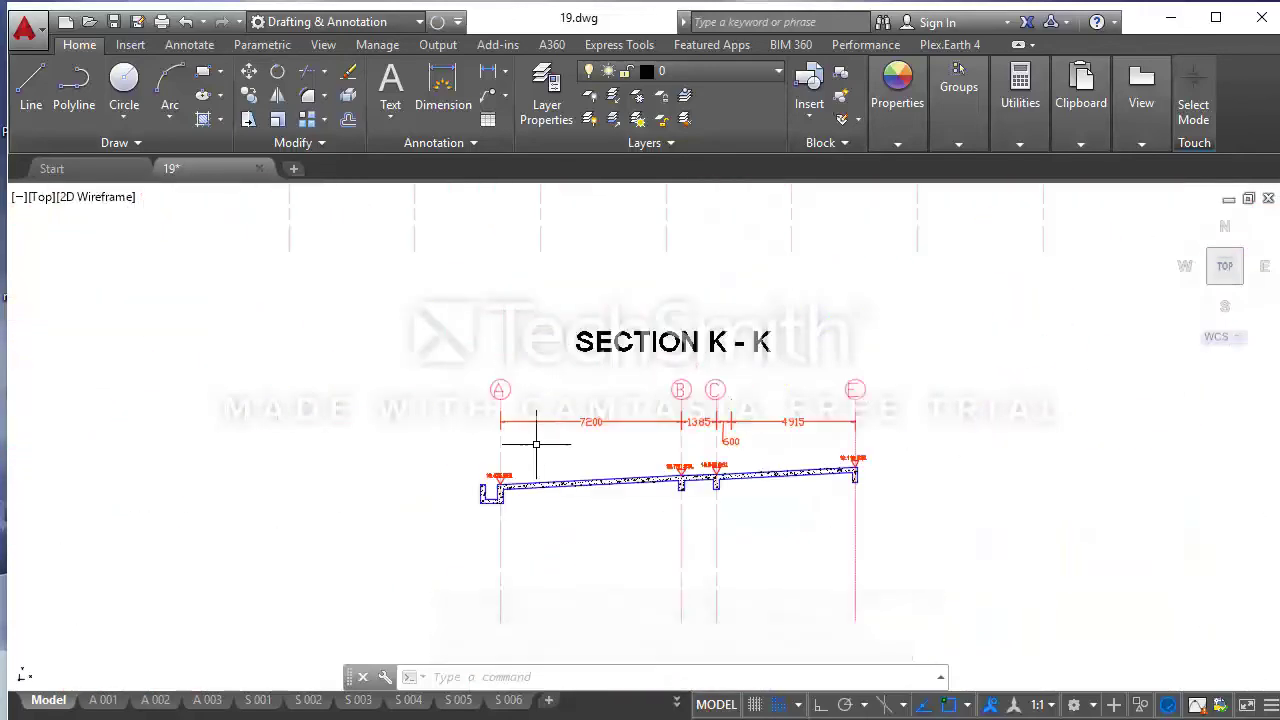
type("l")
key("Return")
scroll(515, 477, "up", 5)
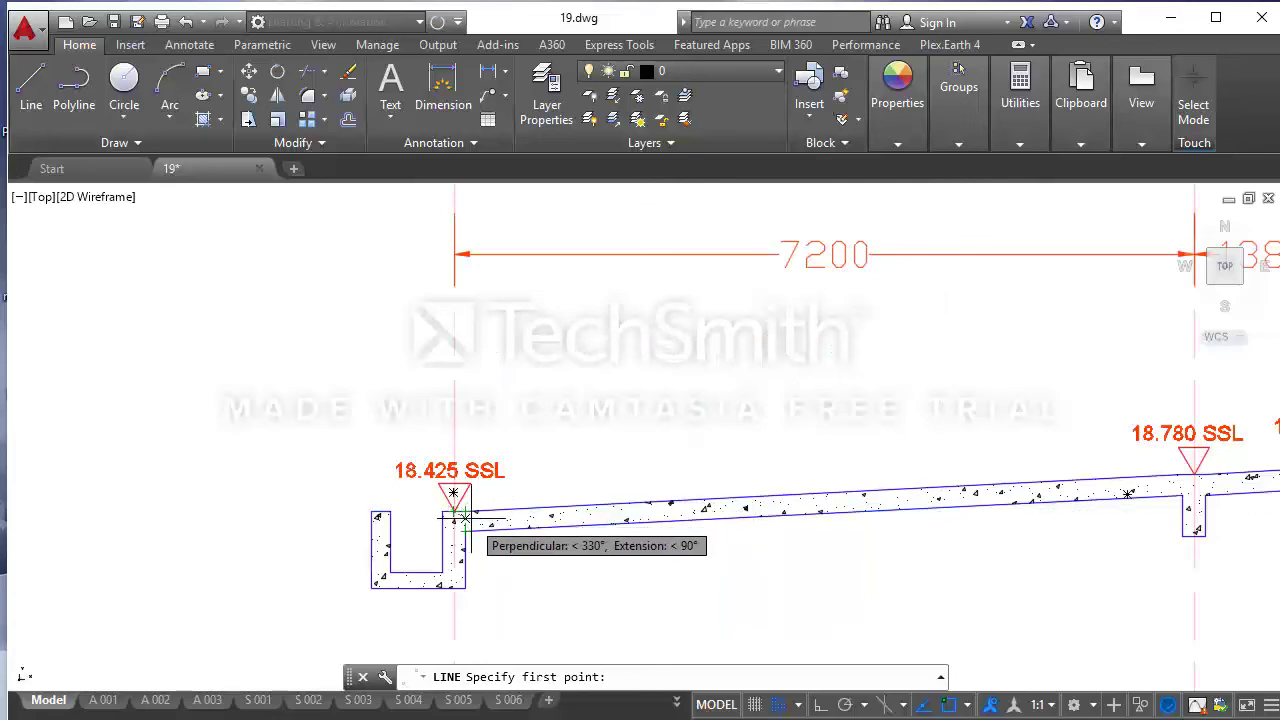
scroll(455, 515, "up", 2)
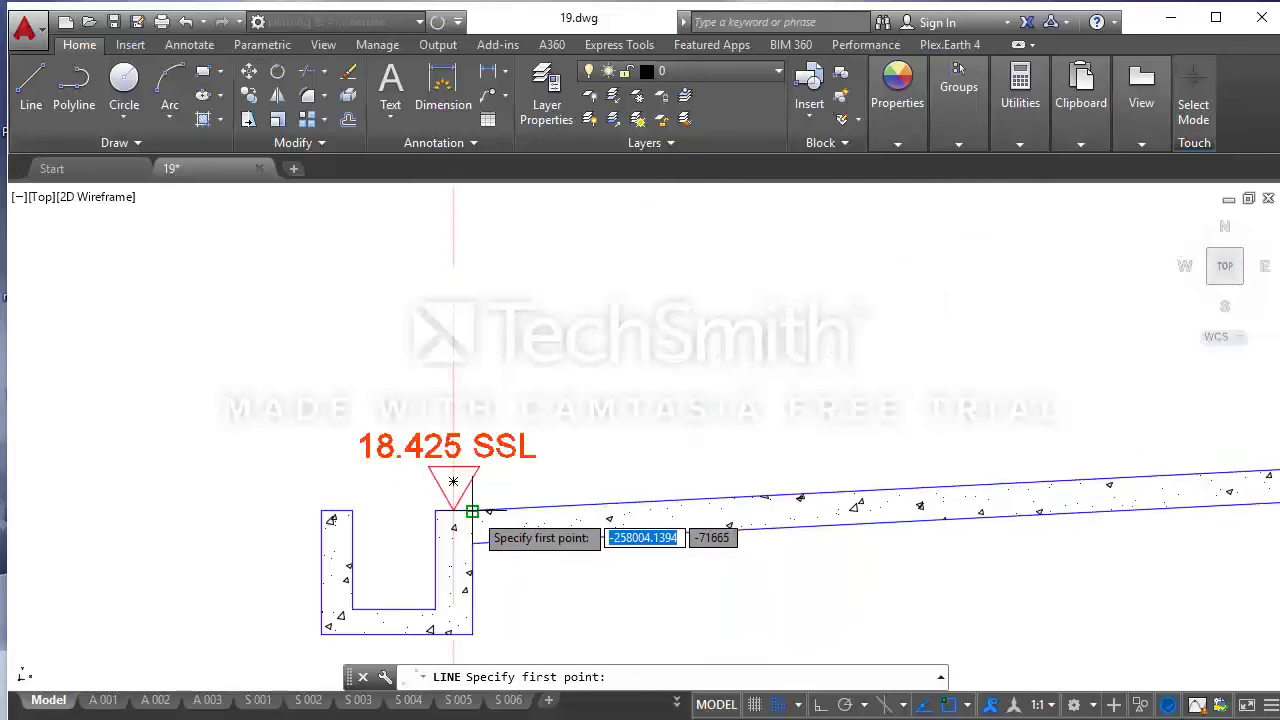
left_click(453, 482)
scroll(460, 490, "down", 3)
scroll(490, 500, "down", 1)
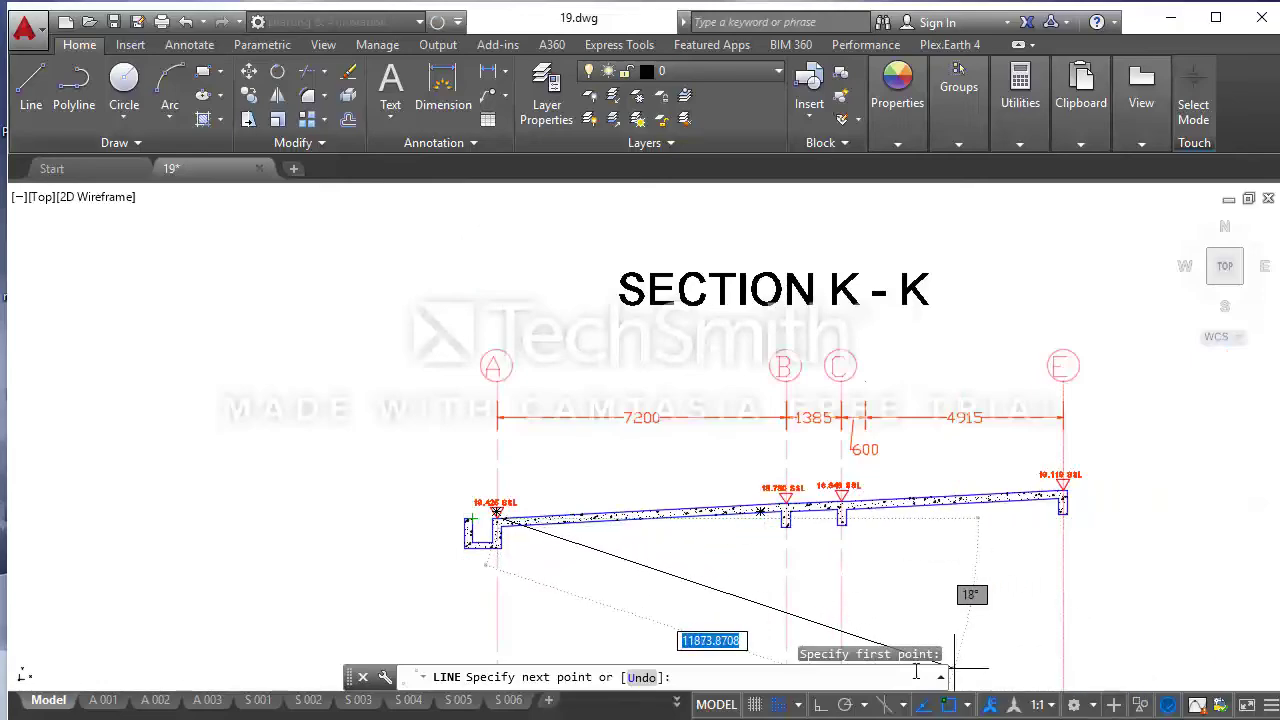
left_click(822, 705)
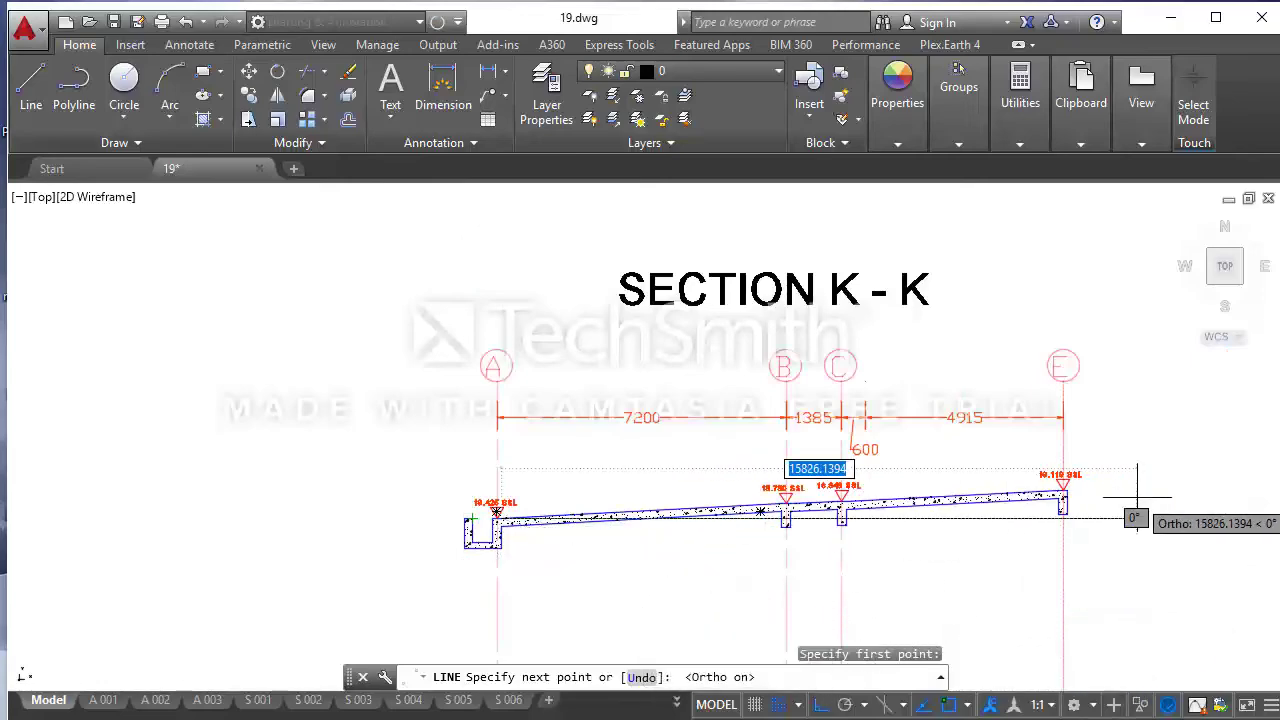
key("Escape")
- Pan and zoom from the ROOF FLOOR GA plan back up to the rows of section drawings
scroll(1100, 540, "down", 3)
scroll(900, 450, "up", 2)
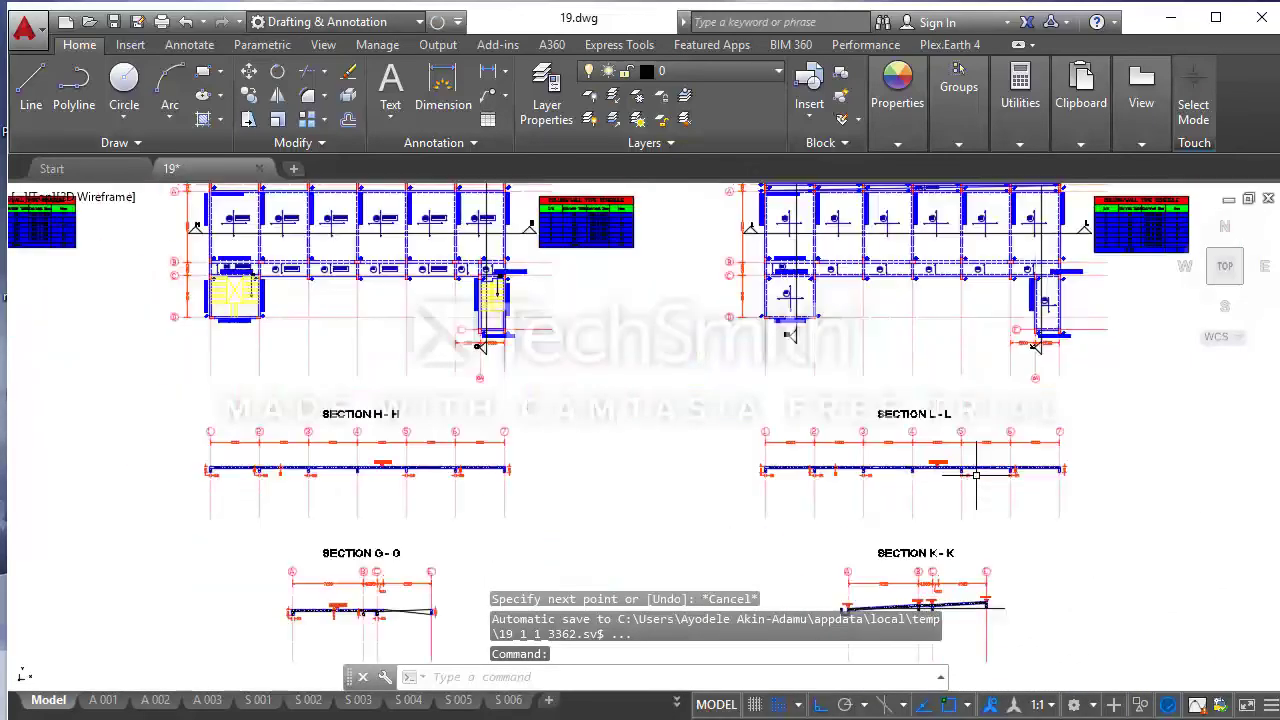
scroll(915, 445, "up", 2)
scroll(915, 445, "down", 2)
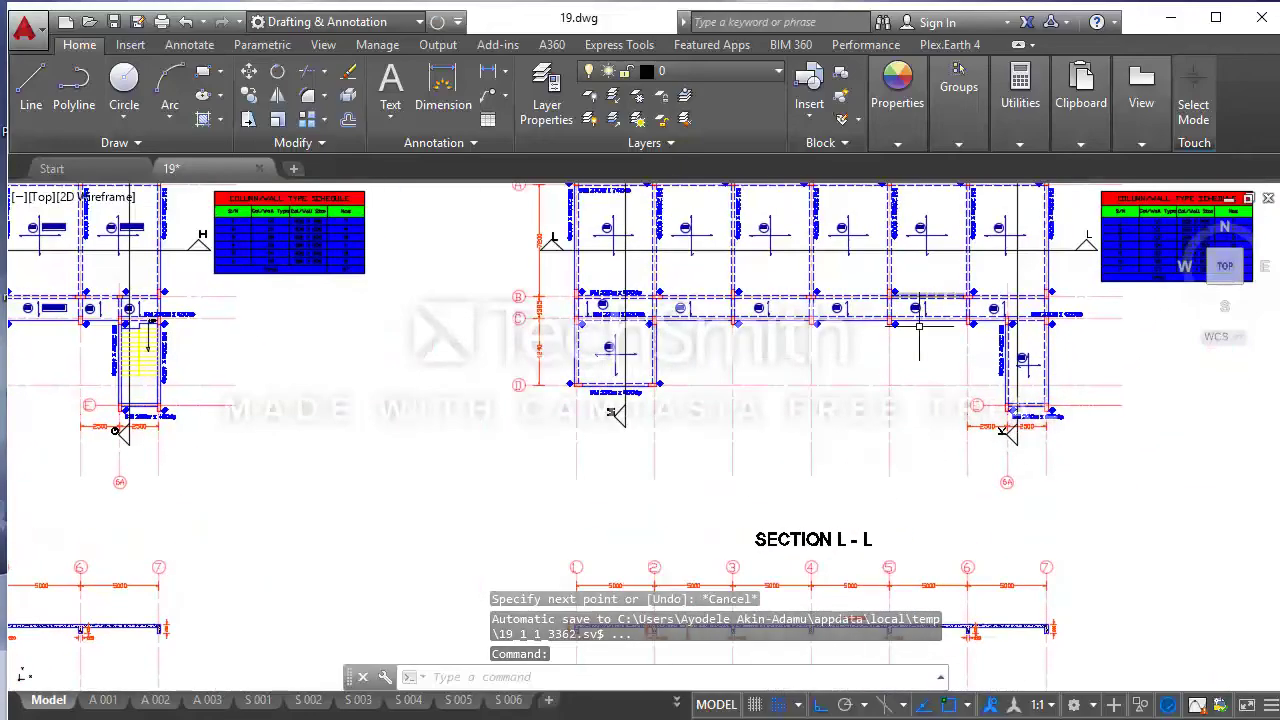
middle_click_drag(900, 494, 585, 345)
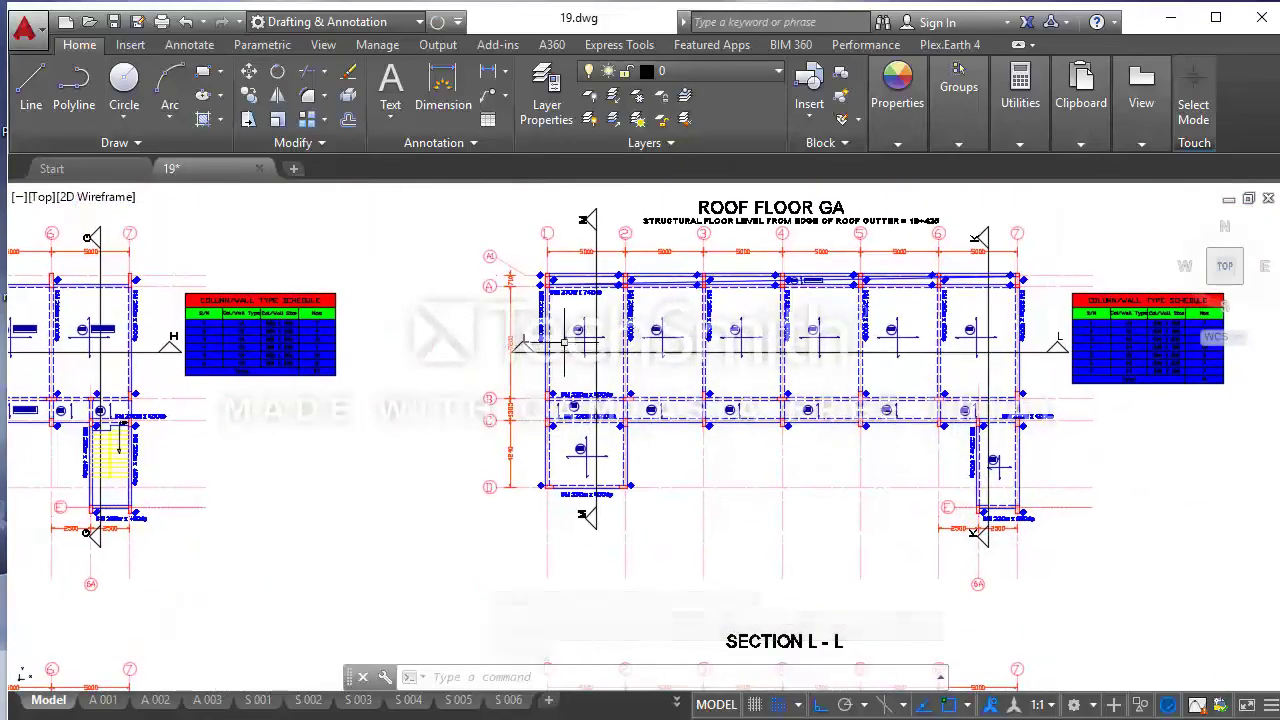
scroll(590, 320, "down", 3)
middle_click_drag(665, 470, 668, 264)
scroll(670, 400, "up", 2)
scroll(685, 375, "up", 2)
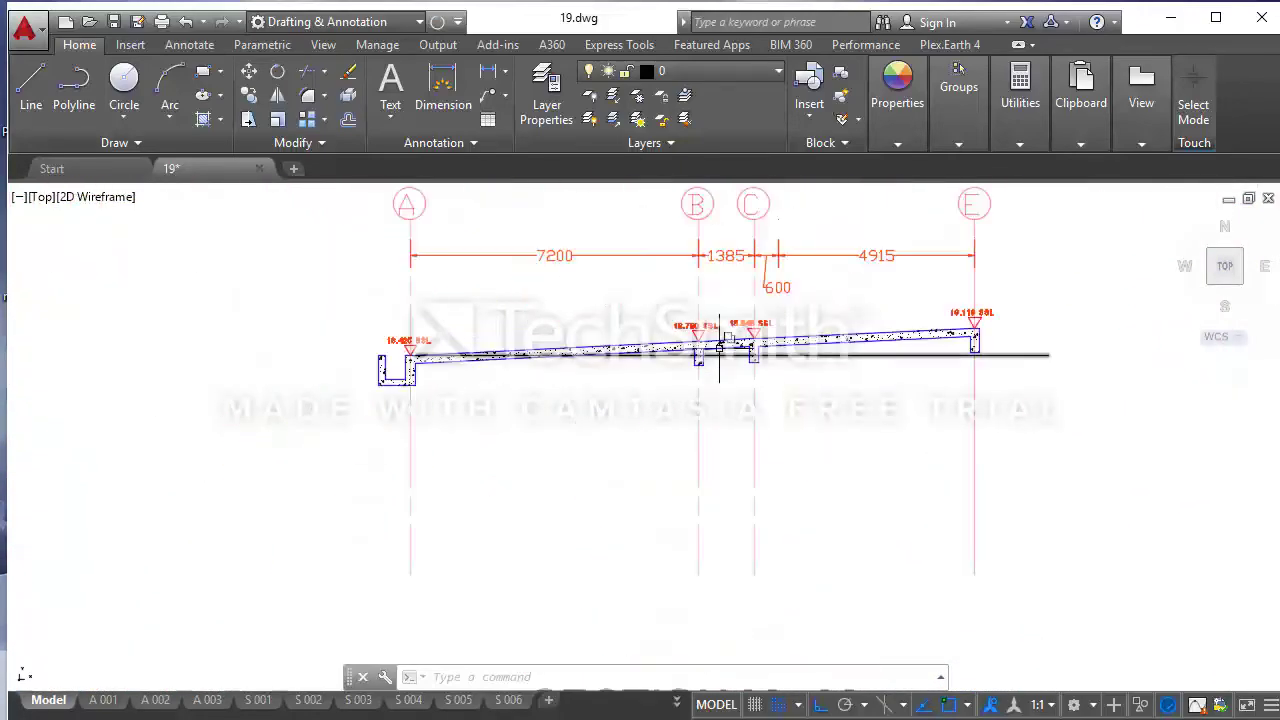
scroll(690, 365, "up", 1)
scroll(609, 356, "down", 2)
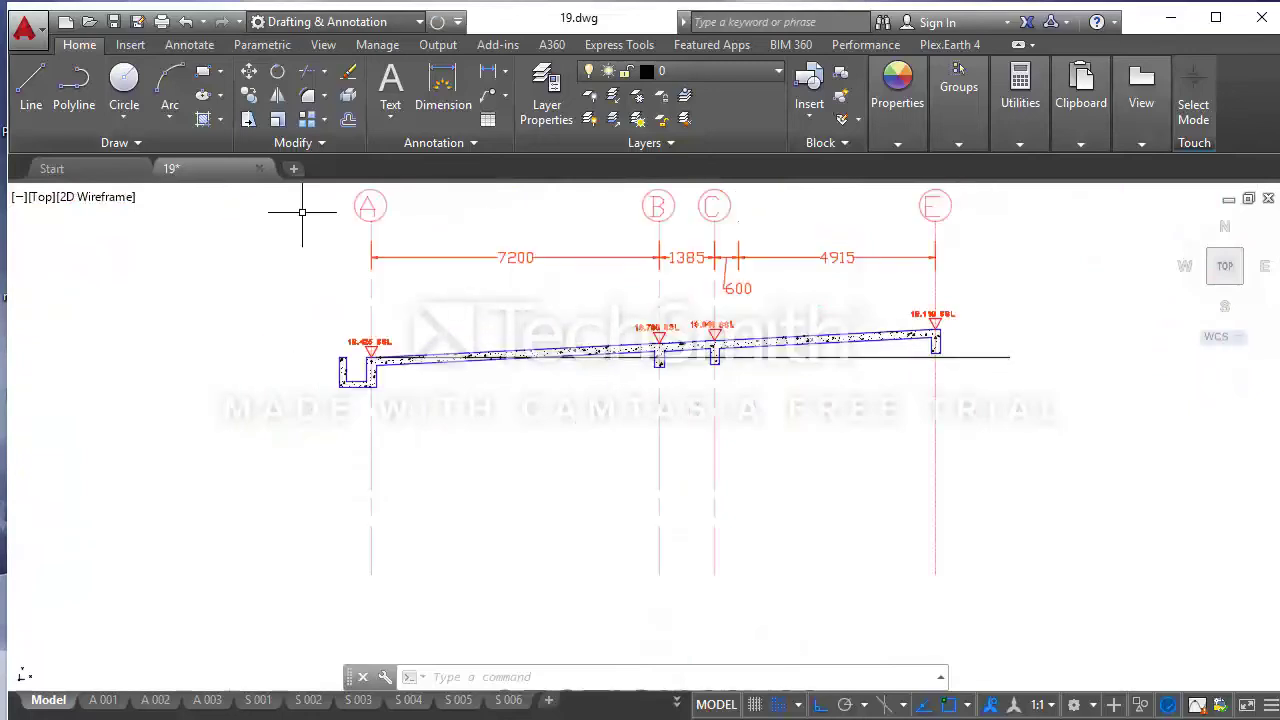
- Draw a vertical line from the slab above grid A straight down below the slab
left_click(44, 86)
scroll(375, 362, "up", 3)
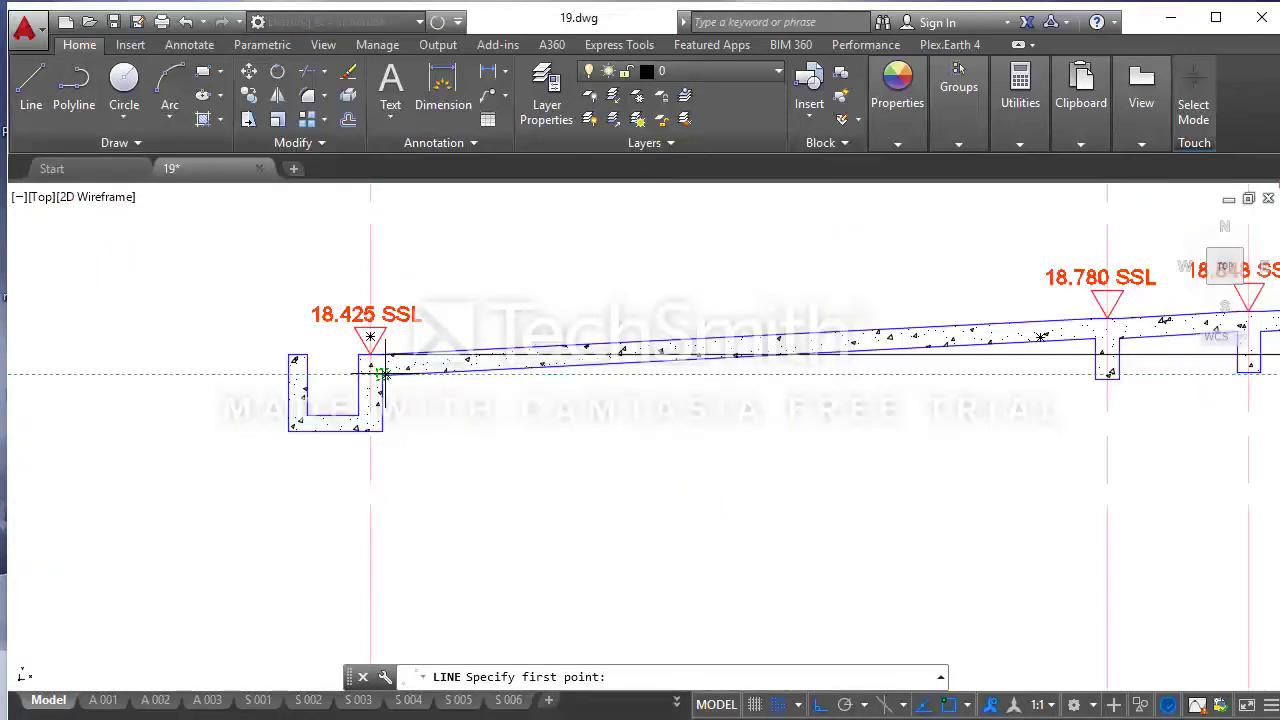
left_click(382, 374)
left_click(430, 604)
key("Escape")
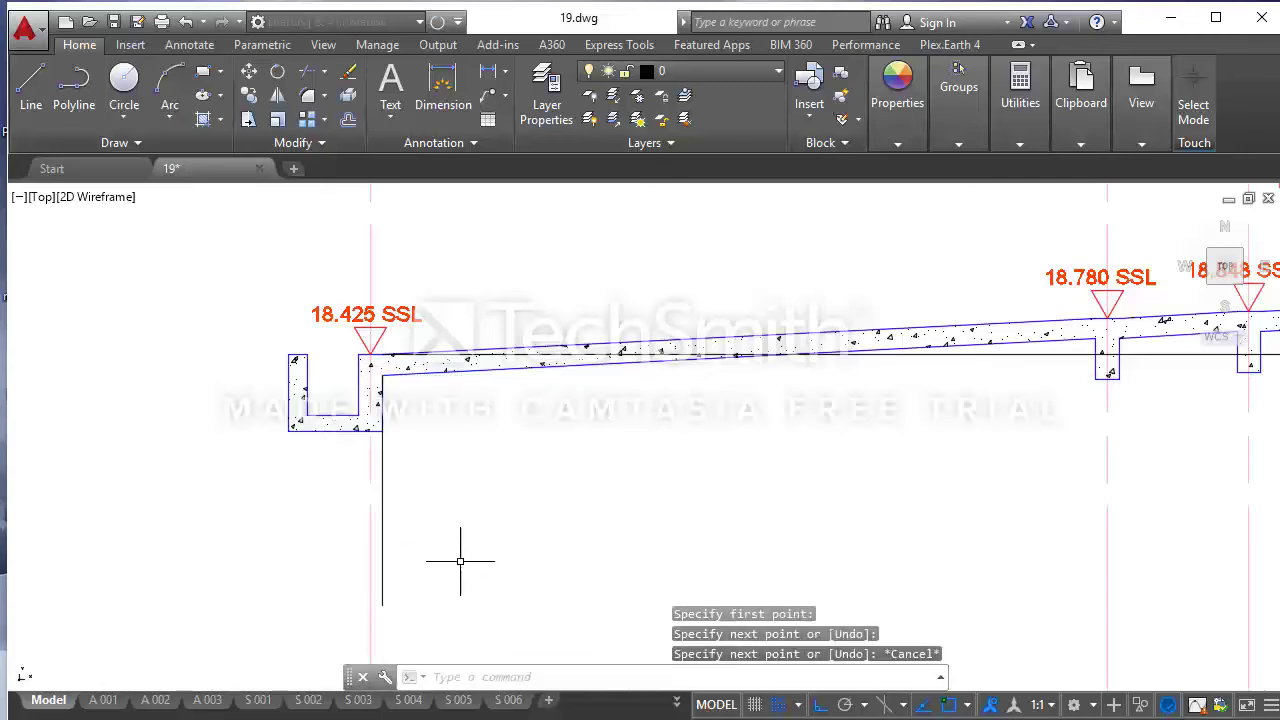
- Move the new vertical line 3600 to the right of grid A
left_click(455, 545)
left_click(382, 505)
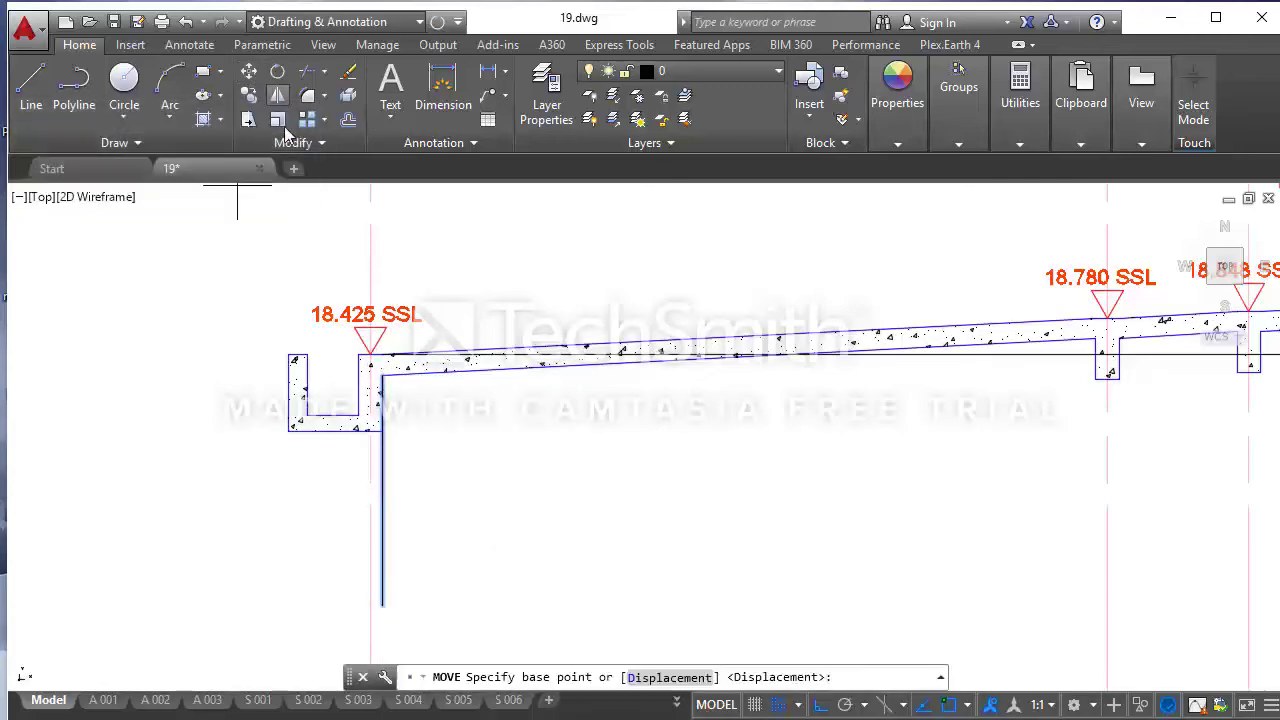
left_click(249, 71)
left_click(382, 605)
key("Escape")
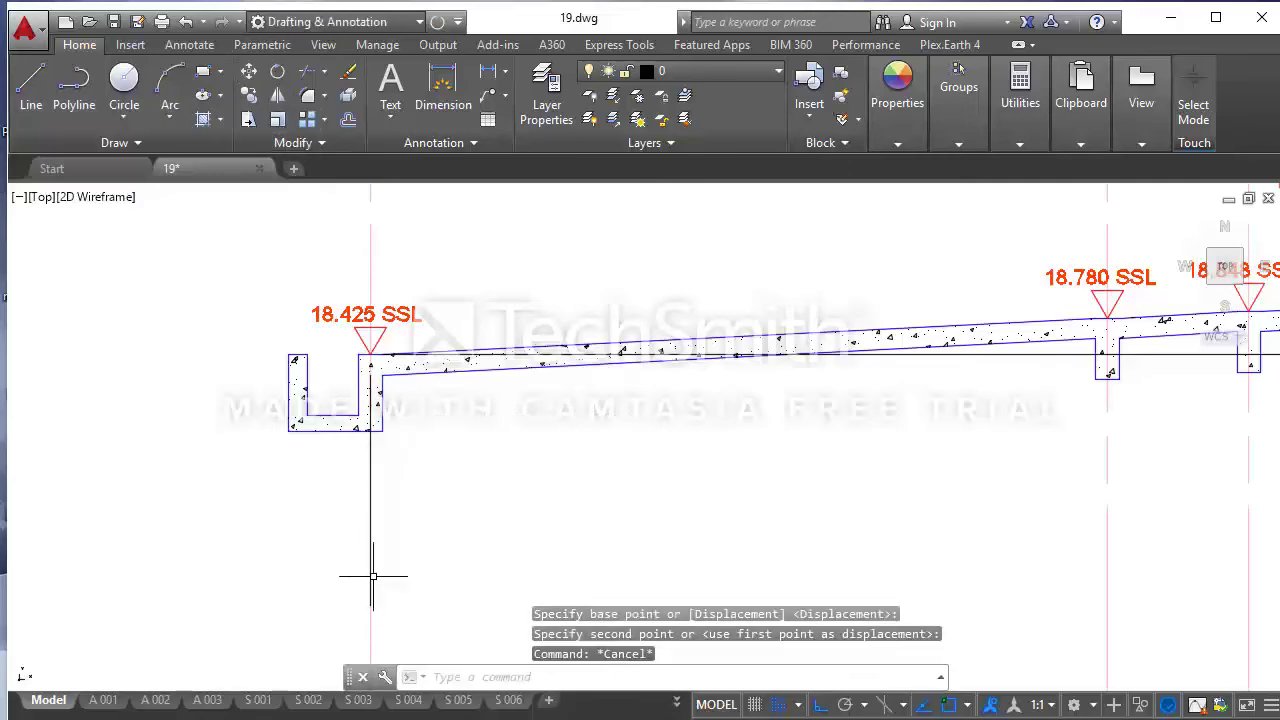
left_click(371, 576)
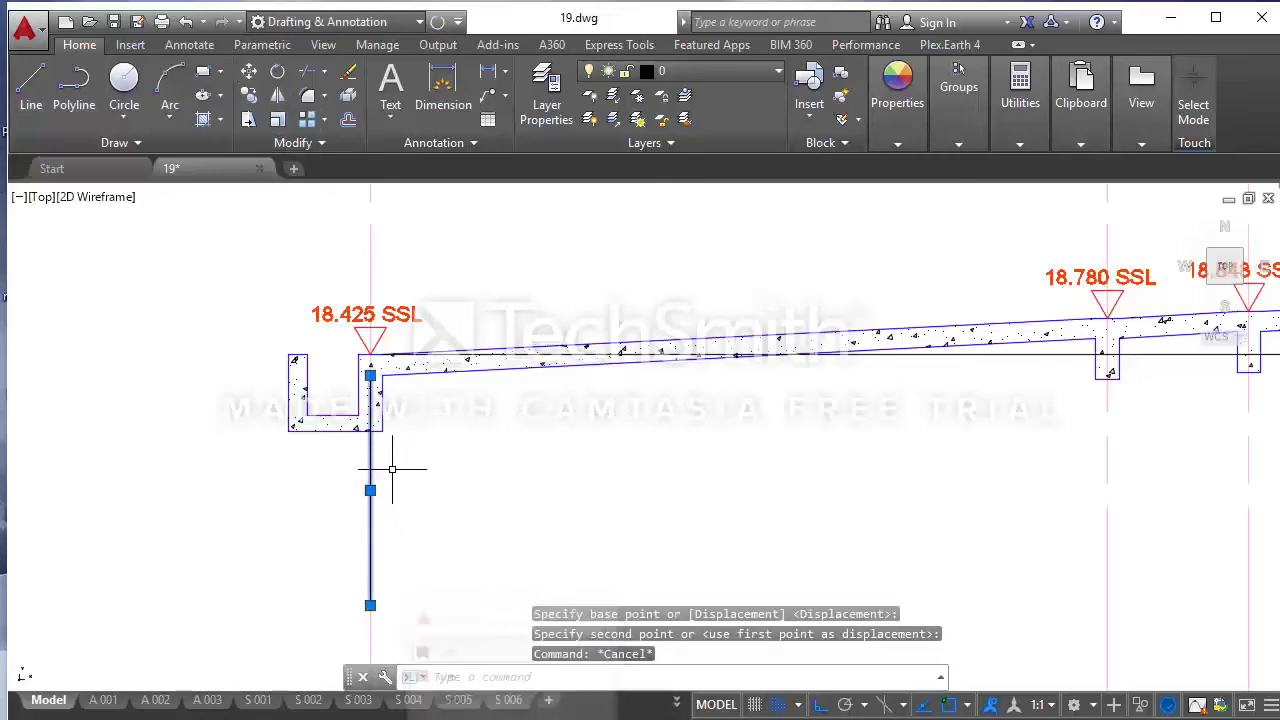
left_click(249, 71)
scroll(440, 366, "down", 2)
left_click(494, 378)
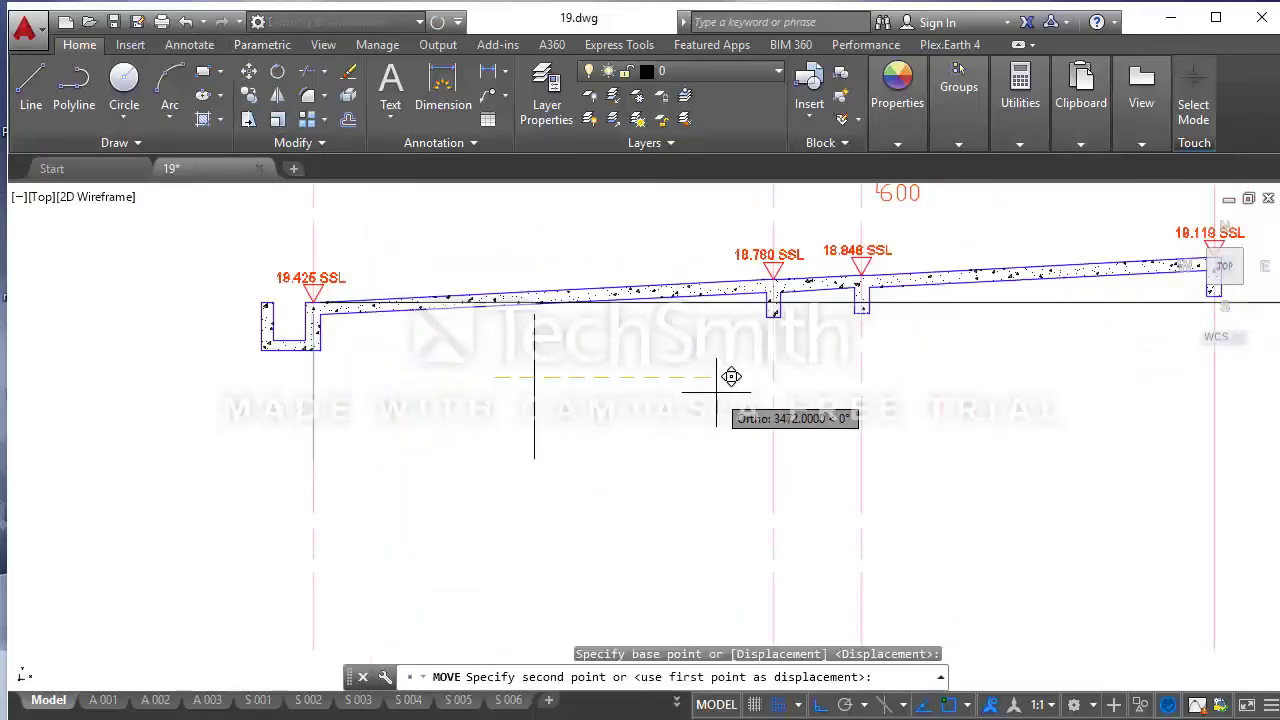
type("3600")
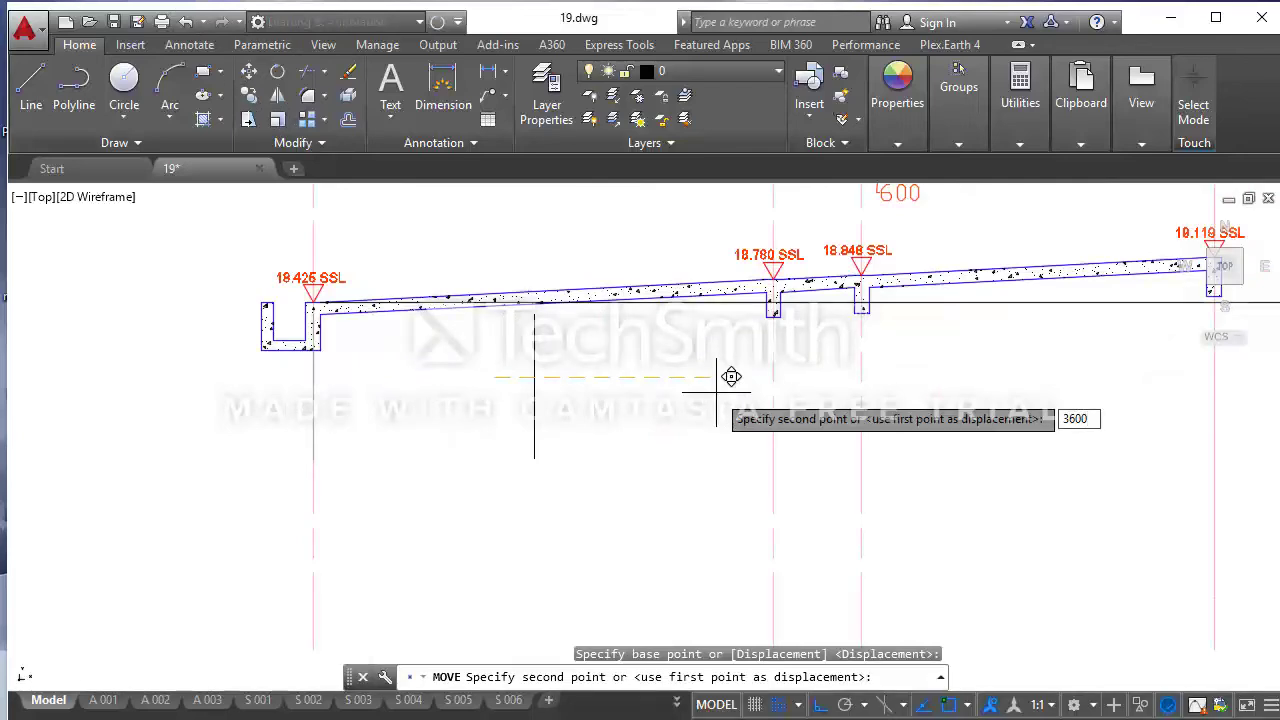
key("Return")
key("Escape")
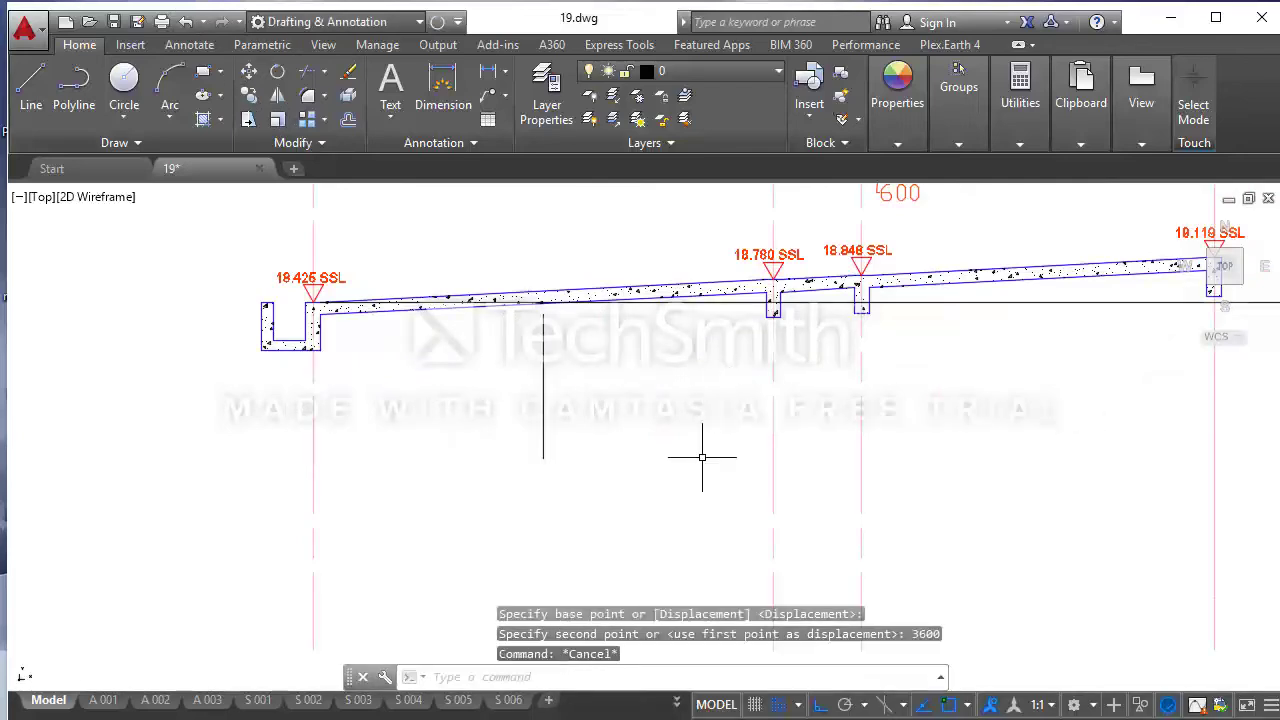
- Check the moved line's top end against the slab, leaving its endpoint unchanged
left_click(700, 456)
left_click(546, 300)
scroll(546, 300, "up", 4)
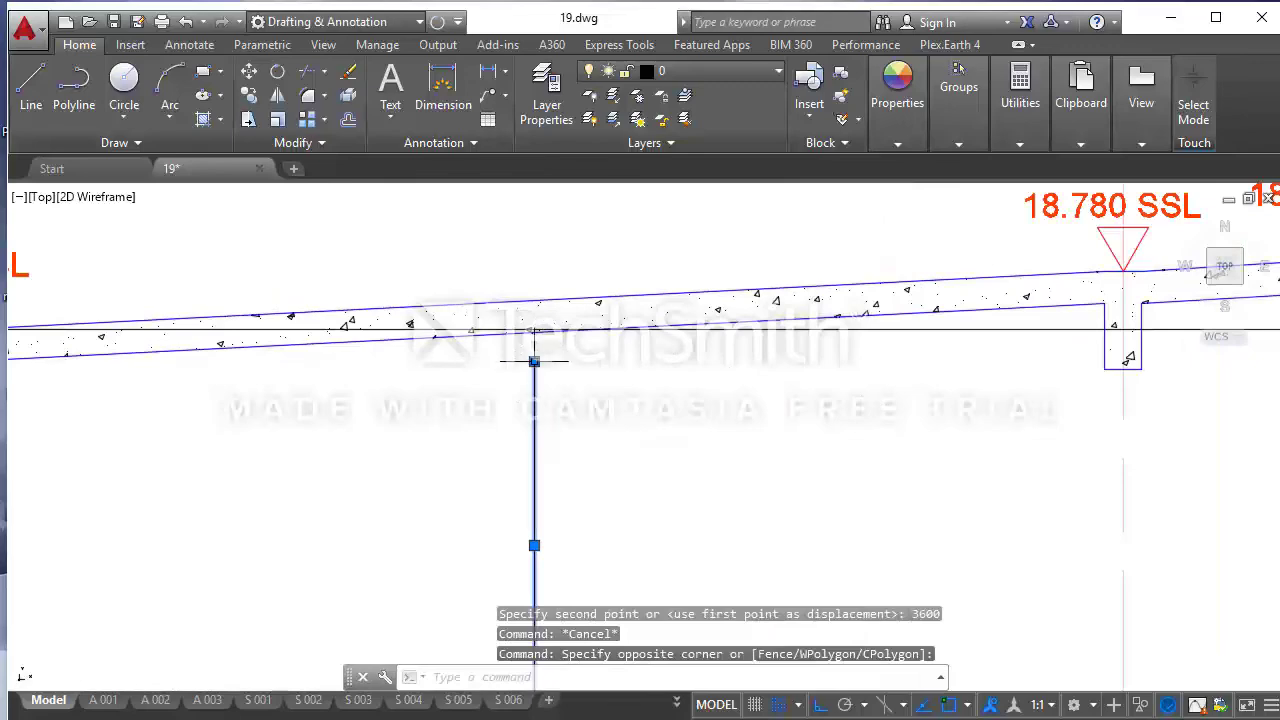
left_click(534, 361)
scroll(534, 345, "up", 4)
key("Escape")
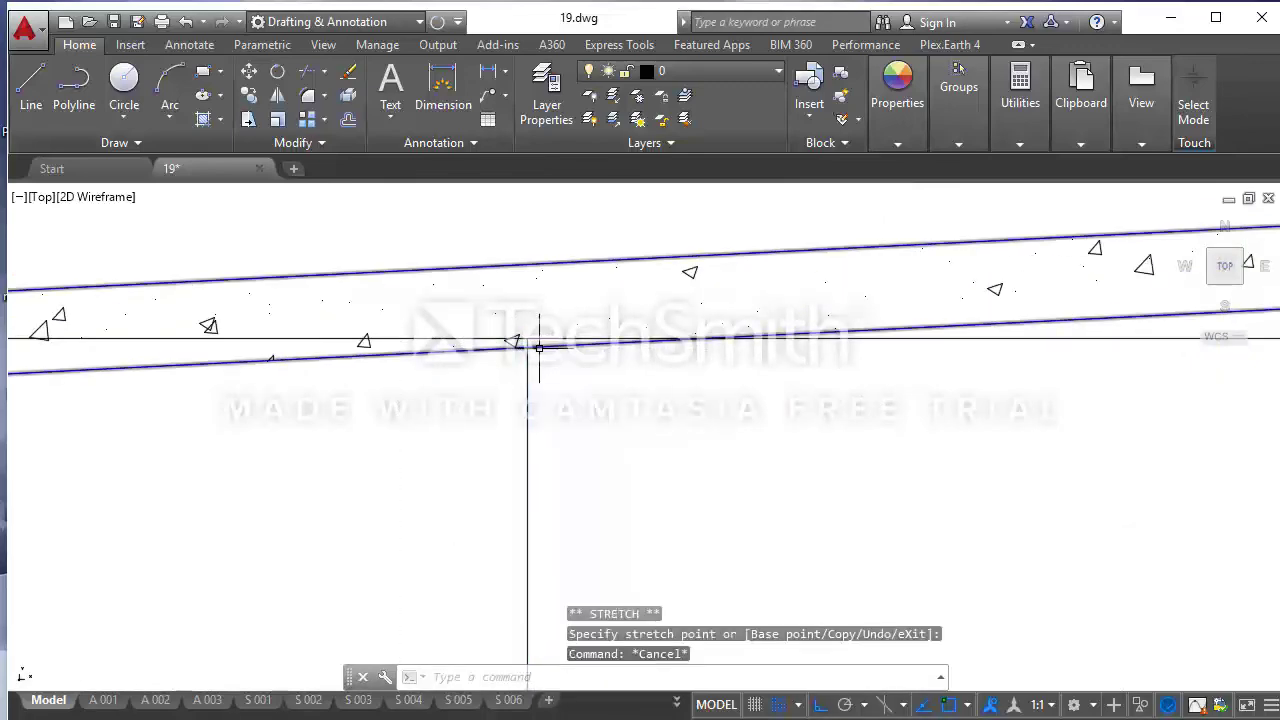
scroll(536, 346, "down", 3)
scroll(532, 344, "down", 2)
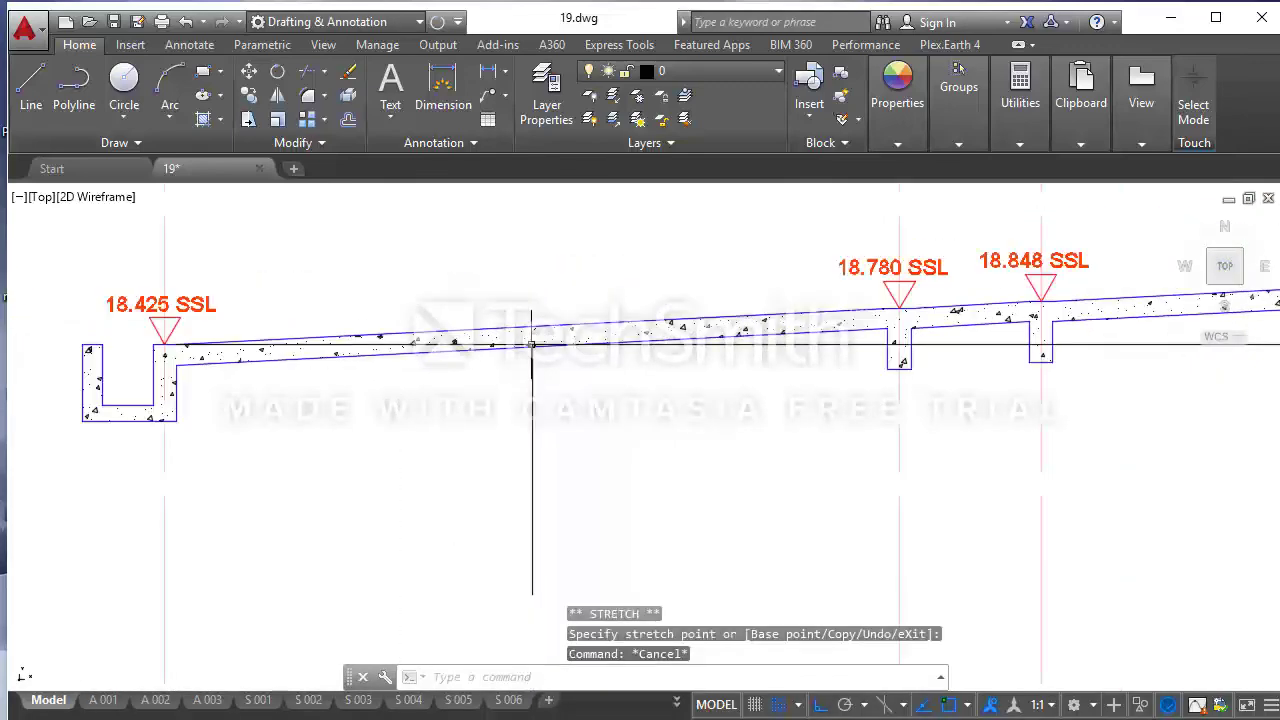
scroll(532, 344, "down", 4)
scroll(532, 344, "up", 4)
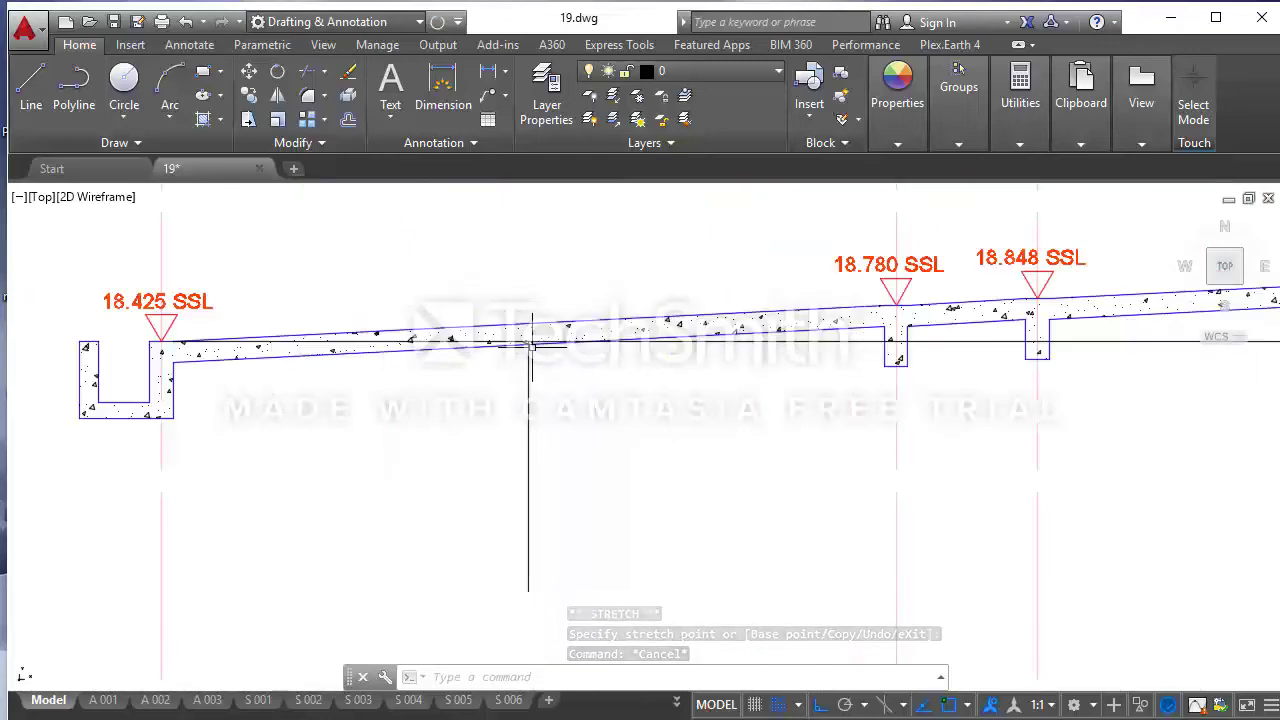
scroll(532, 344, "up", 3)
scroll(528, 340, "up", 2)
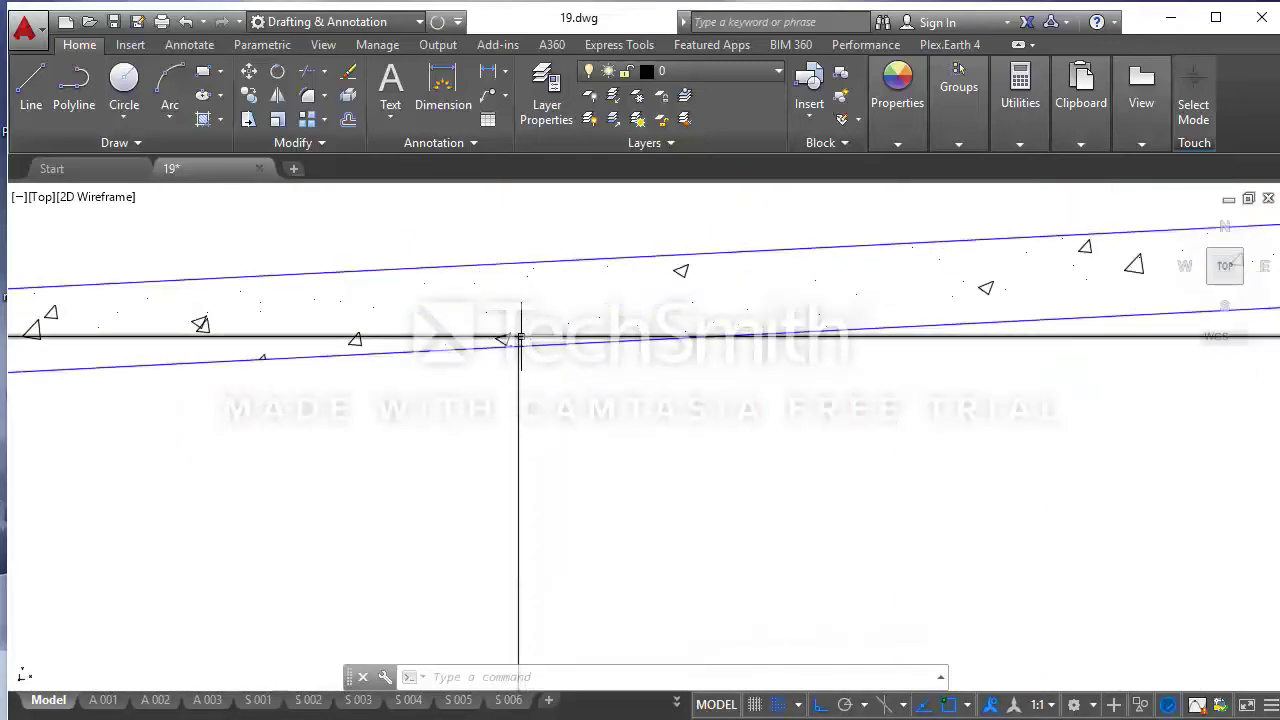
scroll(522, 318, "down", 3)
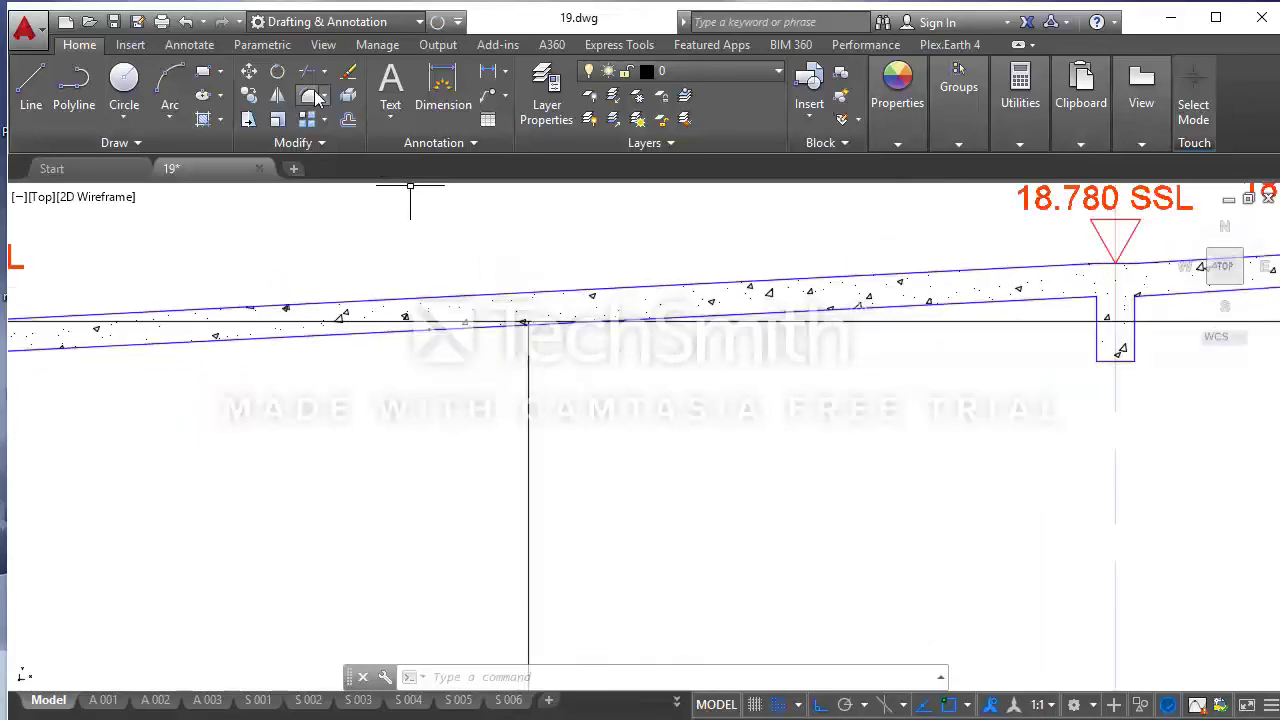
mouse_move(1020, 143)
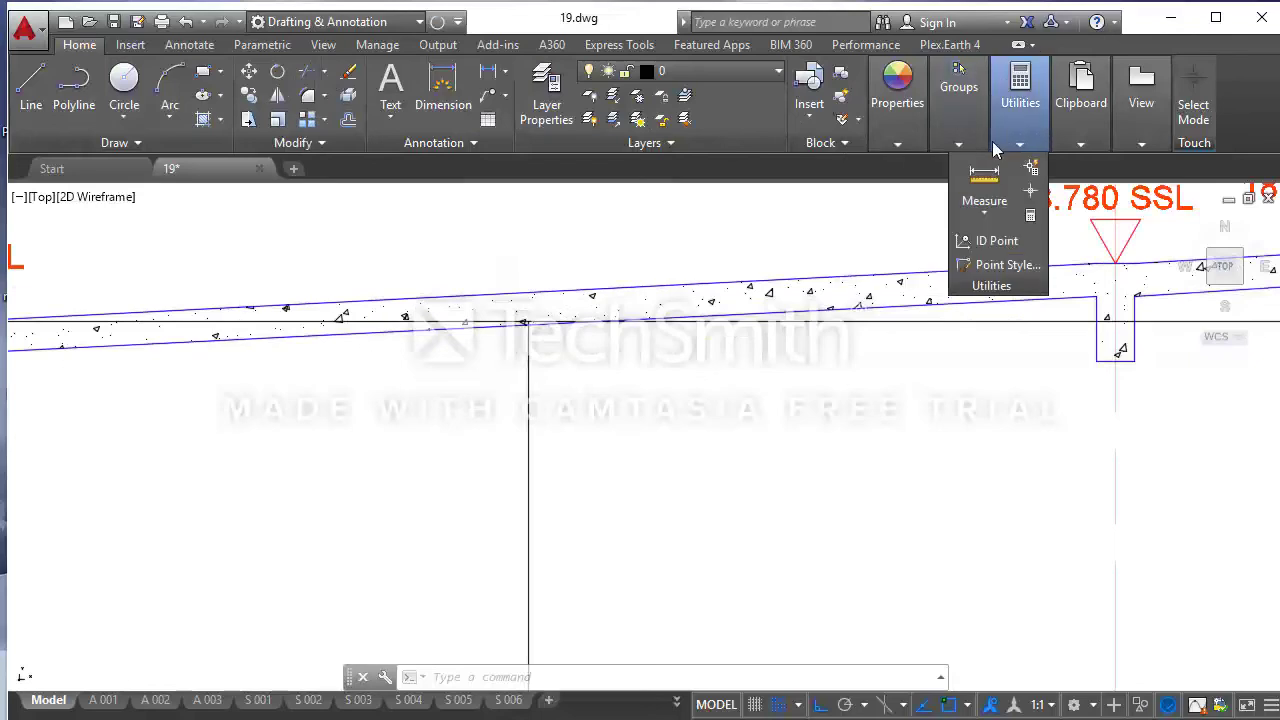
- Measure 177.125 from the reference line's top to the slab top-edge midpoint, then switch to Calculator
left_click(984, 180)
scroll(543, 314, "up", 3)
left_click(545, 314)
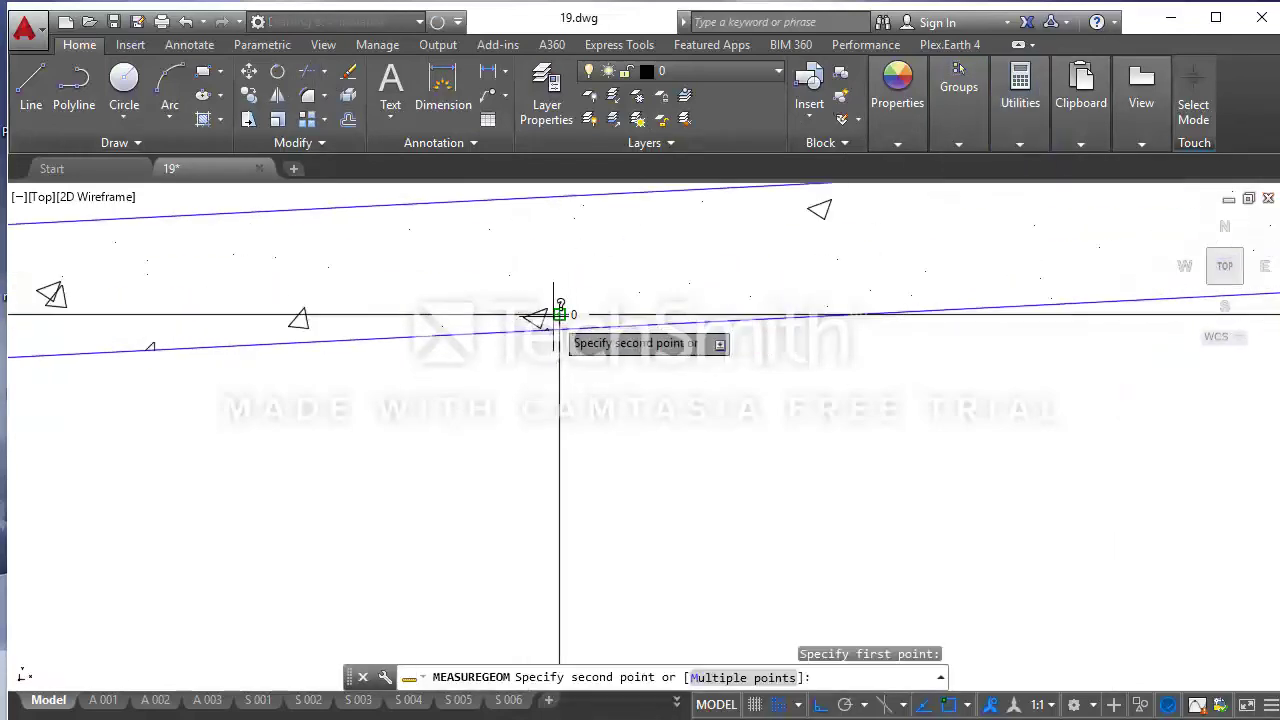
scroll(557, 300, "down", 1)
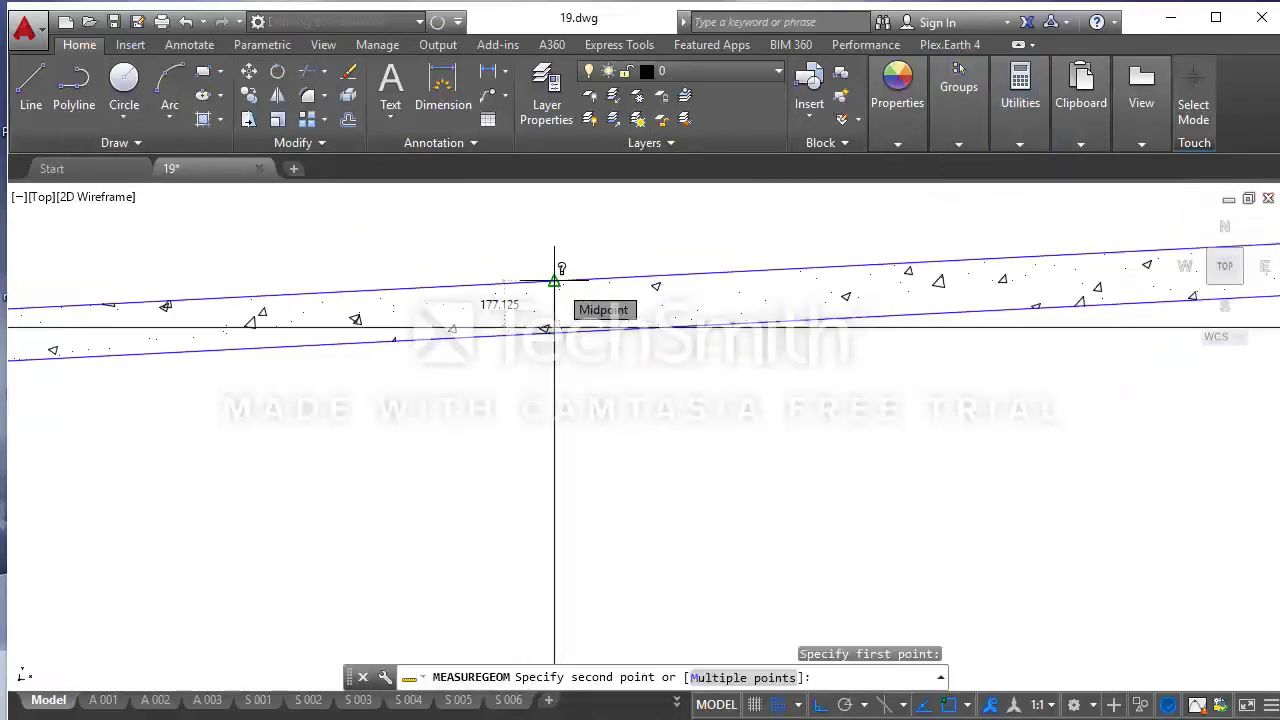
left_click(555, 281)
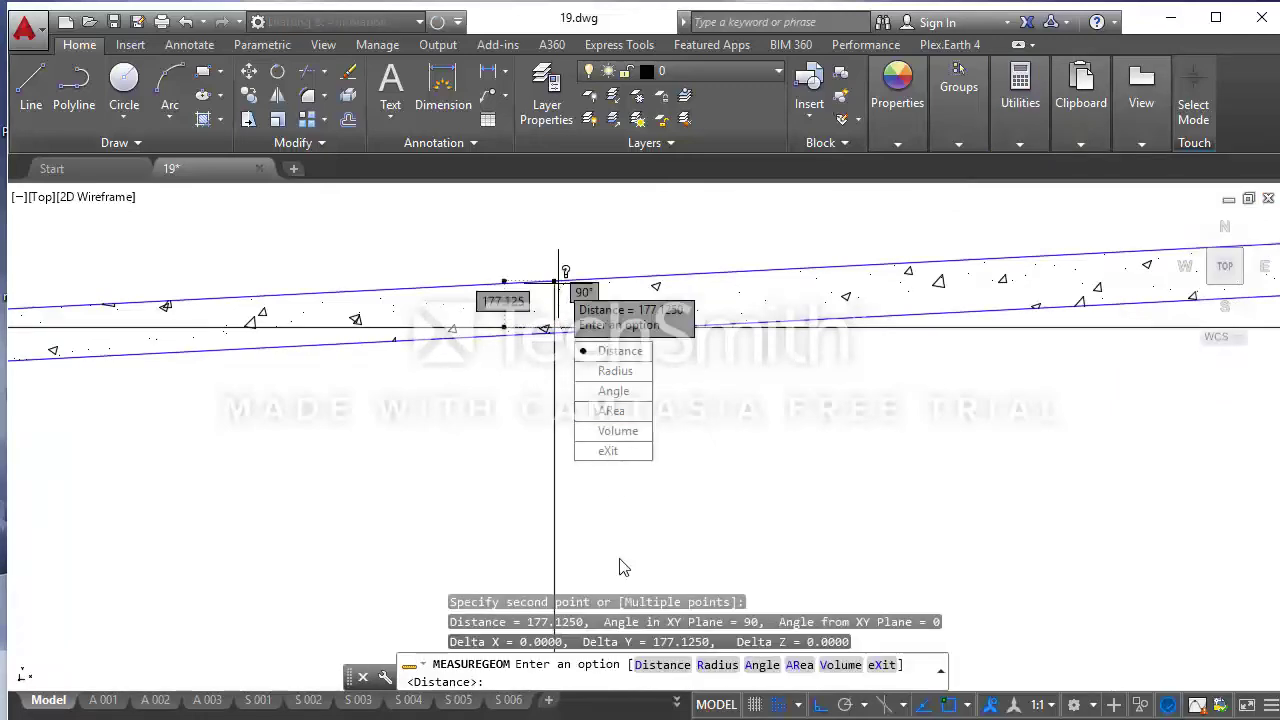
key("alt+Tab")
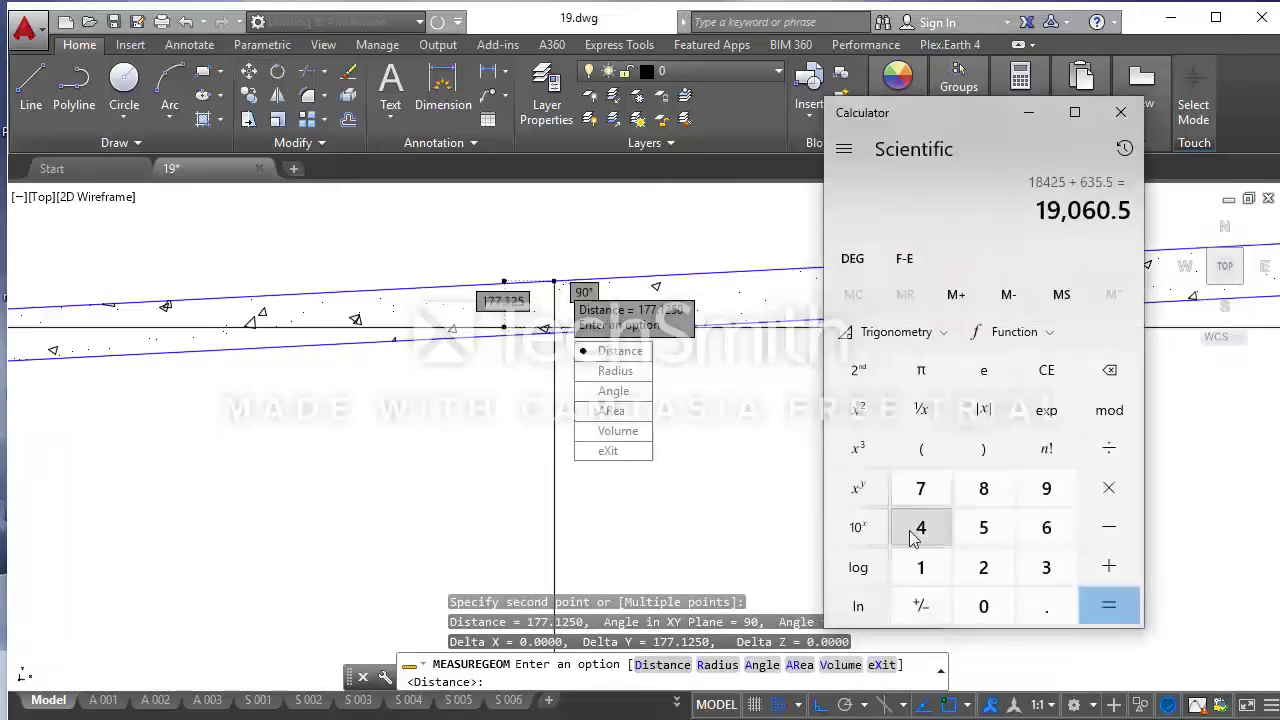
- Compute 18425 + 177 = 18,602 in Calculator, then close it
left_click(1046, 370)
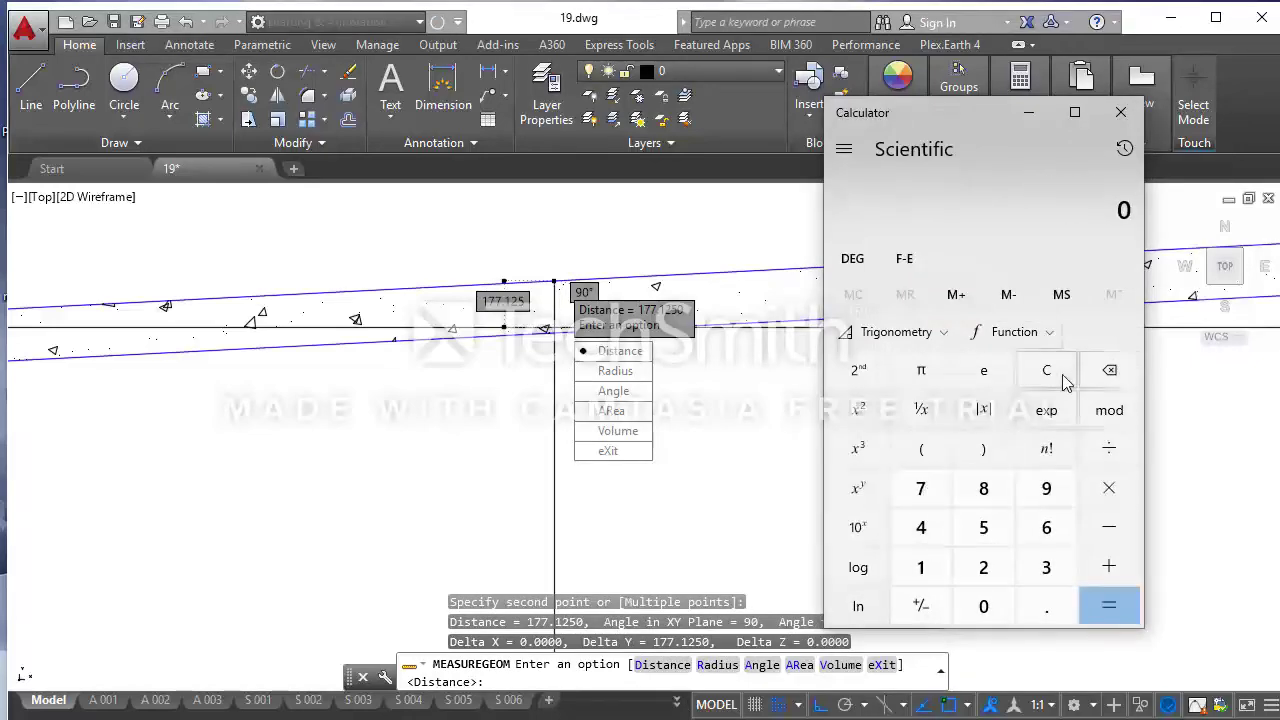
left_click(930, 558)
left_click(985, 490)
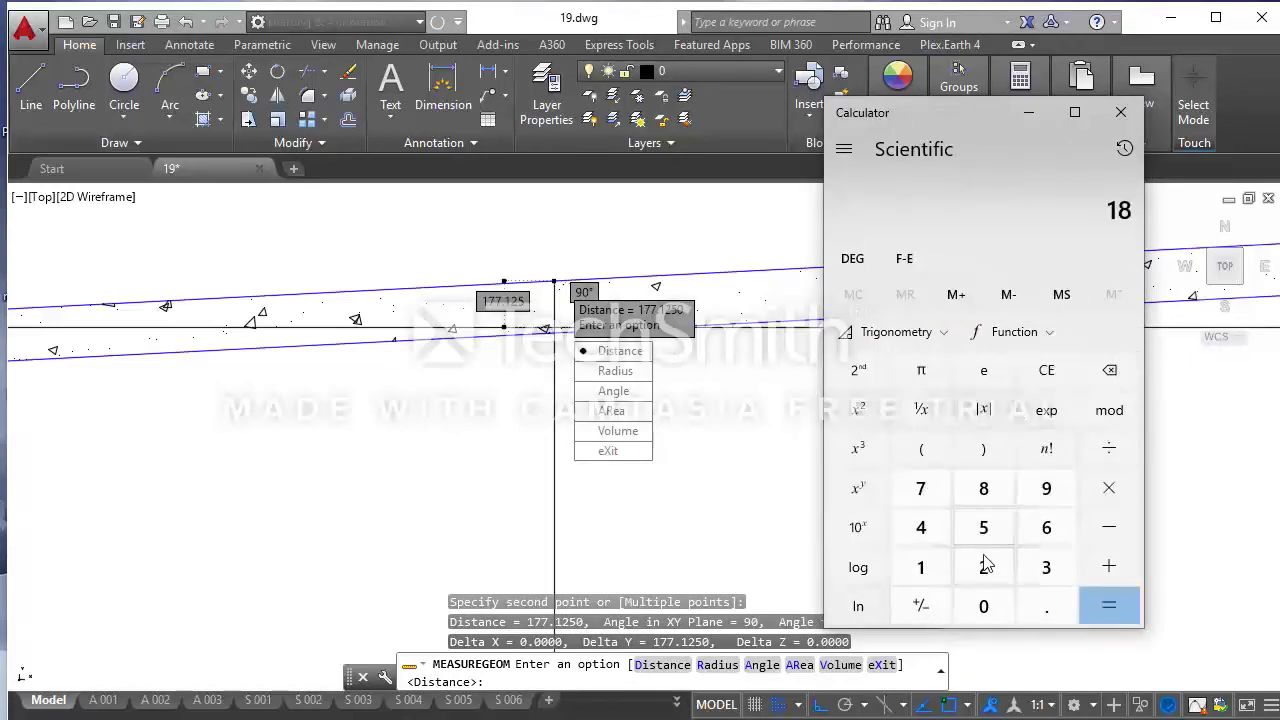
left_click(940, 543)
left_click(983, 567)
left_click(983, 527)
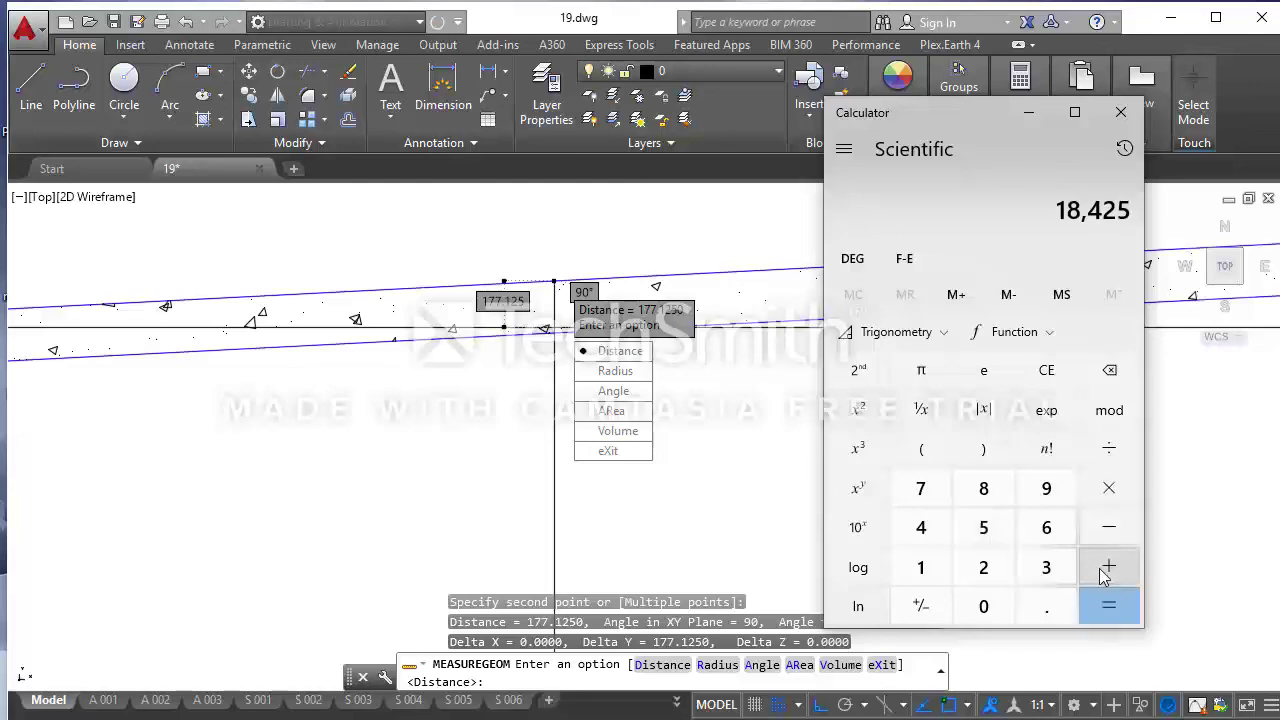
left_click(1108, 567)
left_click(921, 567)
double_click(929, 503)
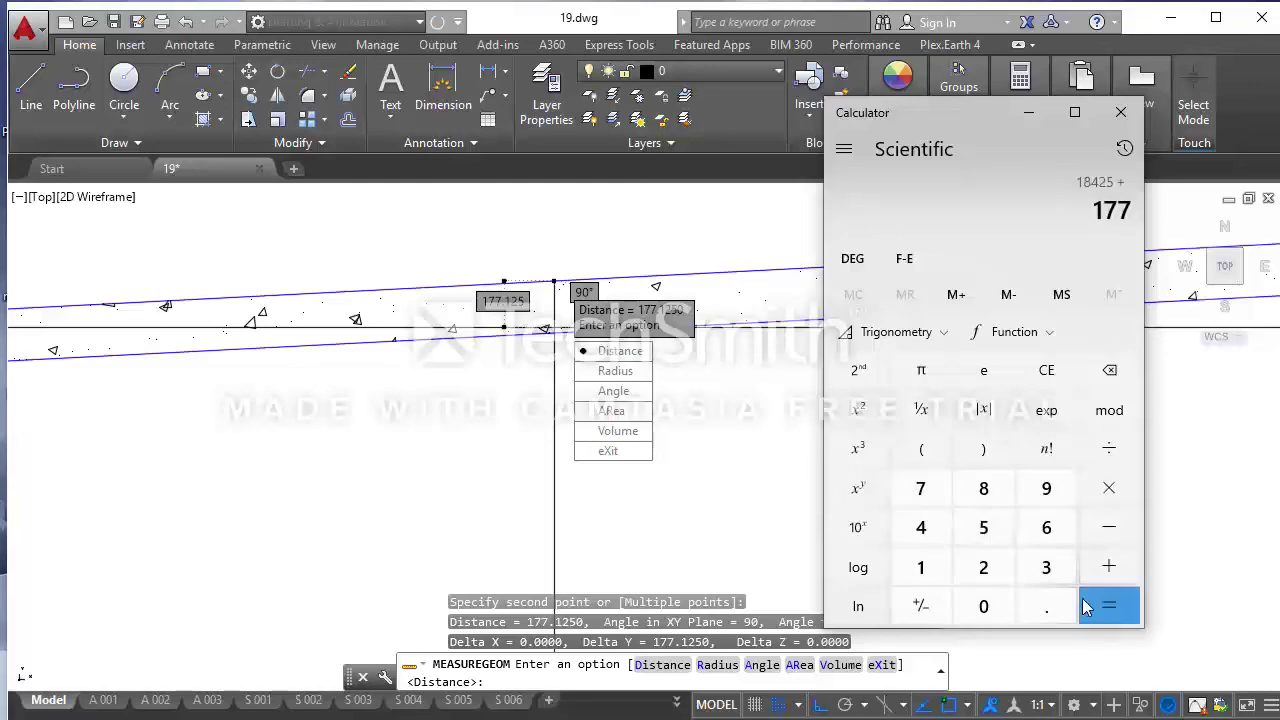
left_click(1121, 118)
- Delete the extra vertical reference line below Section K-K
scroll(644, 407, "down", 1)
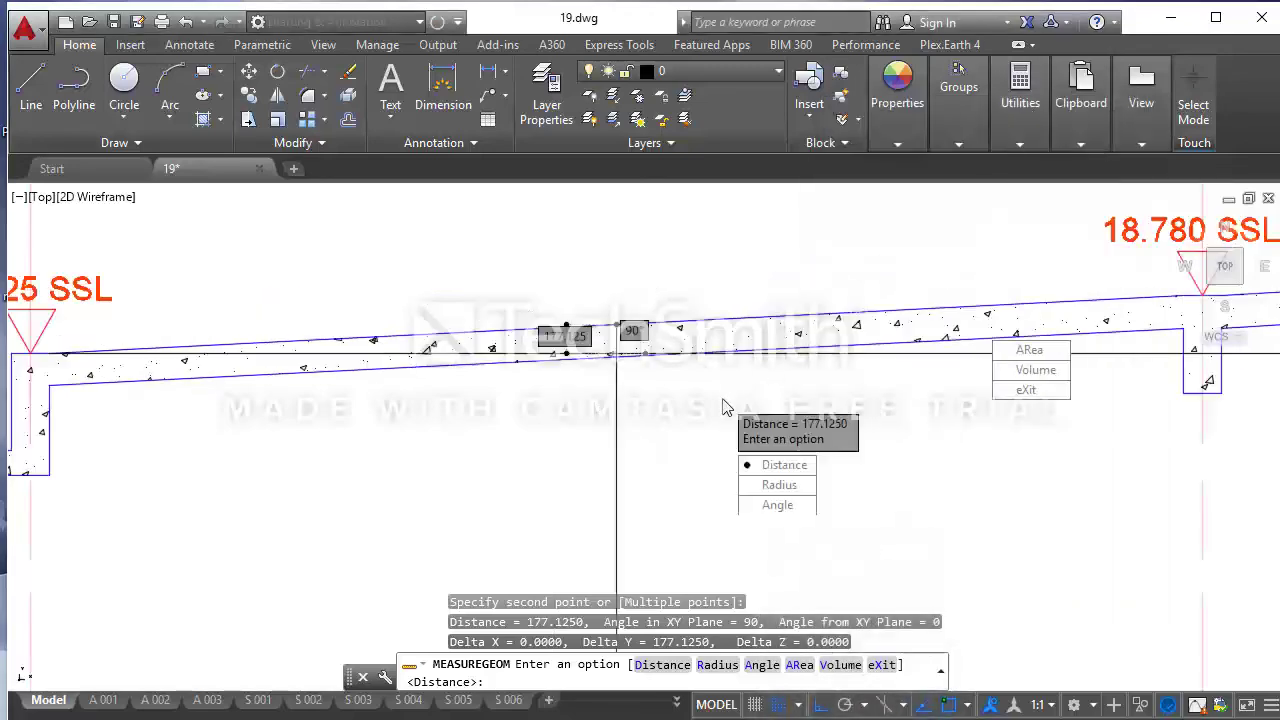
scroll(644, 407, "down", 5)
left_click(700, 440)
left_click(630, 400)
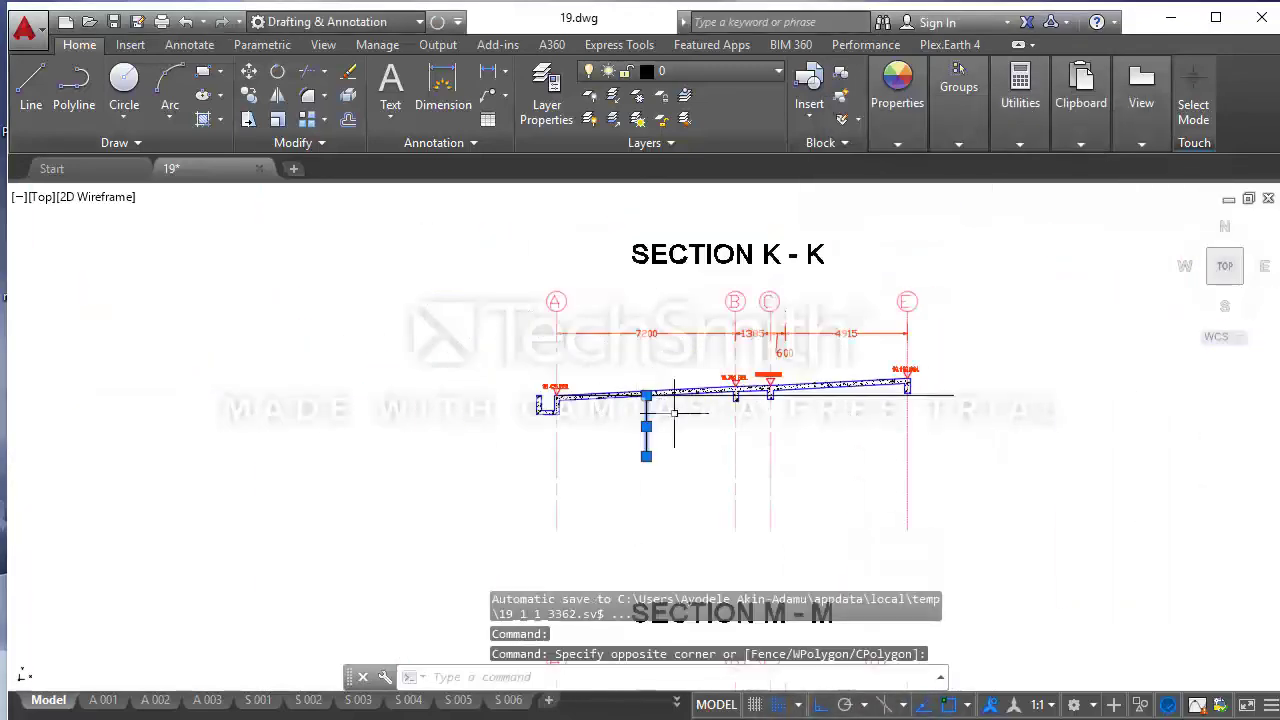
left_click(935, 368)
left_click(894, 463)
key("Delete")
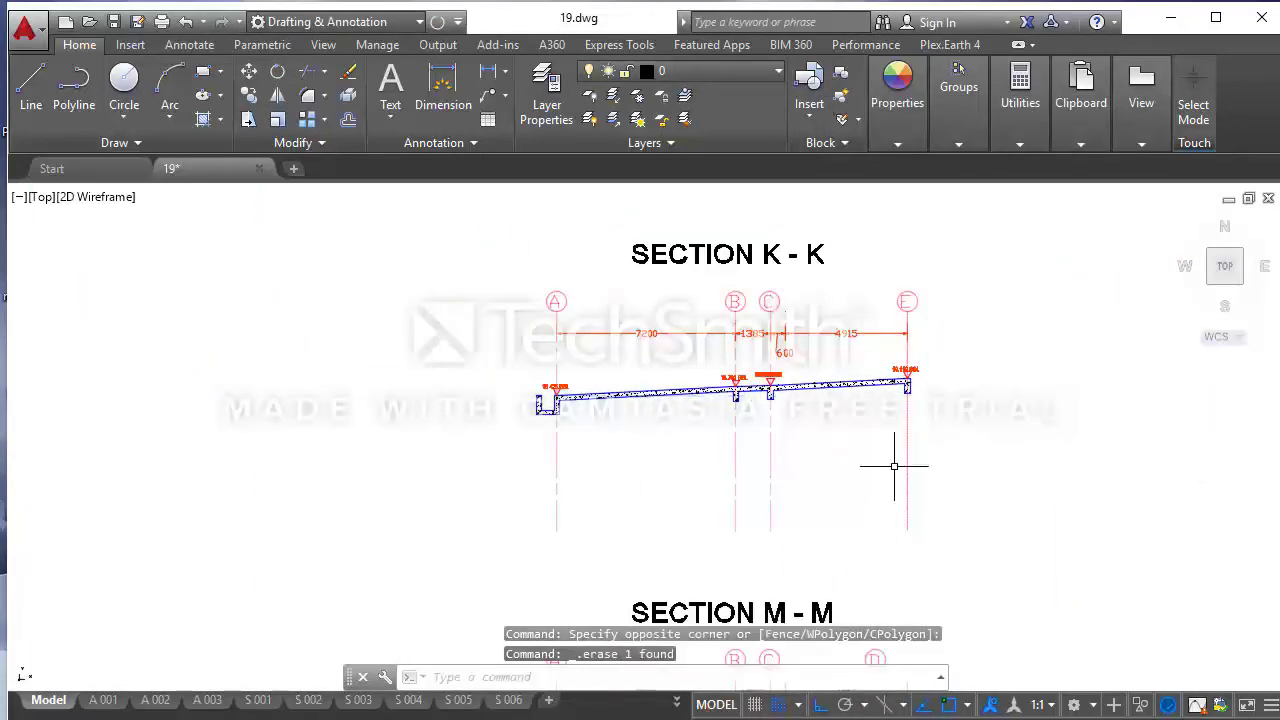
- Locate and select the '4 + 165 SSL' level label of Section L-L, then clear the selection
scroll(880, 505, "down", 4)
scroll(800, 312, "up", 3)
scroll(825, 400, "up", 3)
left_click(836, 418)
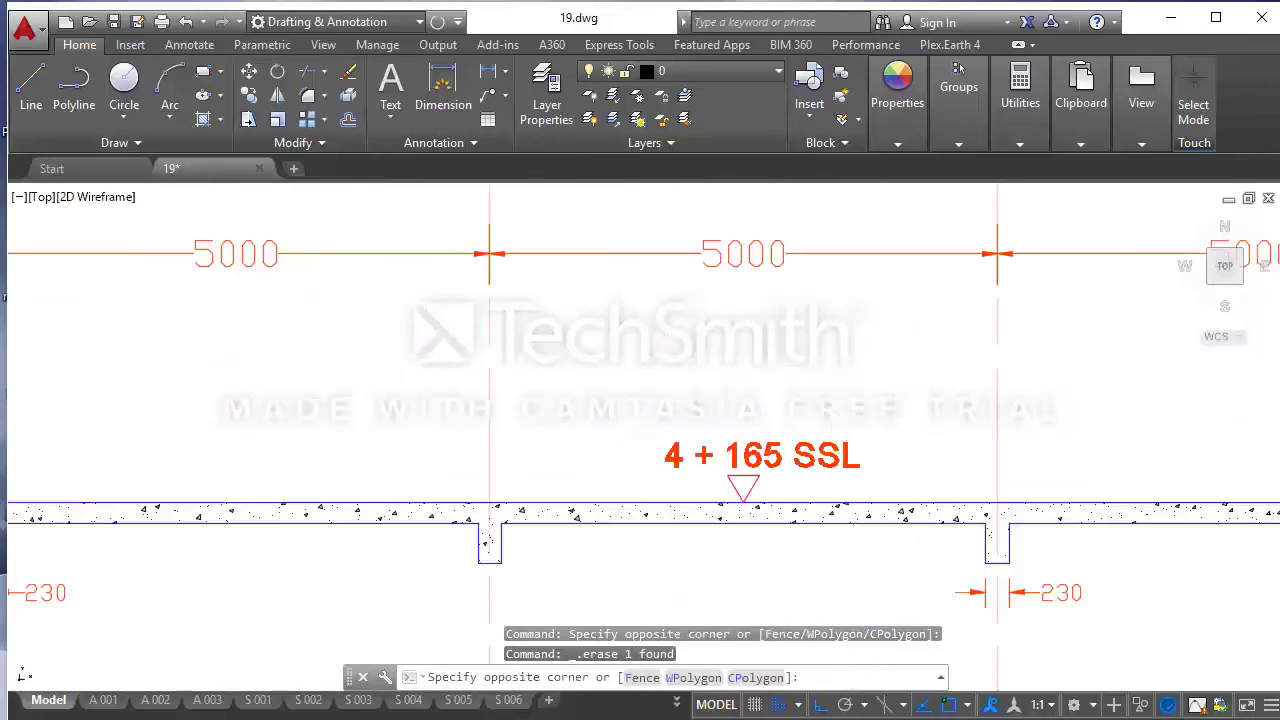
left_click(838, 453)
scroll(800, 445, "down", 2)
scroll(777, 431, "down", 5)
scroll(777, 431, "up", 5)
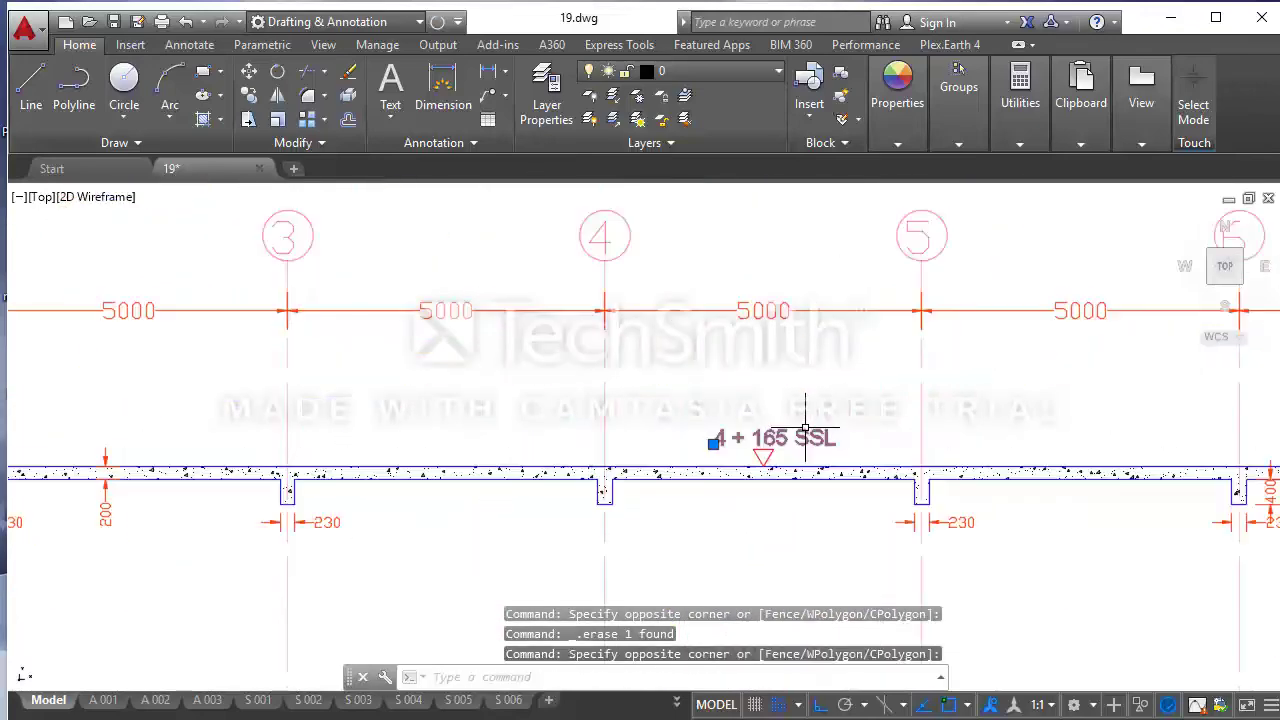
scroll(787, 435, "up", 2)
key("Escape")
- Replace '4 + 165' in the Section L-L level label with 18.602, giving 18.602 SSL
double_click(779, 442)
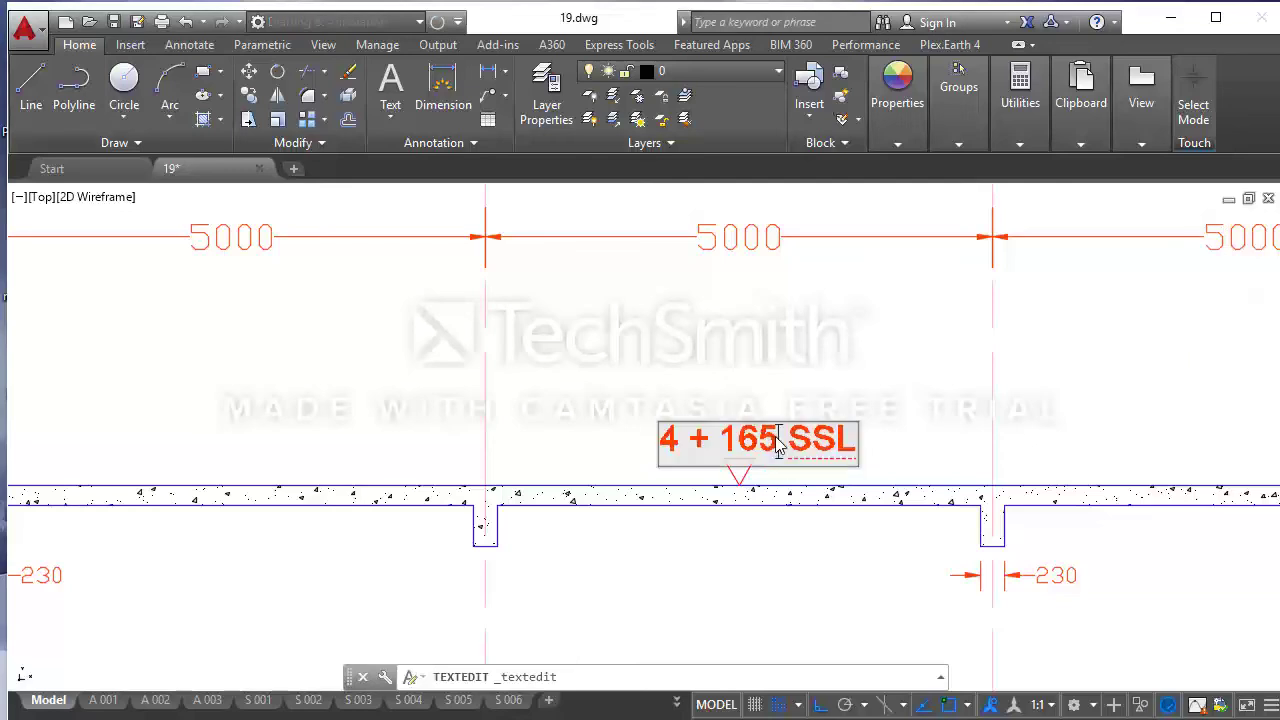
left_click_drag(762, 440, 660, 440)
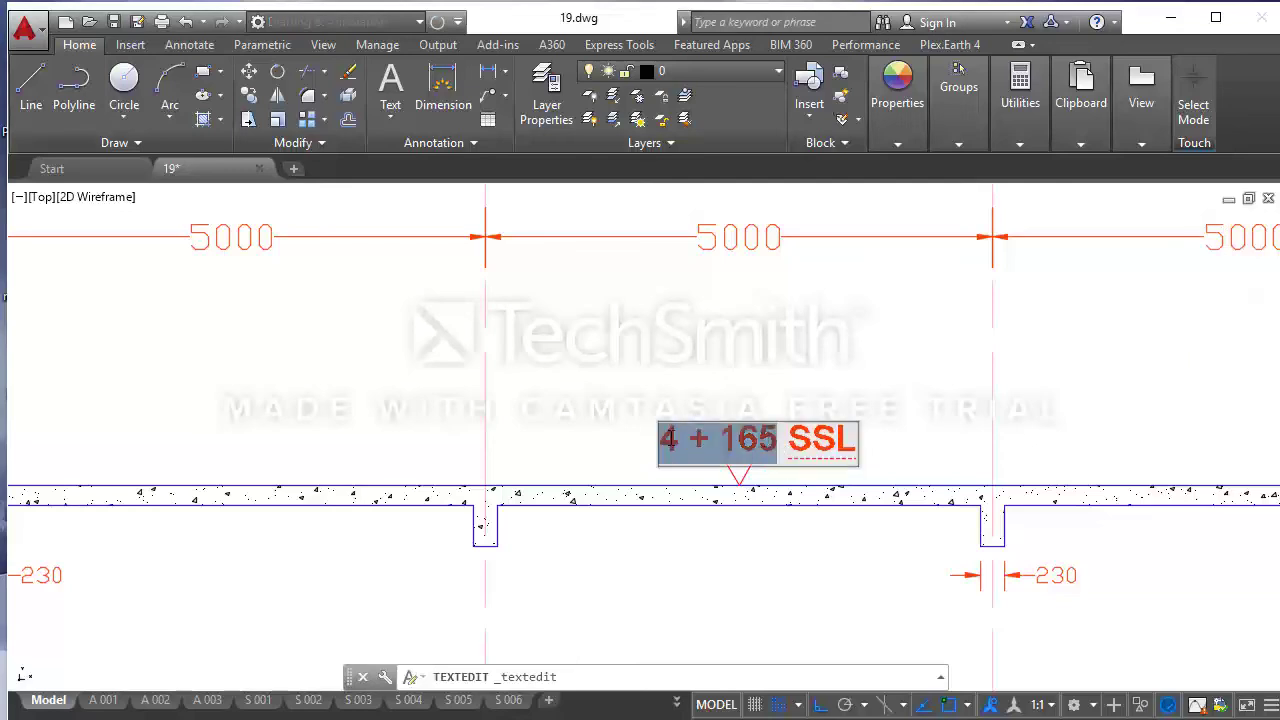
type("18.")
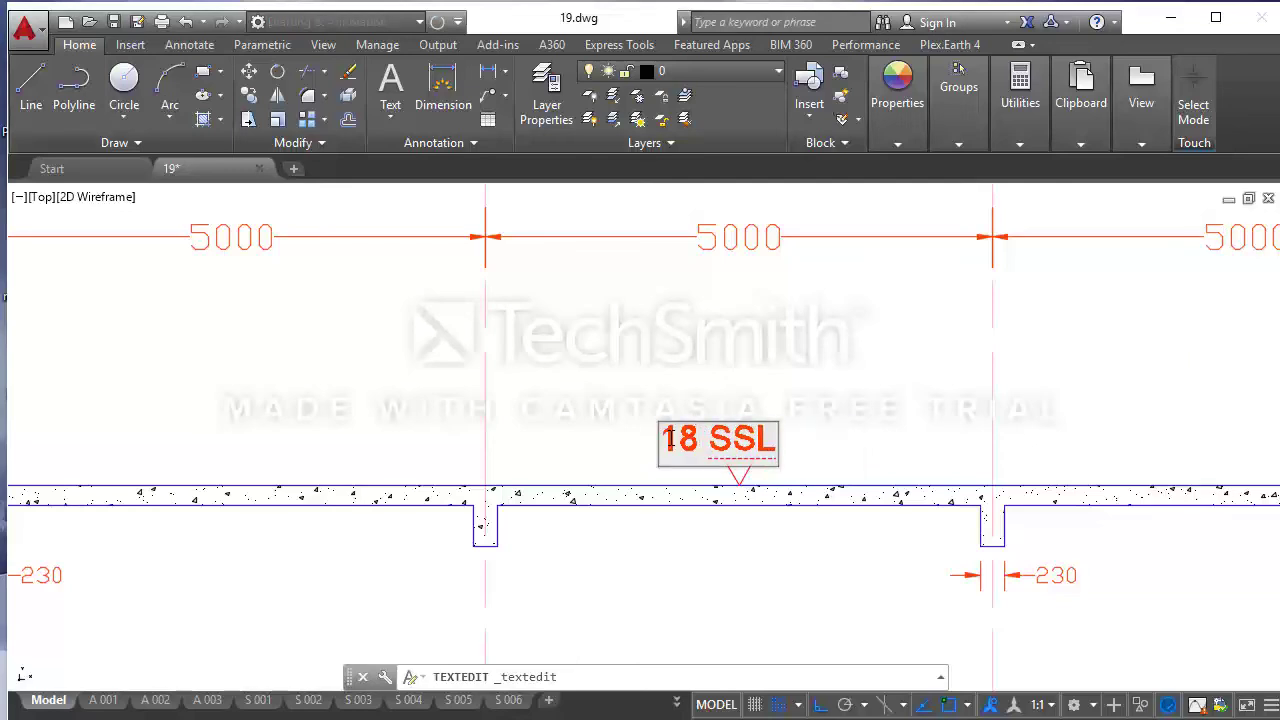
type("6")
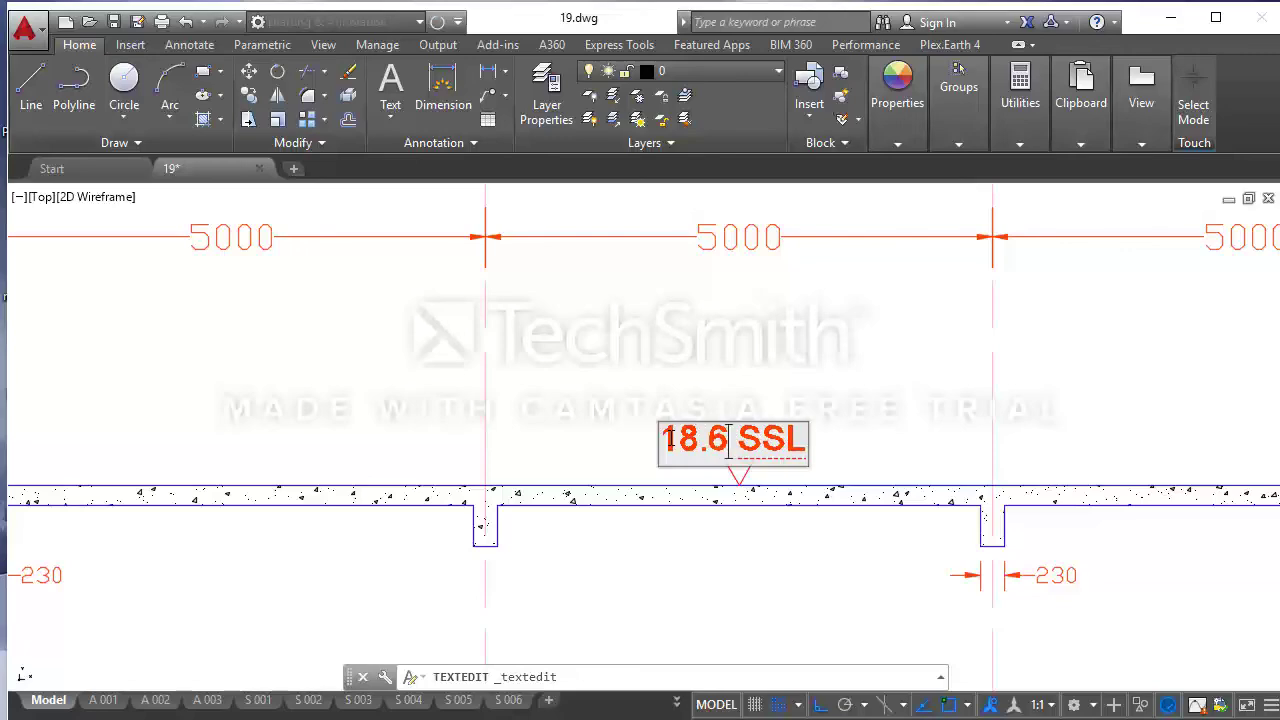
type("02")
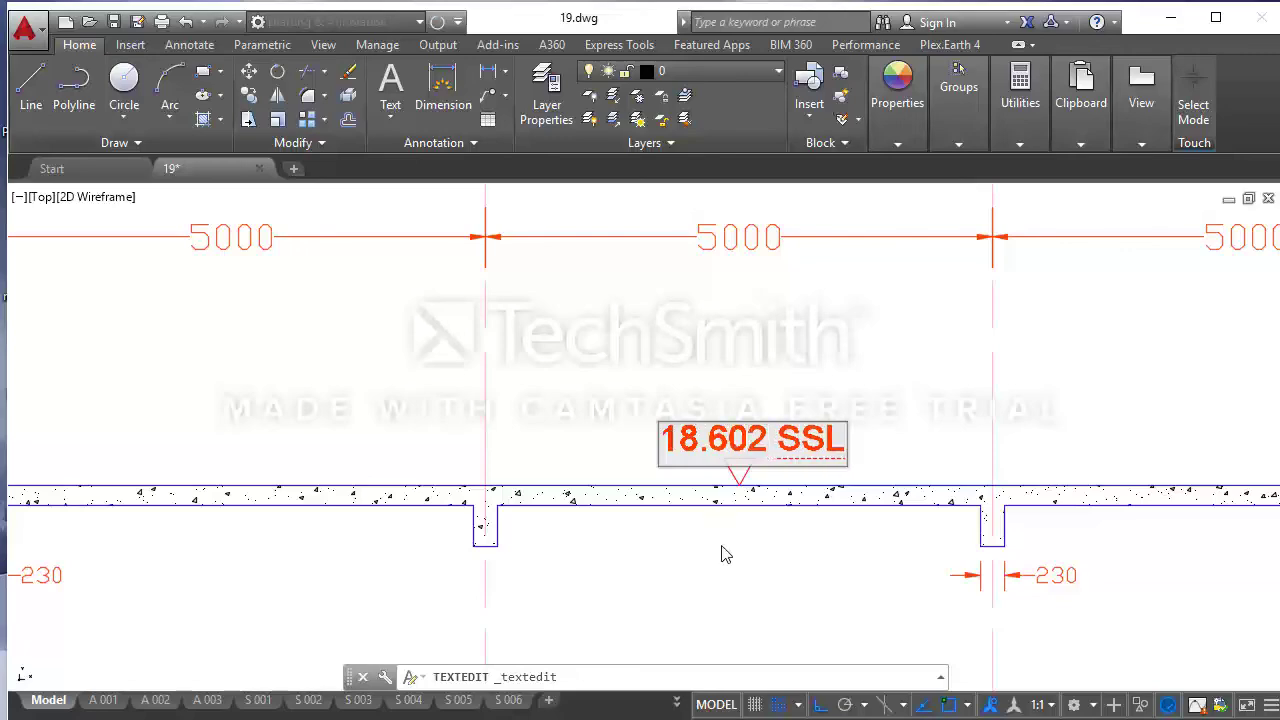
left_click(726, 555)
scroll(726, 555, "down", 5)
scroll(700, 523, "down", 2)
scroll(797, 498, "up", 3)
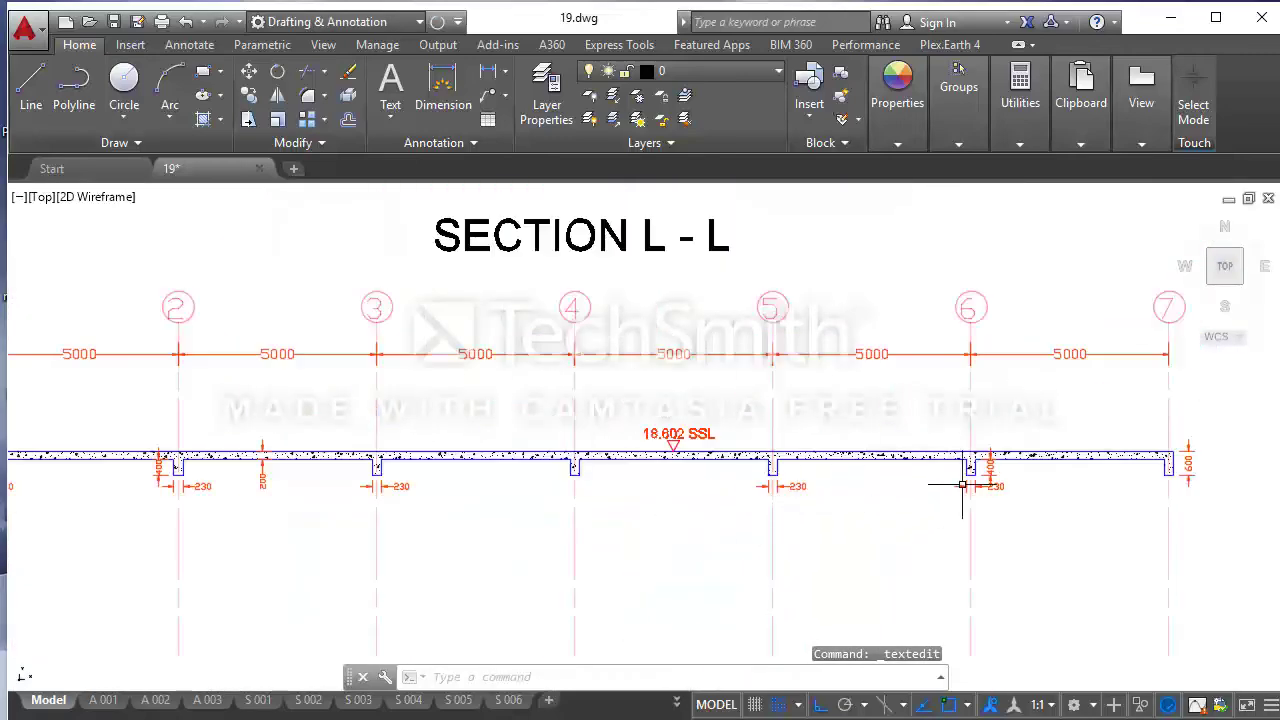
scroll(1008, 478, "down", 2)
scroll(756, 458, "down", 2)
scroll(800, 449, "down", 2)
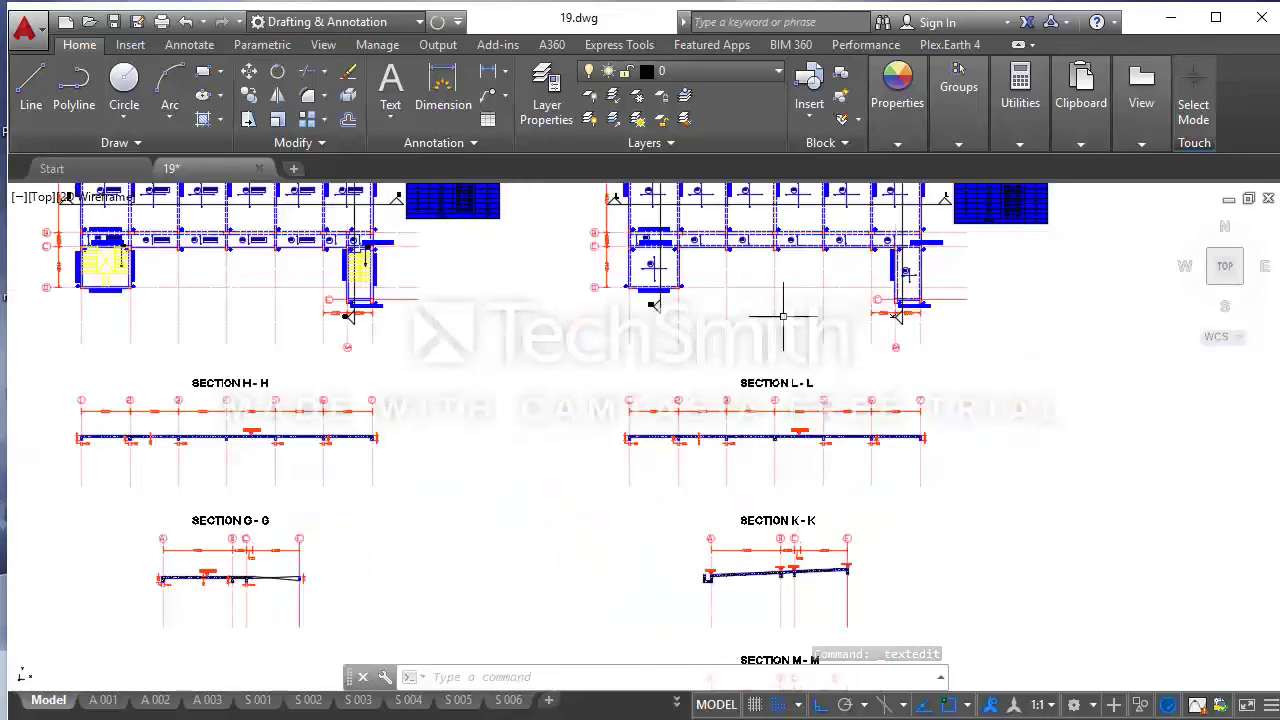
middle_click_drag(771, 314, 700, 443)
scroll(570, 385, "up", 1)
scroll(570, 385, "up", 4)
scroll(409, 377, "down", 2)
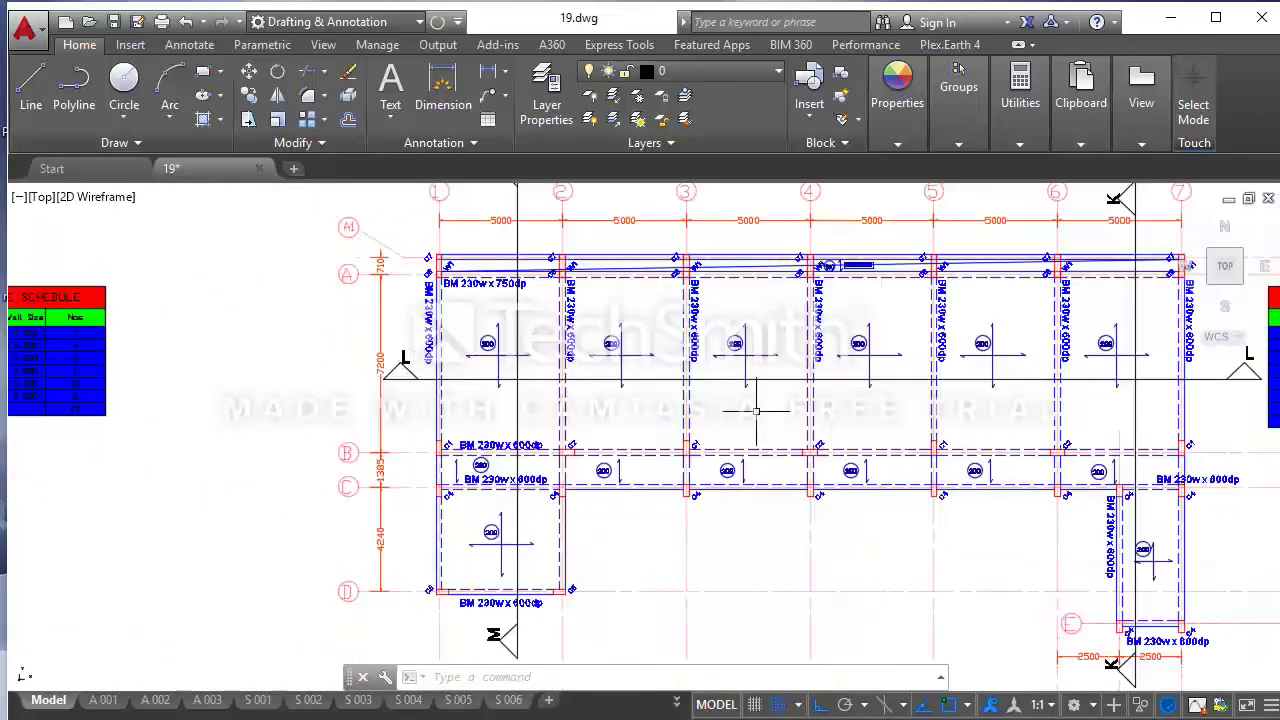
scroll(1070, 380, "down", 2)
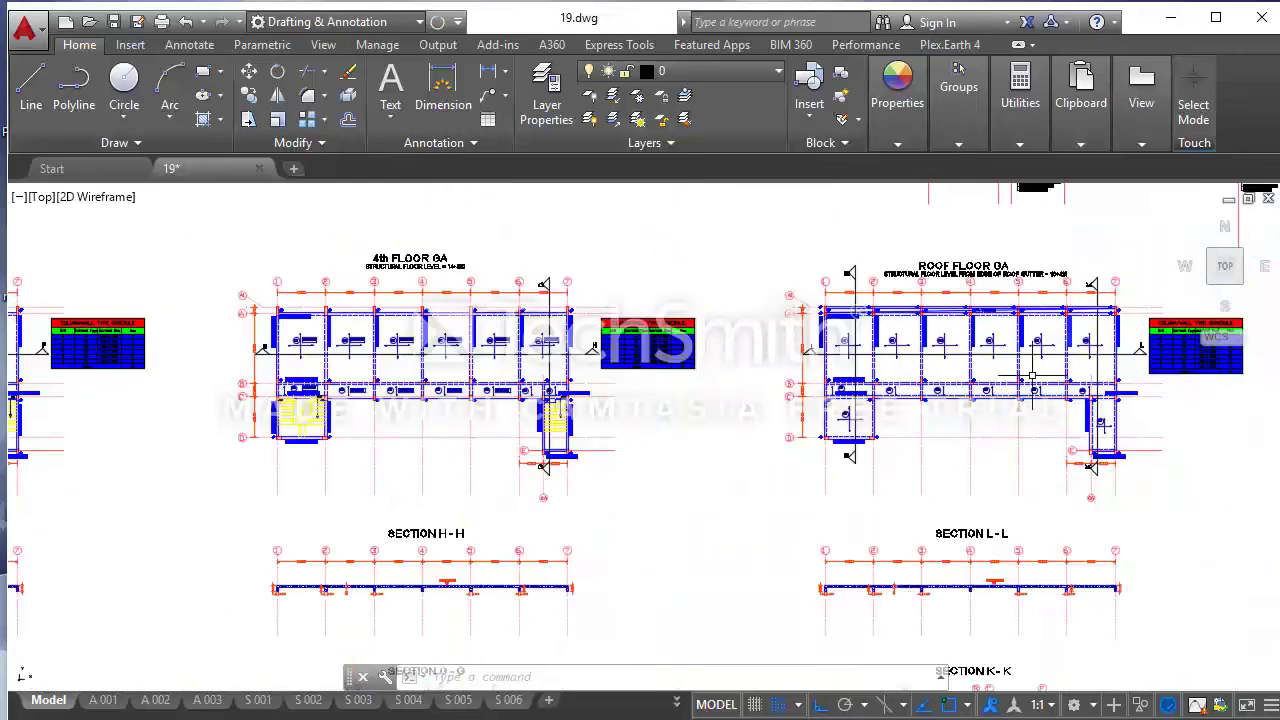
scroll(929, 594, "up", 2)
middle_click_drag(929, 594, 560, 357)
scroll(471, 314, "up", 2)
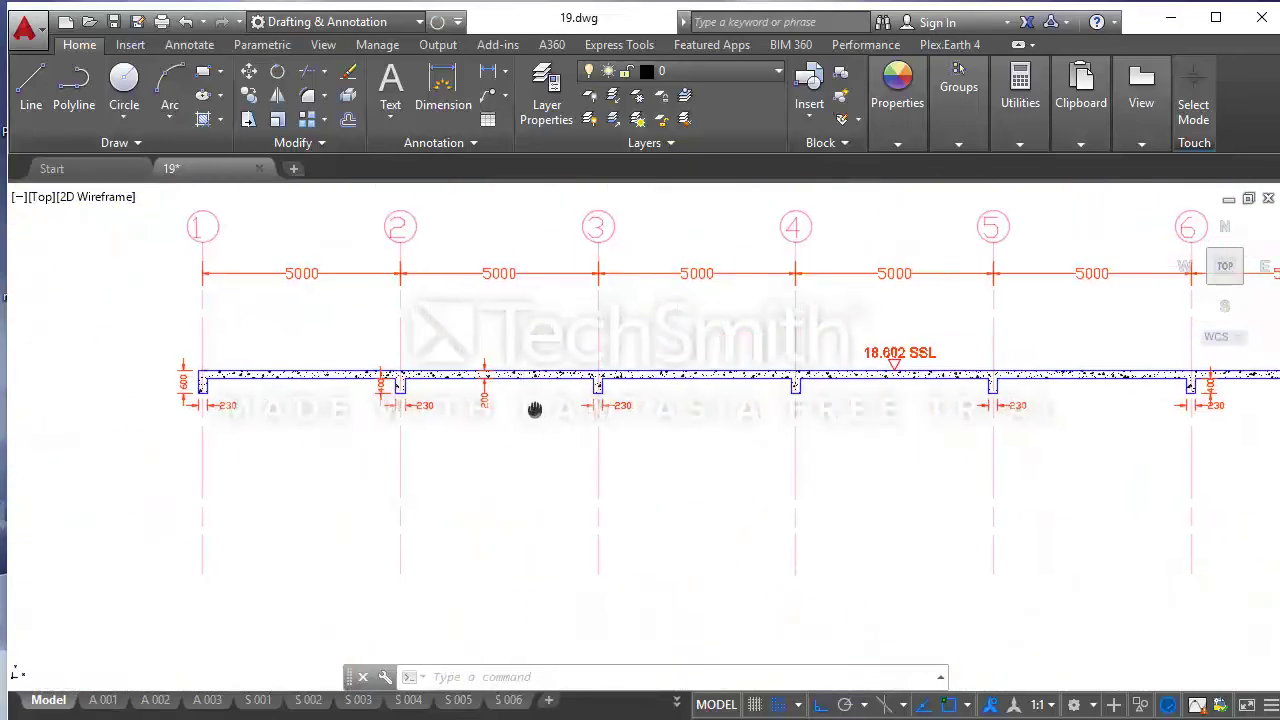
middle_click_drag(540, 411, 475, 394)
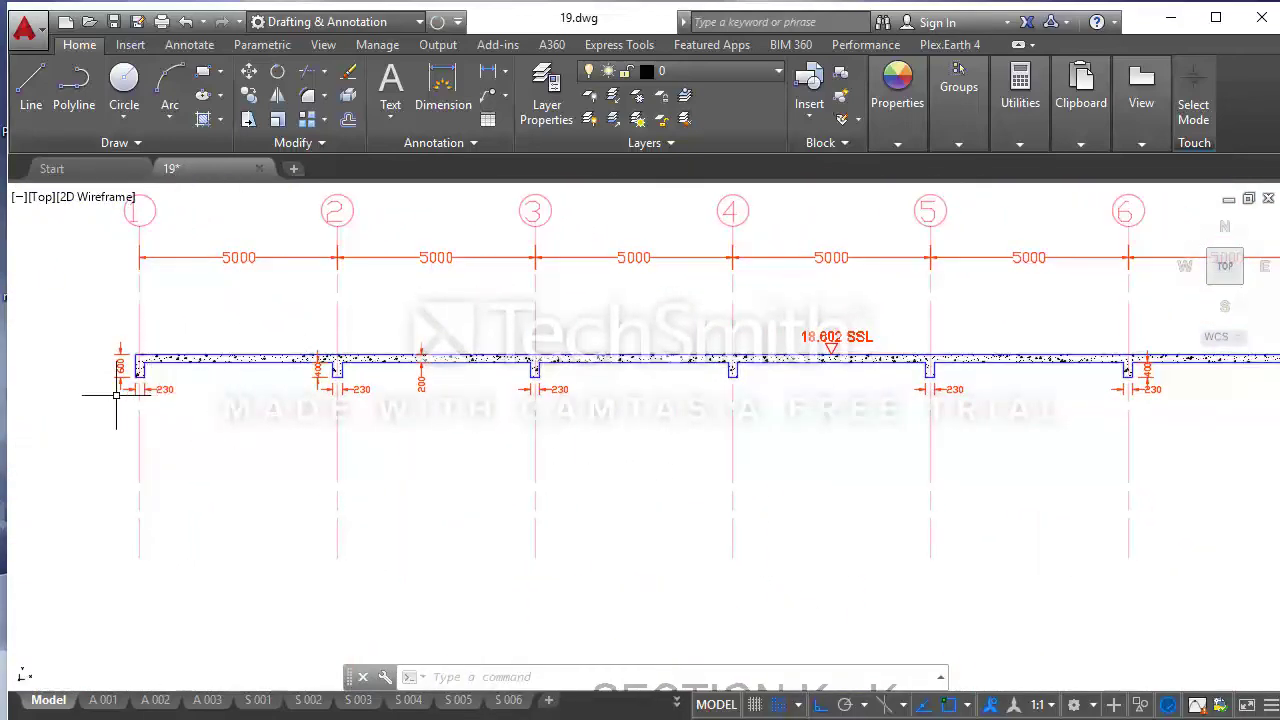
scroll(349, 400, "up", 2)
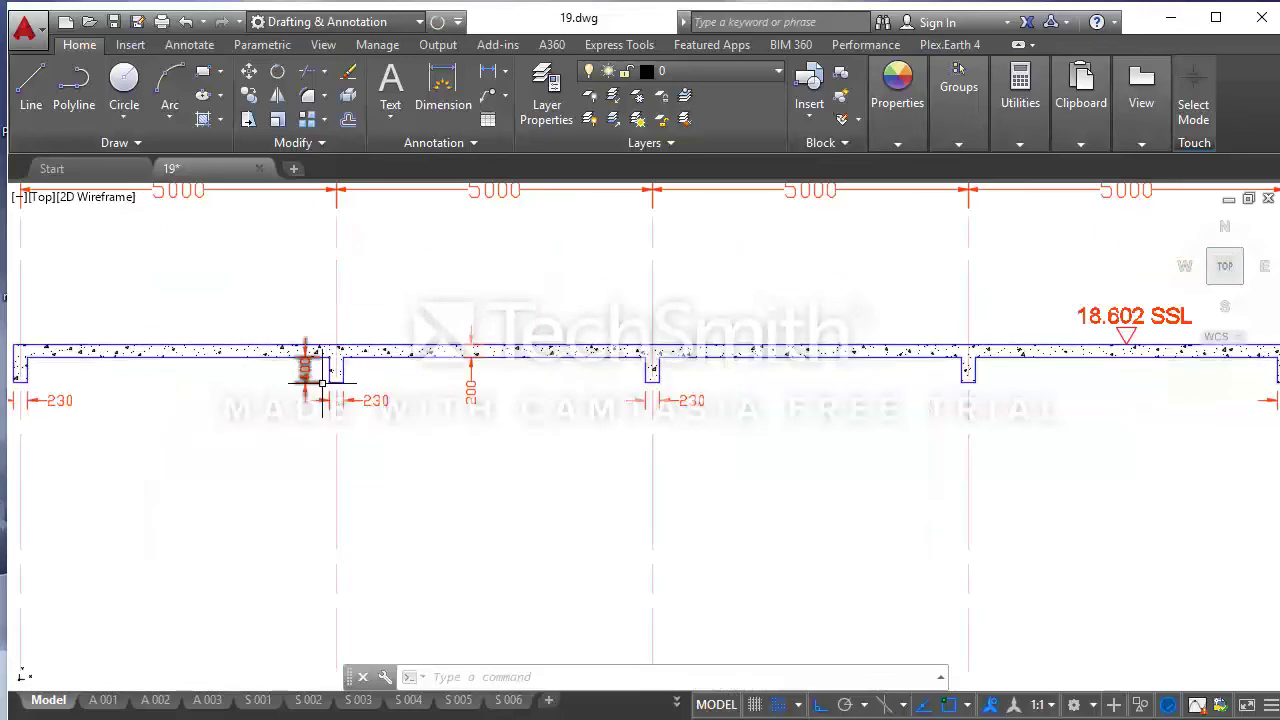
scroll(480, 366, "down", 2)
scroll(580, 368, "down", 3)
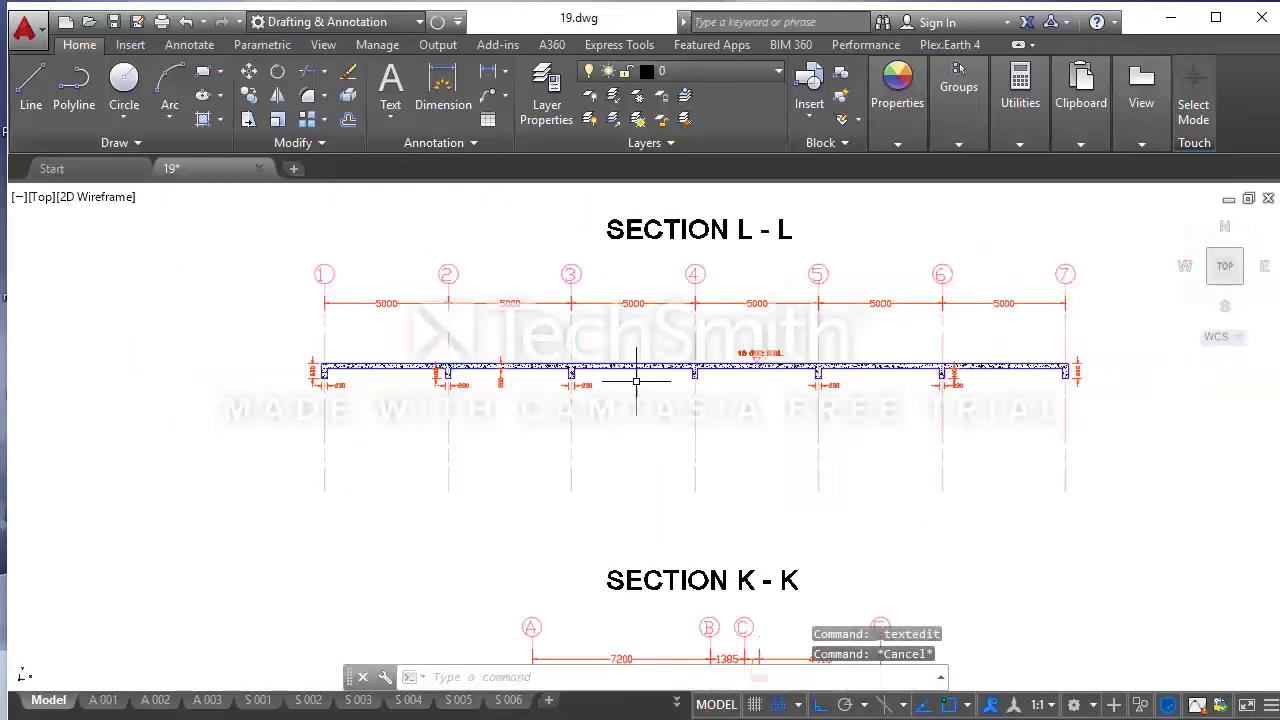
scroll(670, 380, "down", 2)
scroll(690, 393, "down", 3)
scroll(711, 424, "down", 1)
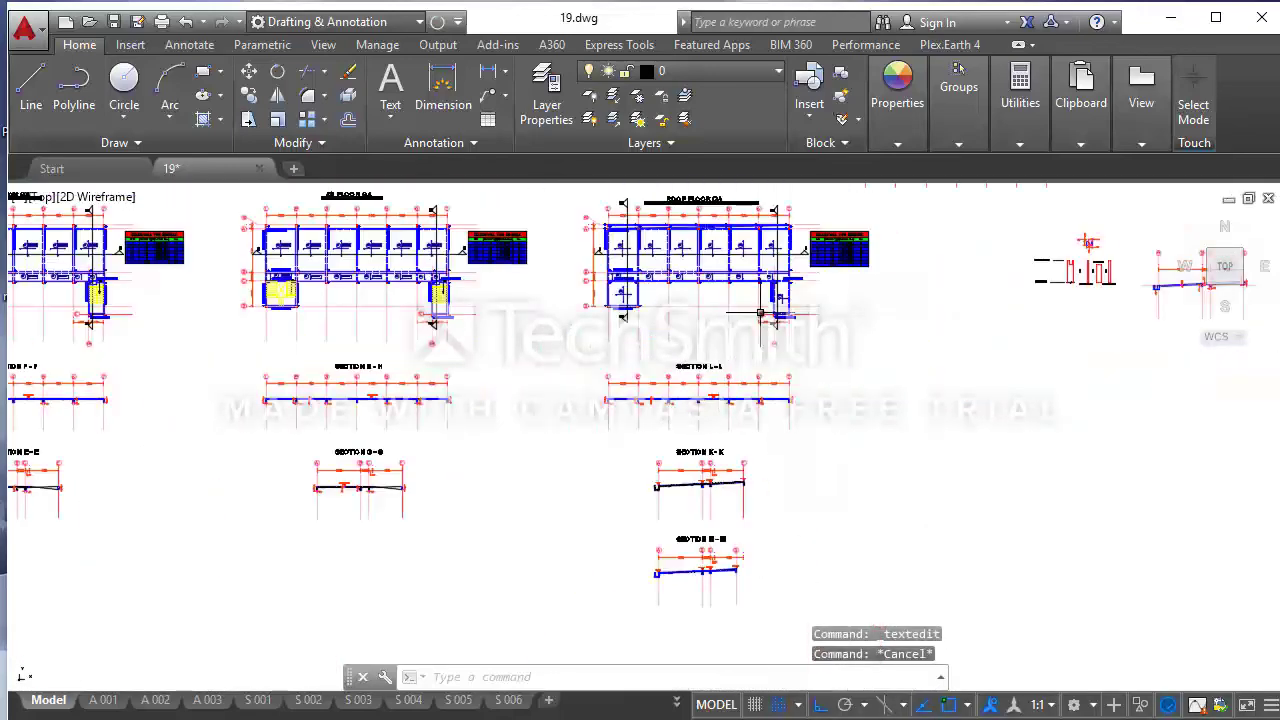
scroll(760, 314, "up", 2)
scroll(757, 370, "down", 2)
scroll(755, 410, "up", 2)
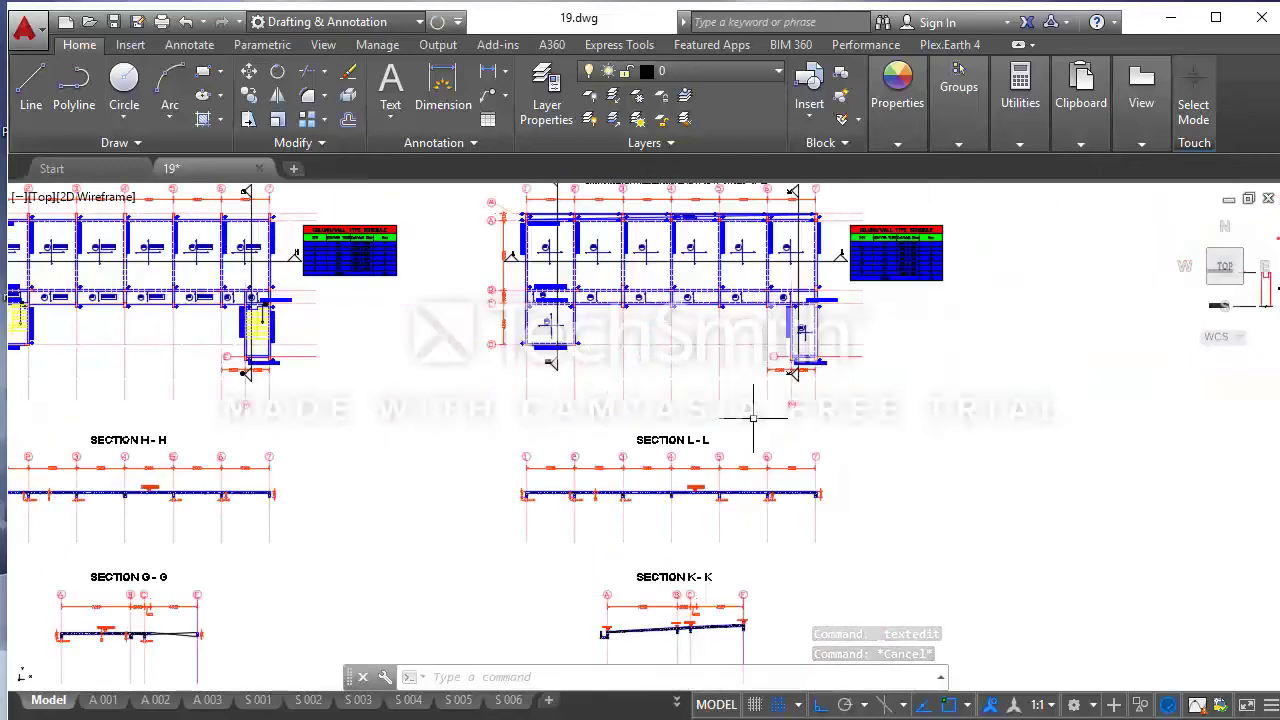
scroll(753, 418, "down", 2)
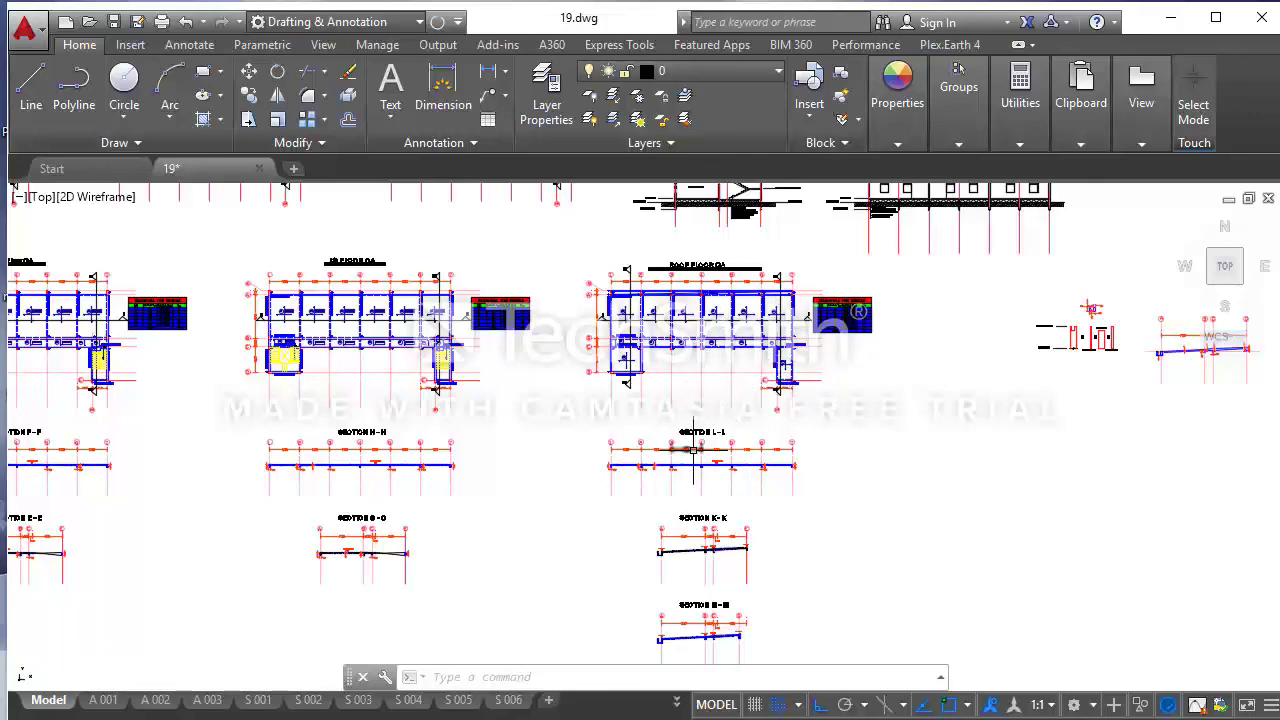
scroll(690, 455, "down", 2)
scroll(698, 403, "up", 2)
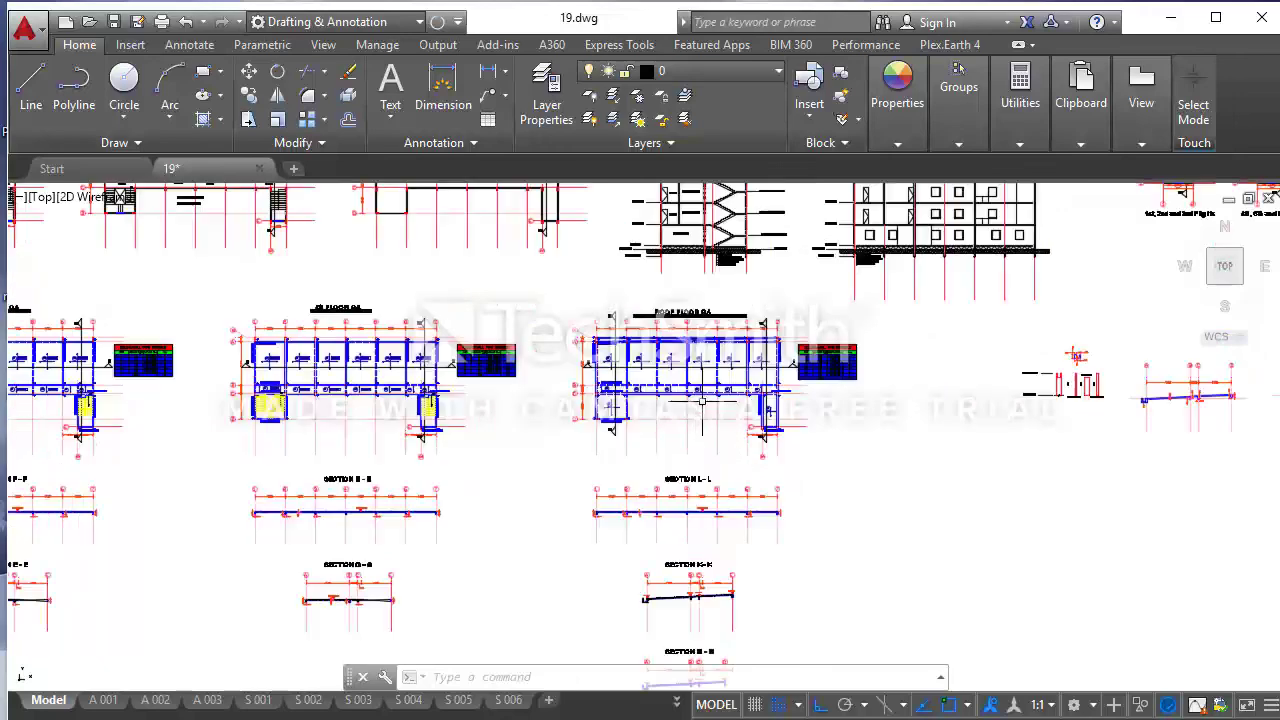